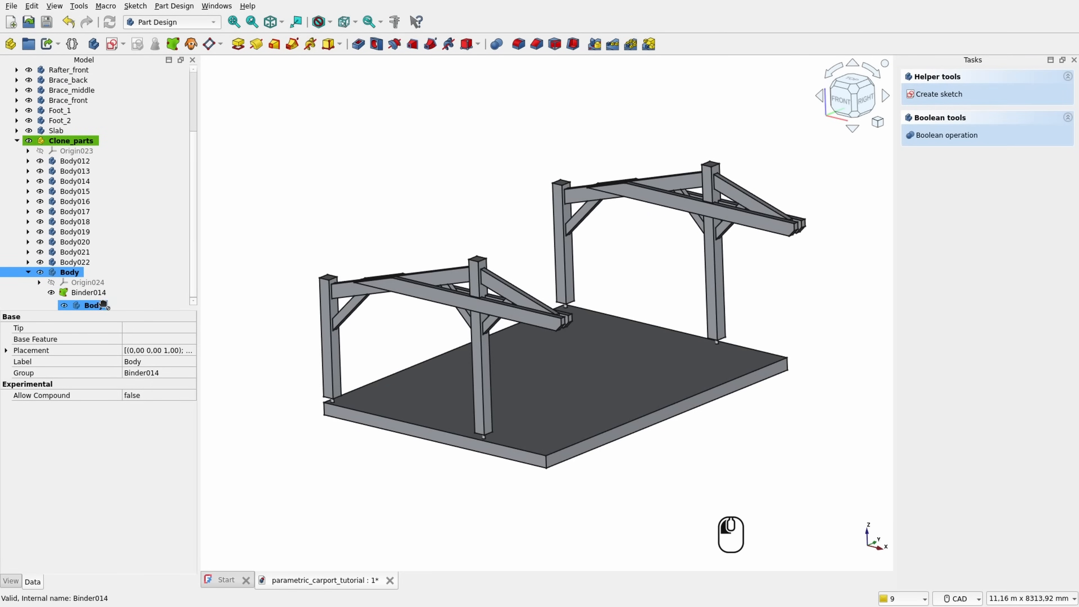
Step: Activate the new body, delete its existing shape binder and create a sub-object shape binder from Master_sketch
double_click(96, 222)
click(77, 242)
key(Delete)
click(73, 80)
click(172, 43)
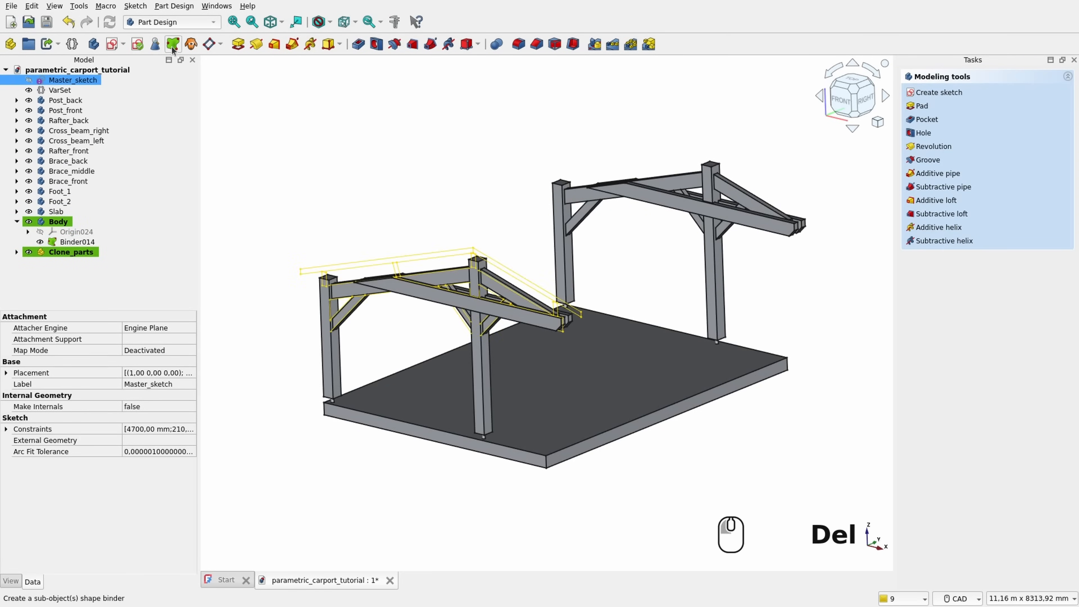
Step: Pad the small rectangular beam profile at the back post's top as Two dimensions, starting a variable-set expression for its length
scroll(309, 283, up, 12)
click(460, 190)
click(238, 44)
click(1015, 127)
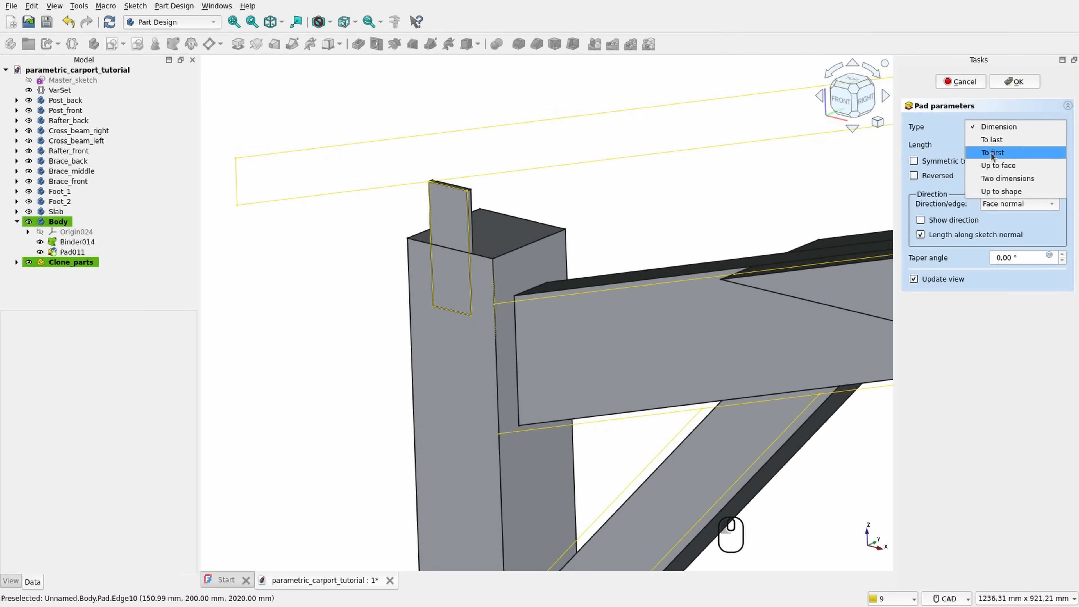
click(999, 179)
text(=V)
key(Down)
key(Down)
key(Down)
key(BackSpace)
key(BackSpace)
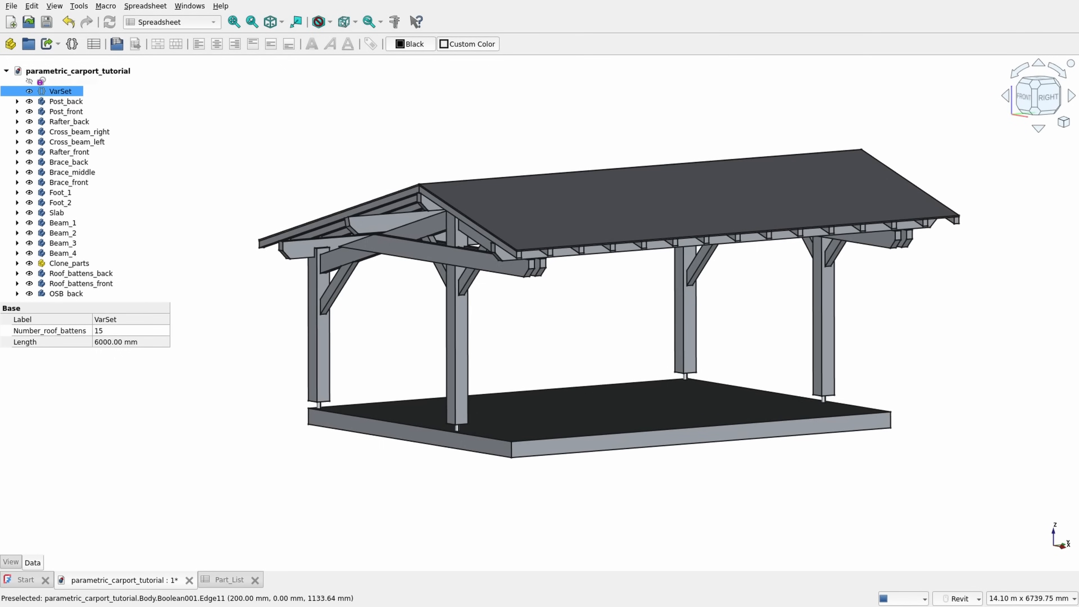
Step: Set the VarSet's Length to 4000 mm and its Number_roof_battens to 10
click(108, 342)
text(4000)
key(Return)
click(110, 331)
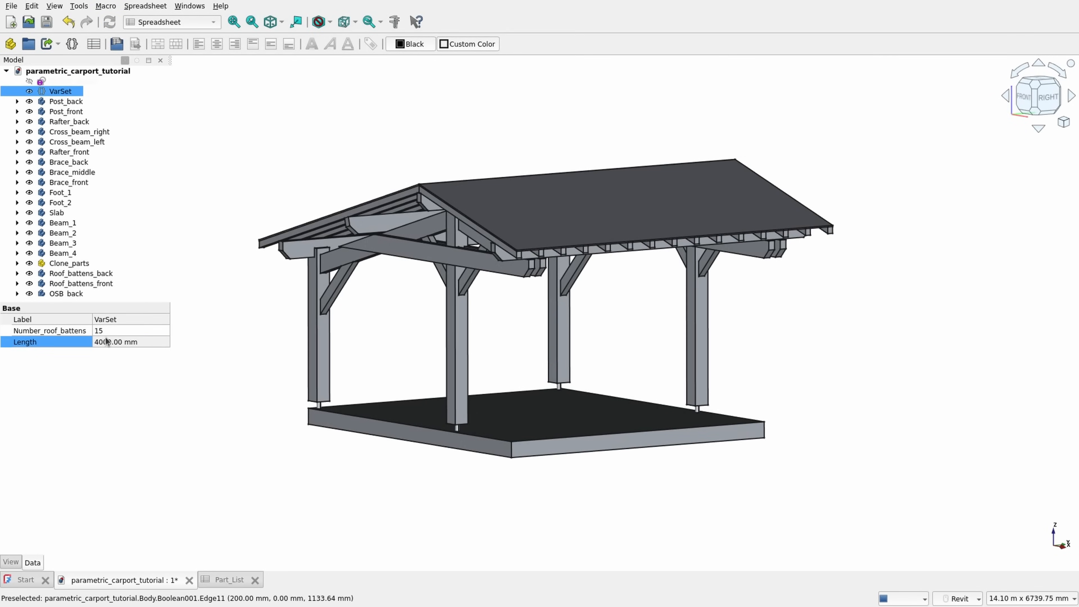
text(10)
key(Return)
Step: Set the VarSet's Length to 6000 mm and open Number_roof_battens for editing
click(120, 344)
text(6000)
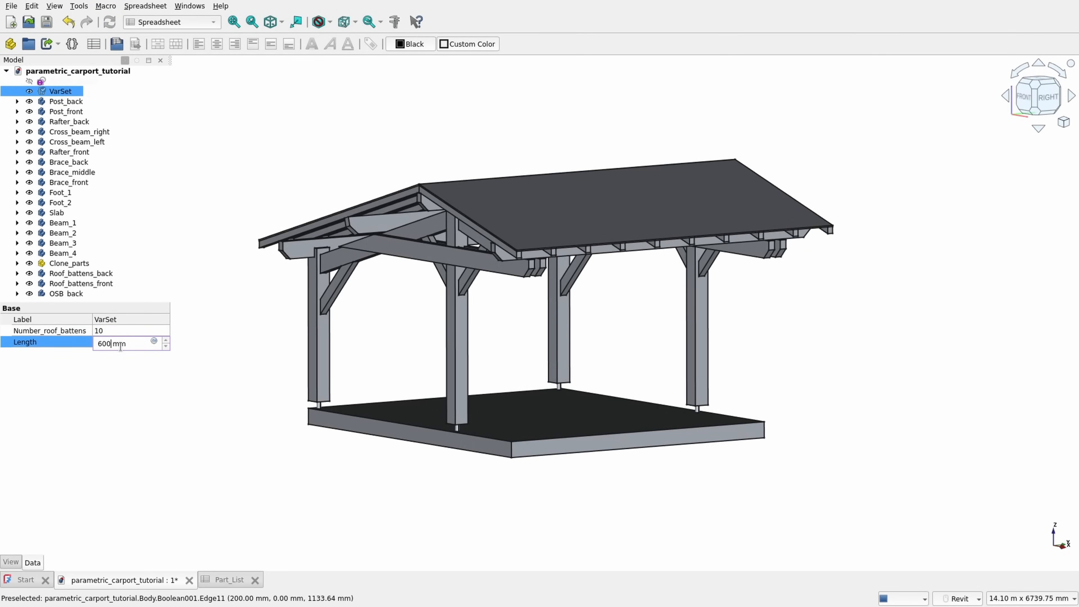
key(Return)
click(115, 331)
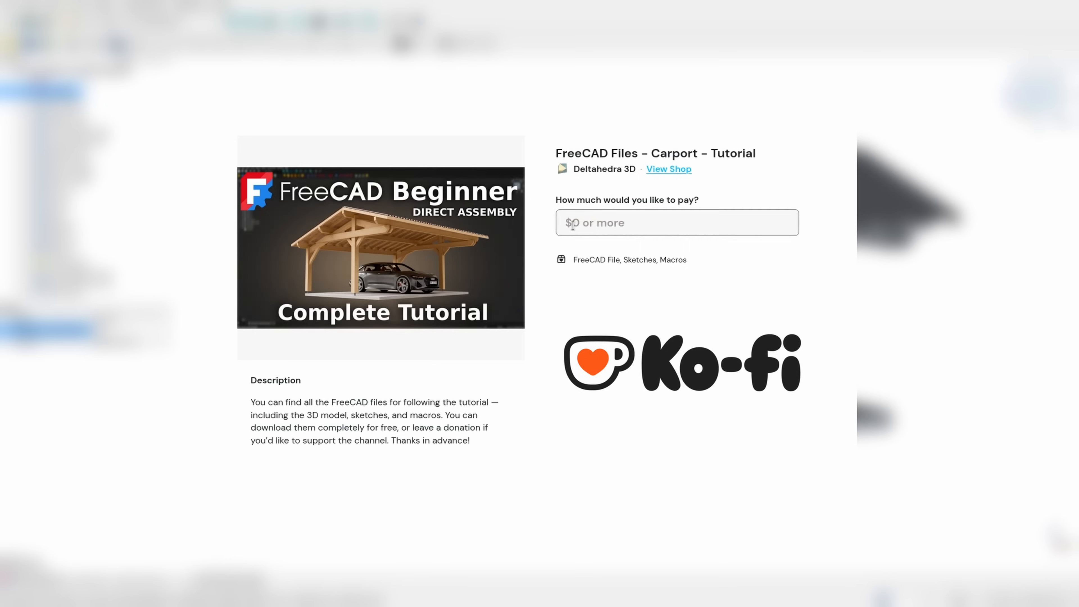
Step: On the Ko-fi page for the carport tutorial files, enter 6.99 as the amount to pay
text(0)
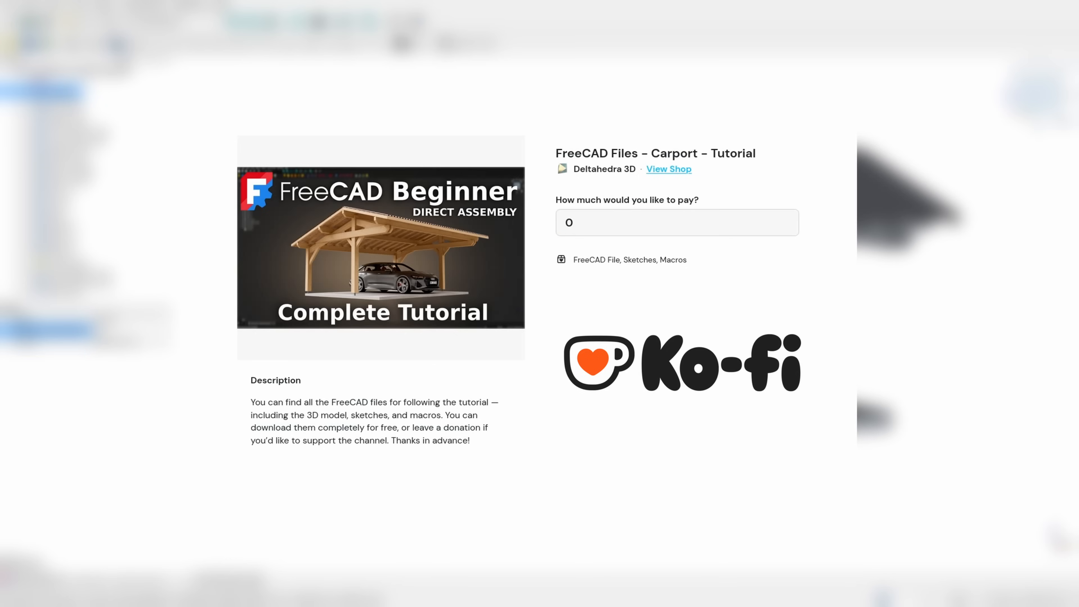
key(BackSpace)
text(6.99)
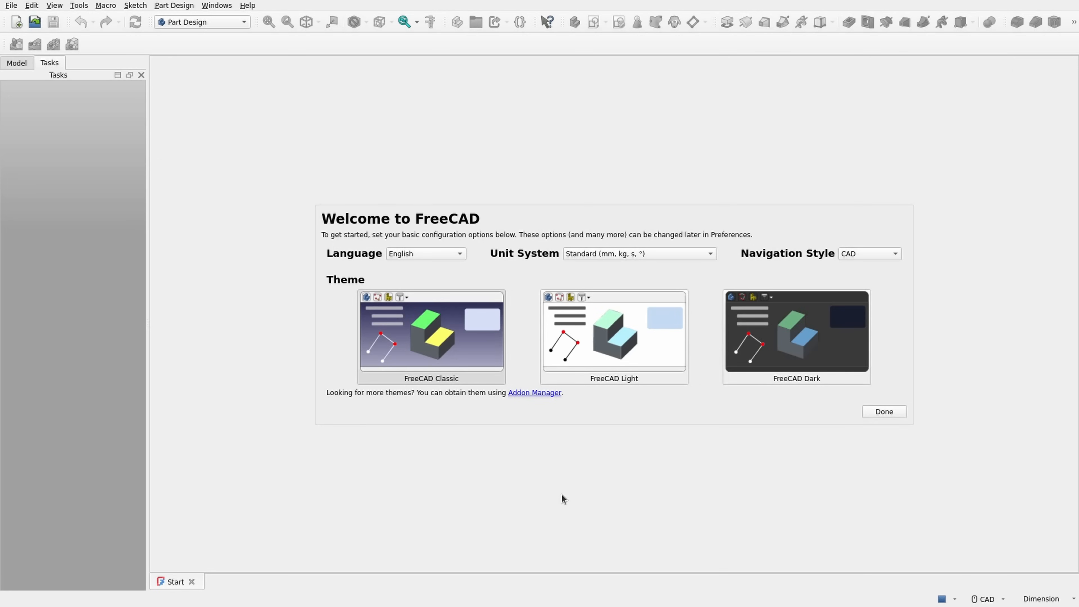
Step: Choose the FreeCAD Light theme and finish the first-start setup
click(611, 331)
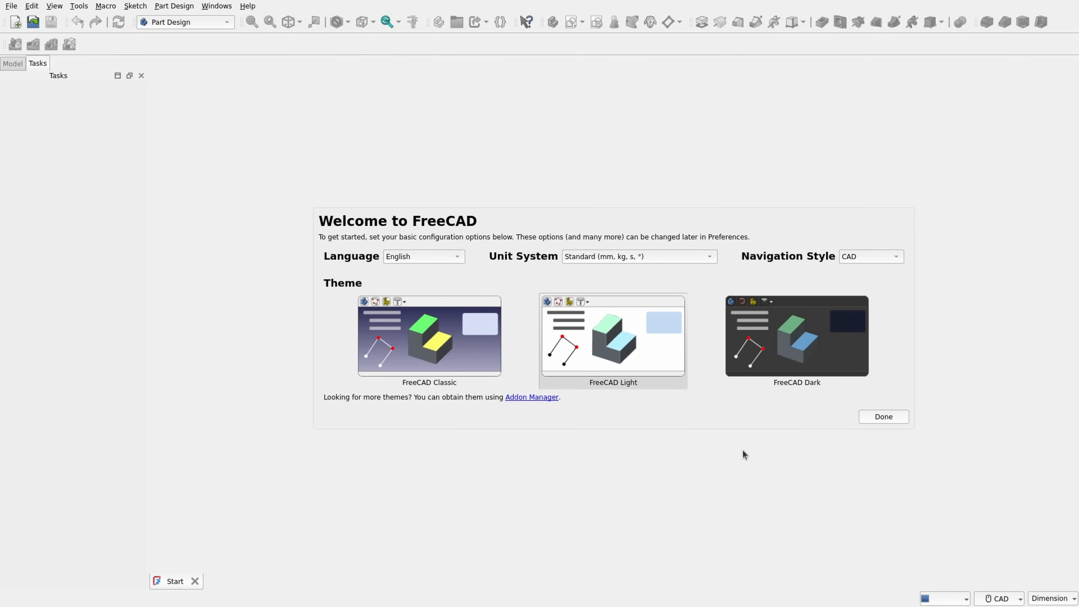
click(886, 418)
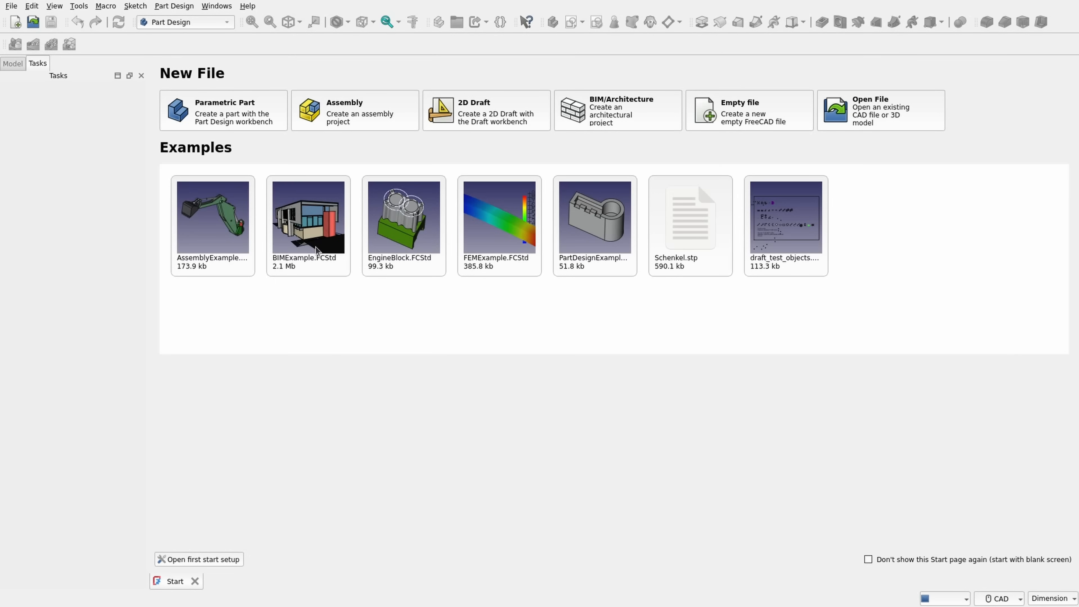
Step: Create a new empty file and dock the Tasks panel separately, across the 3D view from the model tree
click(743, 119)
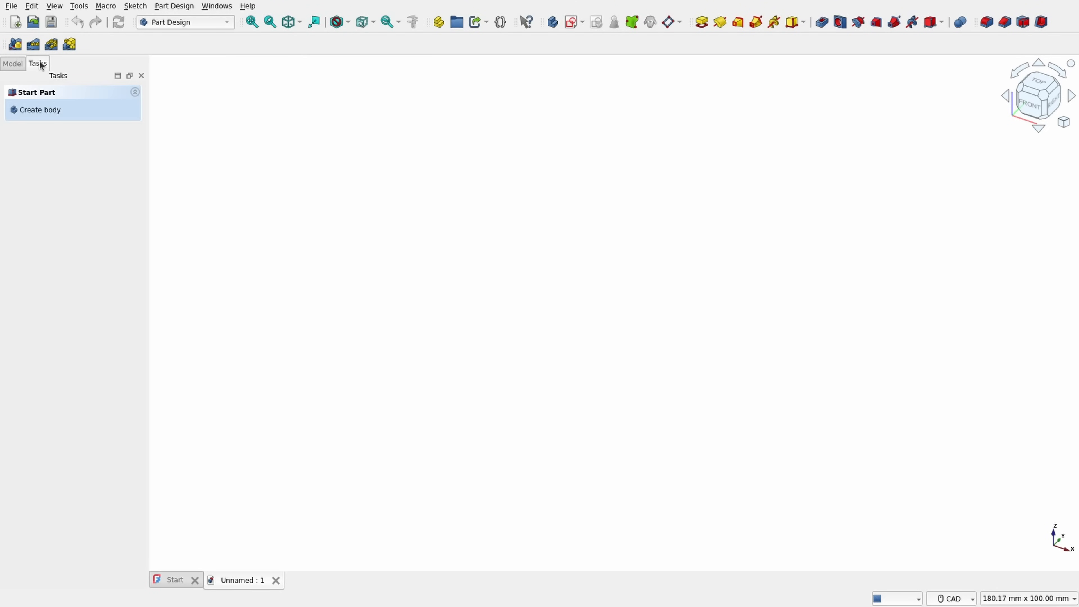
drag(41, 65, 1029, 135)
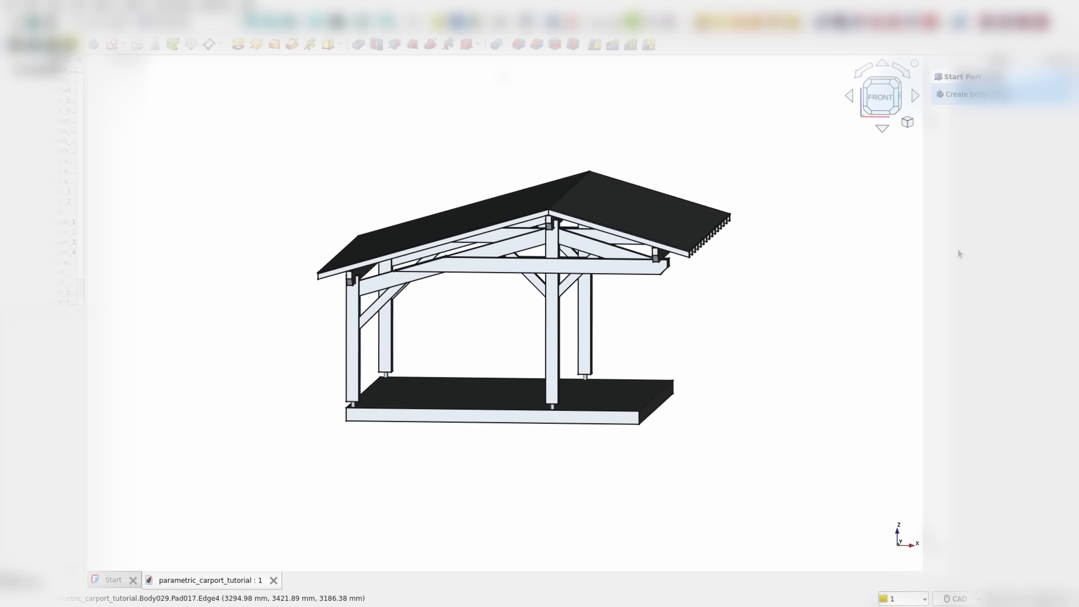
Step: Enter 90 mm as the pad length for the long sloping beam profile taken from the master sketch
click(890, 99)
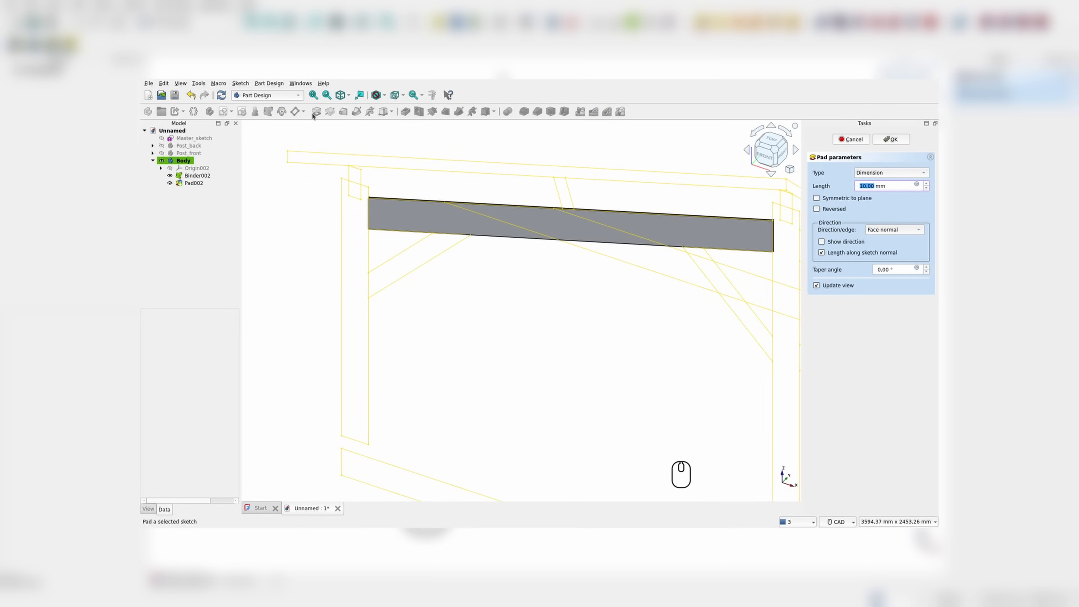
text(90)
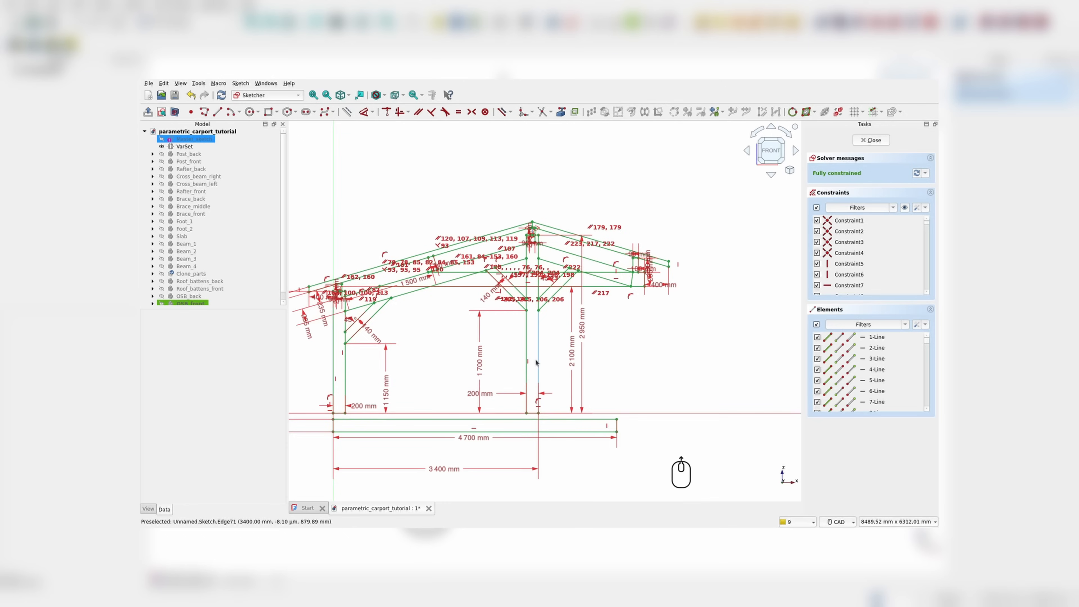
Step: Set the overall height dimension of the ridge post in Master_sketch to 3200 mm and leave the sketch
scroll(537, 340, up, 2)
double_click(605, 310)
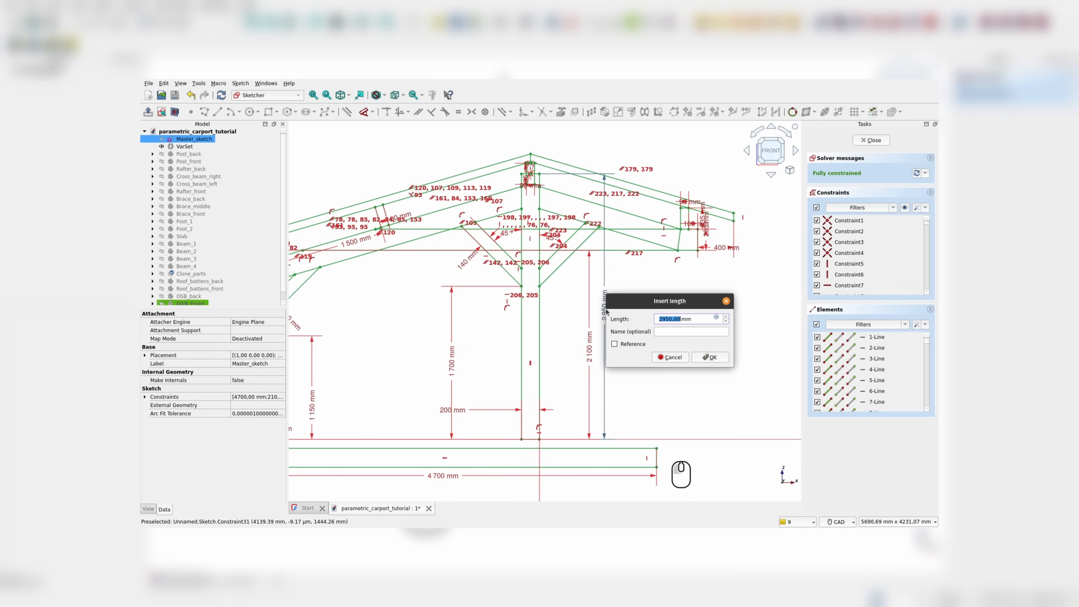
text(3200)
key(Return)
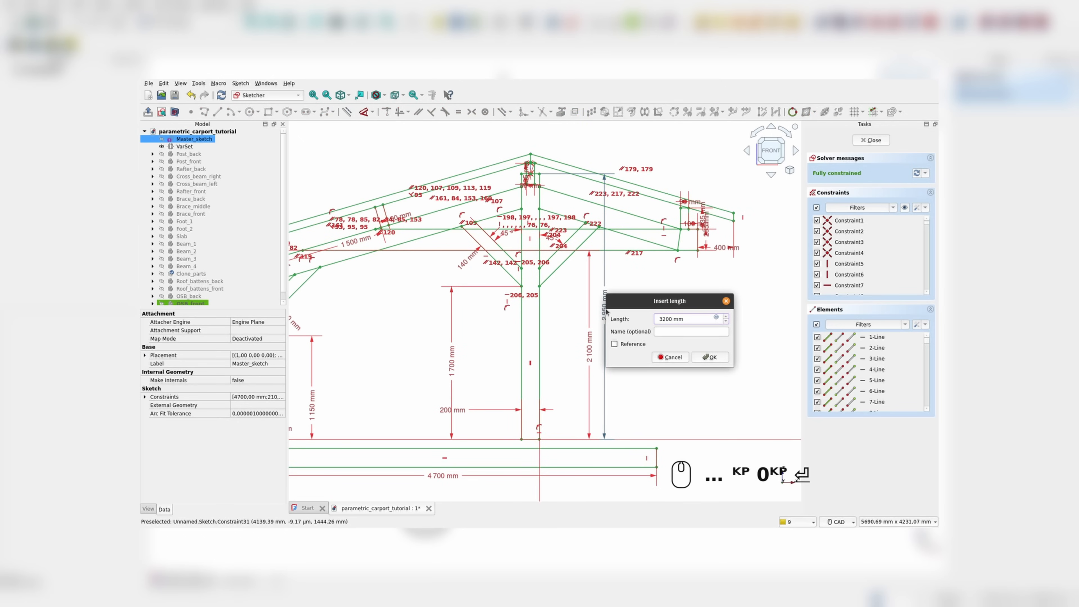
scroll(607, 312, down, 2)
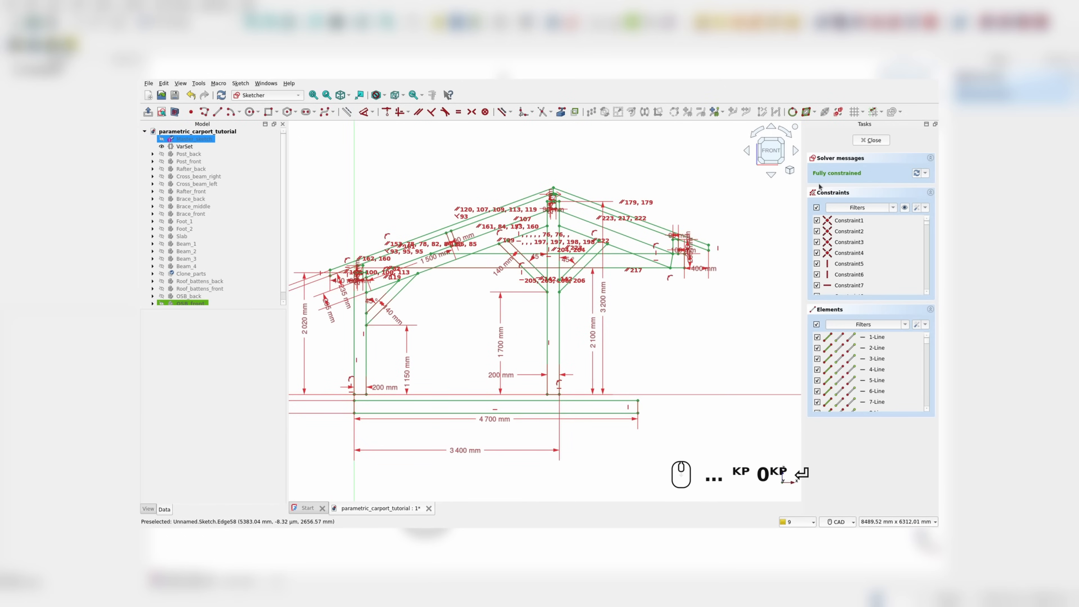
click(868, 140)
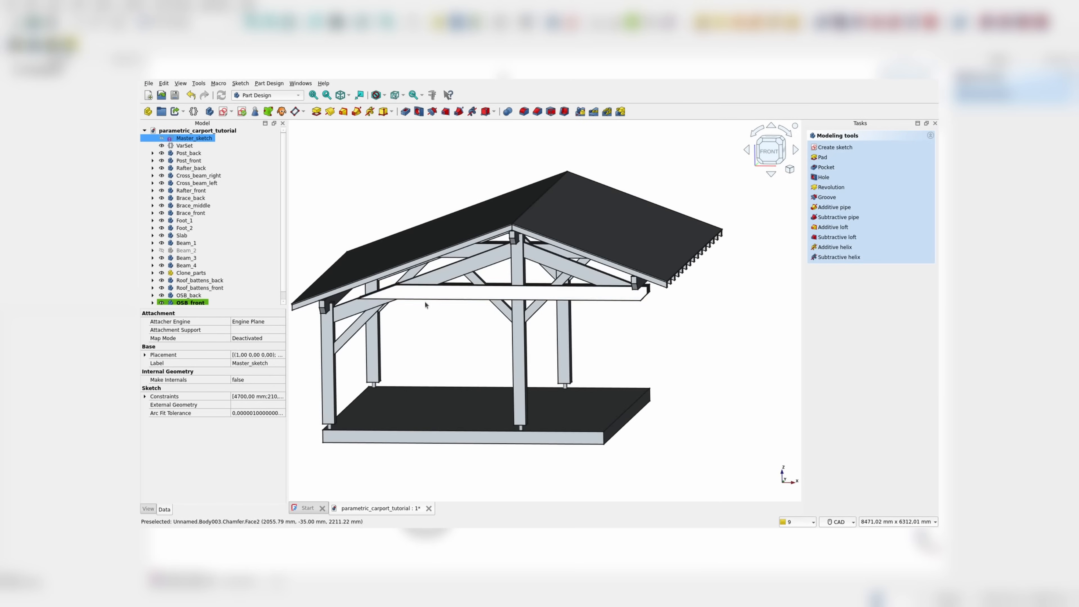
Step: Reopen Master_sketch and set the angle between the back post and its diagonal brace to 55°
double_click(194, 138)
scroll(357, 318, up, 5)
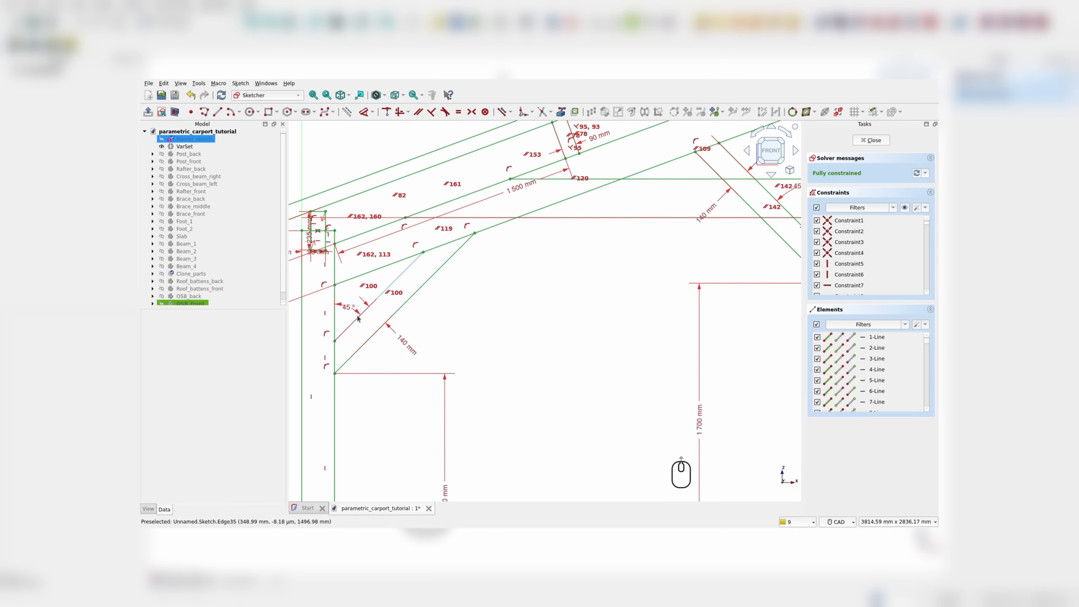
double_click(347, 305)
text(55)
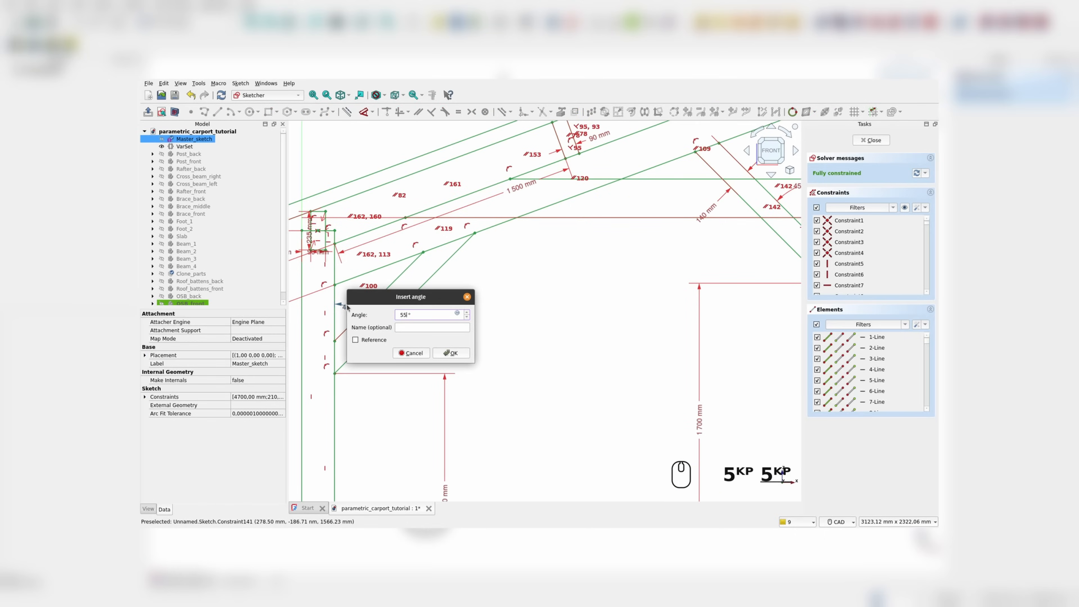
key(Return)
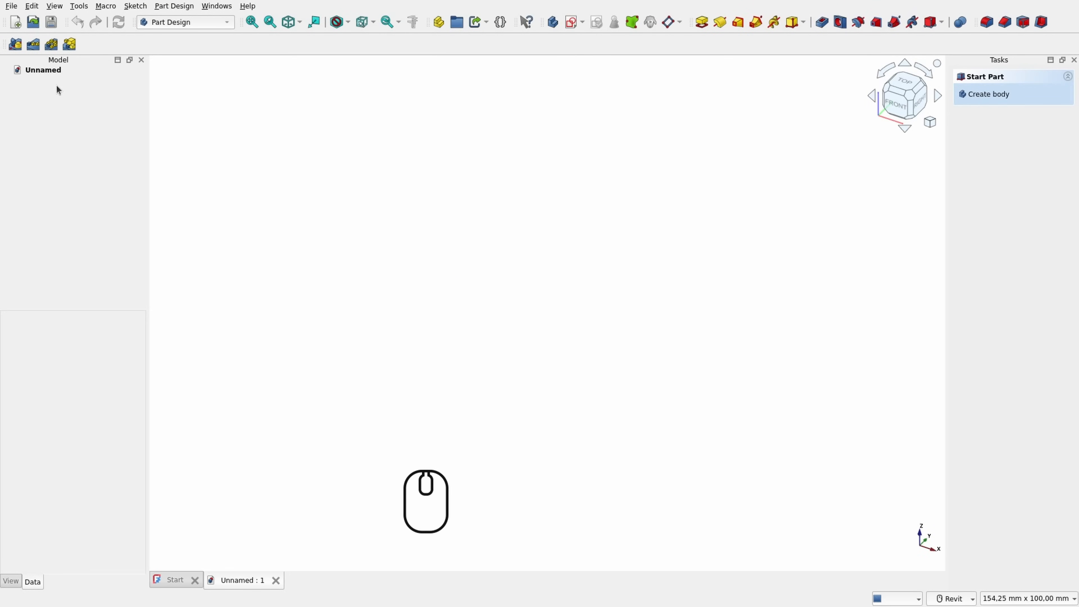
Step: Switch to the Sketcher workbench and create a new sketch on the XZ plane with zero offset
click(180, 26)
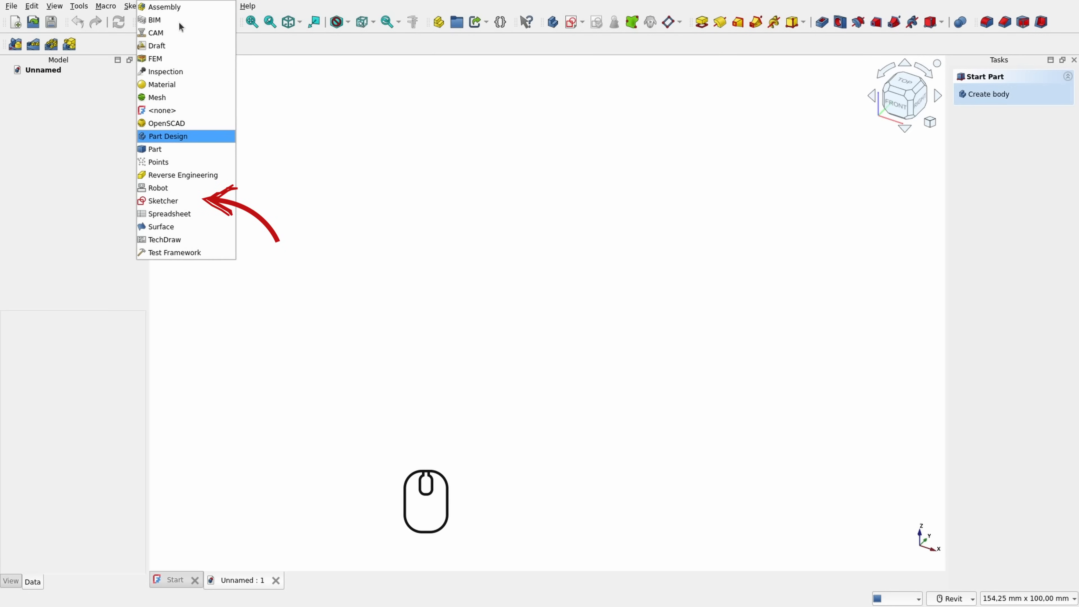
click(172, 202)
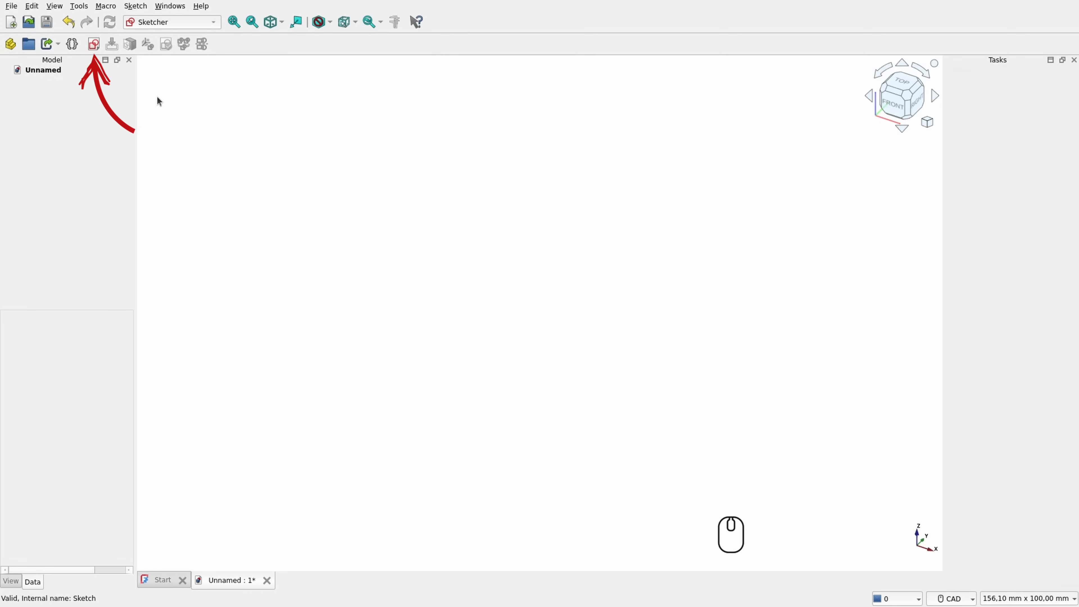
click(95, 45)
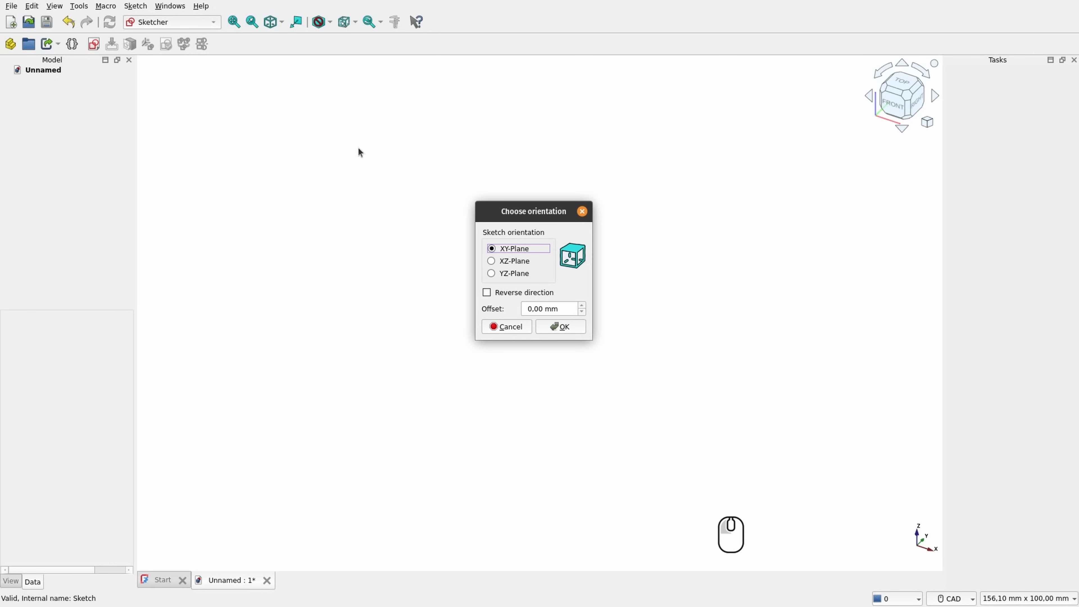
click(516, 261)
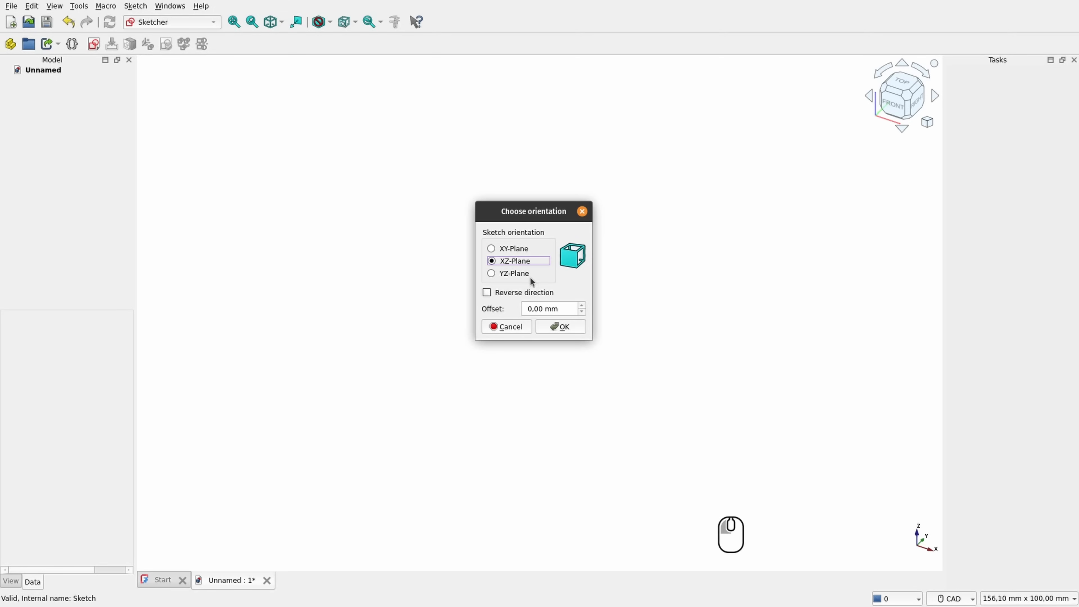
click(560, 329)
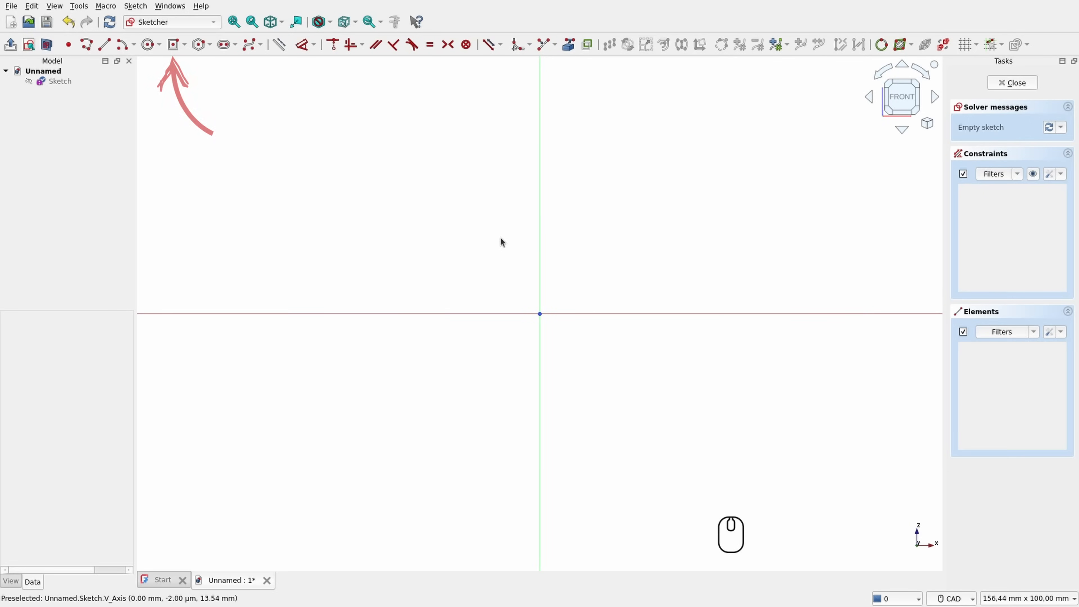
Step: Draw a 4700 × 210 mm rectangle with its upper-left corner on the vertical axis, about 27 mm below the origin
scroll(501, 241, down, 5)
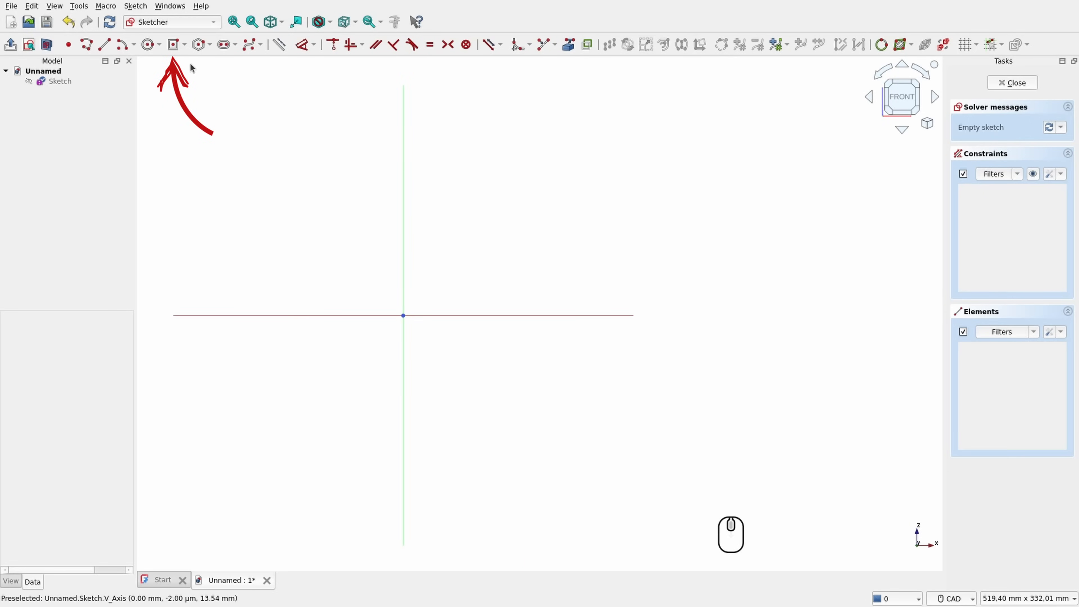
click(185, 44)
click(193, 62)
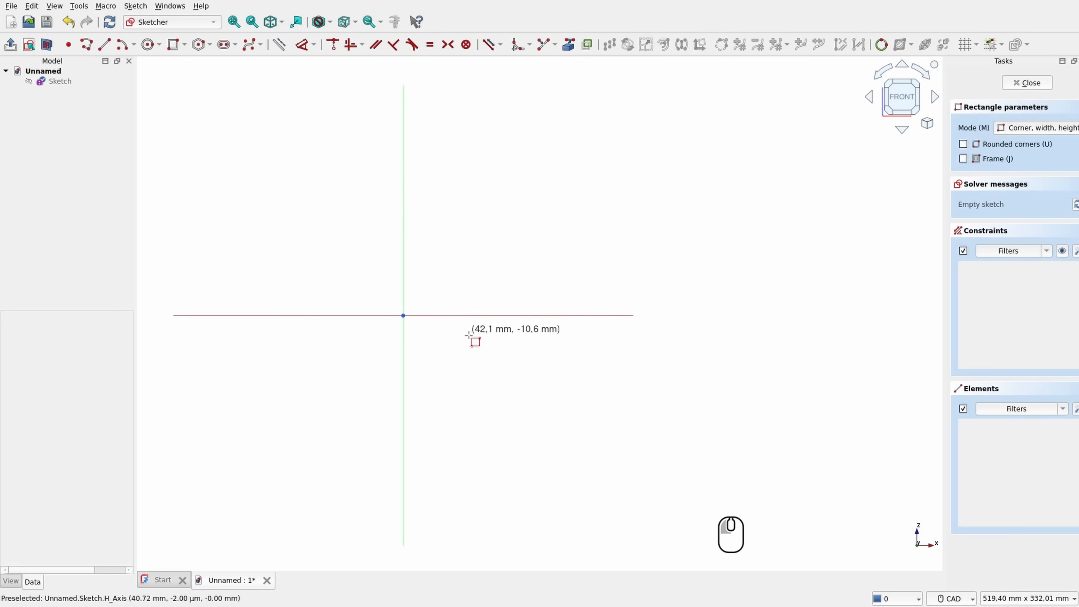
click(404, 357)
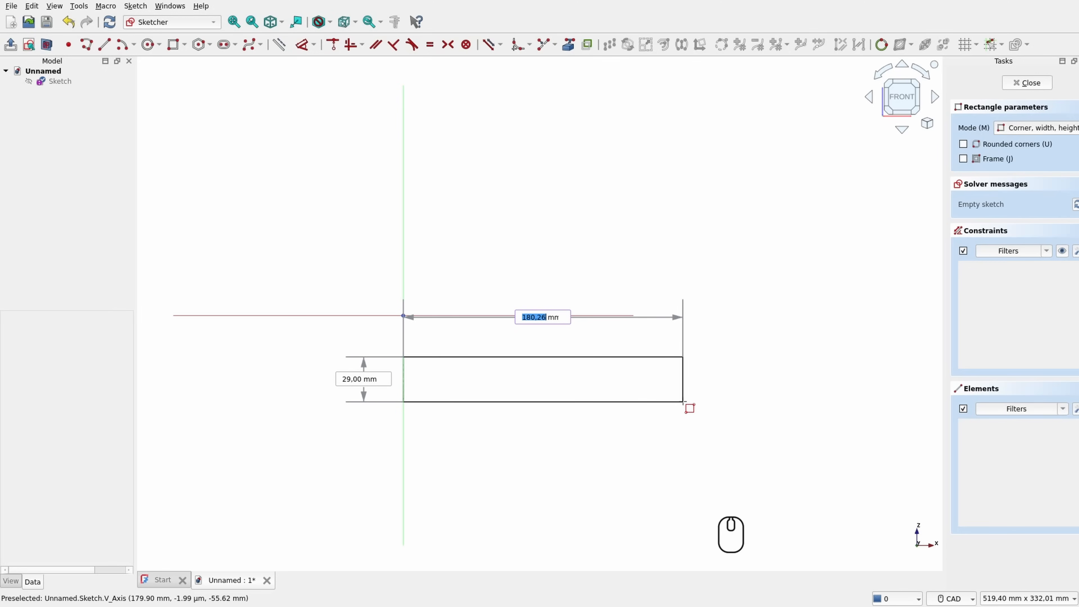
text(4700)
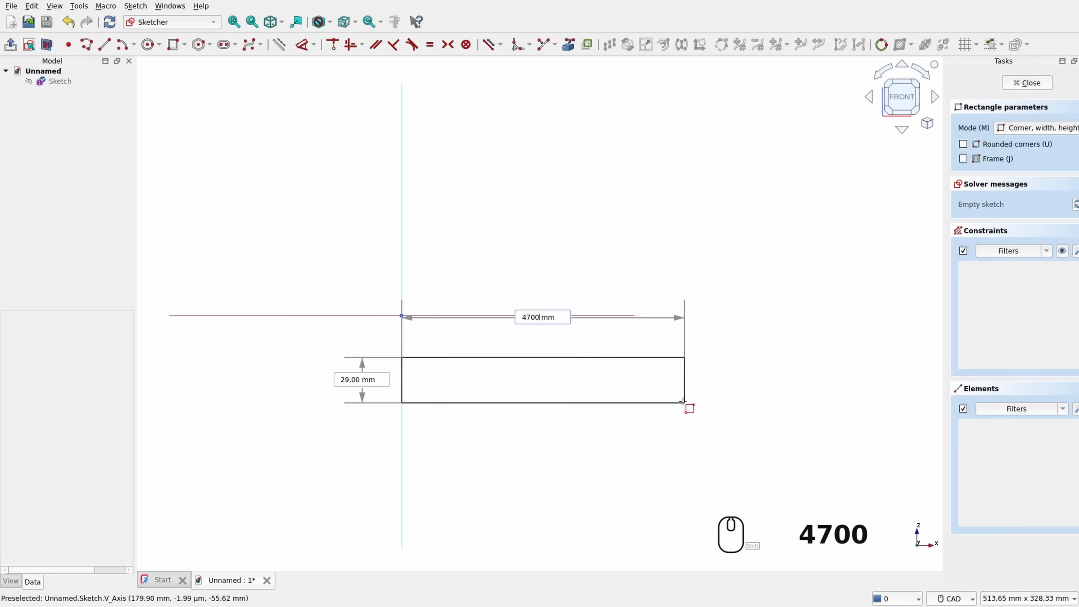
key(Return)
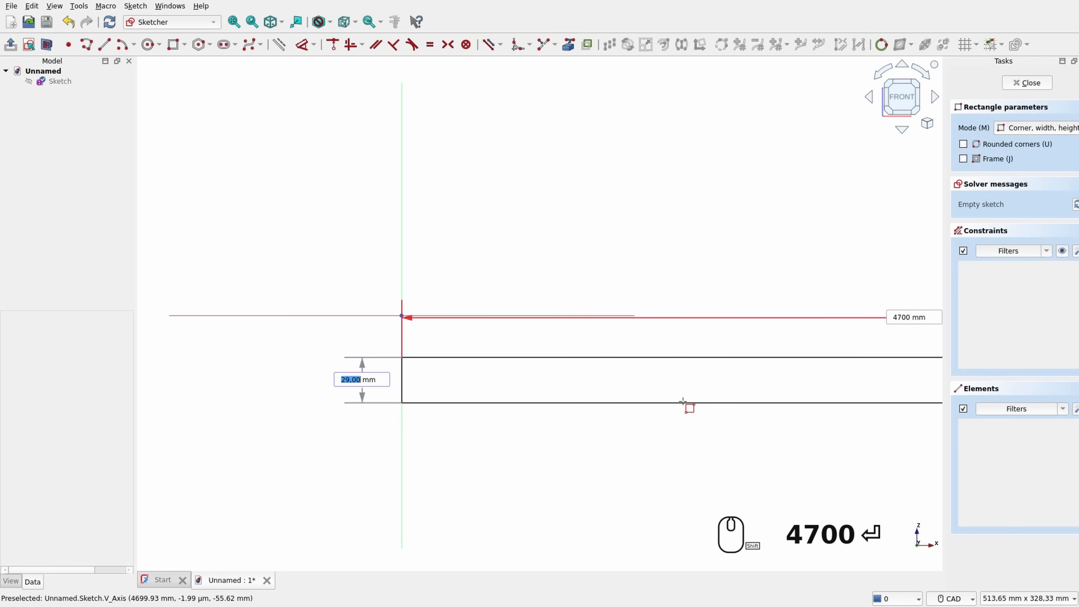
text(210)
key(Return)
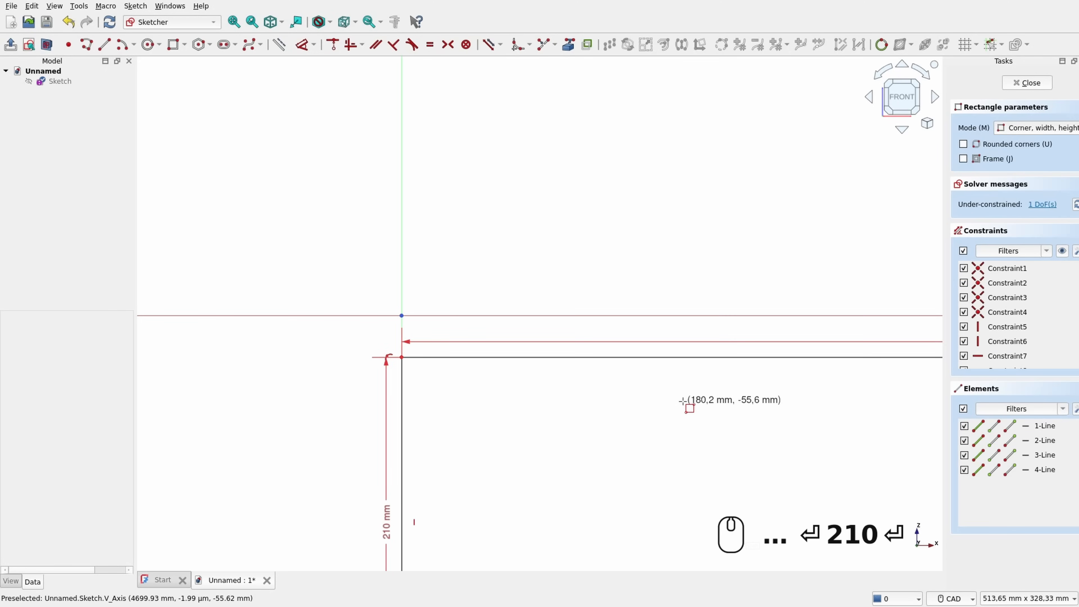
scroll(688, 402, down, 10)
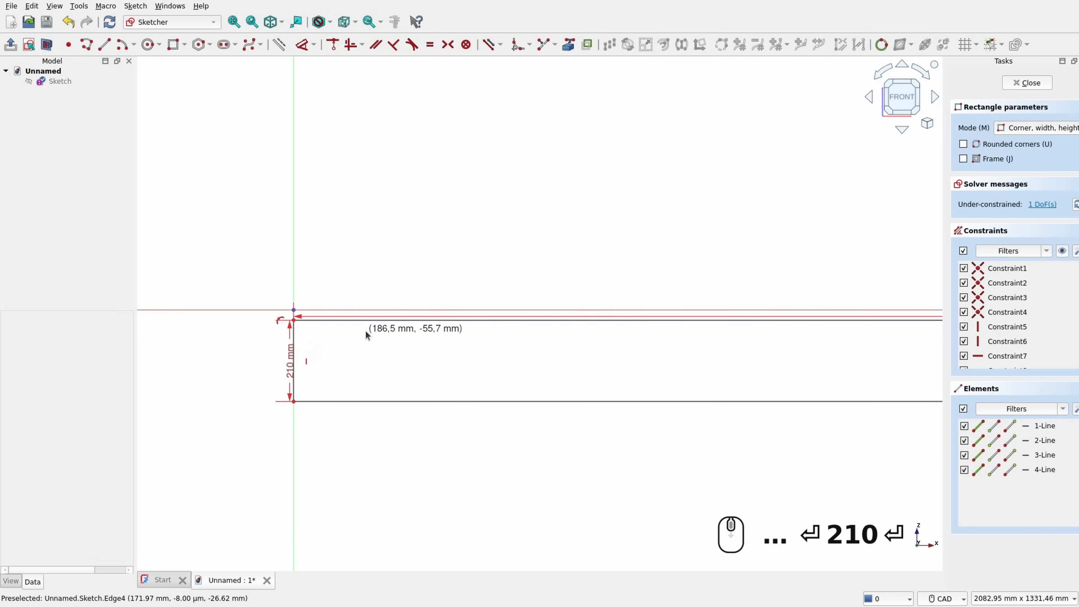
middle_drag(369, 331, 274, 373)
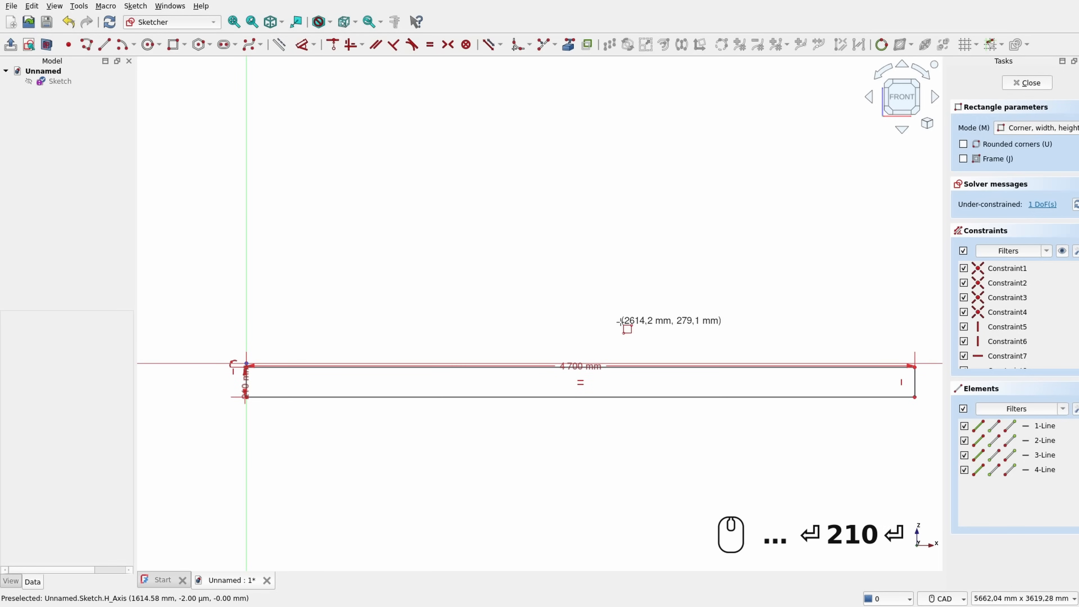
right_click(627, 324)
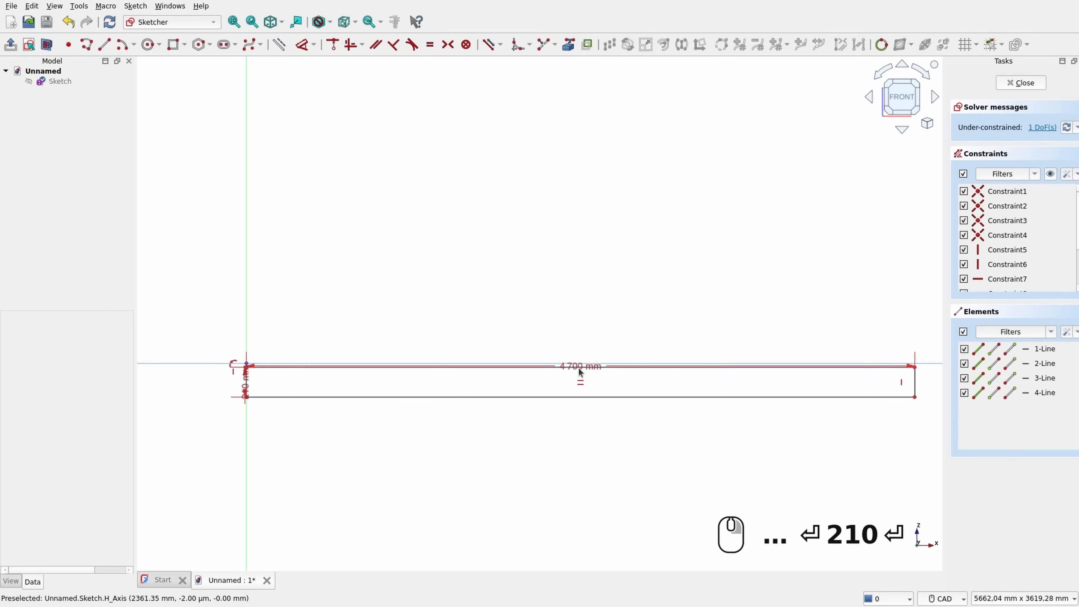
Step: Move the slab's 4700 mm length dimension below its outline and the 210 mm thickness dimension out to its left
scroll(568, 358, up, 4)
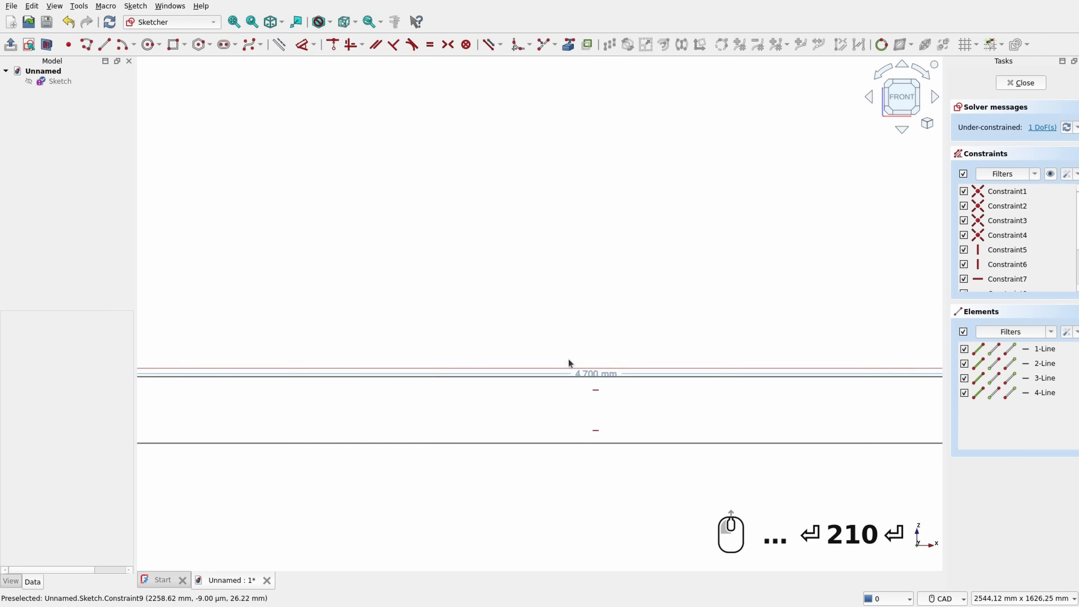
click(582, 372)
scroll(593, 375, up, 4)
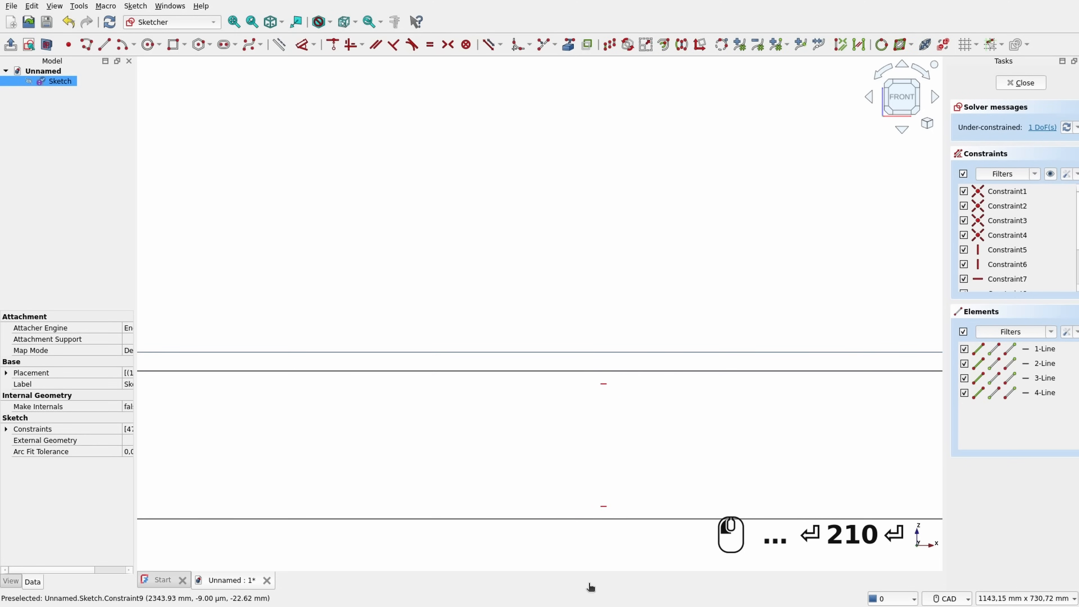
scroll(573, 488, down, 4)
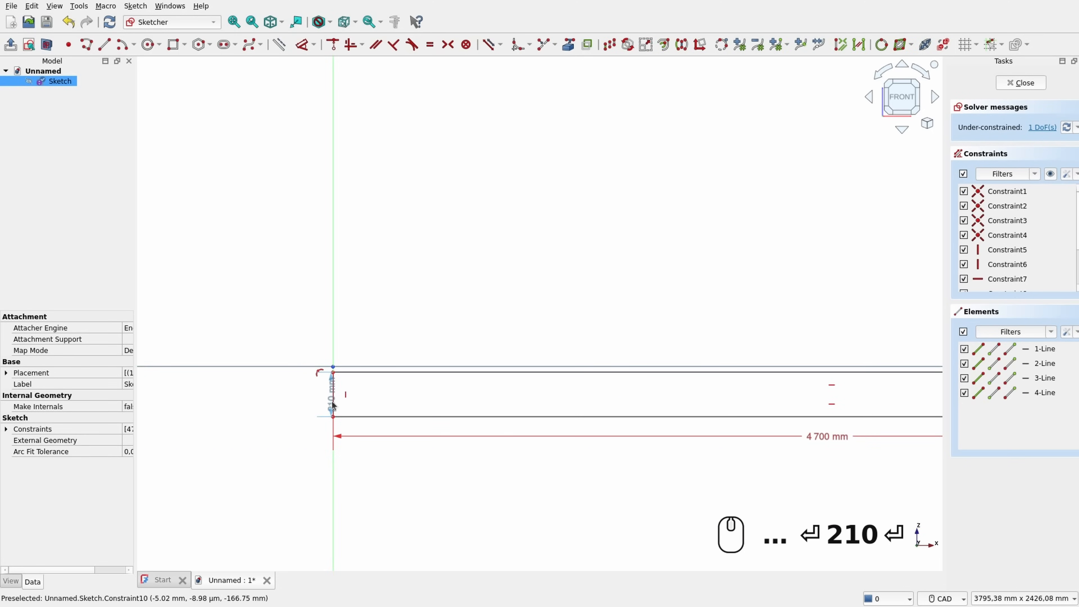
drag(332, 395, 229, 410)
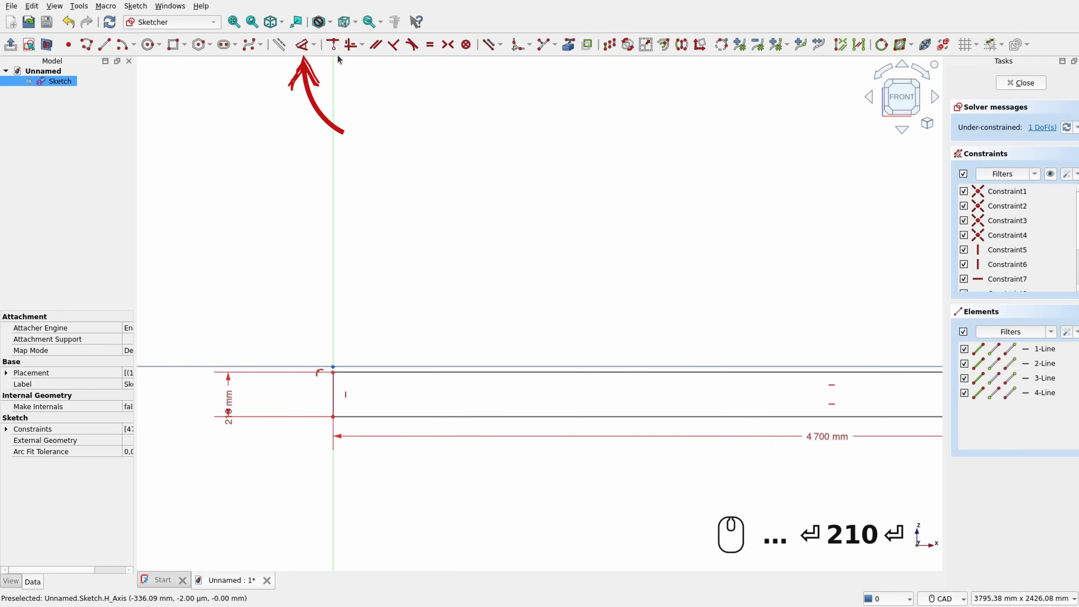
Step: Dimension the slab's top edge to lie 100 mm below the horizontal axis
click(302, 44)
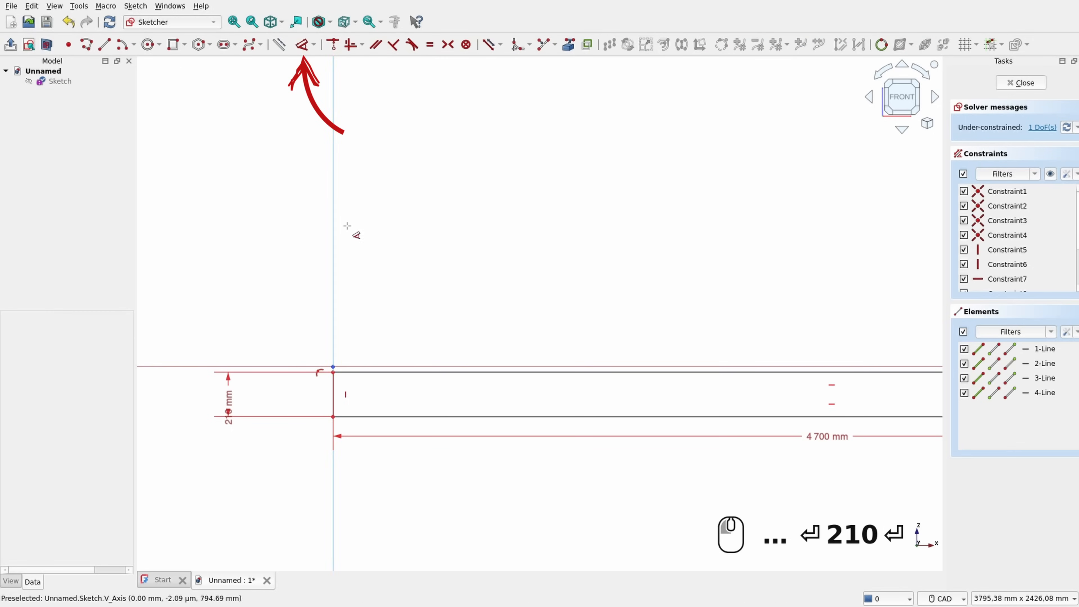
click(397, 374)
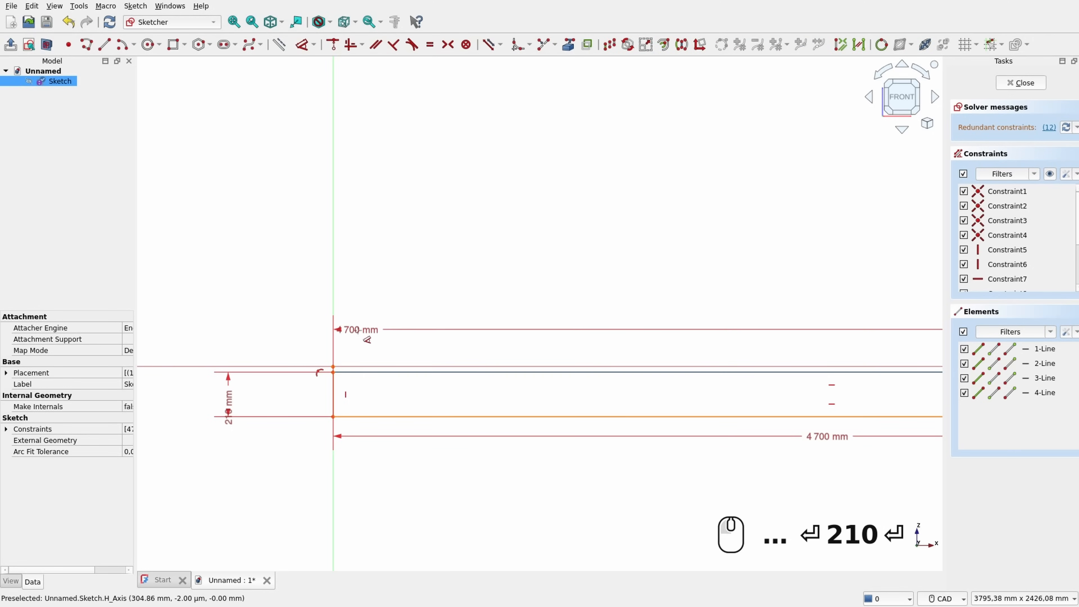
click(361, 366)
scroll(306, 345, up, 4)
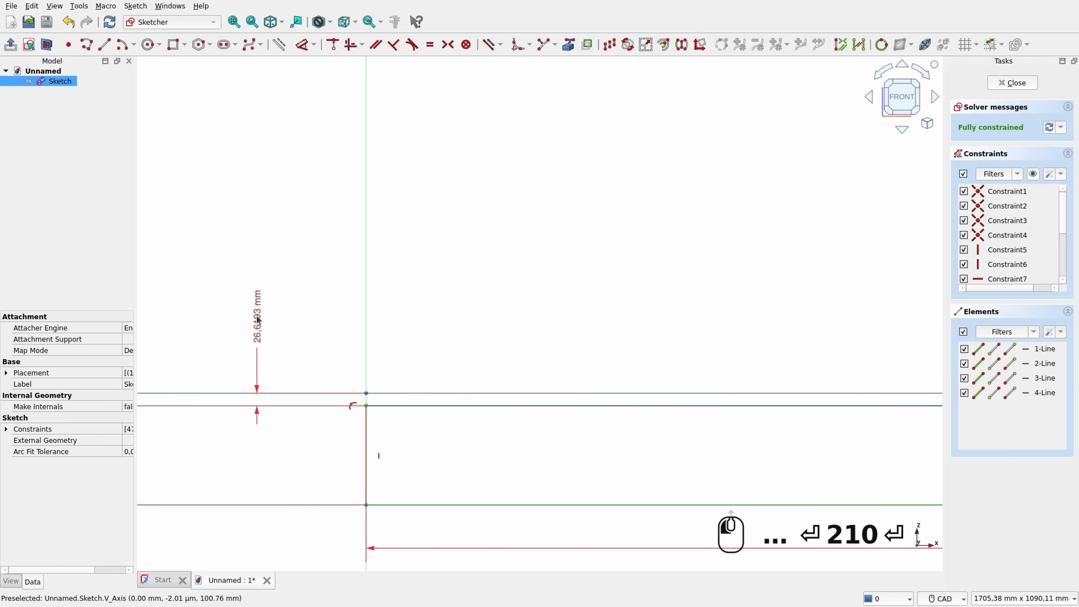
click(258, 320)
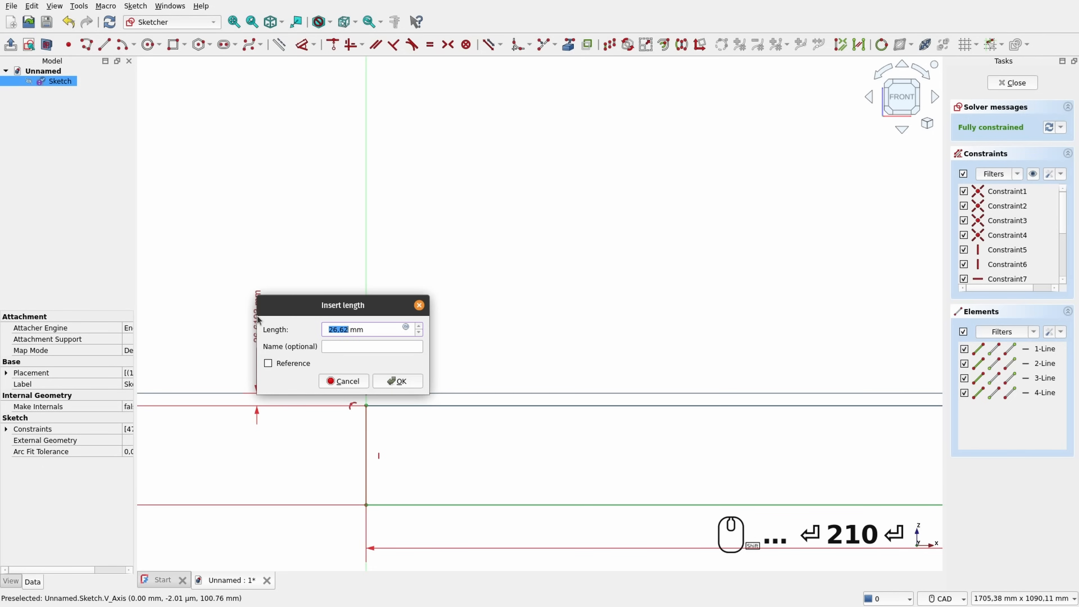
text(100)
key(Return)
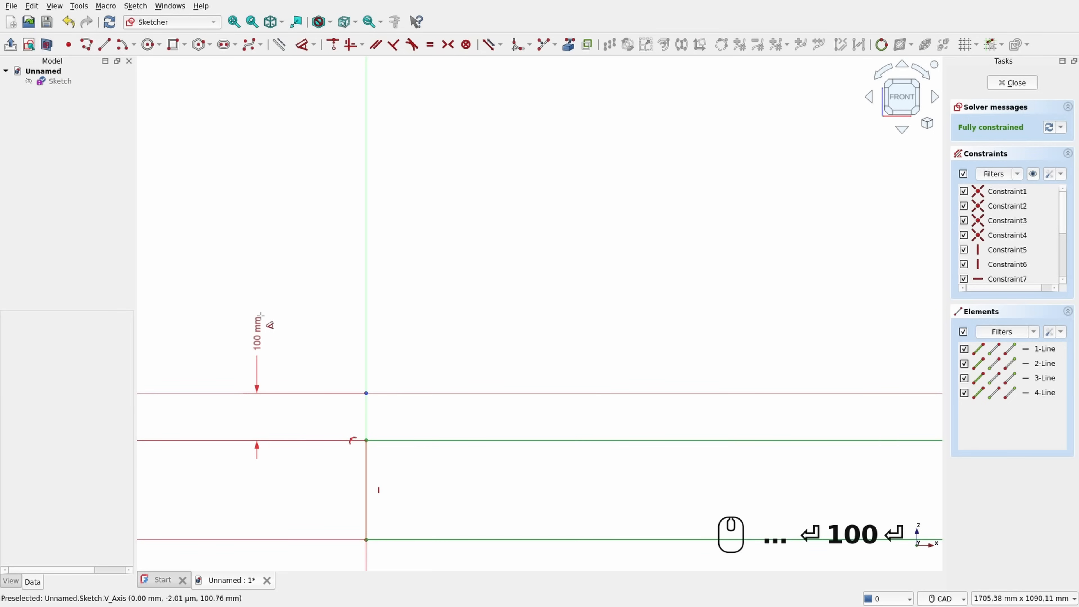
Step: Draw a 200 × 2020 mm rectangle upward from the origin as the left post
scroll(549, 284, down, 10)
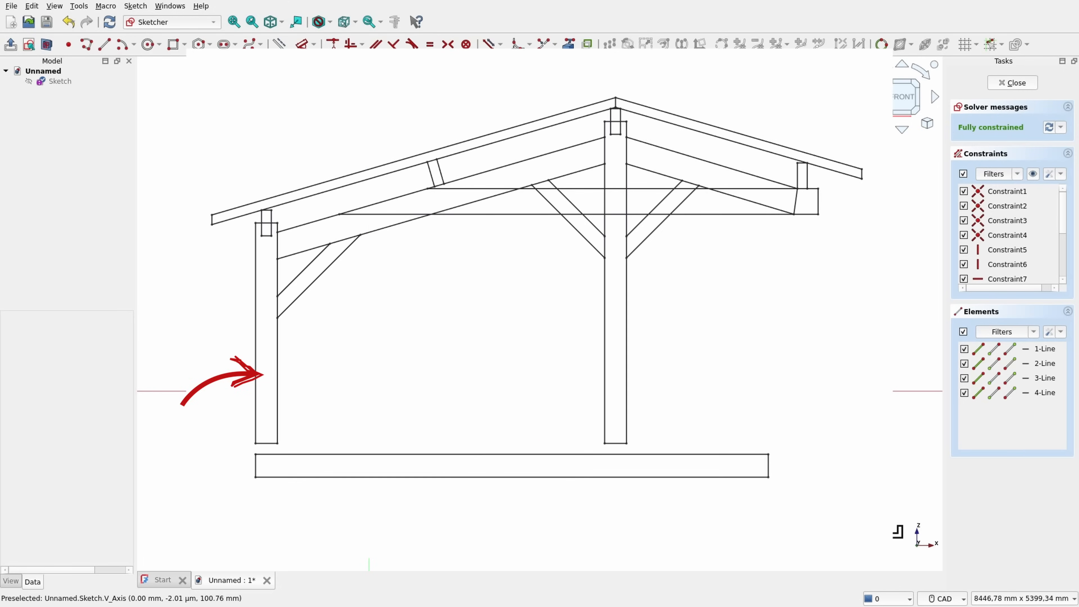
click(176, 44)
click(369, 390)
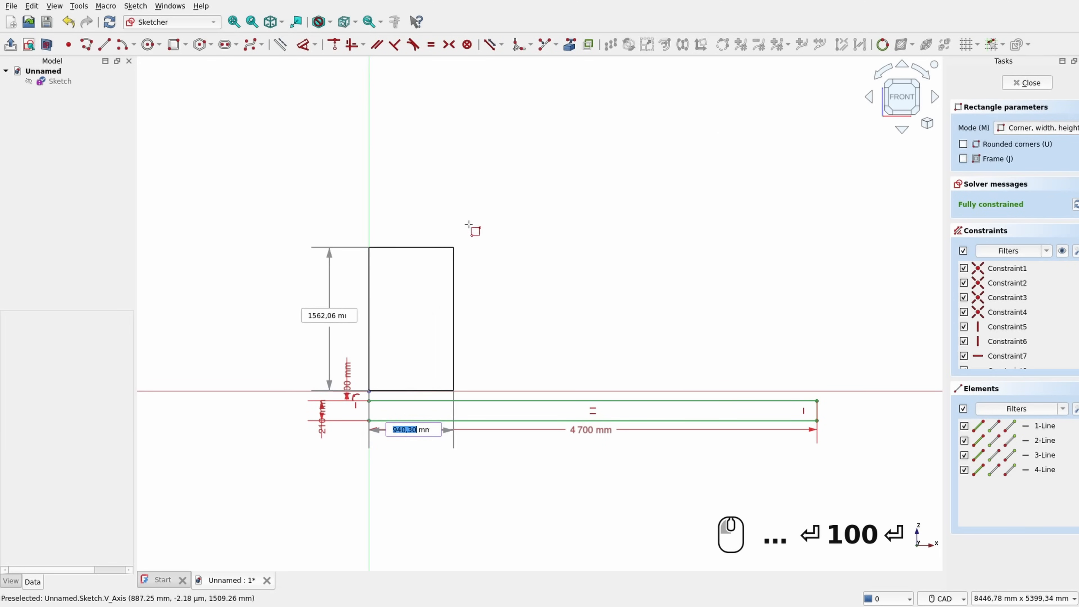
text(200)
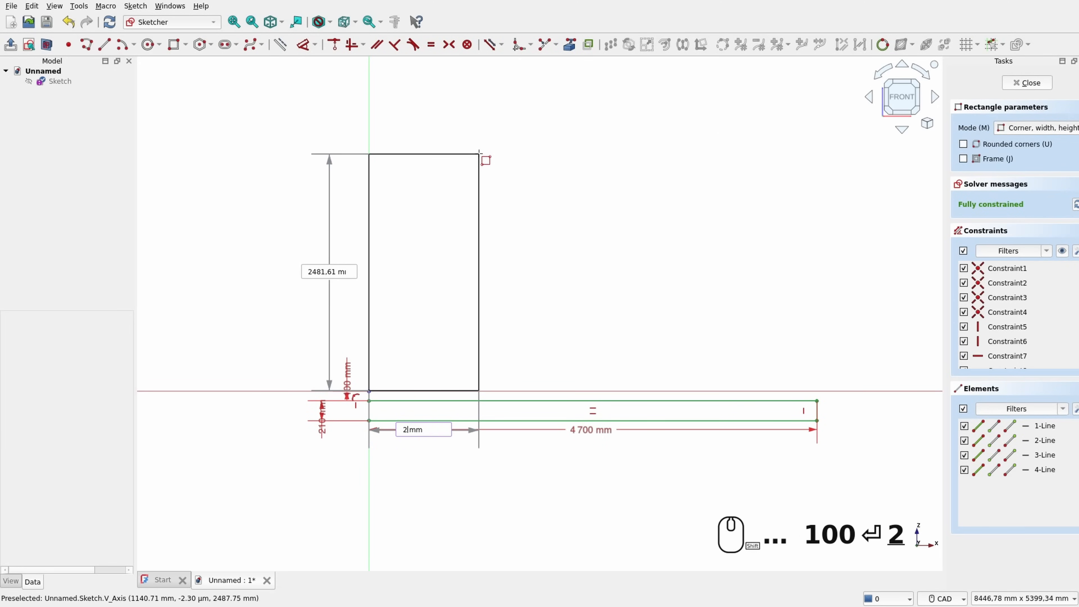
key(Return)
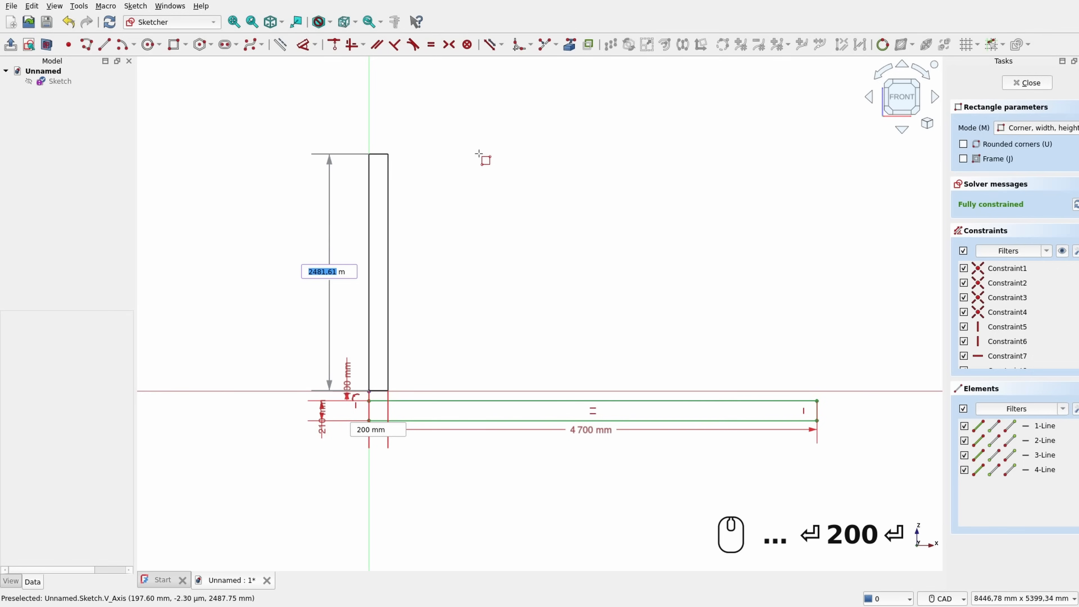
text(2020)
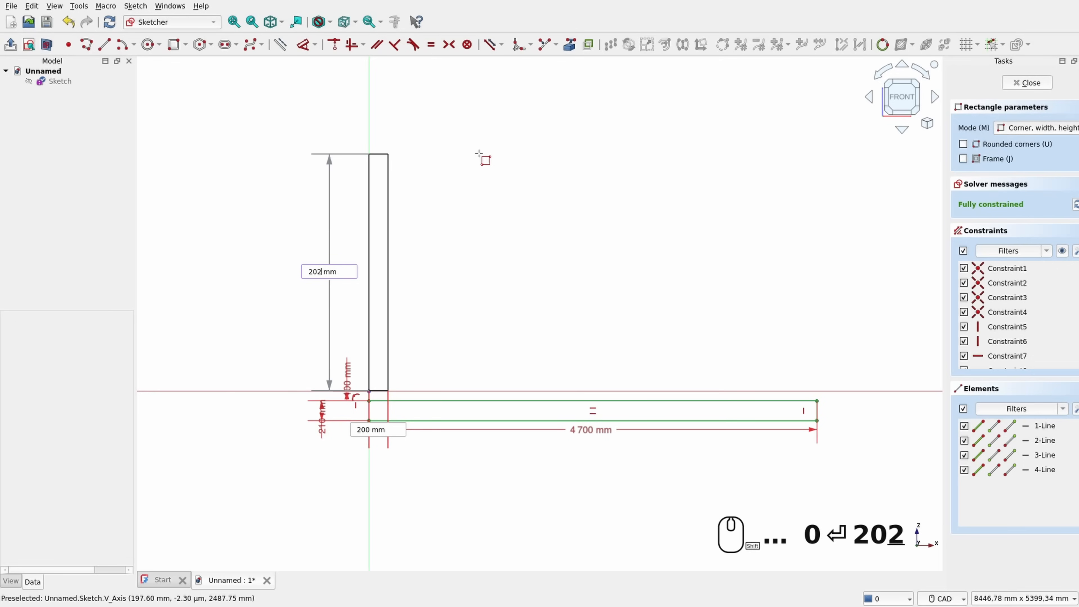
key(Return)
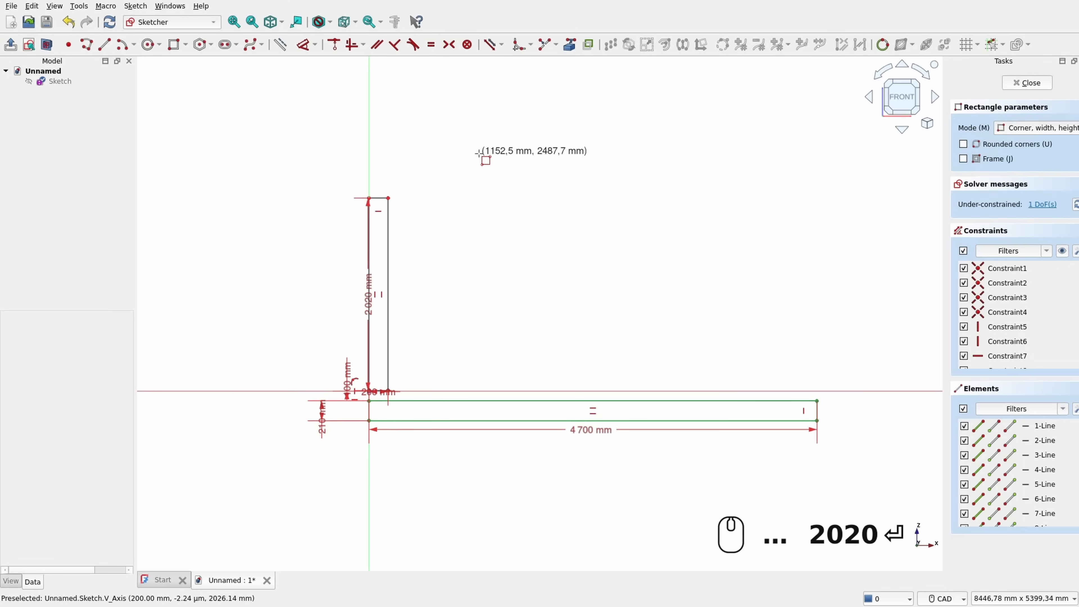
right_click(479, 153)
Step: Pull the left post upward to test its freedom, and constrain its lower-left corner to the origin
drag(388, 207, 430, 164)
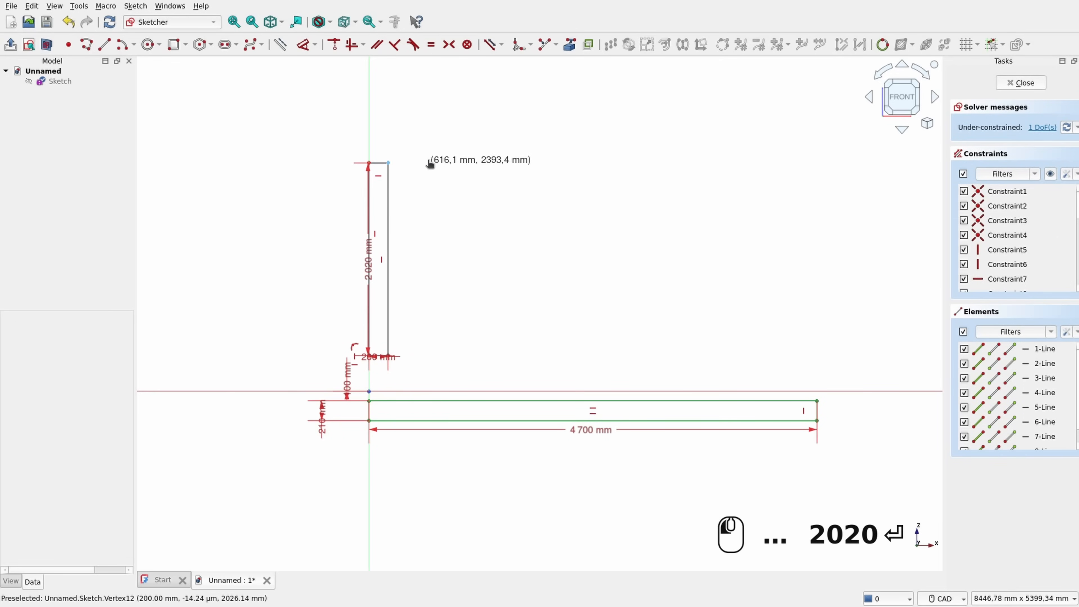
scroll(412, 389, up, 6)
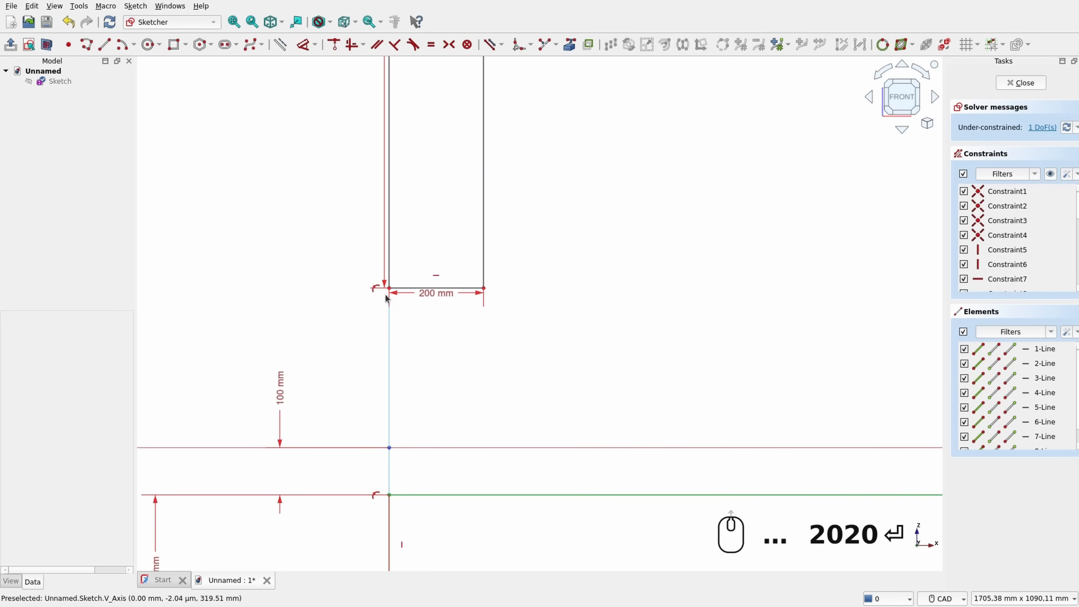
click(388, 294)
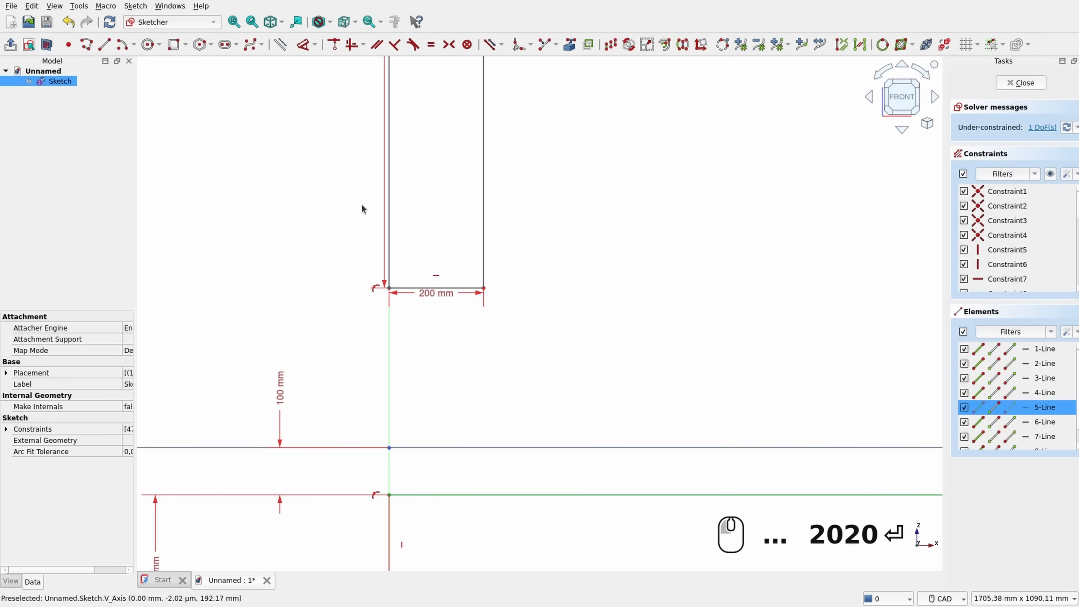
scroll(620, 364, down, 5)
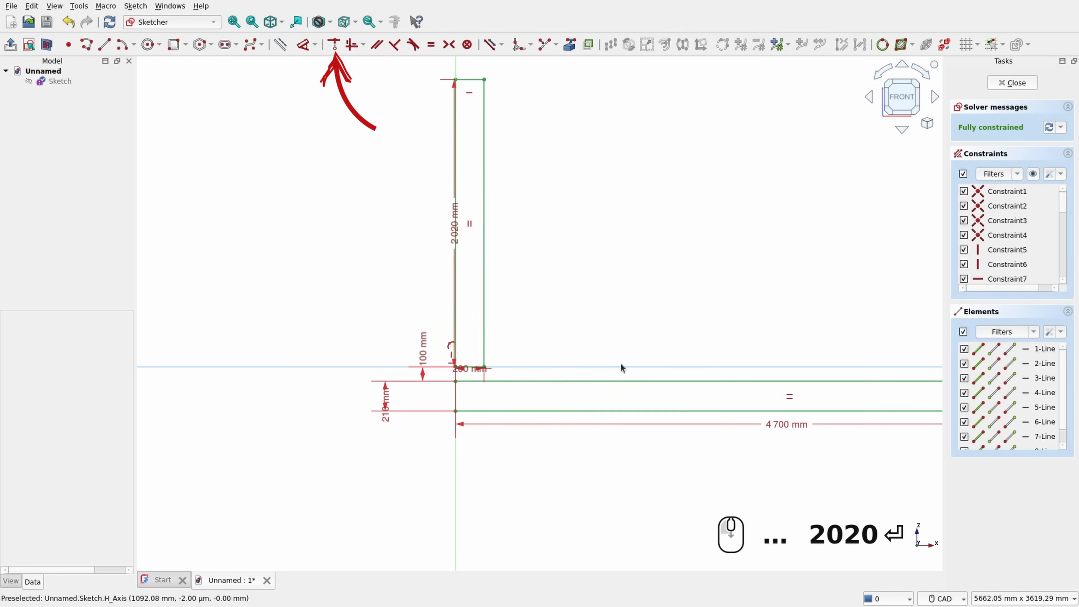
Step: Draw a 200 × 2950 mm rectangle standing on the horizontal axis, its lower-right corner about 3757 mm right of the vertical axis
middle_drag(642, 298, 476, 326)
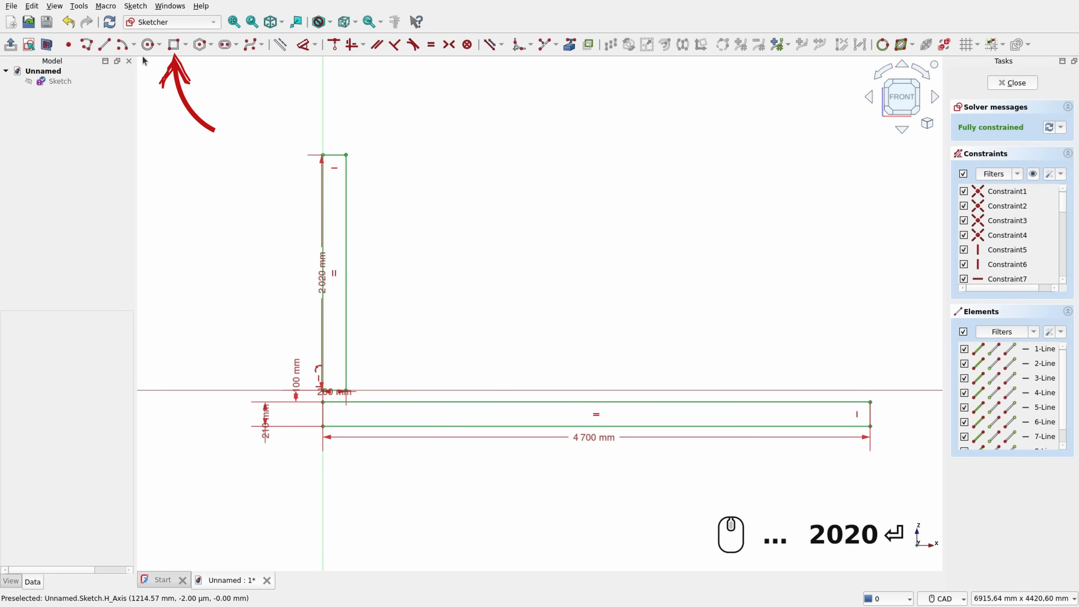
click(174, 44)
click(761, 390)
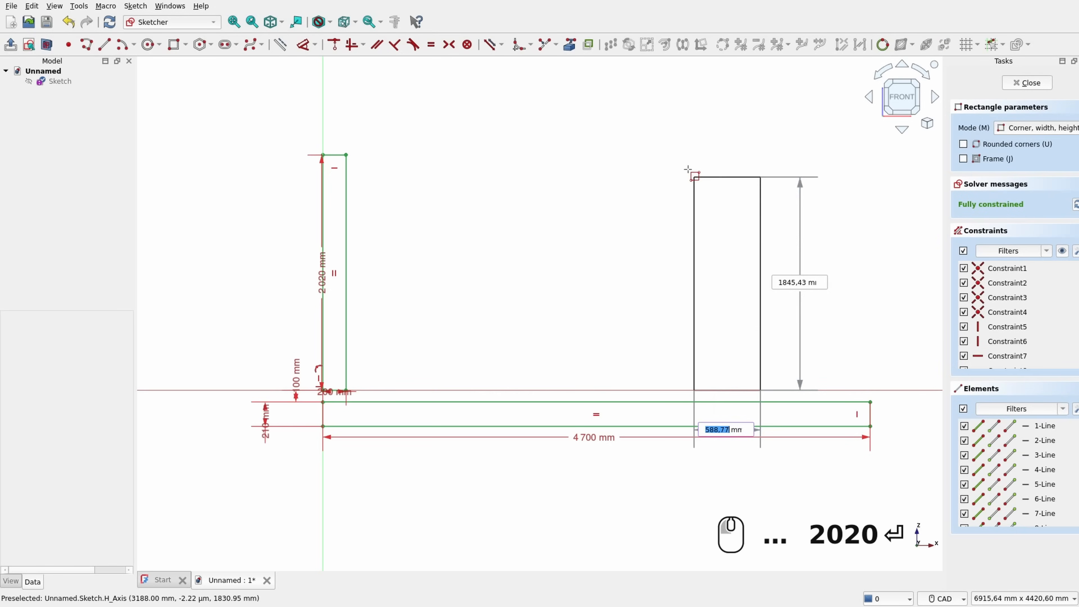
text(200)
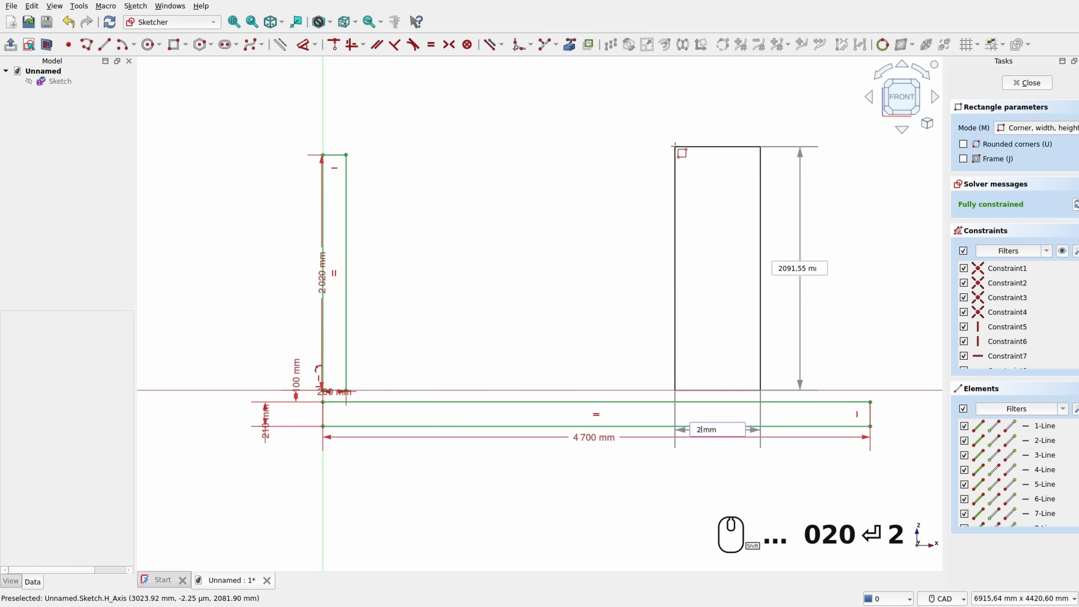
key(Return)
text(2950)
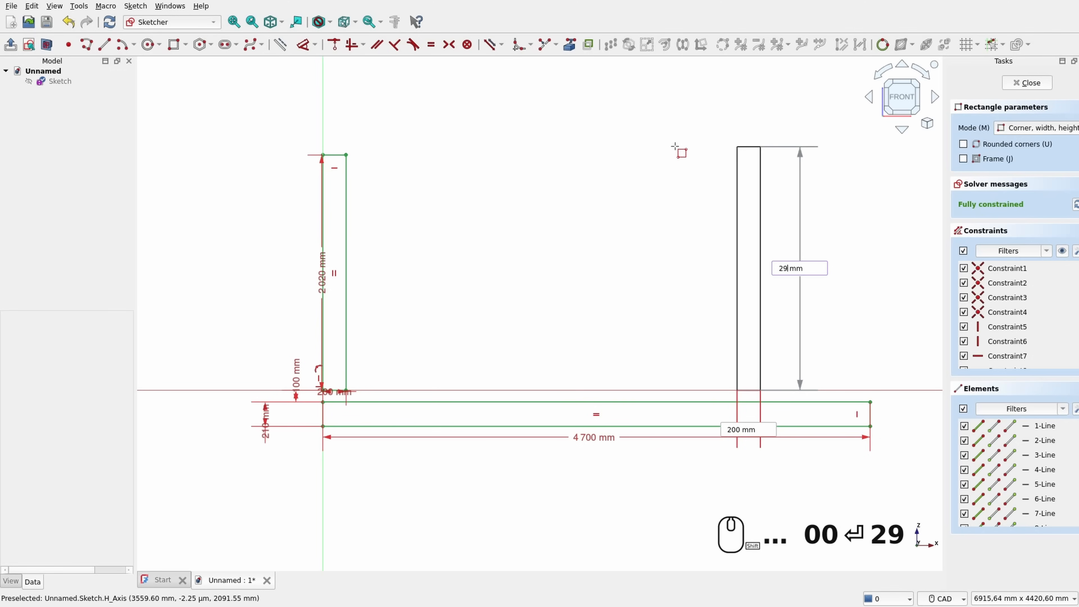
key(Return)
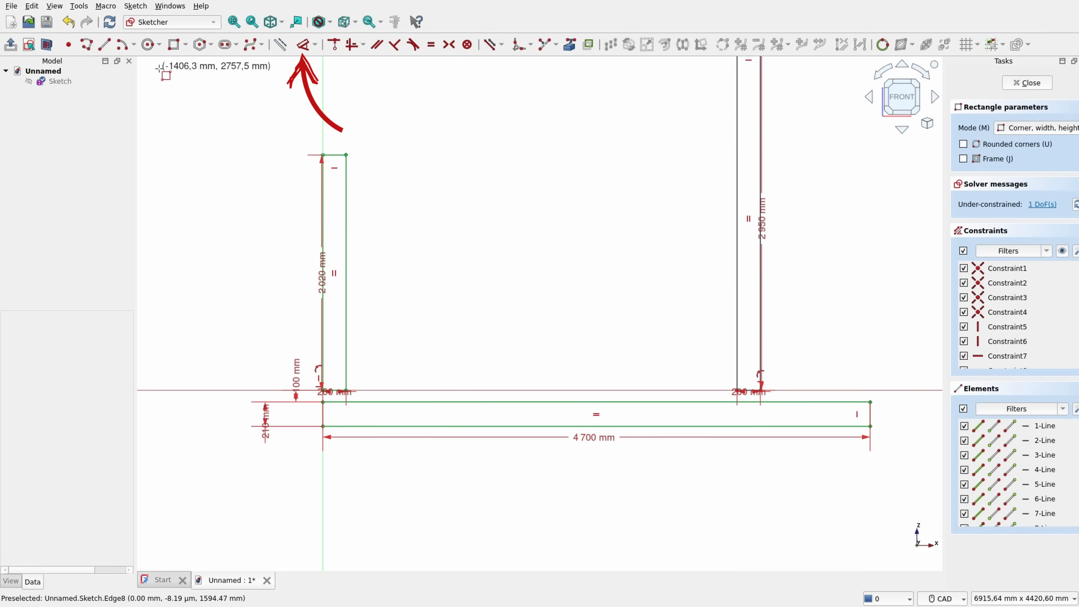
Step: Set the horizontal distance between the outer edges of the two posts to 3400 mm
click(302, 46)
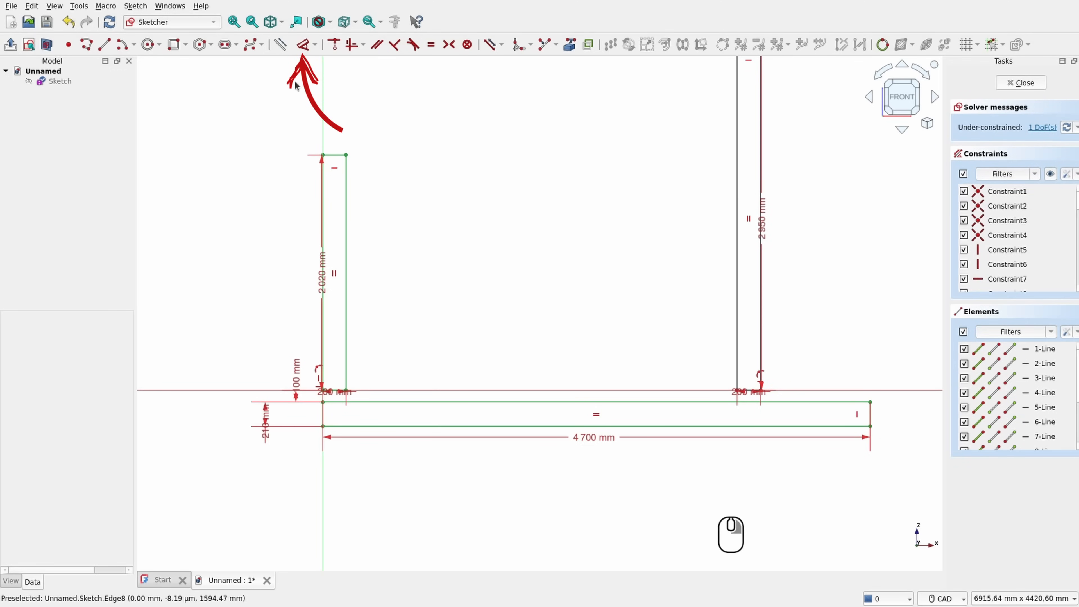
click(326, 225)
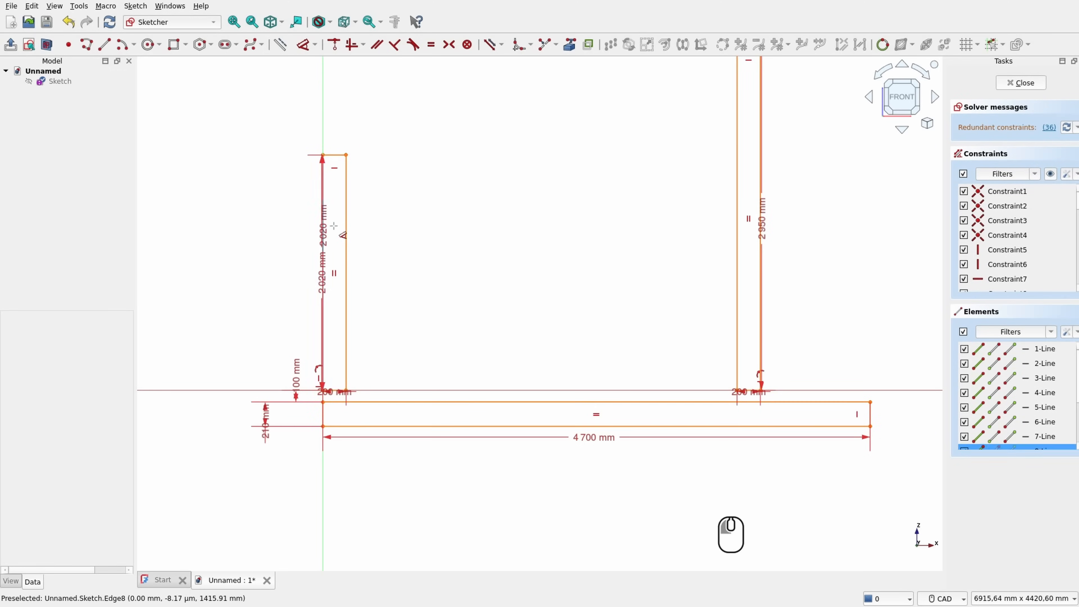
click(767, 272)
click(560, 497)
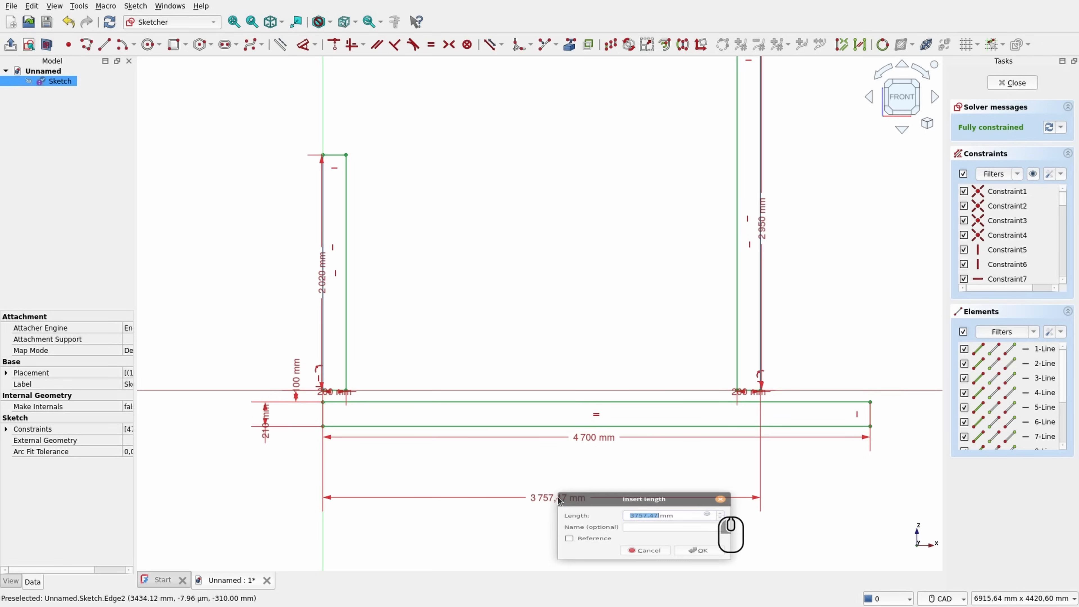
text(3400)
key(Return)
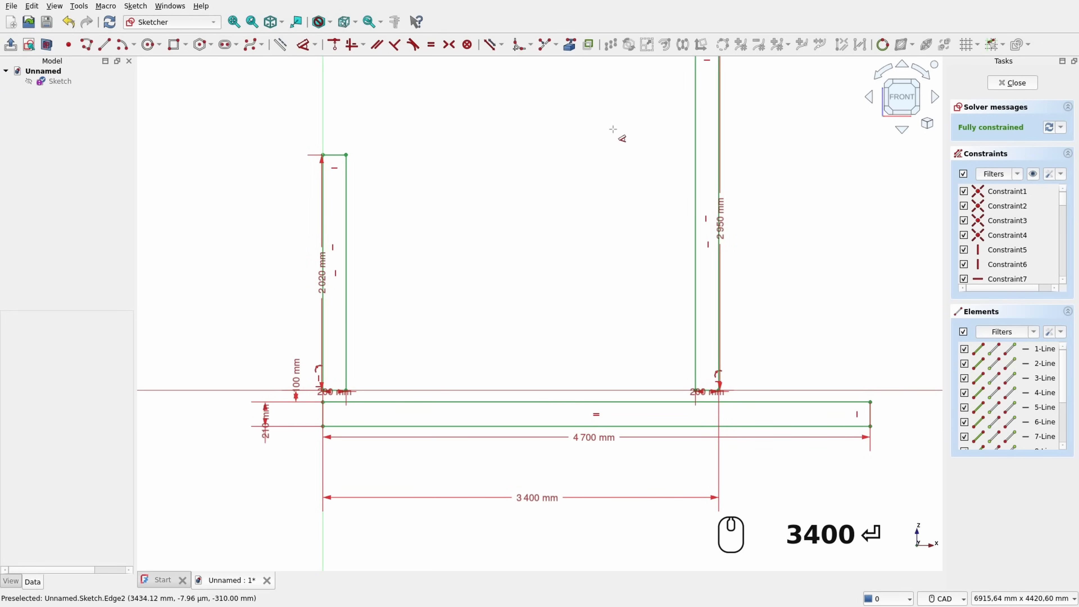
Step: Move the right post's height and width dimensions clear of its outline and the slab
scroll(572, 238, down, 2)
scroll(662, 263, up, 2)
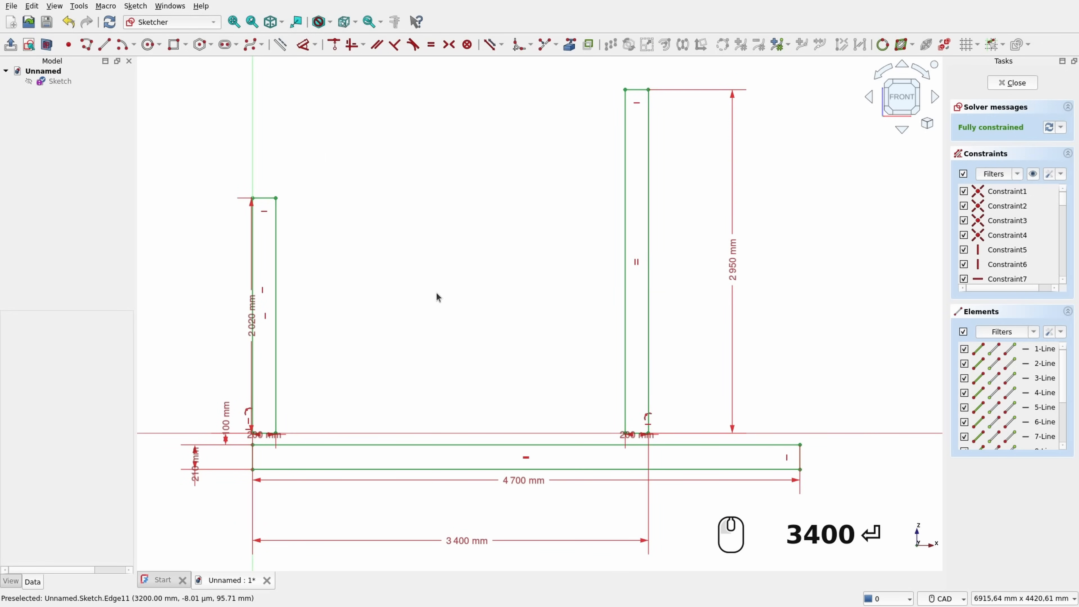
scroll(635, 440, up, 3)
scroll(633, 438, down, 1)
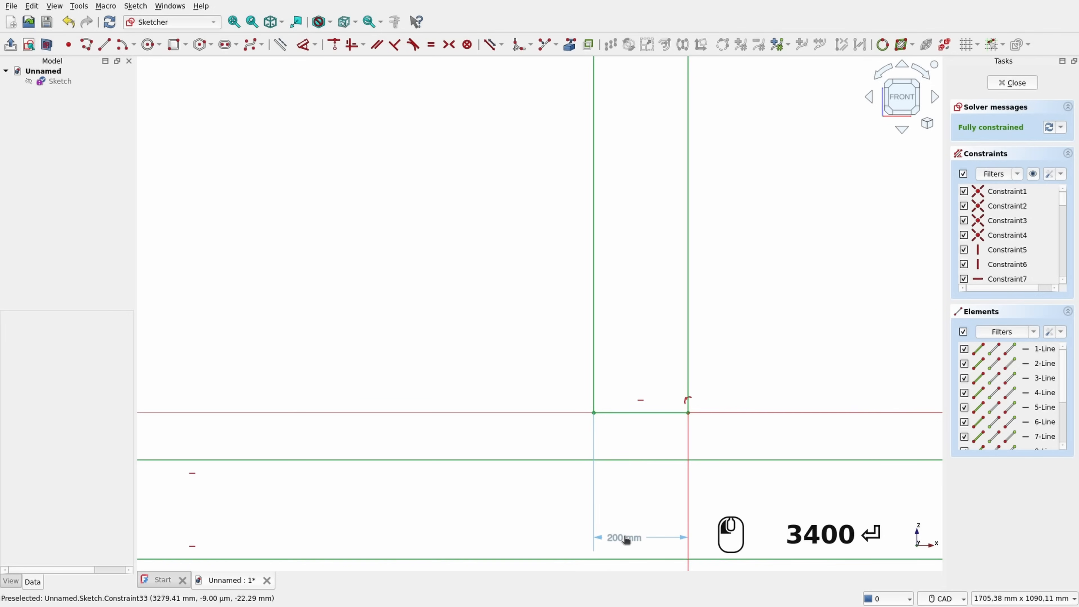
scroll(623, 510, down, 2)
drag(597, 495, 557, 444)
middle_drag(504, 346, 481, 311)
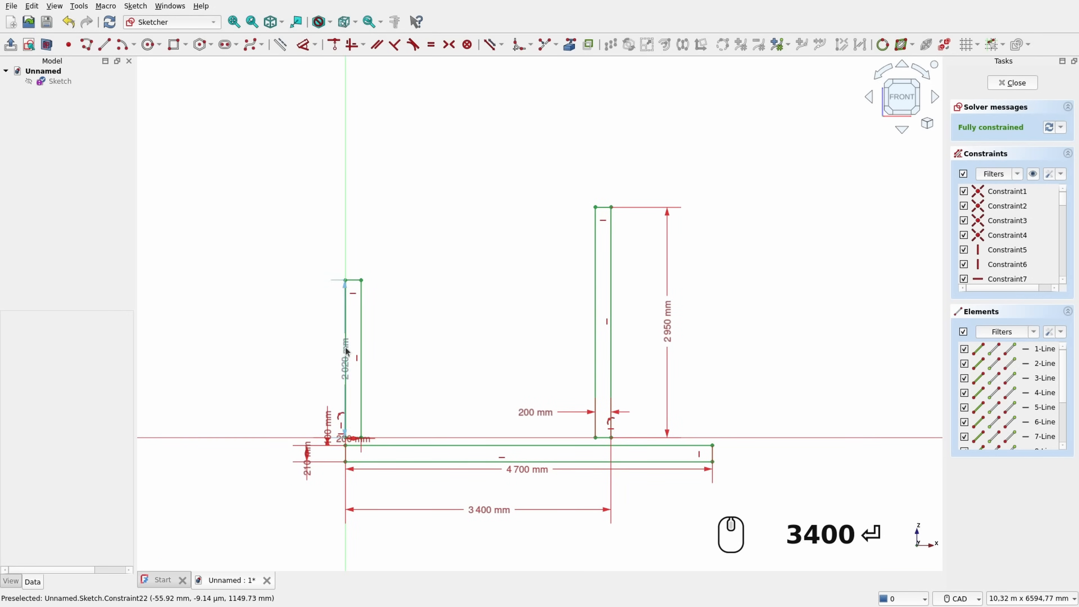
Step: Move the left post's height and width dimensions and the slab's offset and thickness dimensions clear of the geometry
drag(345, 349, 280, 340)
drag(331, 423, 232, 453)
drag(309, 460, 256, 476)
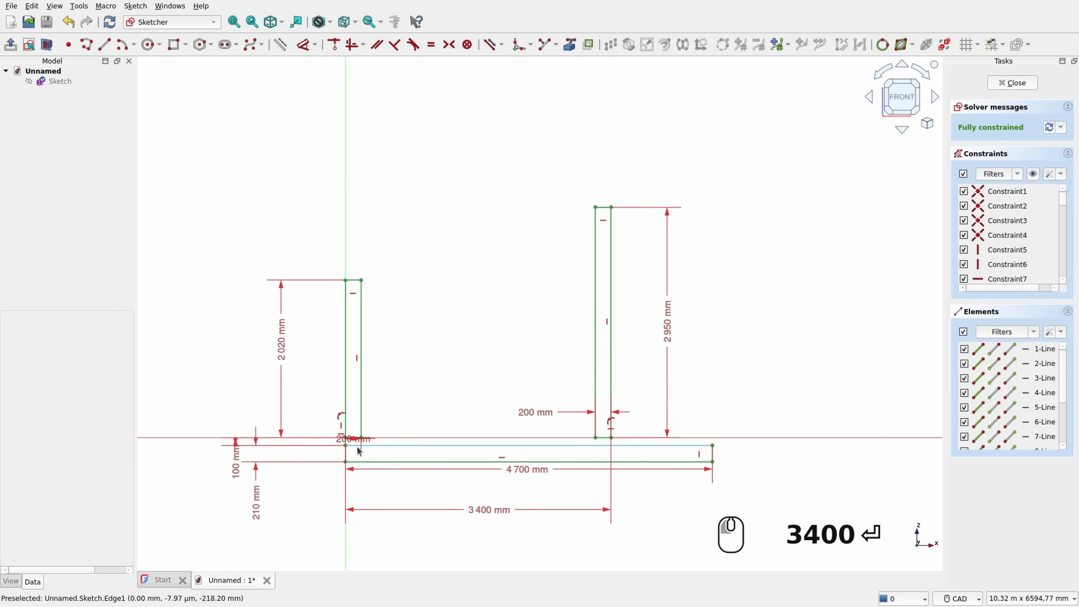
scroll(356, 438, up, 3)
scroll(347, 441, up, 2)
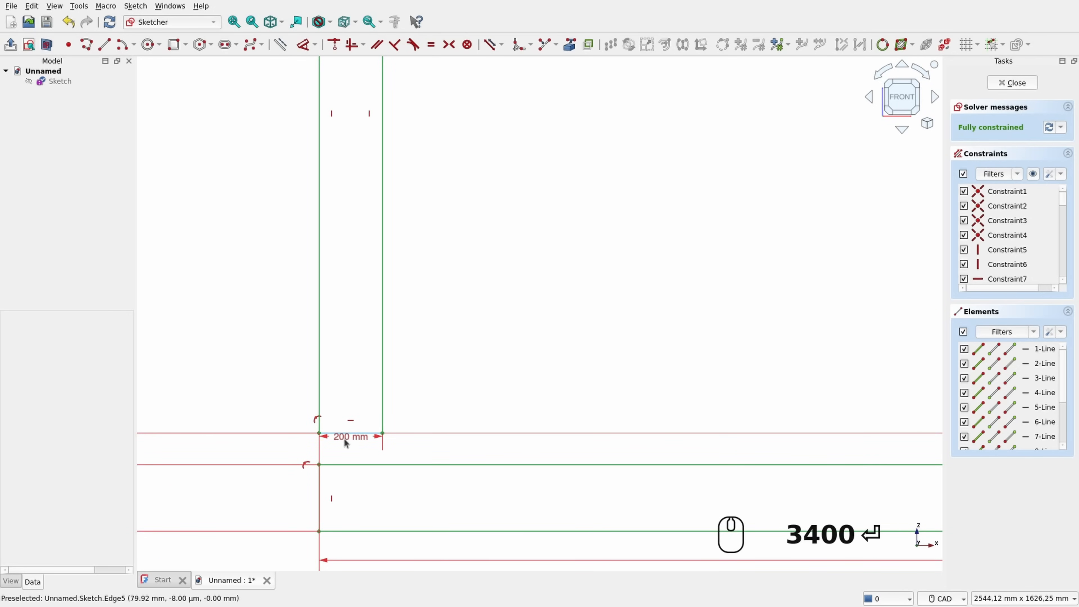
scroll(348, 444, up, 2)
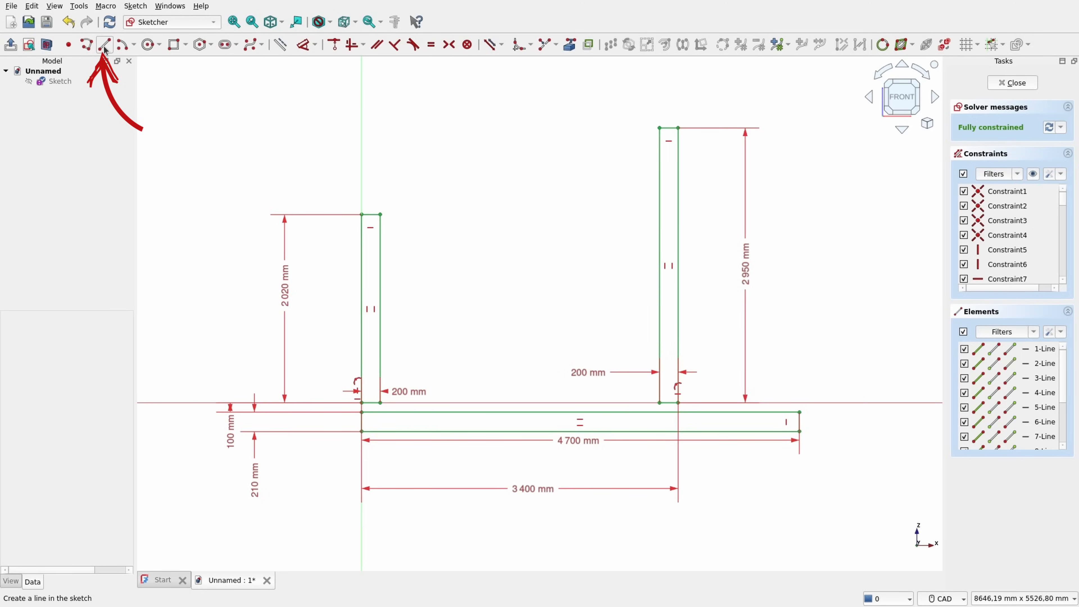
Step: Draw two sloping rafter lines, one above the other, from the left post's inner edge to the right post's inner edge
click(105, 44)
click(380, 235)
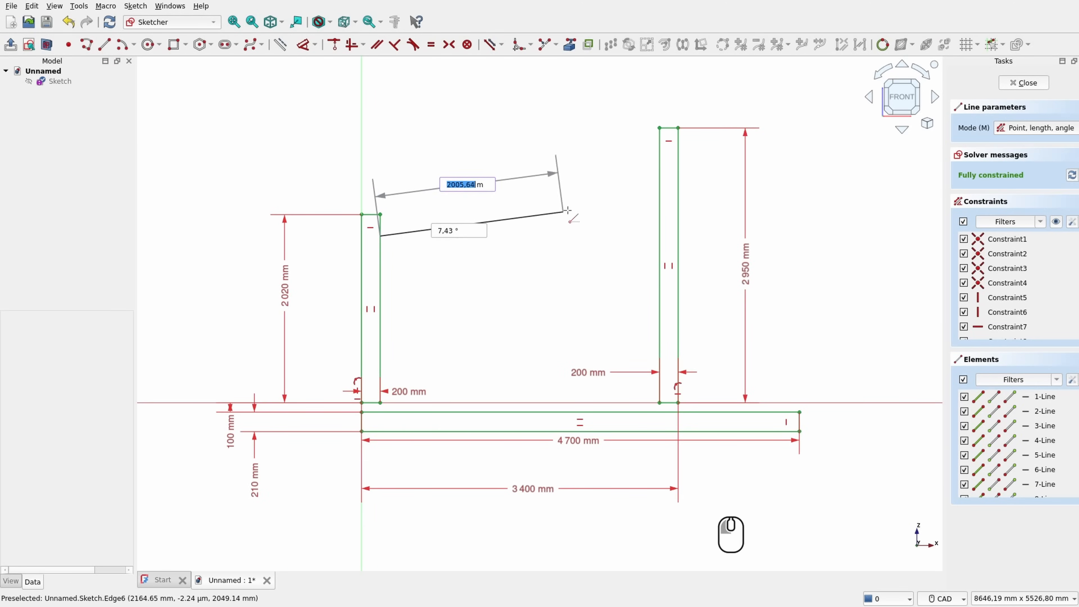
click(659, 180)
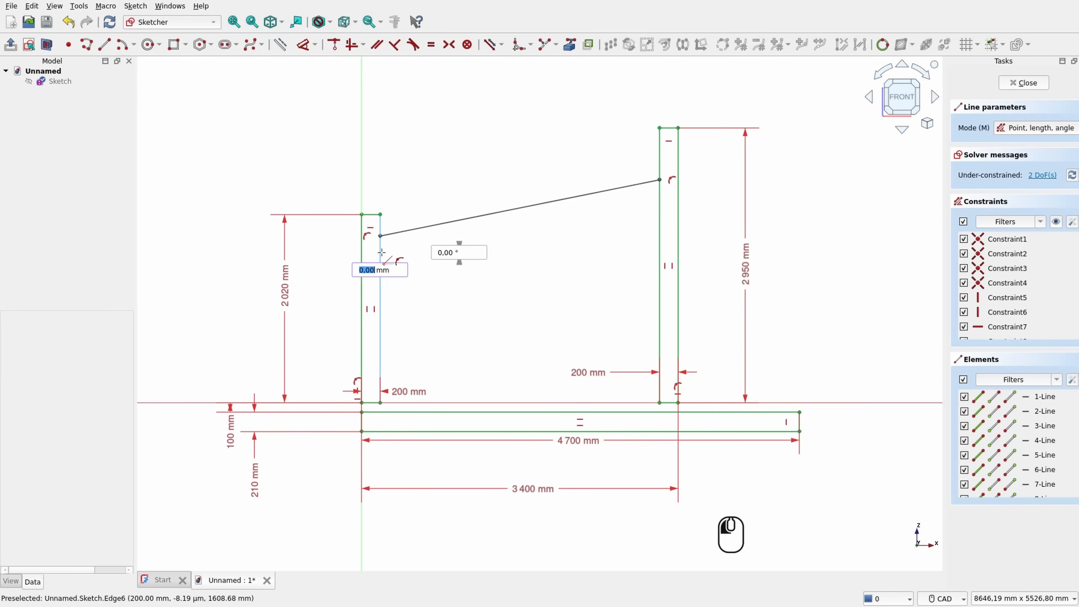
click(659, 203)
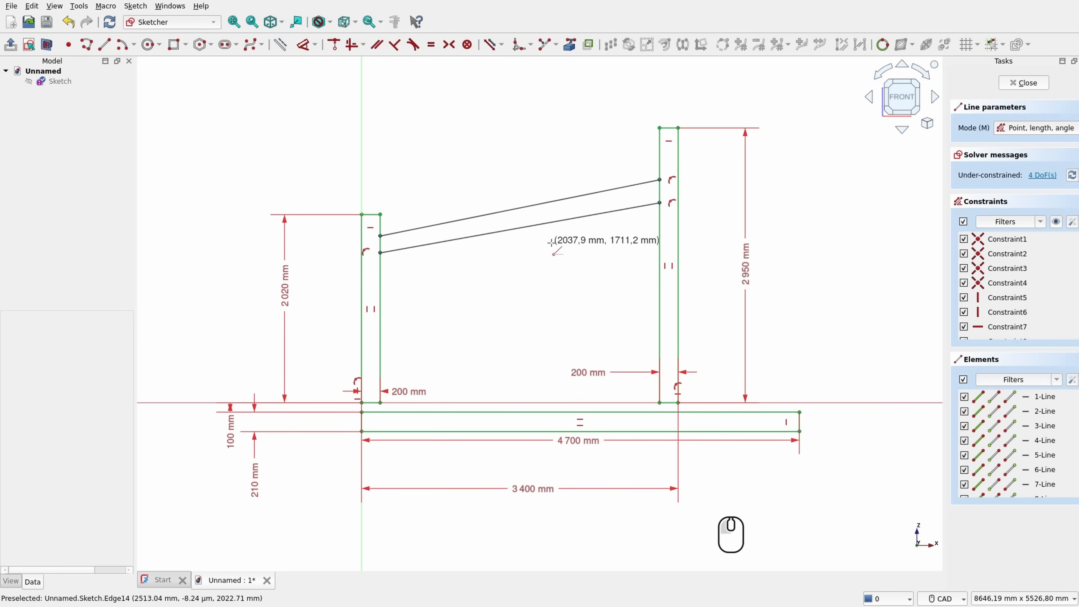
right_click(552, 243)
Step: Constrain the two sloping rafter lines parallel to each other
click(555, 201)
click(562, 220)
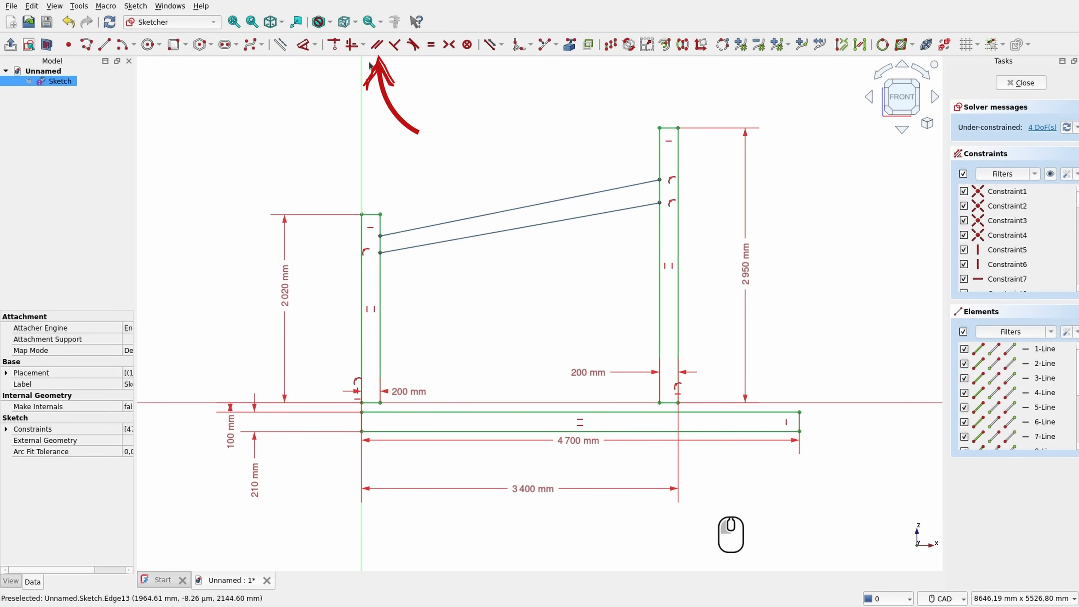
click(376, 45)
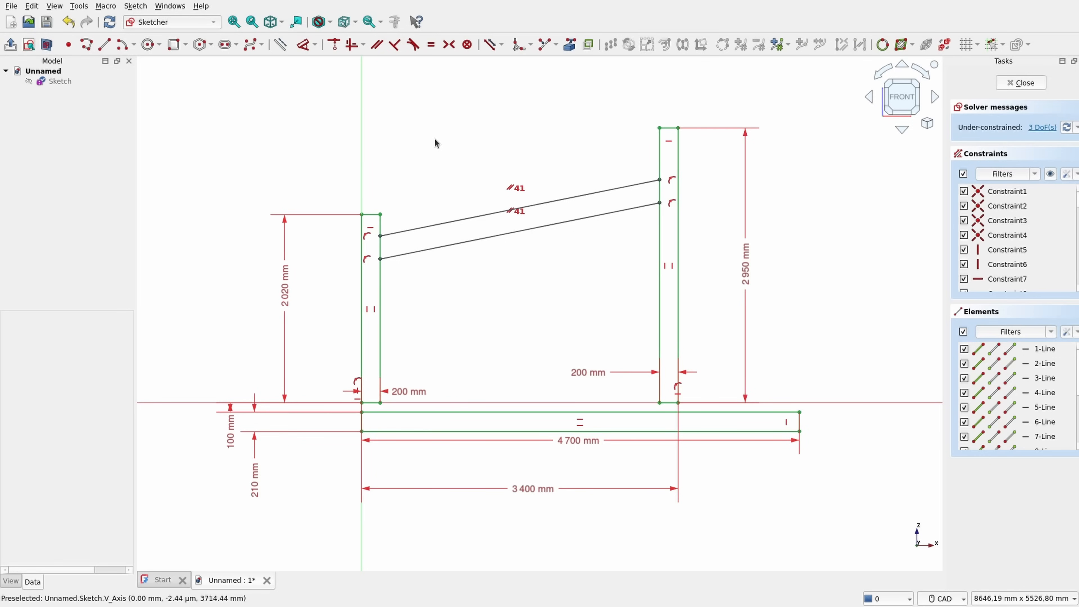
click(307, 44)
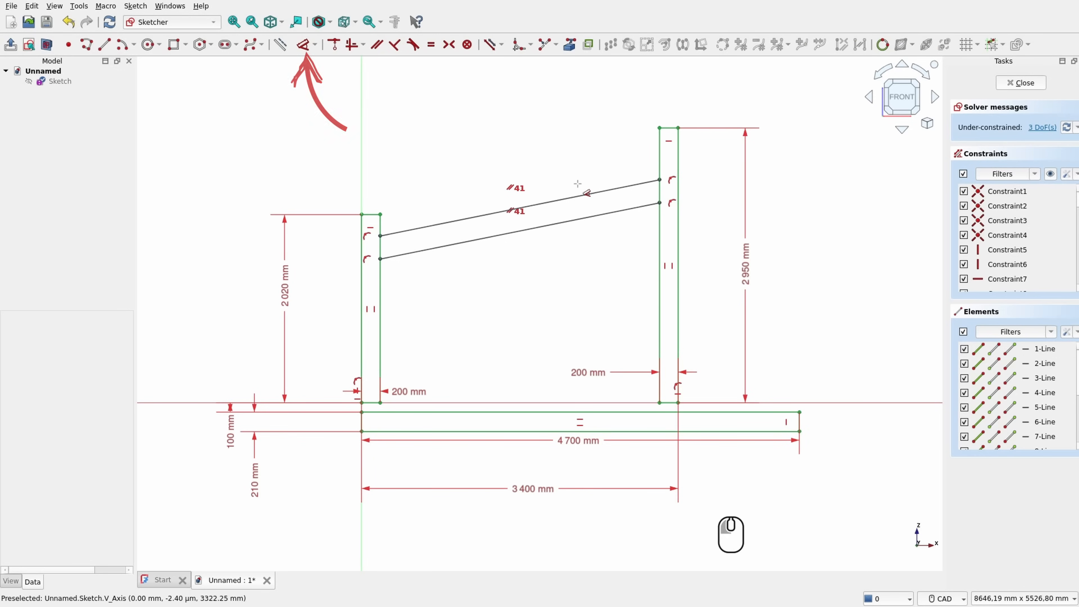
scroll(586, 192, up, 3)
click(610, 196)
click(625, 234)
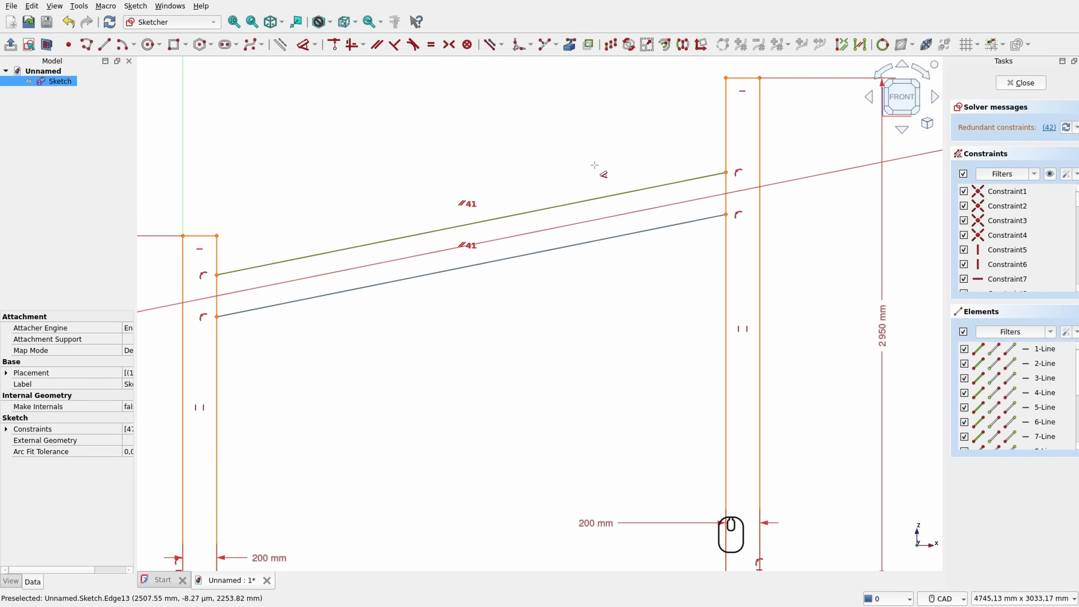
right_click(573, 136)
right_click(573, 135)
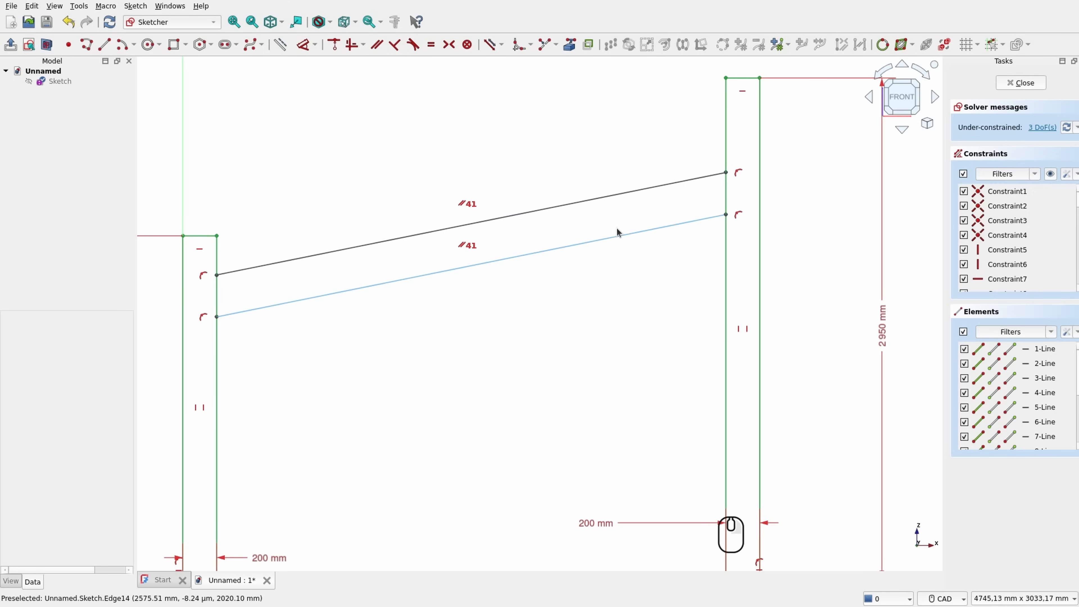
Step: Move the lower rafter line closer to the upper one and set the distance between the two lines to 235 mm
mouse_move(611, 236)
mouse_down()
mouse_move(620, 272)
mouse_move(619, 225)
mouse_up()
click(304, 50)
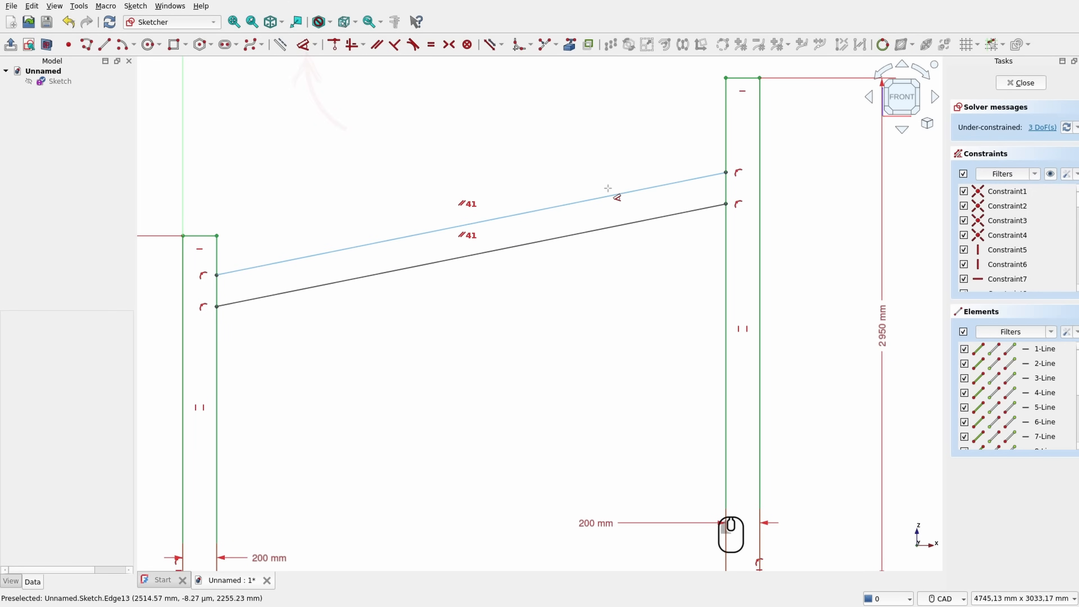
click(613, 195)
click(620, 225)
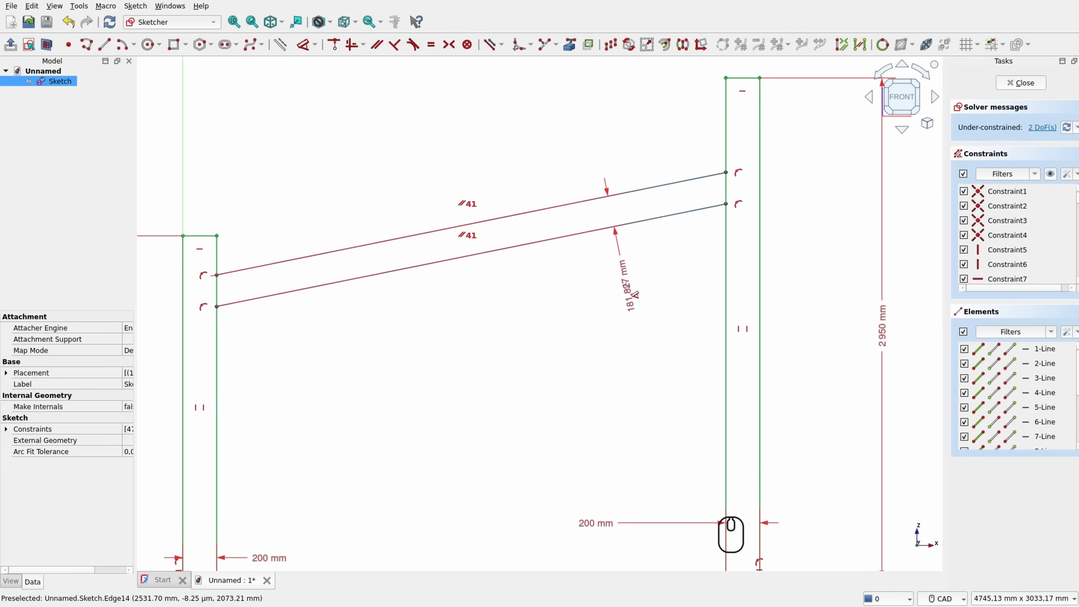
click(648, 266)
text(235)
key(Return)
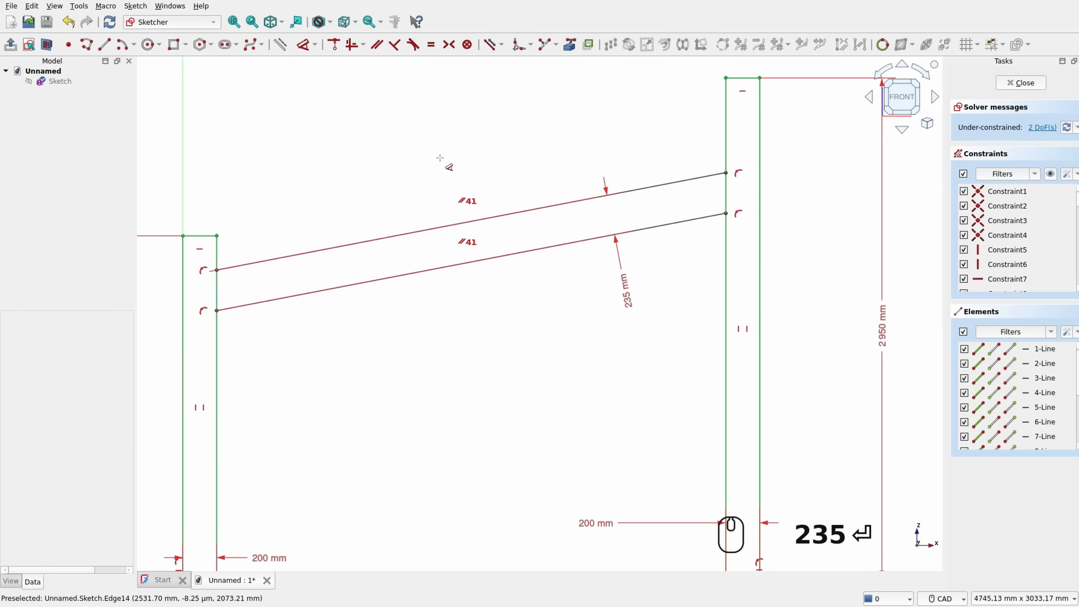
right_click(472, 292)
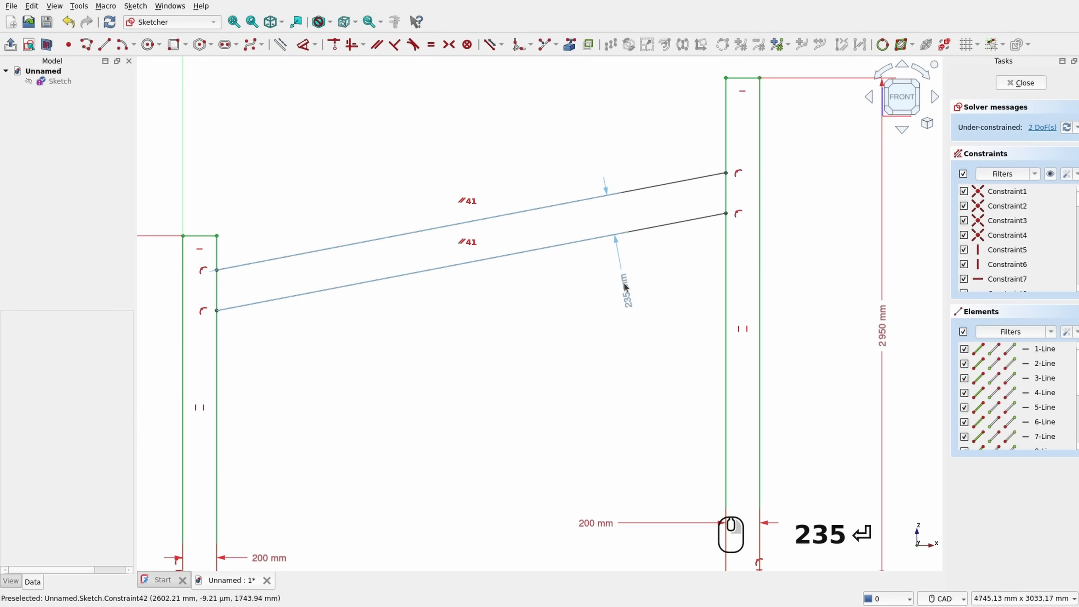
Step: Move the rafter's 235 mm depth dimension outside the left post, clear of its outline
drag(626, 284, 170, 327)
scroll(321, 333, down, 2)
middle_drag(339, 332, 421, 317)
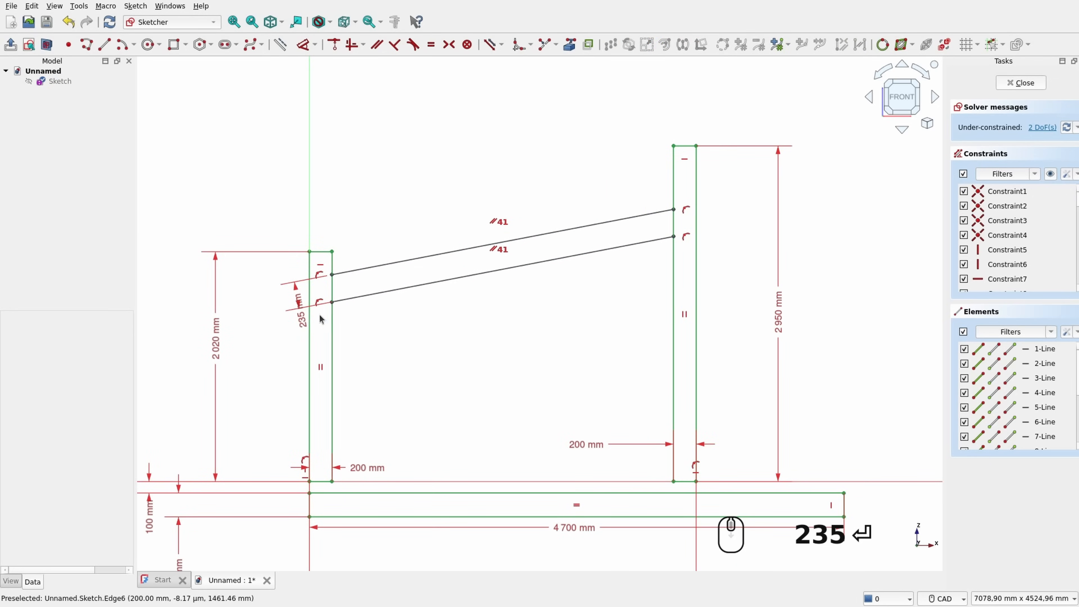
drag(302, 322, 260, 327)
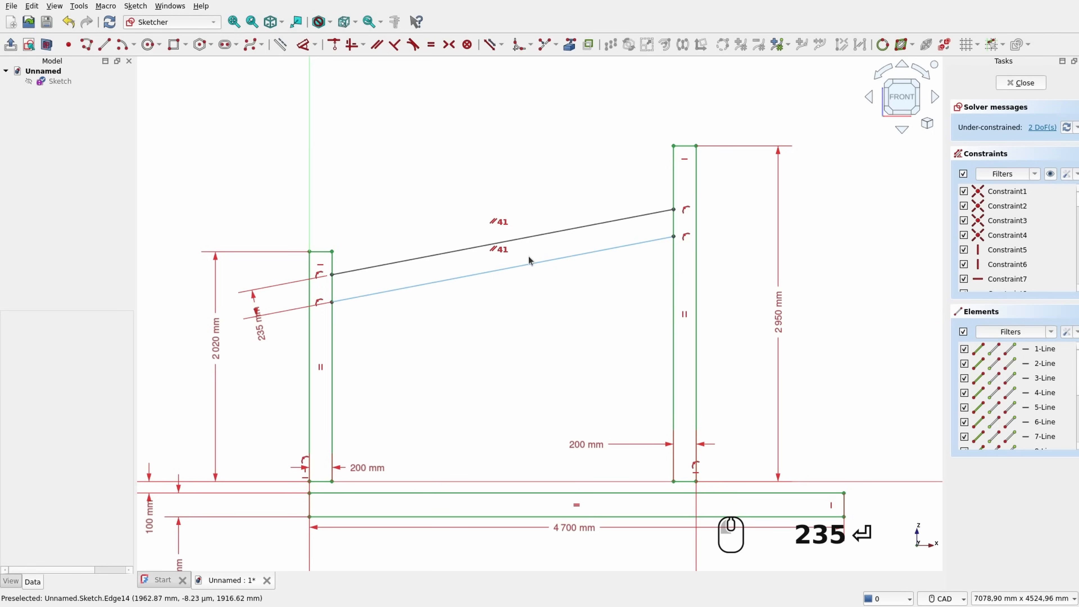
Step: Draw a separate horizontal demonstration line about 42 mm long and split it at two points
scroll(332, 293, up, 3)
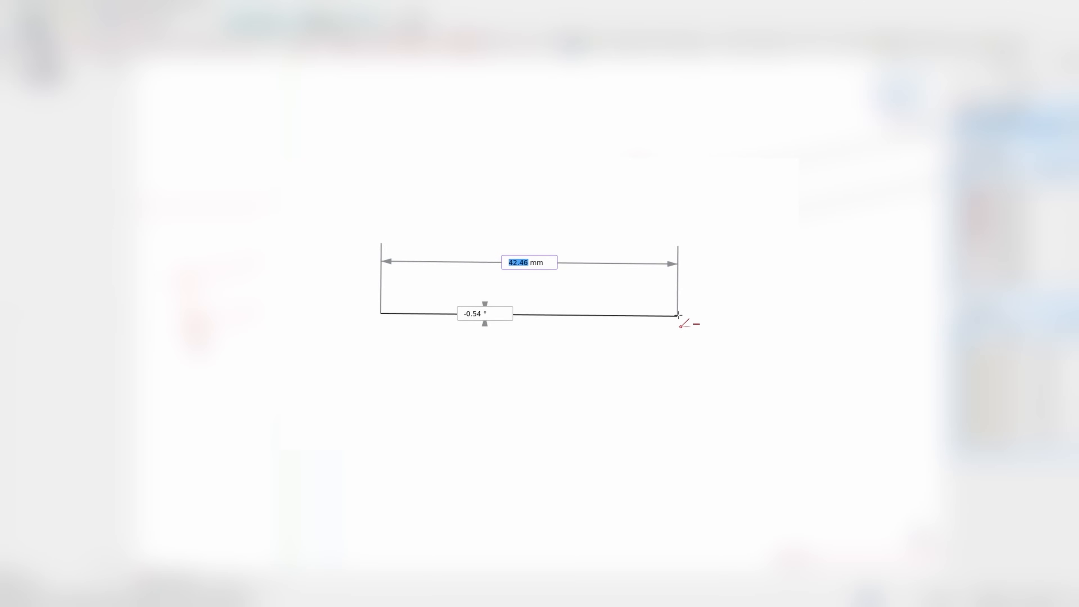
click(685, 313)
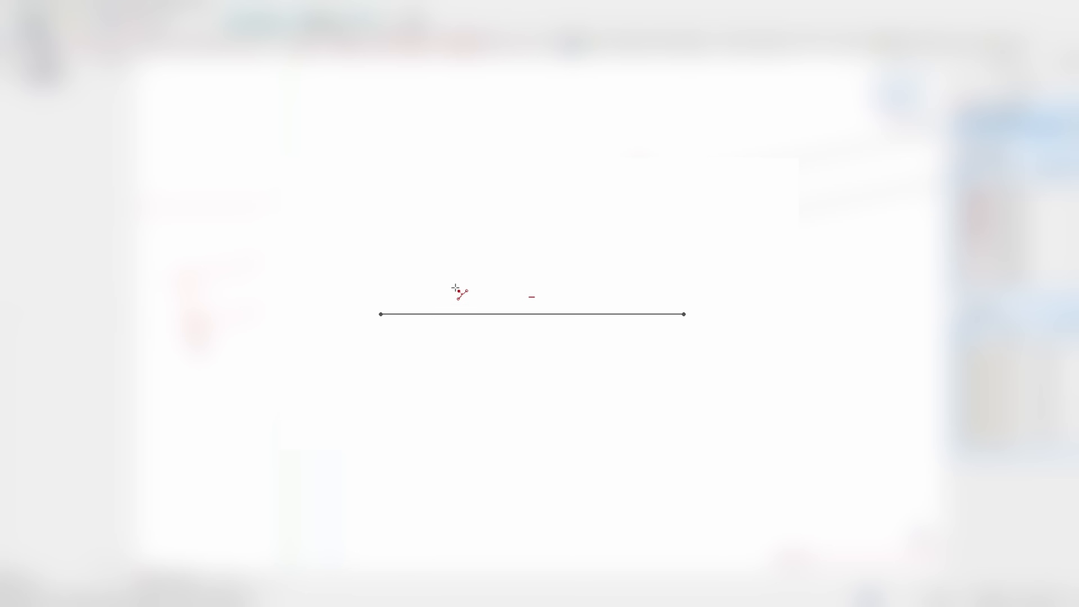
click(474, 315)
click(624, 314)
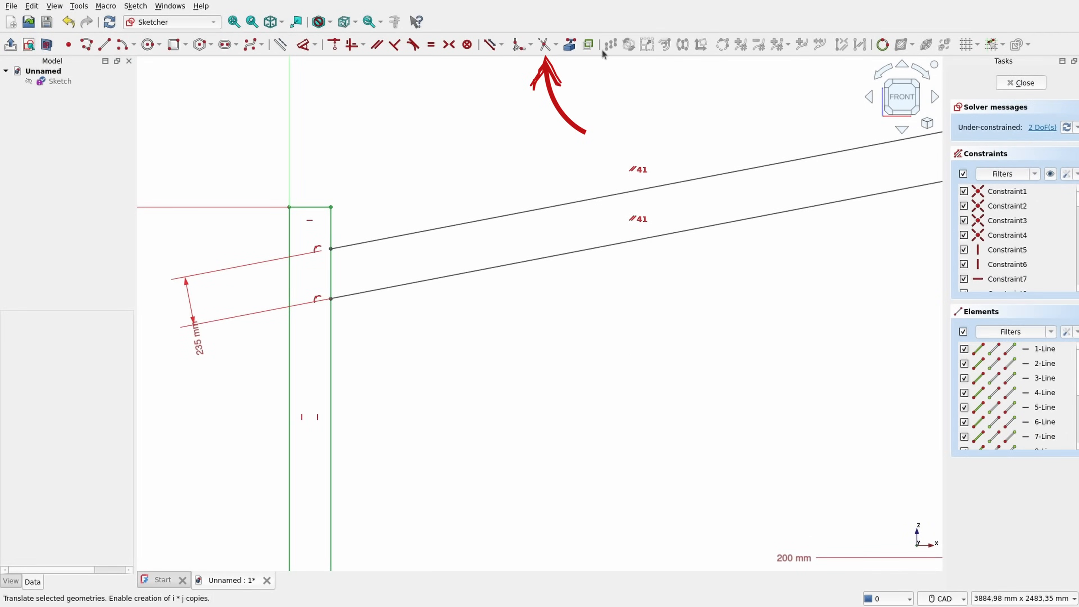
Step: Split the left post's inner edge at two points between the upper and lower rafter lines
click(556, 47)
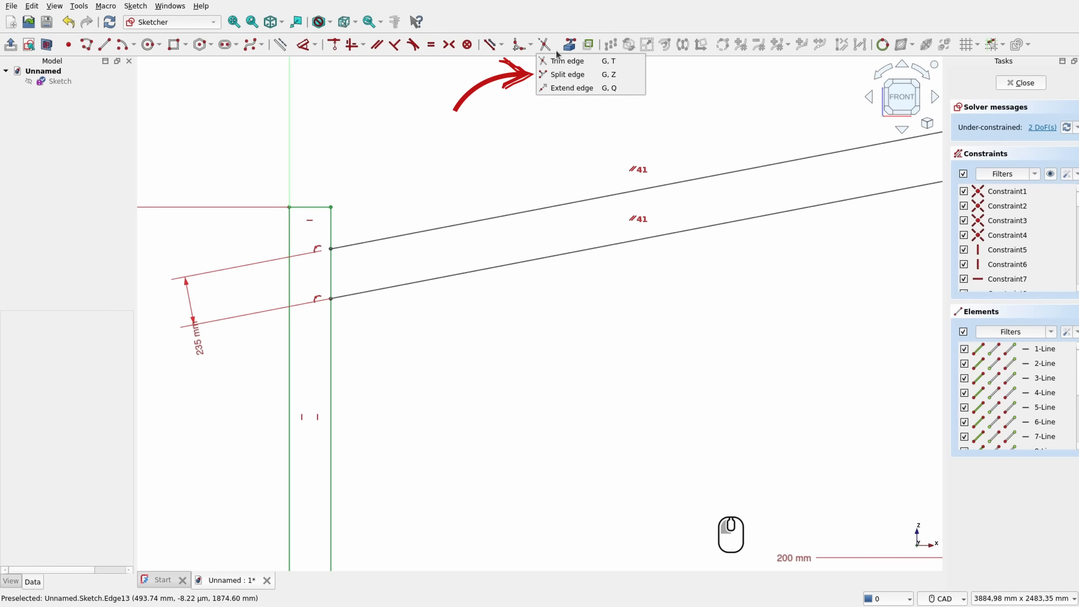
click(567, 73)
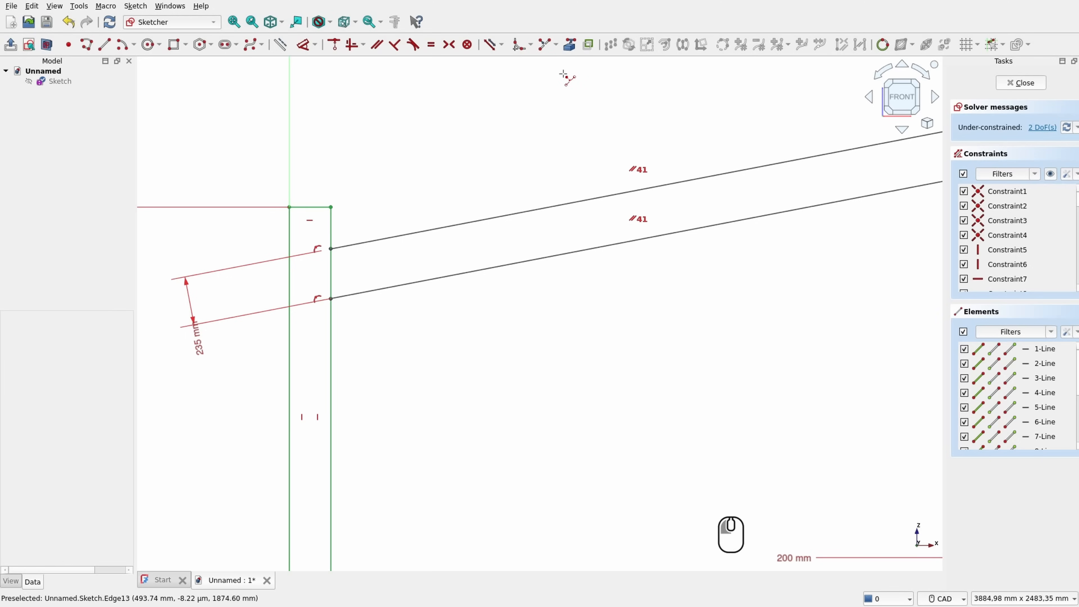
scroll(391, 282, up, 3)
click(280, 245)
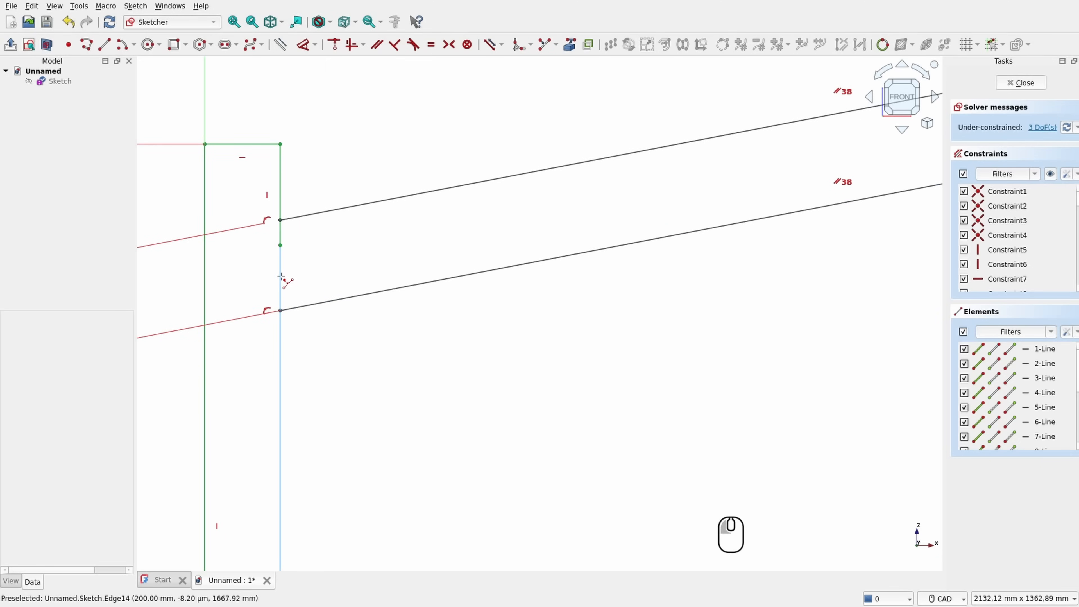
click(280, 278)
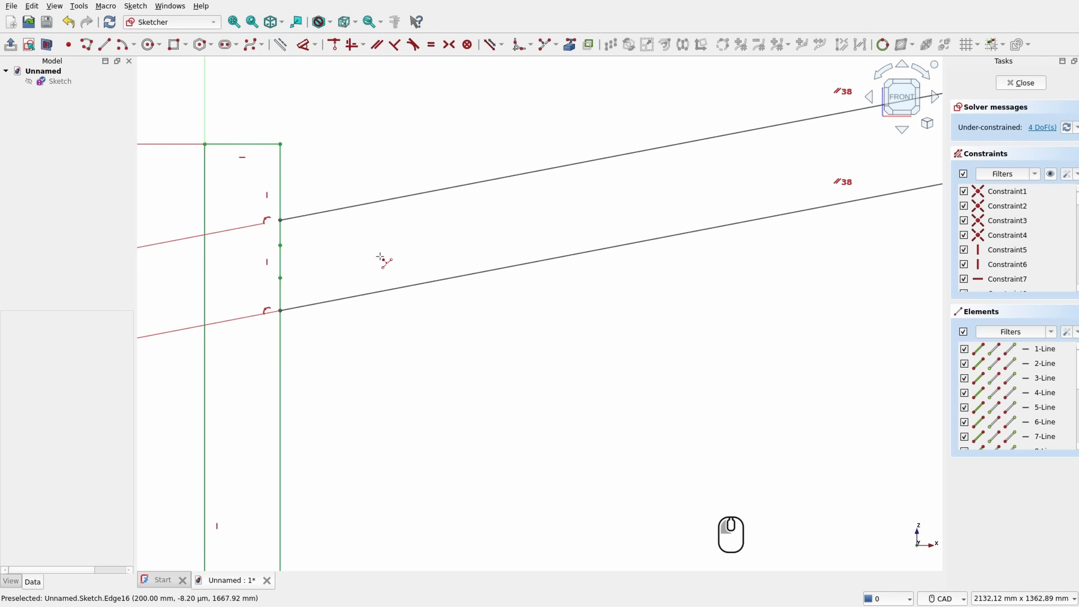
Step: Split the right post's inner edge at two points between the upper and lower rafter lines
scroll(403, 253, down, 3)
middle_drag(604, 241, 234, 320)
scroll(565, 244, up, 3)
click(610, 191)
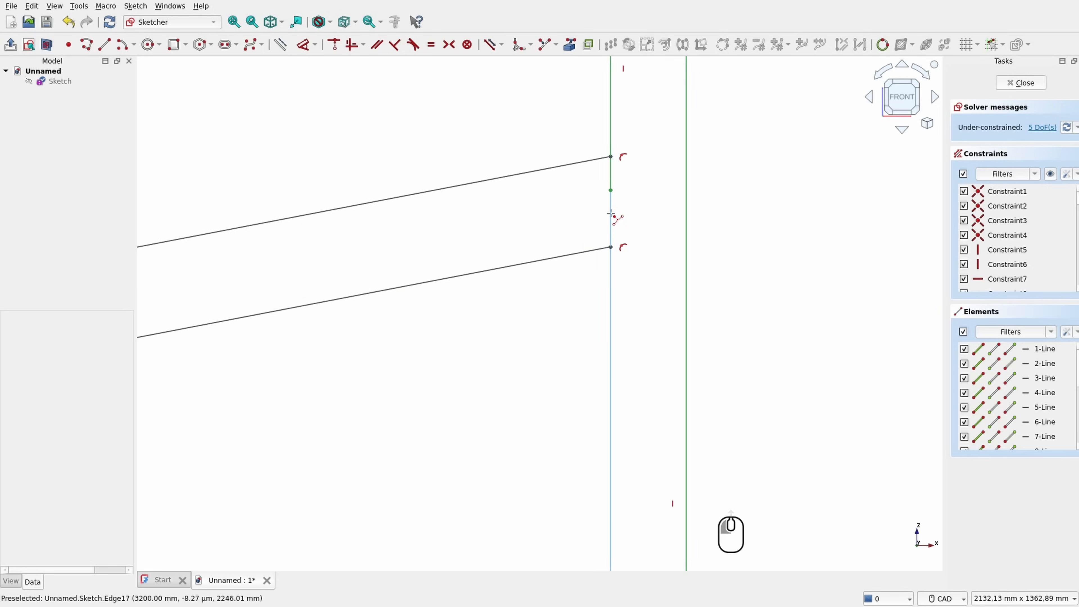
click(610, 217)
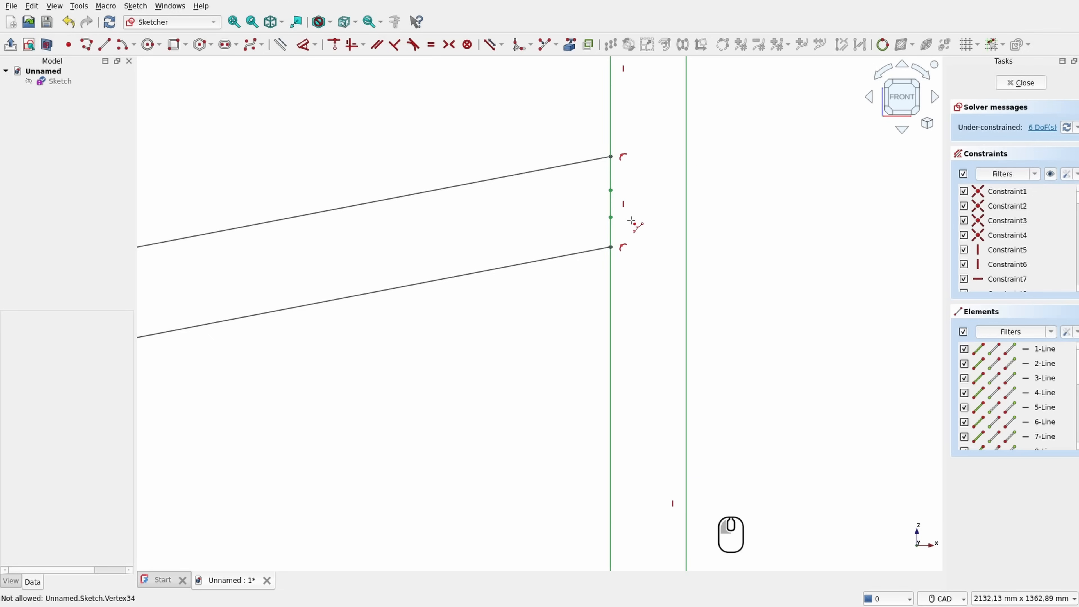
right_click(640, 197)
Step: Constrain the right post's upper split point onto the upper rafter line and its lower split point onto the lower rafter line
click(577, 170)
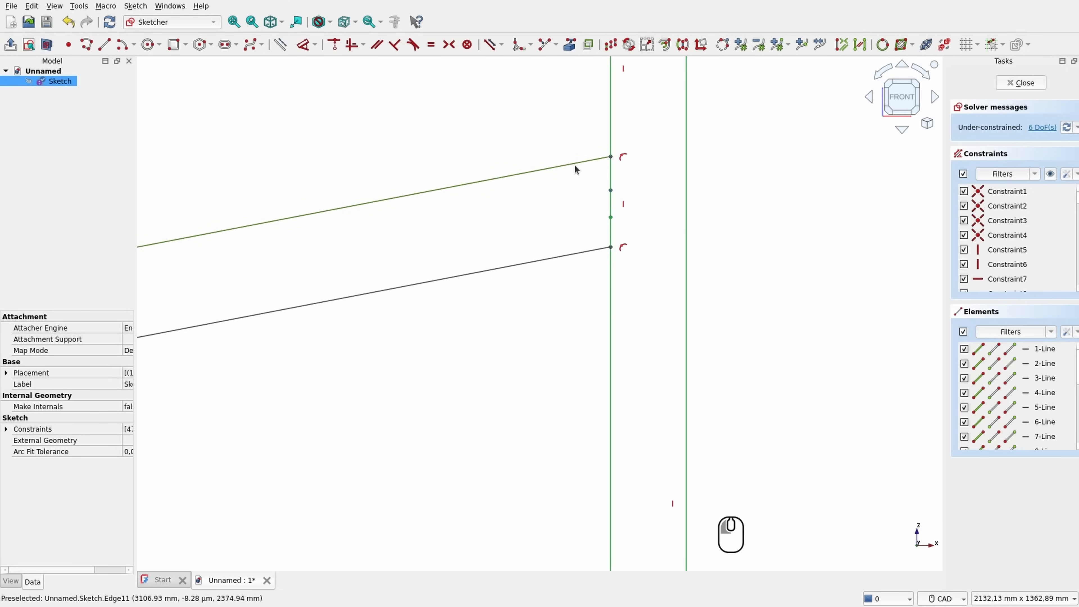
click(334, 44)
click(610, 217)
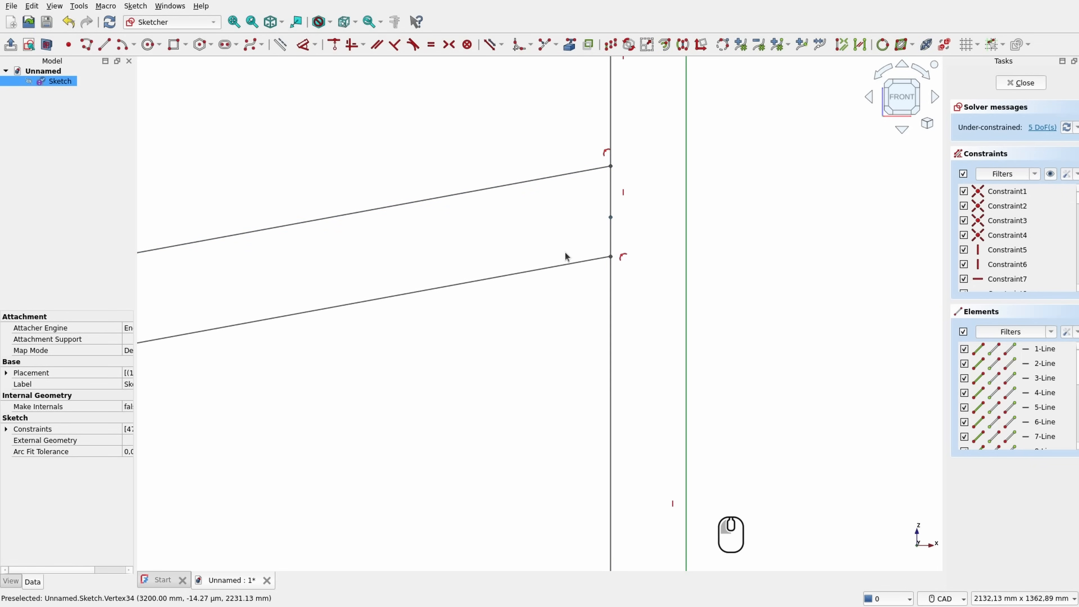
click(560, 266)
click(337, 47)
scroll(442, 194, down, 3)
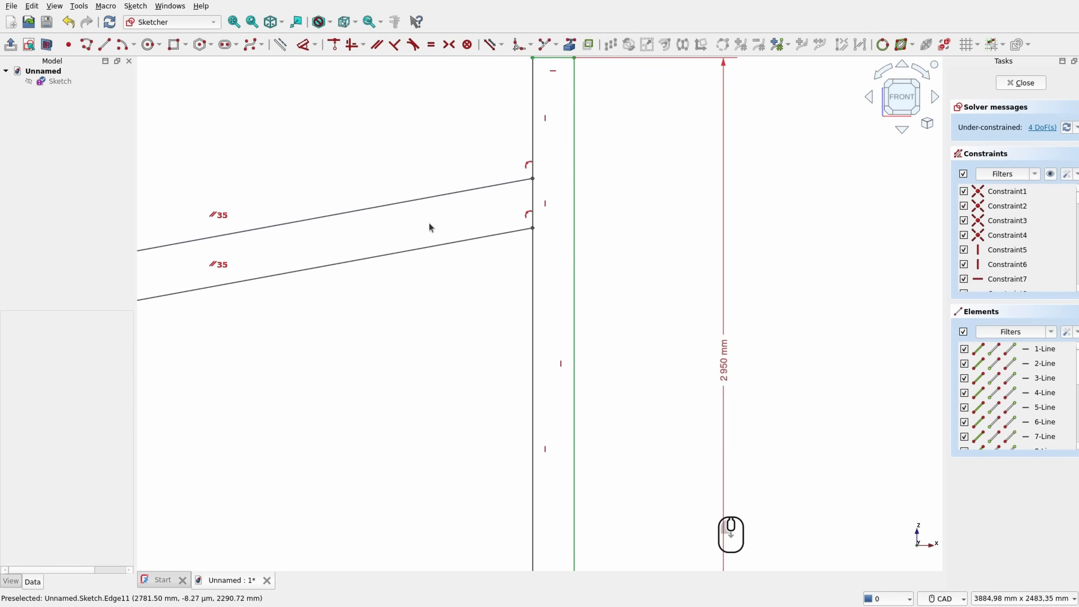
Step: Constrain the left post's upper split point onto the upper rafter line and its lower split point onto the lower rafter line
middle_drag(429, 223, 850, 170)
middle_drag(367, 252, 458, 236)
scroll(442, 241, up, 3)
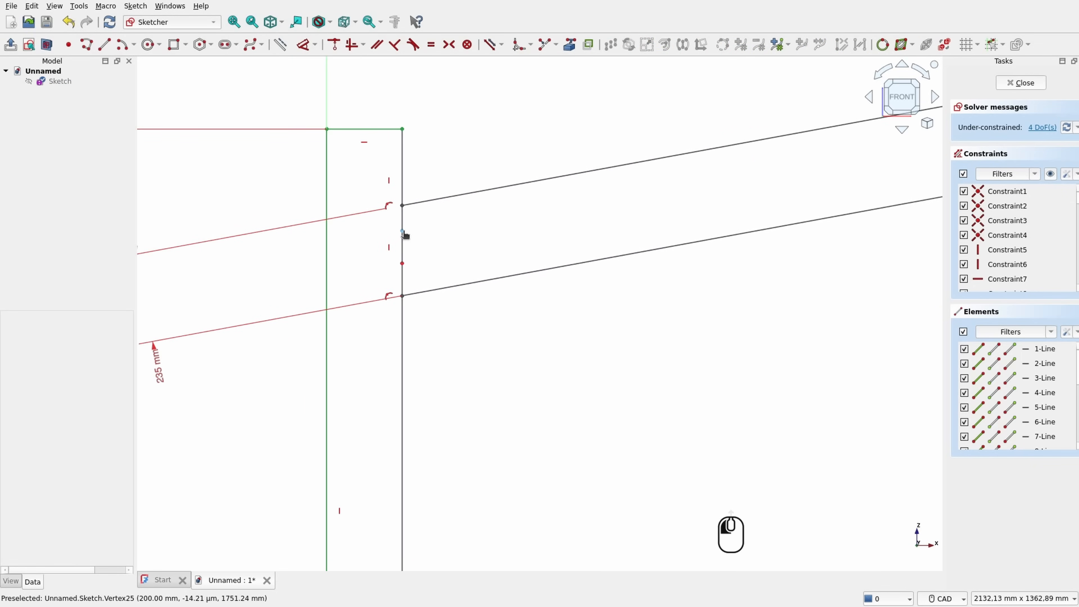
click(402, 231)
click(451, 204)
key(c)
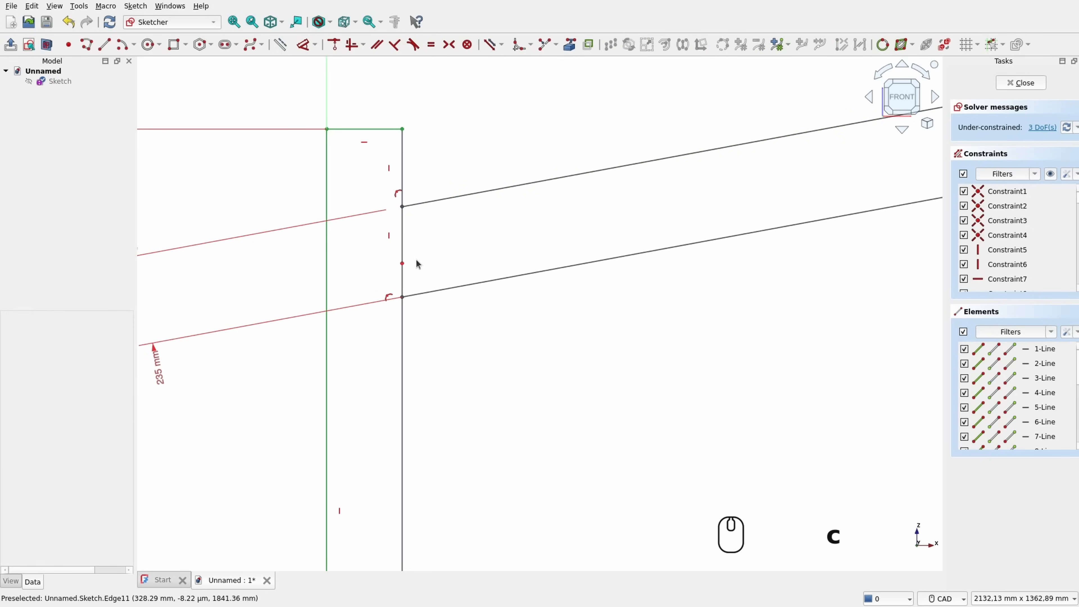
click(463, 288)
key(c)
Step: Slide the upper rafter line's end up along the right post's inner edge to steepen the rafter
scroll(608, 315, down, 3)
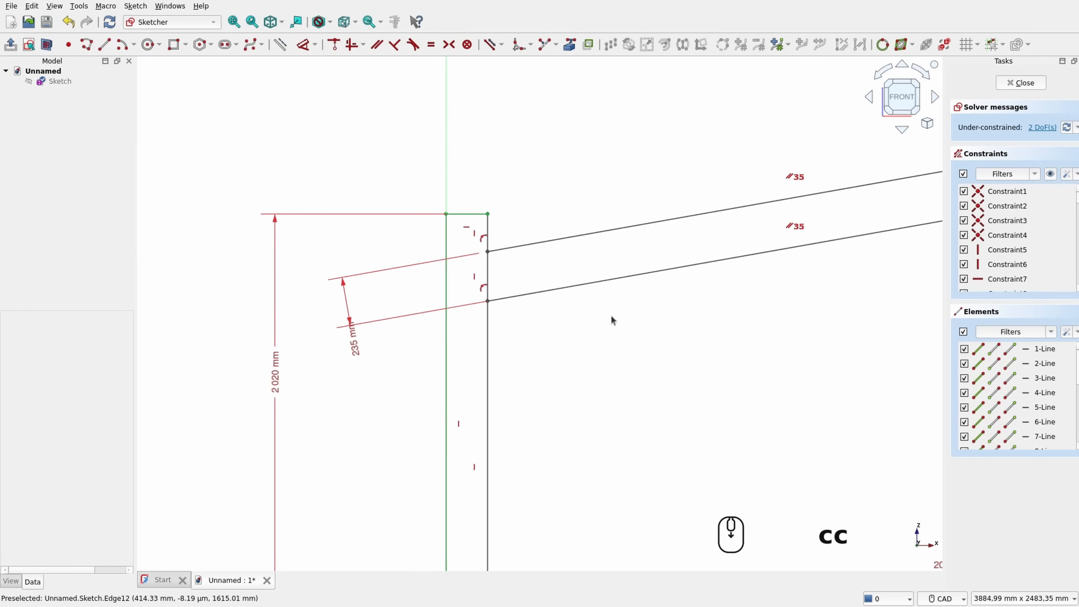
middle_drag(678, 290, 486, 313)
scroll(490, 314, down, 3)
middle_drag(566, 312, 542, 293)
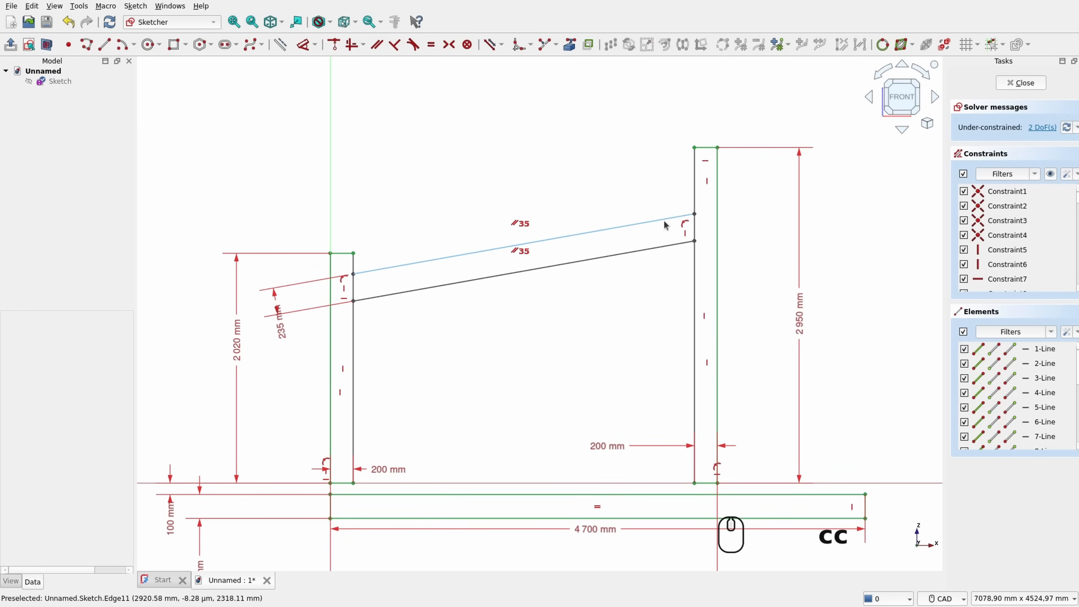
drag(694, 213, 695, 181)
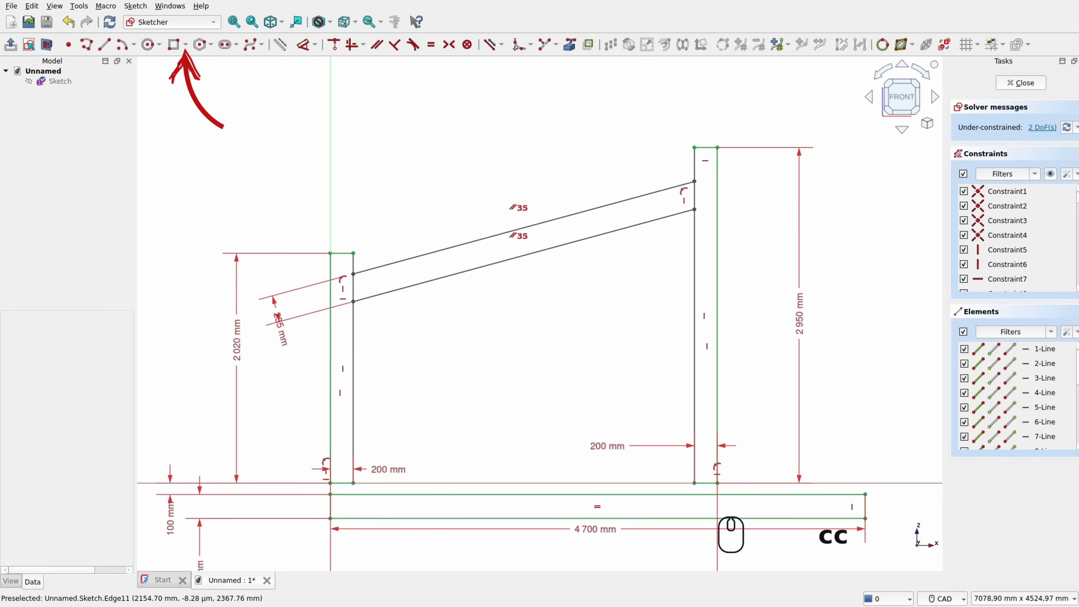
Step: Draw a centered rectangle 90 mm wide and 235 mm high on the midpoint of the left post's top edge
click(186, 45)
click(190, 75)
scroll(347, 264, up, 4)
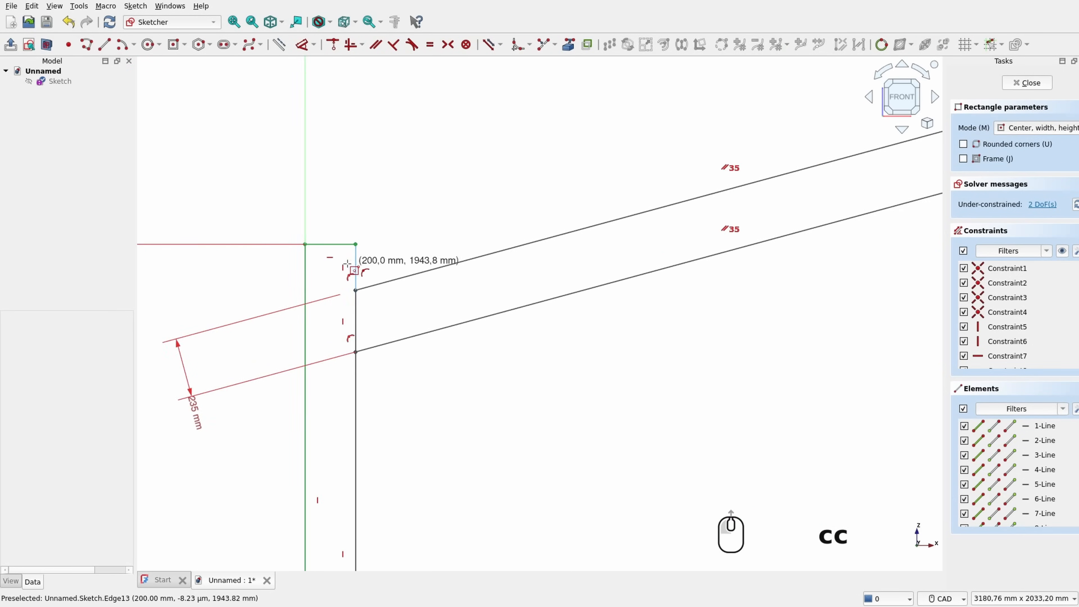
scroll(347, 265, up, 3)
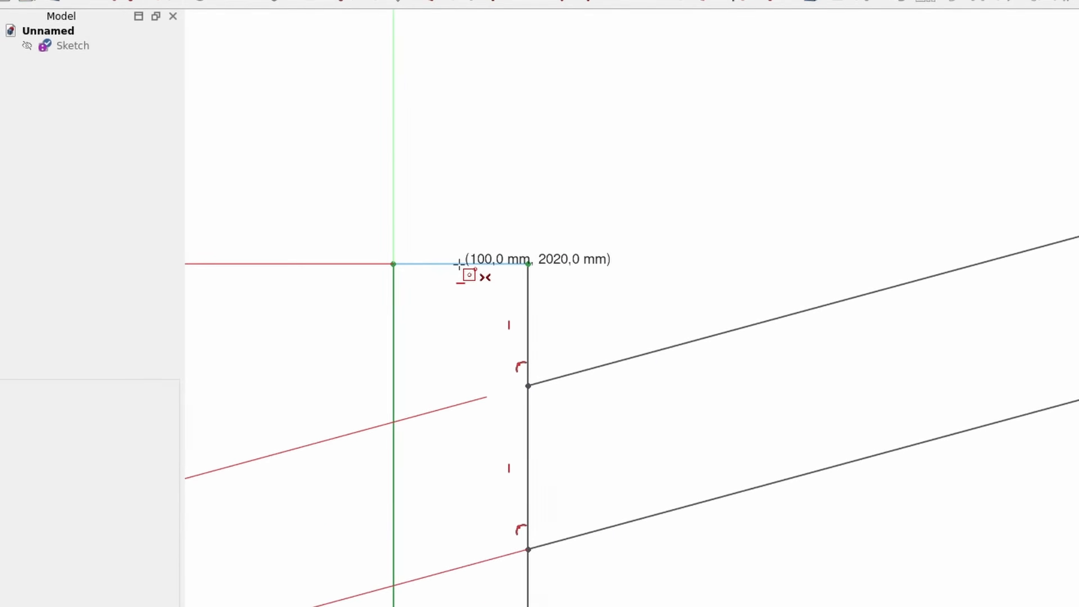
click(555, 287)
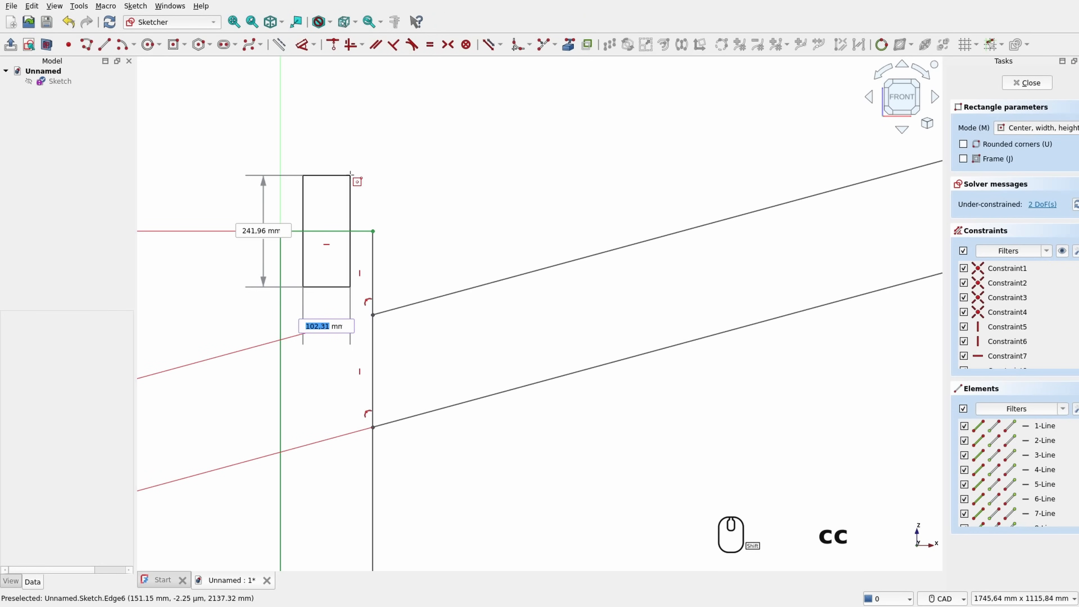
text(90)
key(Return)
text(235)
key(Return)
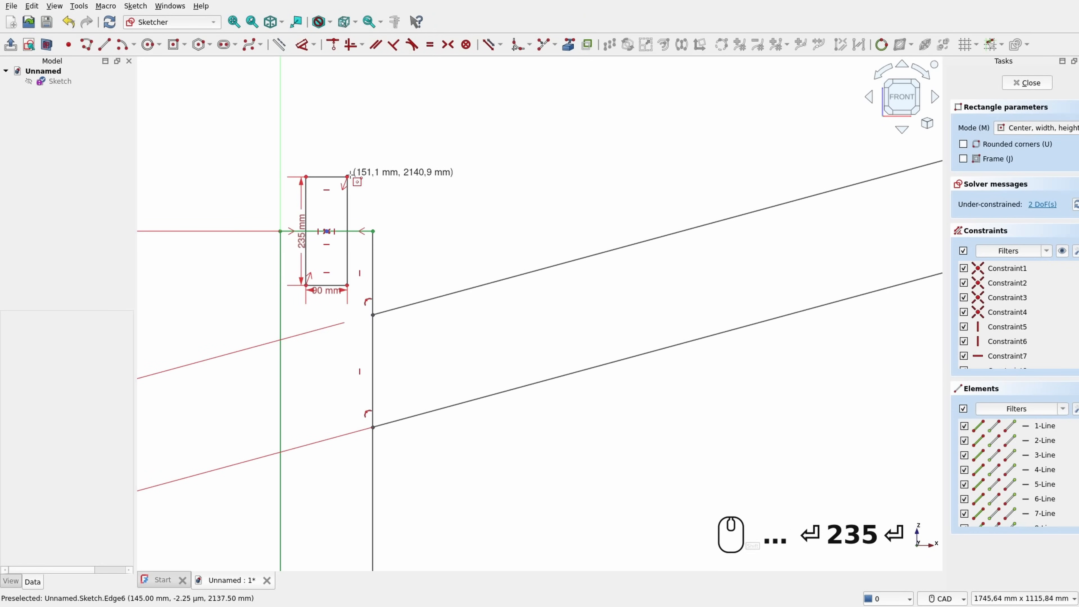
Step: Draw a centered rectangle 90 mm wide and 235 mm high on the midpoint of the right post's top edge
key(Return)
right_click(493, 166)
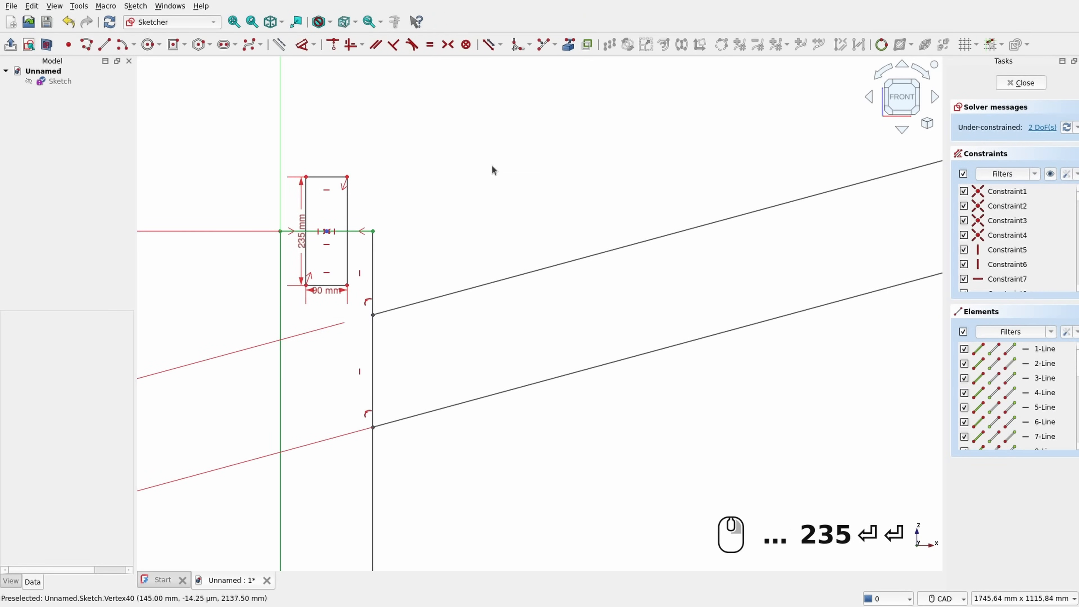
scroll(493, 165, down, 2)
middle_drag(584, 161, 286, 332)
click(175, 44)
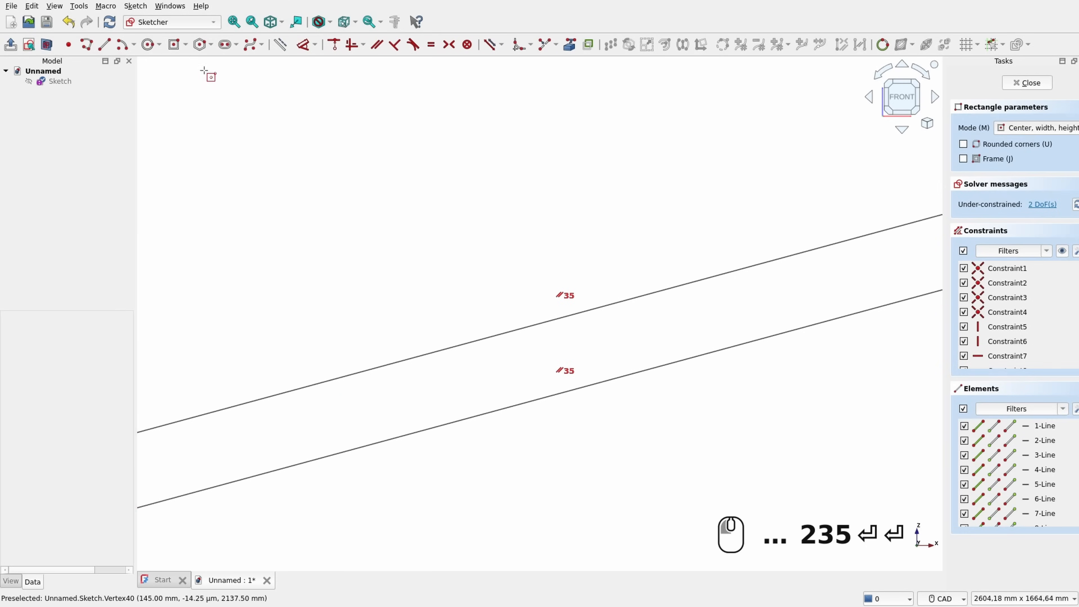
scroll(544, 212, down, 3)
scroll(559, 207, up, 5)
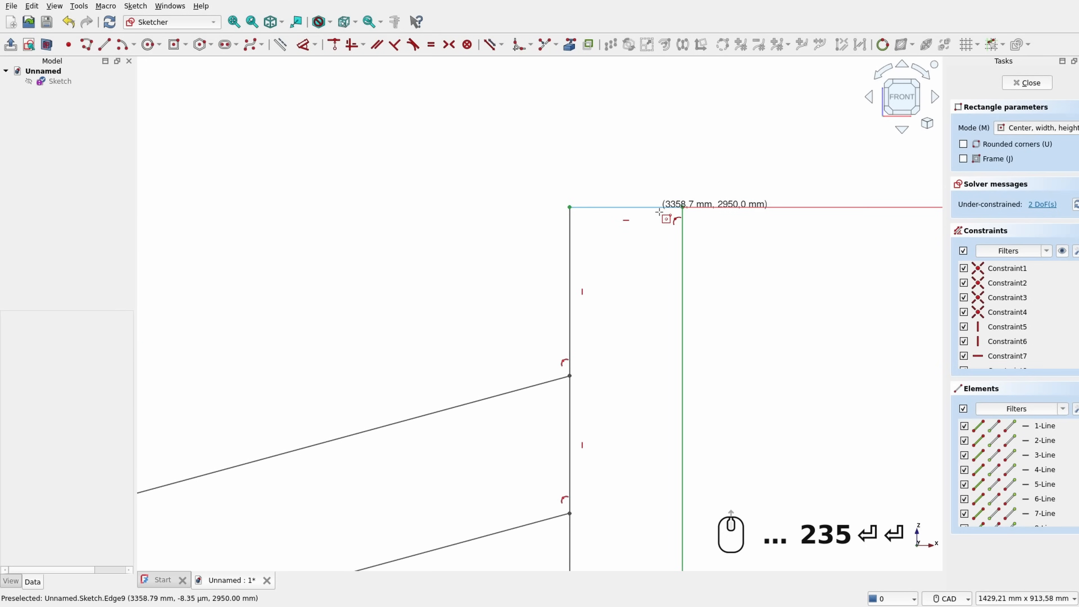
click(626, 207)
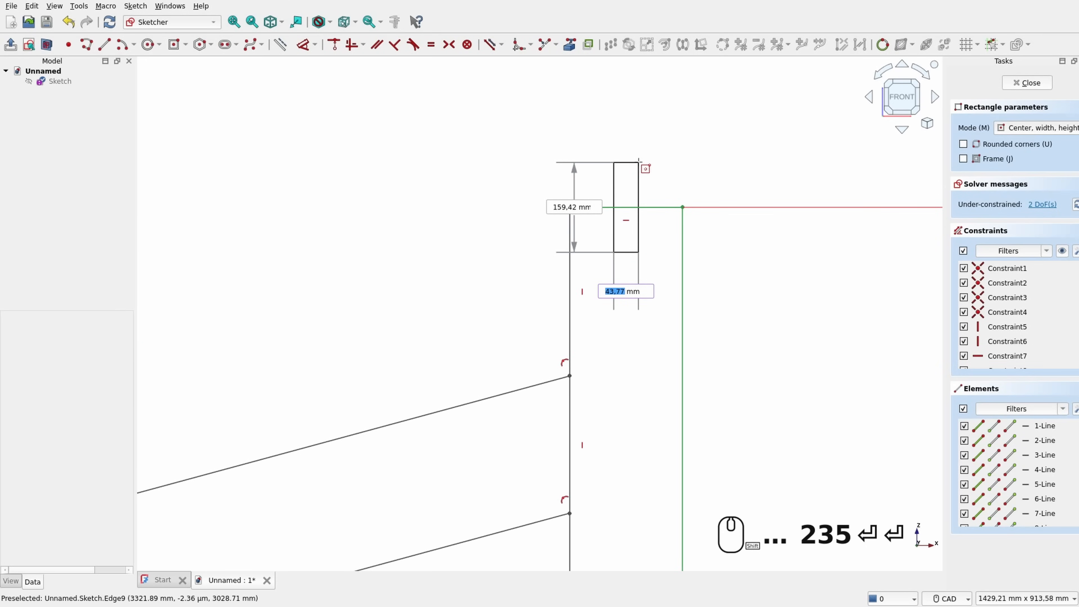
text(90)
key(Return)
text(234)
key(BackSpace)
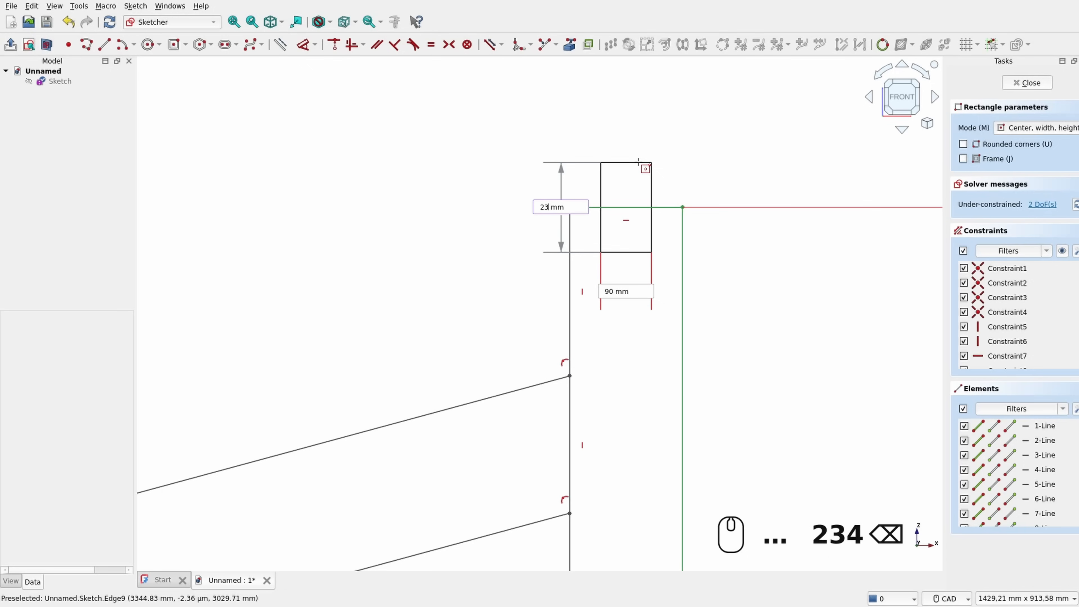
text(5)
key(Return)
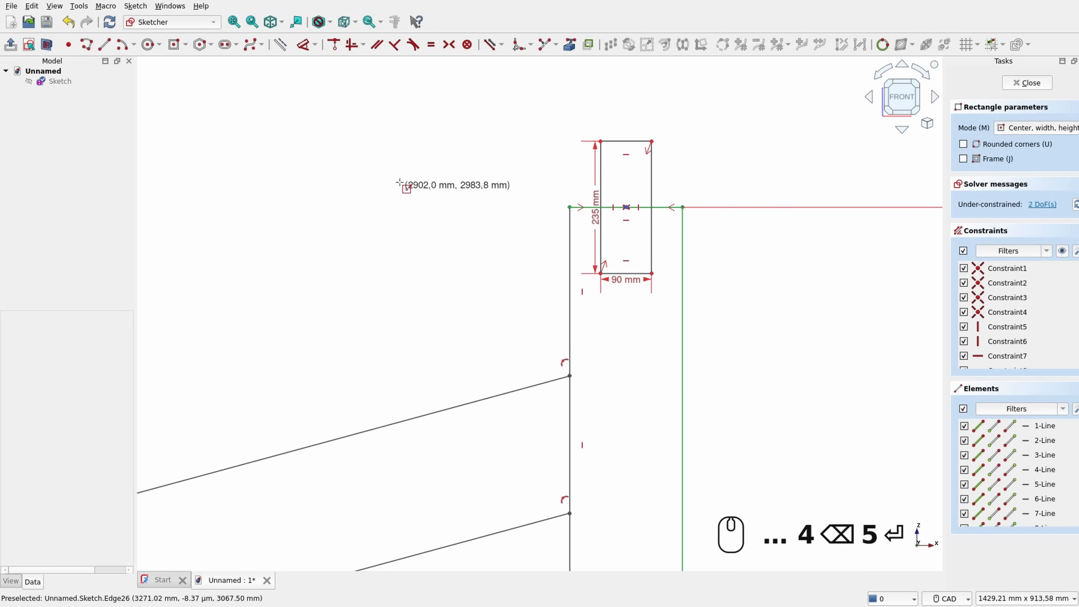
right_click(528, 186)
Step: Draw a closed four-sided polyline for the sloping roof rafter above both beam rectangles, with vertical ends and its lower end overhanging past the left post
scroll(703, 166, down, 9)
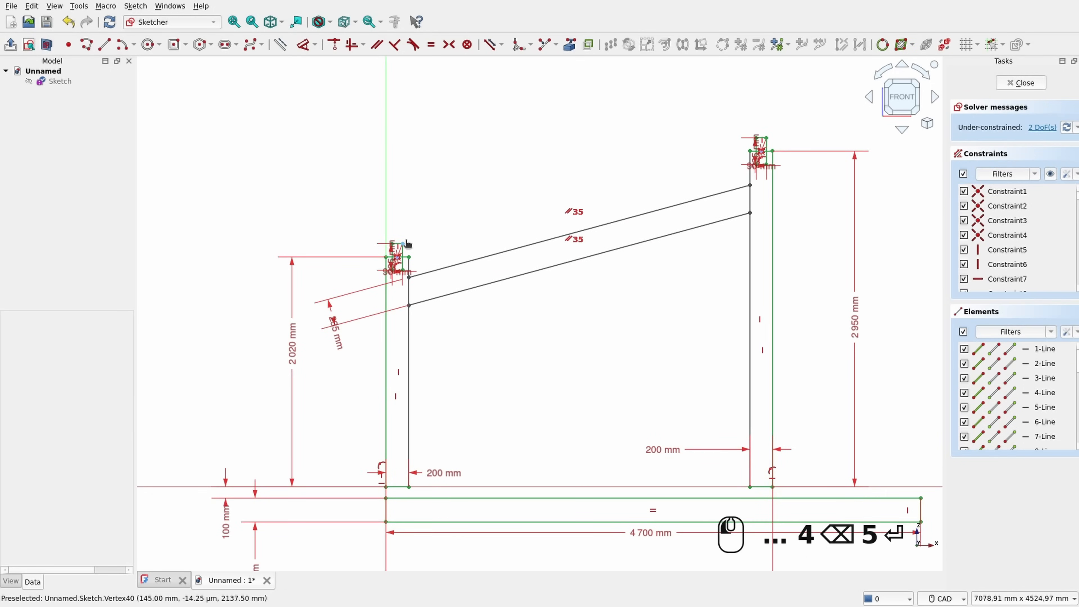
scroll(544, 170, up, 5)
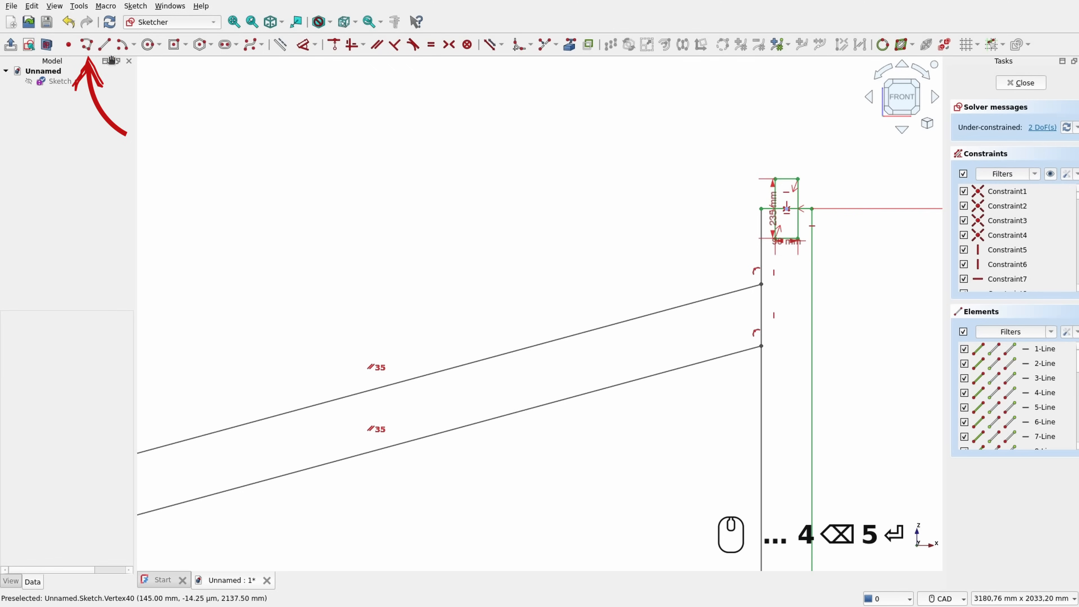
click(88, 47)
scroll(502, 134, down, 2)
scroll(713, 130, up, 2)
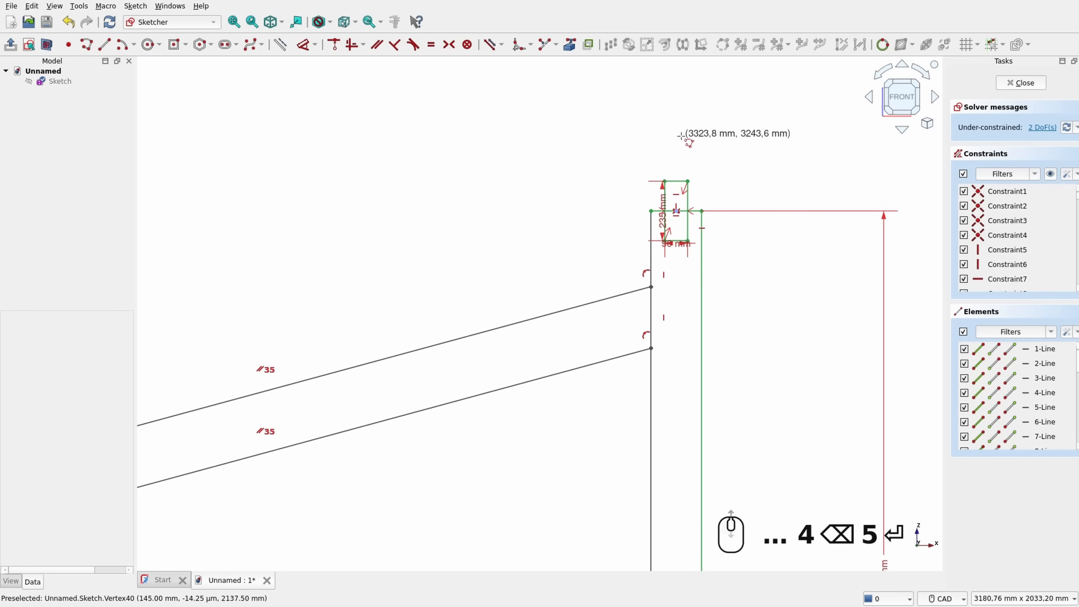
click(675, 120)
click(676, 157)
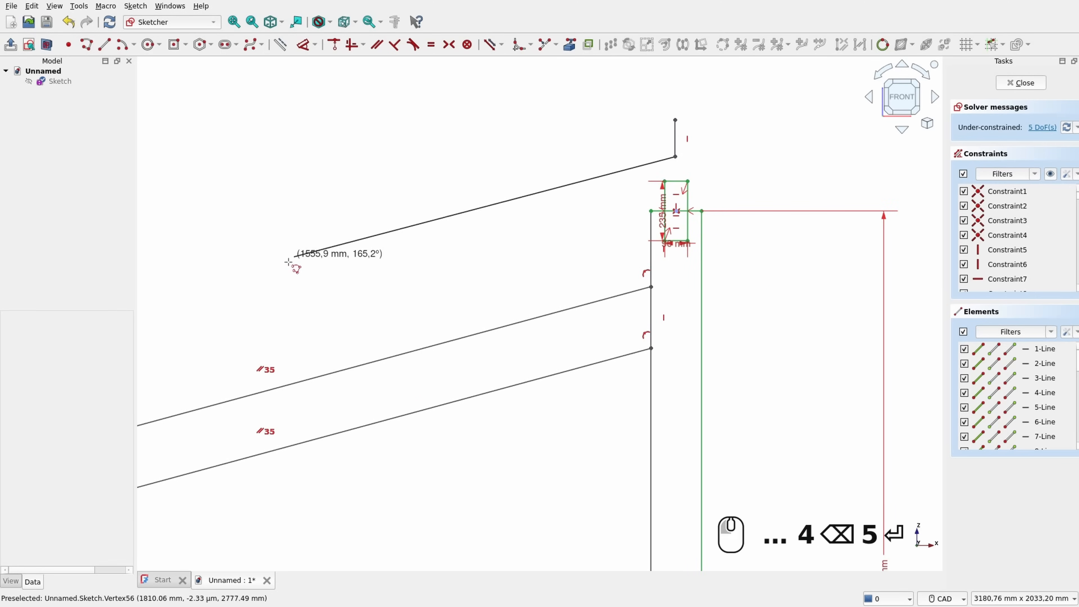
middle_drag(287, 270, 713, 166)
scroll(566, 187, down, 2)
click(228, 271)
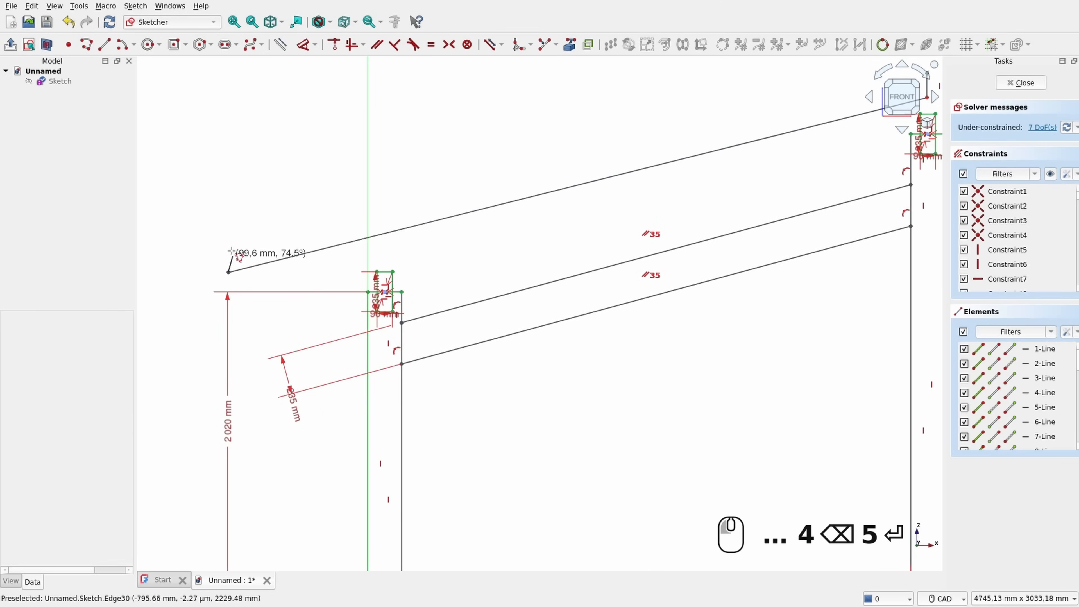
click(228, 240)
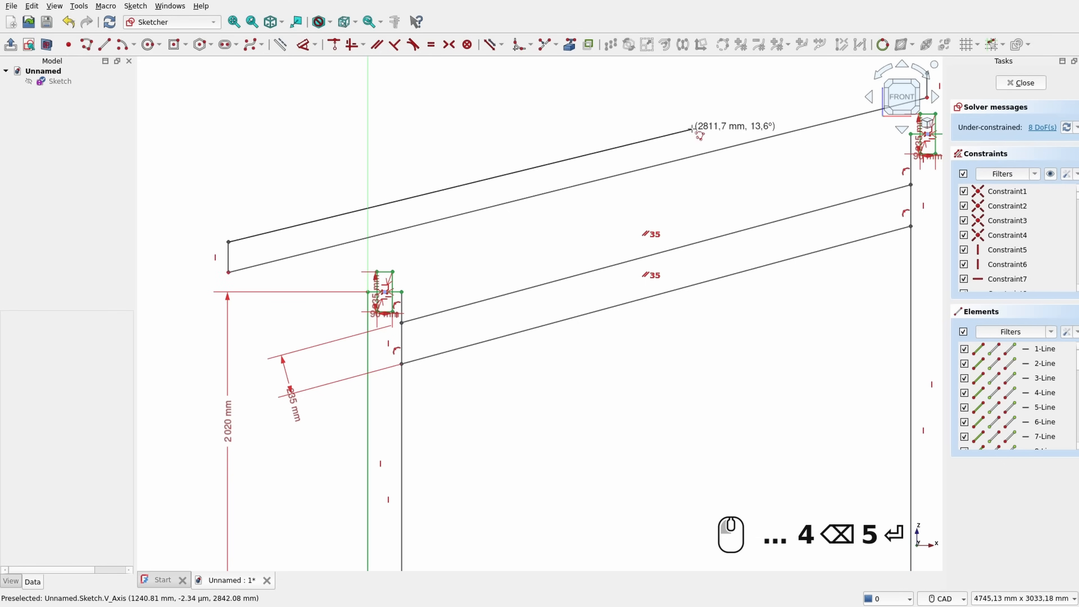
middle_drag(803, 106, 368, 258)
click(485, 225)
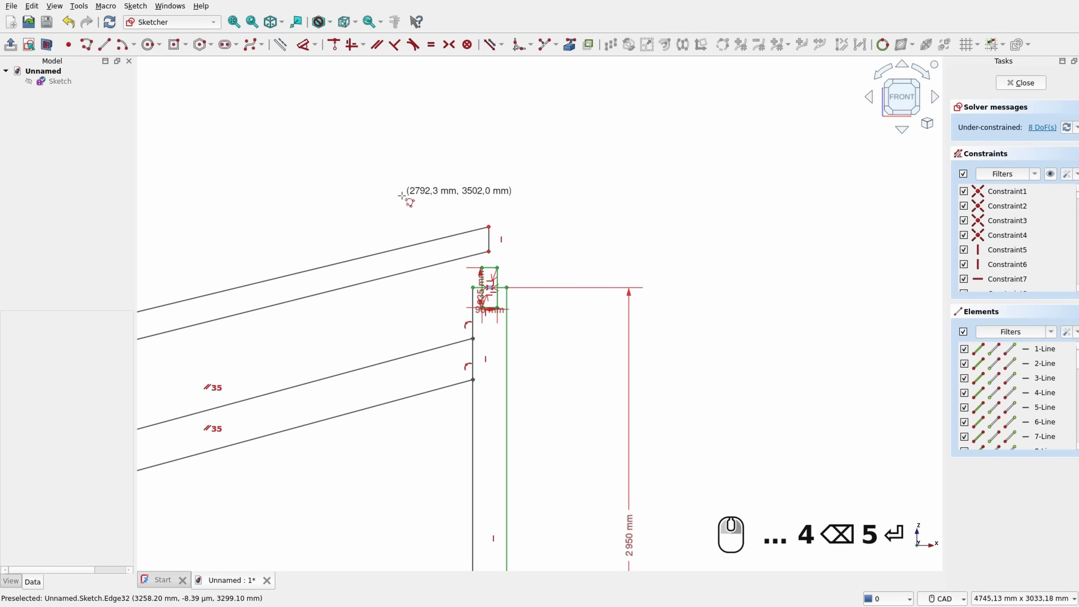
middle_drag(313, 202, 593, 132)
scroll(593, 133, down, 2)
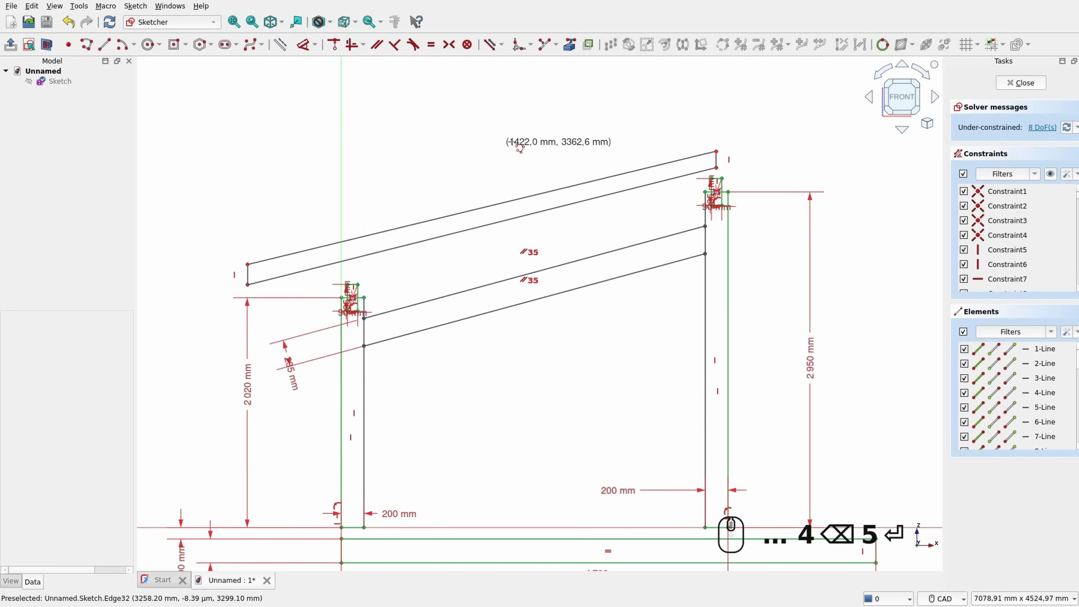
key(Escape)
Step: Constrain the roof rafter outline's two long edges parallel and shift the outline slightly
scroll(526, 216, up, 1)
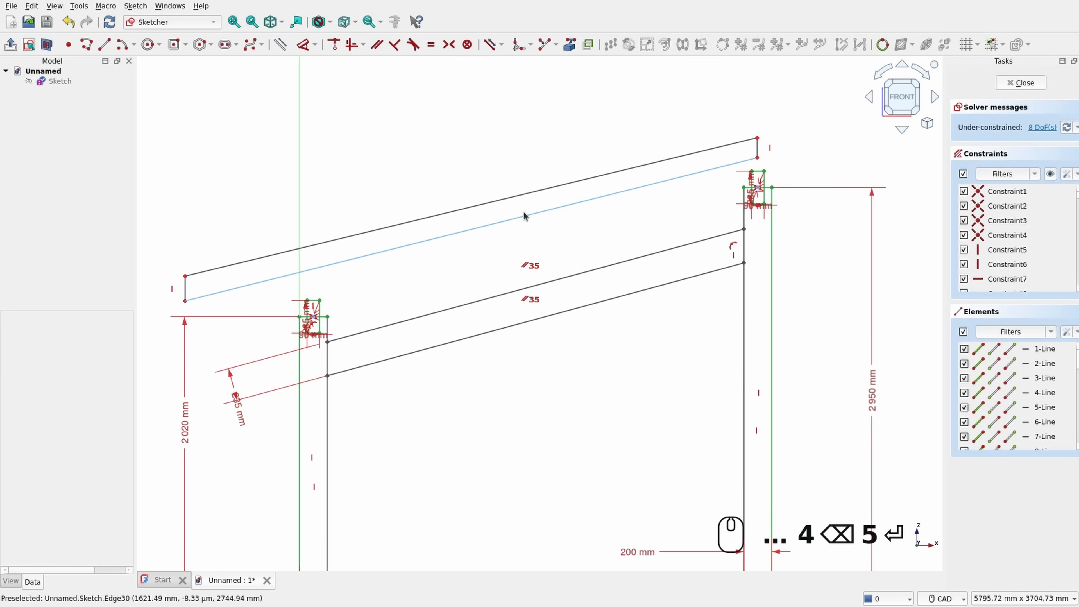
click(740, 167)
click(685, 157)
click(376, 45)
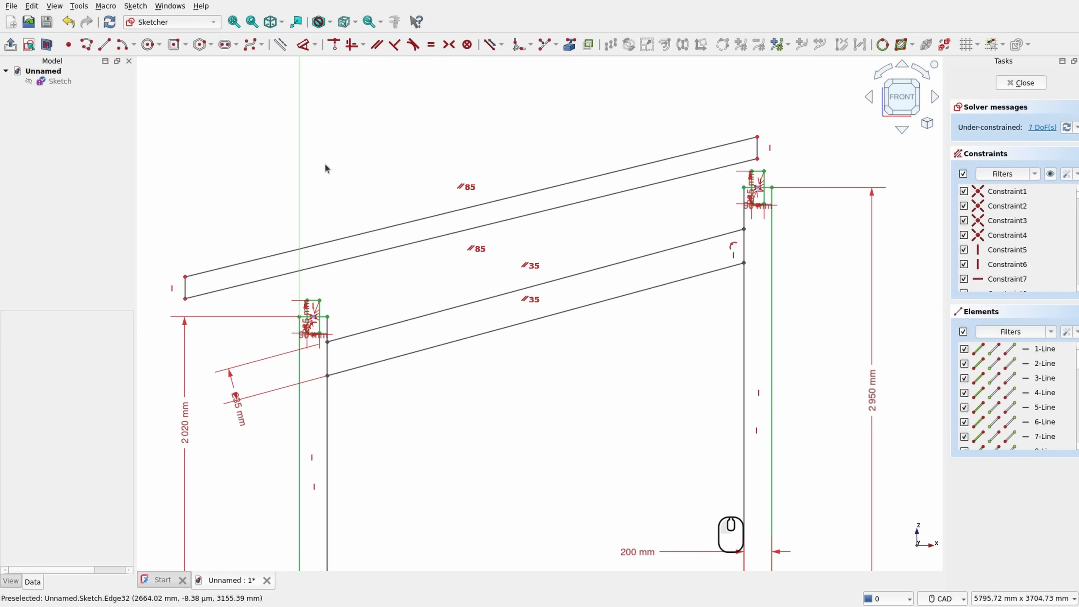
drag(483, 225, 483, 224)
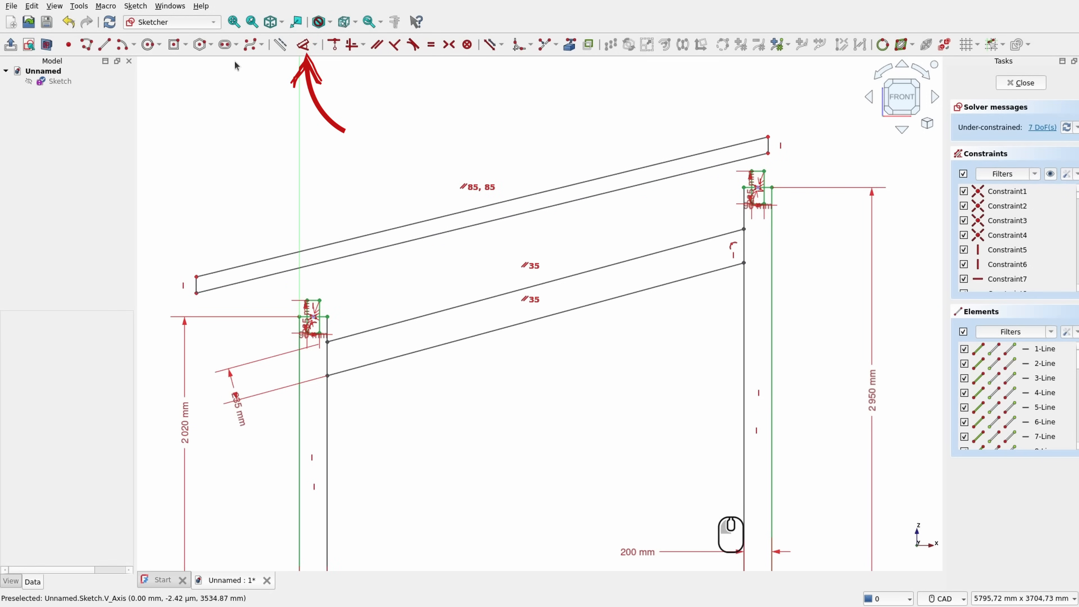
Step: Dimension the distance between the roof rafter outline's two long edges as 85 mm
click(302, 50)
click(607, 193)
click(606, 176)
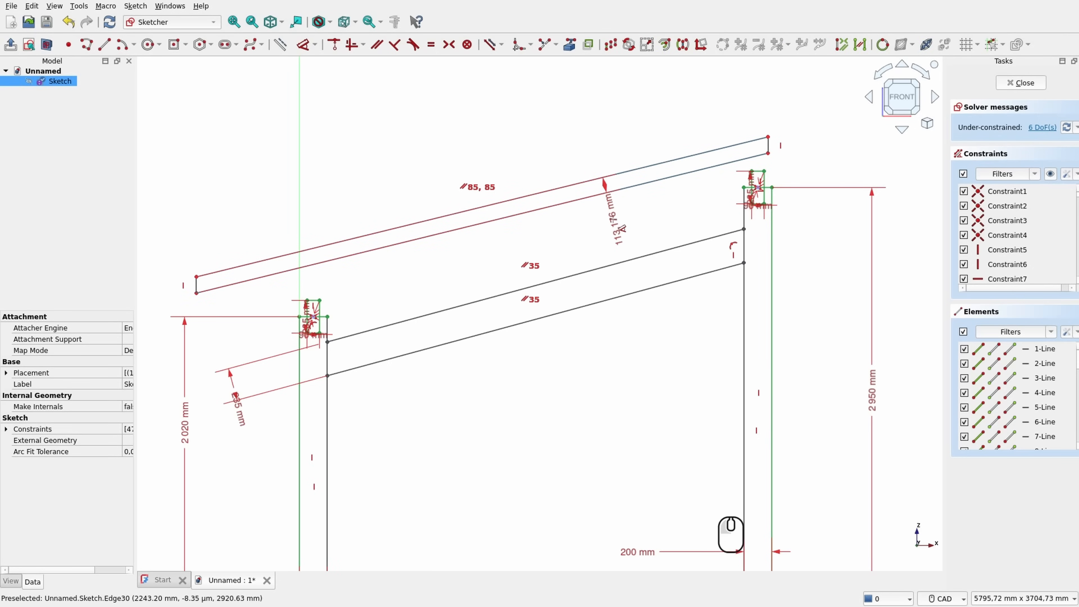
click(621, 228)
text(85)
key(Return)
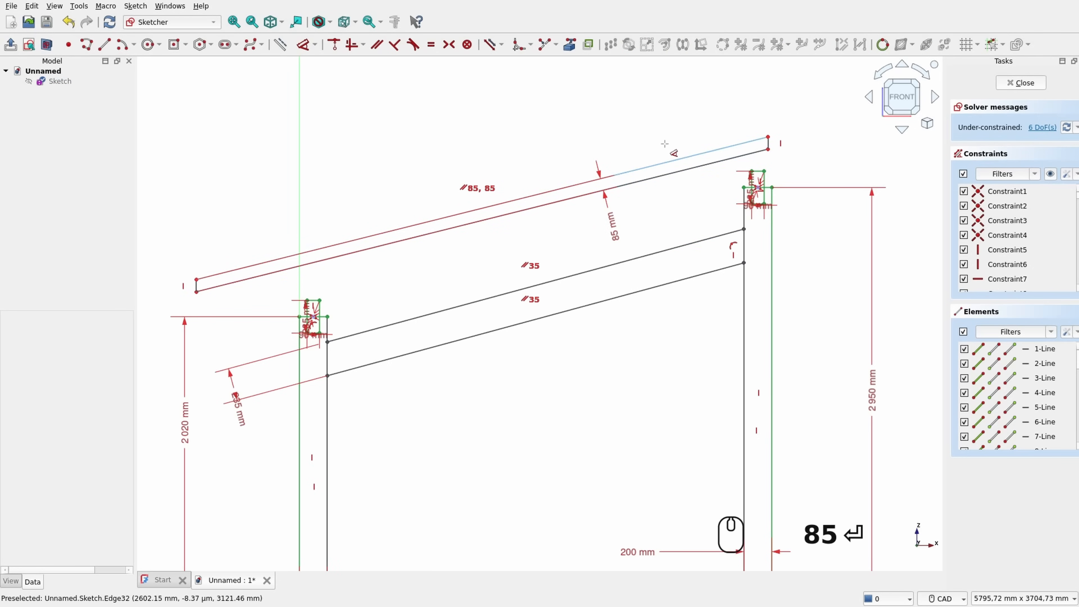
Step: Draw a vertical line from the midpoint of the right beam rectangle's top edge down to the rectangle's center
scroll(773, 171, up, 3)
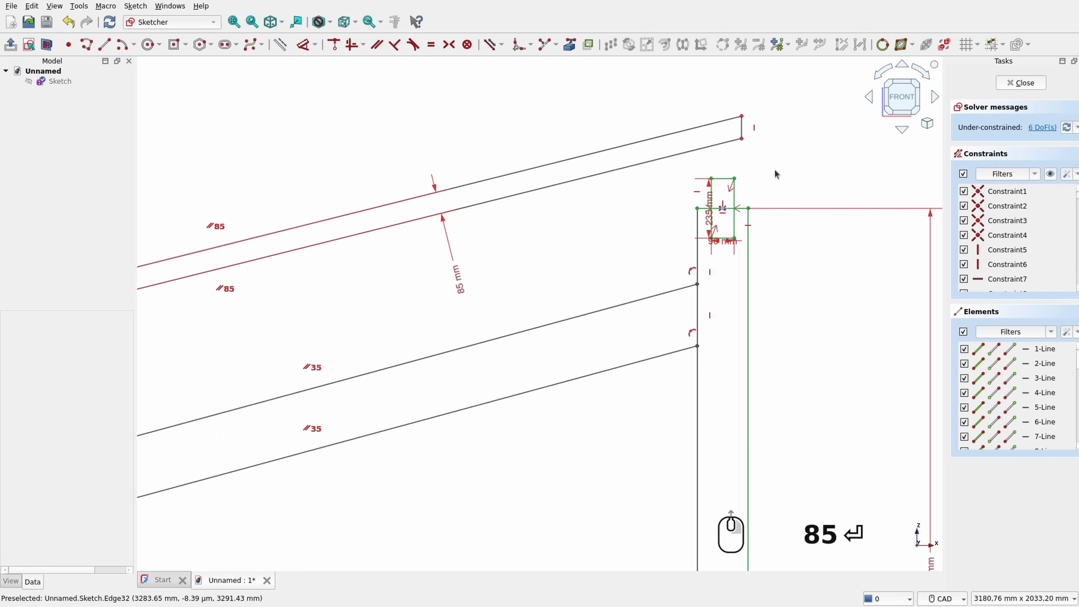
scroll(709, 204, up, 2)
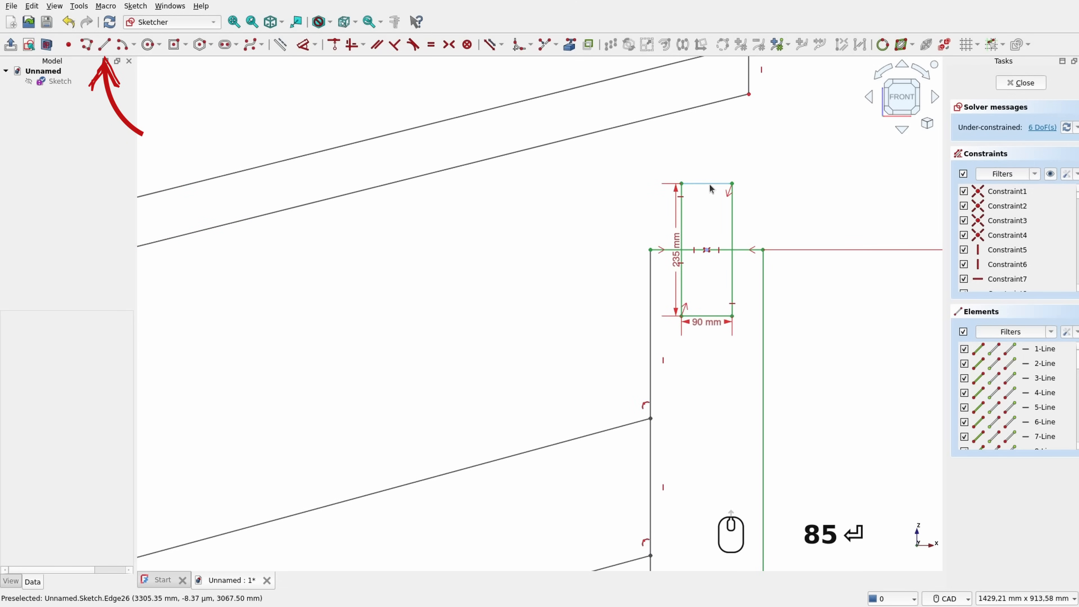
click(105, 44)
scroll(760, 200, up, 3)
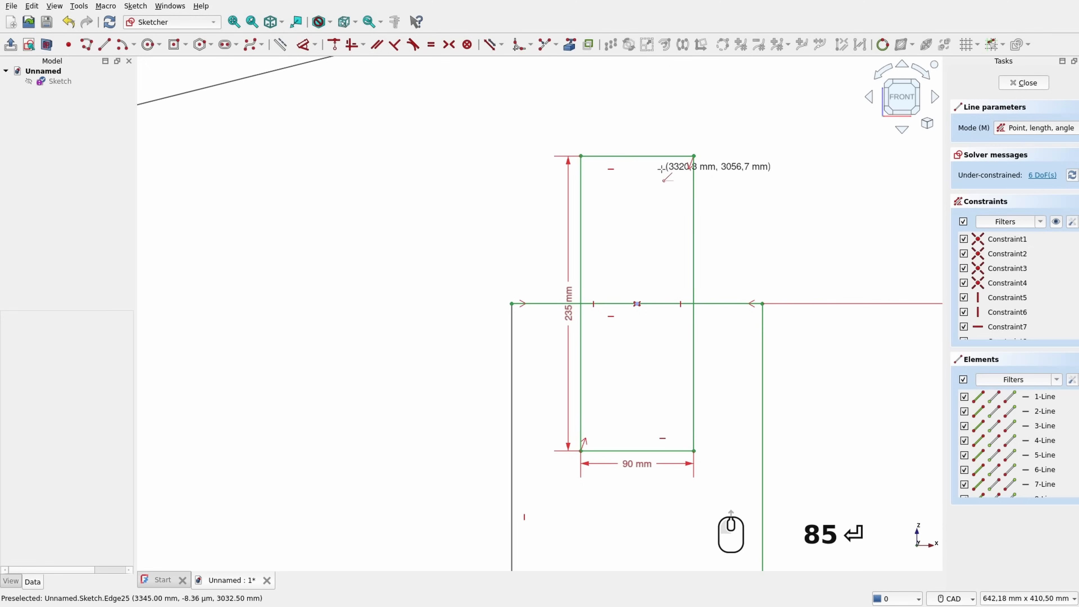
click(636, 156)
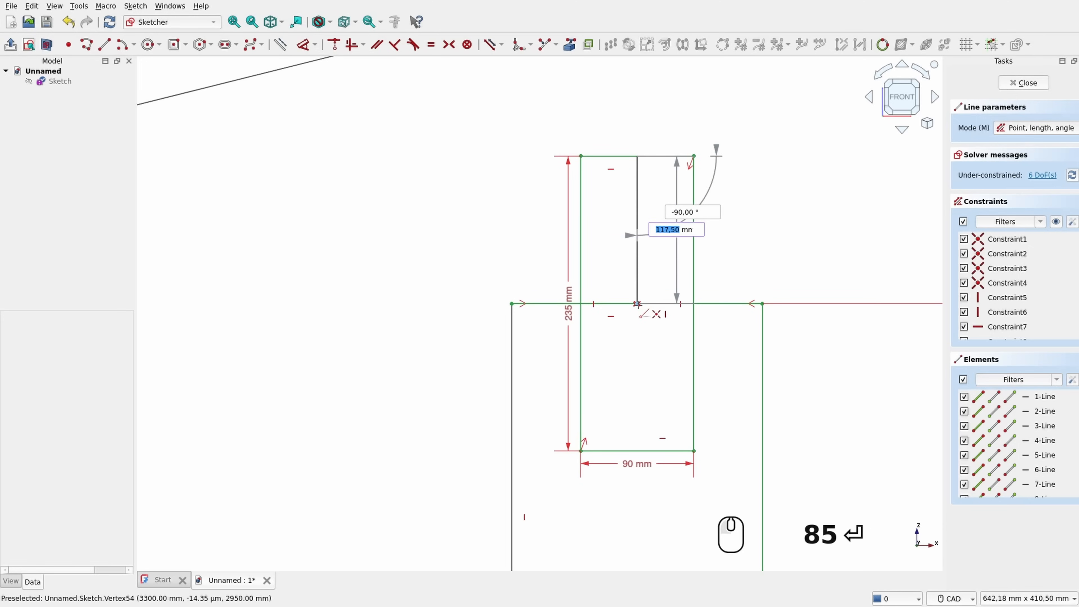
click(636, 303)
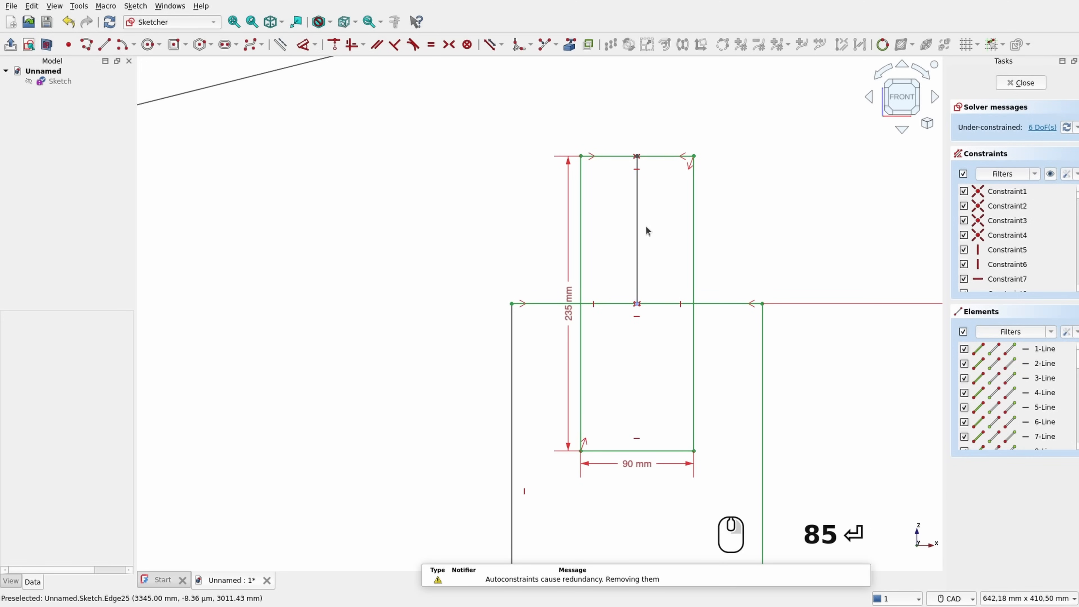
click(895, 599)
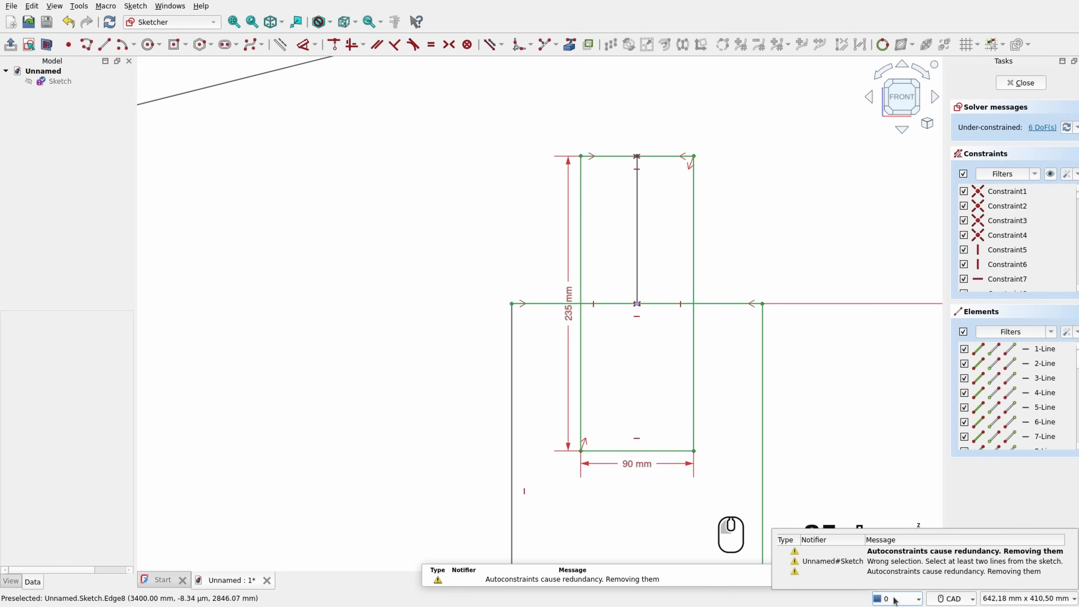
click(894, 597)
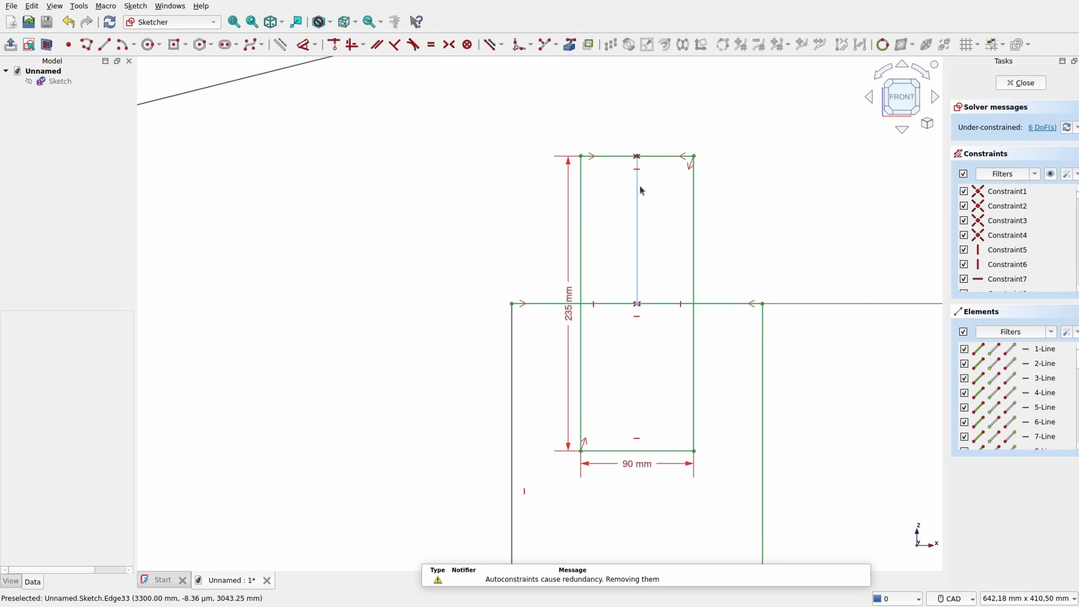
Step: Convert the right beam rectangle's vertical center line to construction geometry
click(640, 201)
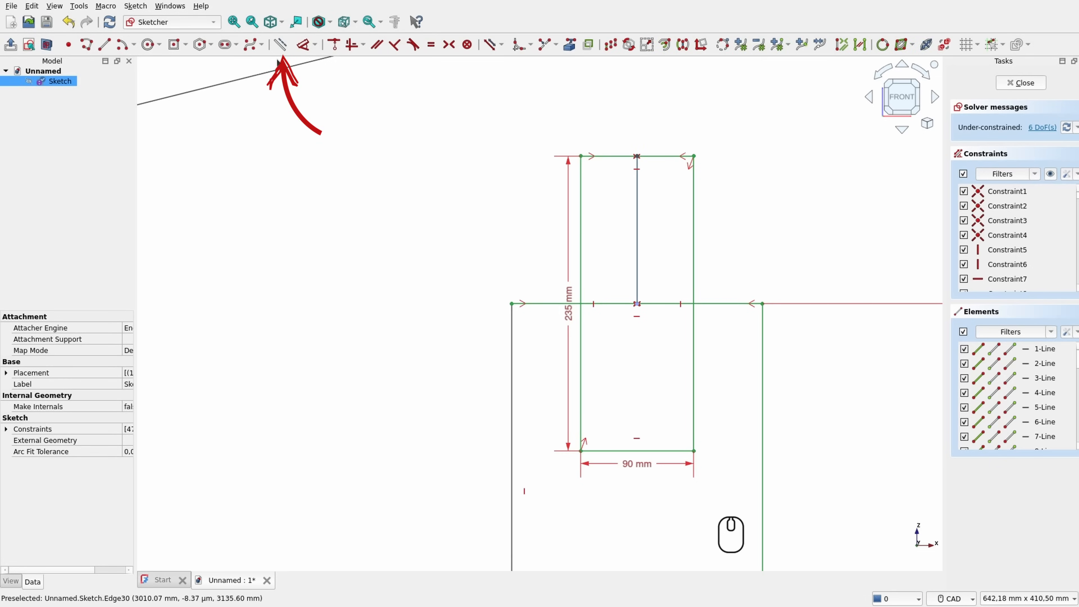
click(280, 44)
scroll(384, 217, down, 4)
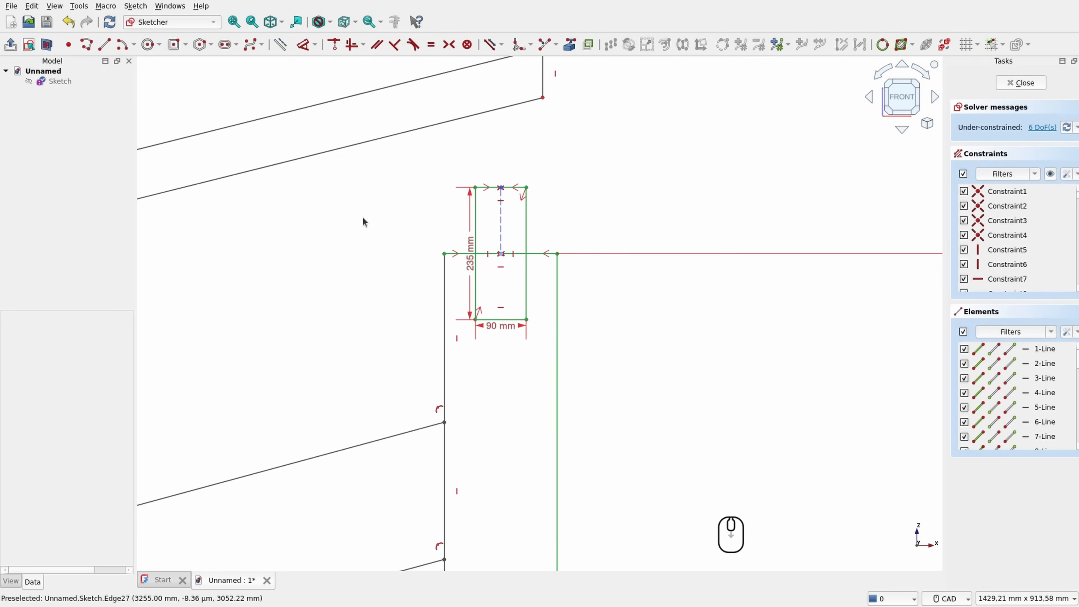
Step: Align the roof rafter's lower right corner vertically with the top end of the right beam's construction line
scroll(540, 114, up, 3)
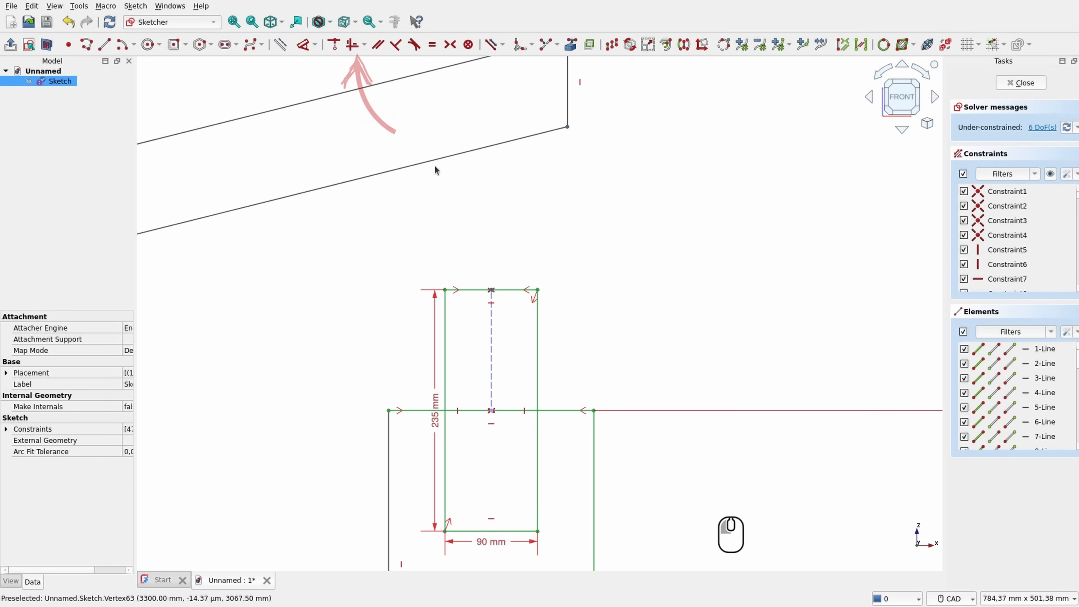
click(352, 45)
scroll(509, 170, down, 6)
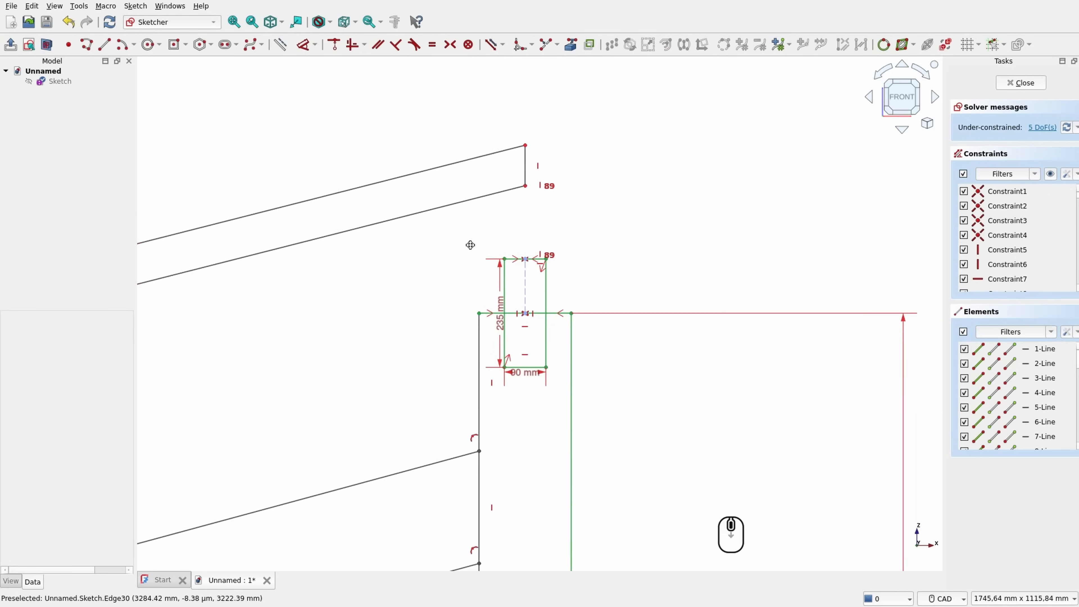
Step: Constrain the right beam rectangle's upper left corner onto the roof rafter's lower edge
scroll(713, 183, up, 6)
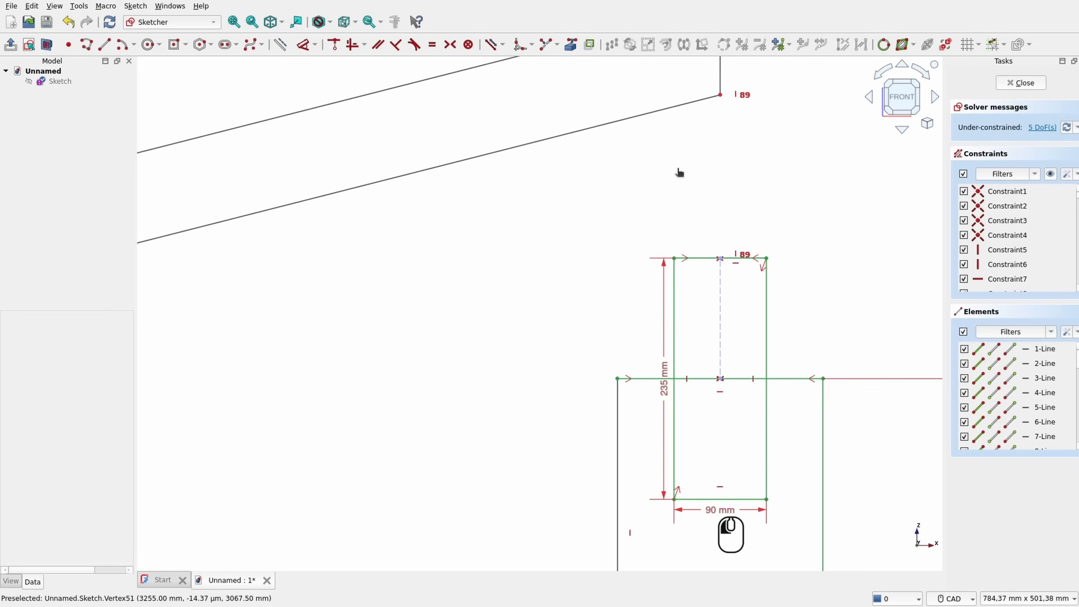
click(648, 115)
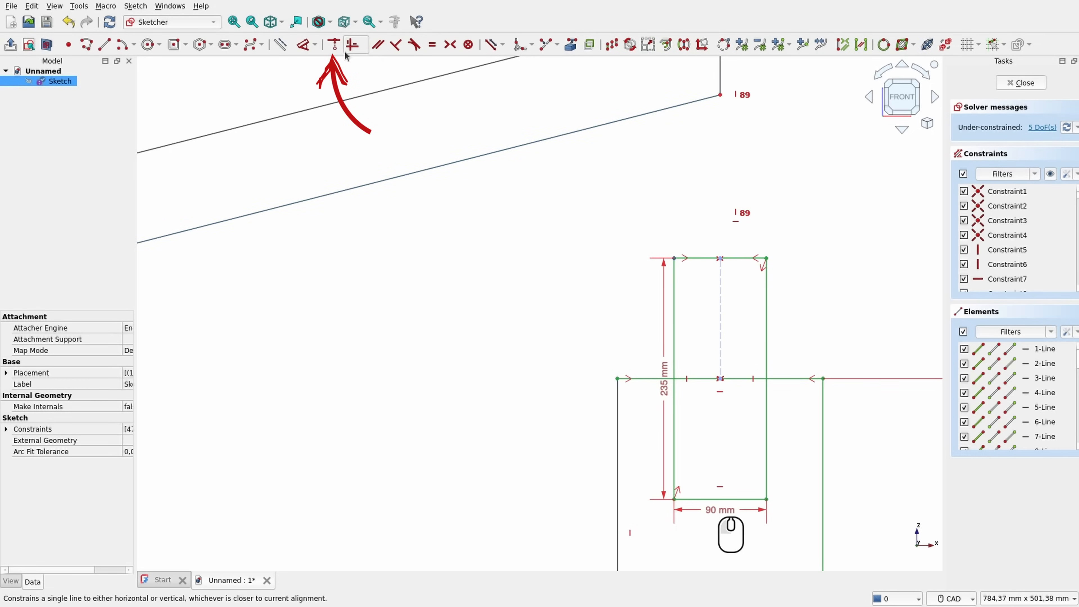
click(352, 44)
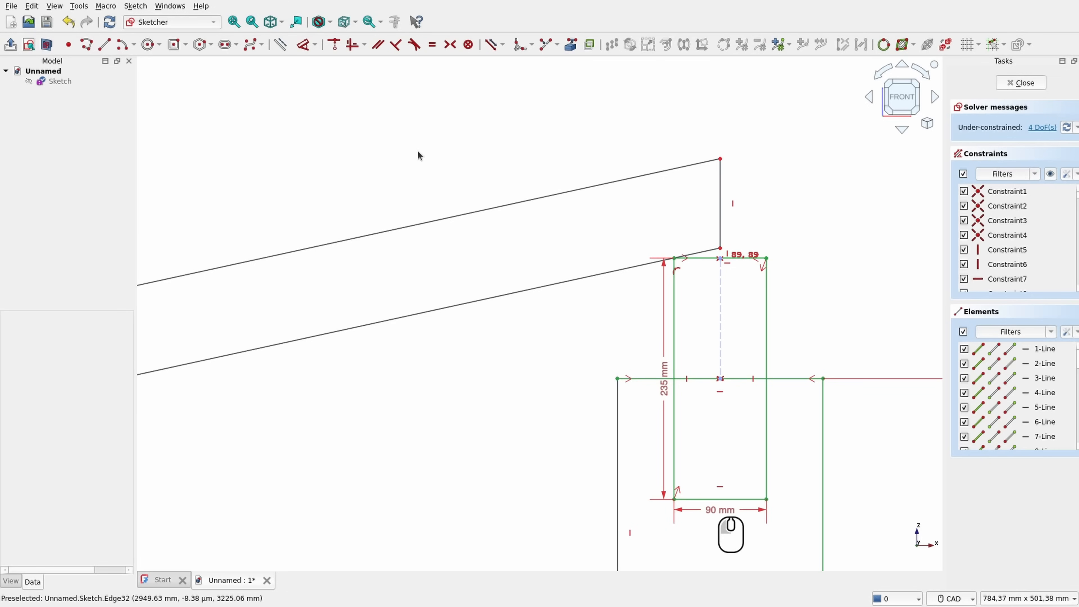
scroll(471, 208, down, 8)
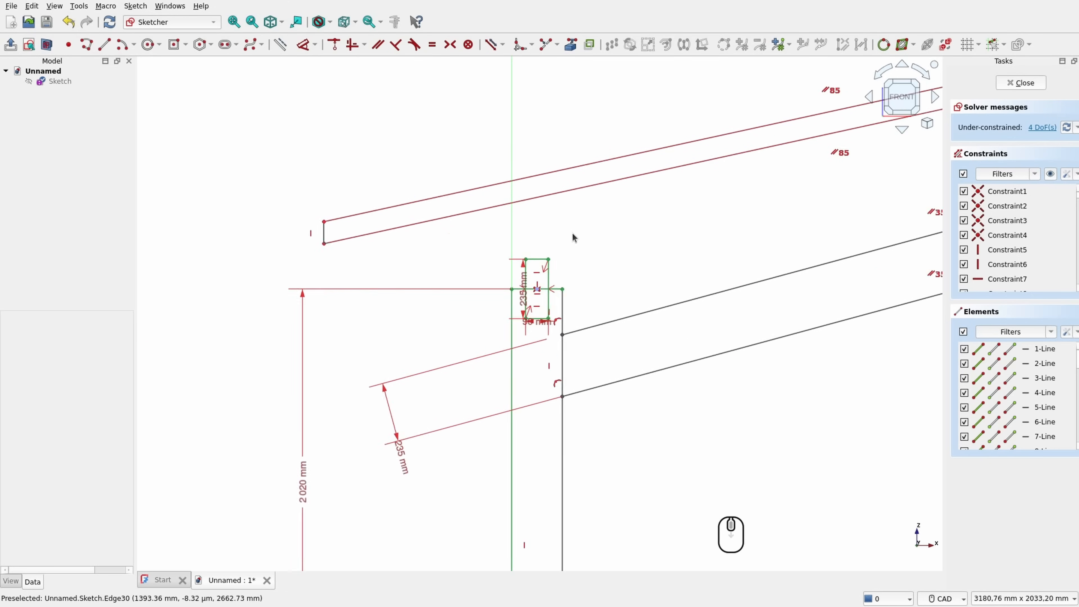
scroll(553, 237, up, 2)
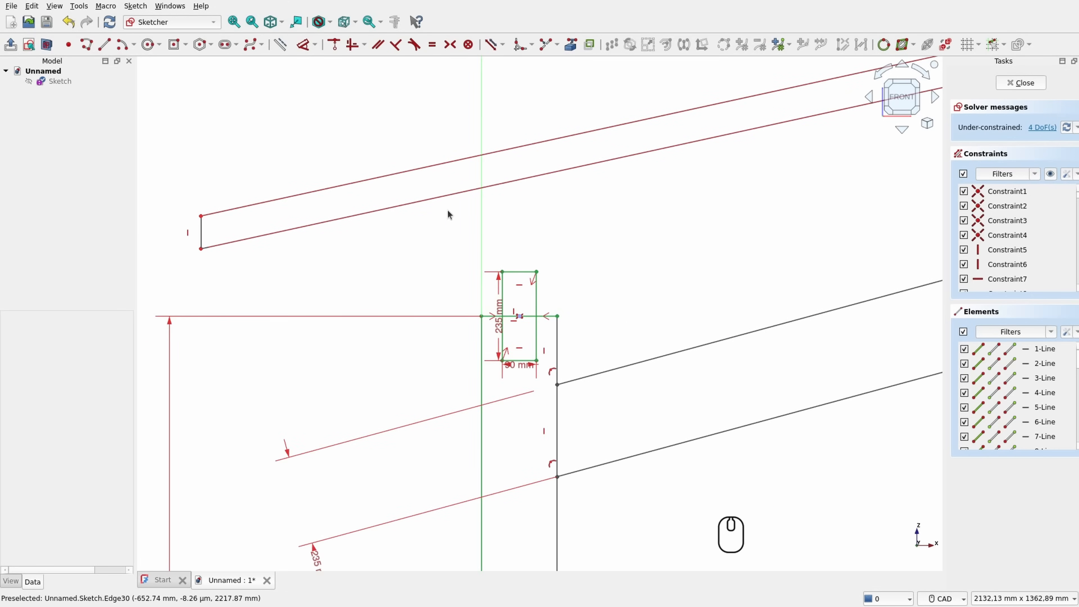
Step: Constrain the left beam rectangle's upper left corner onto the roof rafter's lower edge
scroll(539, 193, down, 1)
scroll(646, 183, down, 6)
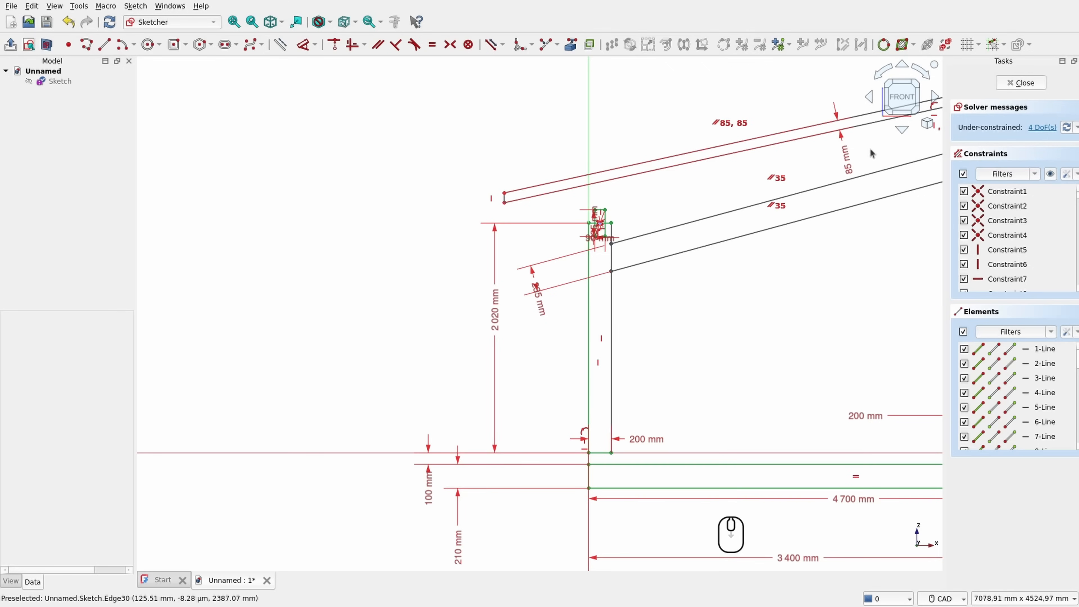
scroll(520, 199, up, 4)
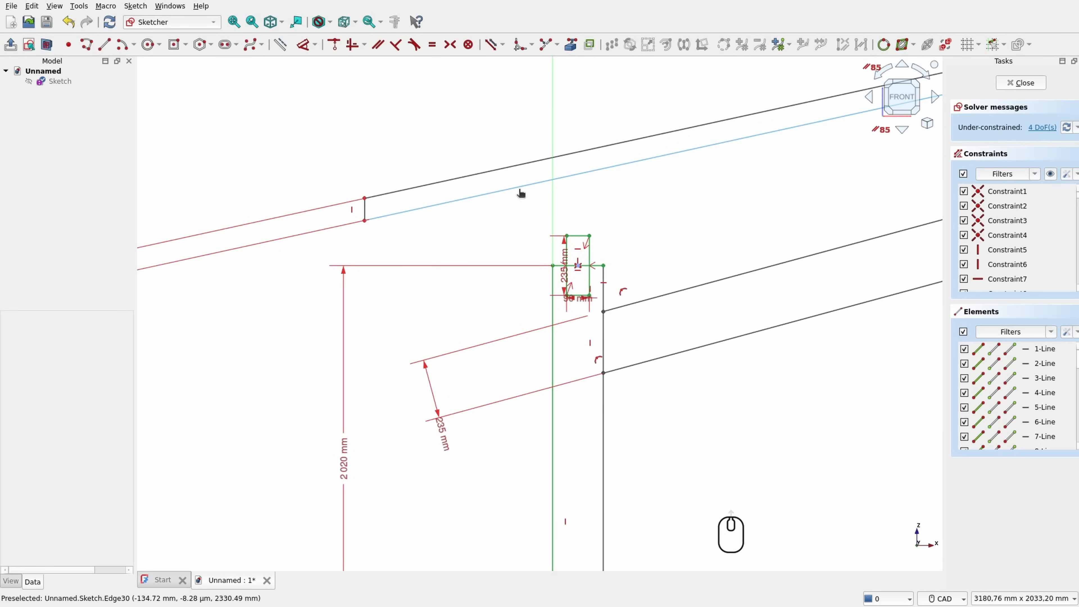
scroll(559, 240, up, 4)
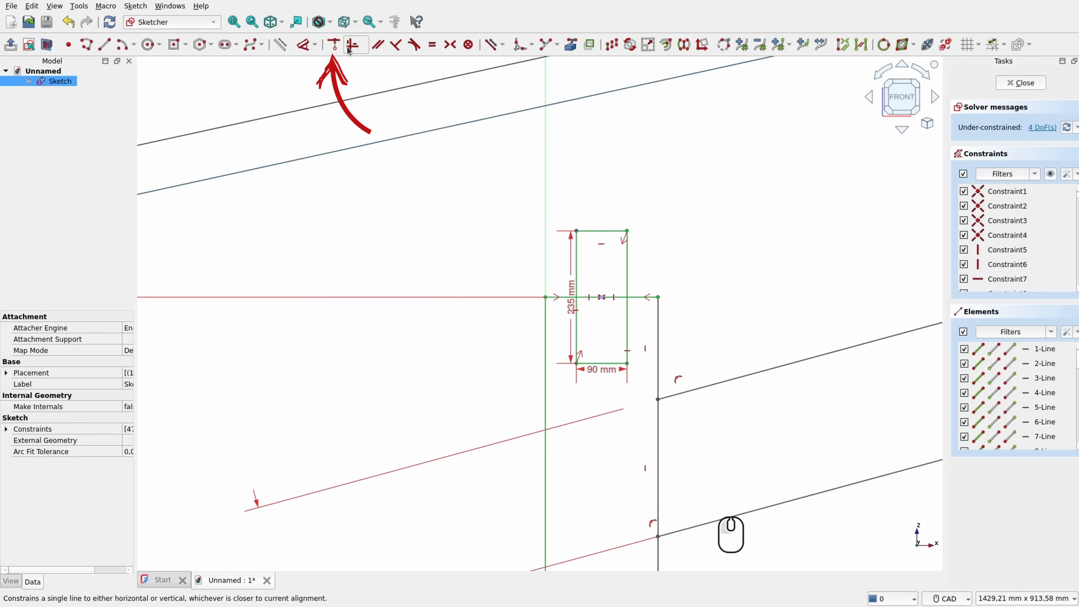
scroll(480, 323, down, 2)
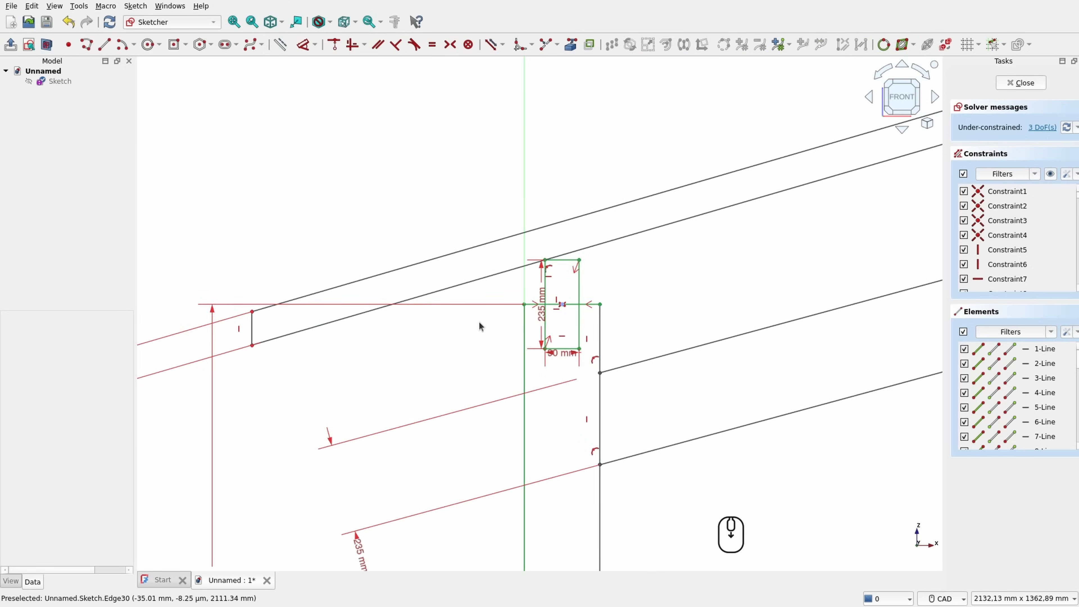
Step: Set the horizontal distance from the roof rafter's lower left corner to the left post's outer edge to 400 mm
middle_drag(480, 327, 482, 239)
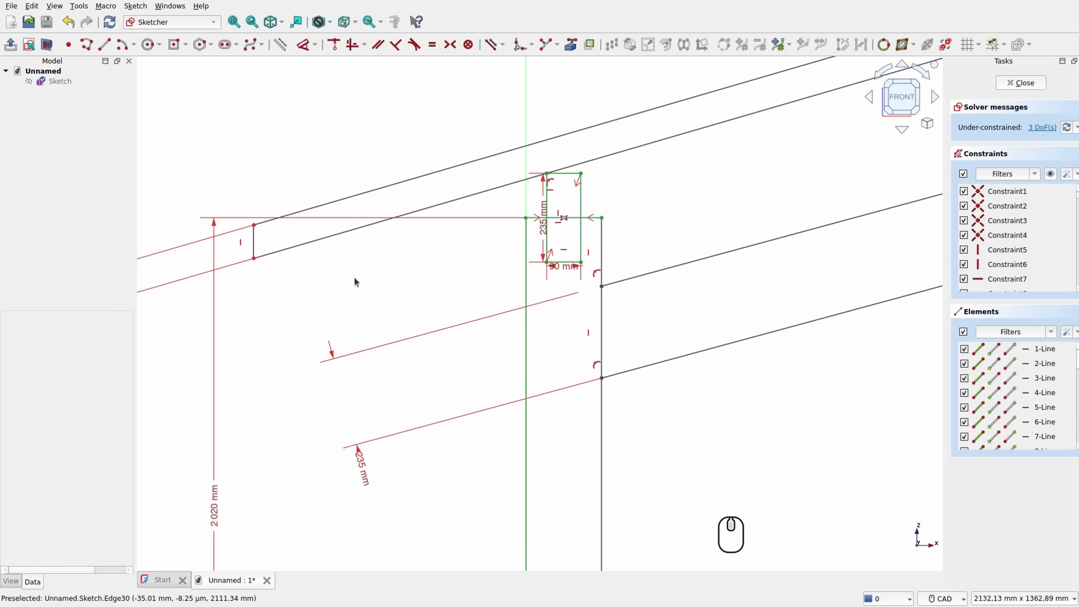
click(310, 46)
click(254, 258)
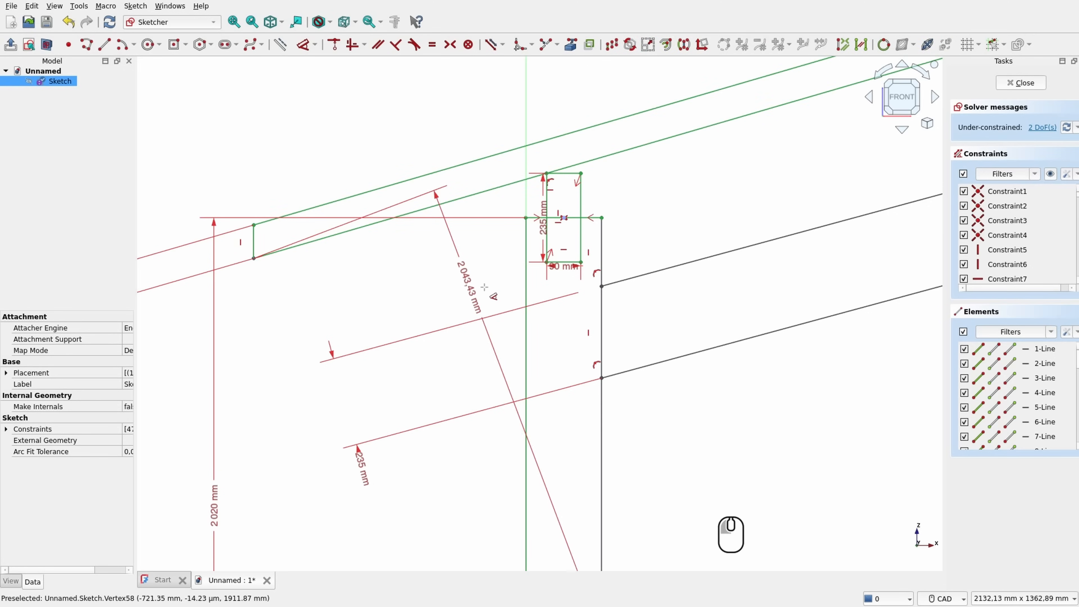
click(527, 285)
click(412, 287)
text(400)
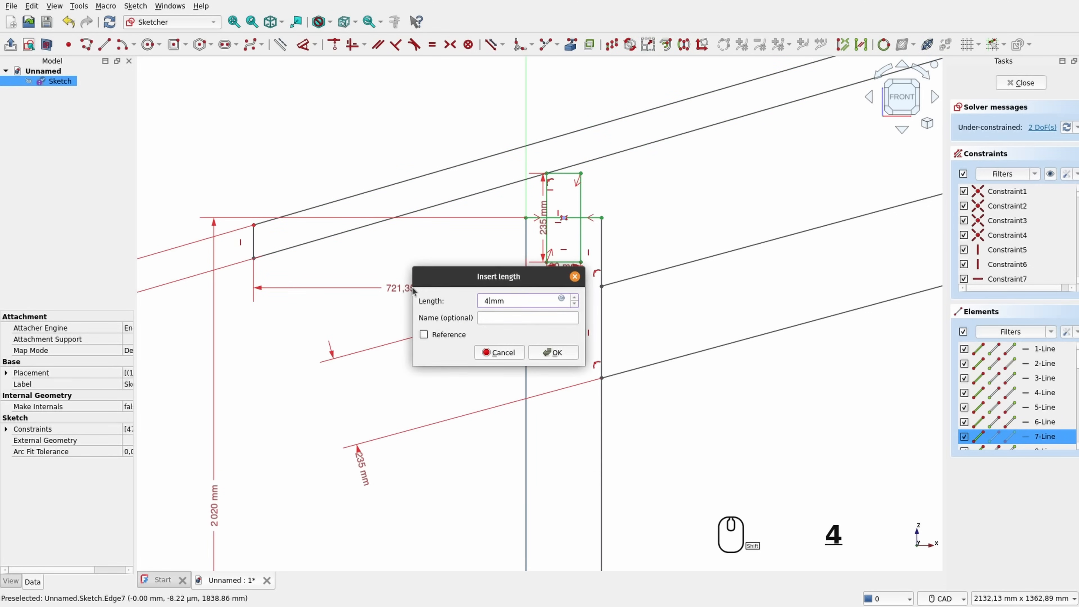
key(Return)
Step: Make the upper edge of the sloping beam between the posts parallel to the roof rafter's lower edge
scroll(462, 232, down, 5)
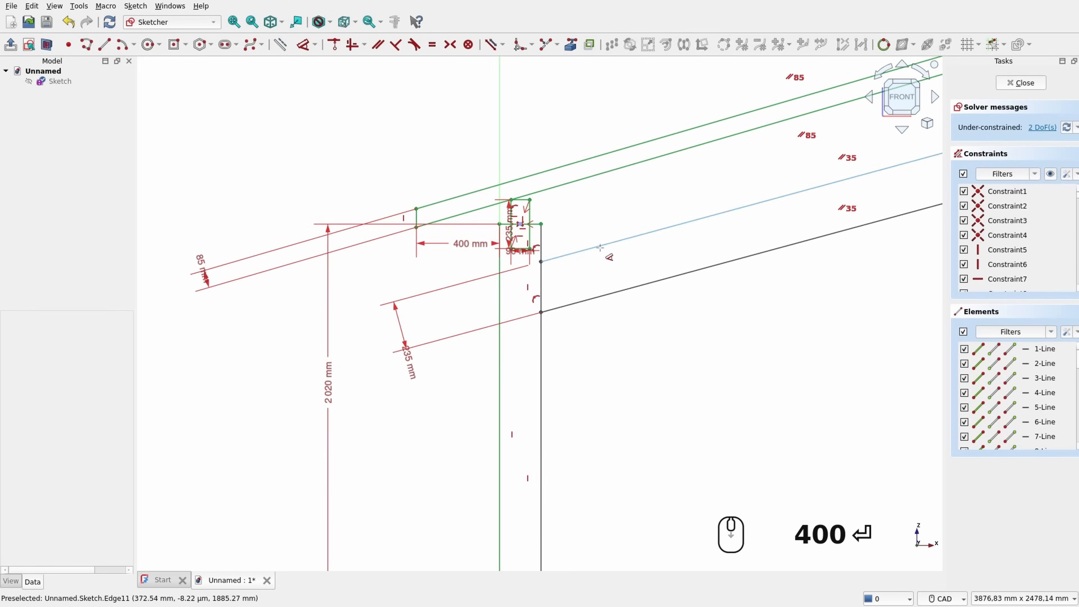
middle_drag(634, 246, 415, 356)
right_click(586, 301)
scroll(586, 302, up, 2)
drag(586, 302, 600, 284)
mouse_move(853, 213)
mouse_down()
mouse_move(856, 197)
mouse_move(854, 210)
mouse_up()
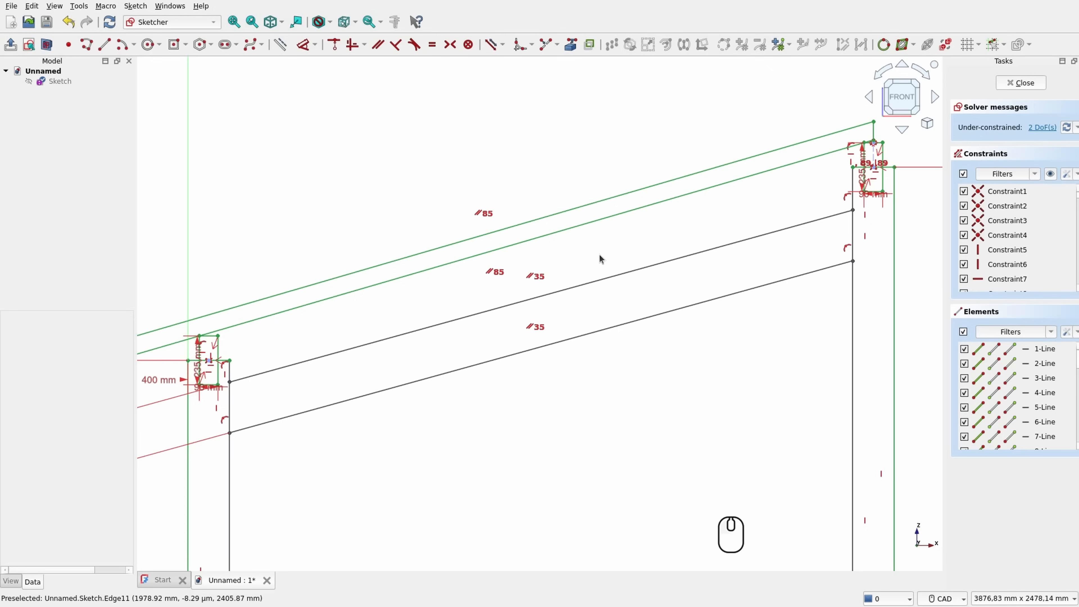
click(597, 232)
click(614, 278)
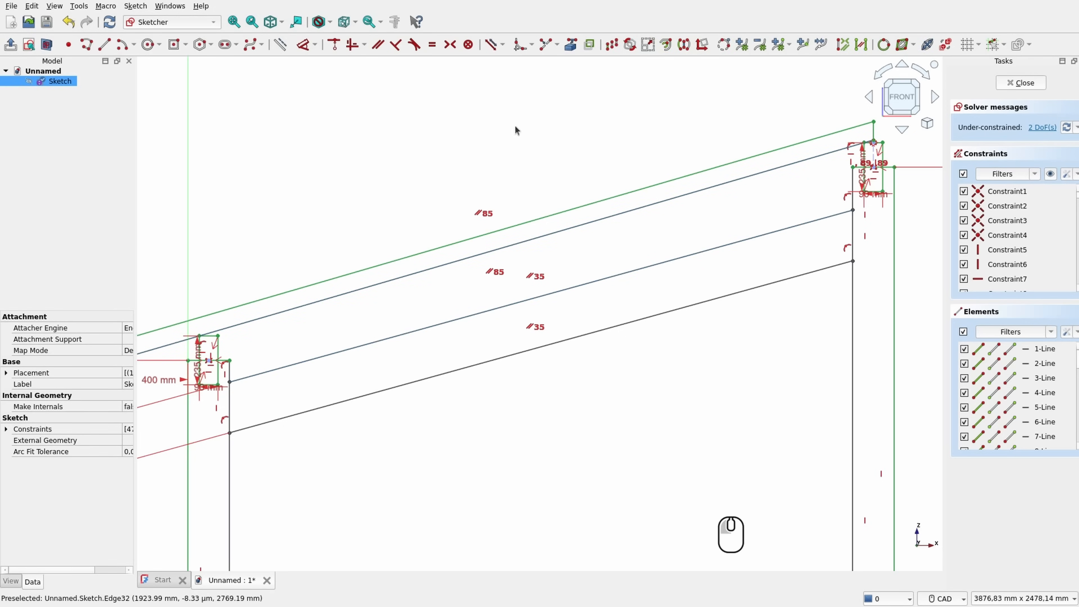
click(377, 44)
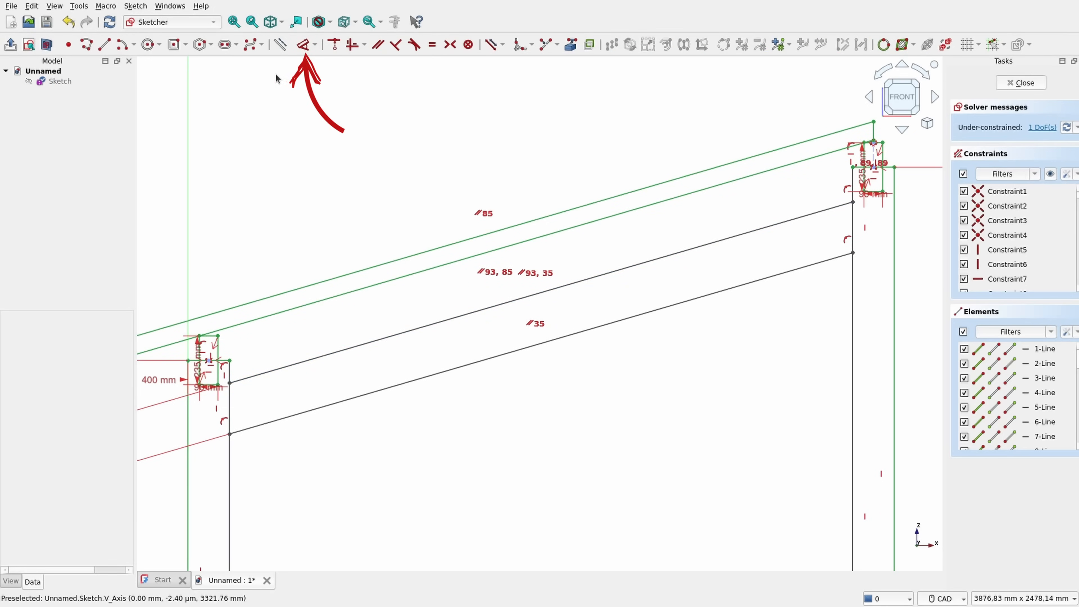
Step: Set the distance between the rafter's lower edge and the sloping beam's upper edge to 235 mm and move the dimension beyond the left post
click(304, 44)
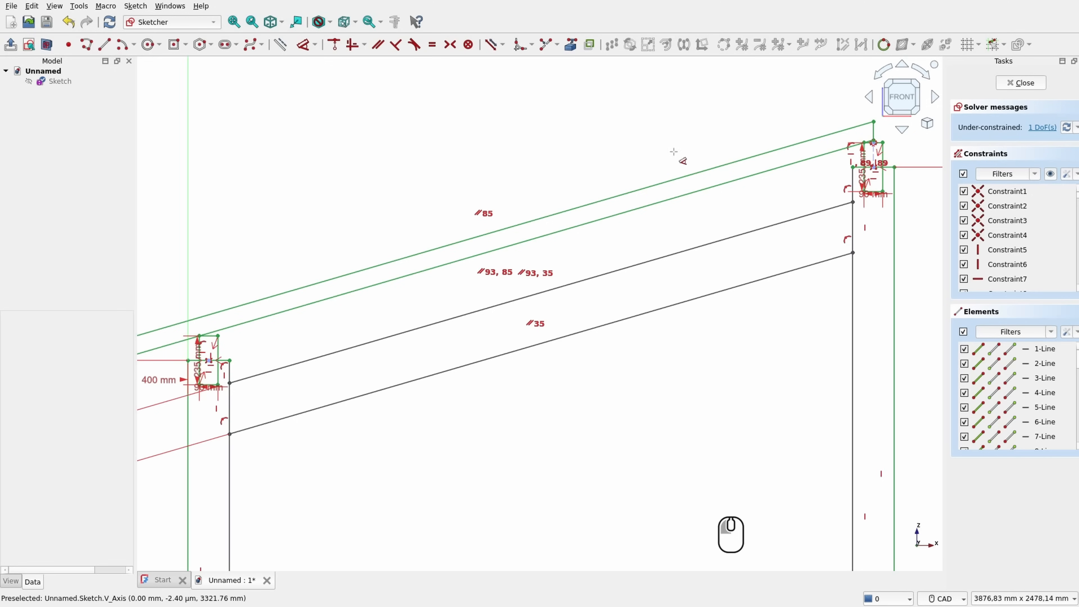
click(722, 186)
click(734, 236)
click(755, 328)
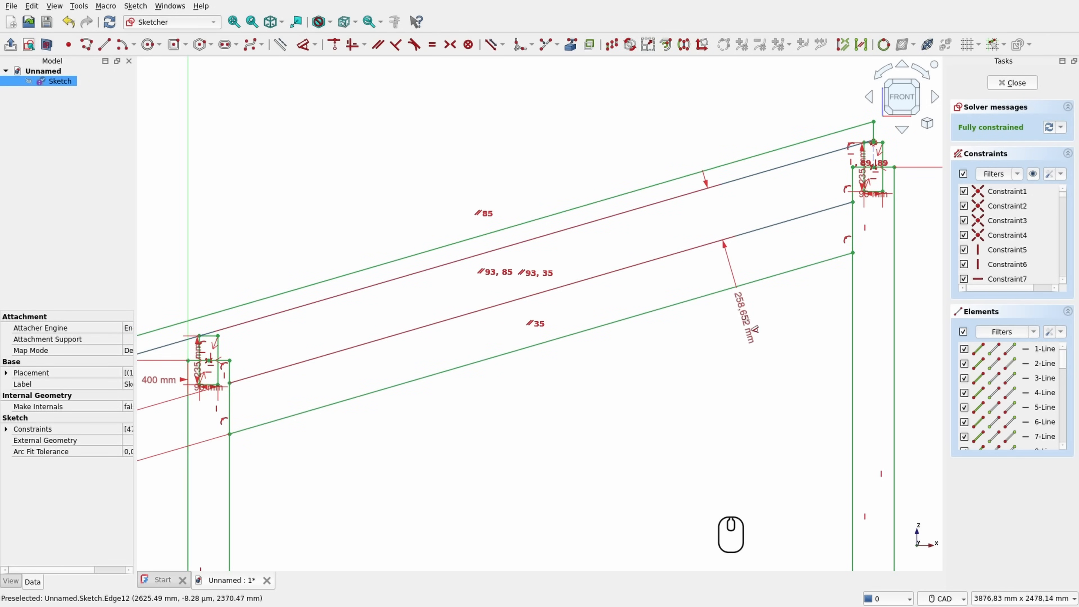
click(750, 333)
text(235)
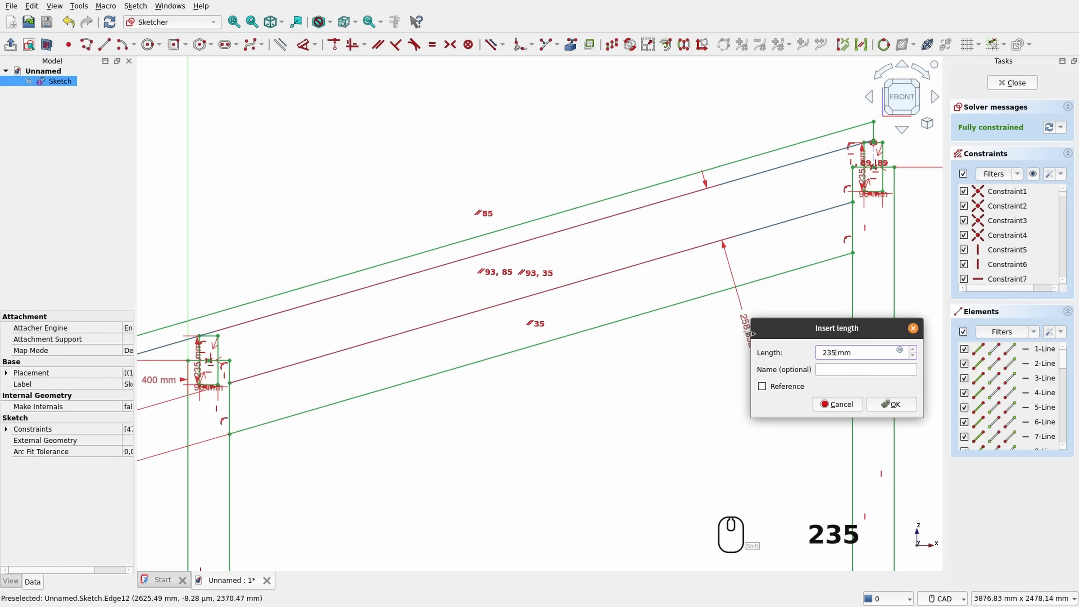
key(Return)
right_click(660, 337)
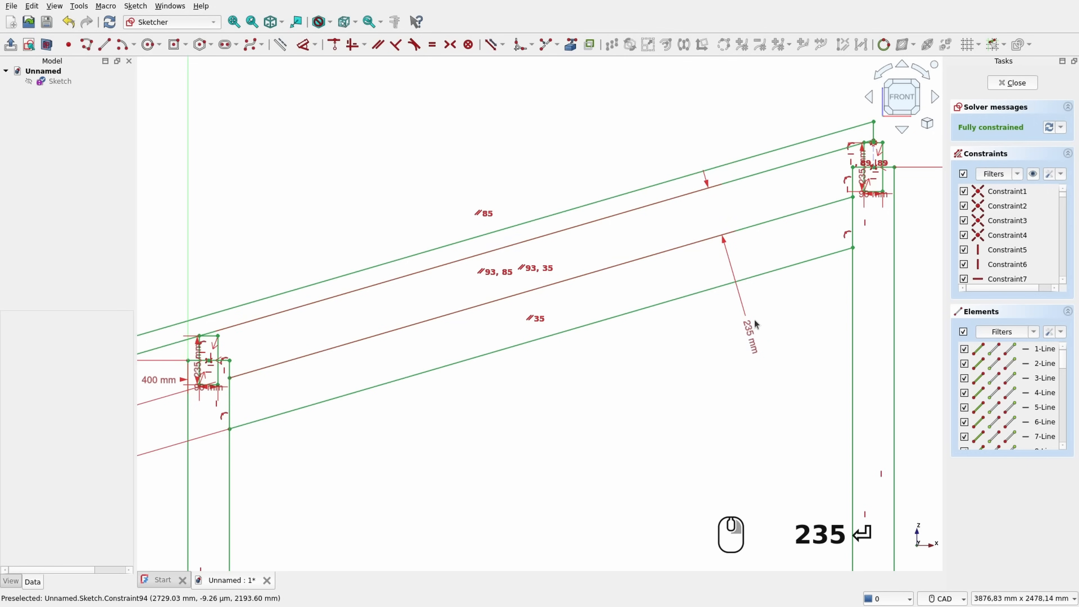
mouse_move(747, 328)
mouse_down()
mouse_move(587, 358)
mouse_move(200, 380)
mouse_move(161, 429)
mouse_up()
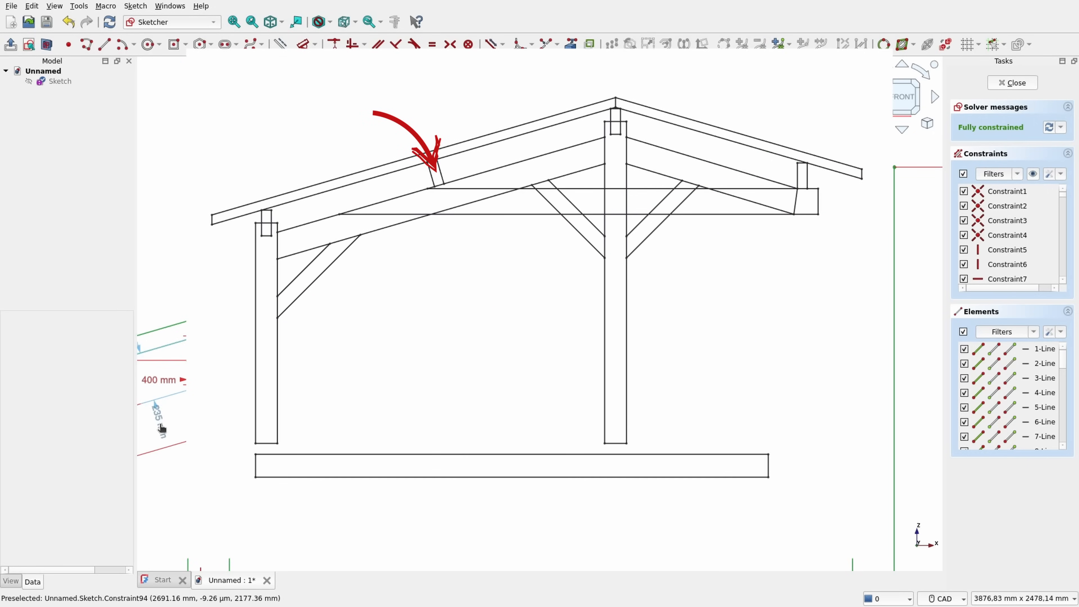
Step: Draw two short cross lines side by side from the rafter's lower edge to the sloping beam's upper edge
scroll(544, 278, up, 1)
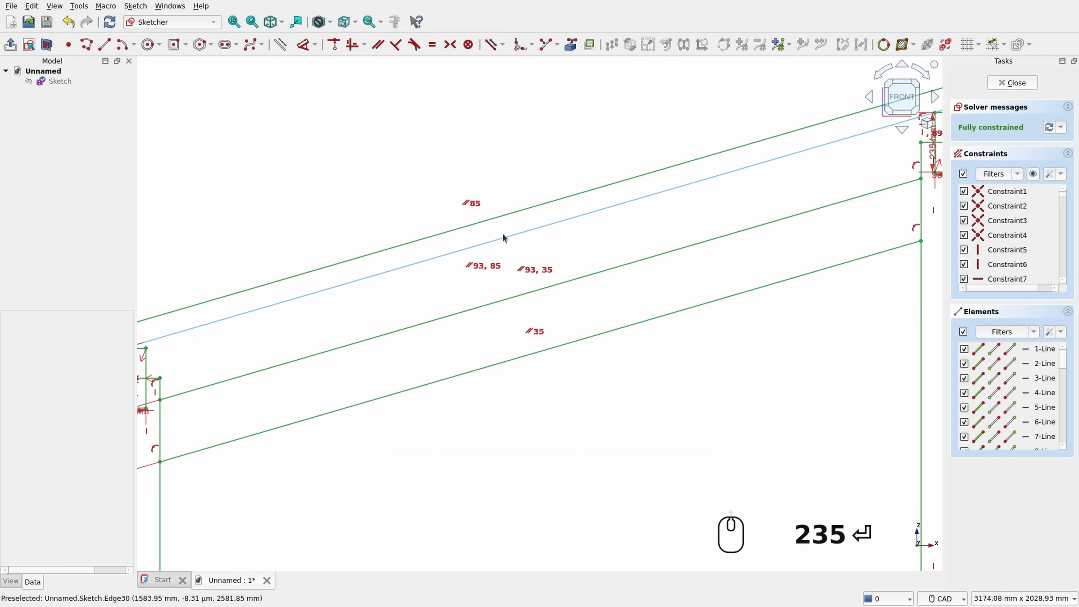
click(104, 44)
scroll(624, 208, up, 1)
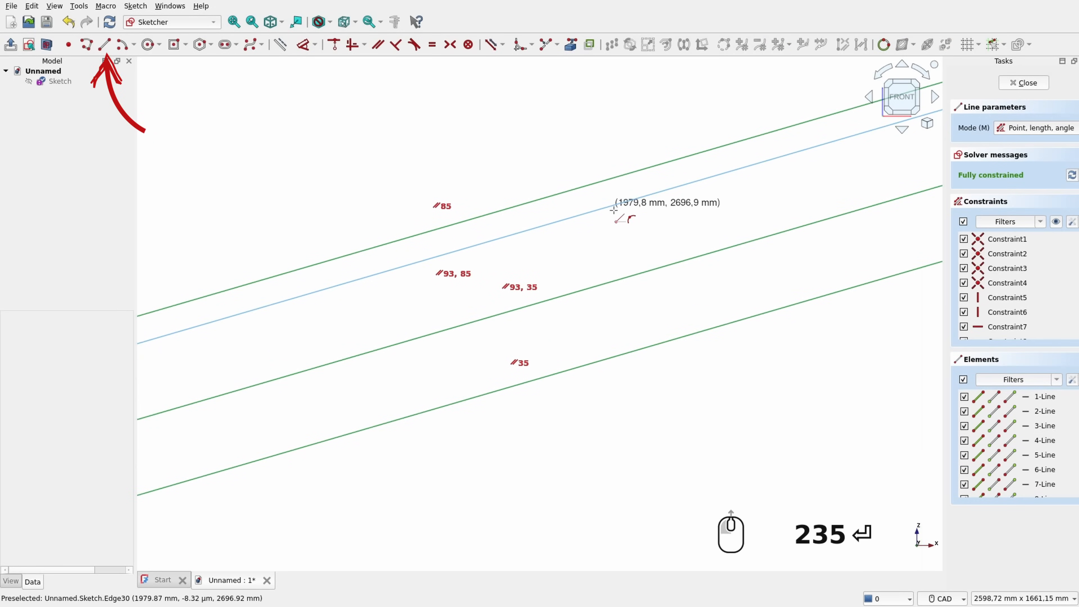
click(625, 202)
click(647, 271)
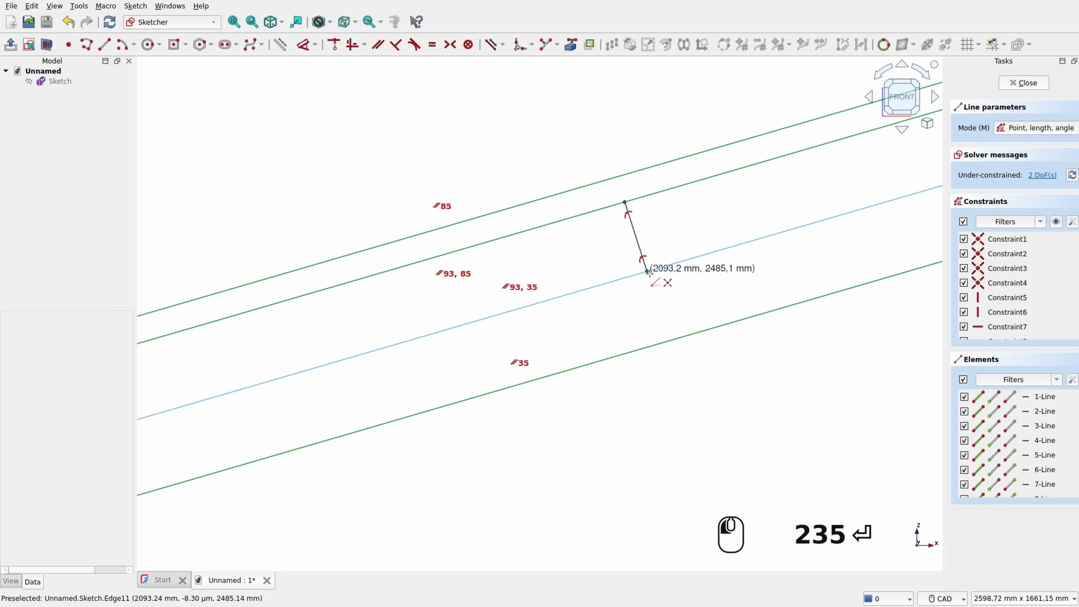
click(684, 186)
click(710, 254)
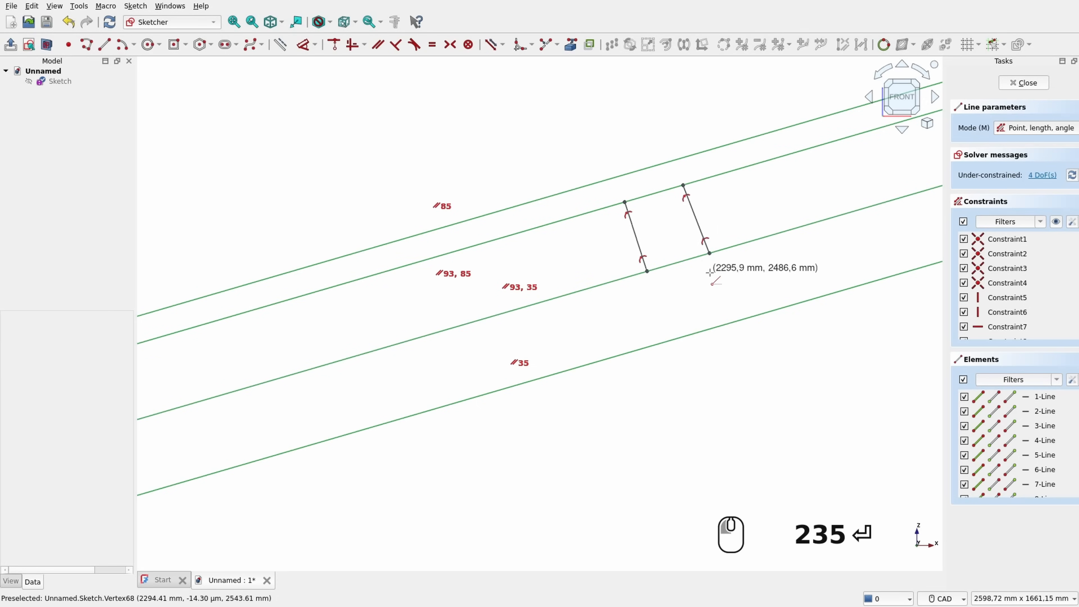
right_click(708, 294)
Step: Make the two cross lines parallel to each other and the right one perpendicular to the sloping beam's upper edge
click(694, 213)
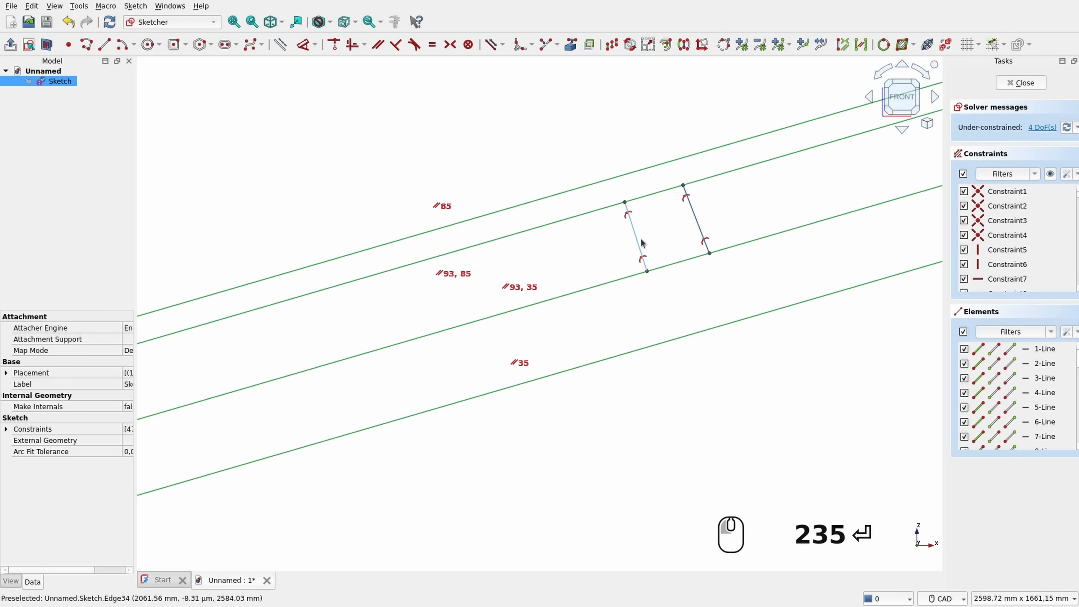
click(639, 242)
click(378, 44)
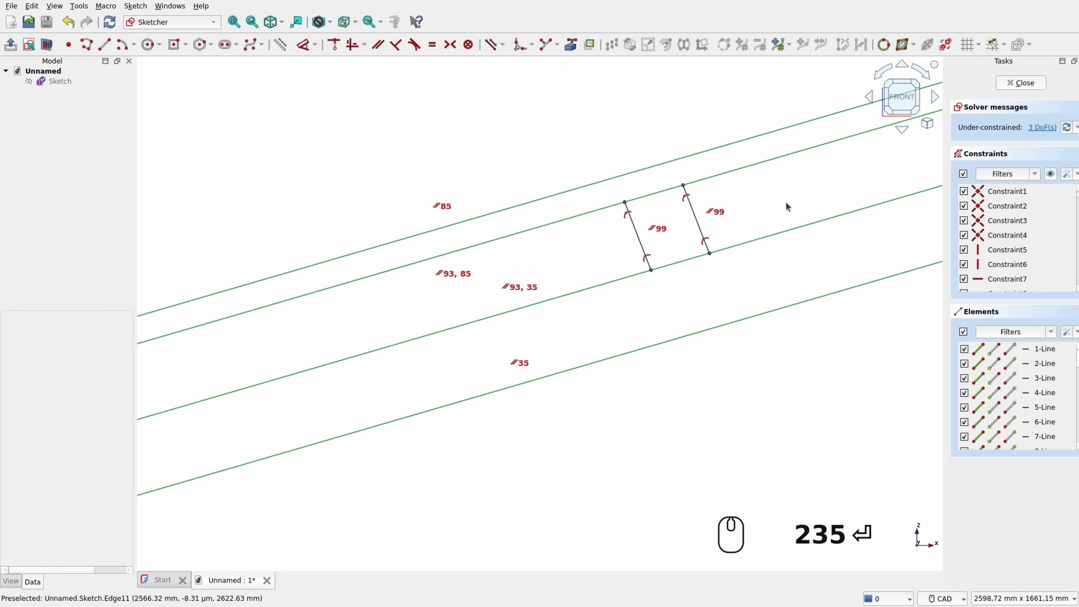
click(717, 234)
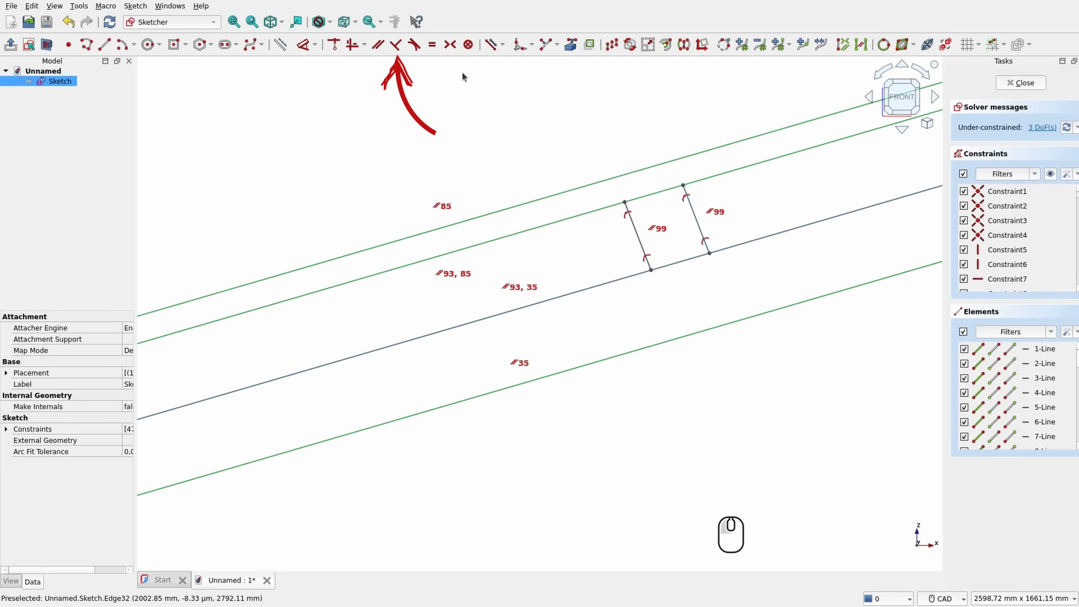
click(396, 44)
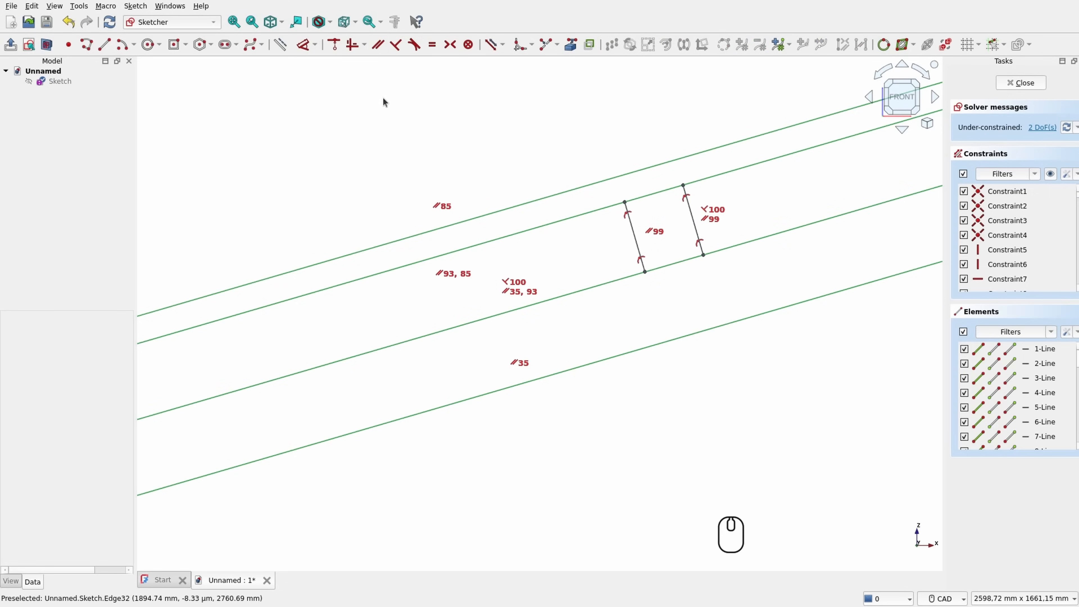
Step: Move the right cross line closer to the left one and set the spacing between them to 90 mm
drag(695, 224, 671, 230)
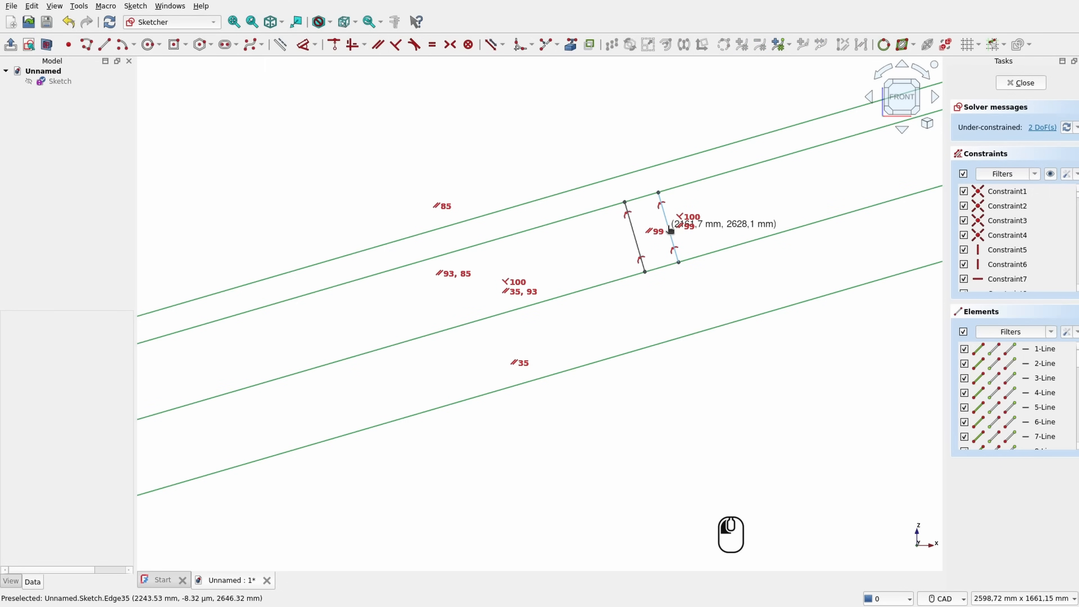
click(302, 44)
scroll(672, 237, up, 3)
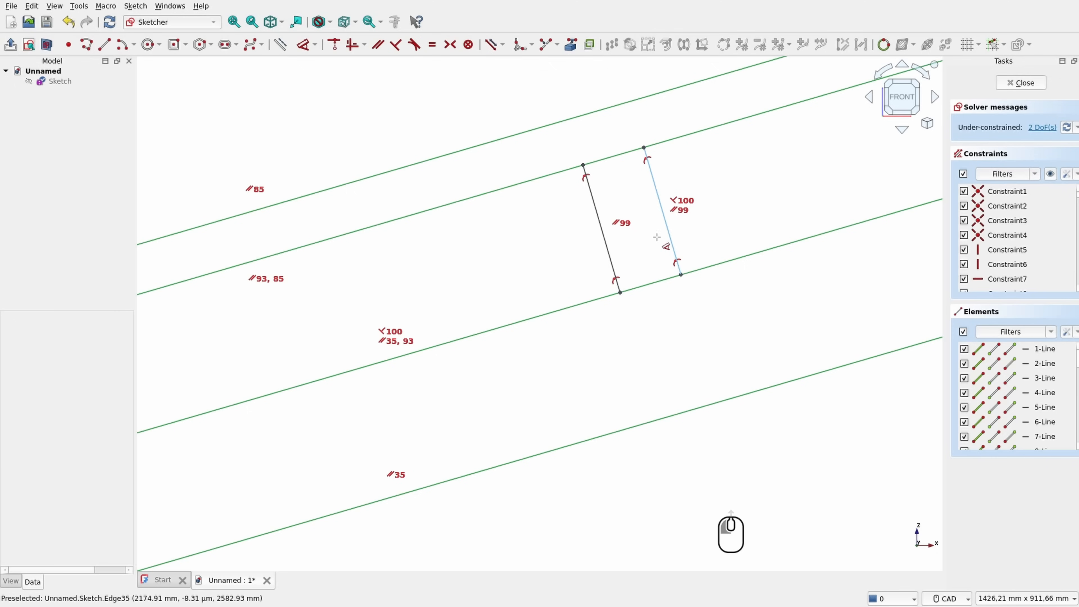
click(658, 237)
click(609, 248)
click(763, 214)
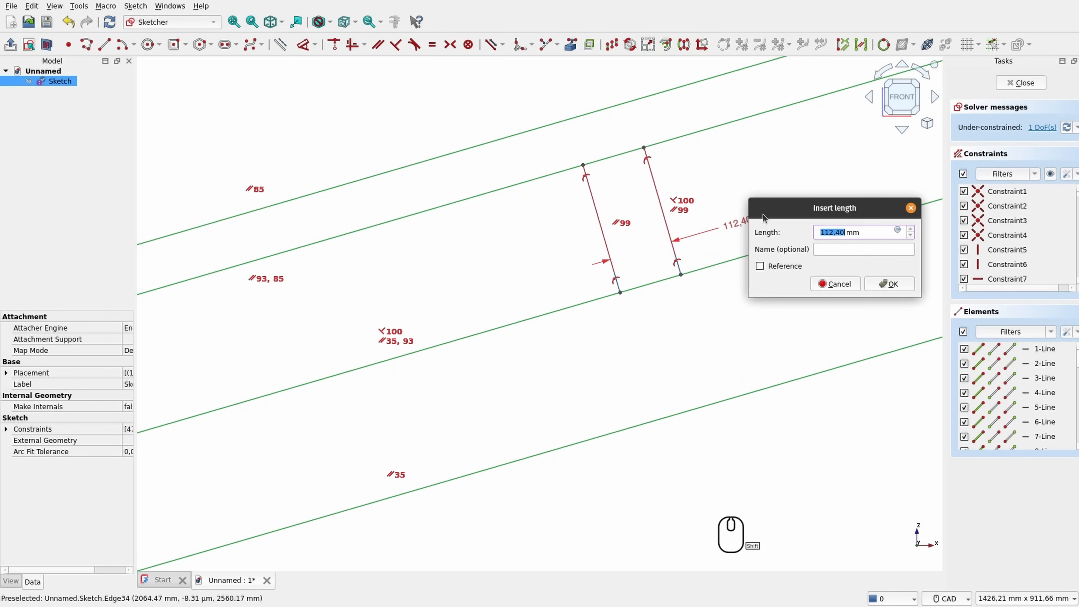
text(90)
key(Return)
scroll(679, 332, down, 4)
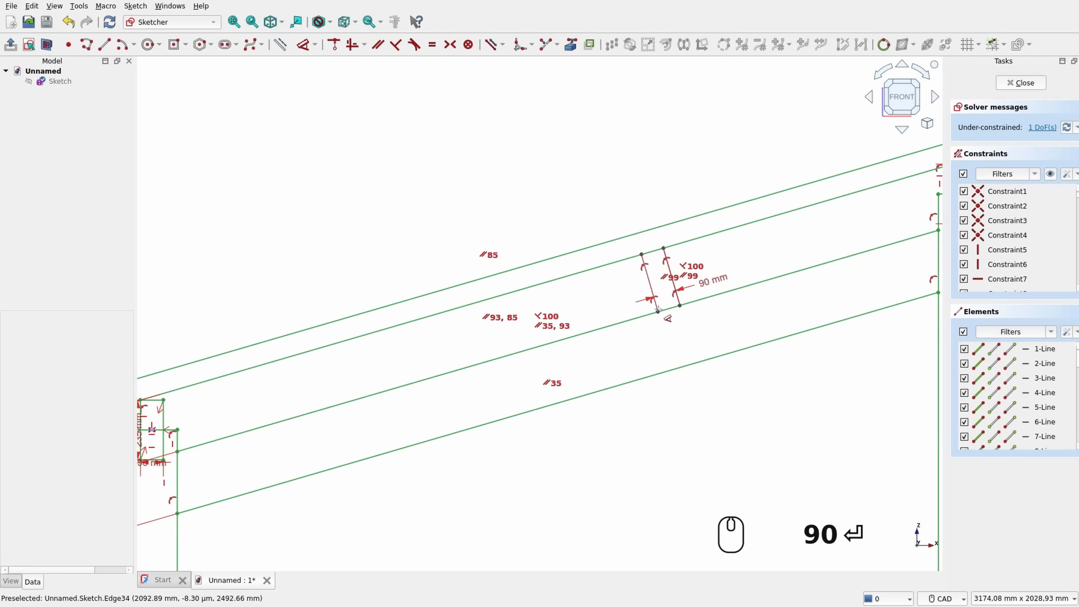
Step: Set the distance from the sloping beam's upper left corner to the lower end of the left cross line to 1500 mm
click(177, 452)
scroll(658, 319, up, 3)
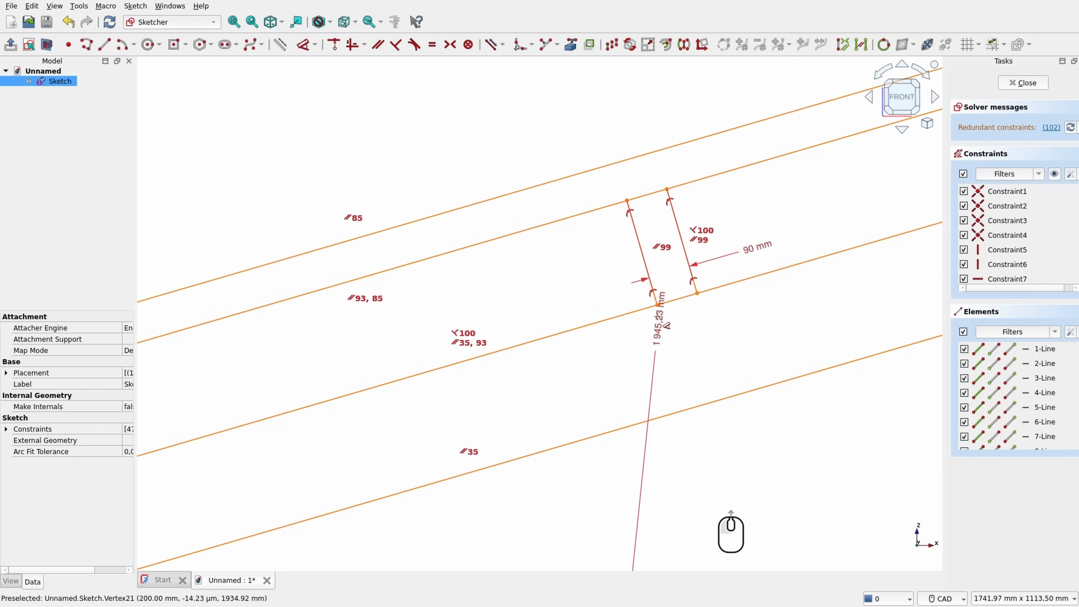
click(658, 306)
click(423, 406)
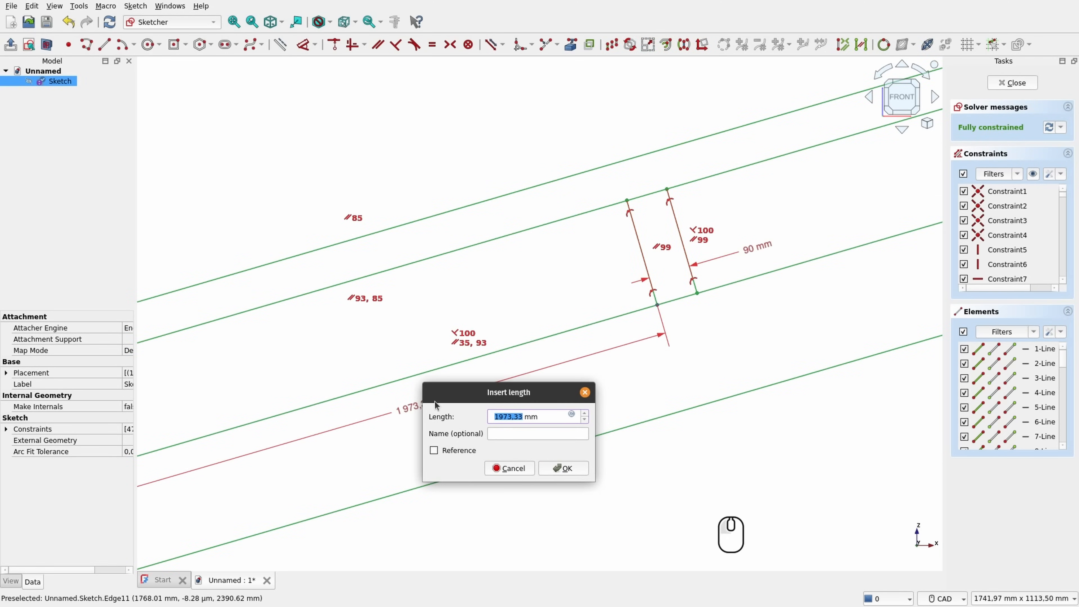
text(1 500)
key(Return)
scroll(499, 263, down, 3)
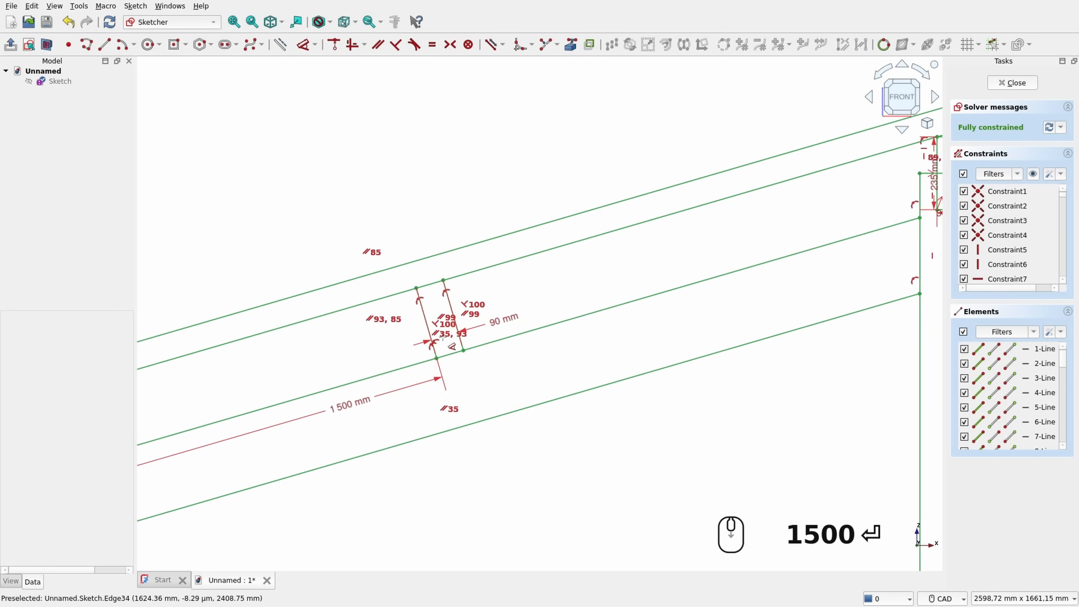
scroll(519, 264, down, 1)
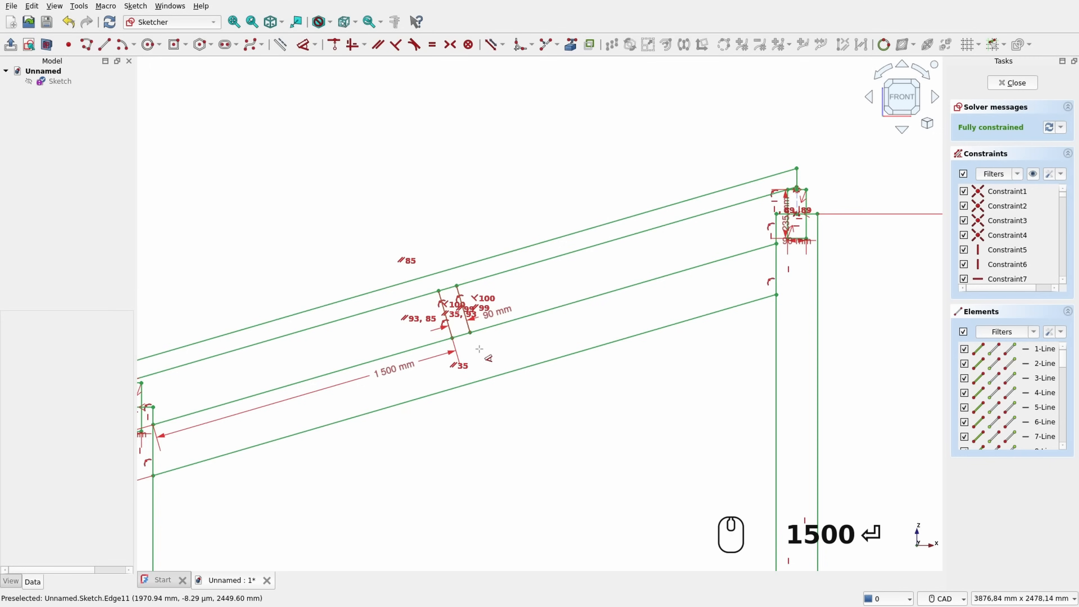
scroll(468, 361, up, 2)
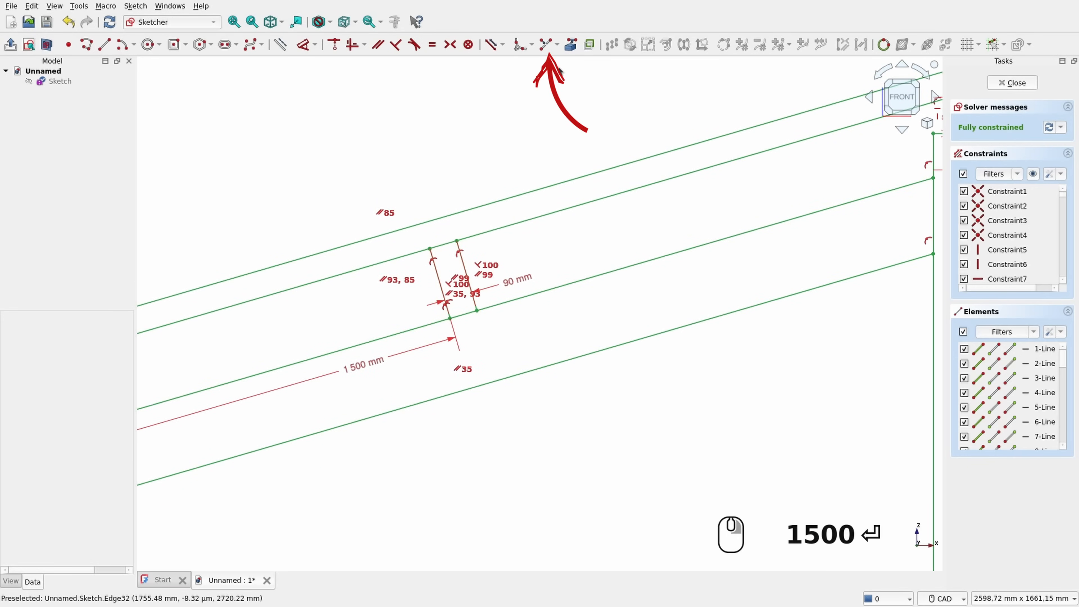
Step: Split the rafter's lower edge and the sloping beam's upper edge at two points each near the spacer's cross lines
click(546, 44)
scroll(442, 265, up, 4)
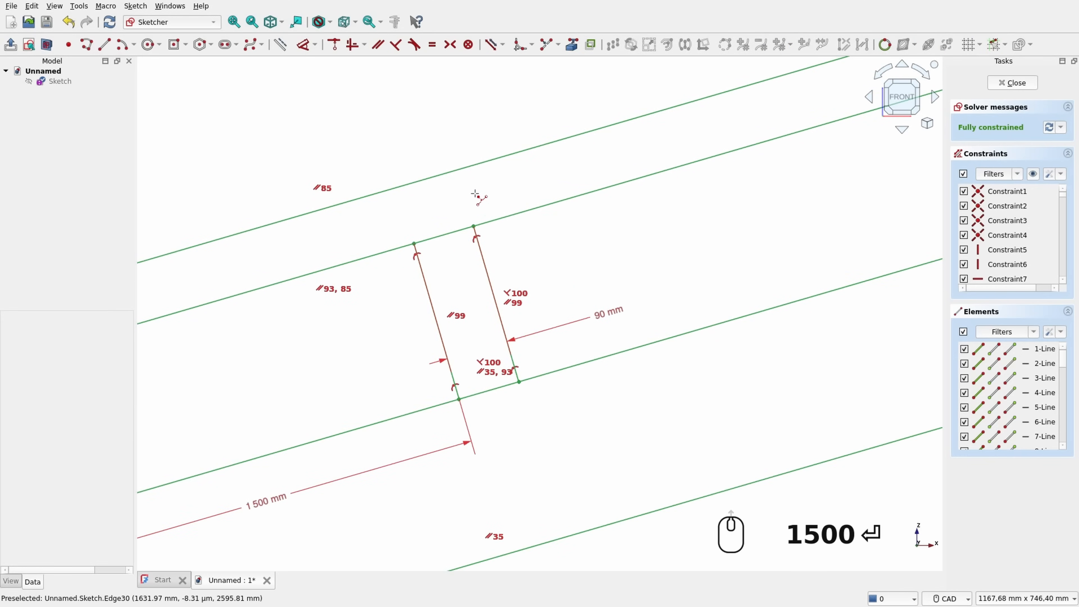
click(437, 238)
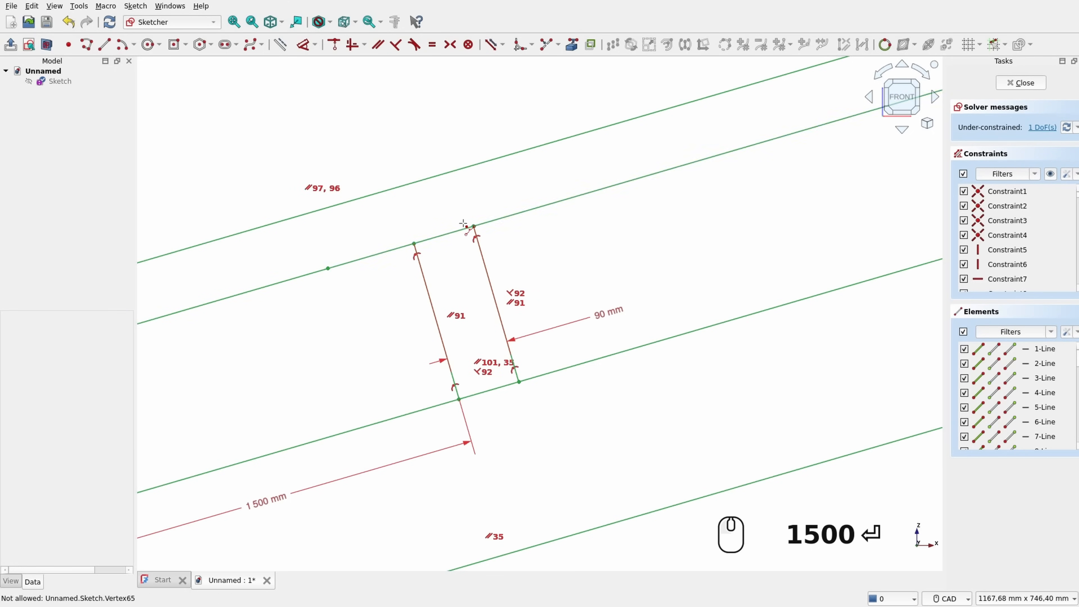
click(456, 233)
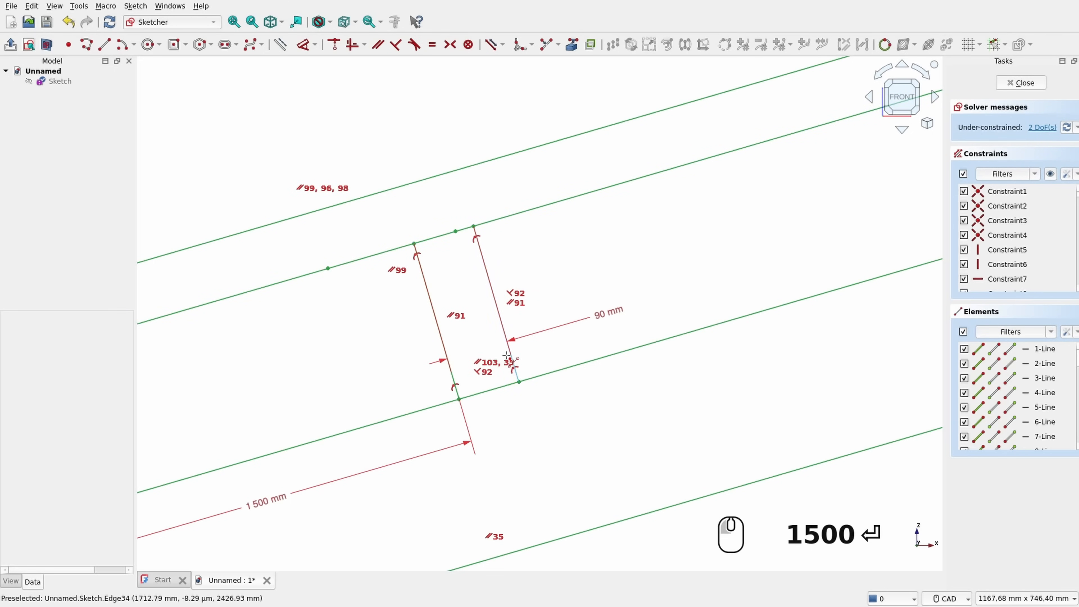
click(473, 397)
click(425, 409)
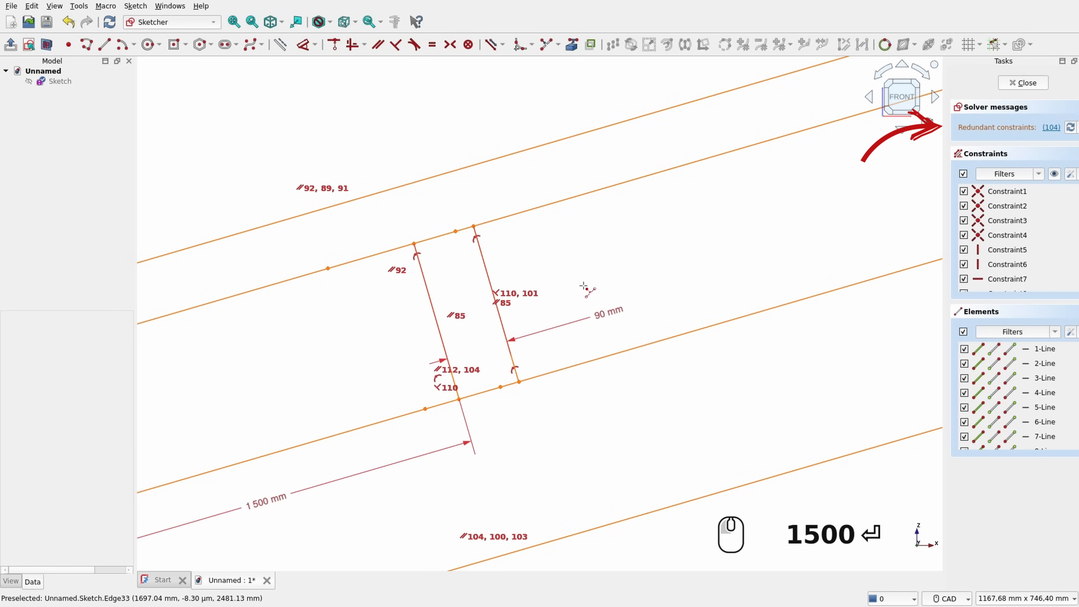
Step: Delete the two redundant parallel constraints, 104 and 111
click(1055, 129)
key(Delete)
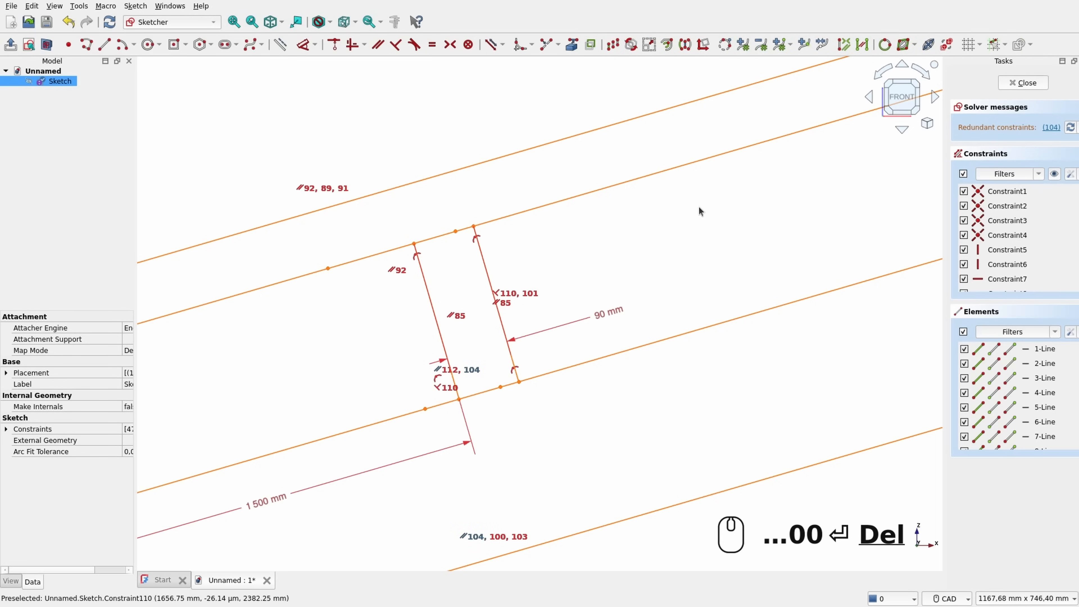
click(1050, 128)
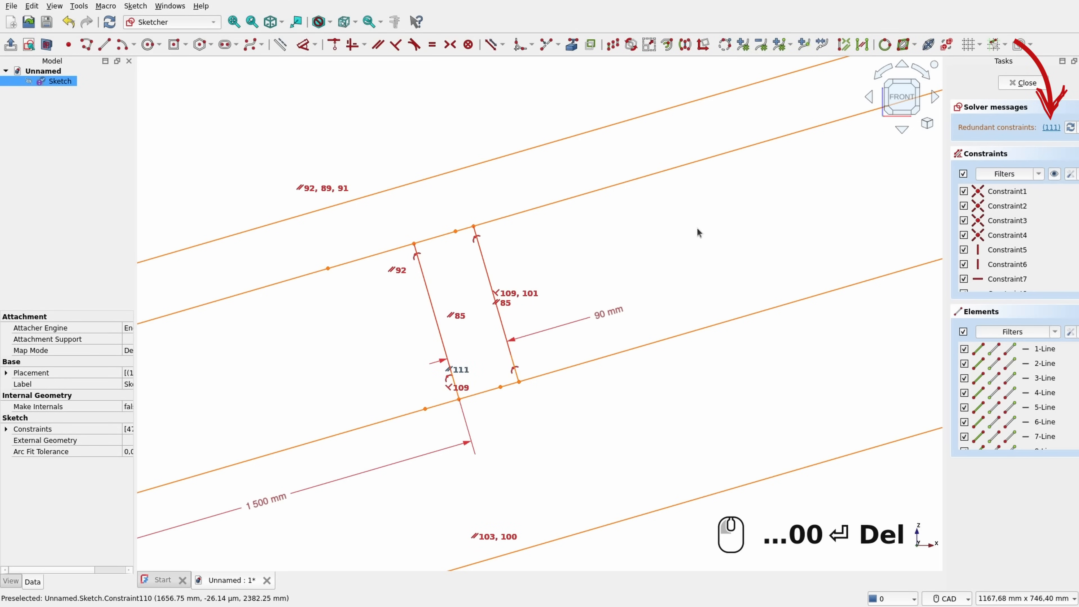
key(Delete)
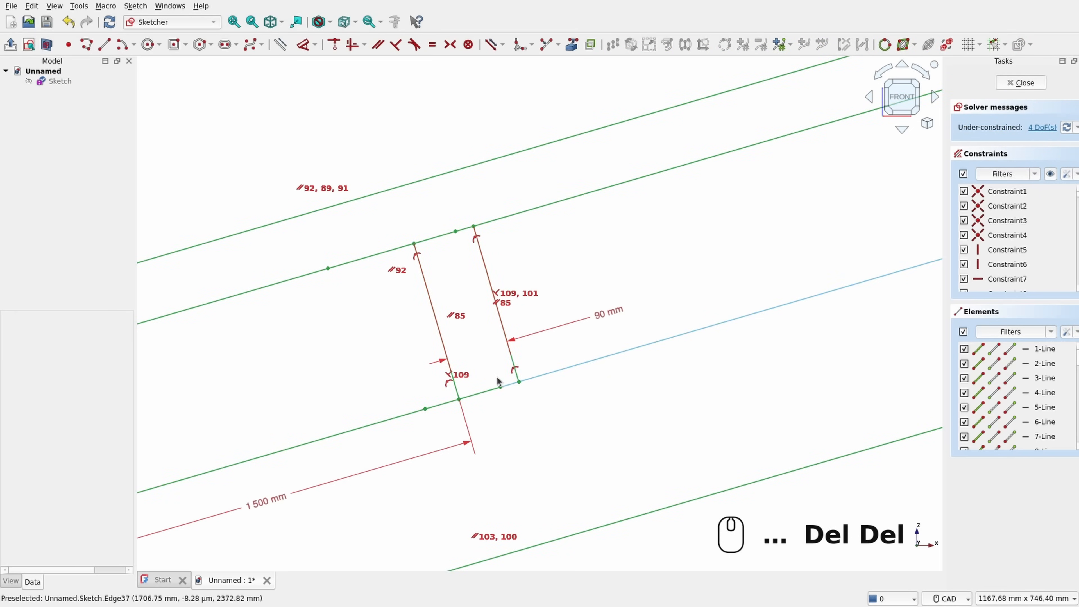
Step: Move the split points on the rafter's lower edge and the beam's upper edge between the two cross lines
scroll(506, 382, up, 2)
drag(512, 378, 506, 381)
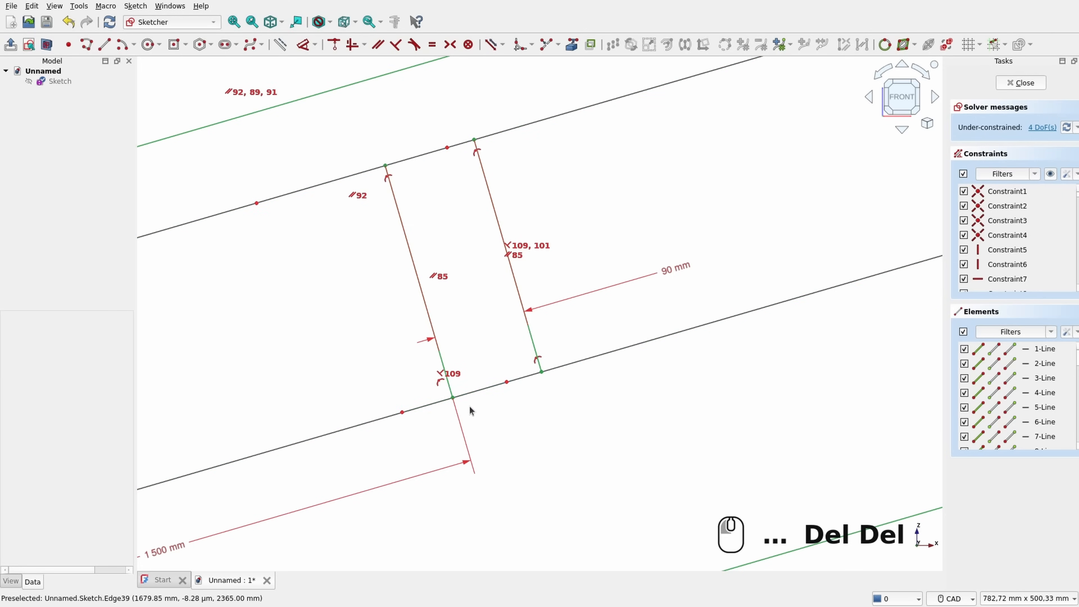
drag(401, 412, 470, 392)
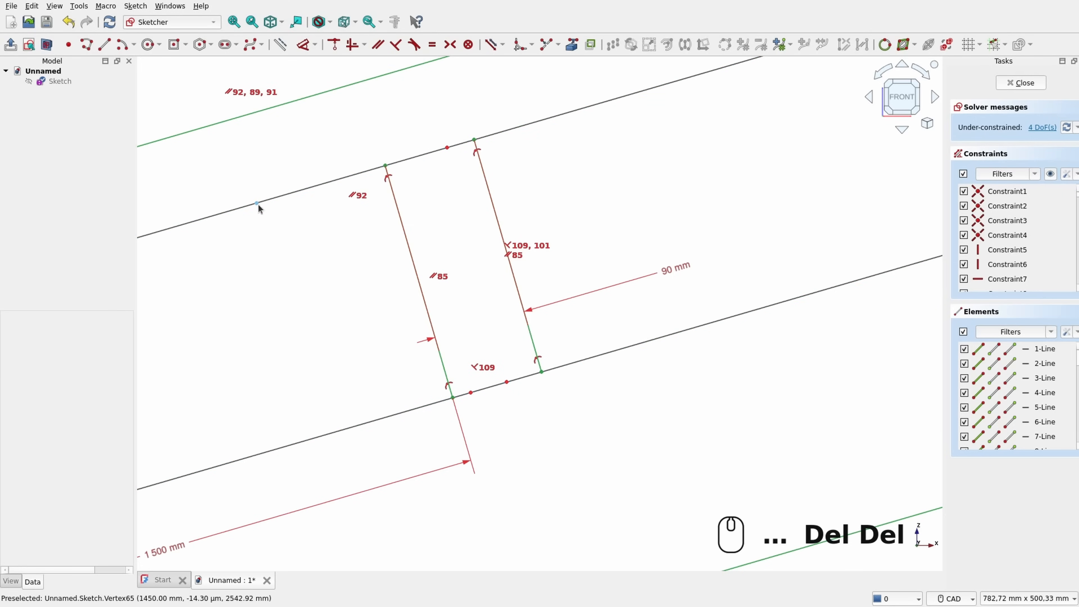
drag(257, 203, 418, 164)
Step: Attach the two split points on the rafter's lower edge to the left and right cross lines with coincident constraints
click(416, 158)
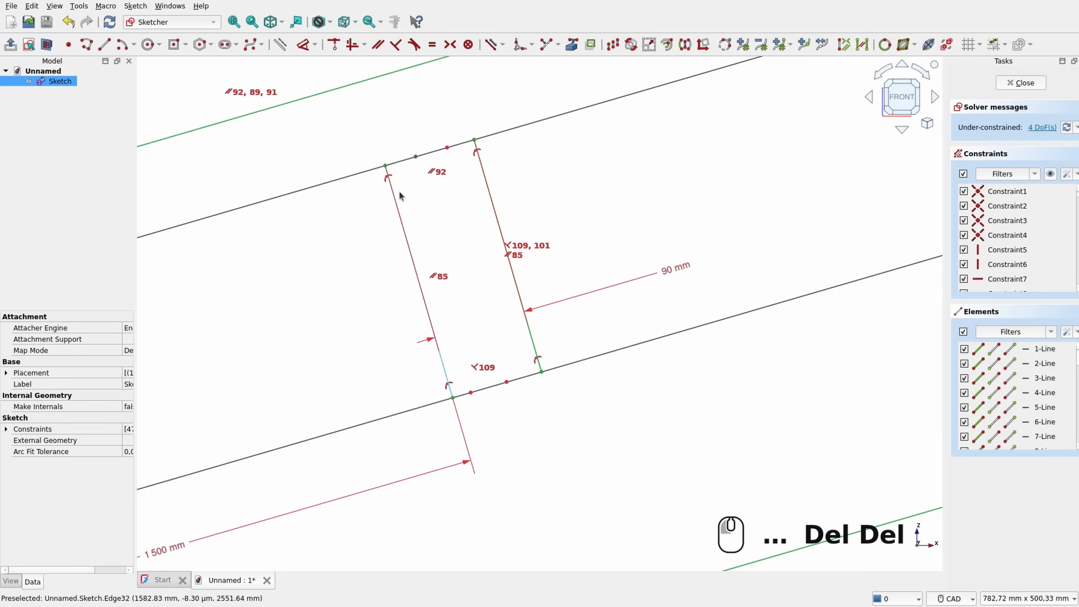
click(441, 364)
click(335, 45)
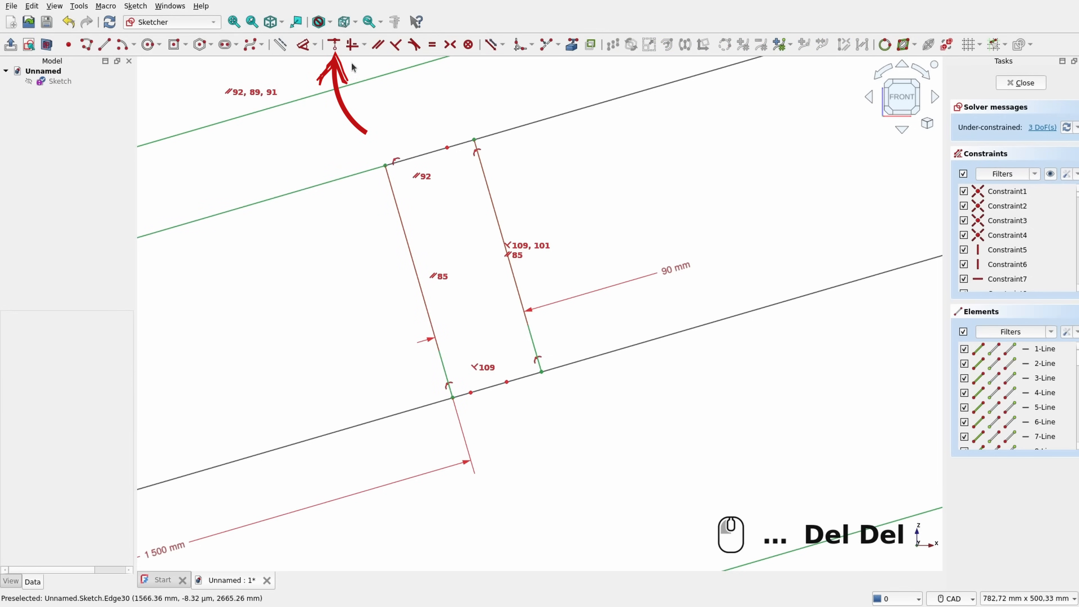
click(449, 149)
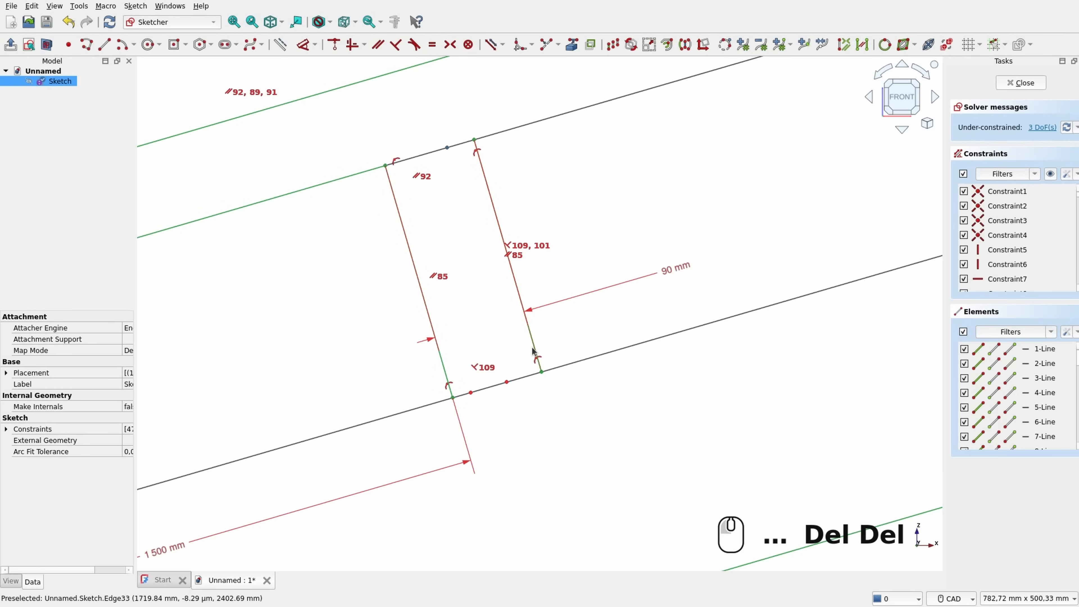
key(c)
Step: Attach the two split points on the sloping beam's upper edge to the right and left cross lines with coincident constraints
click(507, 382)
click(534, 349)
key(c)
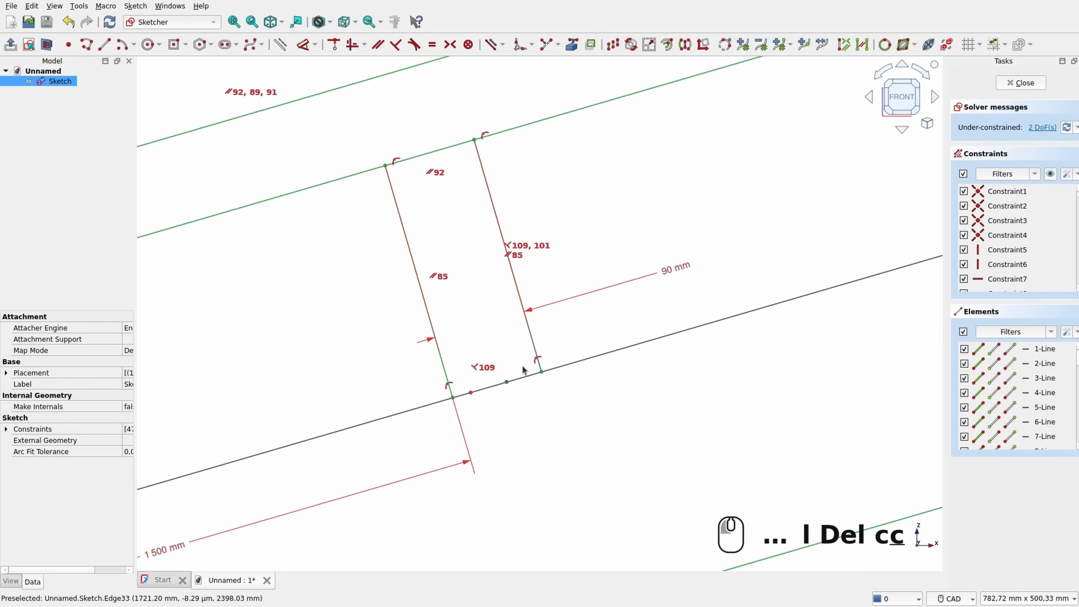
click(471, 392)
key(c)
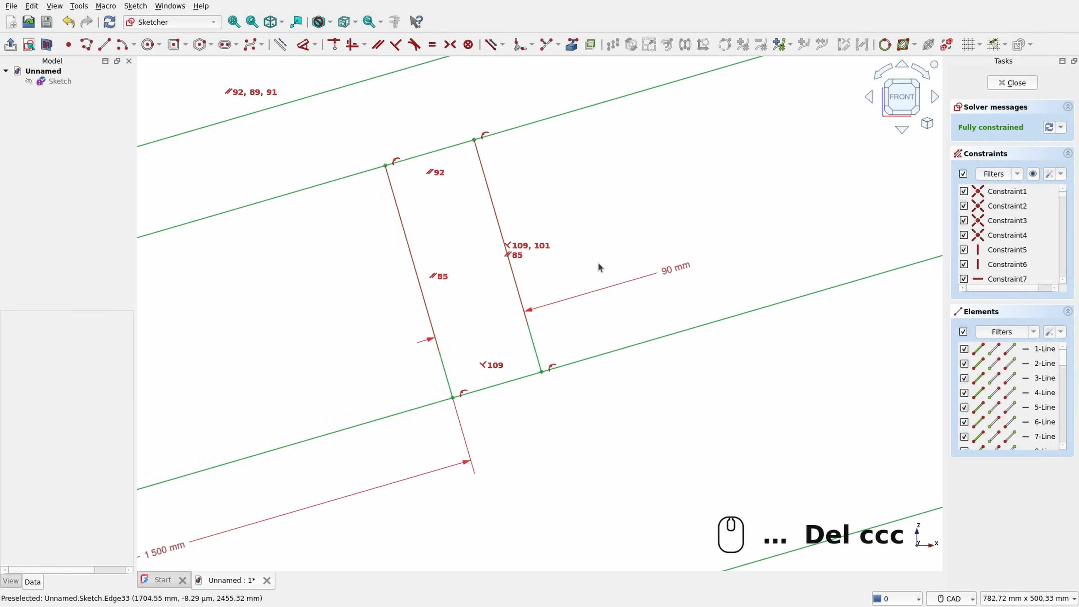
Step: Draw two diagonal brace lines from the left post's inner edge up to the sloping beam's lower edge
scroll(611, 271, down, 3)
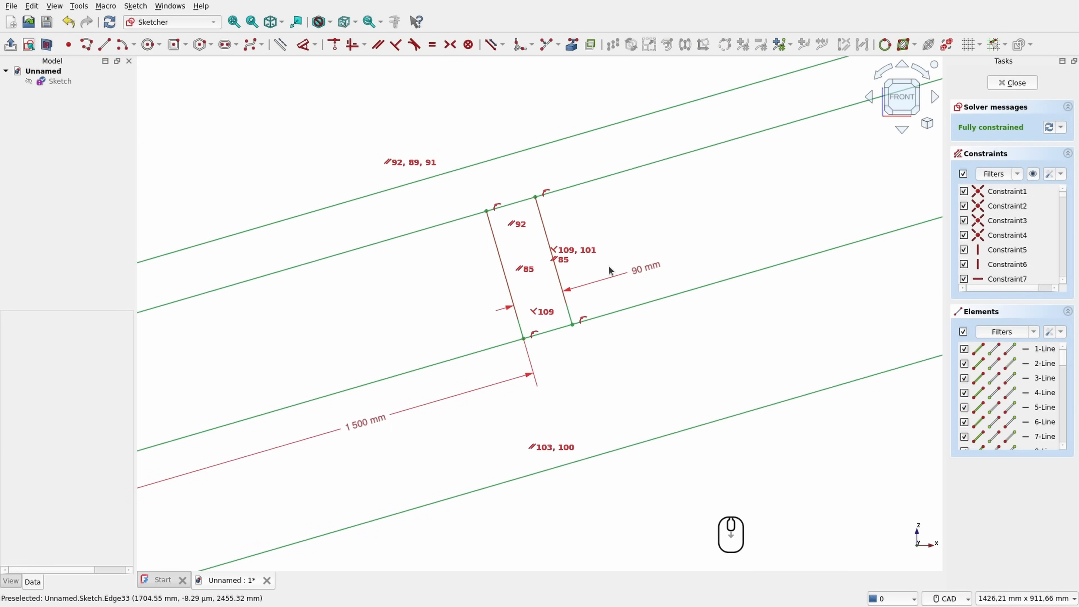
scroll(619, 241, down, 4)
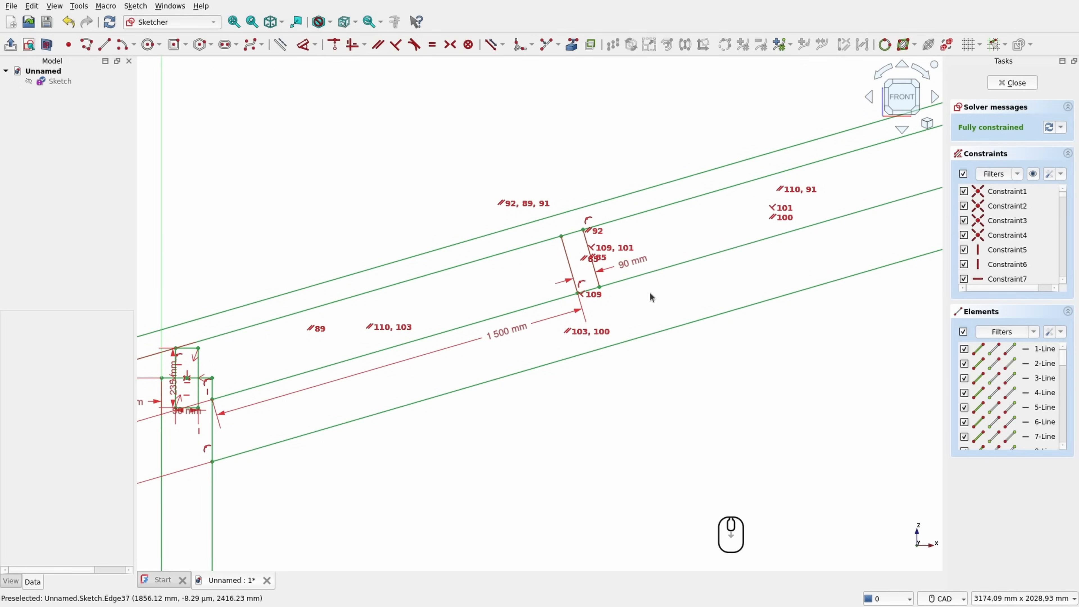
mouse_move(651, 296)
middle_down()
mouse_move(593, 241)
mouse_move(551, 305)
middle_up()
scroll(593, 240, down, 4)
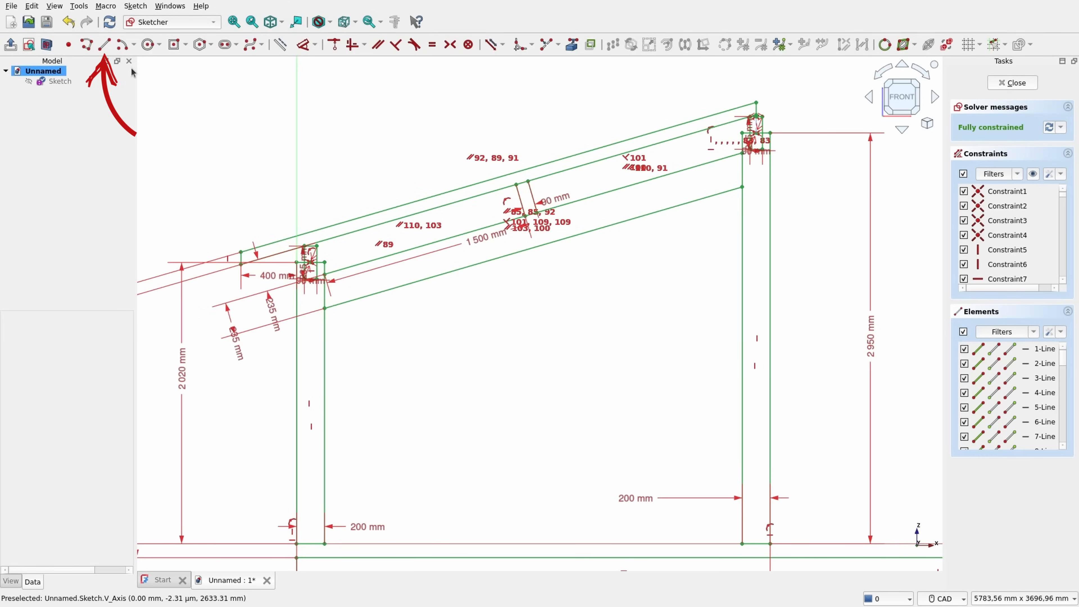
click(105, 46)
scroll(323, 342, up, 5)
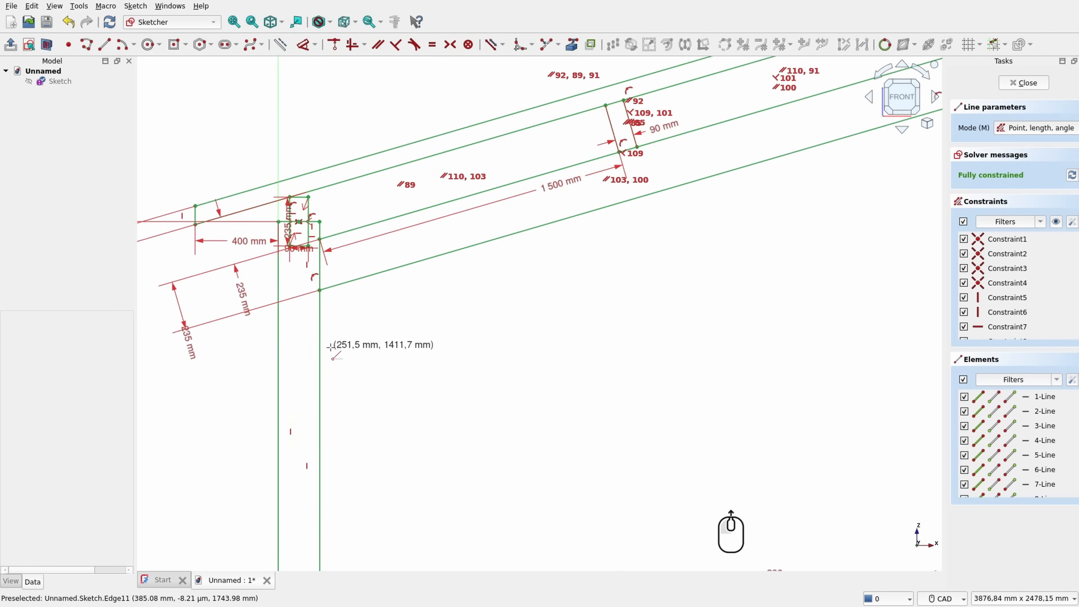
click(315, 347)
click(385, 240)
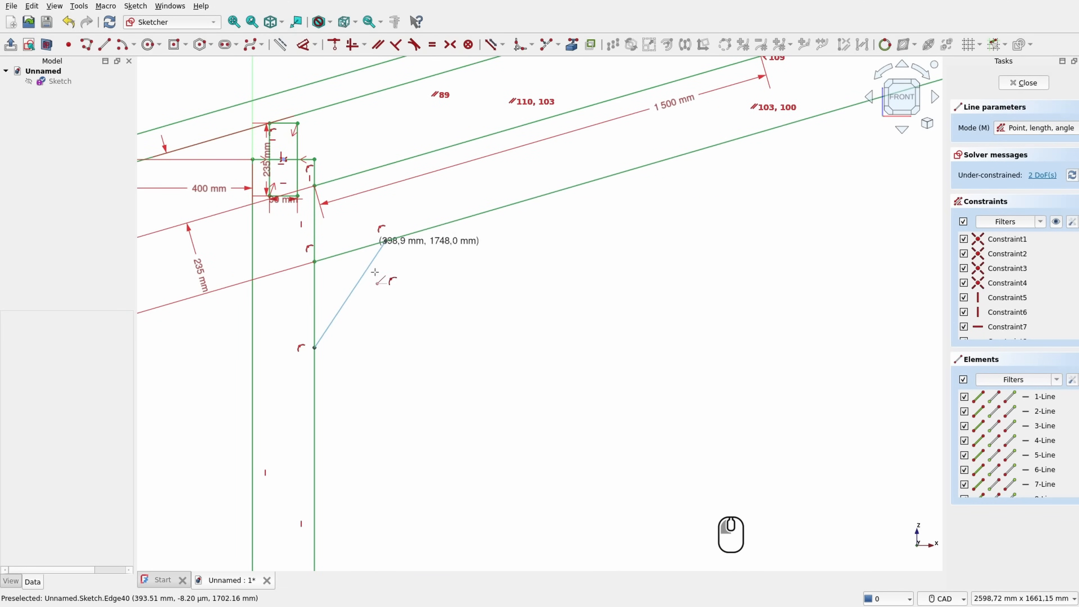
click(315, 398)
click(440, 227)
Step: Draw two diagonal brace lines from the sloping beam's lower edge down to the right post's inner edge
scroll(510, 313, down, 4)
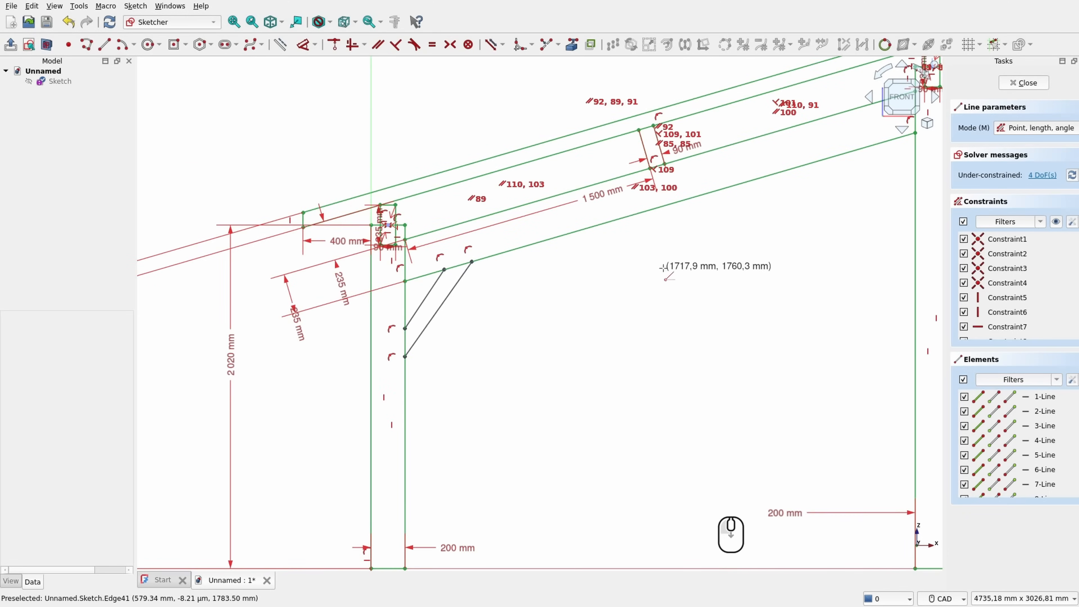
middle_drag(672, 267, 355, 313)
click(526, 210)
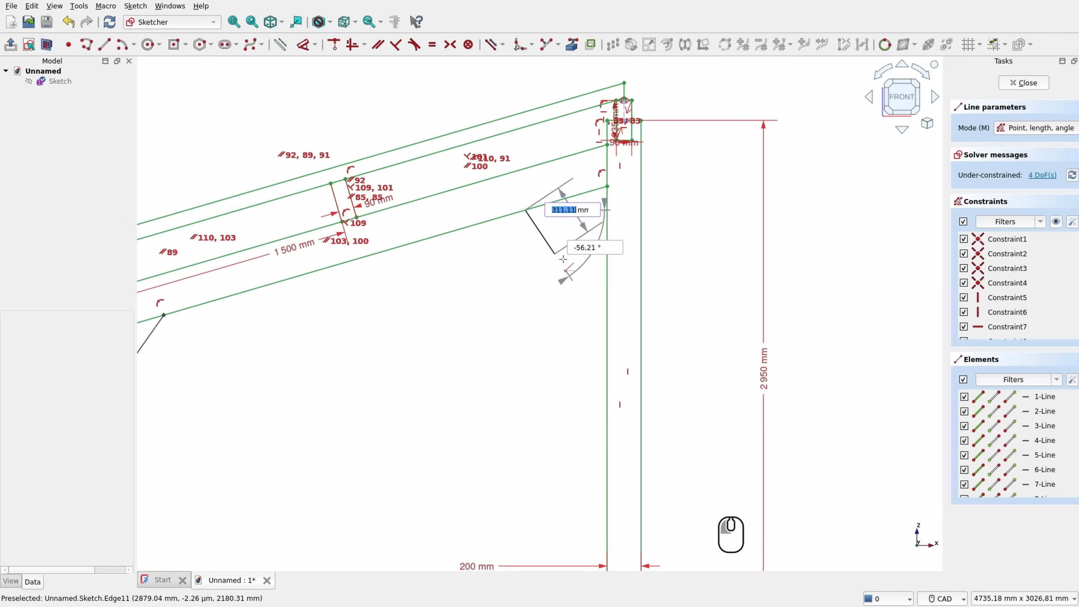
click(607, 286)
click(492, 220)
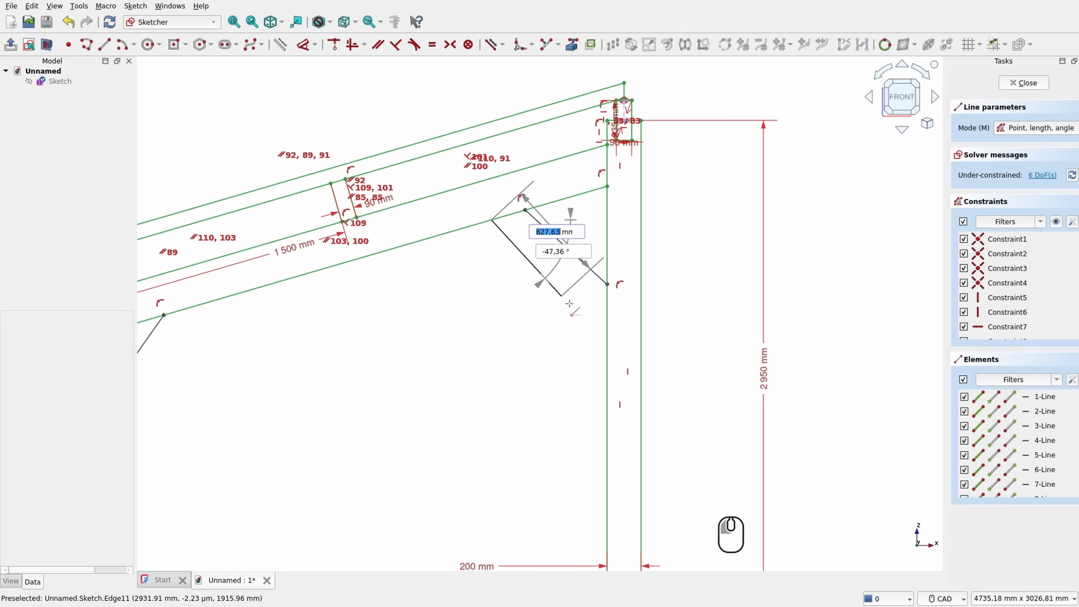
click(607, 319)
right_click(475, 301)
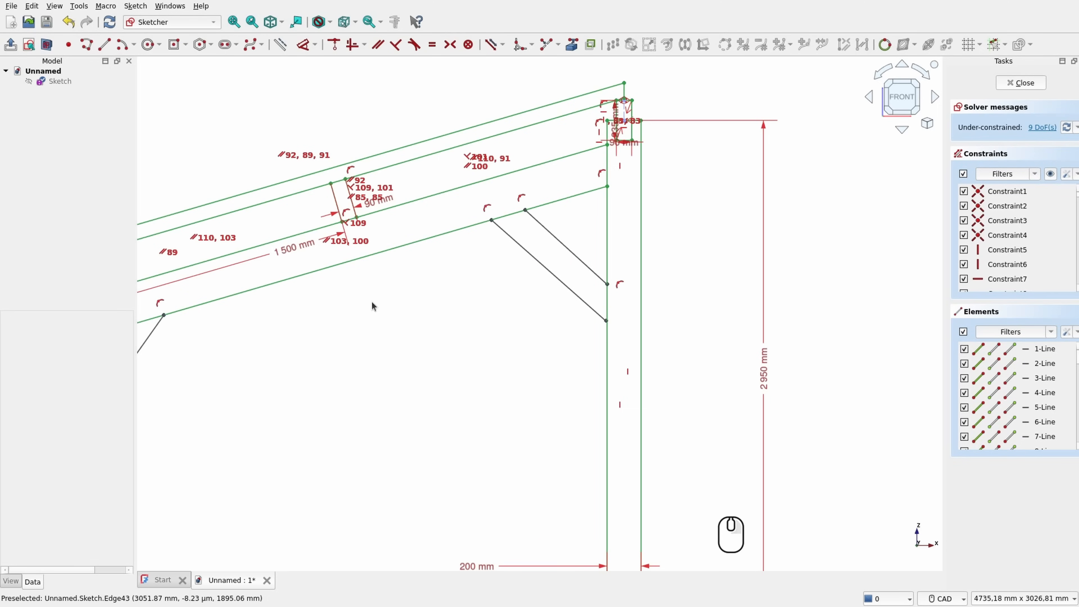
Step: Make the two left brace lines parallel to each other and the two right brace lines parallel to each other
middle_drag(407, 296, 543, 258)
click(278, 308)
click(265, 295)
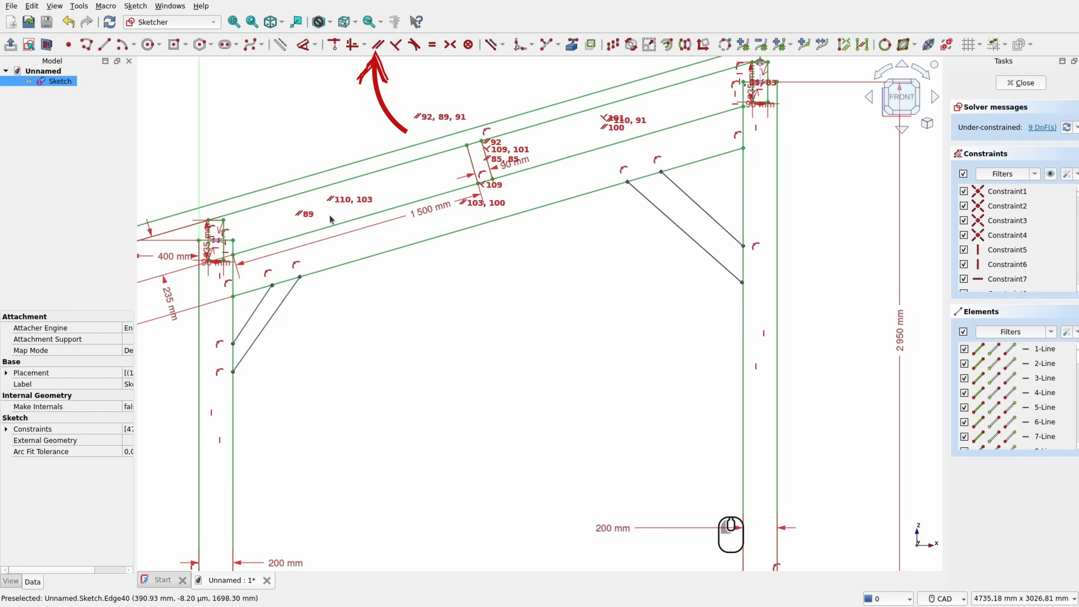
click(379, 46)
click(678, 194)
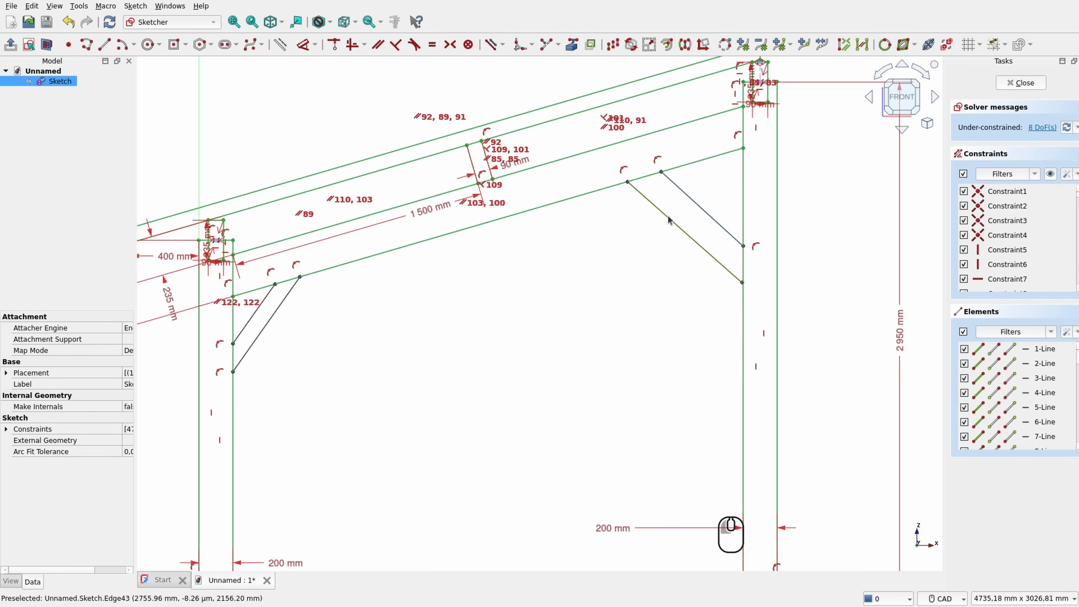
click(668, 215)
key(p)
Step: Split the right post's inner edge and the beam's lower edge at two points each between the right brace lines
scroll(731, 269, up, 1)
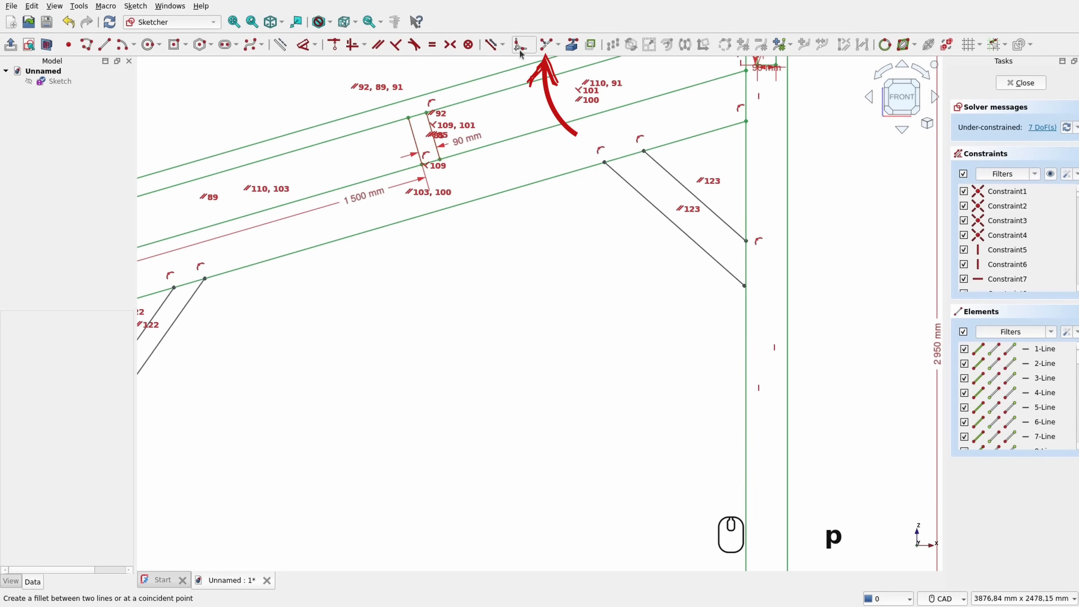
click(545, 44)
scroll(744, 246, up, 3)
click(744, 245)
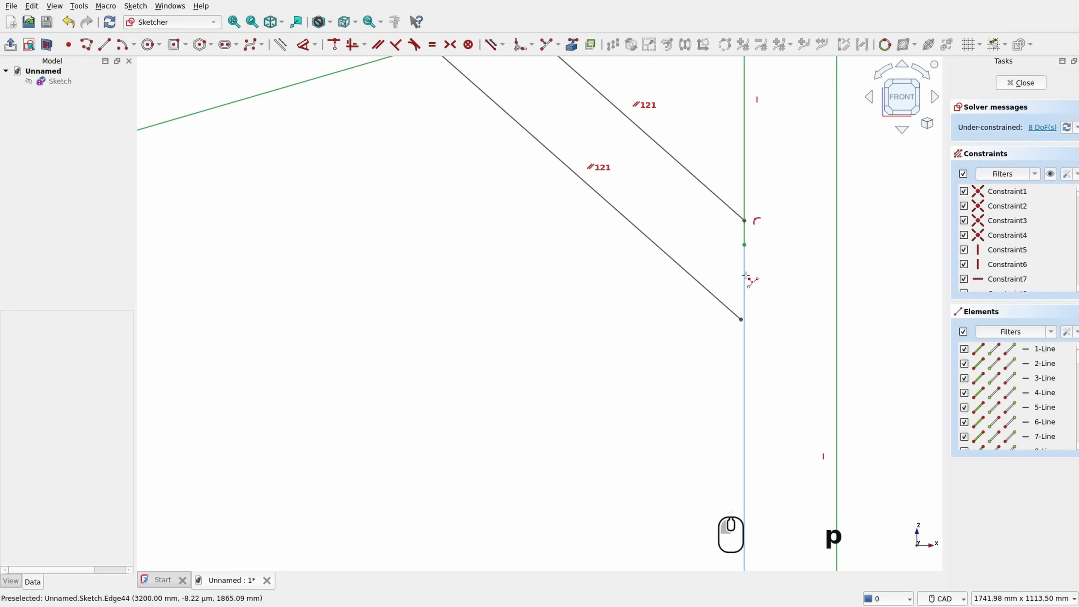
click(744, 277)
mouse_move(571, 172)
middle_down()
mouse_move(677, 349)
mouse_move(664, 330)
middle_up()
click(585, 174)
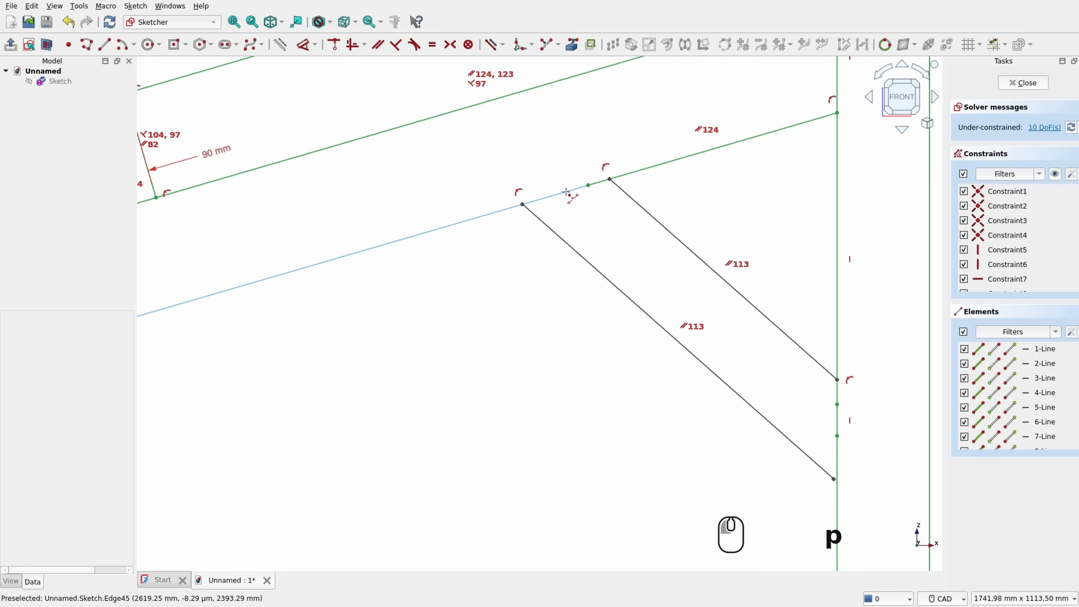
click(560, 193)
Step: Split the beam's lower edge and the left post's inner edge at two points each between the left brace lines
middle_drag(387, 320, 612, 251)
scroll(612, 251, down, 3)
middle_drag(429, 296, 656, 226)
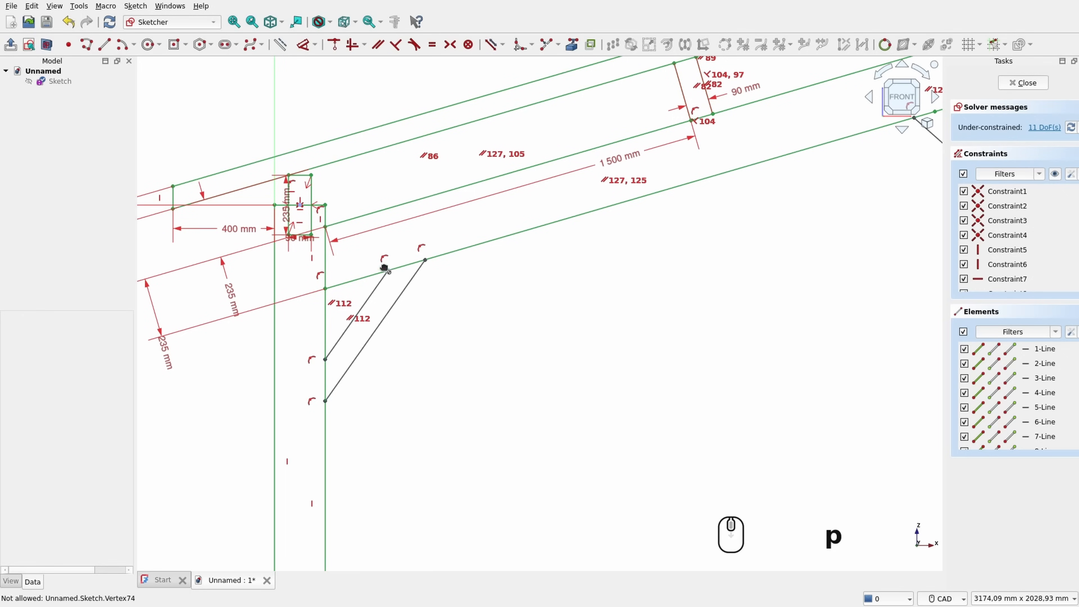
click(402, 266)
click(411, 264)
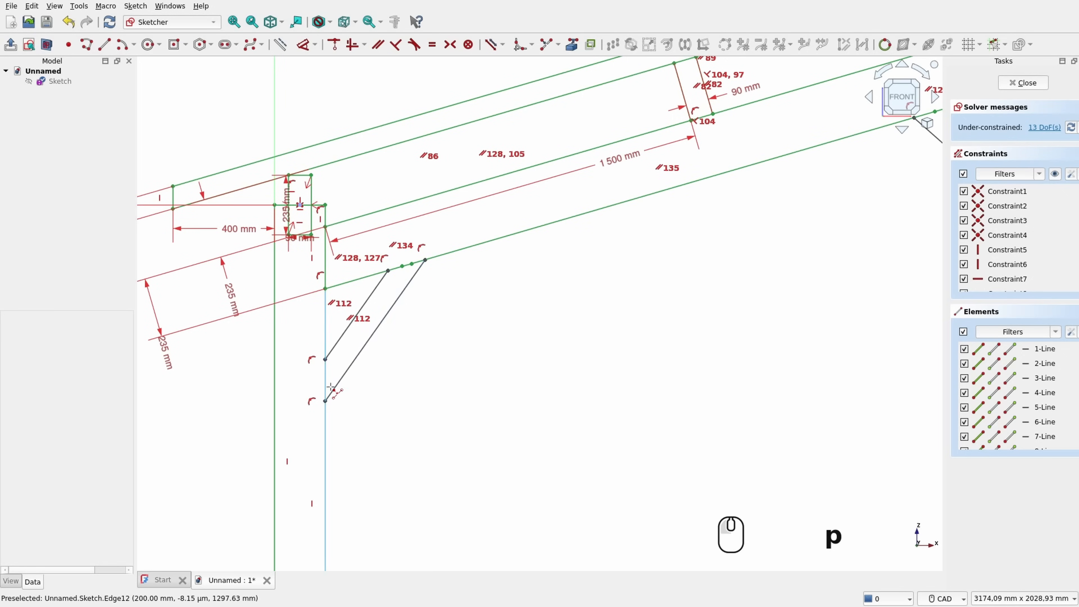
scroll(323, 374, up, 2)
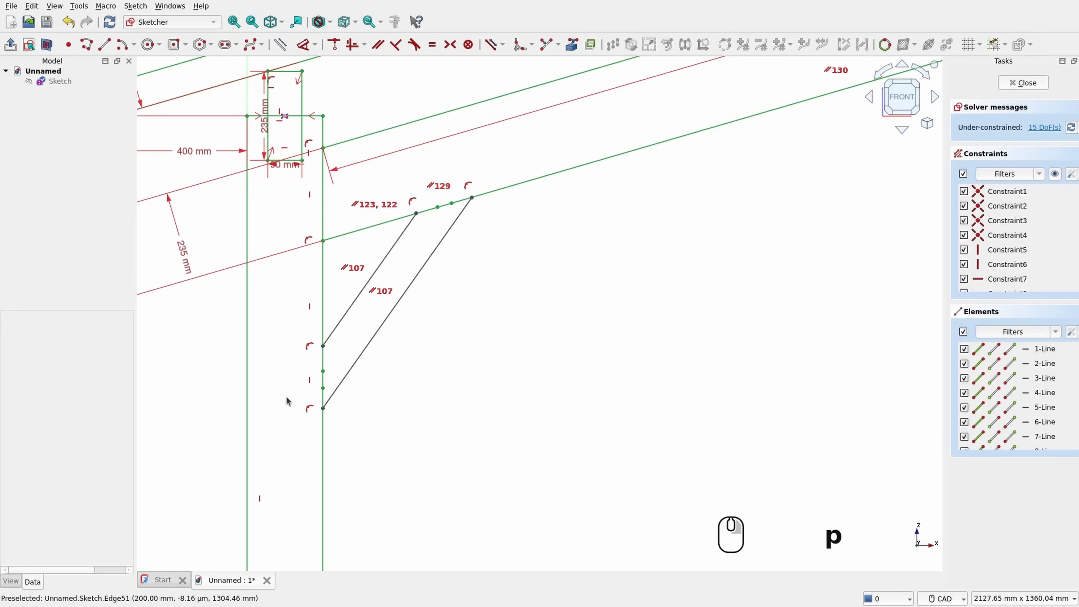
Step: Make the left brace line ends coincident with the split points on the left post's inner edge and the beam's lower edge
click(323, 375)
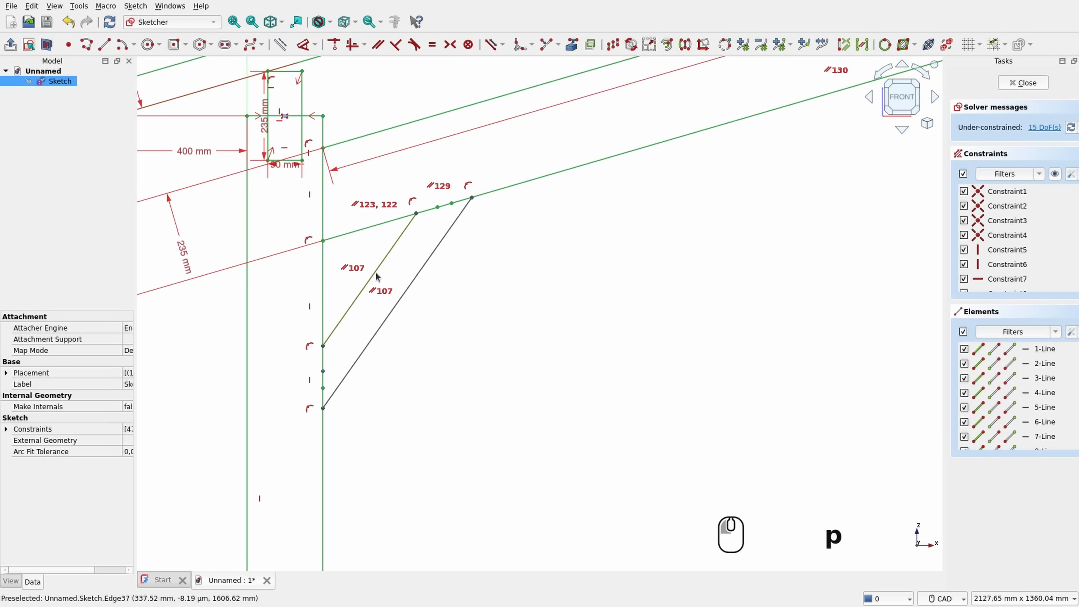
click(353, 376)
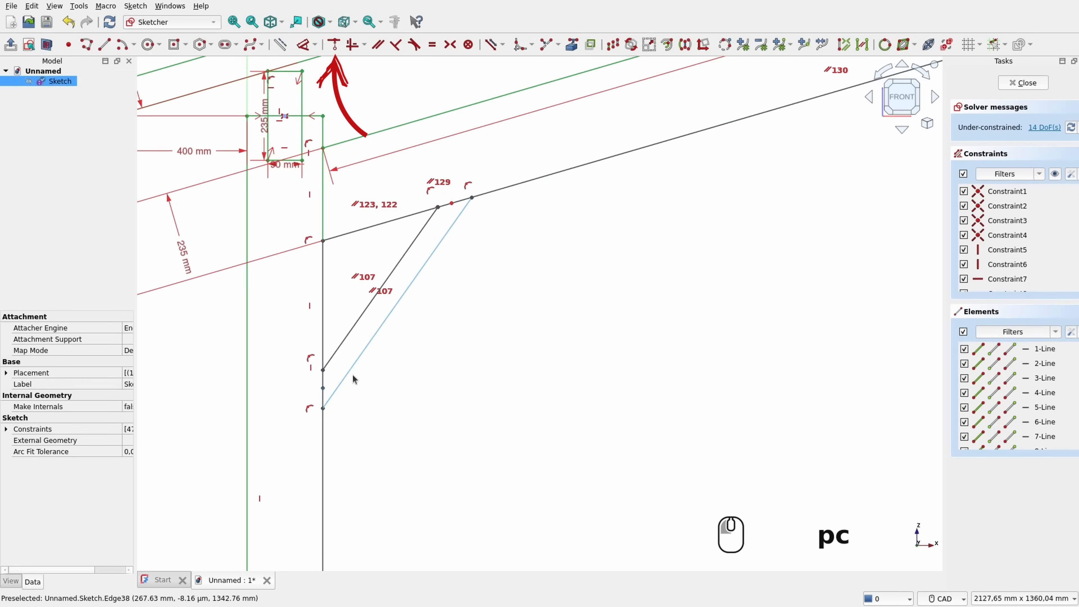
click(453, 205)
key(c)
scroll(441, 213, up, 4)
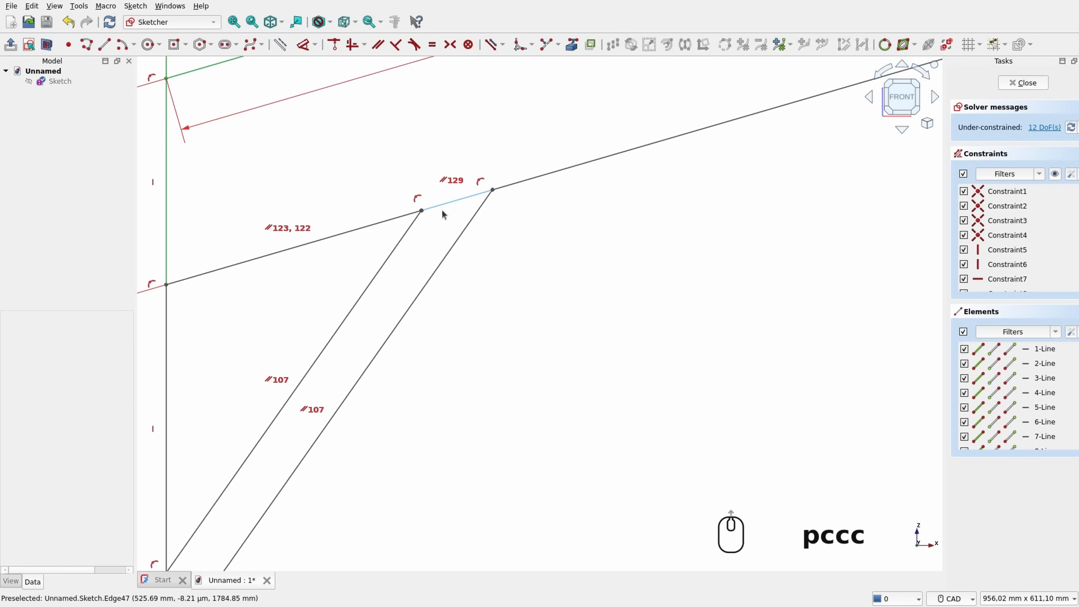
scroll(442, 211, up, 2)
drag(408, 210, 384, 217)
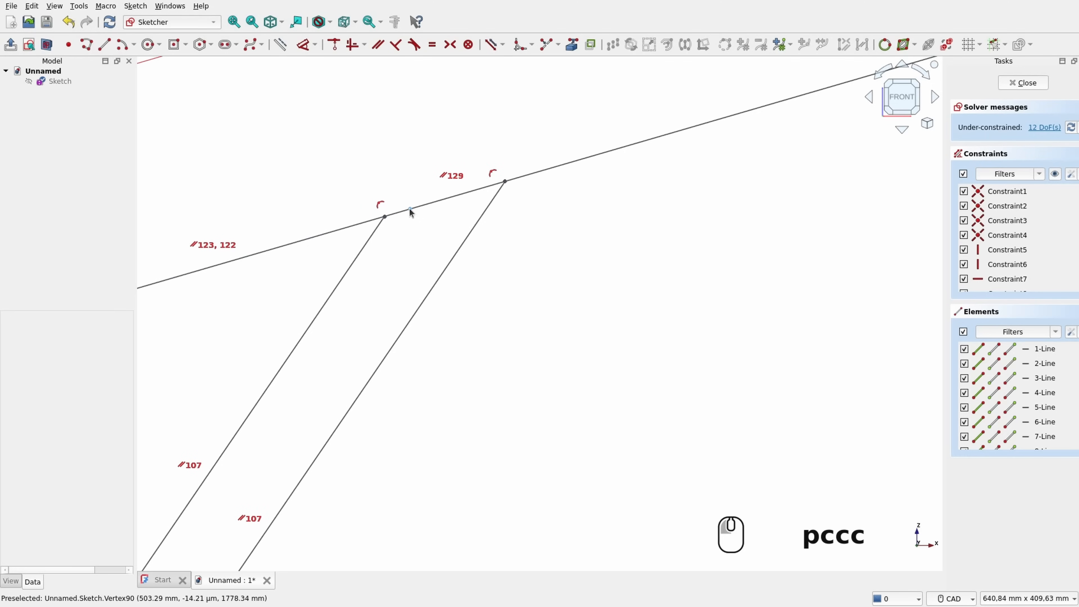
click(410, 209)
click(364, 249)
key(c)
Step: Make the upper ends of the right brace lines coincident with the split points on the beam's lower edge
scroll(508, 253, down, 6)
middle_drag(601, 284, 320, 313)
scroll(609, 276, down, 1)
click(663, 143)
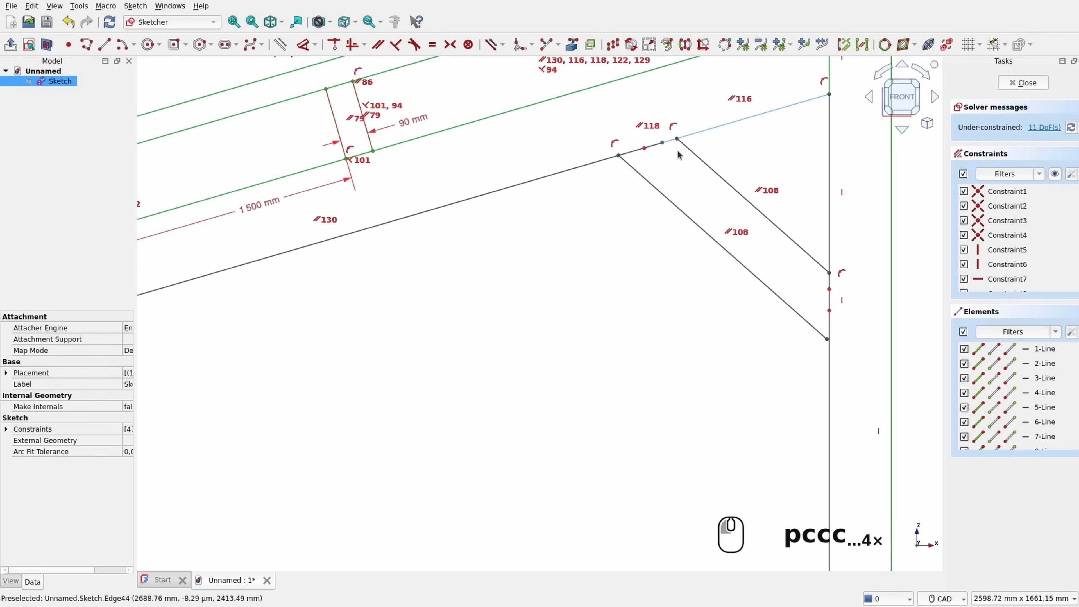
click(677, 139)
key(c)
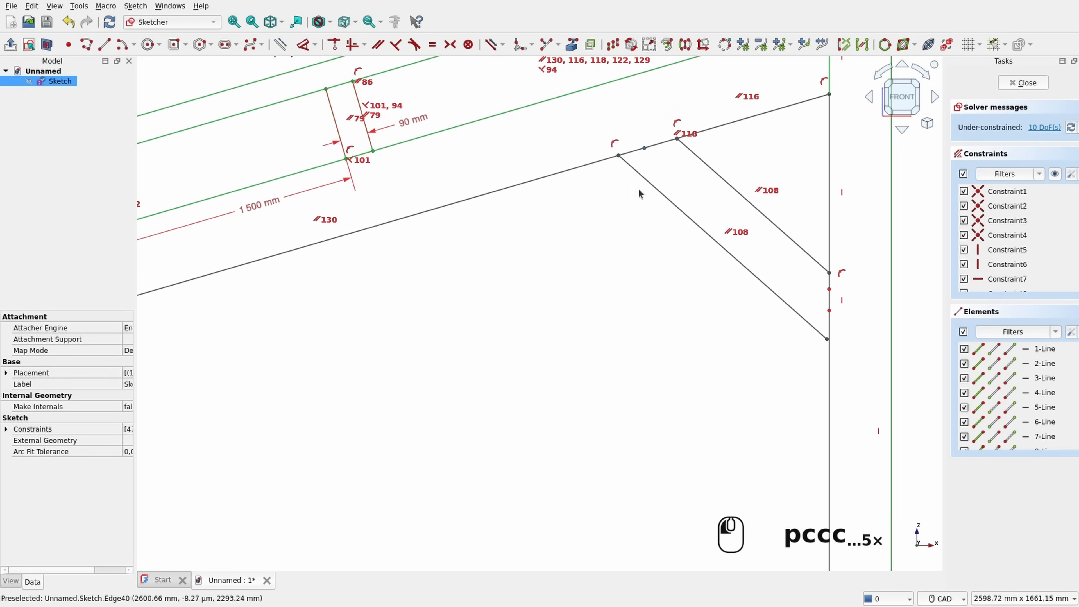
key(c)
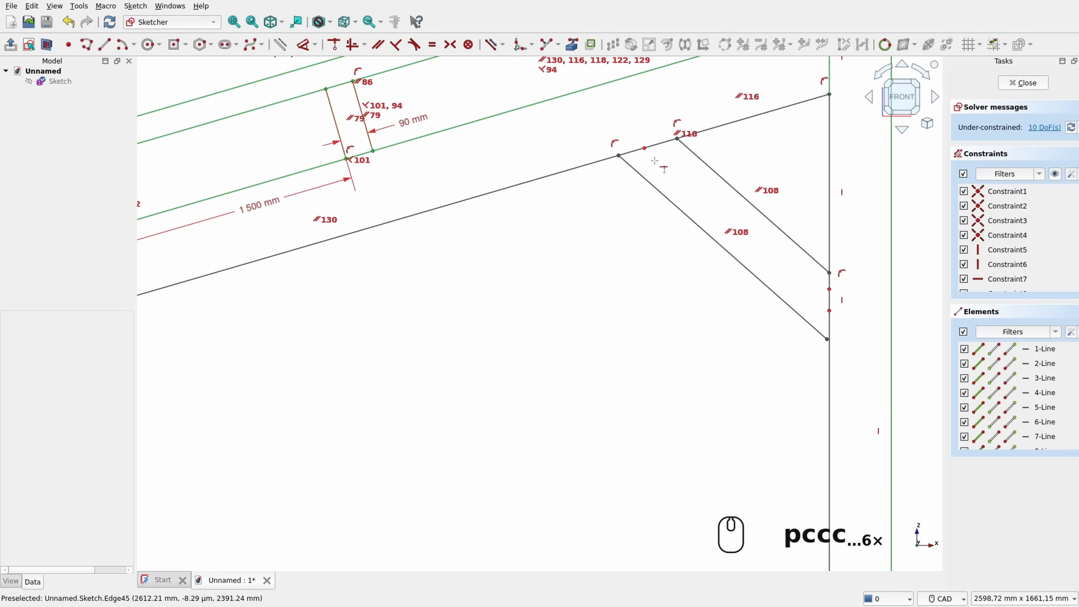
click(644, 151)
click(644, 178)
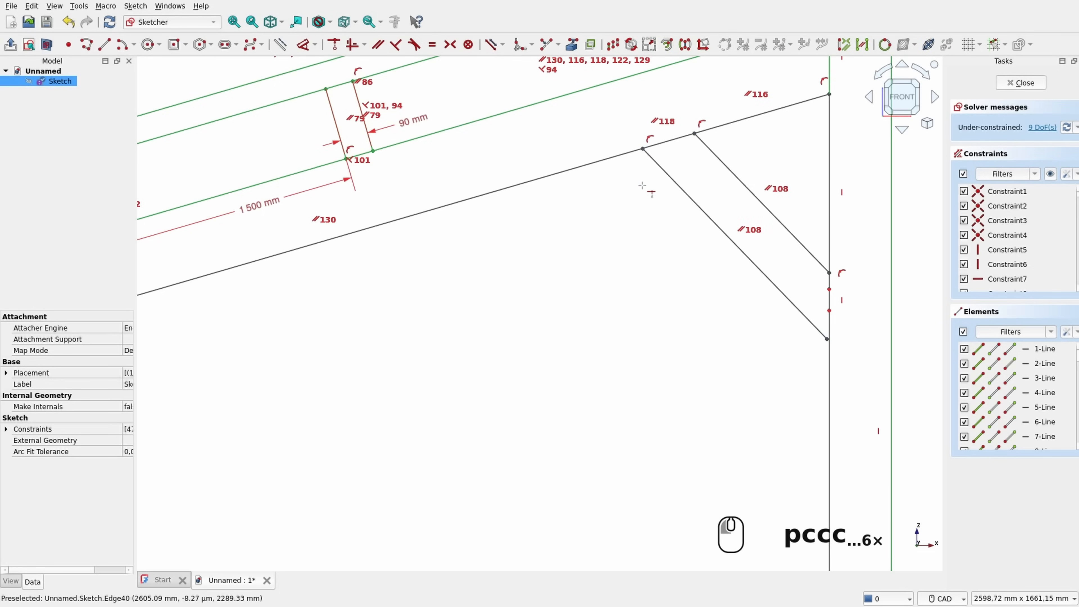
Step: Make the lower ends of the right brace lines coincident with the split points on the right post's inner edge
scroll(704, 261, down, 2)
scroll(820, 295, up, 3)
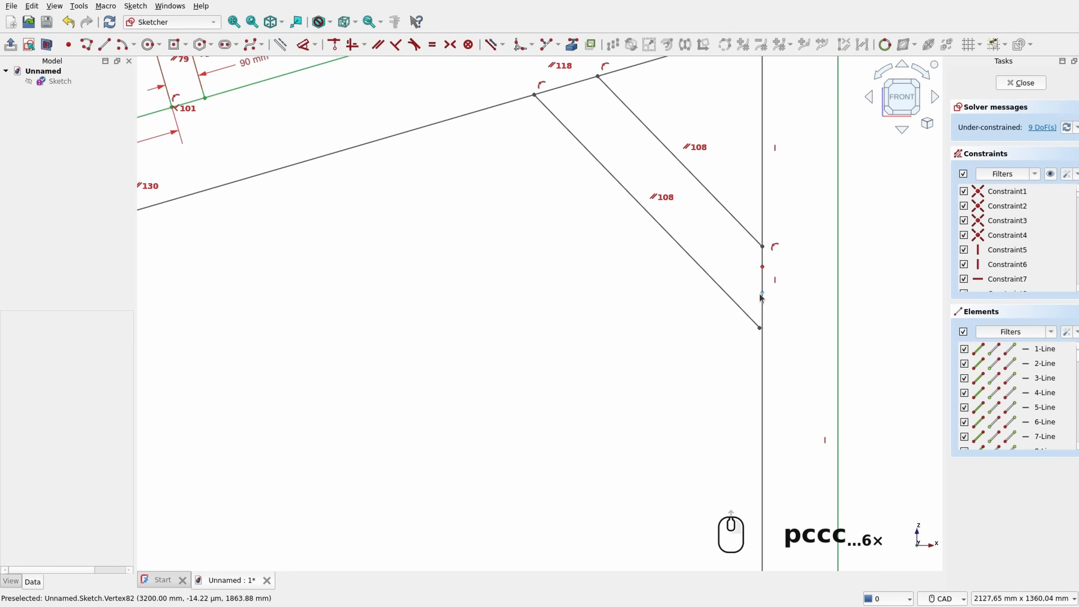
click(762, 292)
click(735, 300)
key(c)
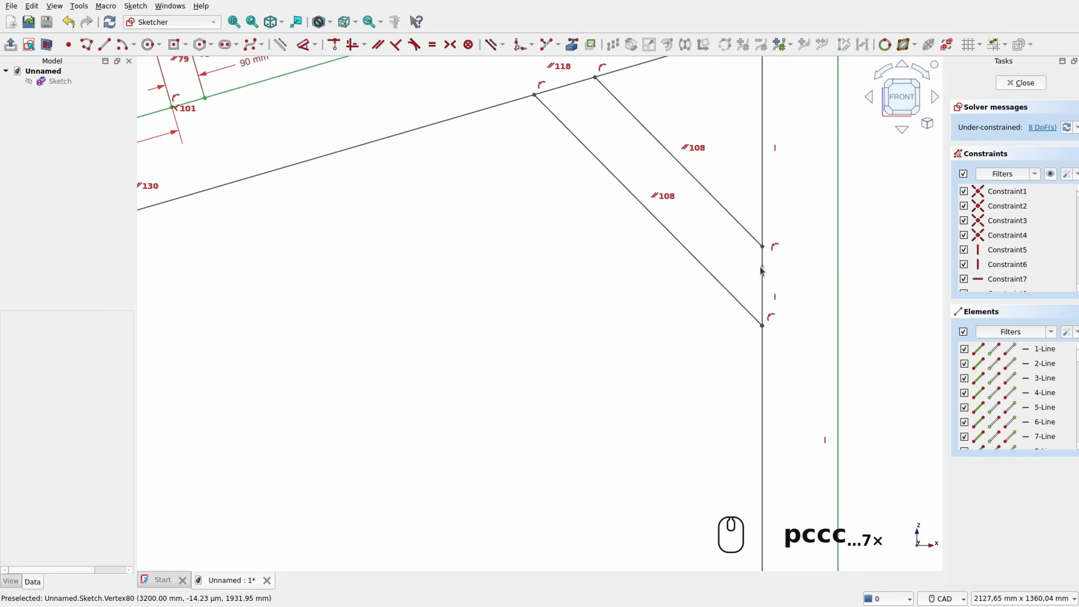
click(758, 243)
key(c)
Step: Dimension the distance between the two right brace lines as 140 mm
scroll(609, 288, down, 4)
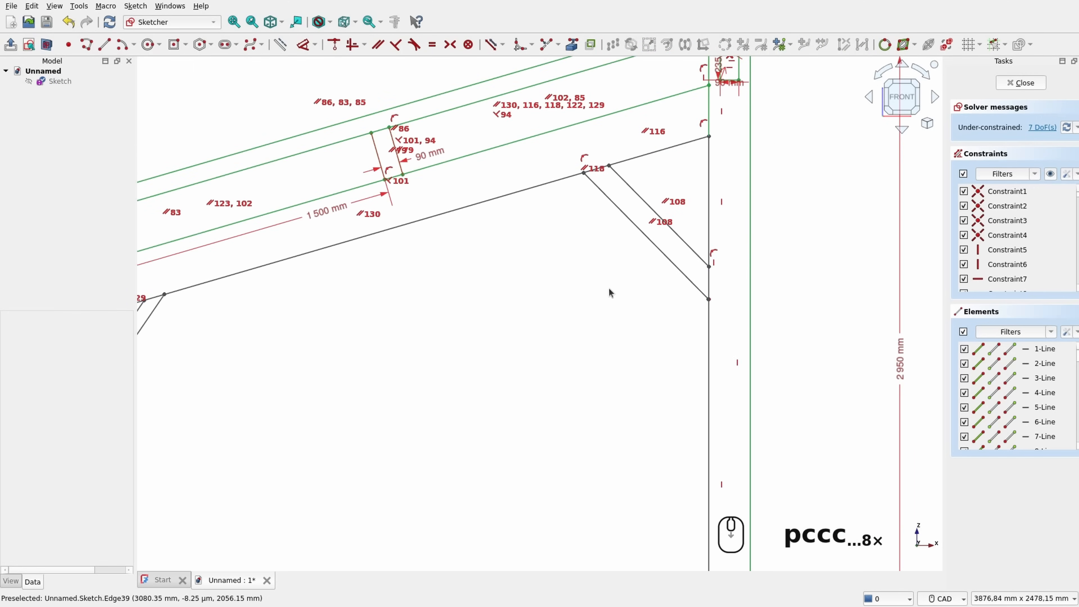
middle_drag(441, 248, 446, 241)
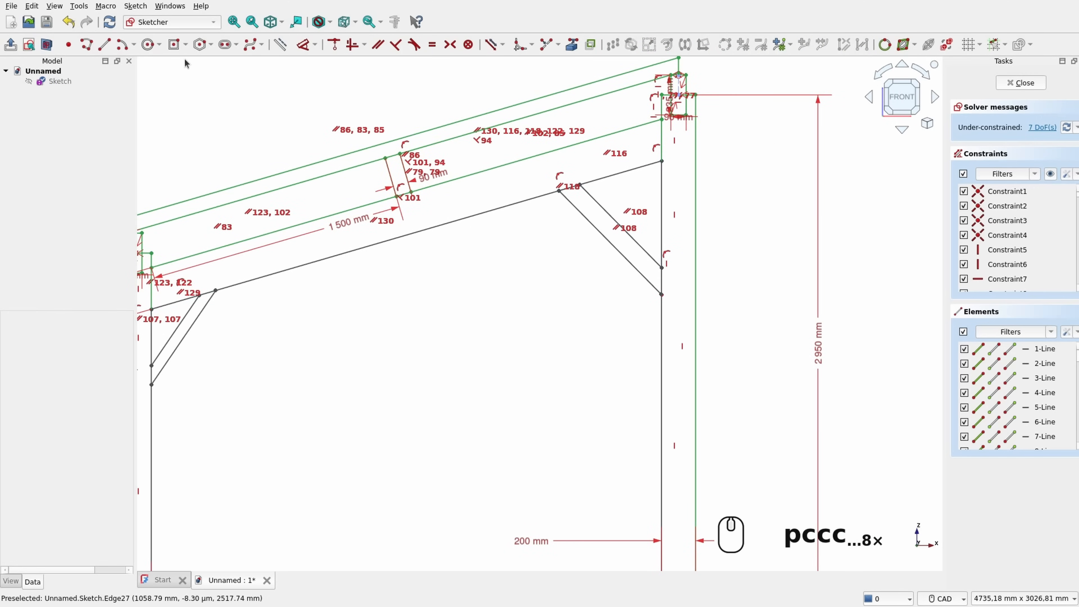
click(303, 44)
scroll(610, 237, up, 4)
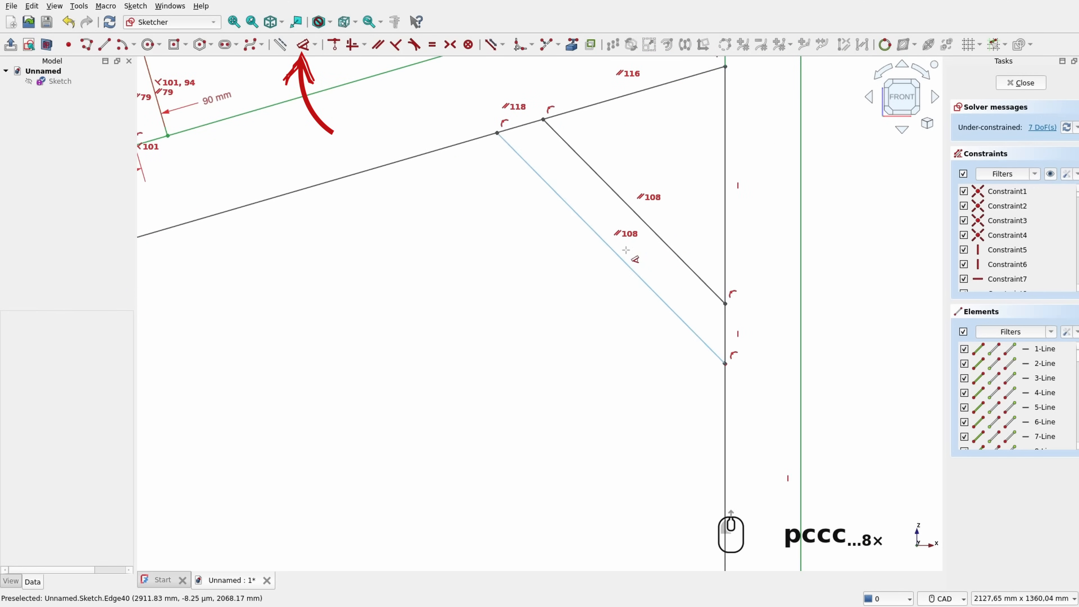
click(624, 204)
click(595, 229)
click(517, 279)
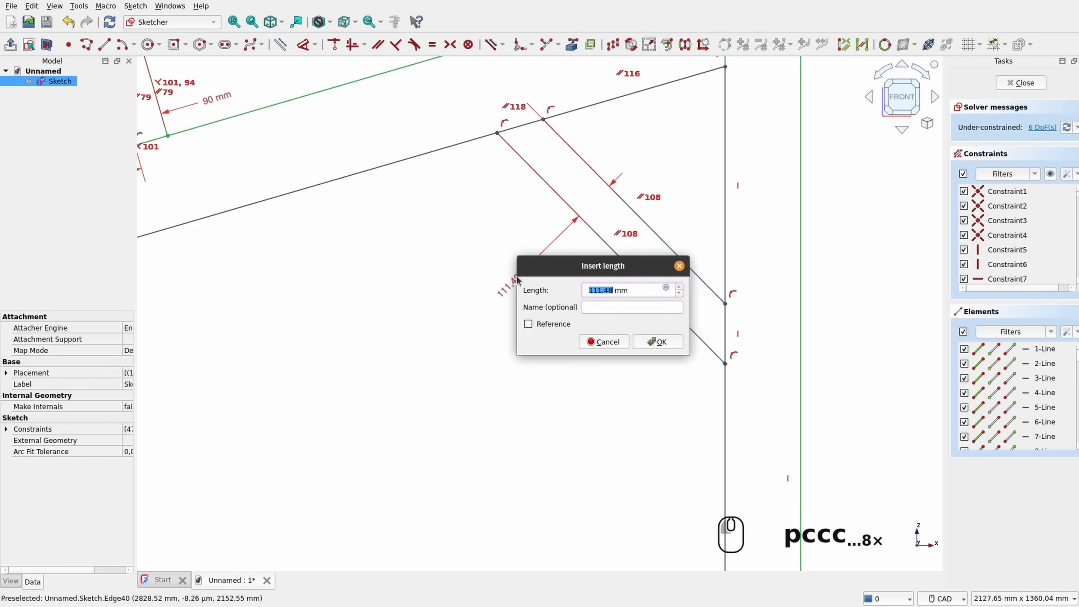
text(140)
key(Return)
Step: Dimension the distance between the two left brace lines as 140 mm
scroll(473, 373, down, 3)
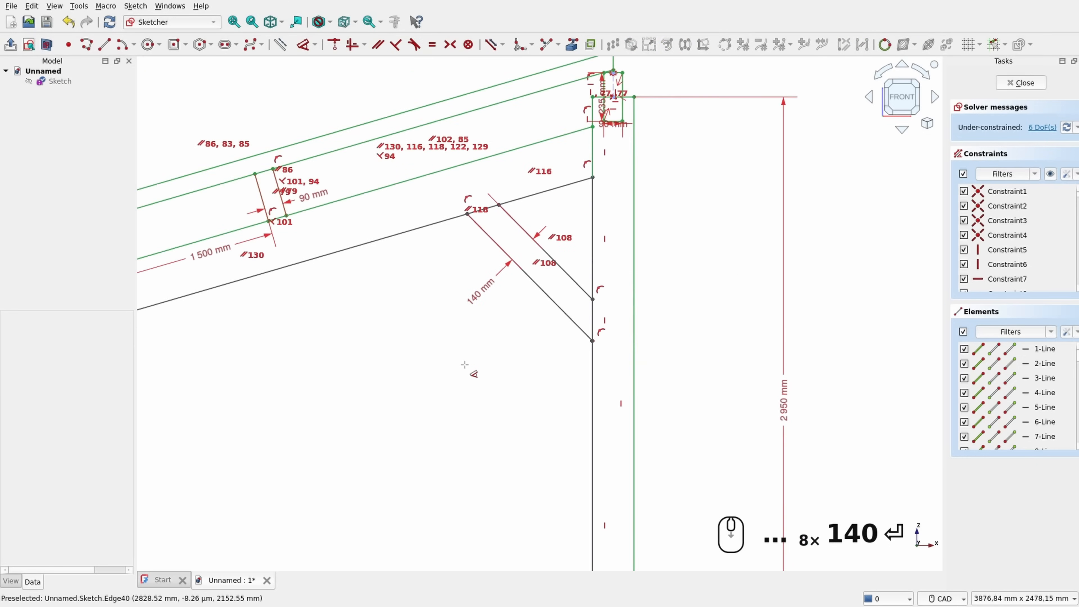
scroll(535, 285, down, 3)
scroll(497, 265, up, 6)
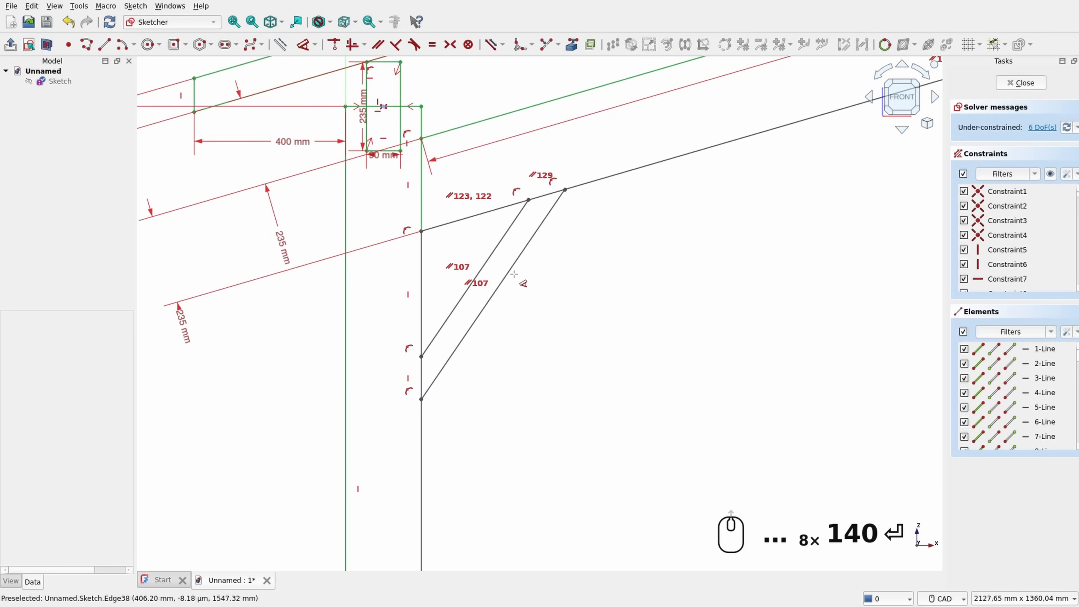
click(488, 259)
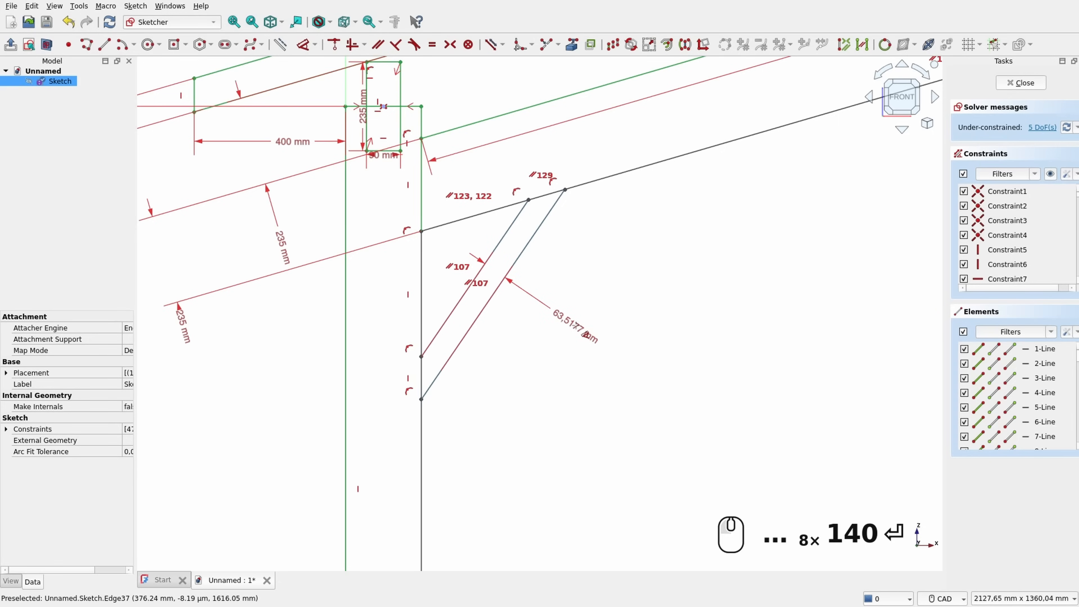
click(576, 325)
text(140)
key(Return)
Step: Set the height of the left brace's lowest point above the horizontal axis to 1150 mm
scroll(584, 321, down, 2)
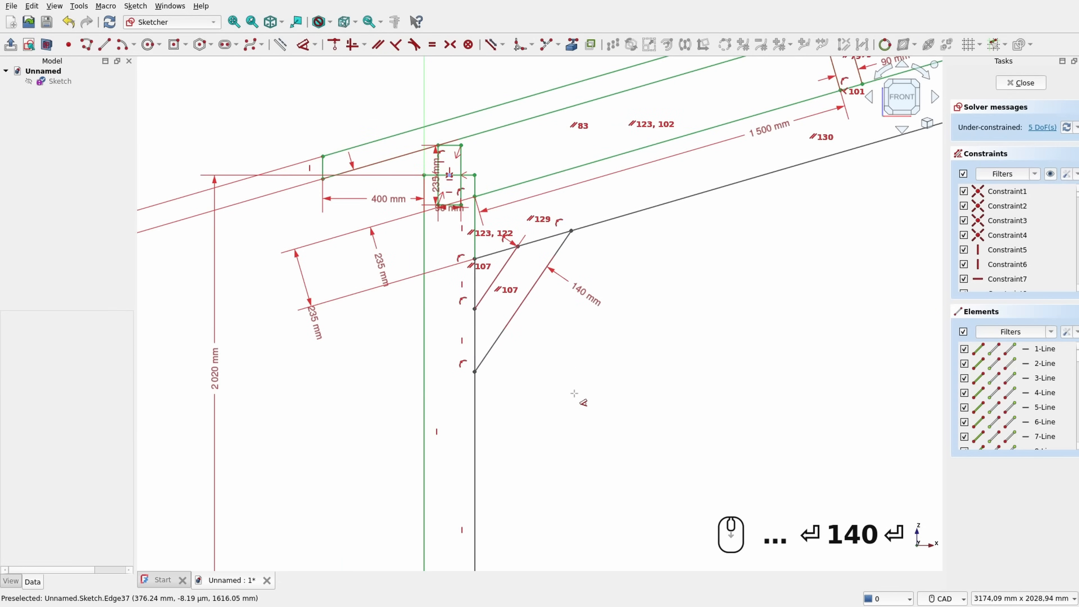
middle_drag(556, 409, 518, 166)
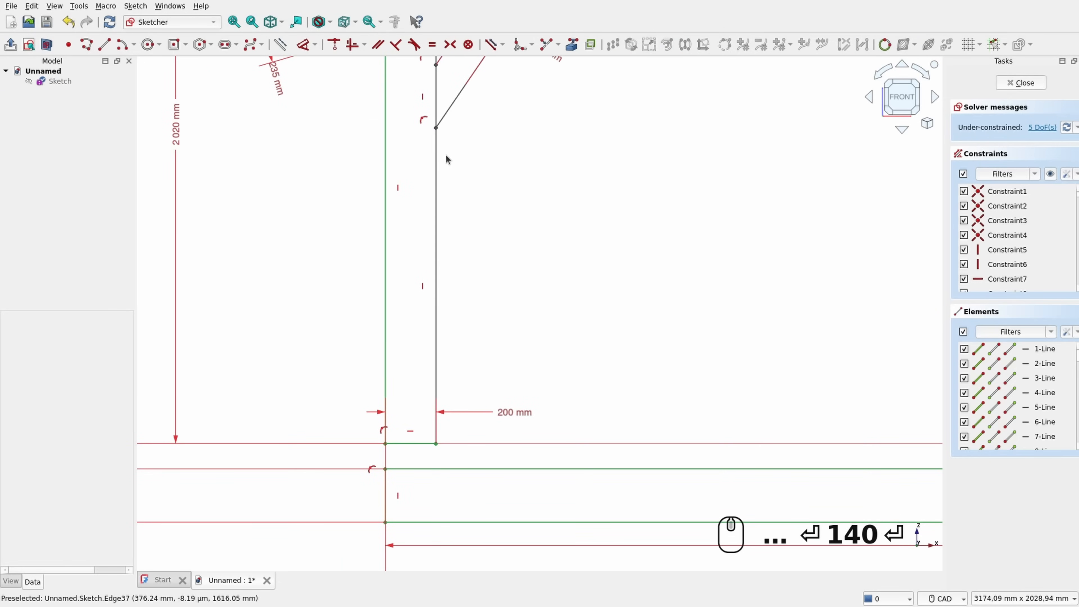
click(437, 128)
click(608, 339)
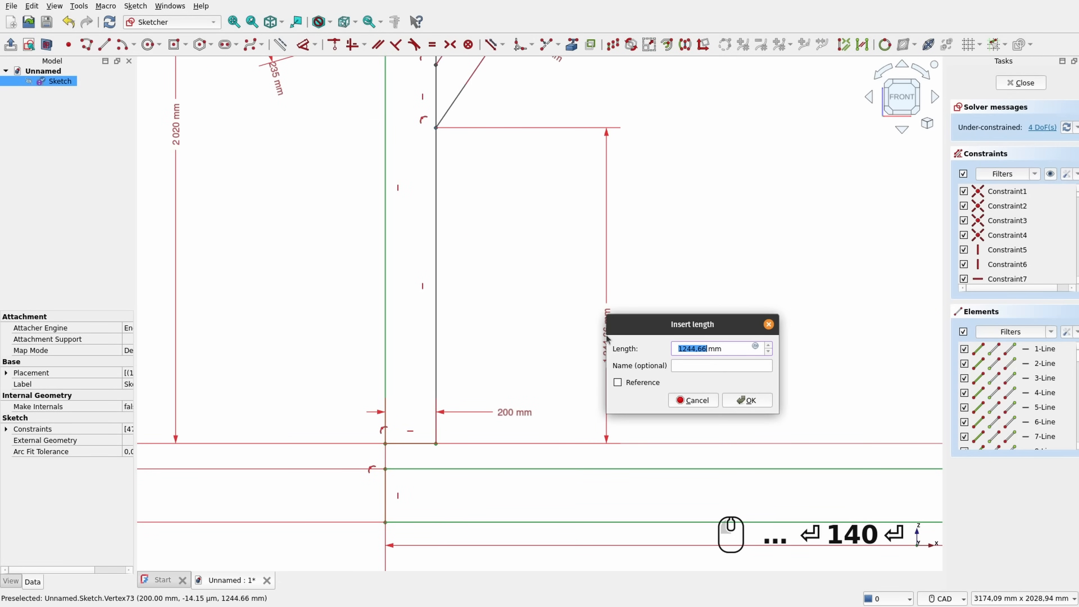
text(1150)
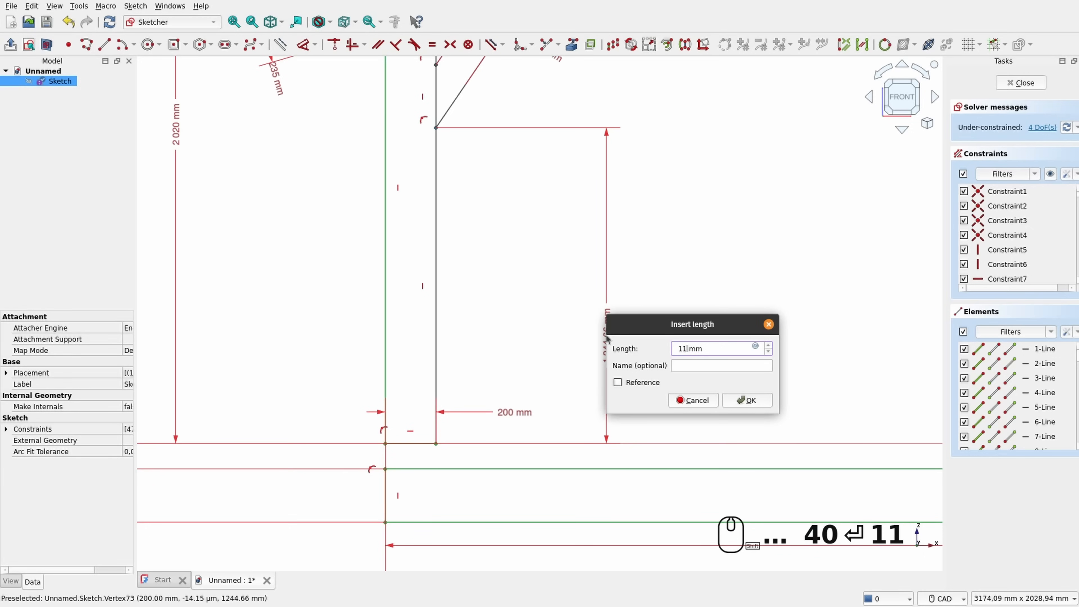
key(Return)
Step: Set the height of the right brace's lowest point above the horizontal axis to 1700 mm
scroll(667, 216, down, 3)
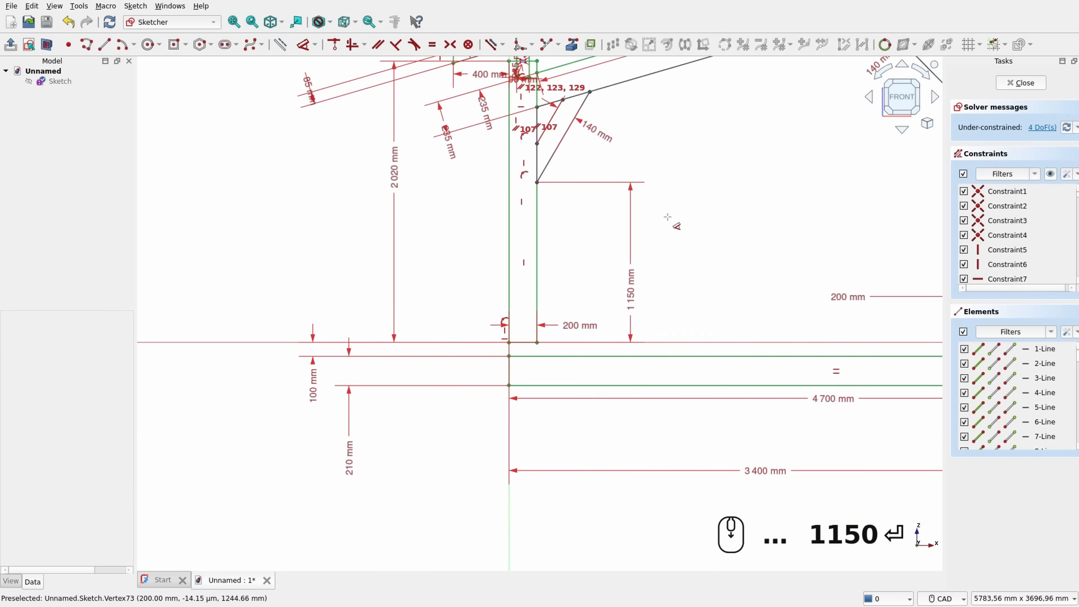
middle_drag(706, 144, 465, 241)
scroll(711, 206, up, 2)
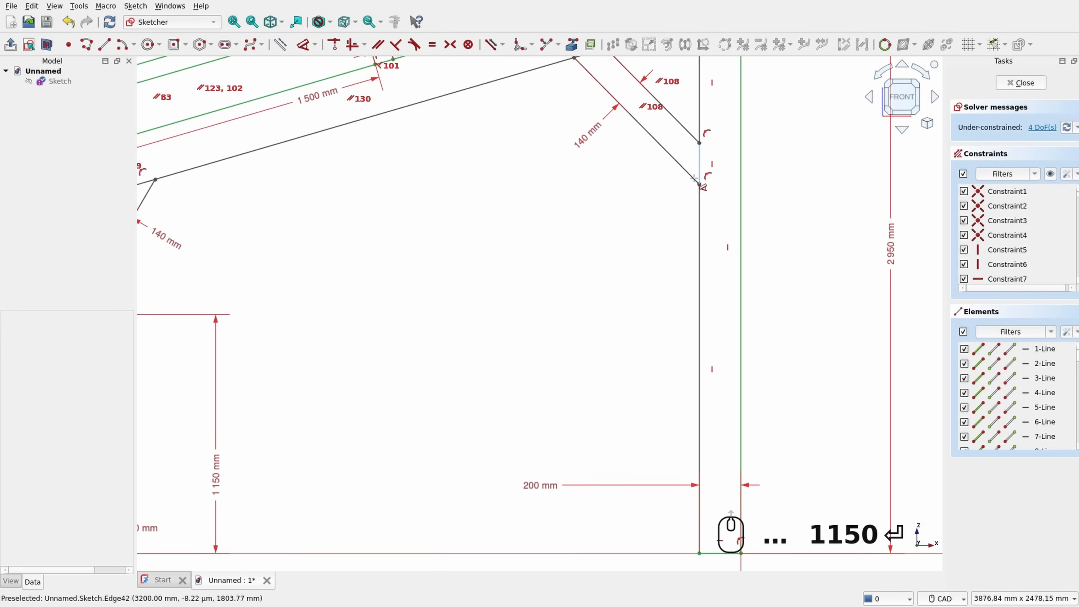
click(700, 186)
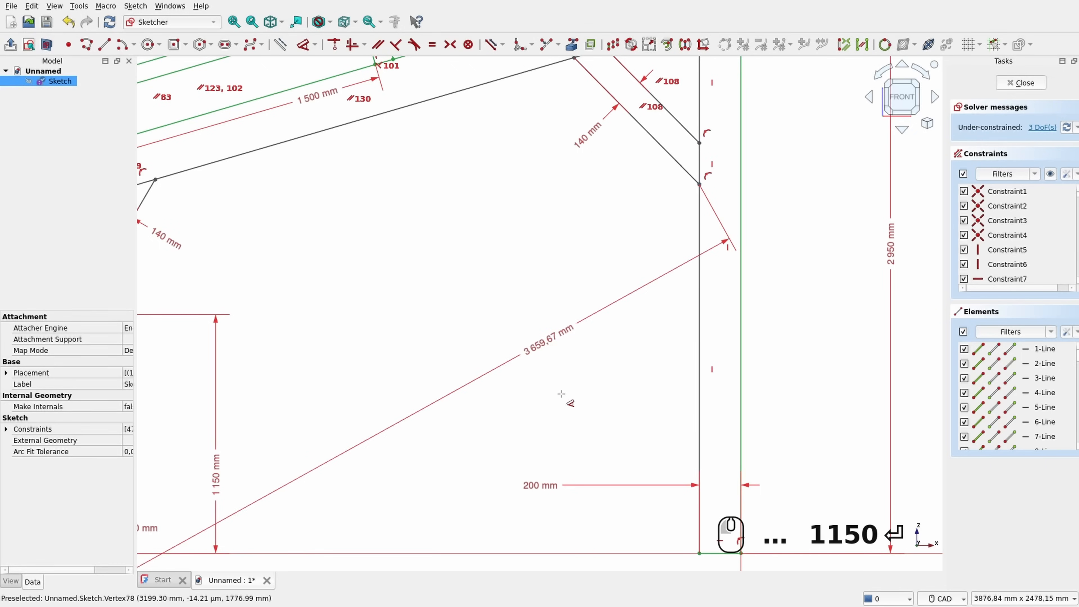
click(614, 553)
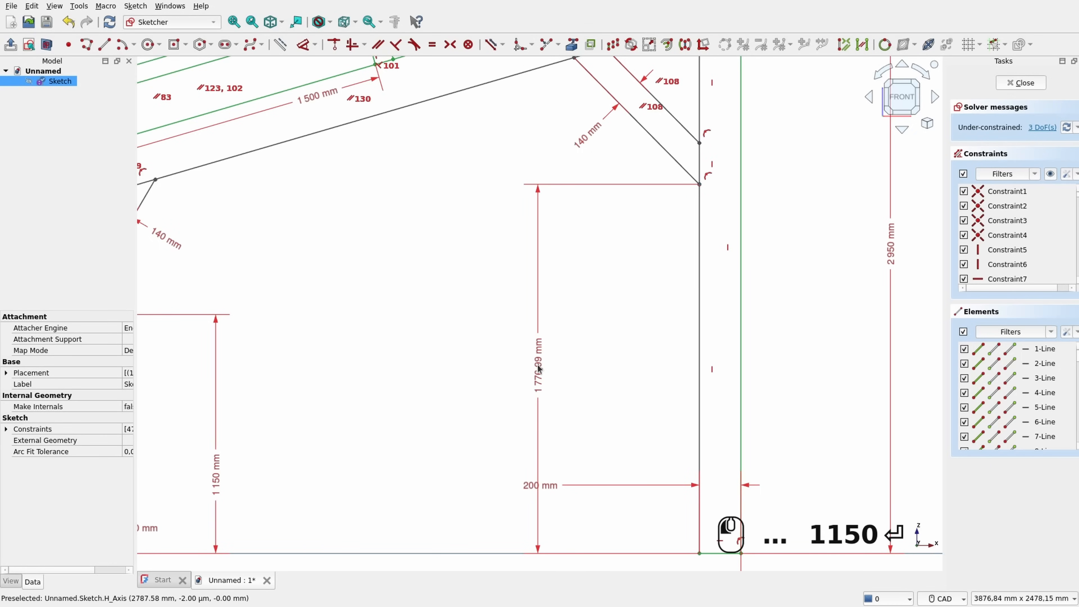
click(548, 374)
text(1700)
key(Return)
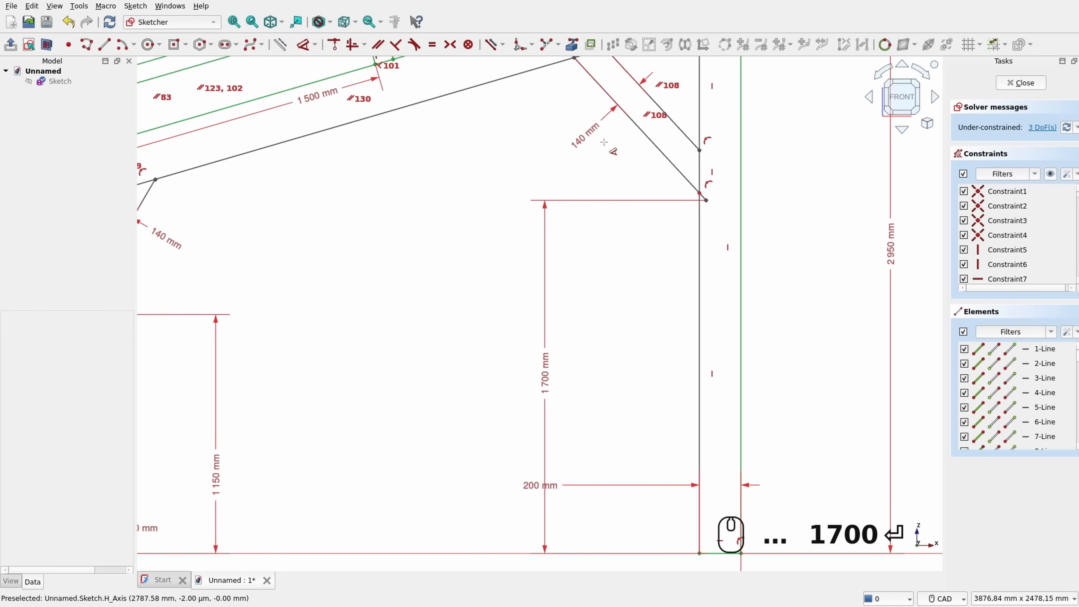
Step: Set the angle between the right brace's upper line and the right post's inner edge to 45°
scroll(604, 142, up, 3)
click(599, 194)
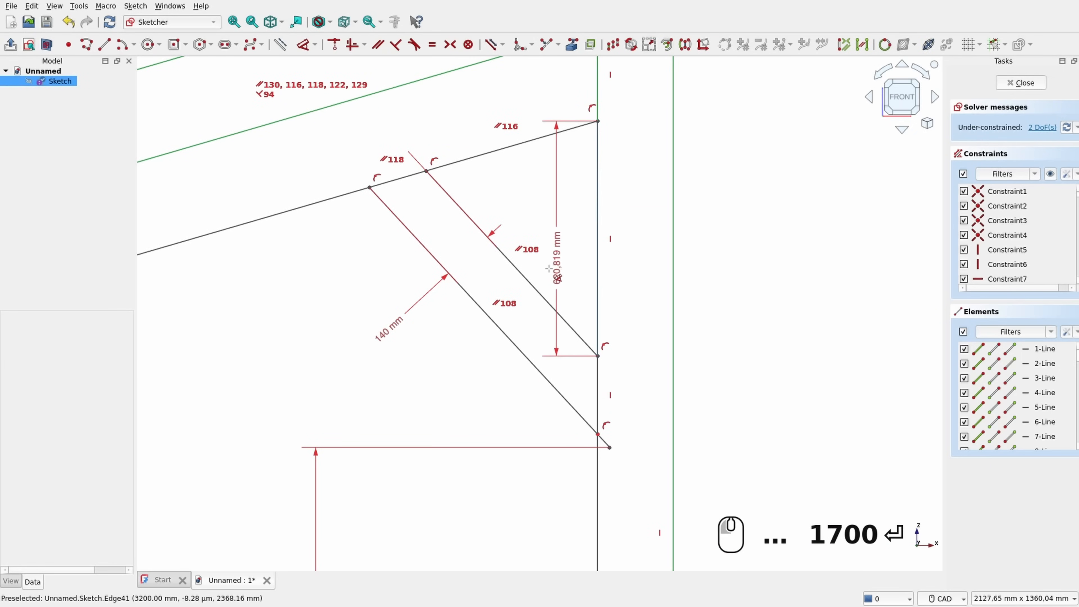
click(538, 291)
click(571, 258)
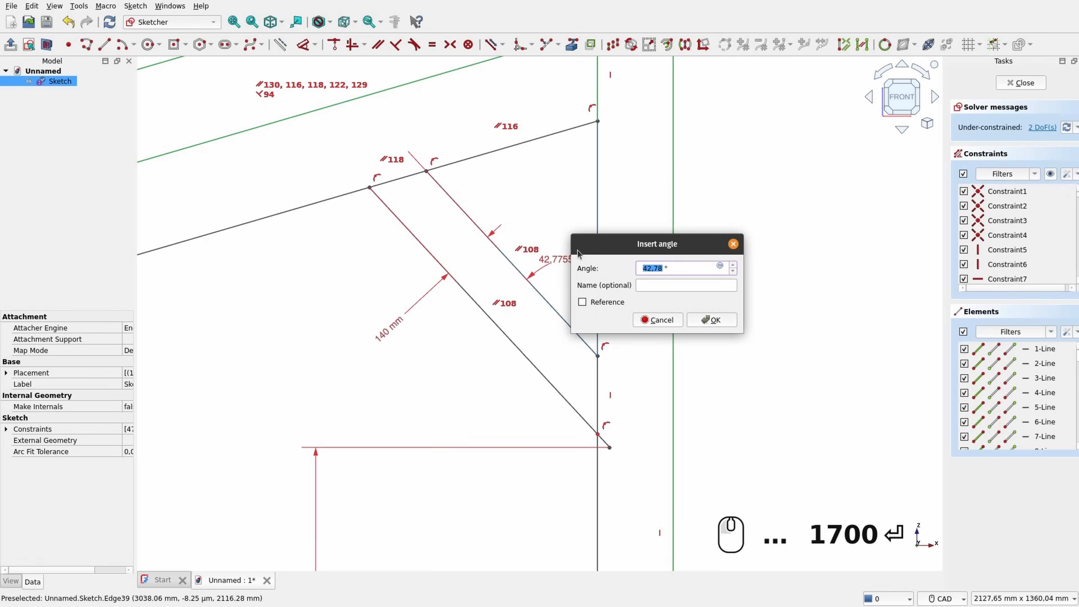
text(45)
key(Return)
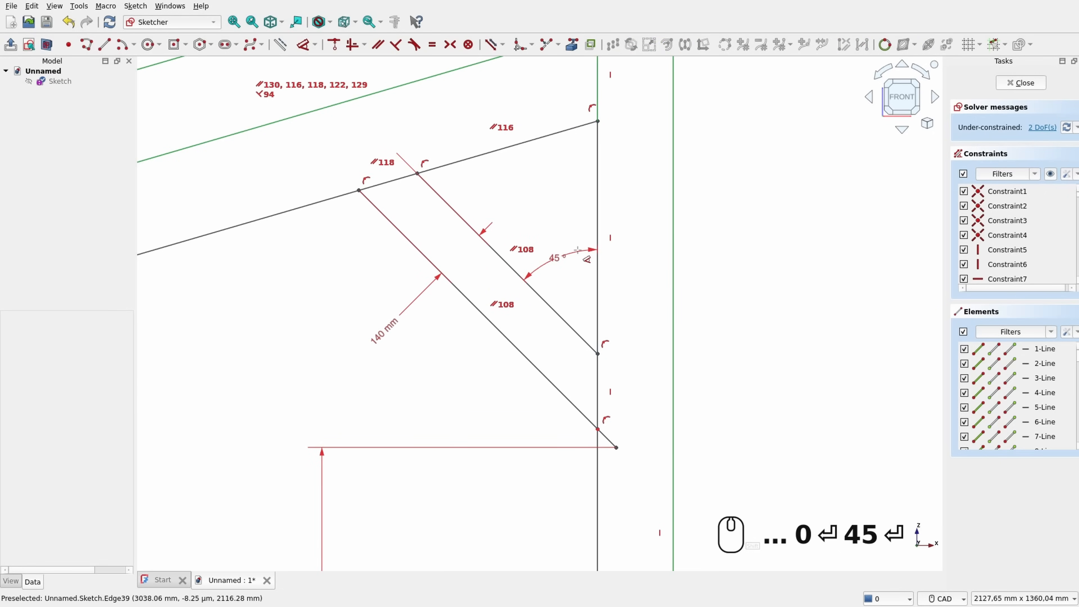
Step: Set the angle between the left brace's upper line and the left post's inner edge to 45°
scroll(503, 265, down, 2)
scroll(557, 229, down, 4)
scroll(505, 260, up, 7)
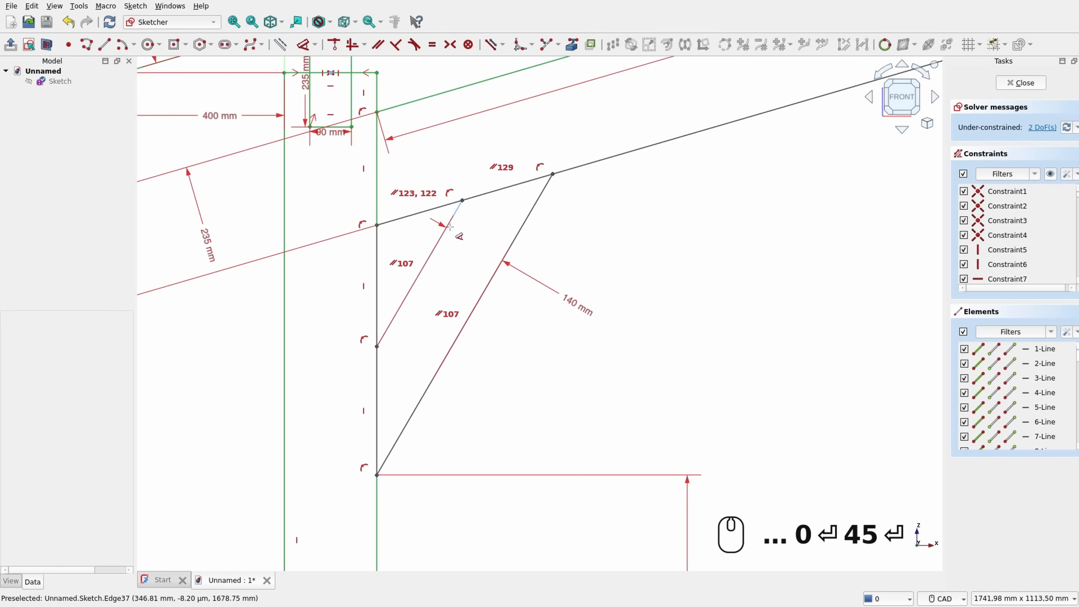
click(454, 215)
click(377, 253)
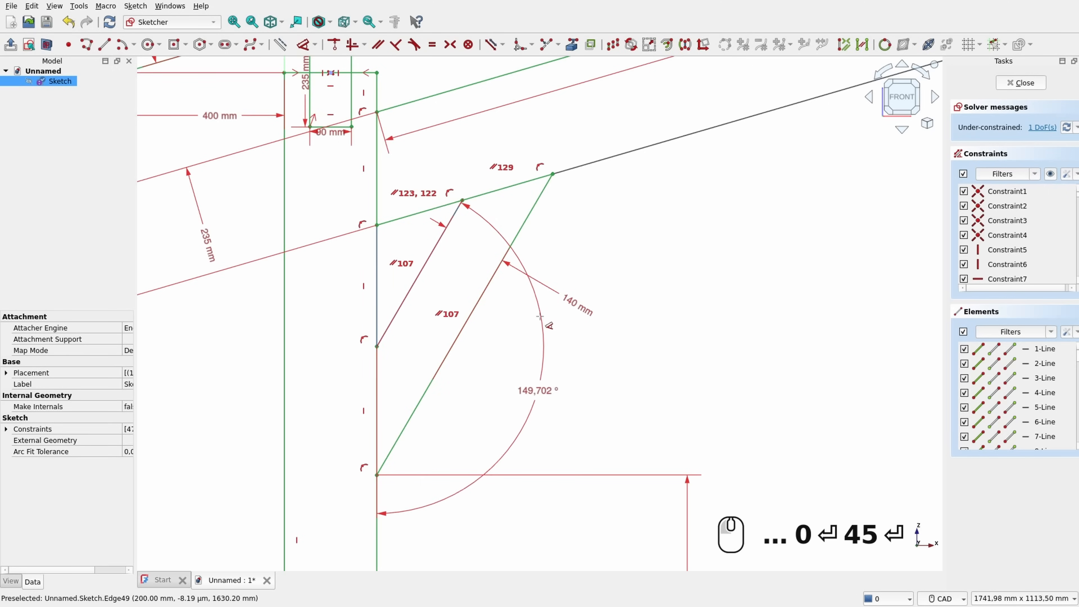
click(405, 250)
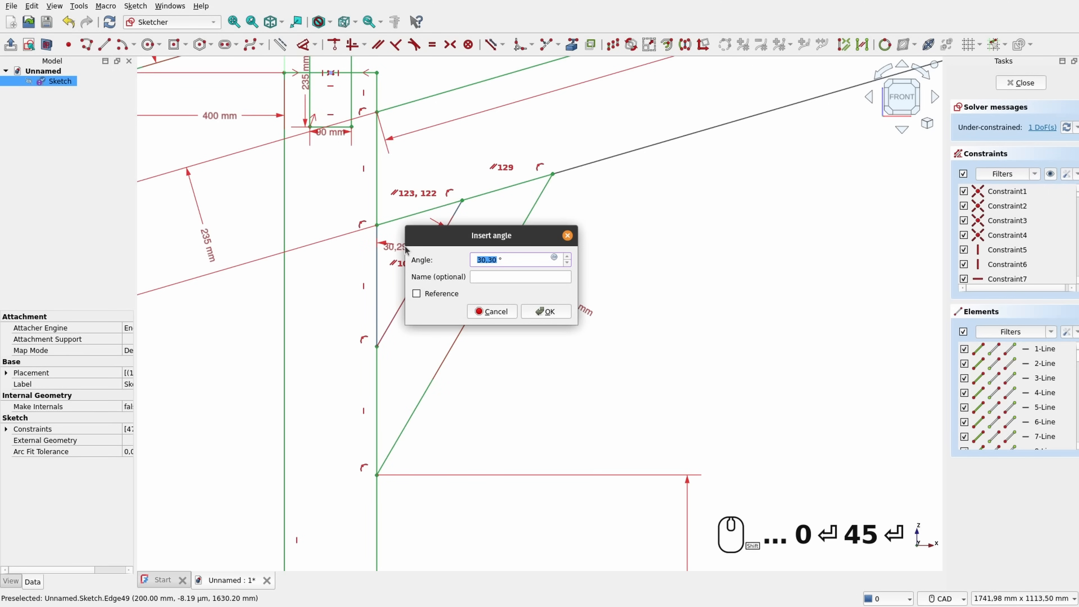
text(45)
key(Return)
scroll(536, 234, down, 5)
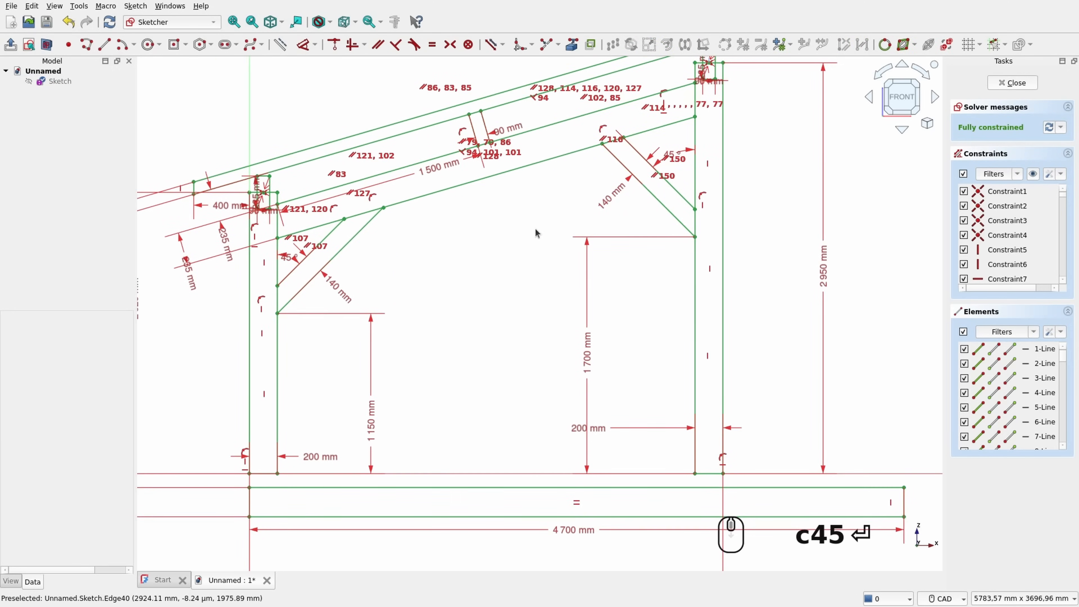
middle_drag(546, 221, 528, 262)
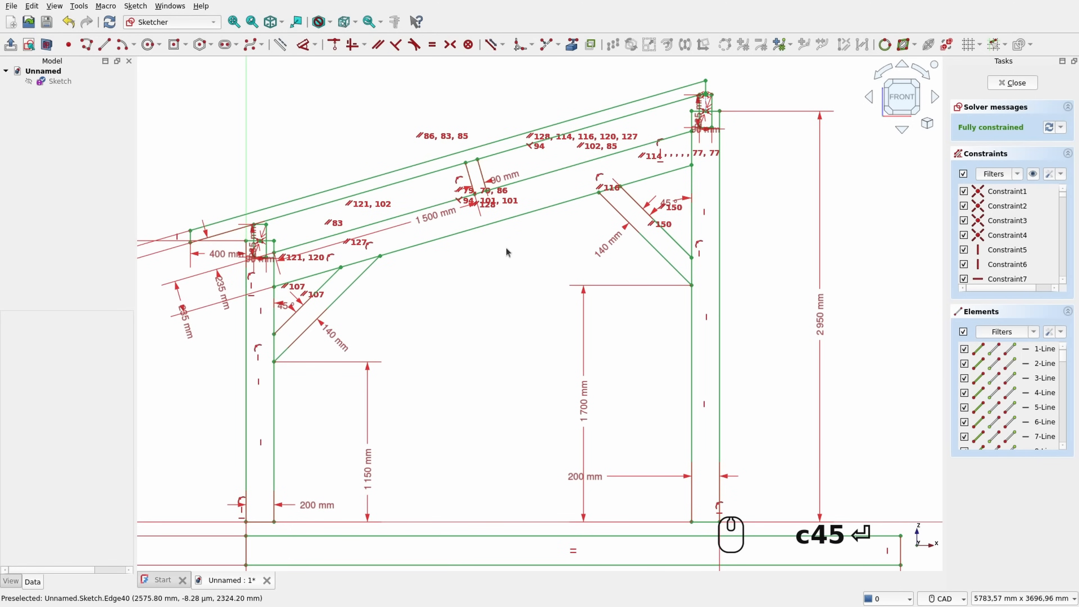
scroll(612, 186, up, 5)
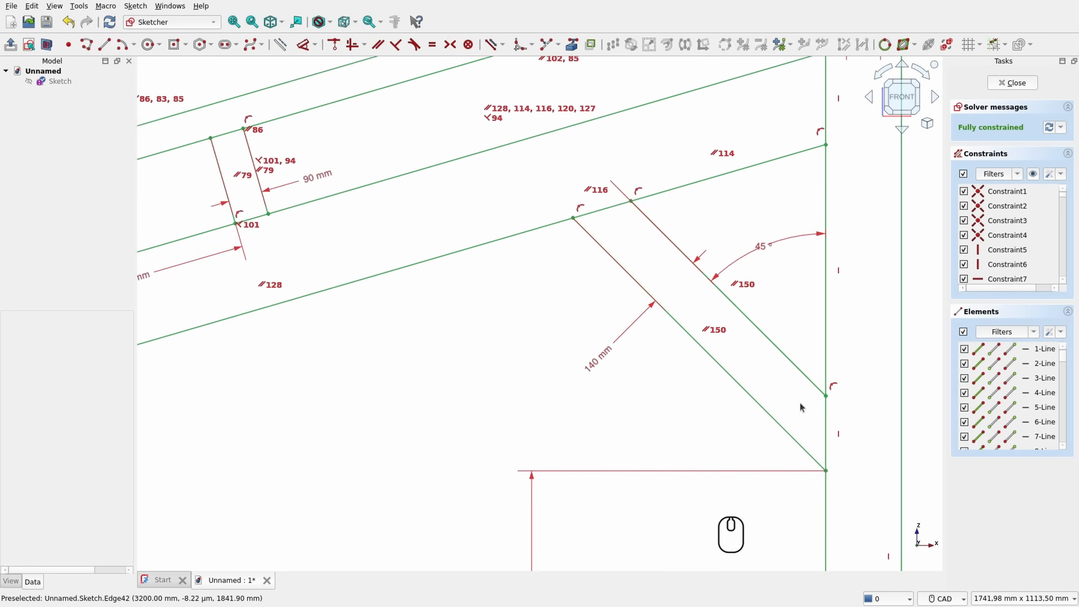
Step: Examine both diagonal braces, the spacer block and the area between the posts where a horizontal beam is needed
scroll(802, 404, down, 4)
scroll(410, 385, down, 2)
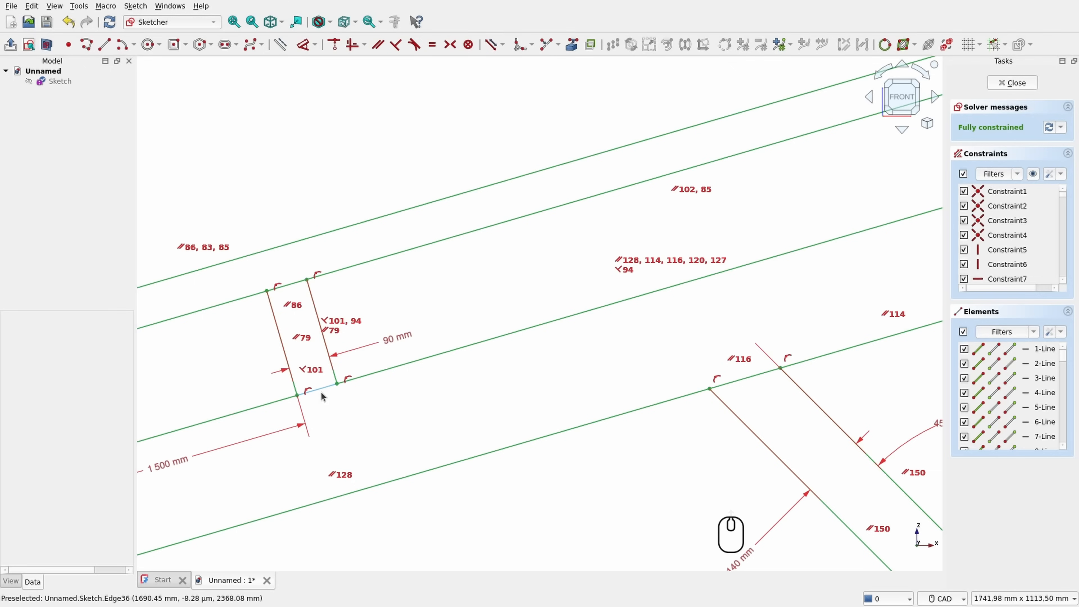
middle_drag(169, 504, 454, 348)
scroll(429, 355, up, 2)
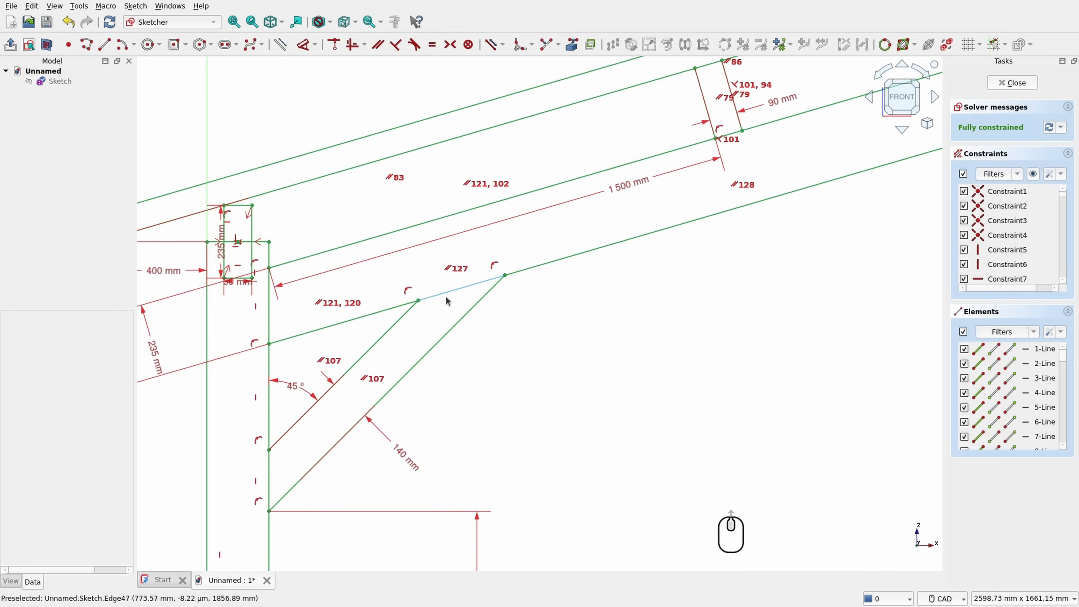
scroll(383, 379, down, 2)
middle_drag(383, 379, 283, 310)
scroll(282, 310, down, 1)
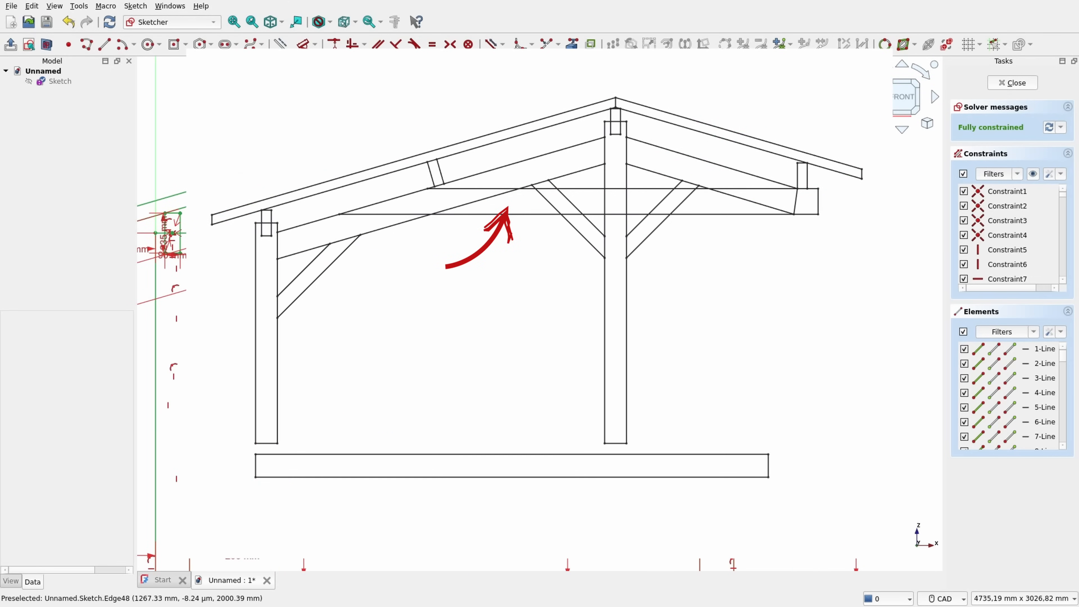
middle_drag(371, 256, 260, 291)
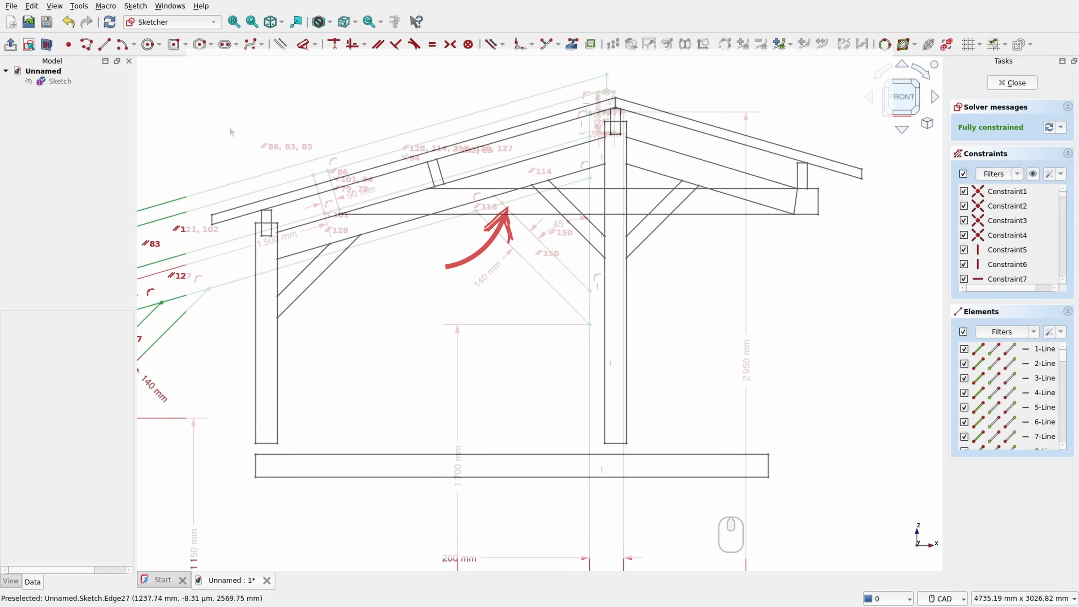
Step: Sketch a three-line horizontal beam outline, upper line about 3080 mm, from the inclined line below the spacer block past the right post and back; constrain its lower line horizontal
click(89, 47)
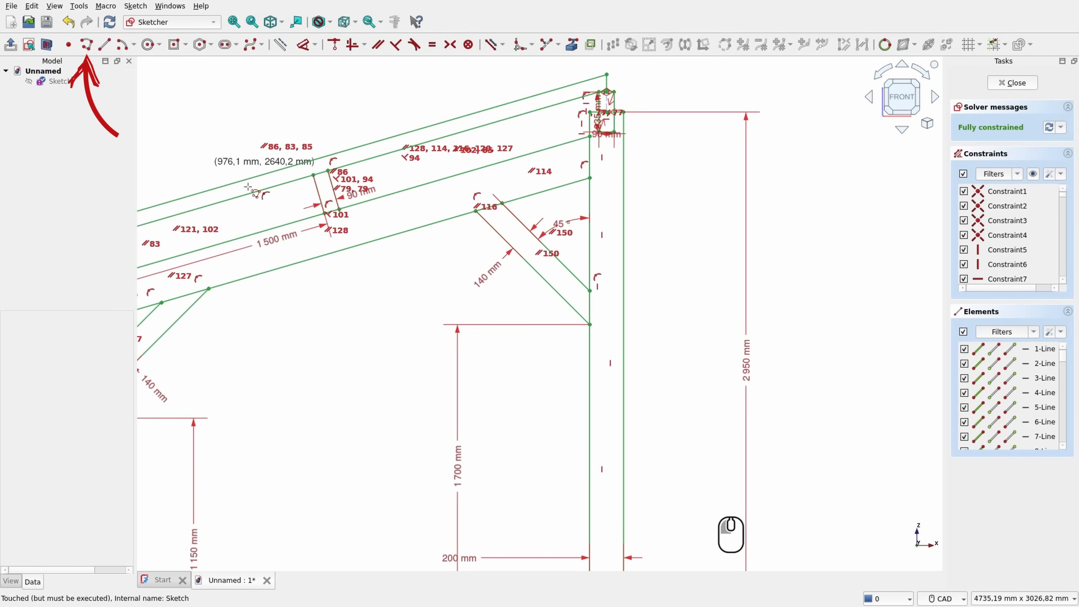
middle_drag(288, 226, 291, 241)
click(290, 239)
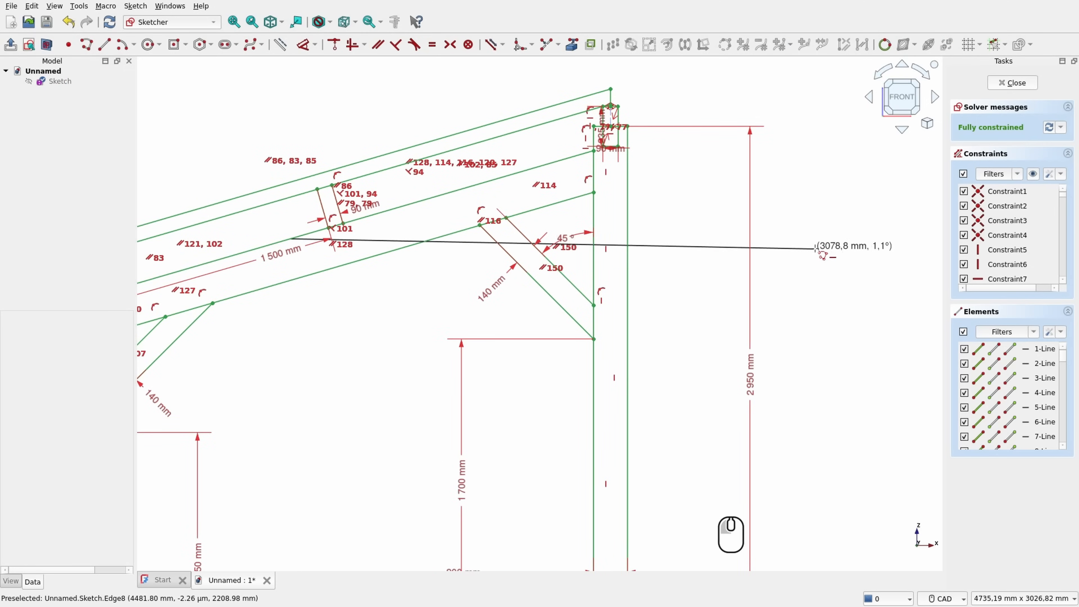
click(823, 238)
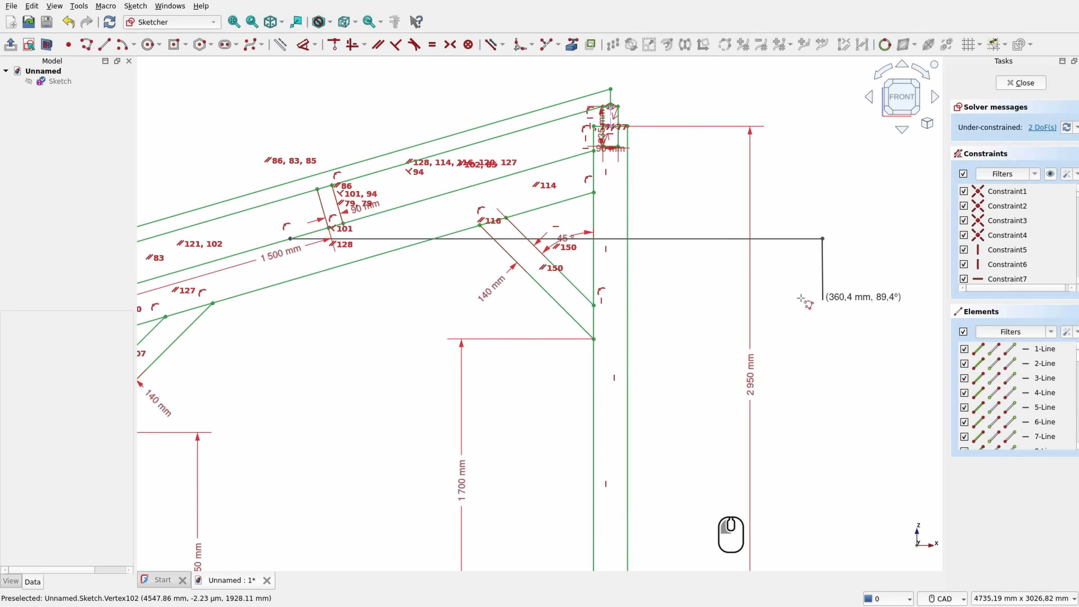
click(823, 299)
scroll(207, 261, up, 1)
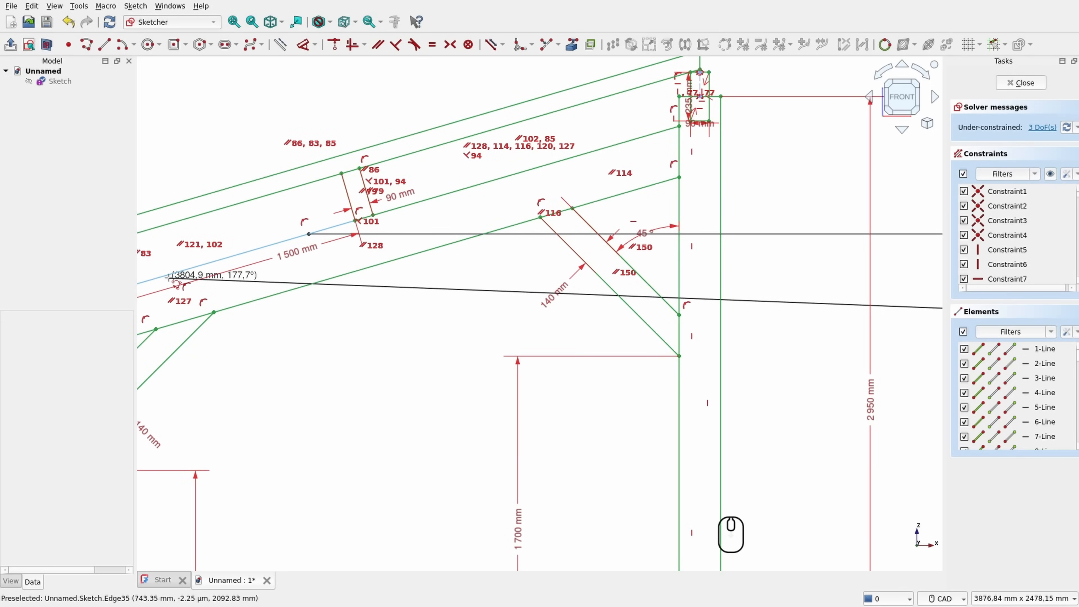
click(173, 275)
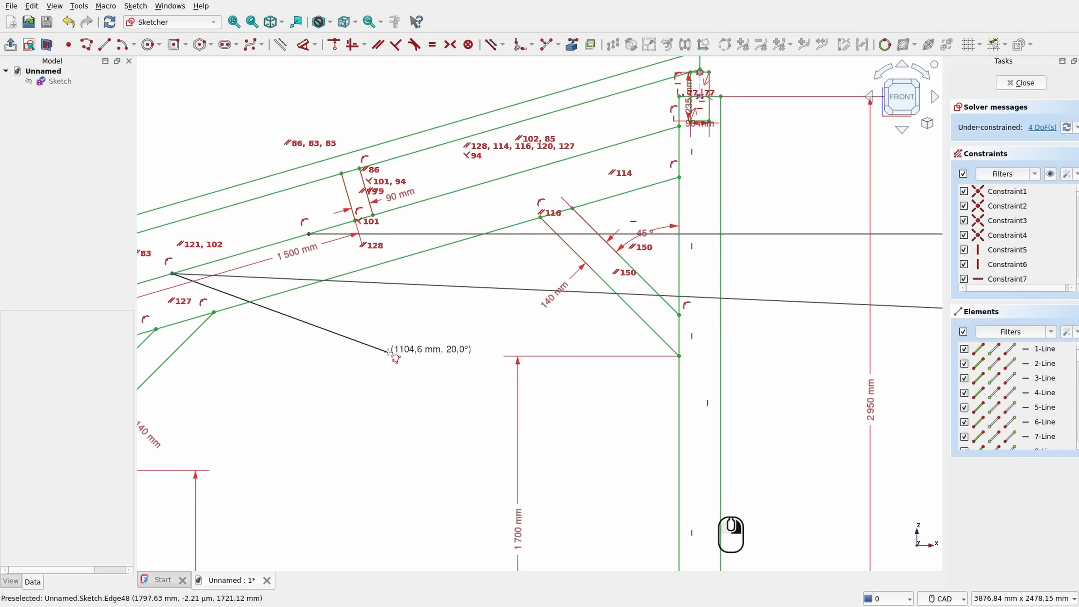
right_click(397, 347)
right_click(428, 293)
click(428, 291)
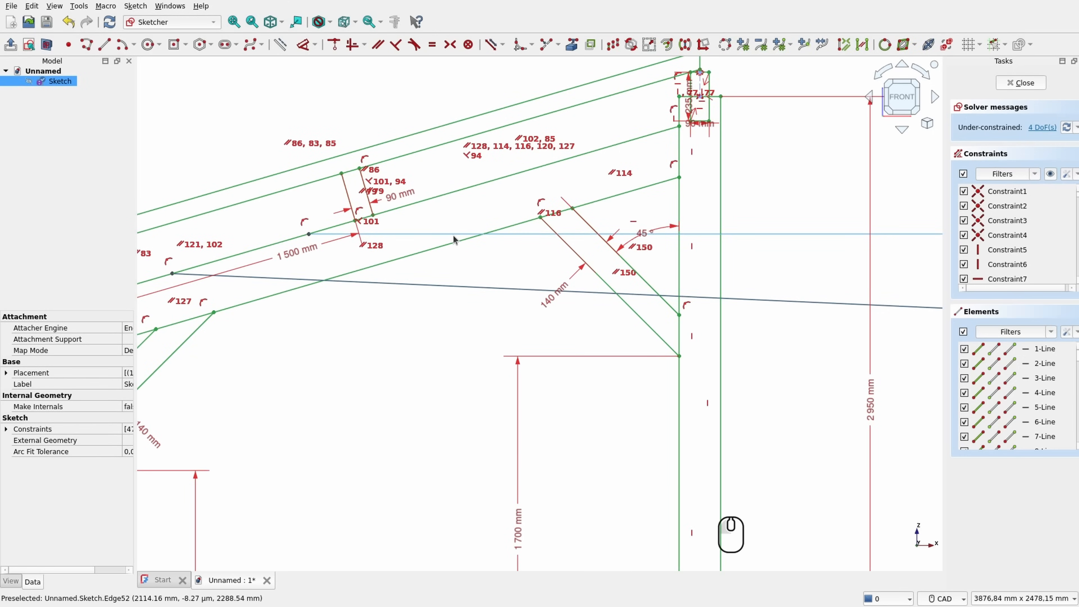
click(352, 44)
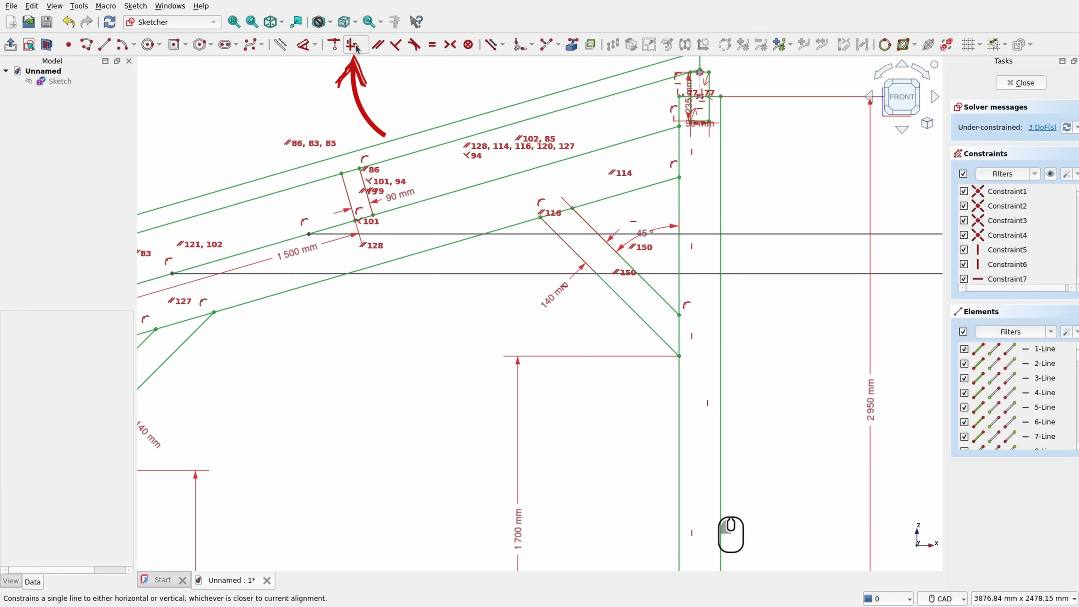
Step: Set the height of the horizontal beam's vertical end line to 235 mm
scroll(516, 265, down, 1)
scroll(516, 266, down, 1)
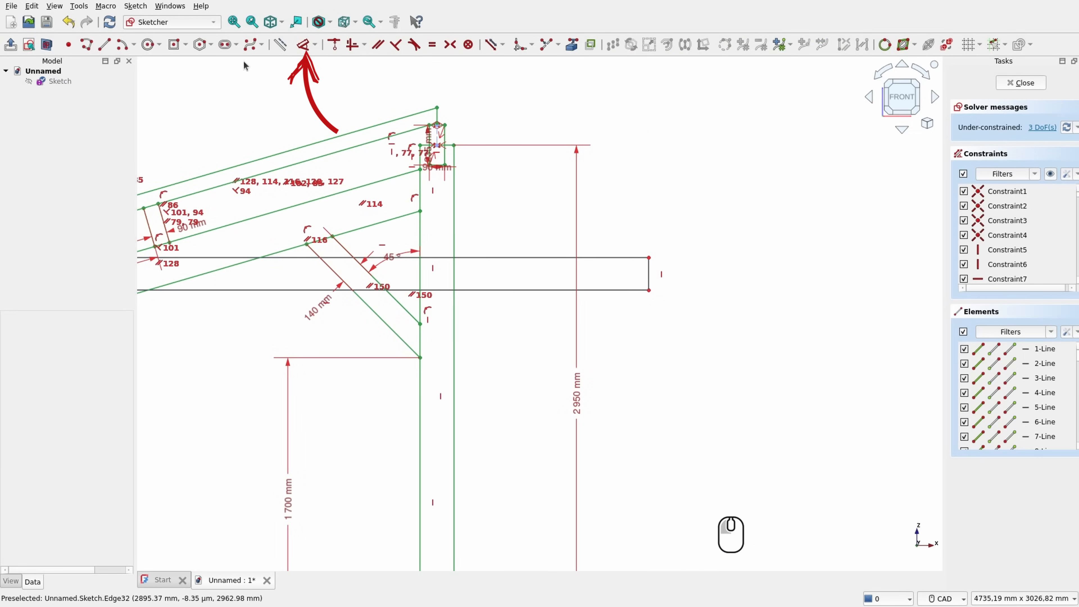
click(303, 44)
click(649, 275)
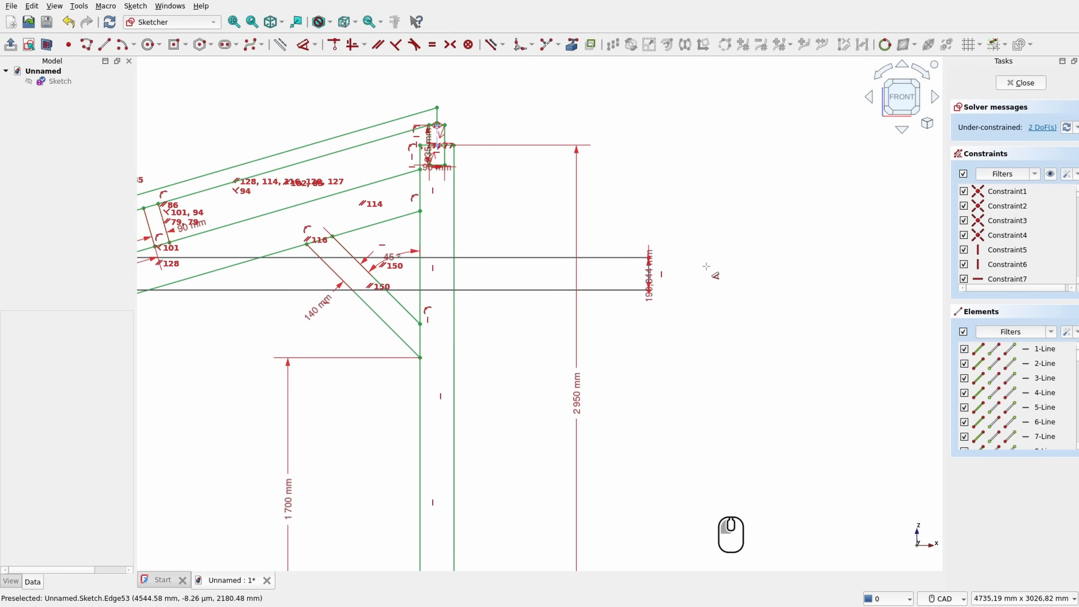
click(717, 277)
text(235)
key(Return)
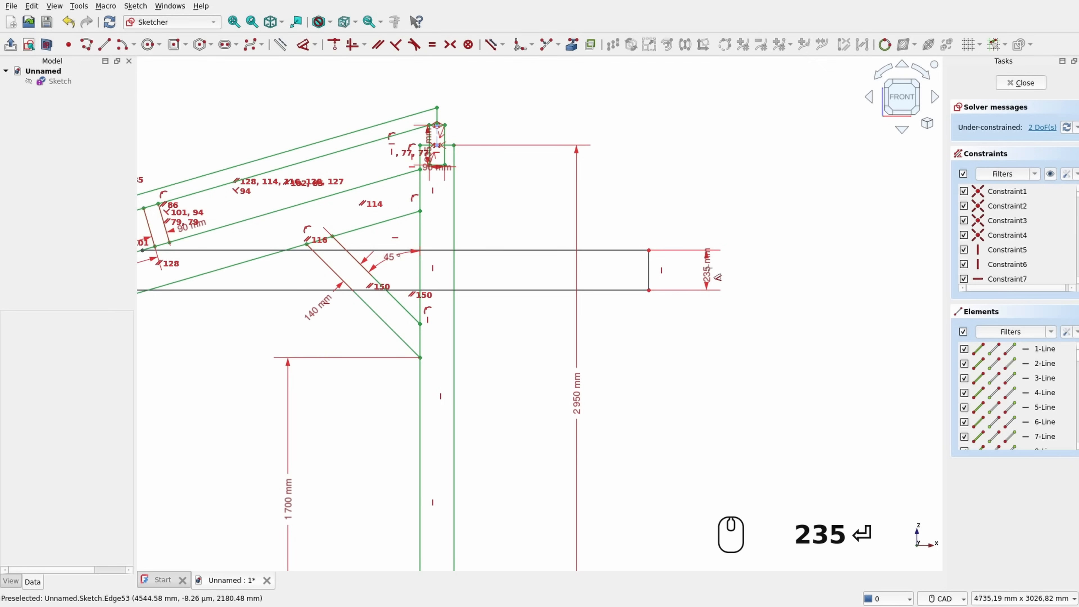
Step: Set the distance from the horizontal axis to the horizontal beam's lower line to 2100 mm
scroll(597, 386, down, 1)
middle_drag(597, 386, 609, 206)
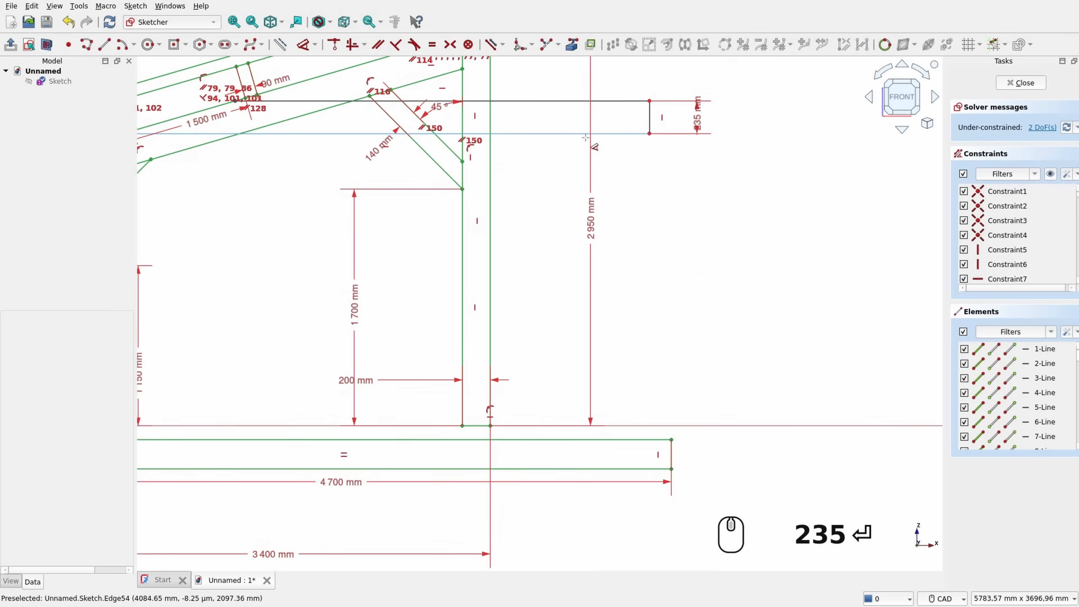
click(639, 134)
click(722, 425)
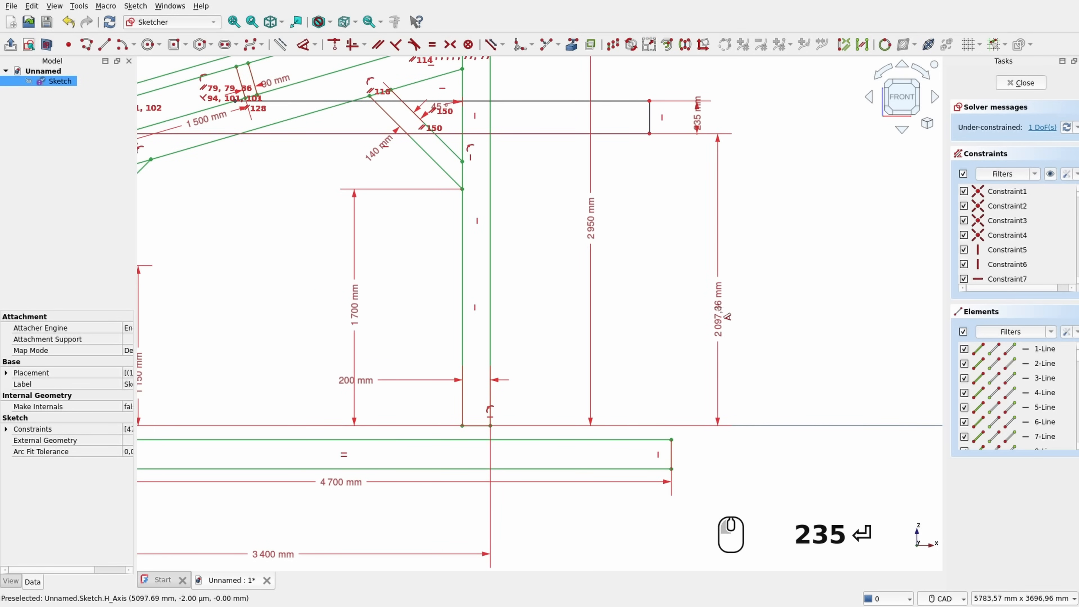
click(718, 310)
text(2 100)
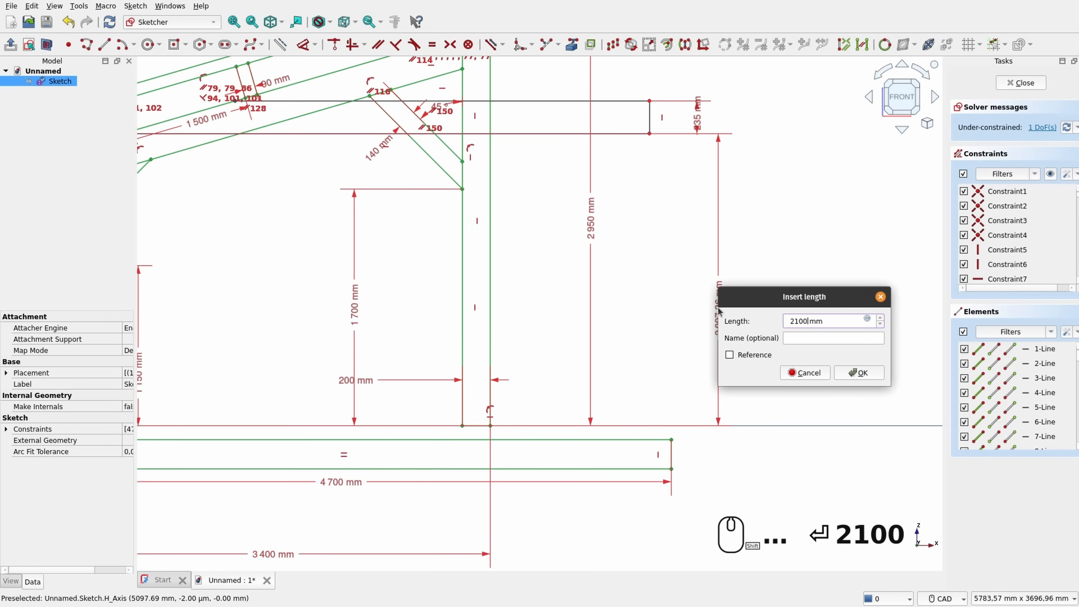
key(Return)
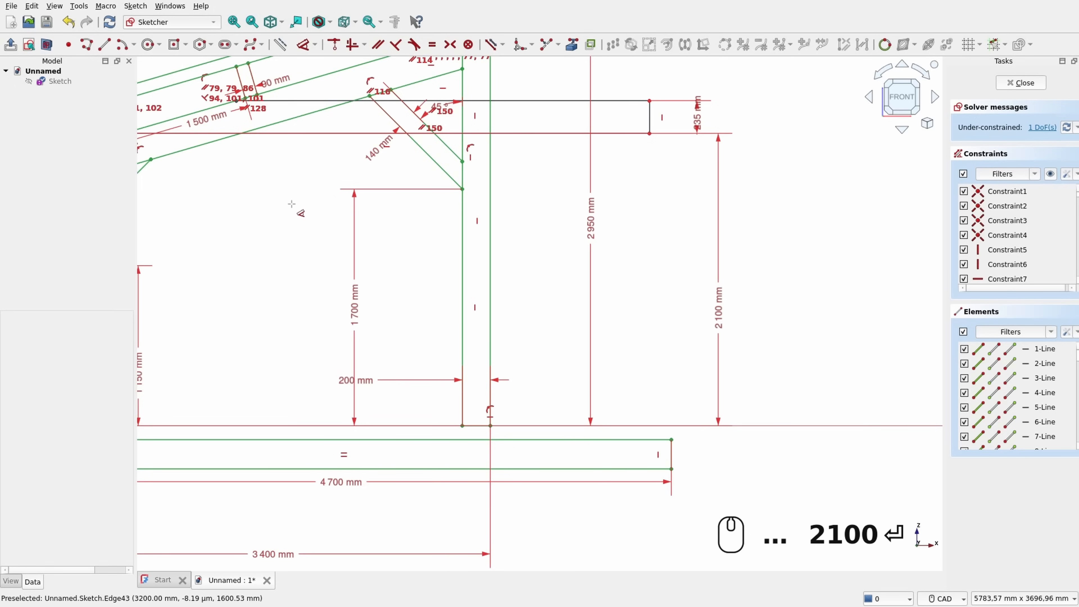
Step: Split the inclined line at two points between the left ends of the horizontal beam's upper and lower lines, undoing a misplaced split
scroll(293, 146, down, 3)
scroll(517, 234, up, 6)
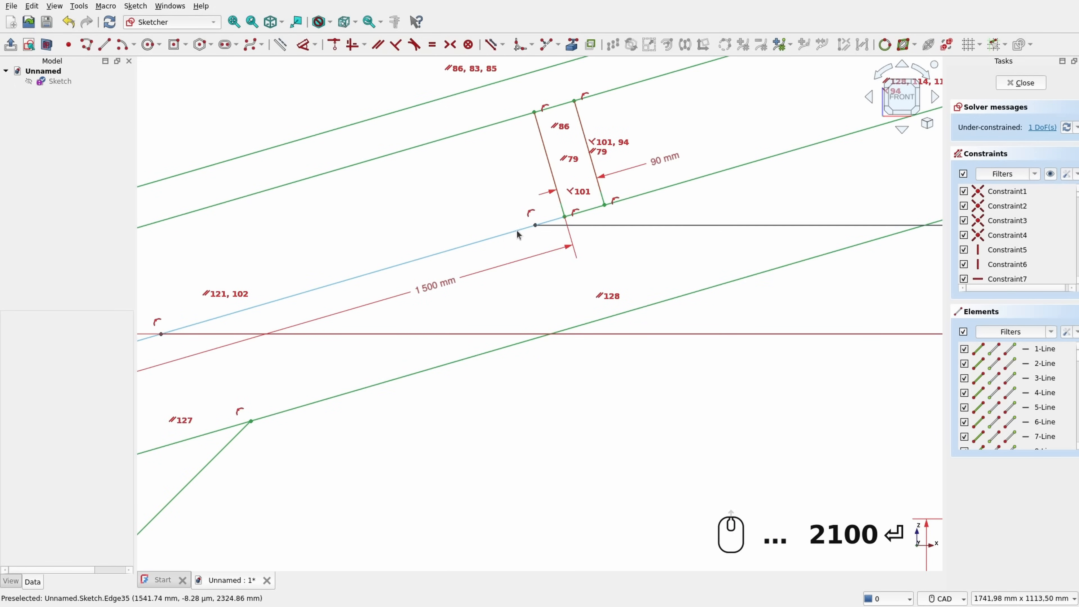
scroll(548, 228, down, 8)
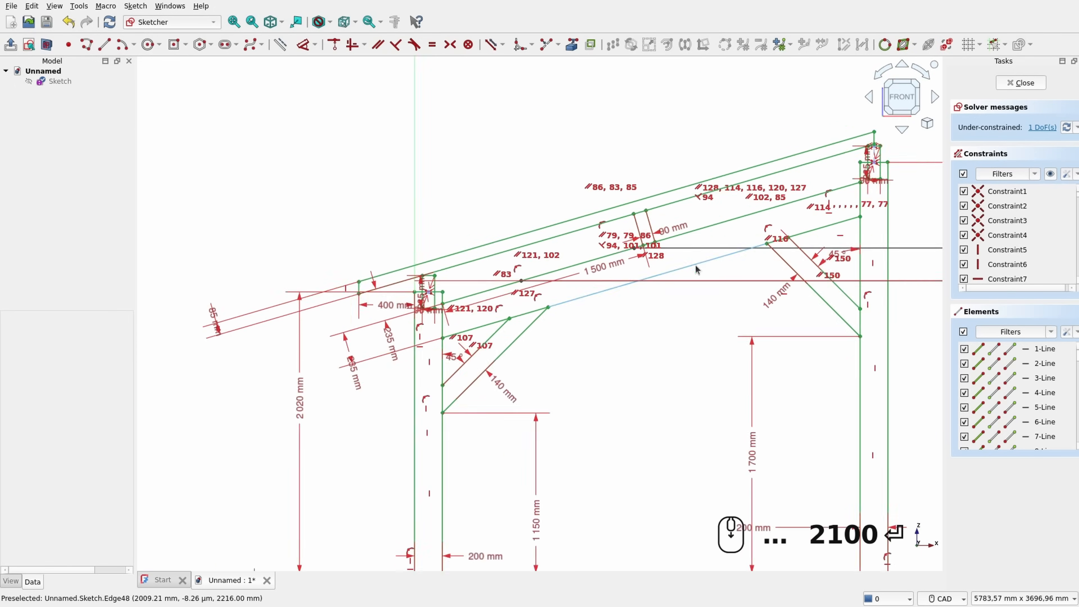
mouse_move(631, 249)
mouse_down()
mouse_move(760, 255)
mouse_move(634, 243)
mouse_up()
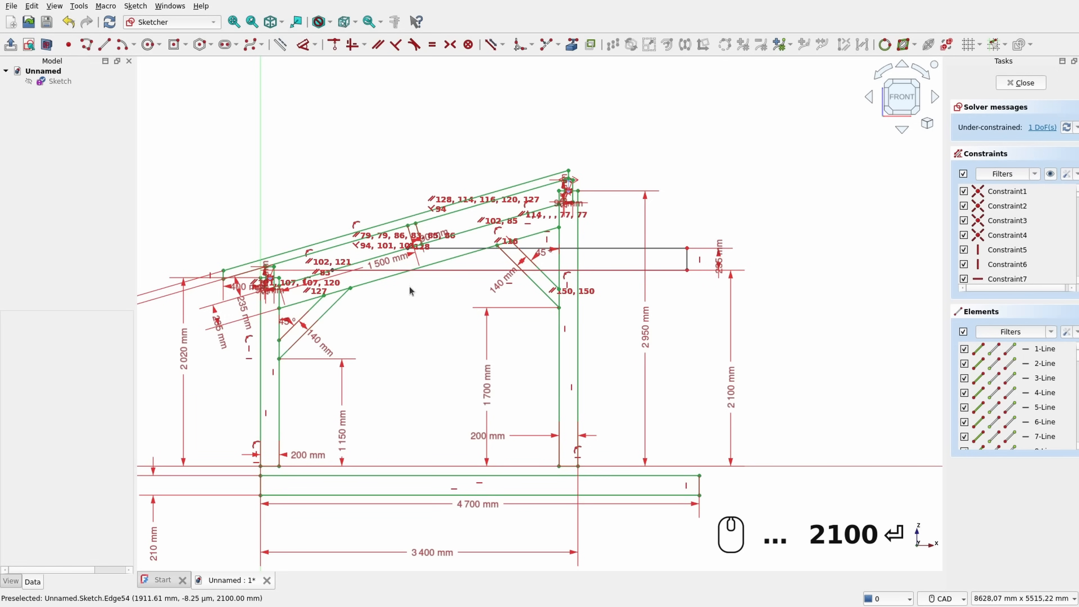
scroll(410, 290, up, 7)
middle_drag(351, 214, 519, 188)
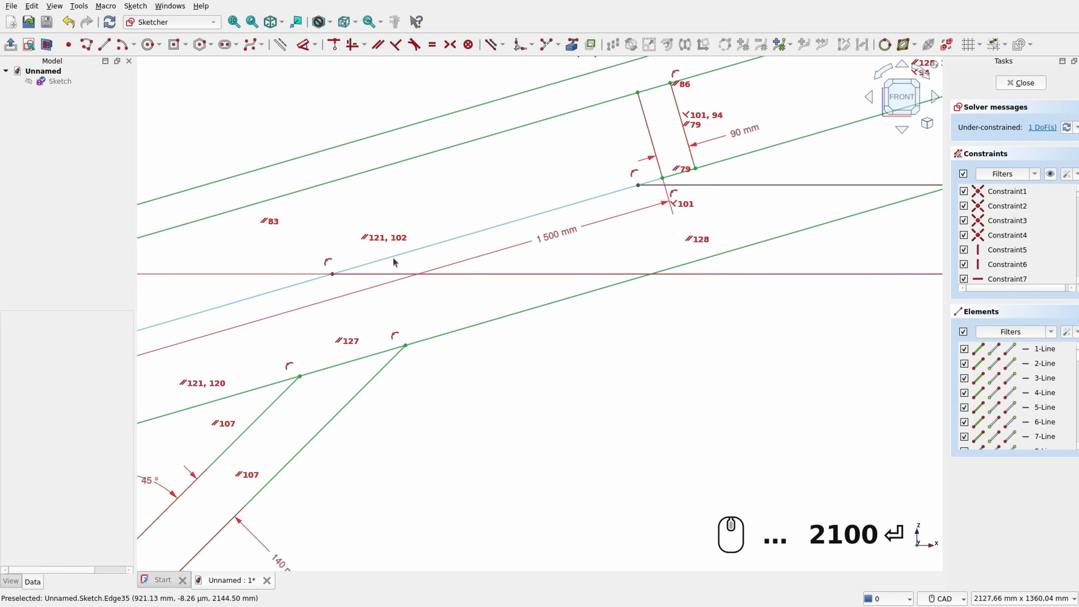
click(545, 44)
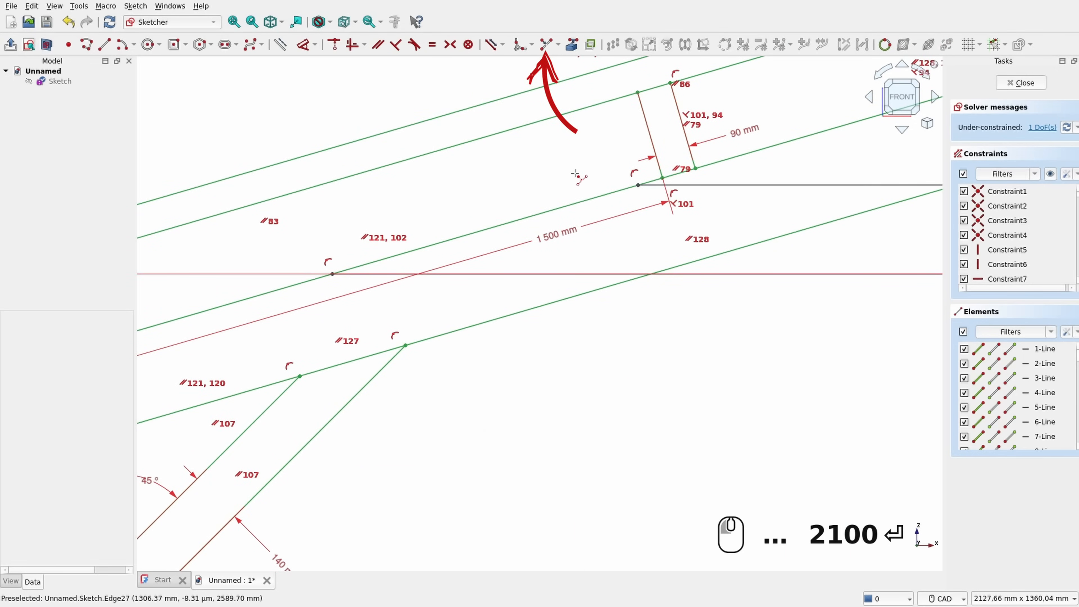
click(600, 197)
click(358, 267)
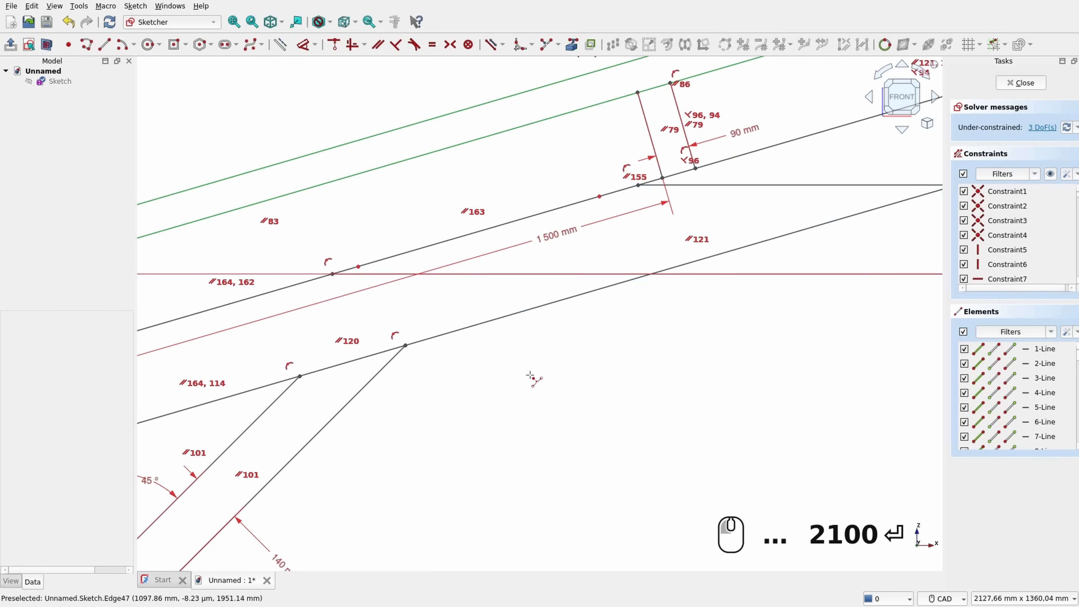
key(ctrl+z)
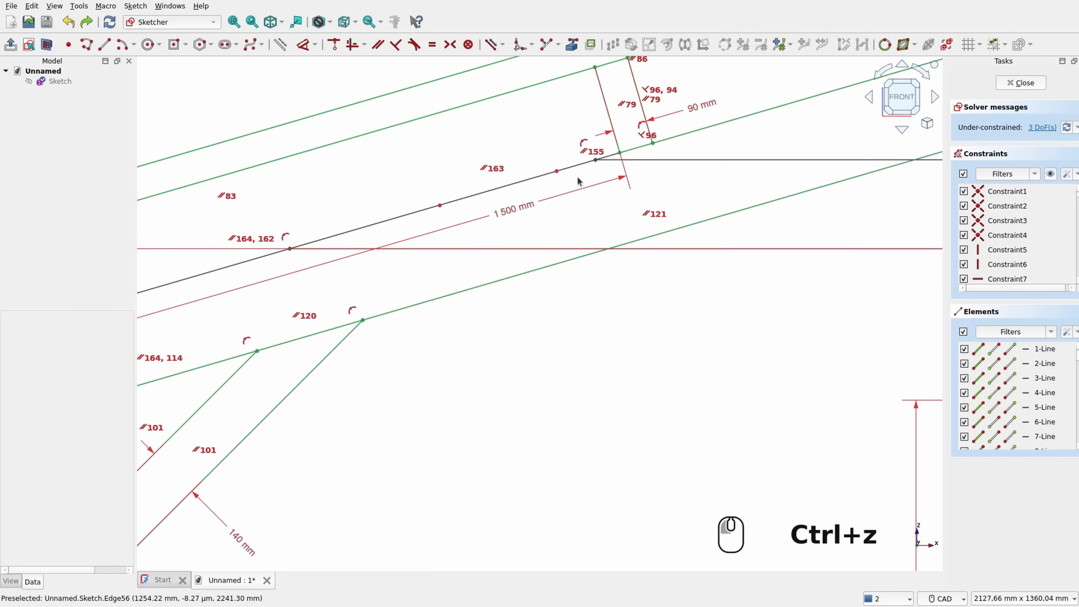
Step: Constrain the upper split point of the inclined line onto the horizontal beam's upper line
click(526, 180)
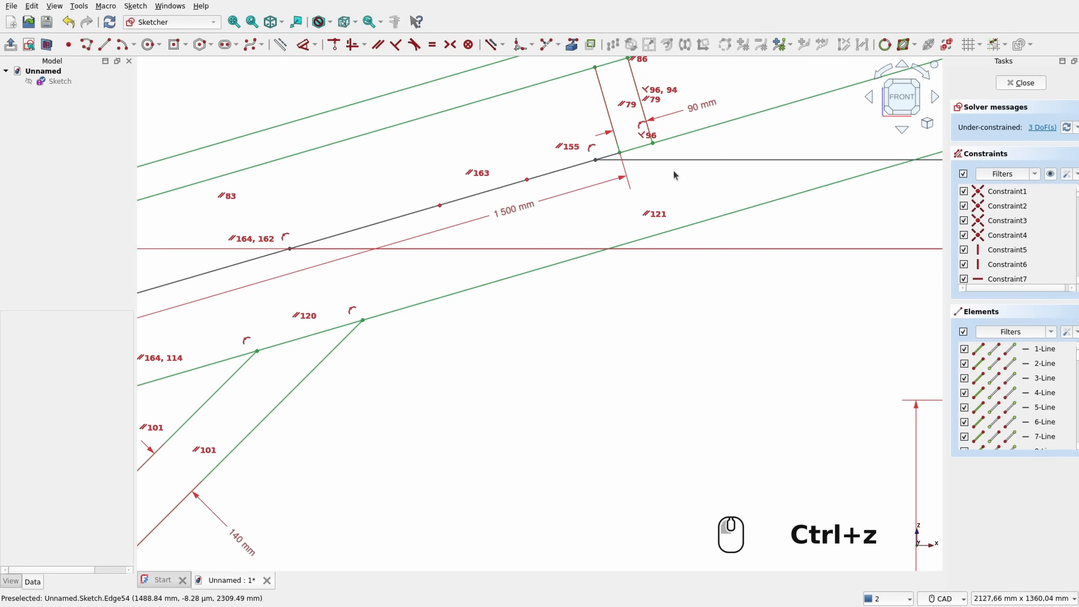
click(691, 162)
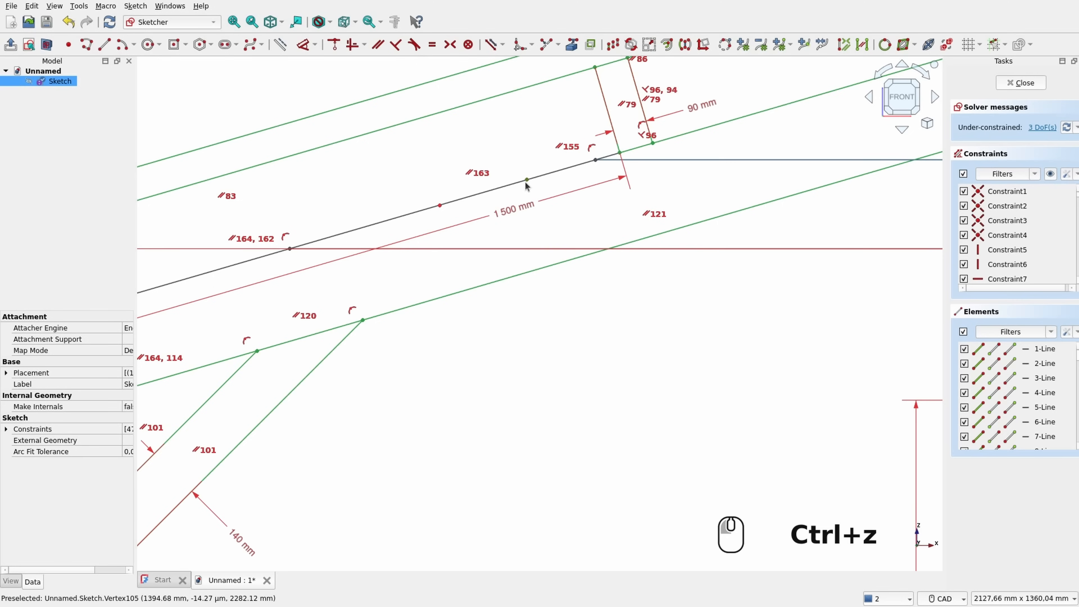
key(c)
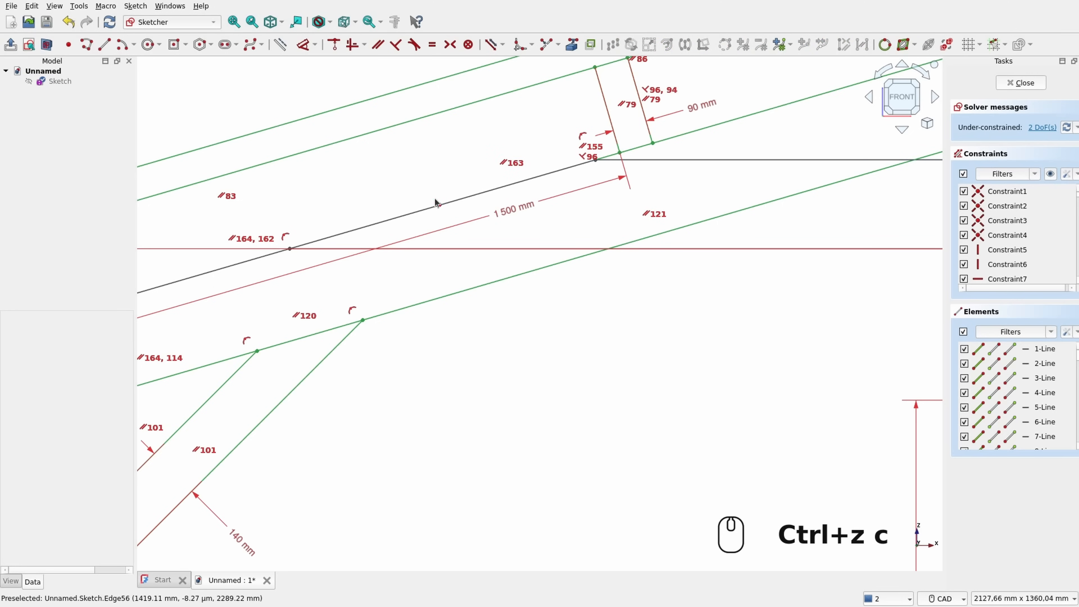
Step: Constrain the remaining split point of the inclined line onto the horizontal beam's lower line
click(436, 202)
key(c)
scroll(374, 265, down, 6)
click(421, 302)
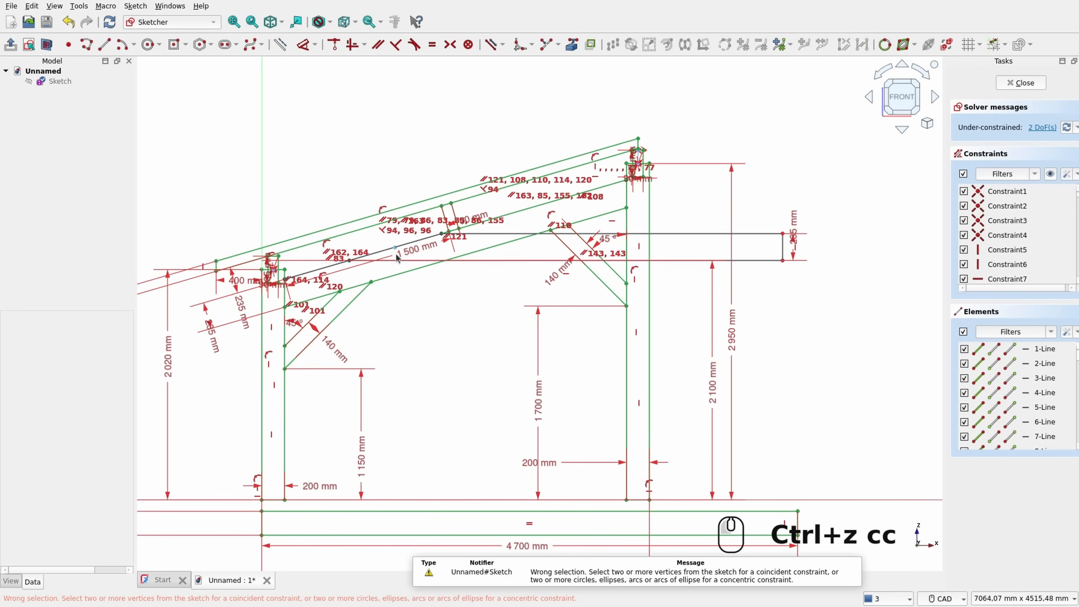
click(412, 256)
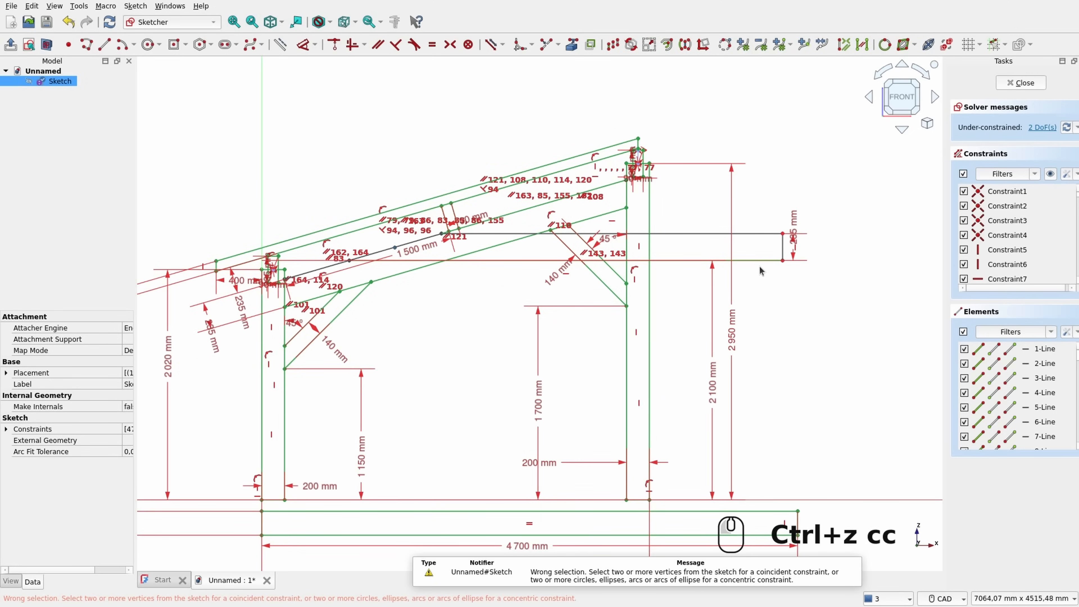
key(c)
click(761, 270)
Step: Lengthen the horizontal beam by moving its free end farther out beyond the right post
scroll(361, 249, up, 4)
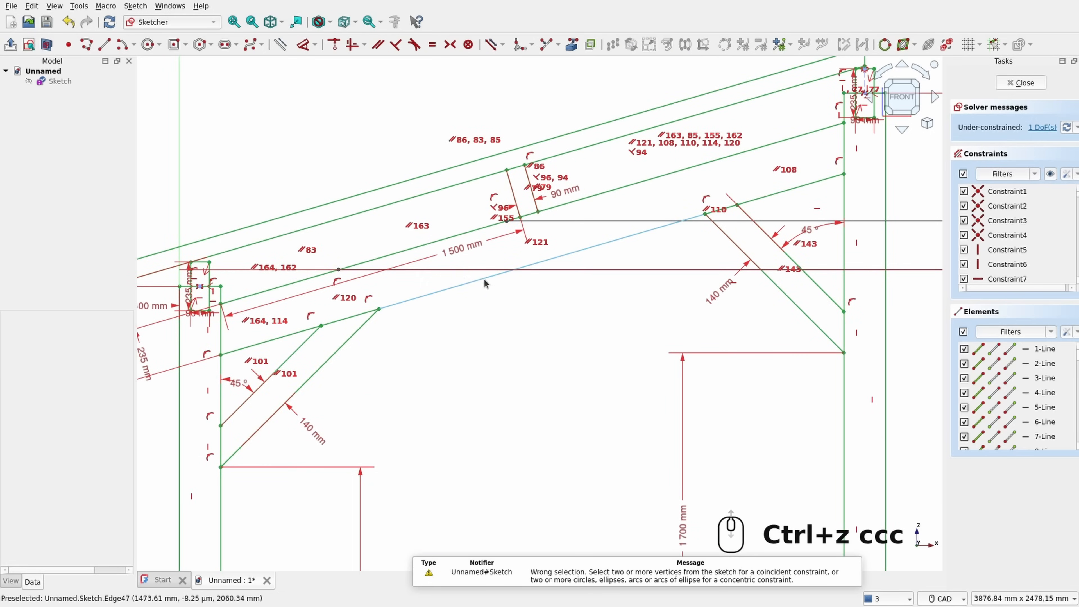
scroll(593, 260, down, 1)
middle_drag(594, 260, 458, 255)
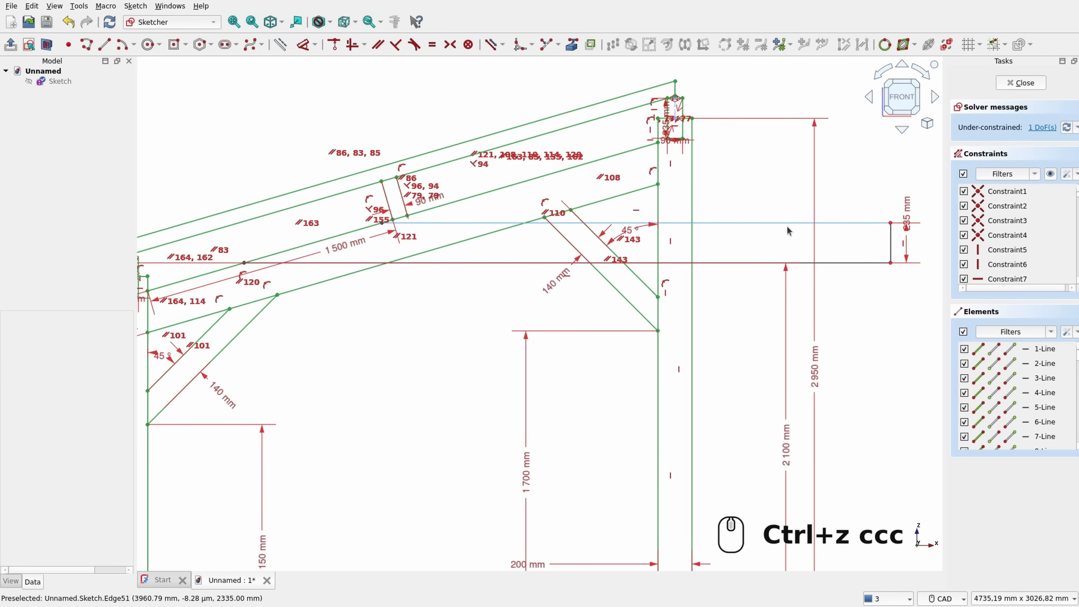
middle_drag(708, 303, 602, 275)
scroll(651, 321, down, 2)
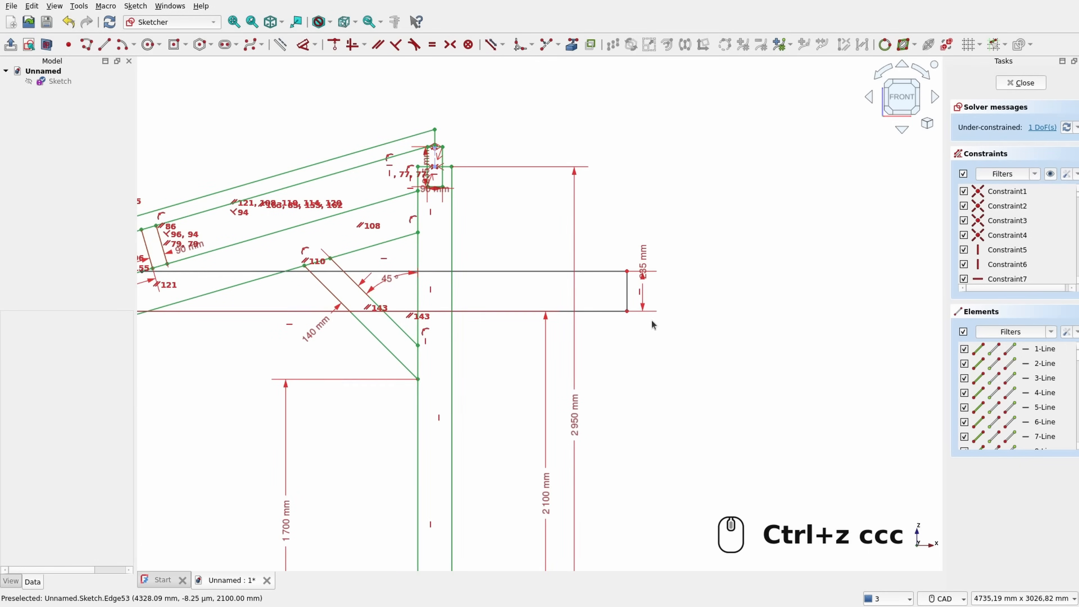
drag(620, 275, 785, 270)
middle_drag(633, 205, 616, 153)
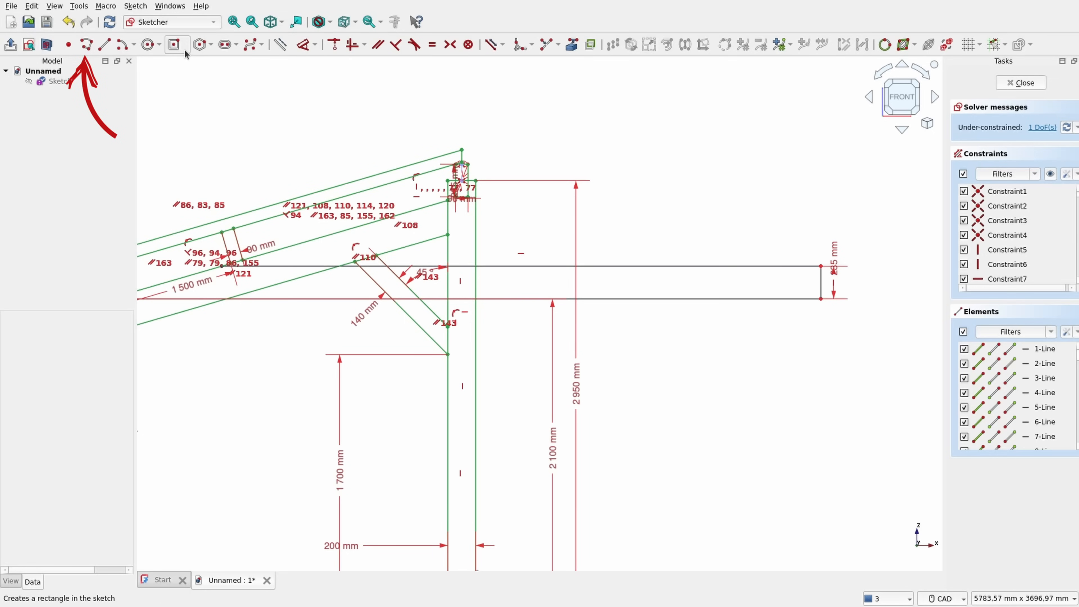
Step: Sketch a three-sided upright block outline about 232 mm tall on the horizontal beam's upper line near its free end
click(86, 44)
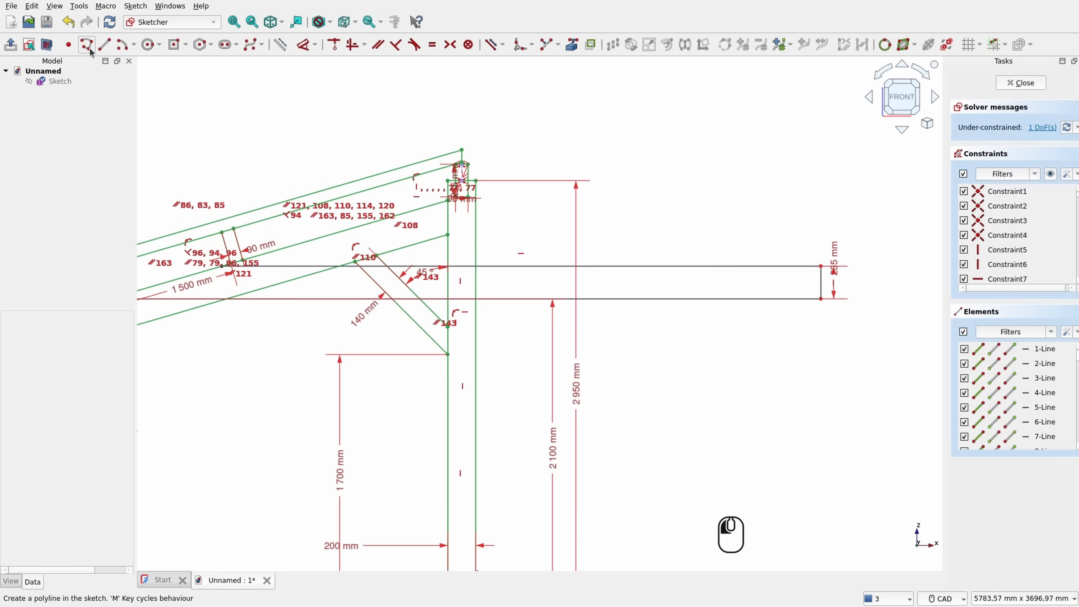
click(759, 266)
click(758, 233)
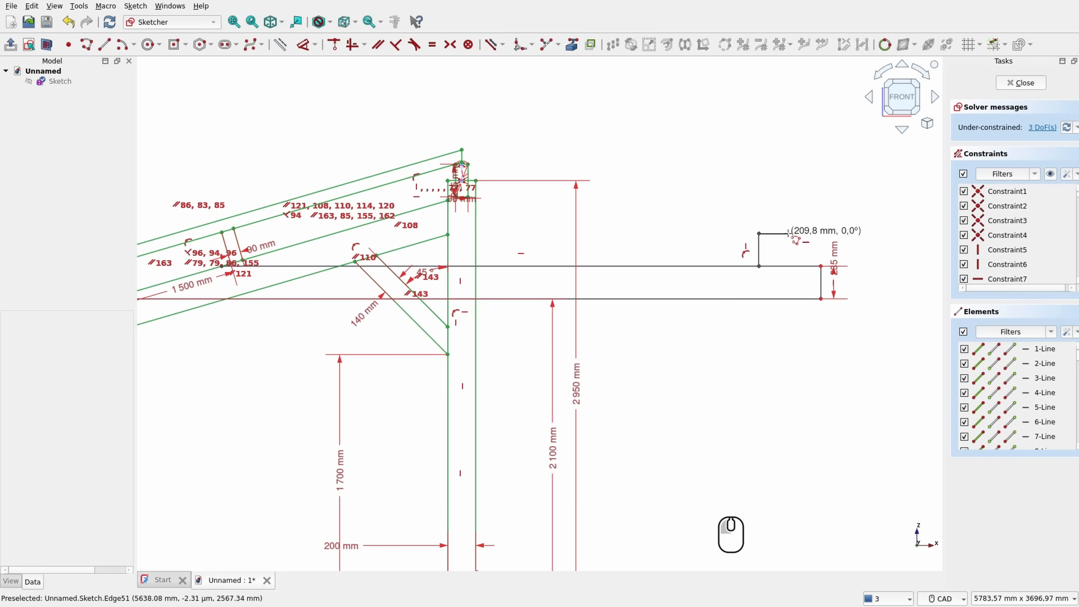
click(784, 233)
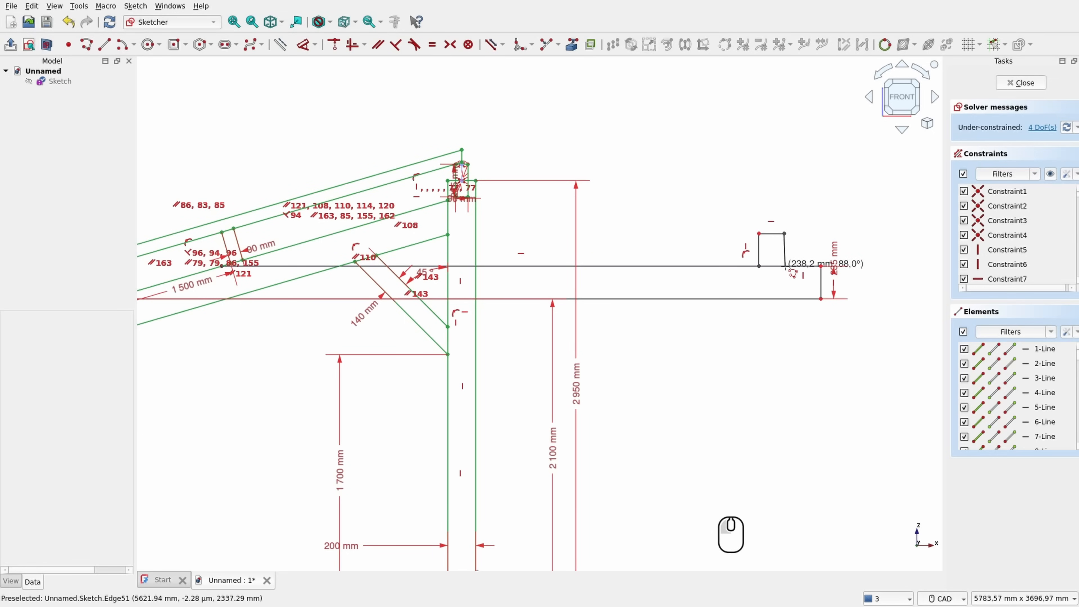
click(784, 266)
scroll(817, 220, up, 4)
key(Escape)
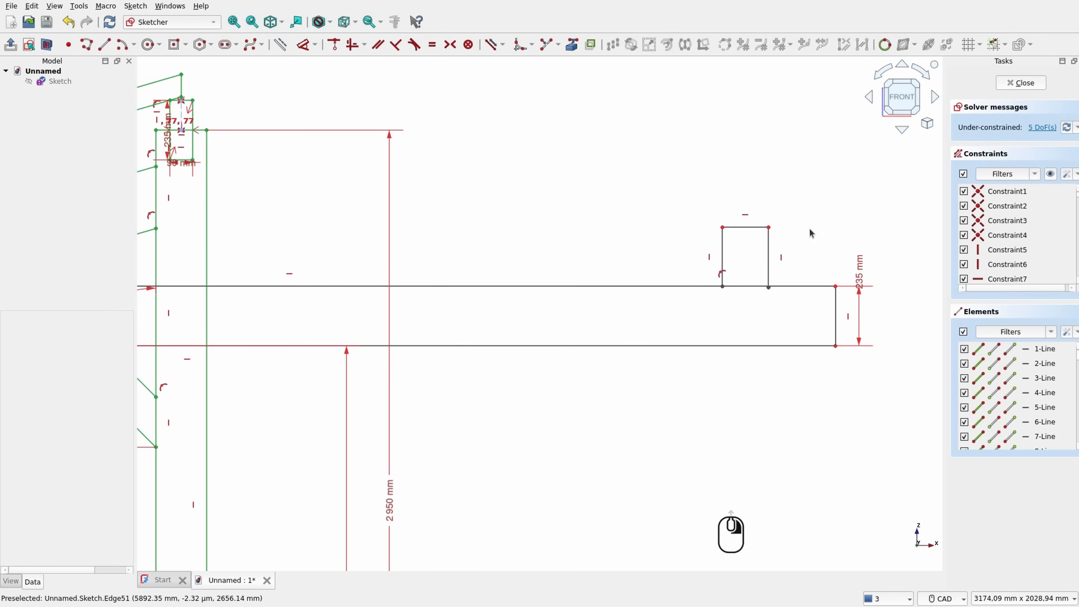
Step: Constrain the open lower end of the block's outer vertical line onto the horizontal beam's upper line
scroll(809, 229, up, 5)
scroll(764, 279, up, 3)
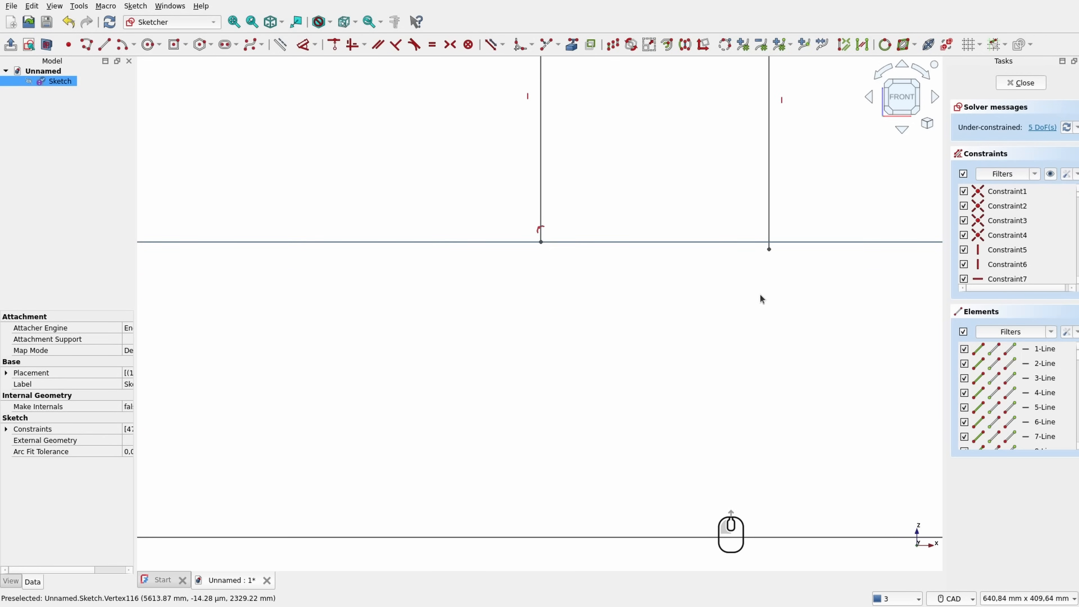
click(767, 253)
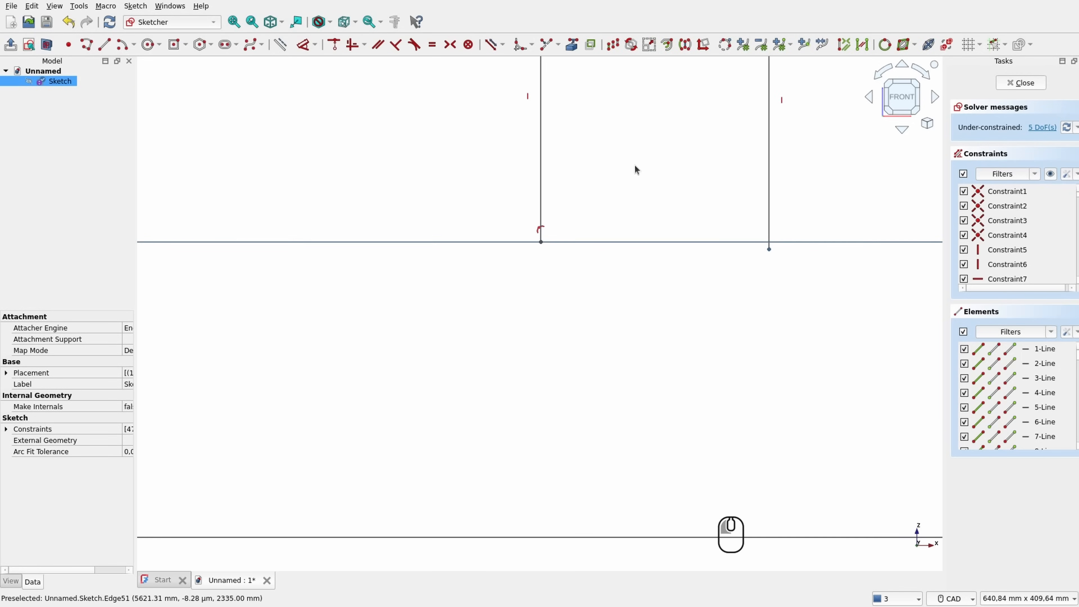
click(333, 46)
scroll(598, 268, down, 4)
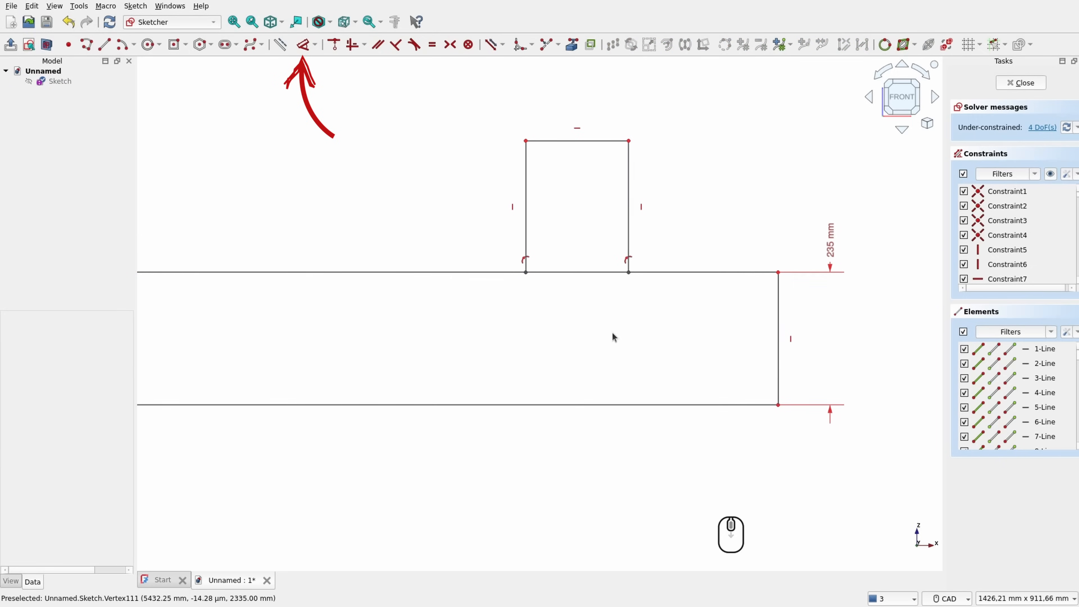
Step: Dimension the block on the beam to 235 mm high and 90 mm wide
click(304, 45)
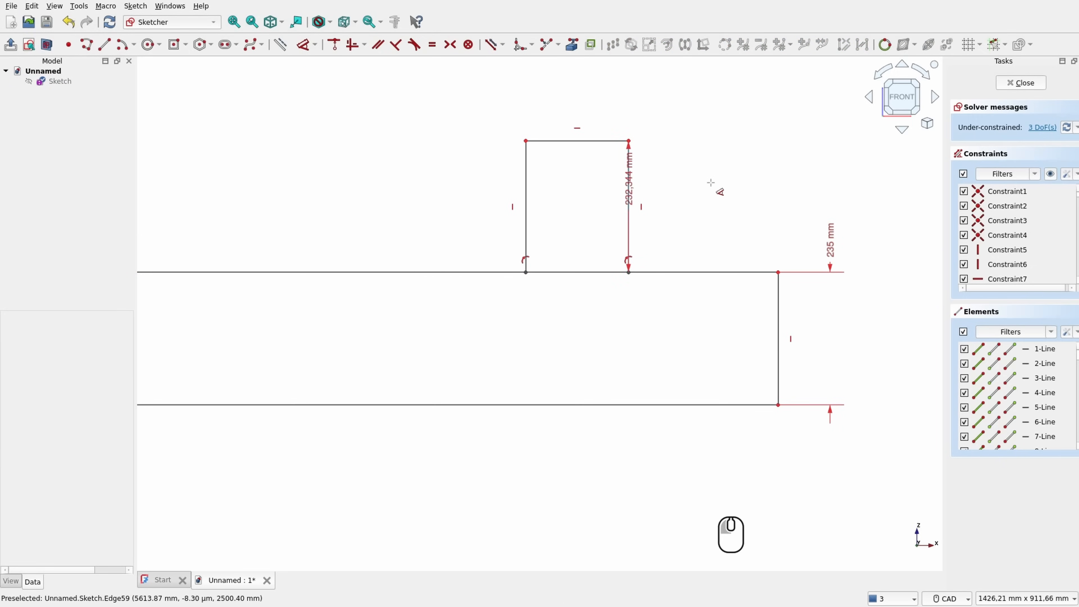
click(722, 190)
text(235)
key(Return)
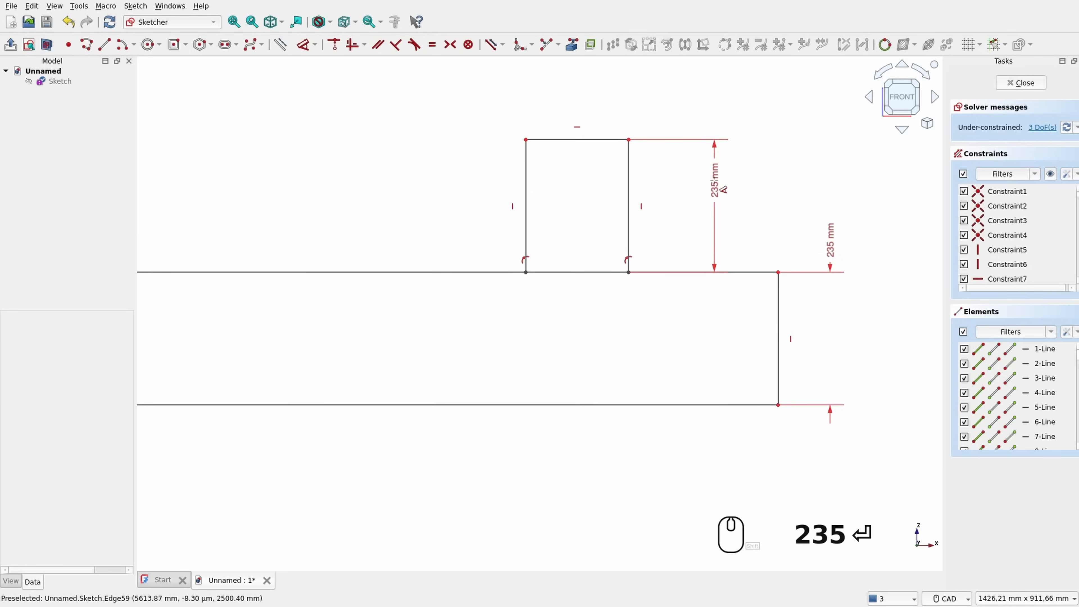
click(613, 138)
text(90)
key(Return)
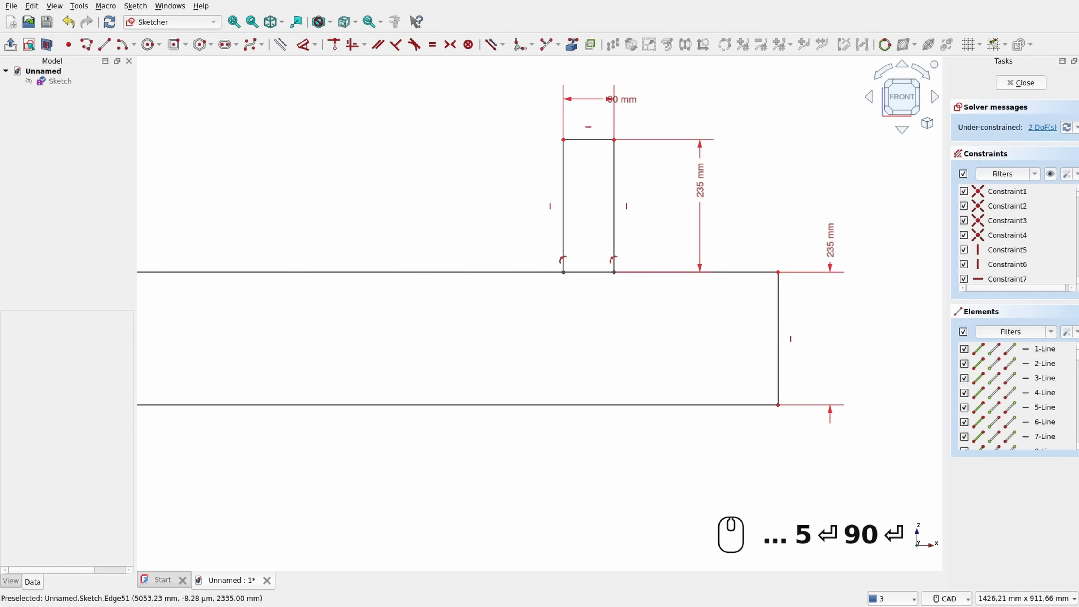
Step: Set the distance between the block's outer lower corner and the beam end's upper corner to 100 mm
click(613, 272)
click(778, 272)
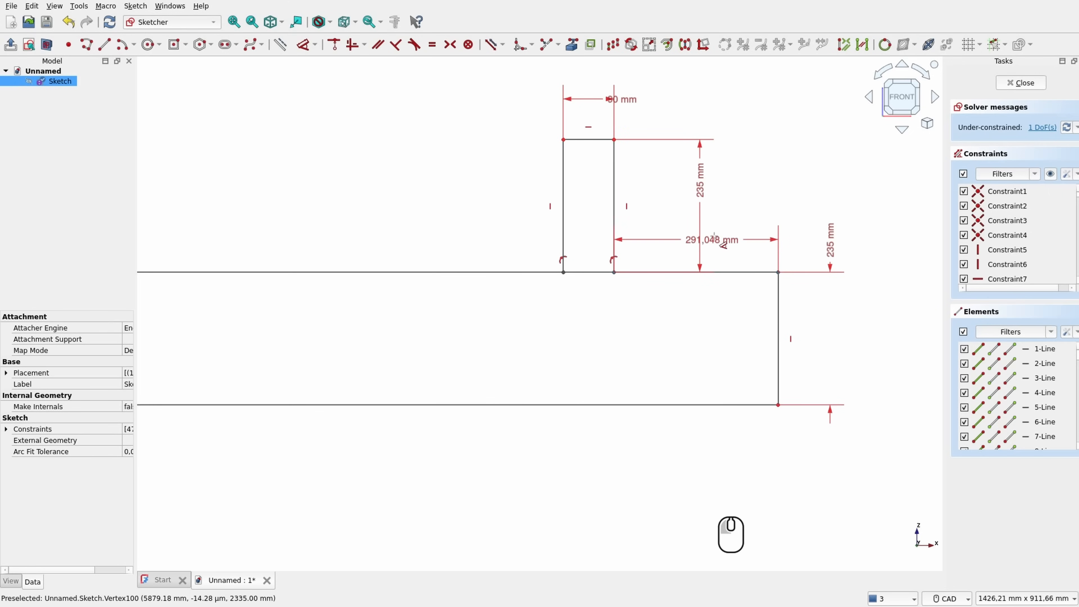
click(717, 236)
text(100)
key(Return)
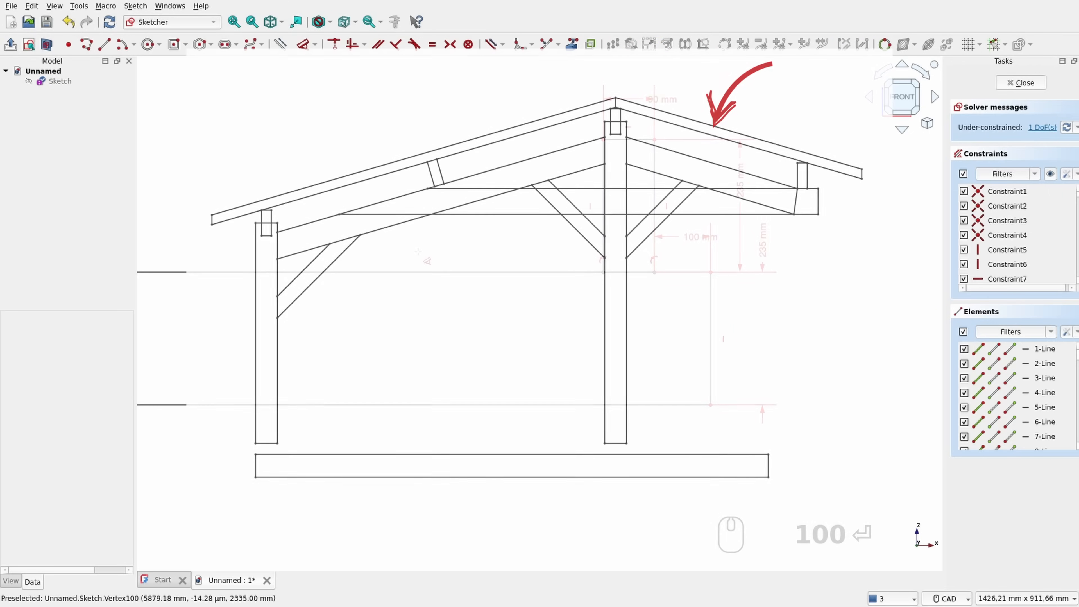
Step: Draw the right roof slope as a polyline from the ridge's top point past the beam end, vertically down, and back to the ridge's lower point
scroll(540, 314, down, 2)
scroll(540, 314, down, 2)
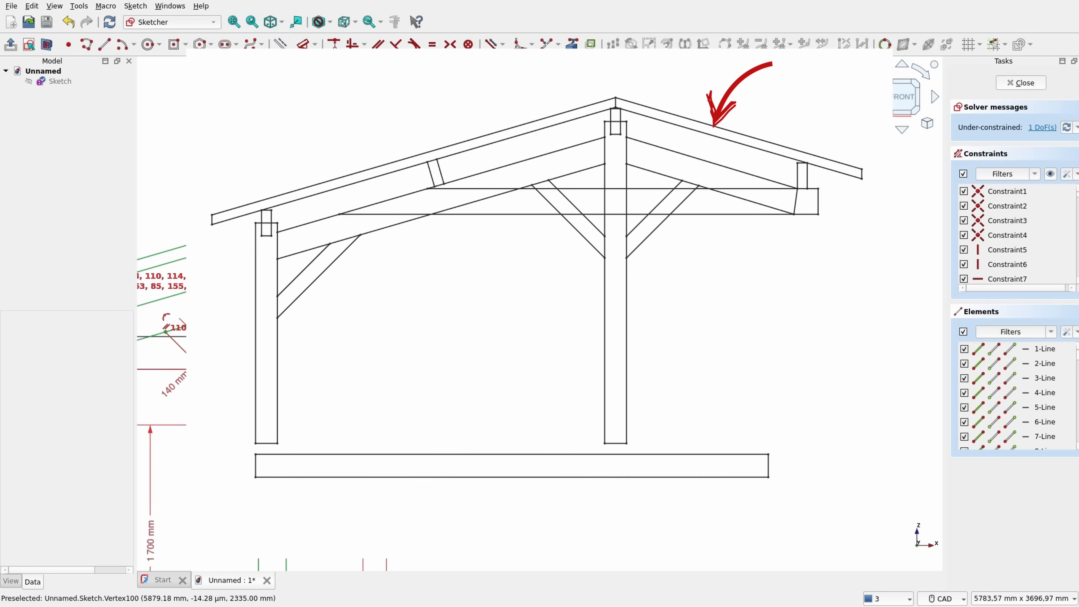
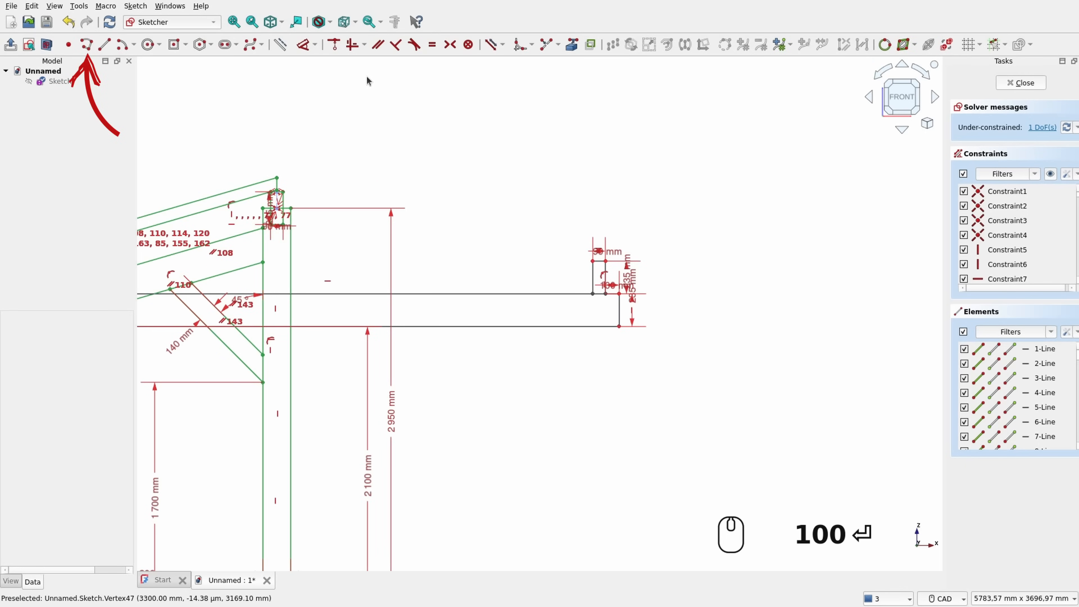
click(87, 44)
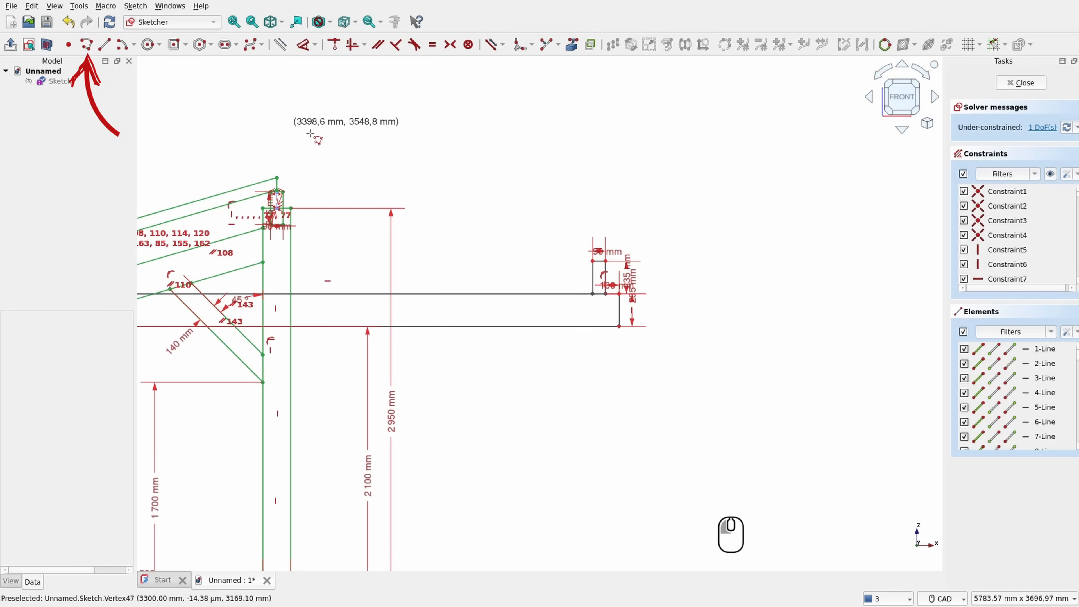
click(277, 178)
click(764, 227)
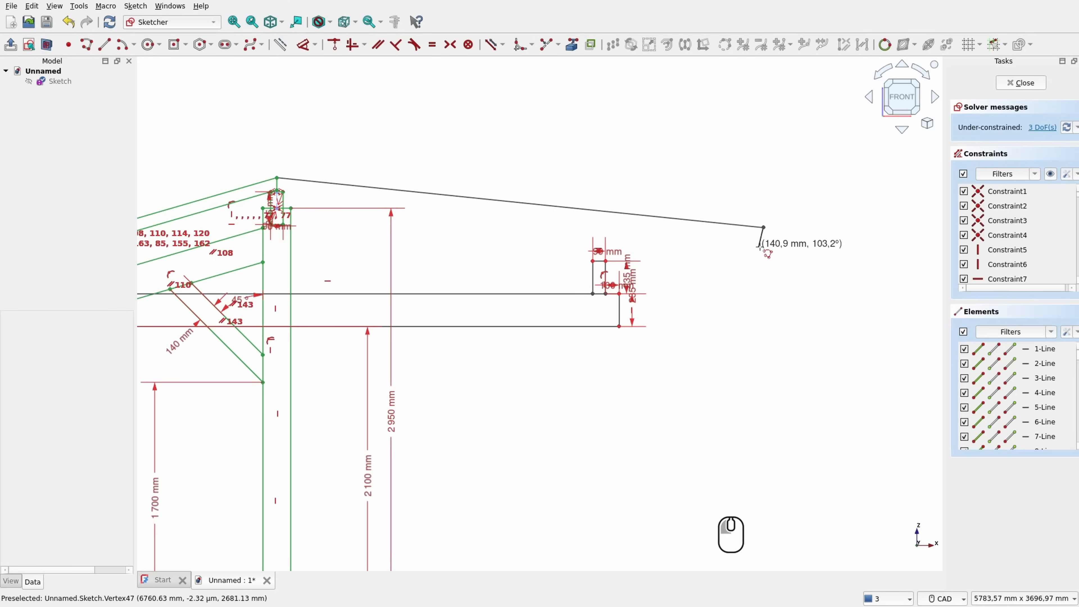
click(764, 247)
scroll(288, 194, up, 5)
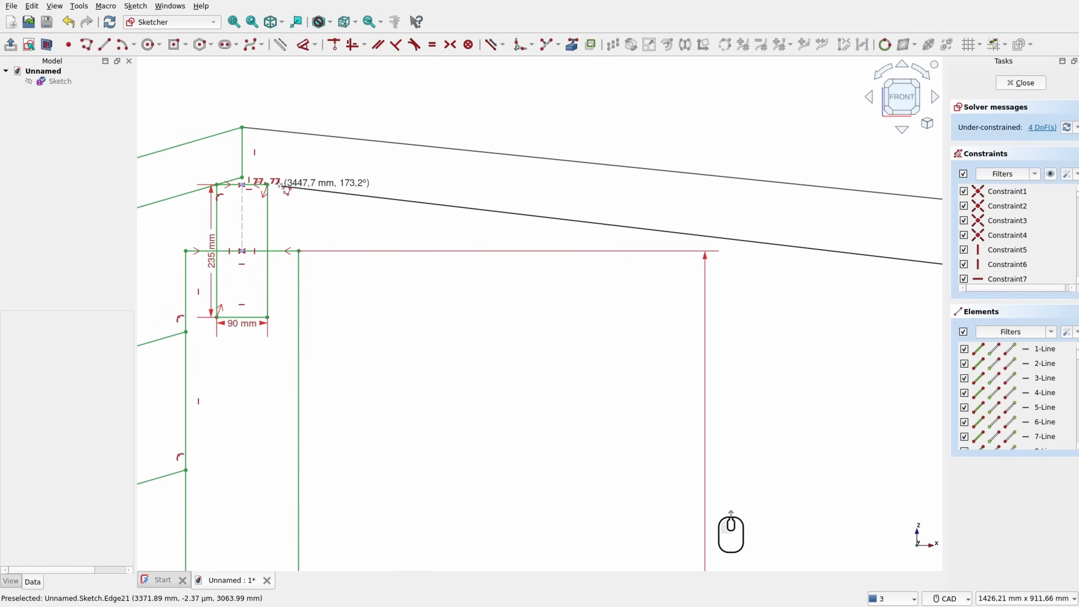
click(243, 179)
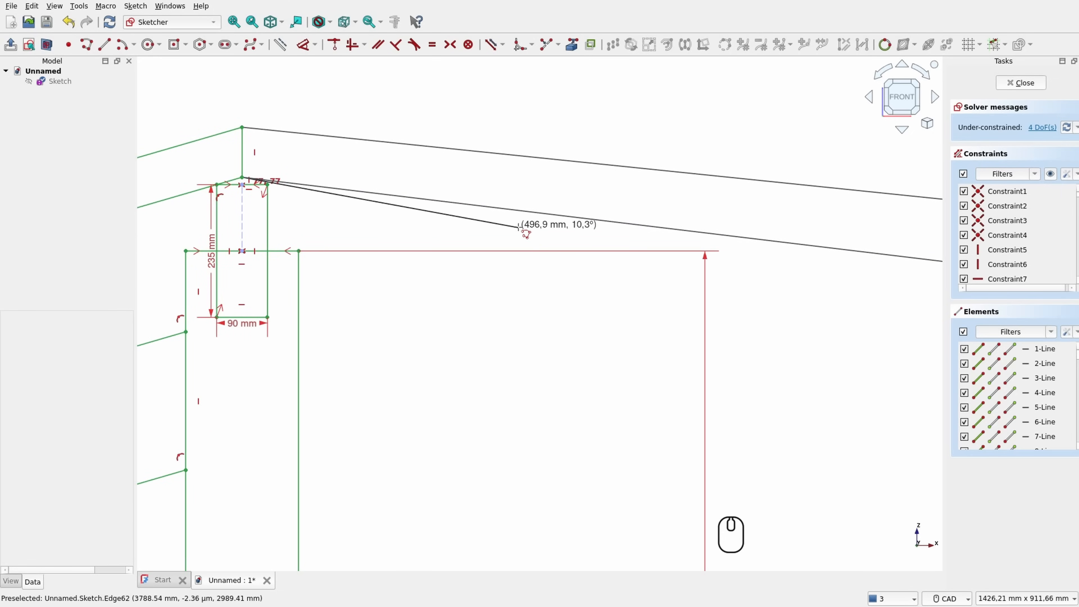
Step: Make the upper and lower lines of the right roof slope parallel
scroll(544, 240, down, 4)
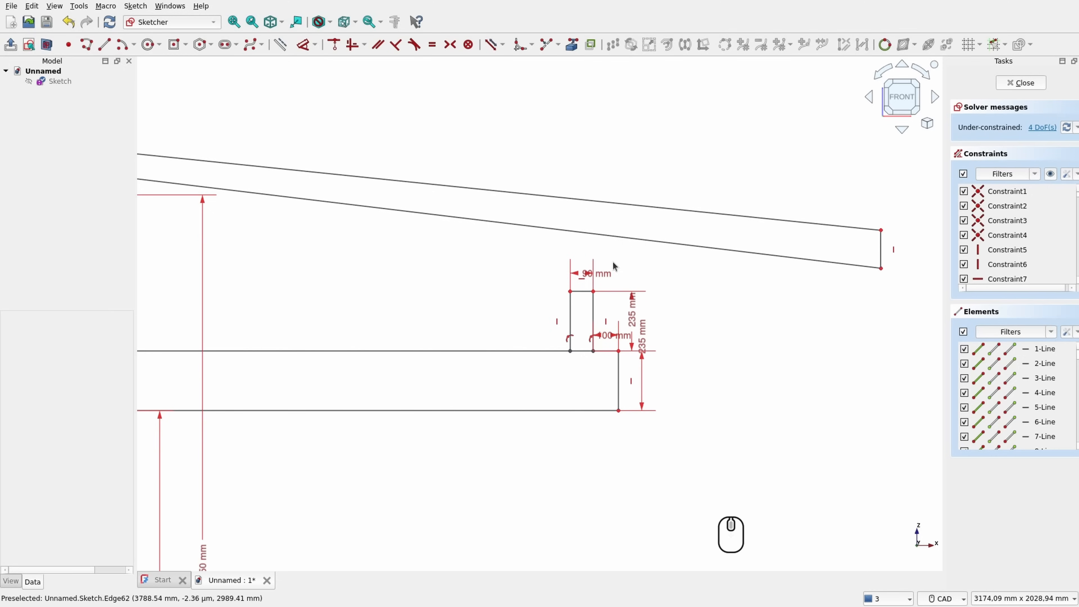
click(793, 258)
click(788, 222)
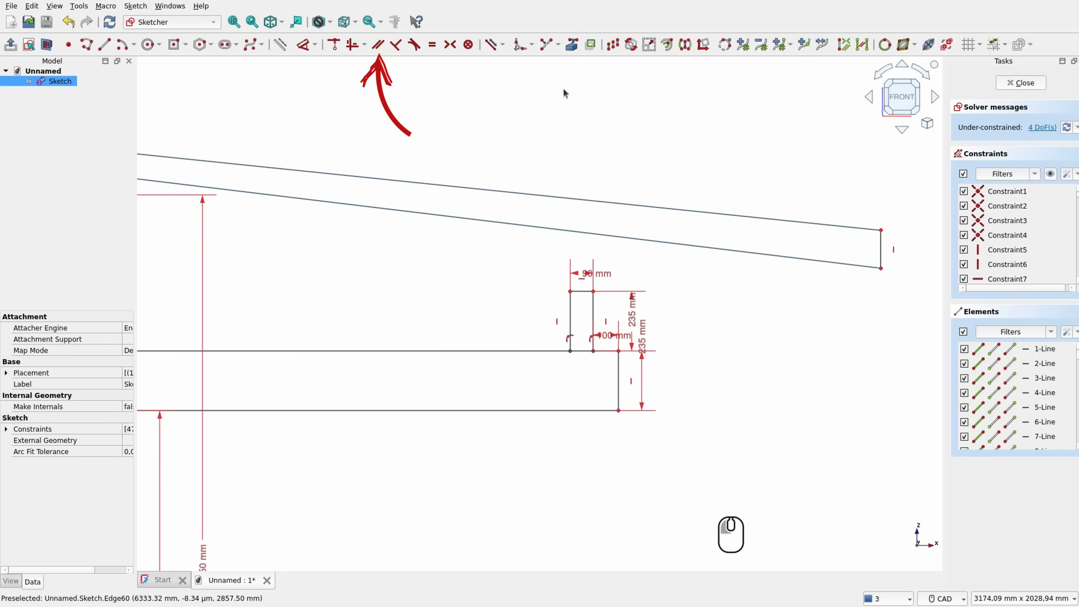
click(377, 44)
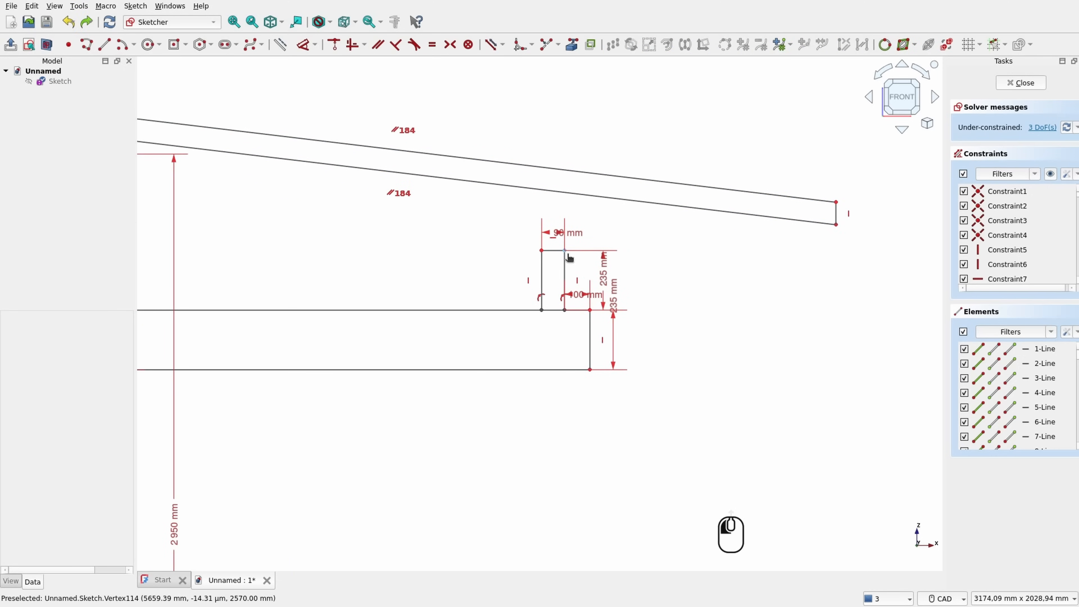
Step: Constrain the upper outer corner of the 90 mm wide upright on the horizontal beam to lie on the right rafter's lower edge
click(564, 250)
click(608, 198)
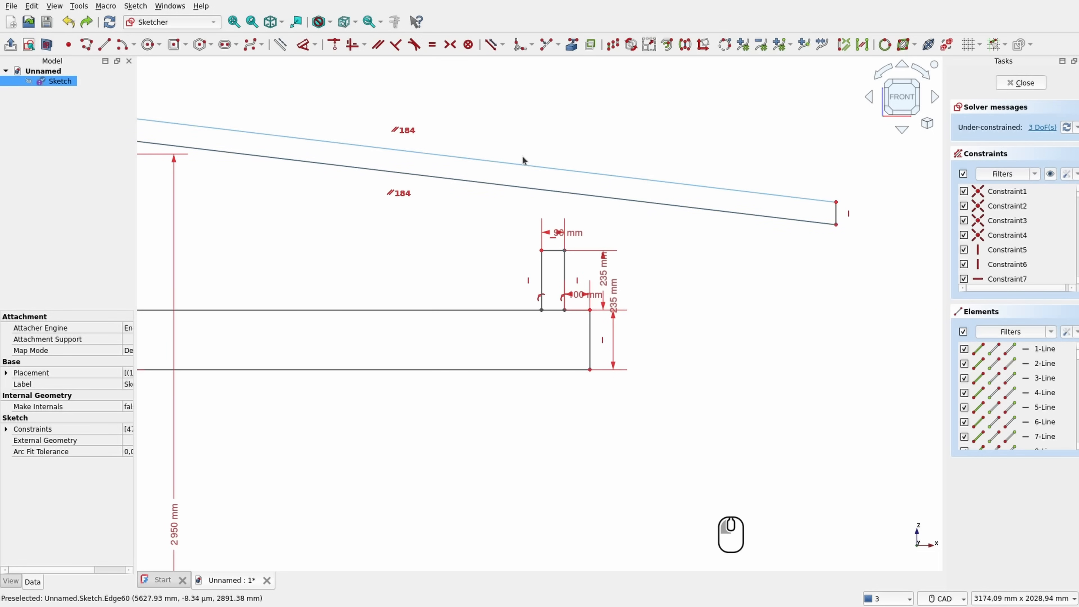
click(334, 45)
scroll(676, 179, down, 4)
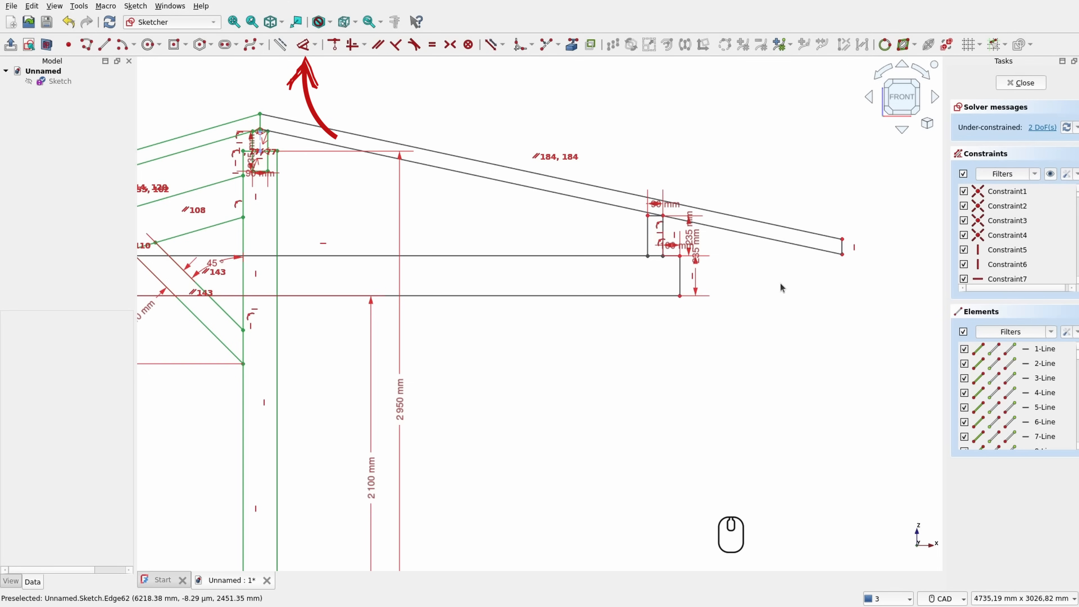
Step: Dimension the horizontal distance from the horizontal beam's right end to the right rafter's lower end corner as 400 mm
click(303, 44)
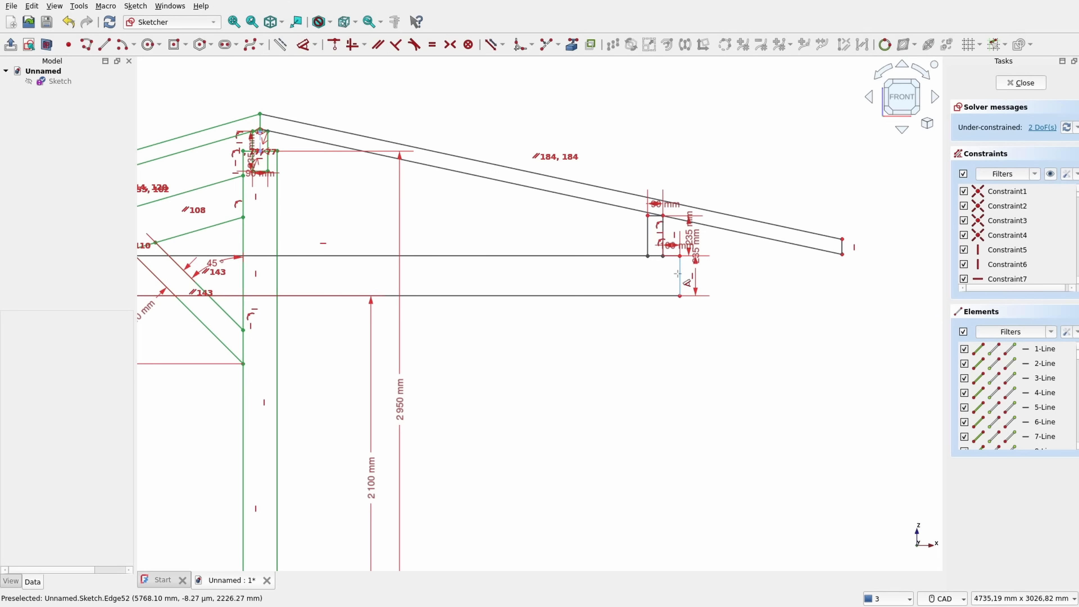
click(680, 256)
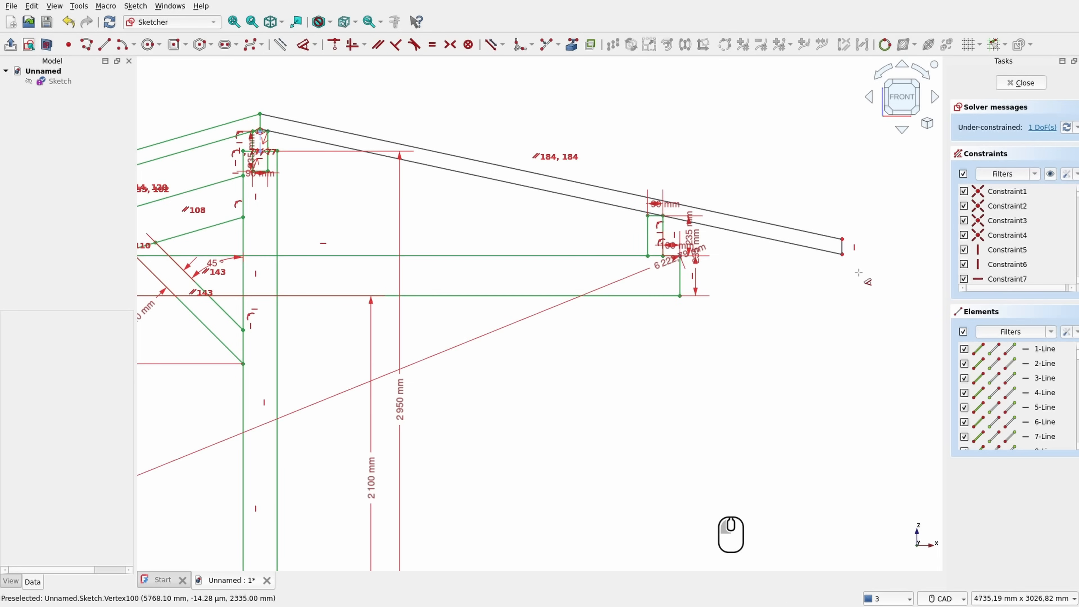
click(843, 255)
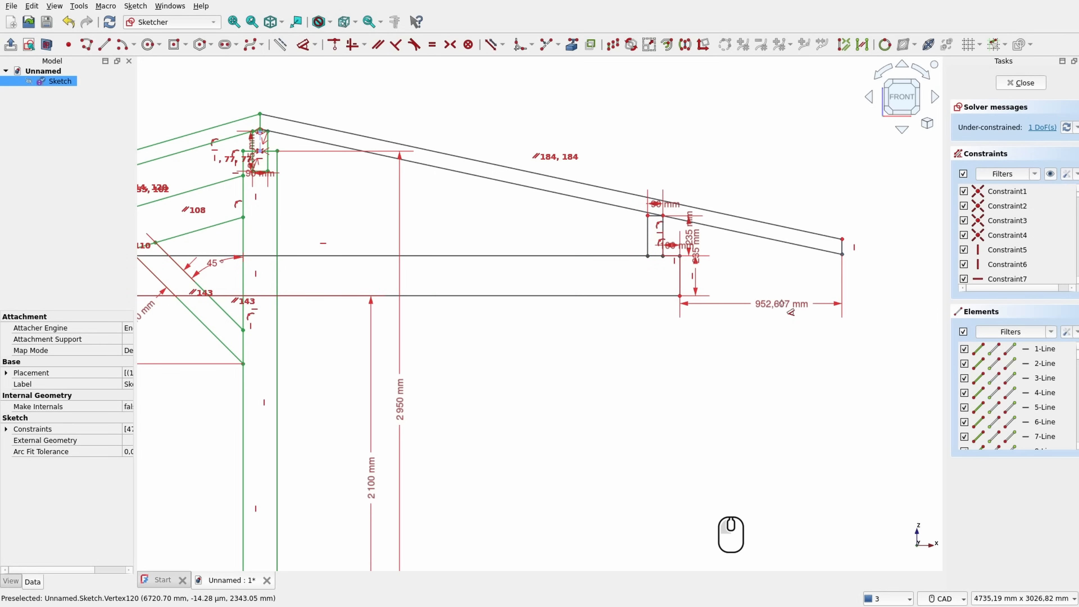
click(781, 303)
text(400)
key(Return)
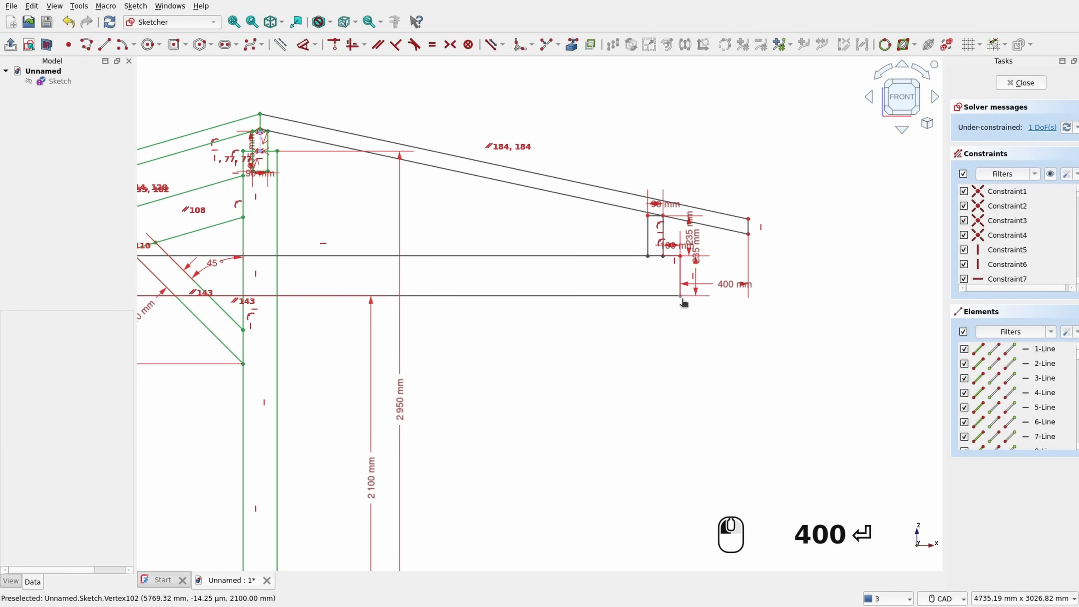
Step: Constrain the upper right corner of the ridge beam rectangle to lie on the right rafter's lower edge
drag(681, 298, 659, 301)
scroll(286, 132, up, 5)
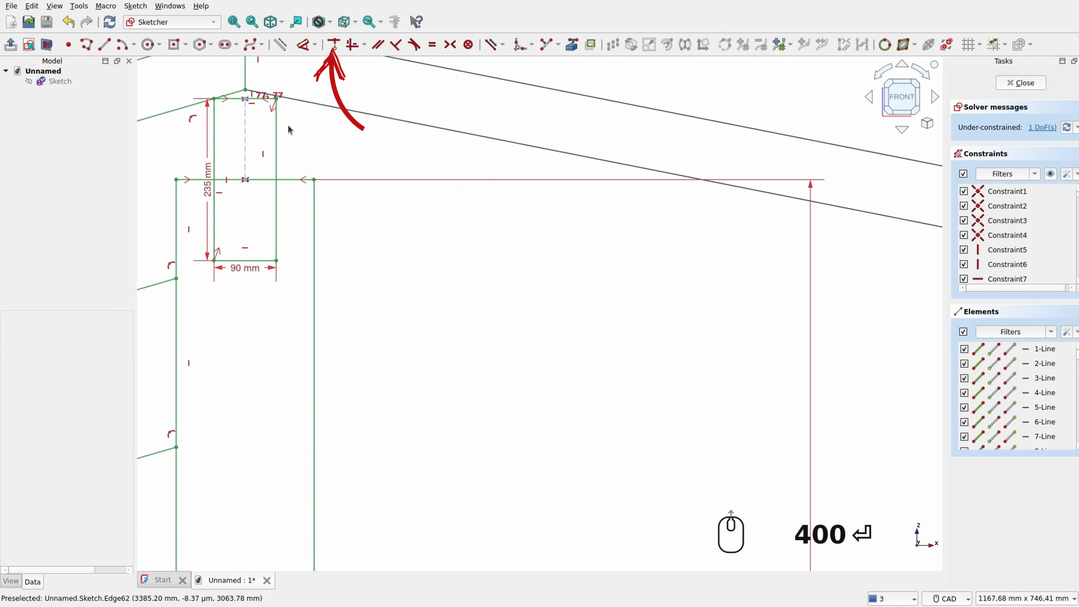
scroll(288, 129, up, 3)
middle_drag(296, 109, 424, 215)
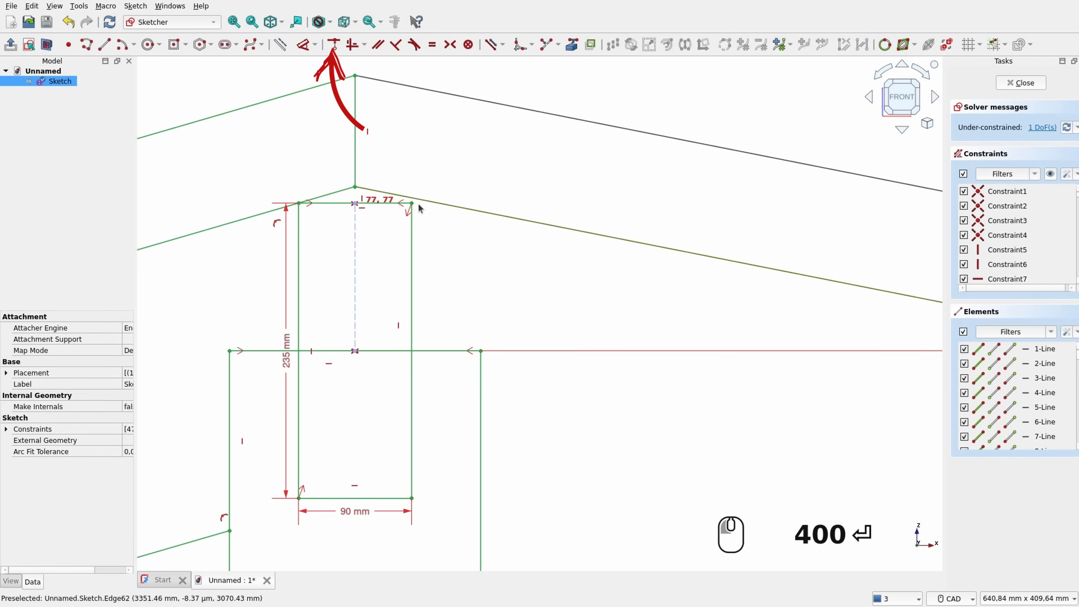
scroll(418, 207, up, 4)
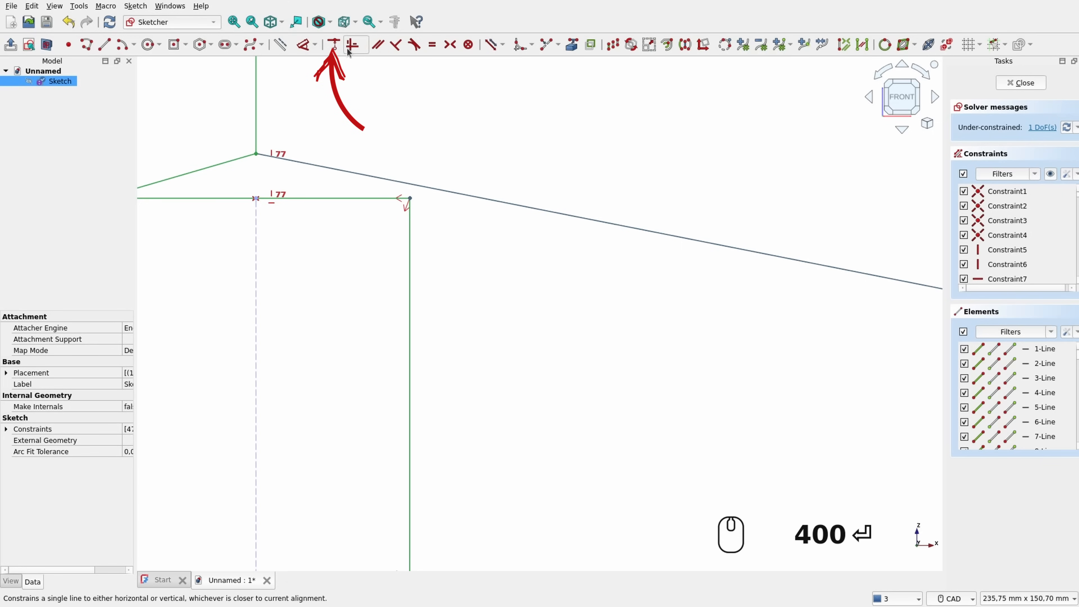
click(333, 44)
scroll(517, 197, down, 12)
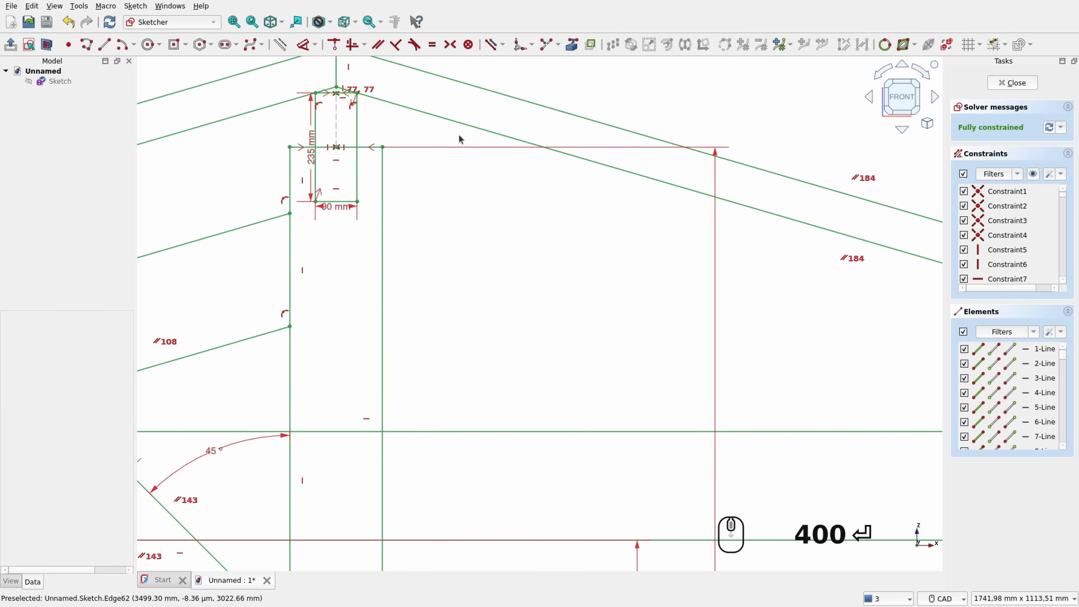
Step: Split the horizontal beam's upper edge at two points between the sides of the small upright
scroll(842, 270, up, 3)
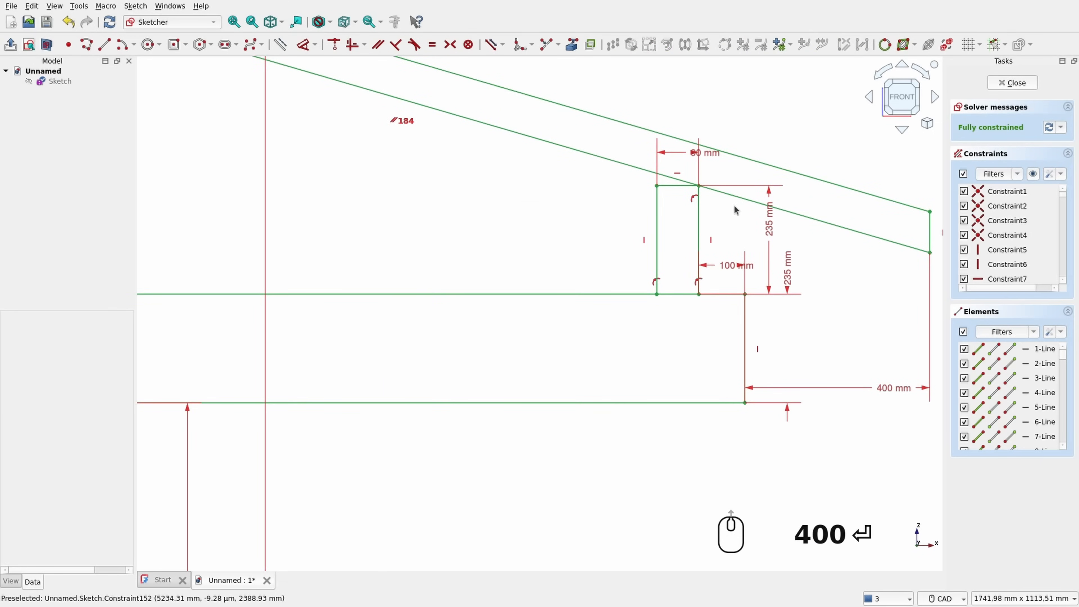
scroll(717, 296, up, 2)
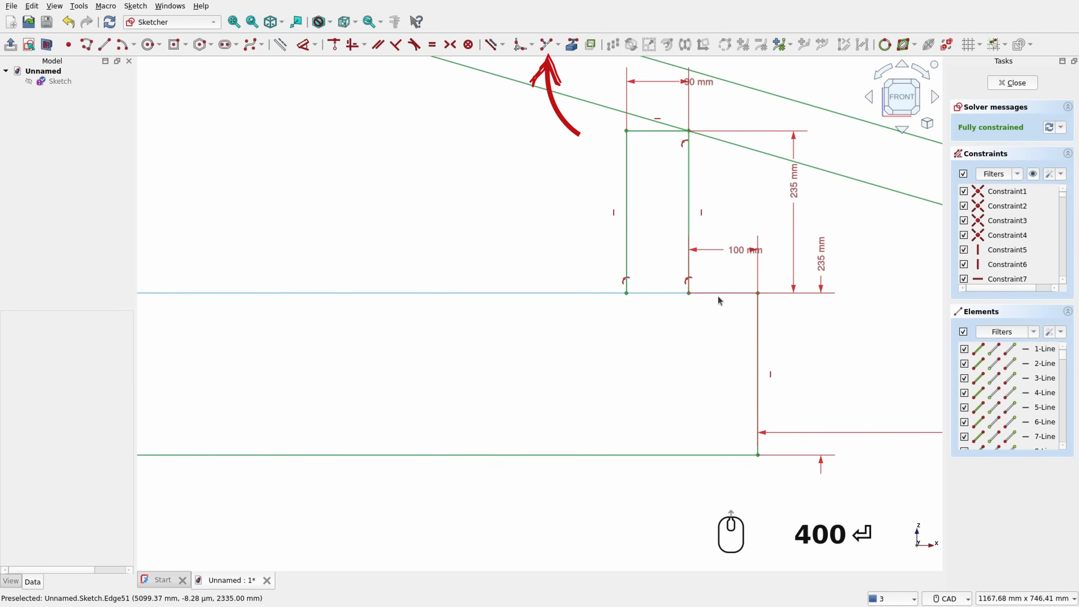
click(548, 45)
scroll(652, 262, up, 3)
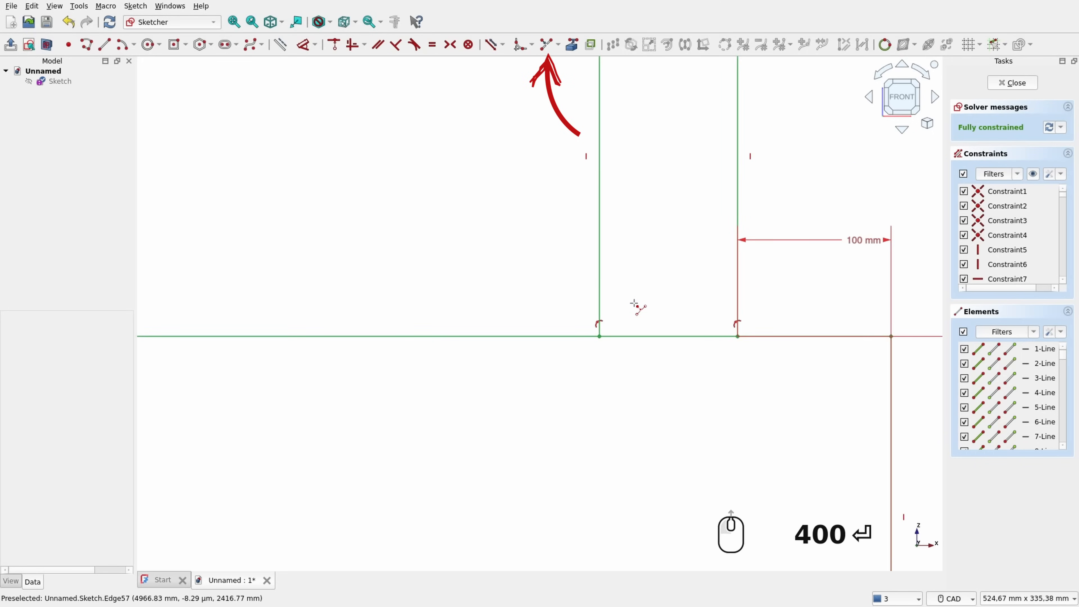
click(634, 336)
click(693, 337)
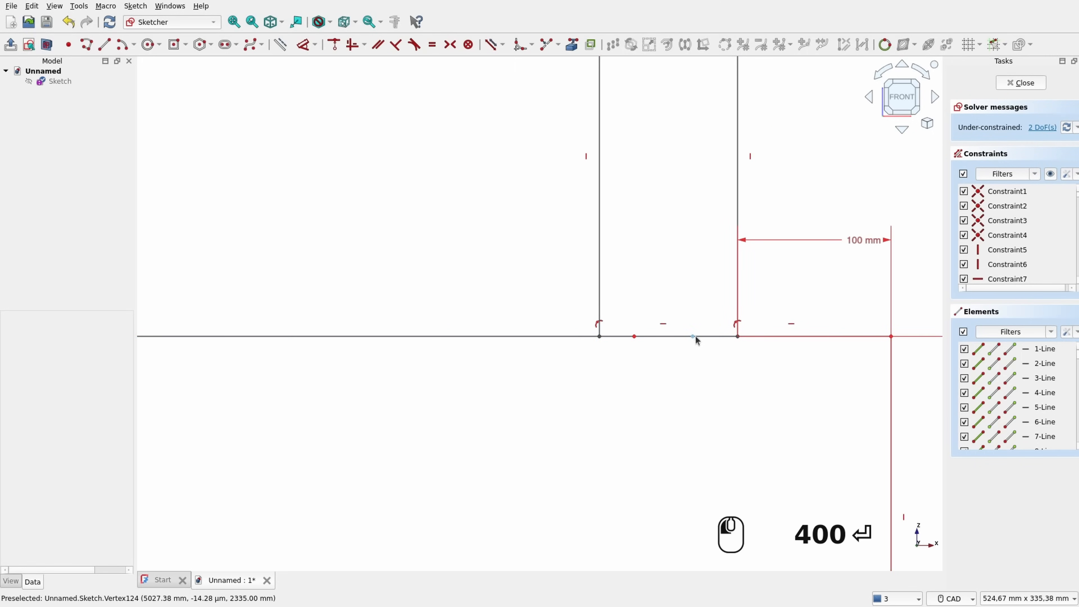
Step: Make the two split points on the beam's upper edge coincident with the small upright's lower corners
click(693, 336)
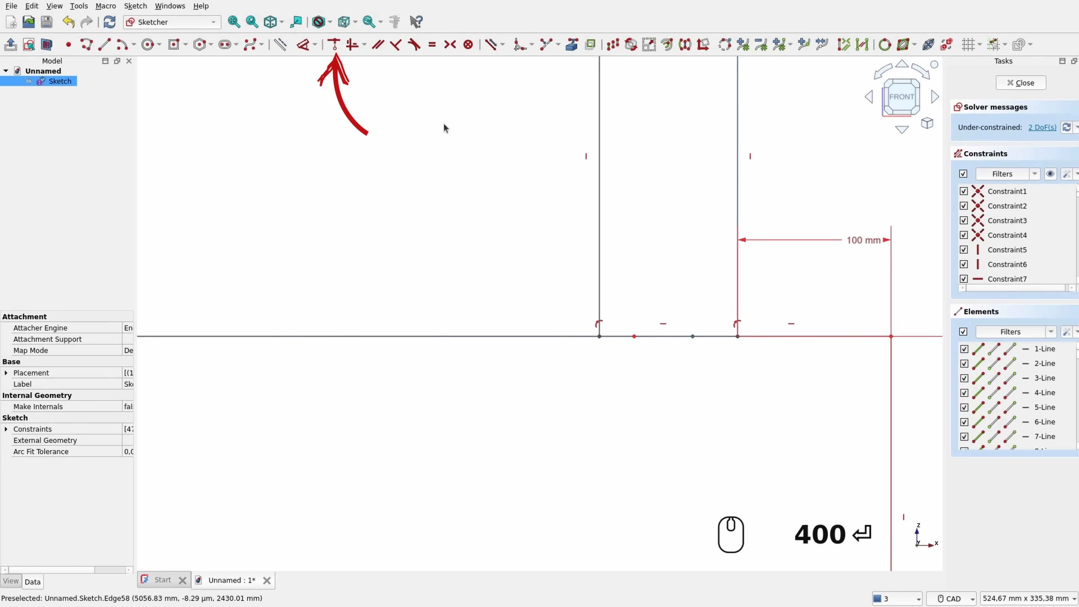
key(c)
click(635, 337)
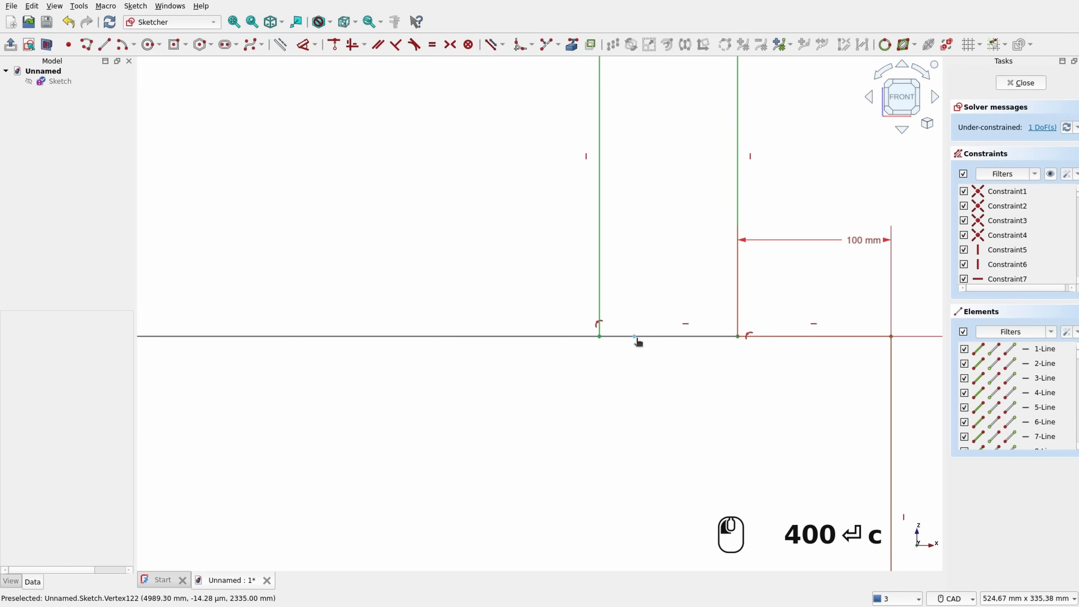
click(604, 206)
key(c)
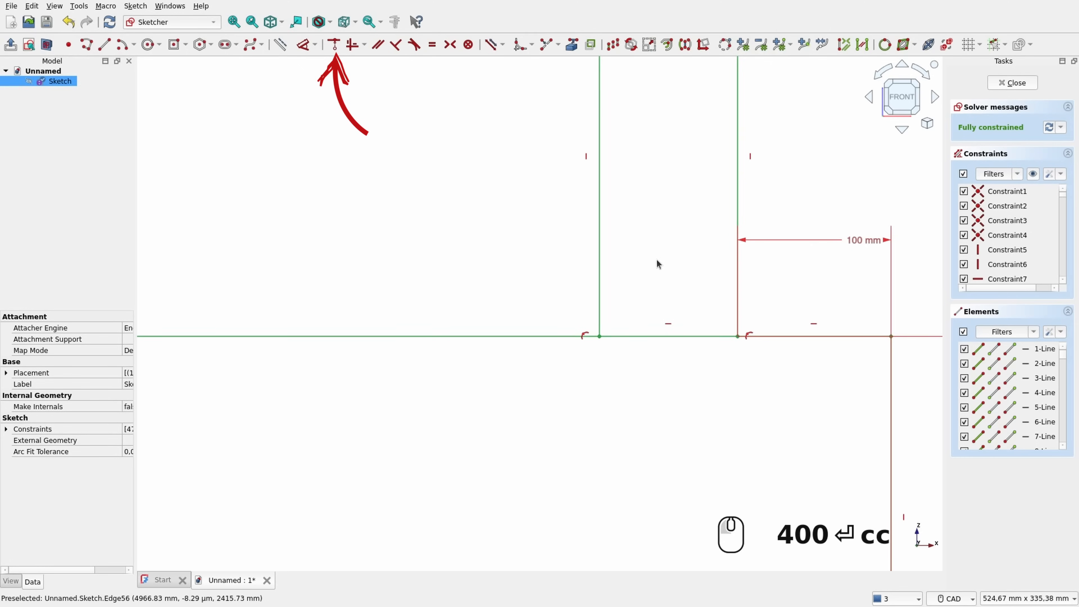
Step: Start a polyline on the right side of the central post and run it down to the small upright's lower inner corner
scroll(657, 259, down, 5)
scroll(658, 280, down, 5)
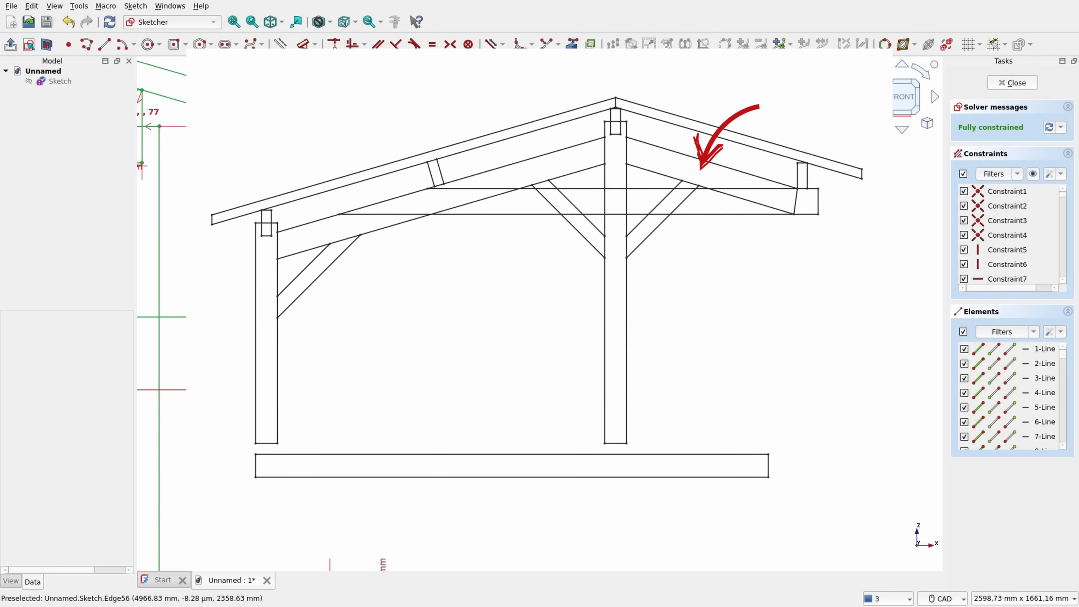
middle_drag(251, 270, 509, 279)
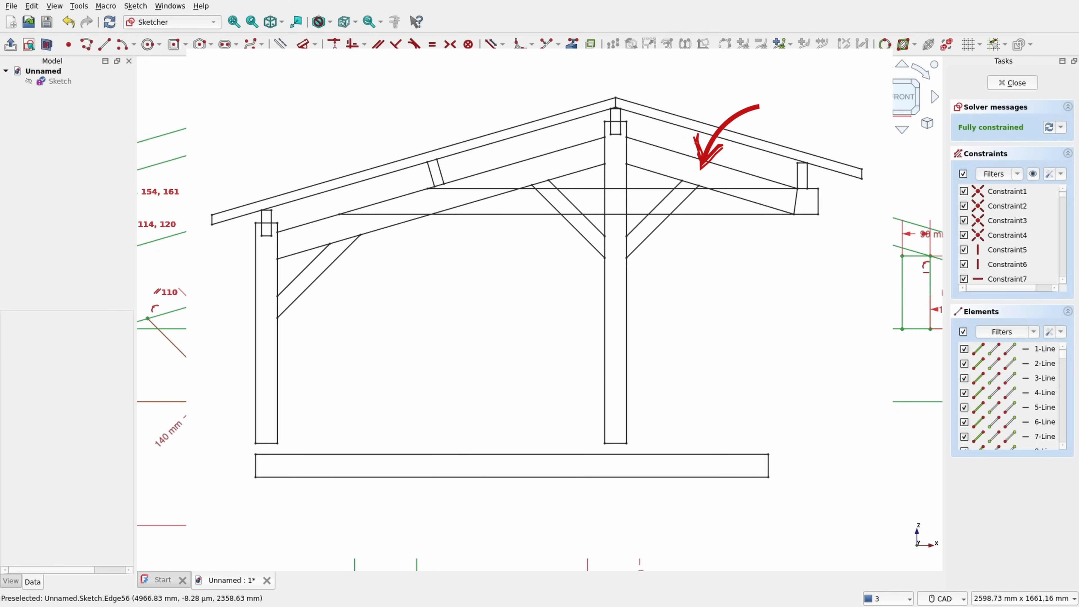
scroll(509, 279, down, 2)
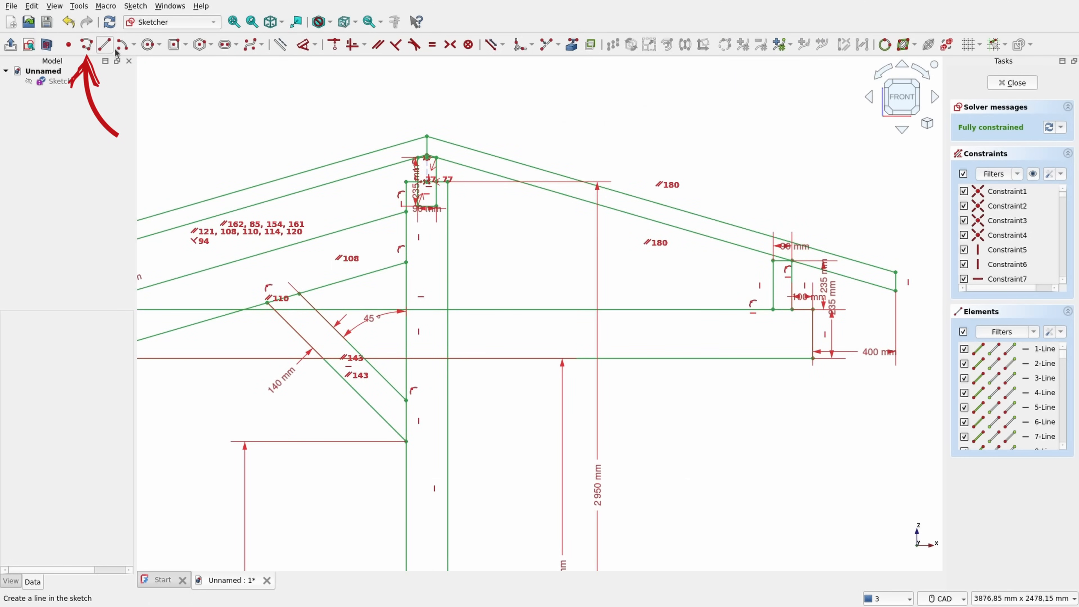
click(86, 44)
scroll(472, 238, up, 3)
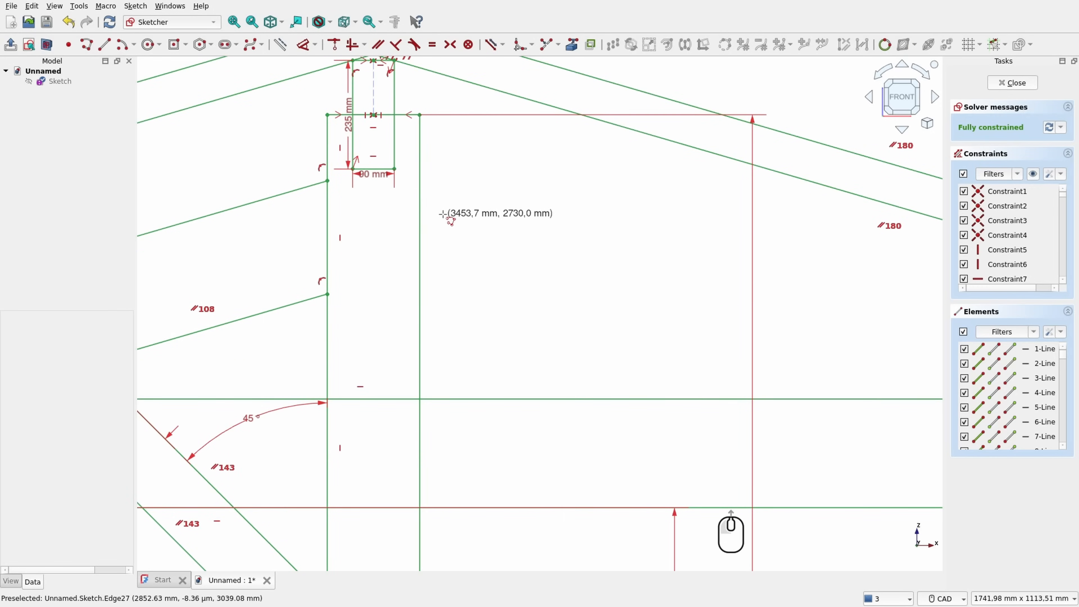
click(420, 181)
scroll(675, 286, down, 2)
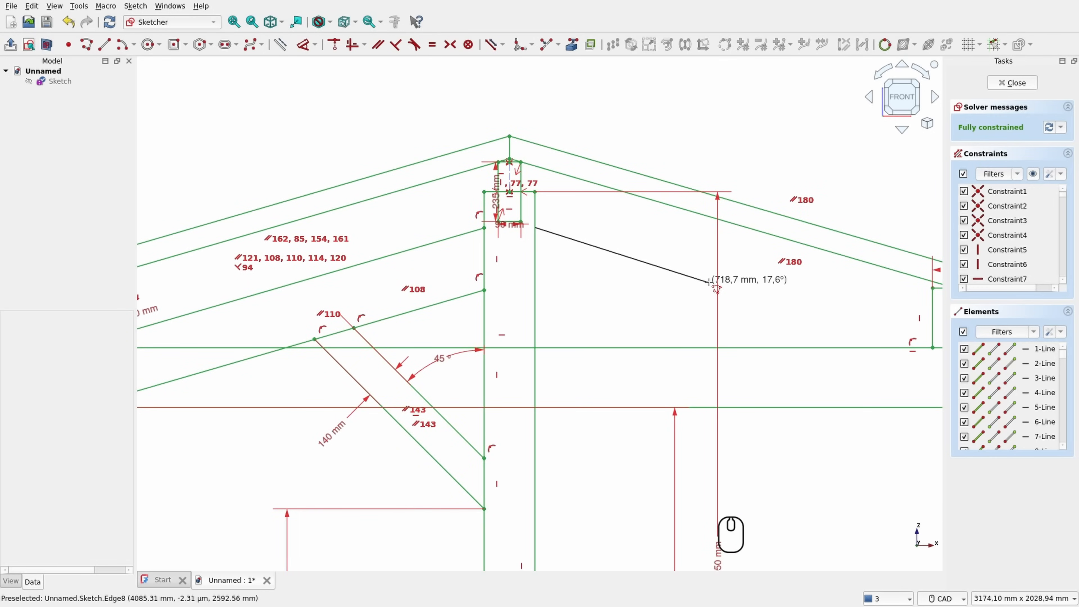
middle_drag(821, 289, 616, 271)
scroll(733, 316, up, 1)
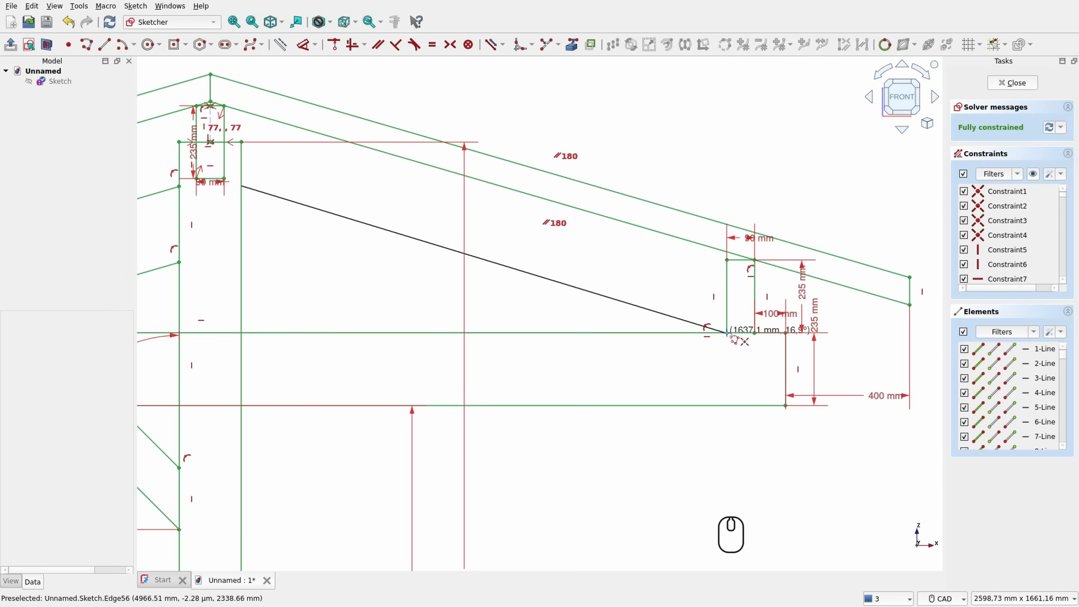
scroll(718, 329, up, 4)
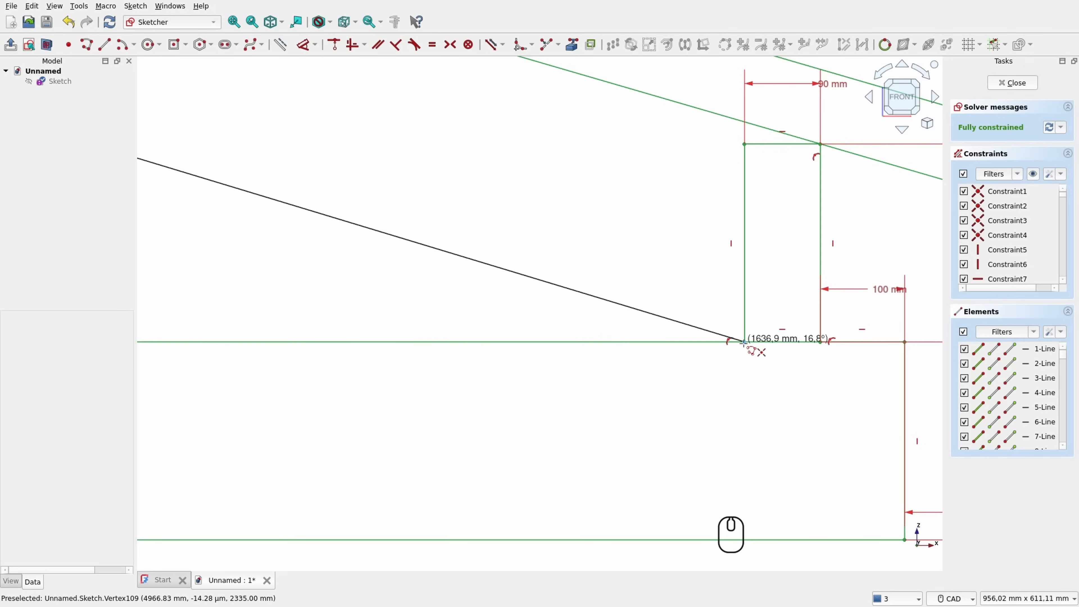
click(744, 342)
Step: Continue the polyline to the horizontal beam's lower edge and back up to the central post's right side, then end it
scroll(744, 342, down, 2)
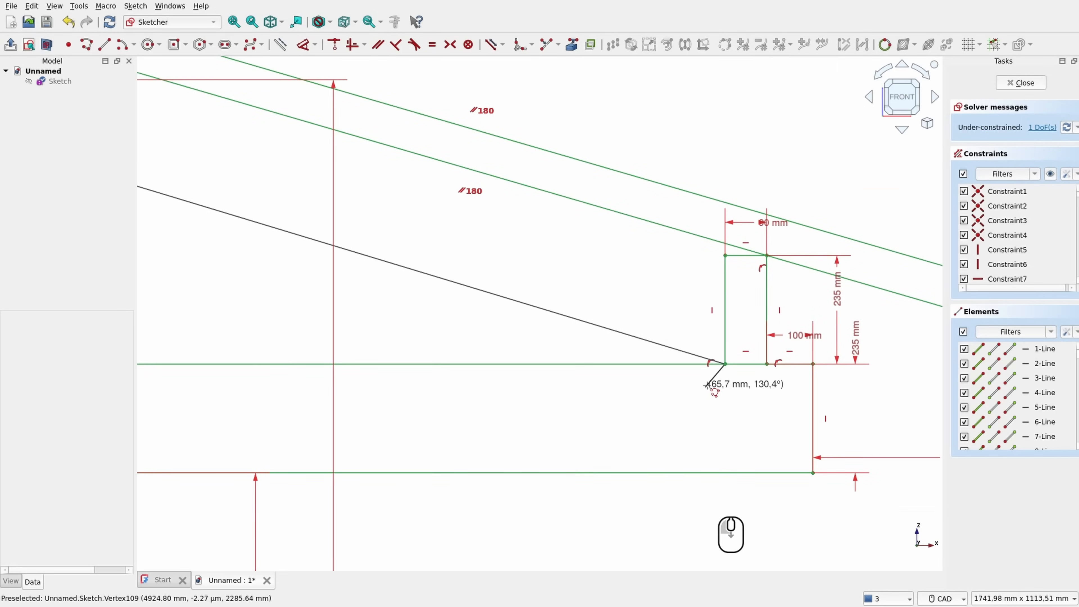
click(662, 472)
middle_drag(255, 310, 649, 395)
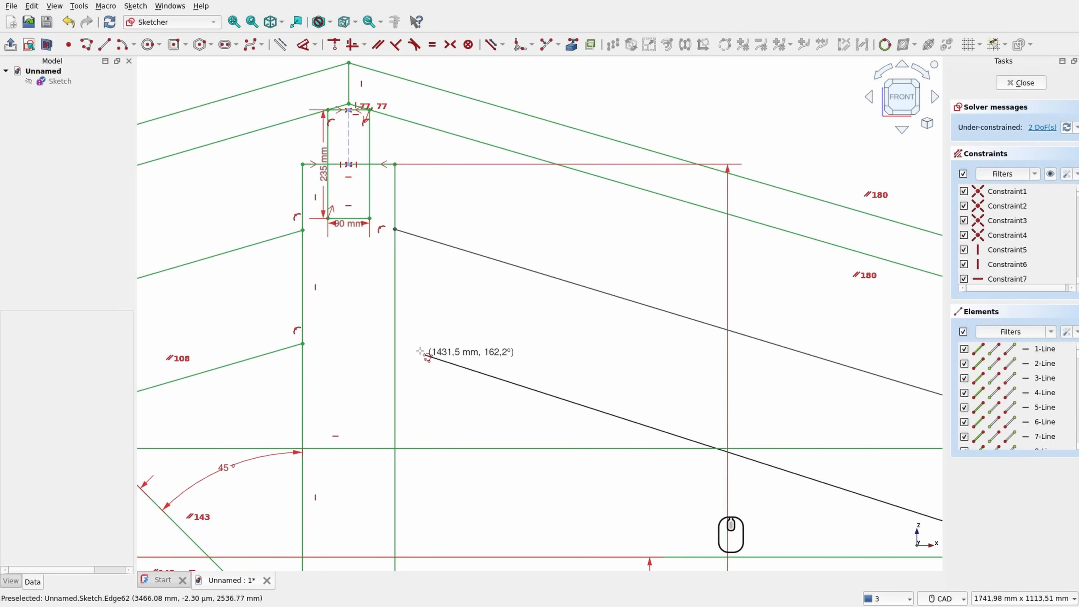
click(393, 340)
right_click(480, 318)
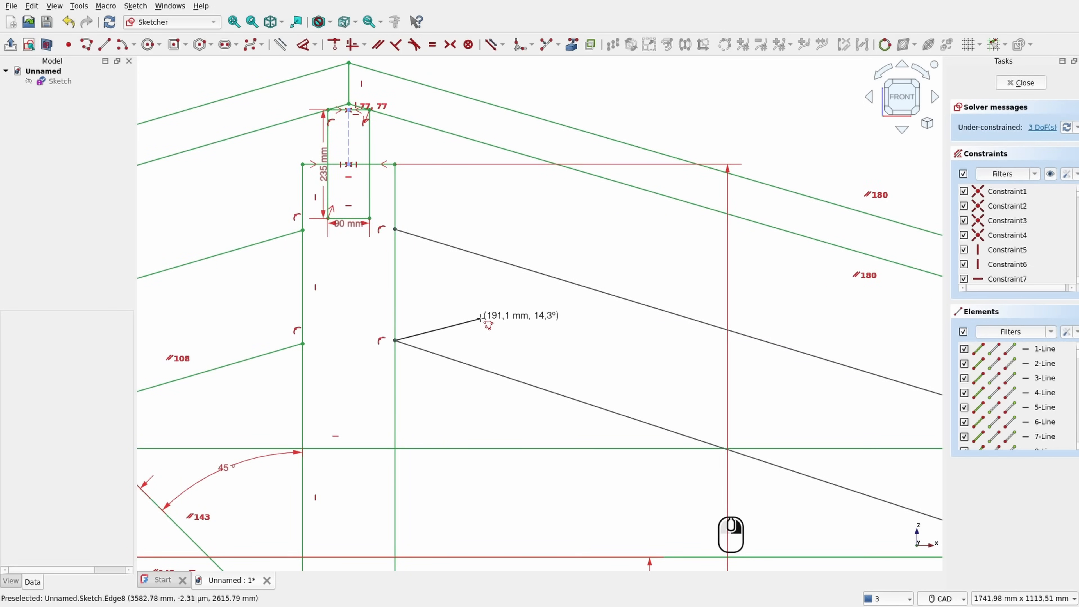
right_click(475, 298)
Step: Align the new sloping beam's two endpoints on the central post horizontally with the matching beam endpoints on the post's opposite side
scroll(494, 315, down, 1)
mouse_move(533, 327)
middle_down()
mouse_move(467, 301)
mouse_move(317, 279)
middle_up()
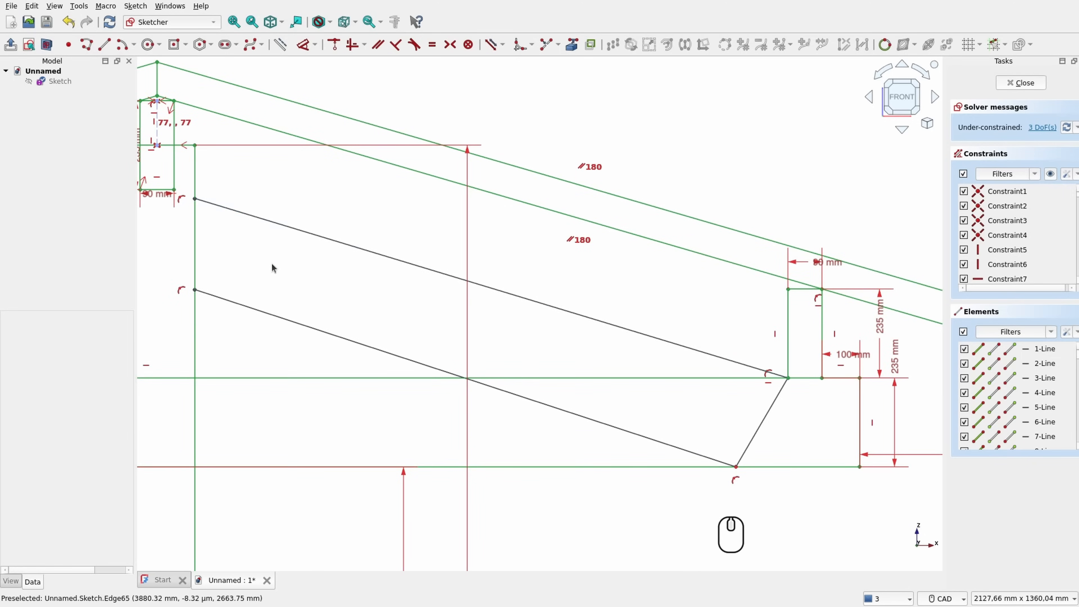
middle_drag(196, 226, 455, 271)
scroll(455, 271, up, 3)
click(454, 221)
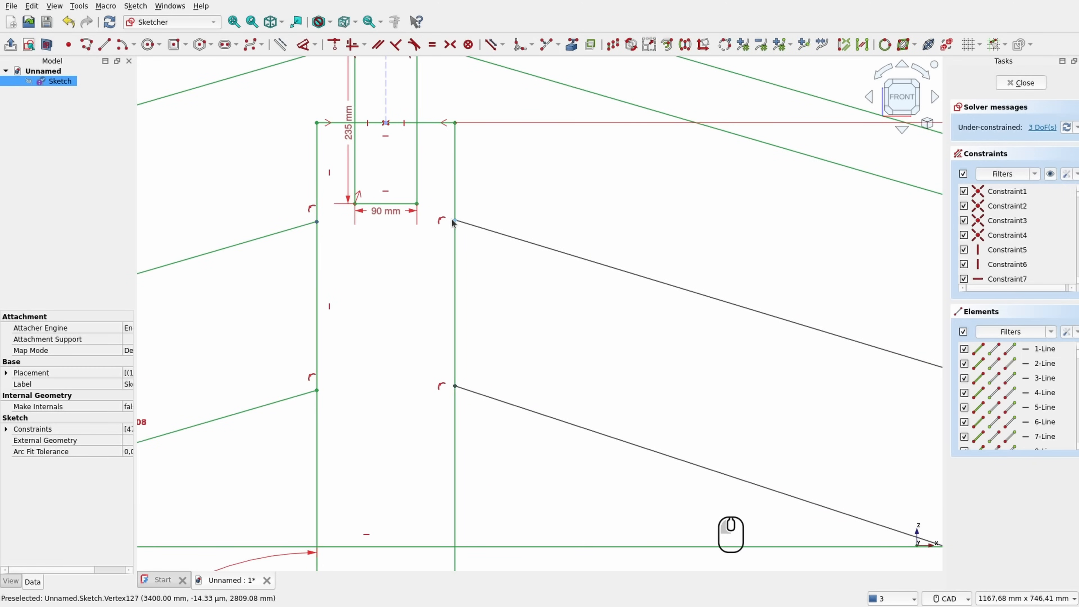
click(352, 44)
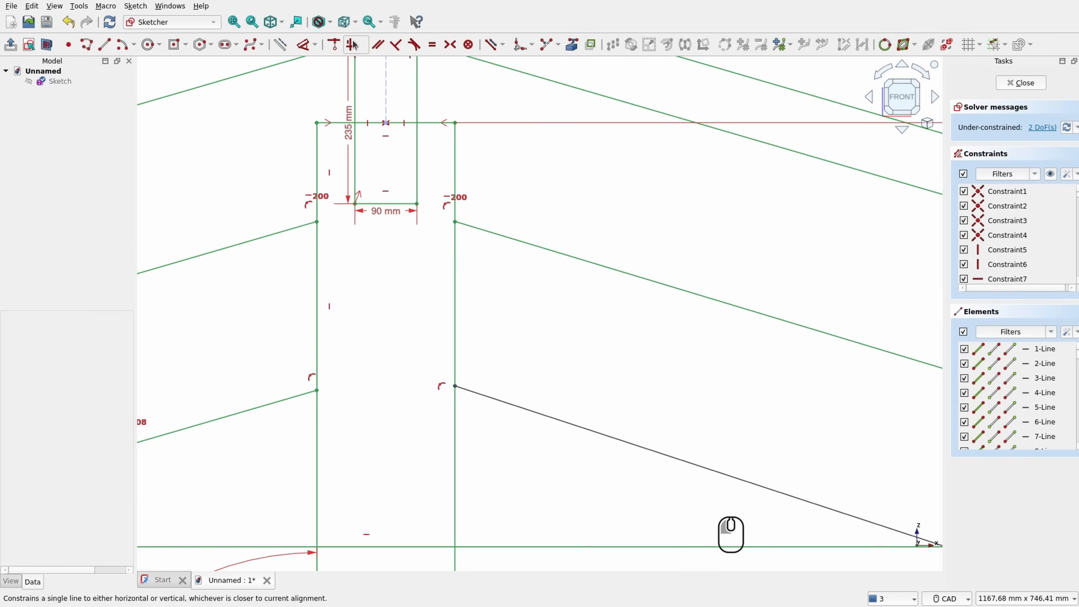
click(452, 390)
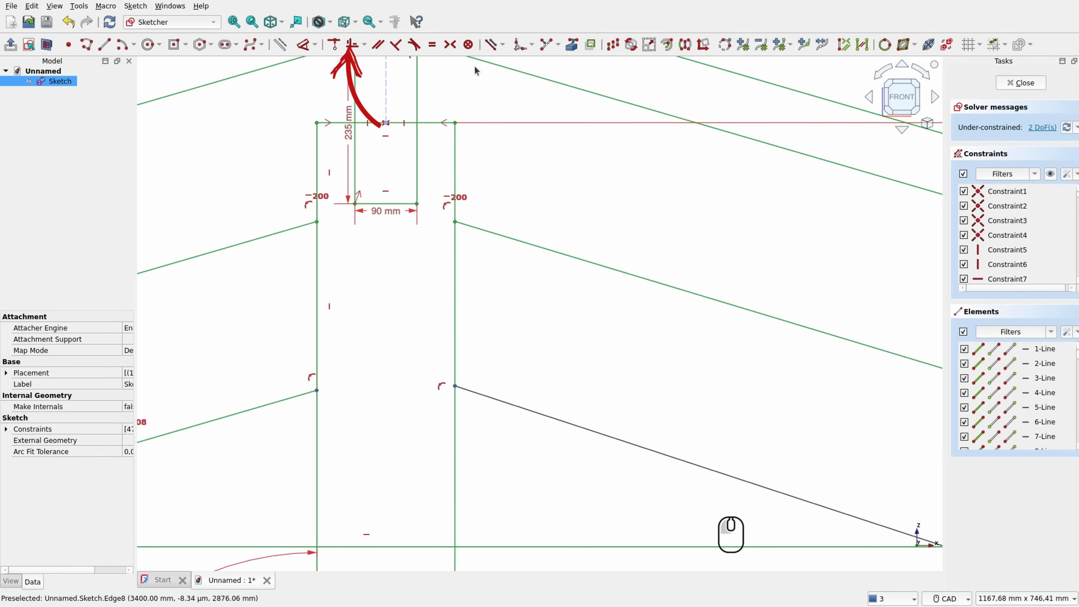
click(351, 48)
Step: Shift the new sloping beam's lower edge toward the beam end and constrain it parallel to its upper edge
scroll(487, 255, down, 3)
mouse_move(585, 333)
middle_down()
mouse_move(275, 256)
mouse_move(477, 293)
middle_up()
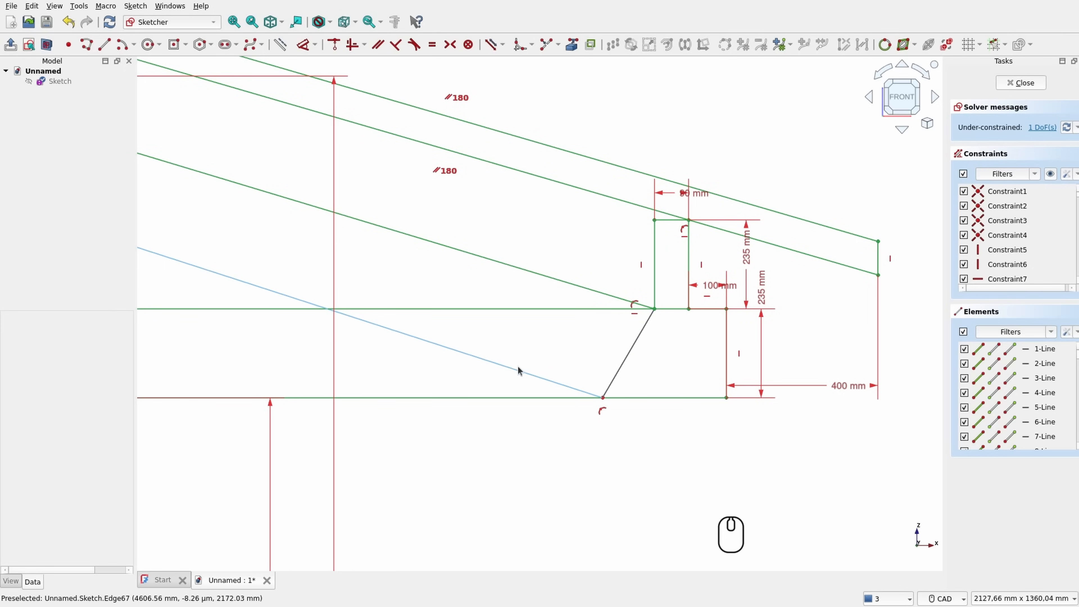
drag(519, 371, 576, 377)
click(505, 353)
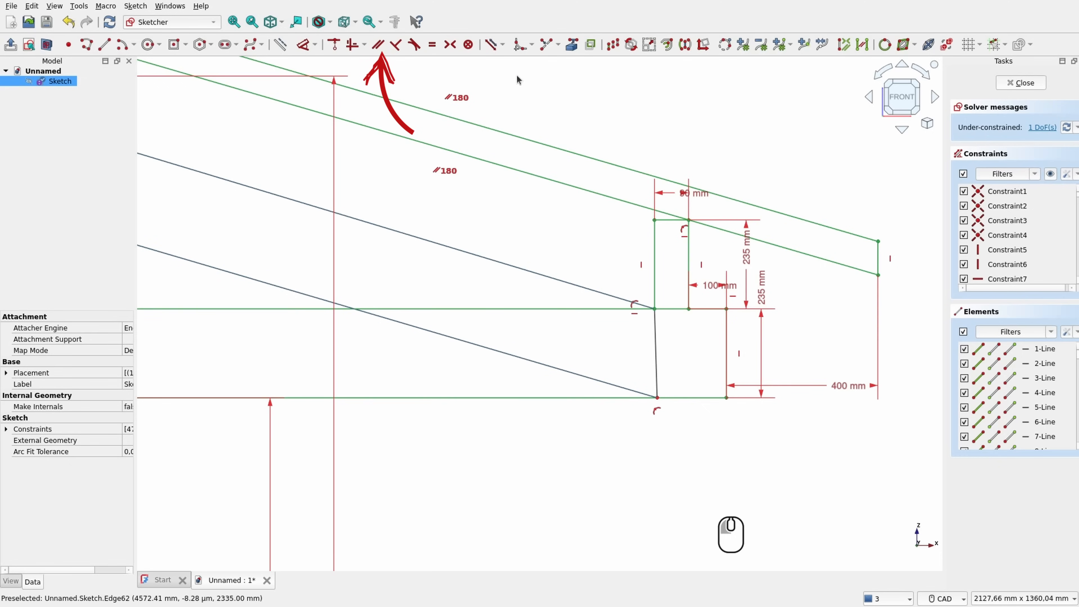
click(378, 44)
scroll(669, 305, down, 5)
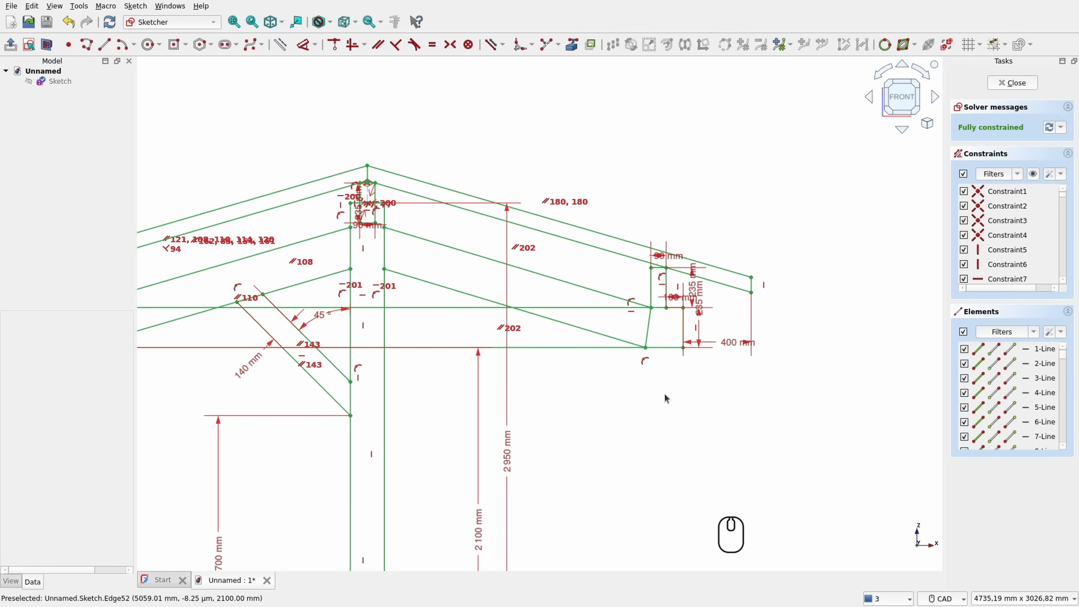
scroll(663, 396, up, 3)
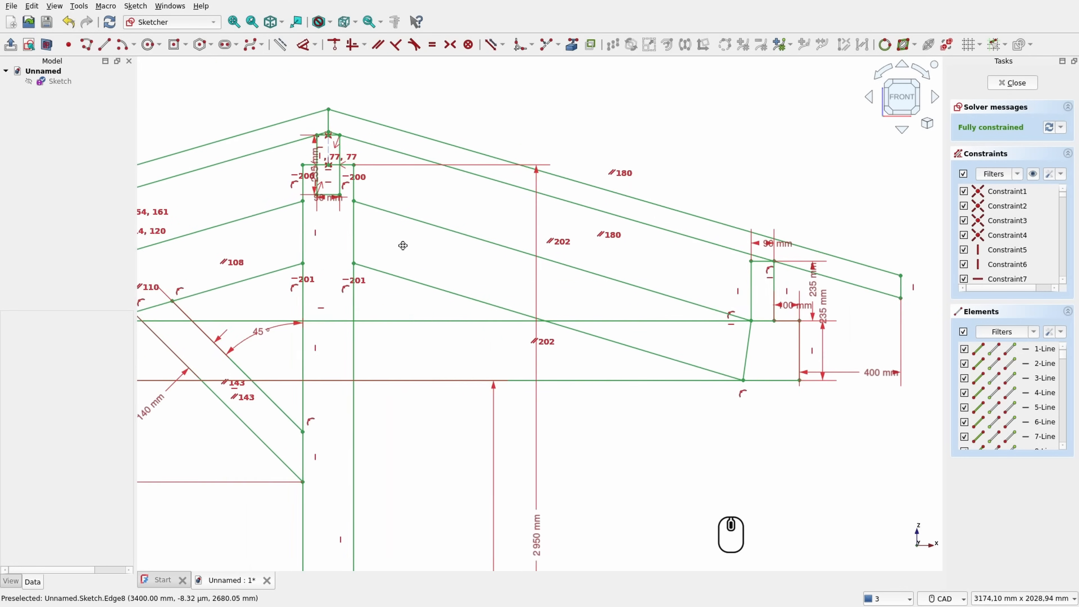
Step: Split the central post's right edge at two points between the new sloping beam's upper and lower endpoints
scroll(391, 251, up, 4)
click(548, 44)
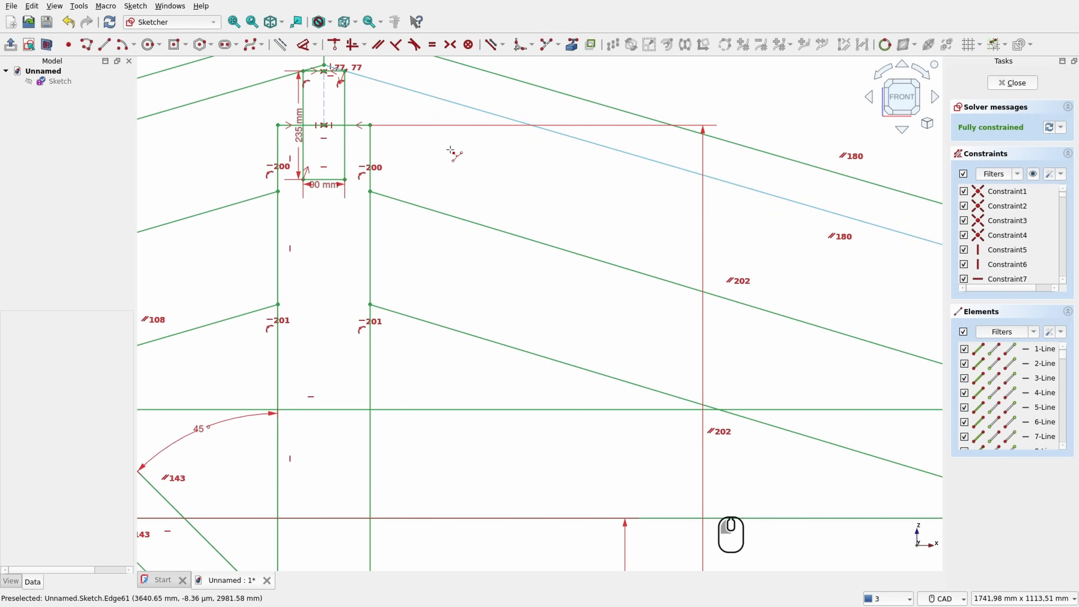
click(369, 215)
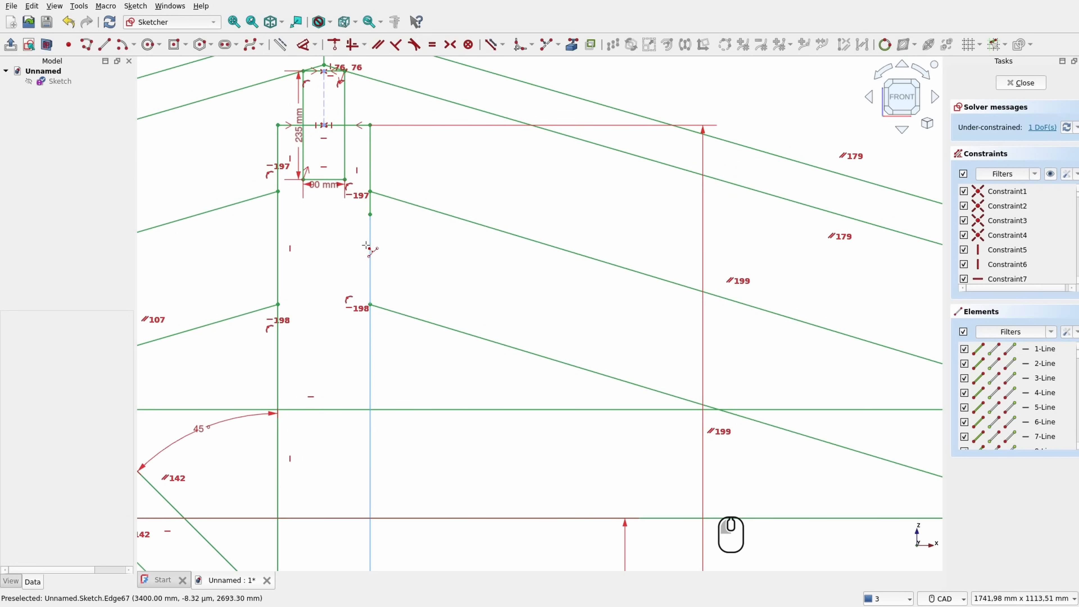
click(371, 263)
Step: Make the post's two split points coincident with the sloping beam's upper and lower endpoints
click(419, 208)
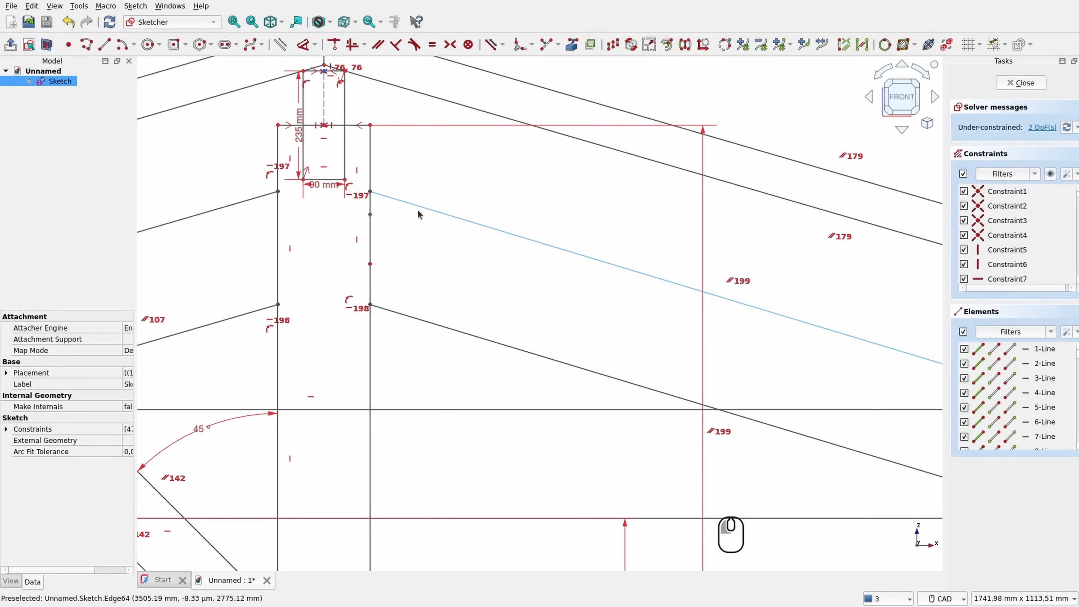
key(c)
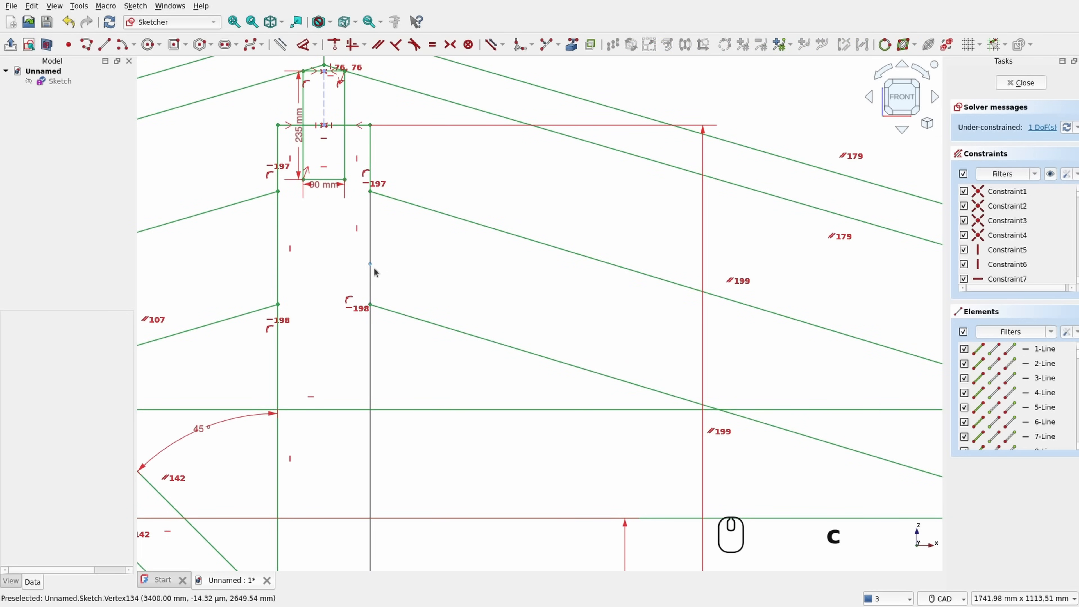
click(439, 323)
scroll(459, 255, down, 3)
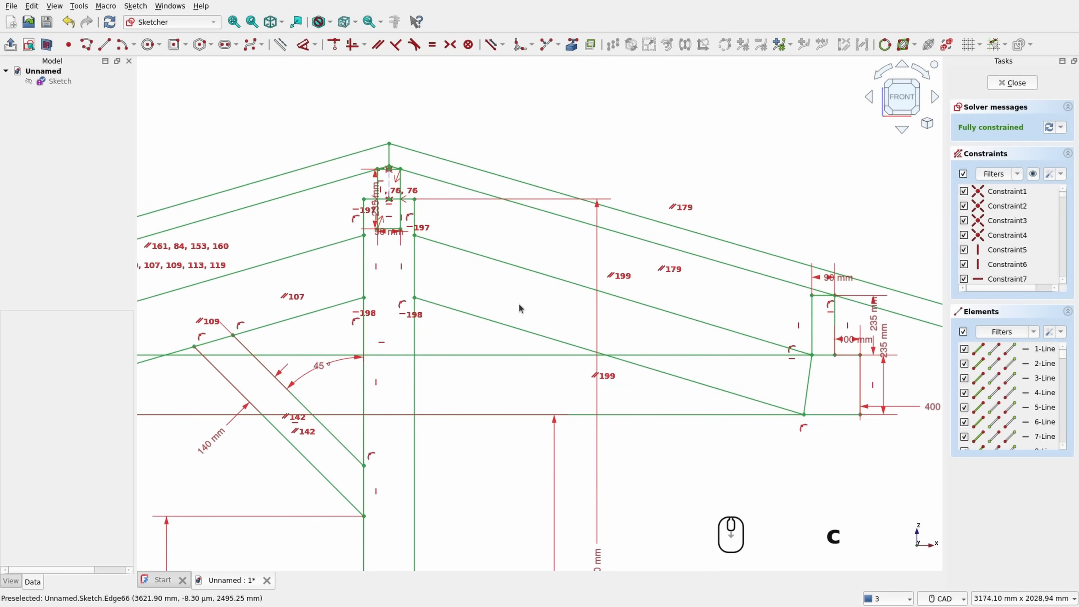
Step: Draw two diagonal brace lines from the central post's right edge up to the right sloping beam's lower edge
middle_drag(291, 373, 453, 306)
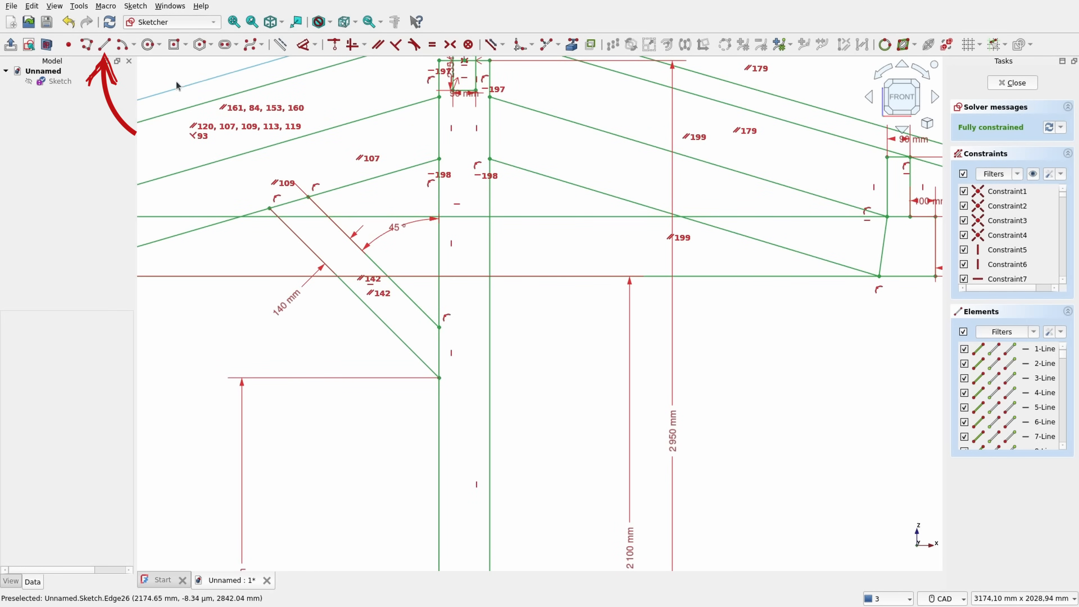
click(104, 44)
scroll(493, 293, up, 1)
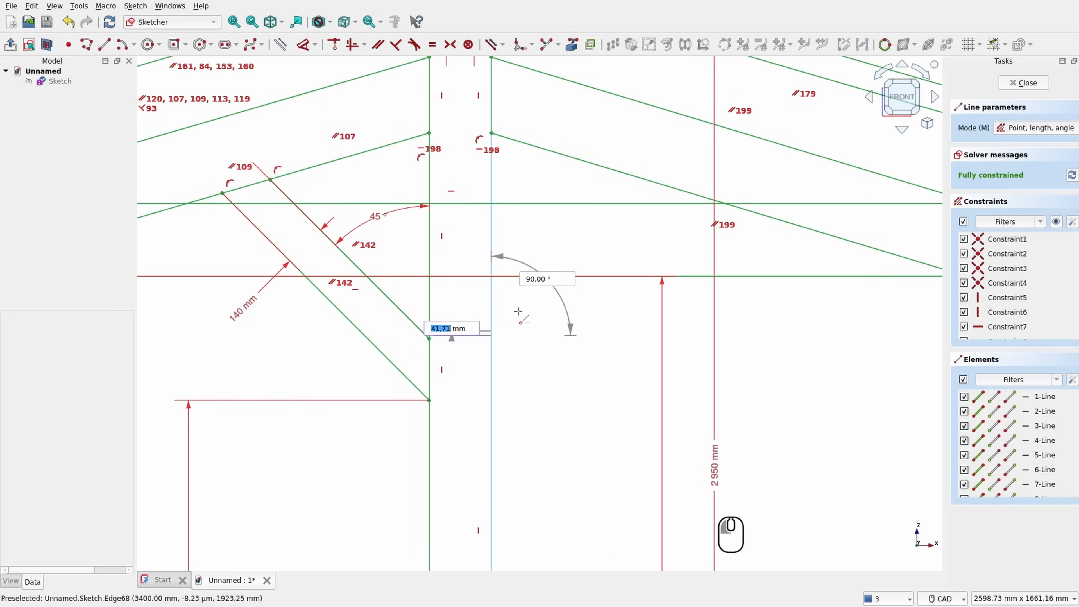
click(626, 173)
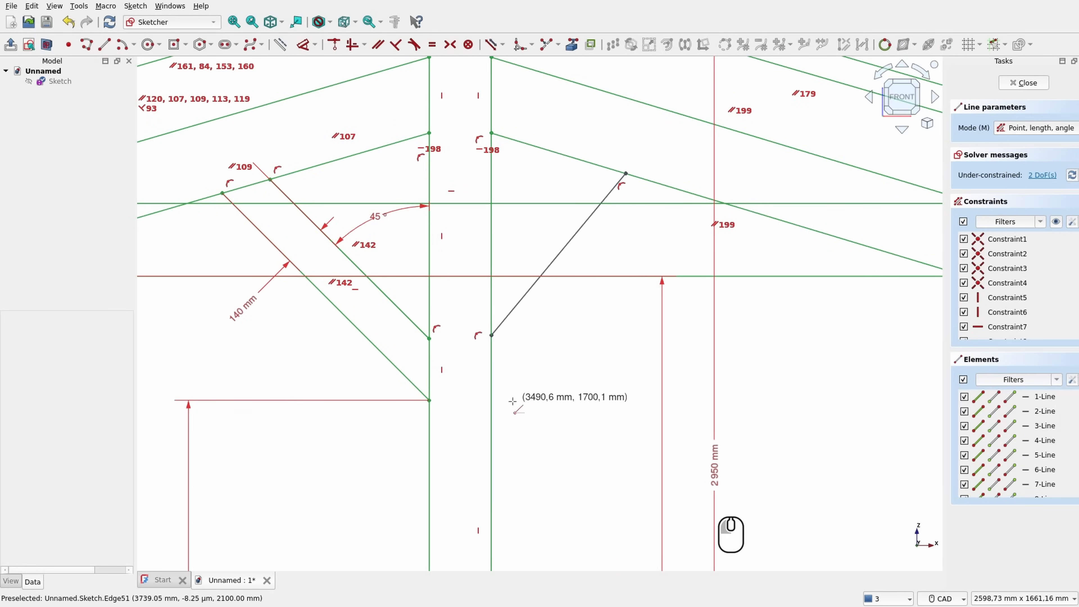
click(491, 401)
click(674, 188)
right_click(586, 395)
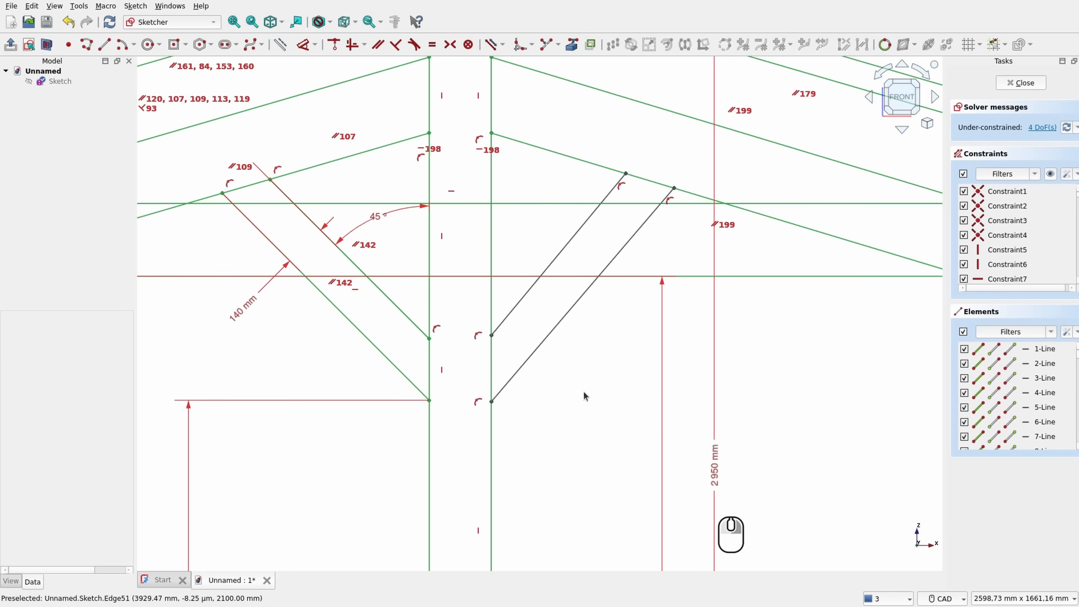
Step: Constrain the new brace's two edges parallel to each other
click(564, 320)
click(562, 251)
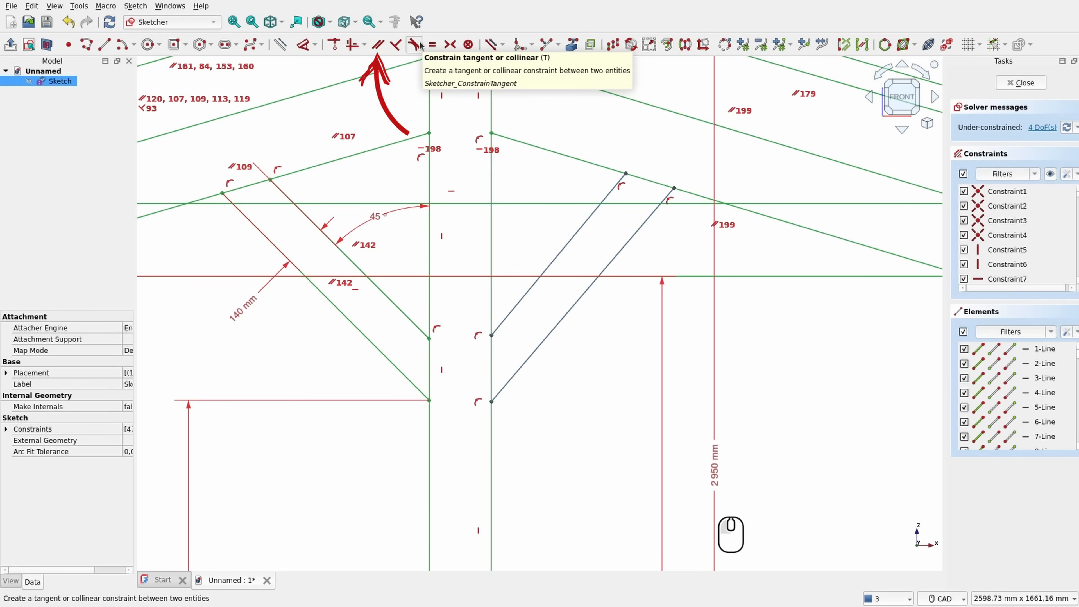
click(378, 44)
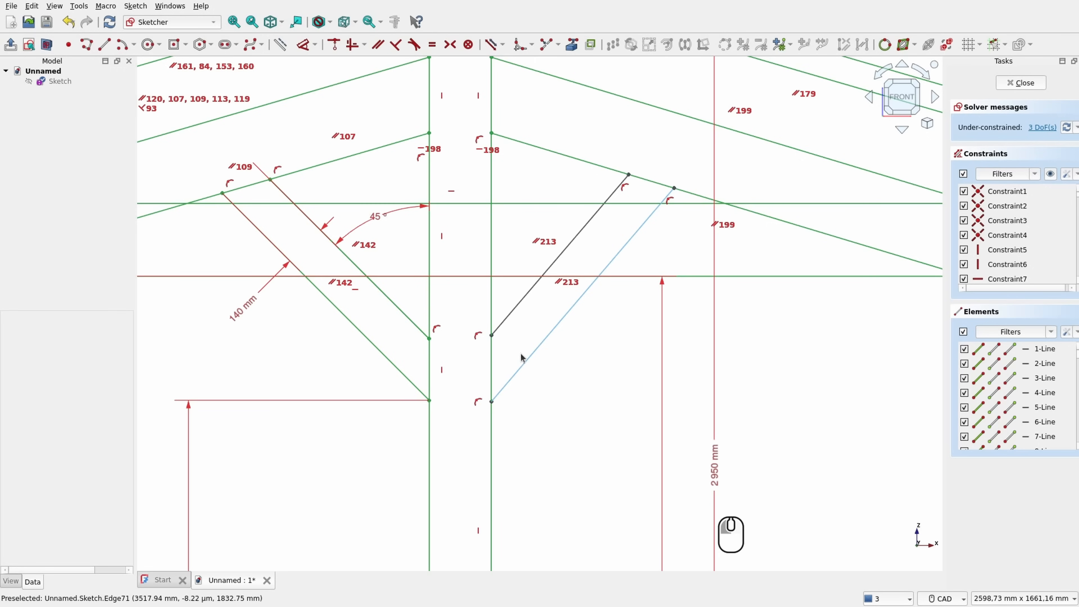
Step: Align the new brace's two post endpoints horizontally with the matching endpoints of the brace on the opposite side
click(491, 336)
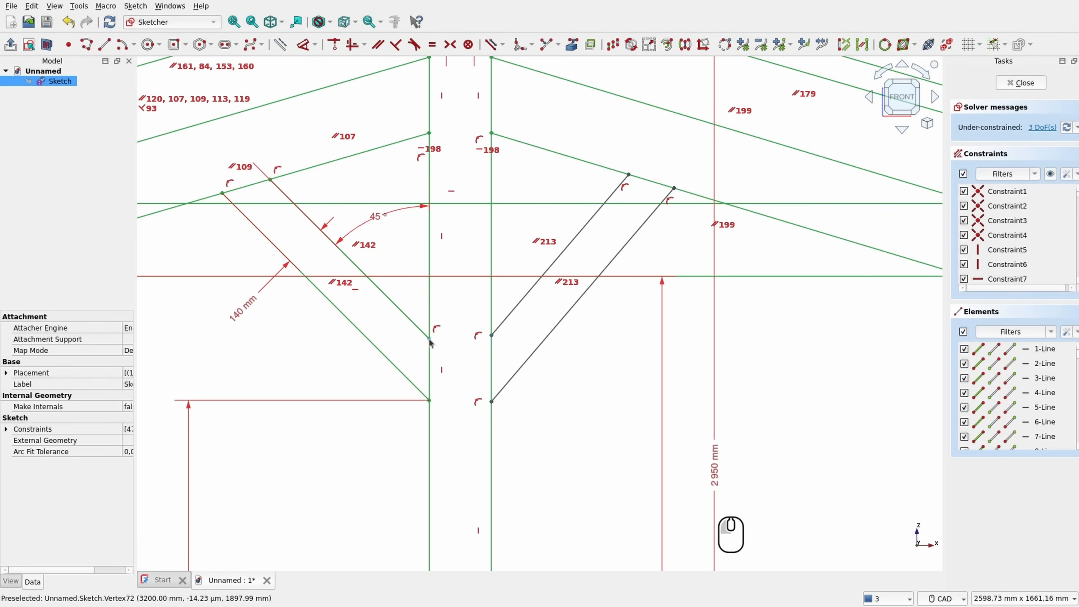
click(352, 44)
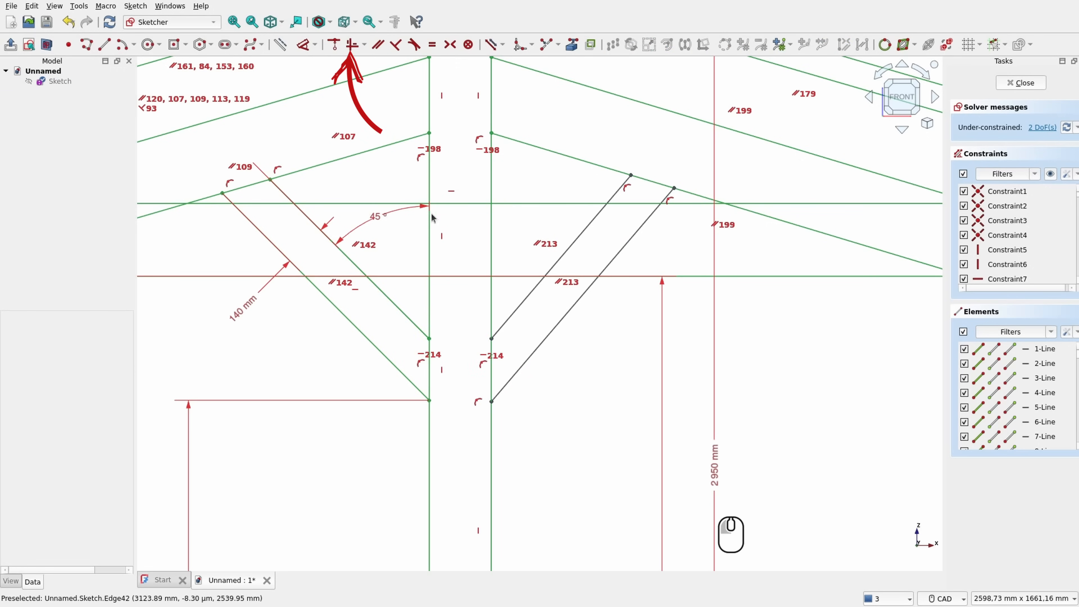
click(492, 402)
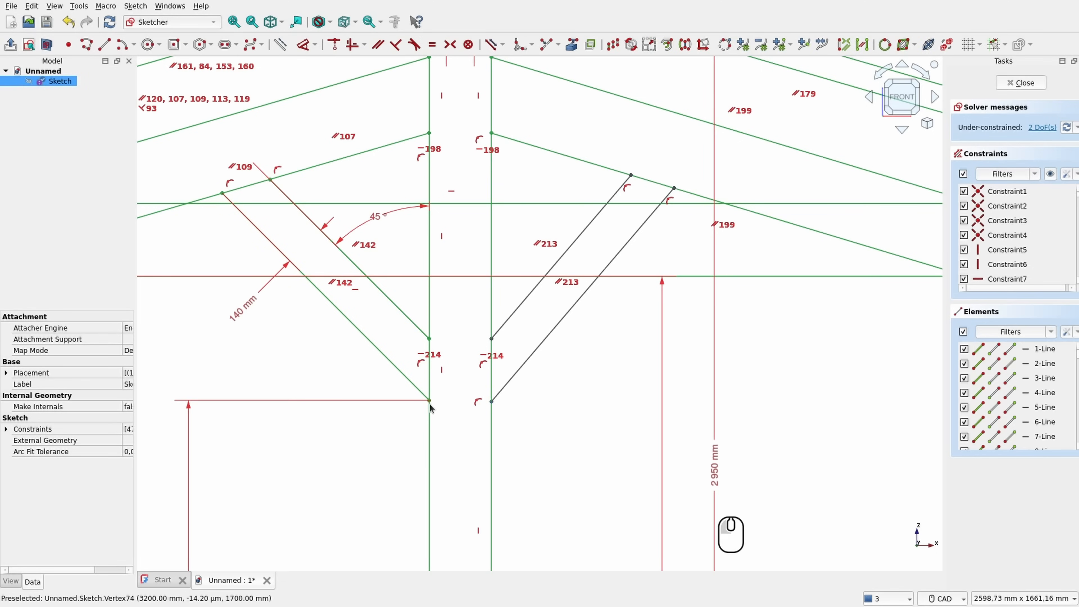
click(429, 401)
key(a)
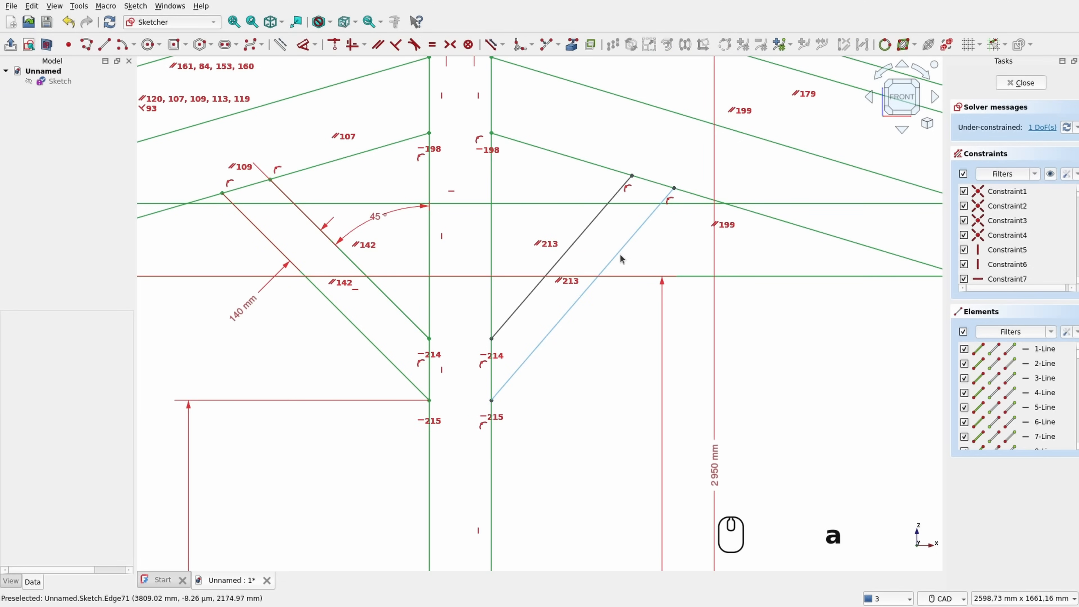
Step: Split the post's right edge and the sloping beam's lower edge at two points each between the new brace's edges
scroll(579, 262, up, 2)
key(d)
right_click(590, 84)
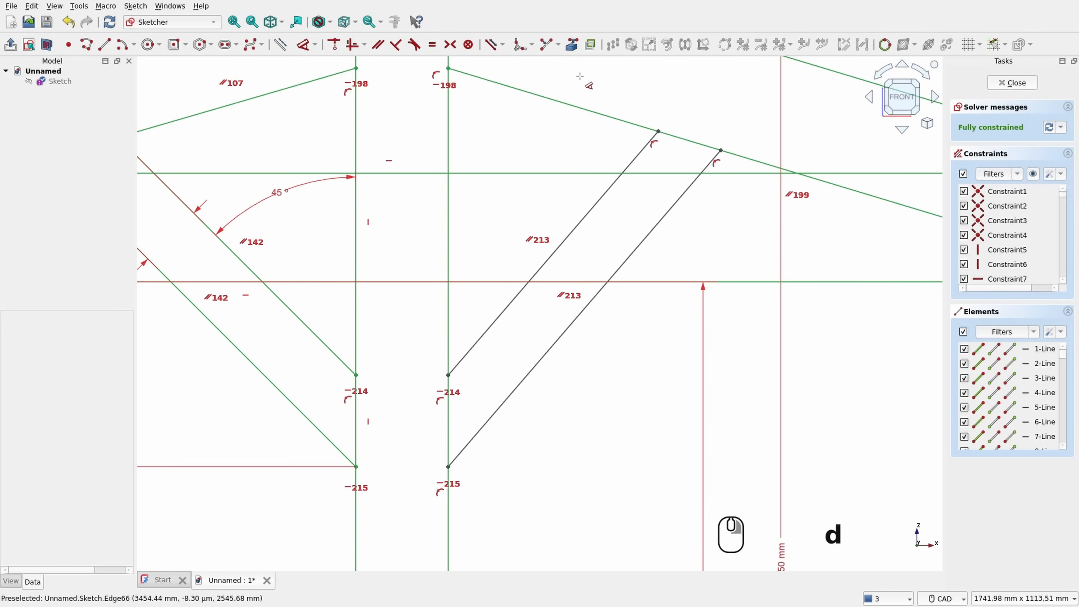
click(547, 47)
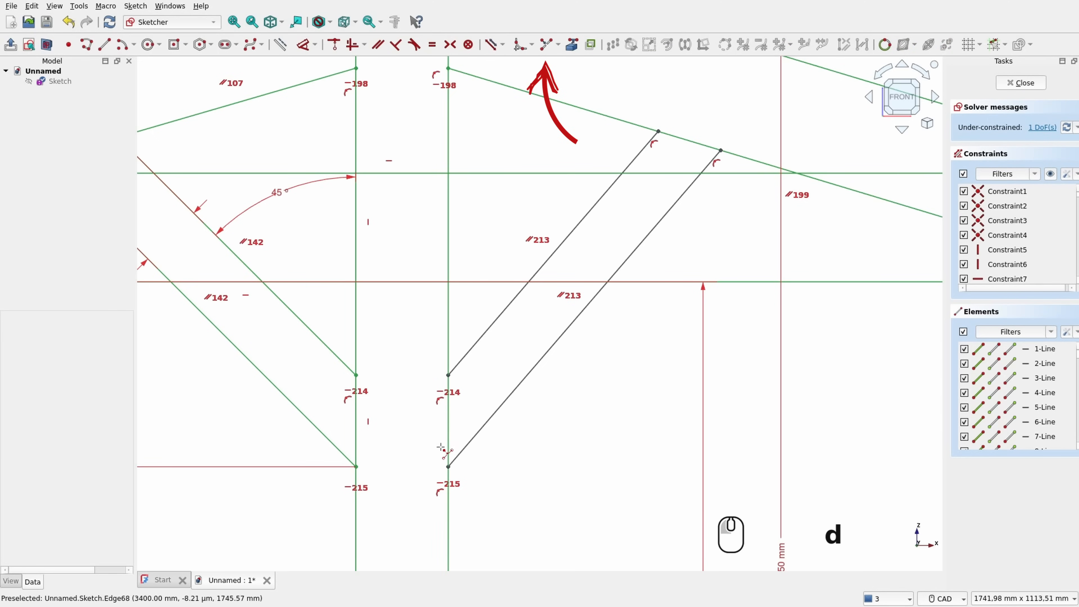
click(449, 404)
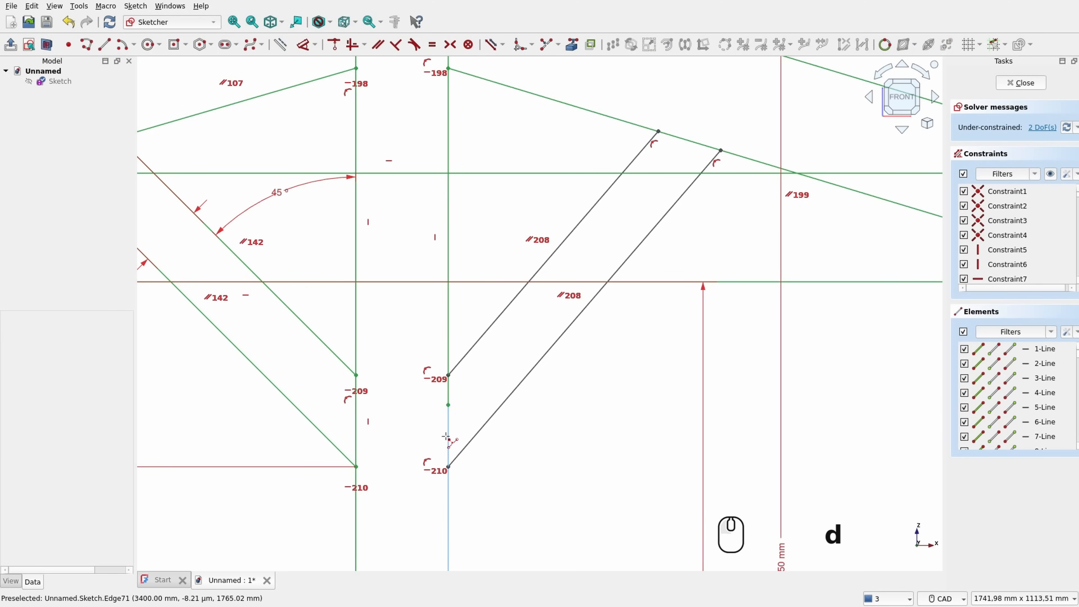
click(447, 437)
click(702, 145)
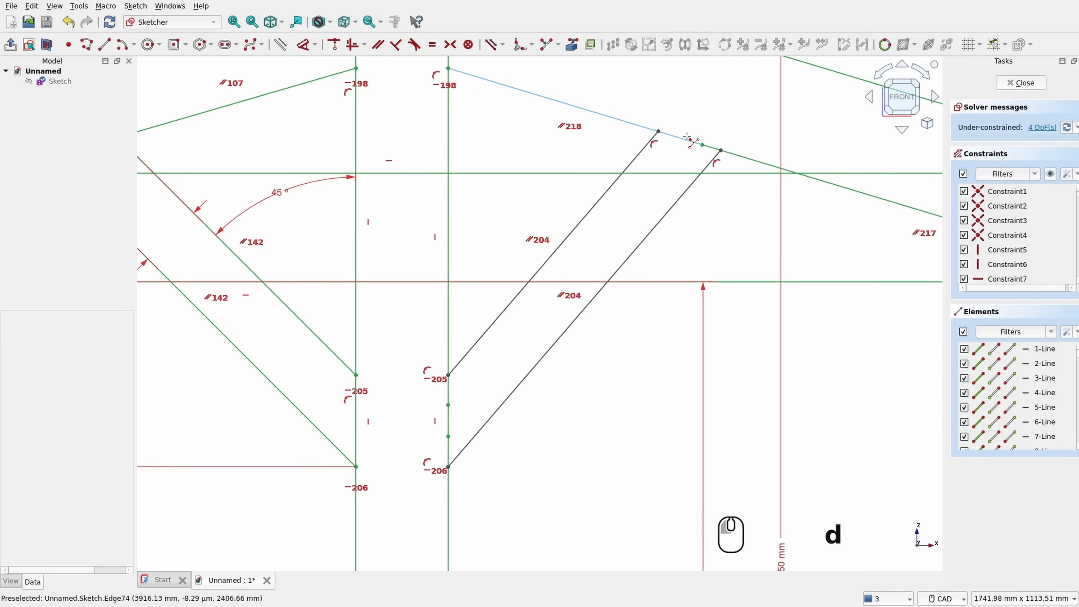
click(679, 137)
right_click(711, 111)
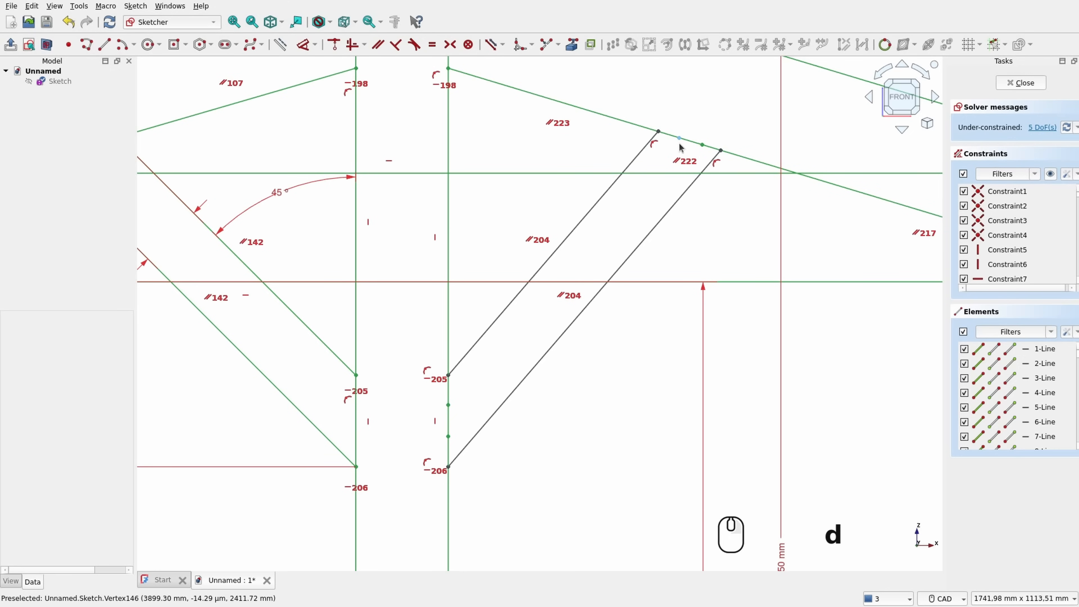
Step: Make the two split points on the sloping beam's lower edge coincident with the brace's upper endpoints
click(679, 138)
click(641, 160)
key(c)
key(c)
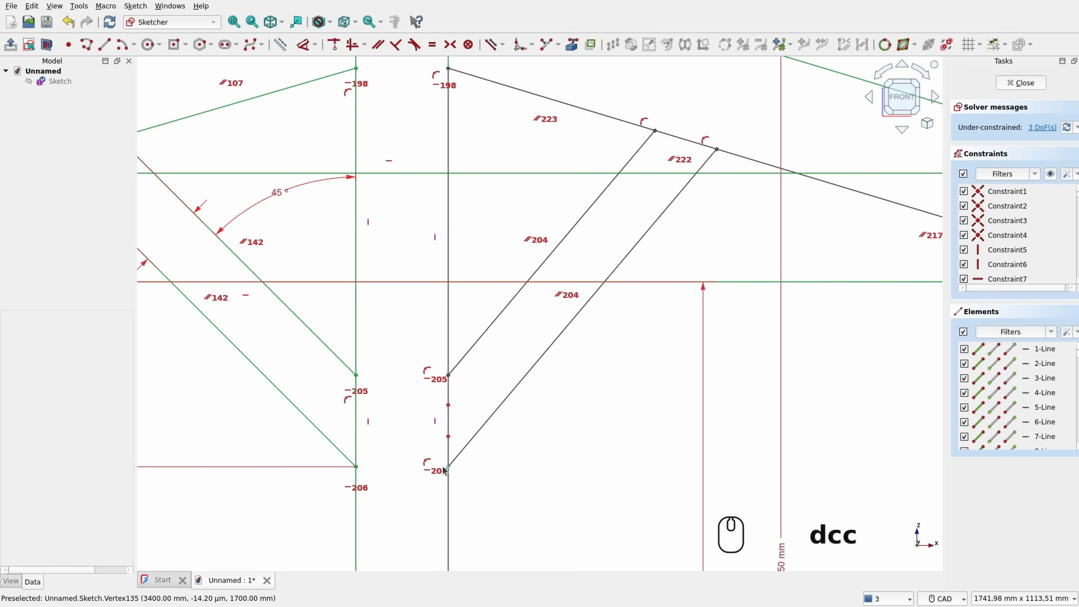
Step: Make the two split points on the post's right edge coincident with the brace's lower endpoints
click(448, 437)
click(478, 435)
key(c)
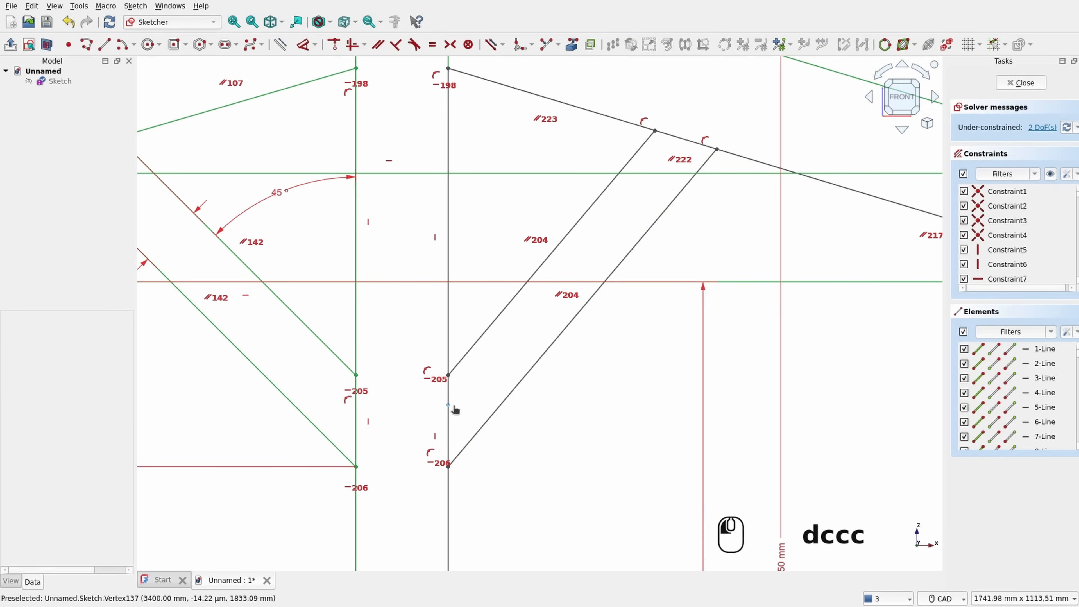
click(450, 409)
click(508, 309)
key(c)
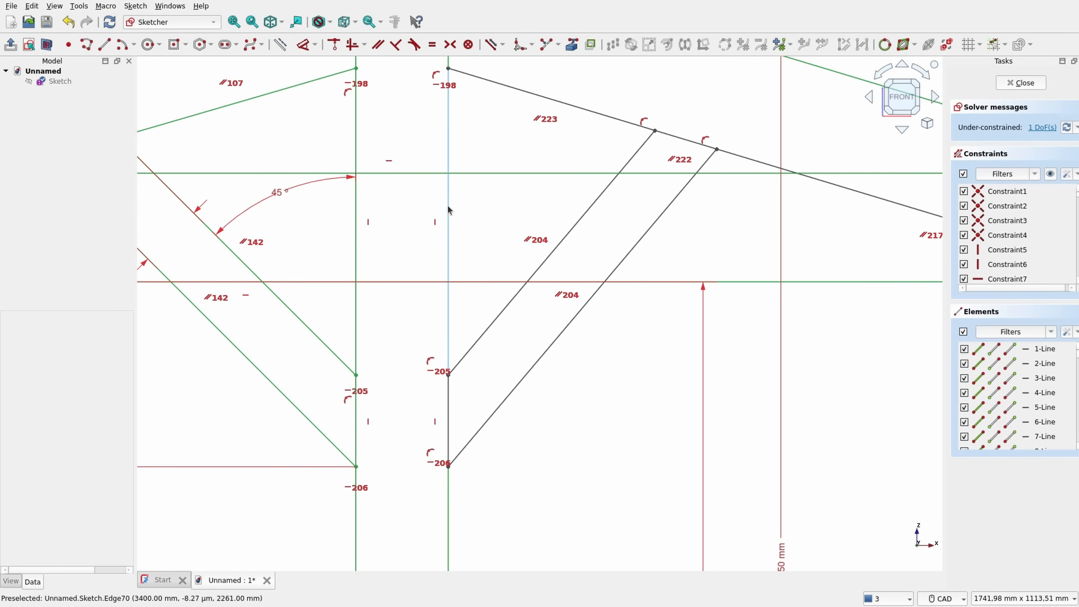
Step: Dimension the angle between the new brace's upper edge and the central post's right edge at 45°
click(304, 45)
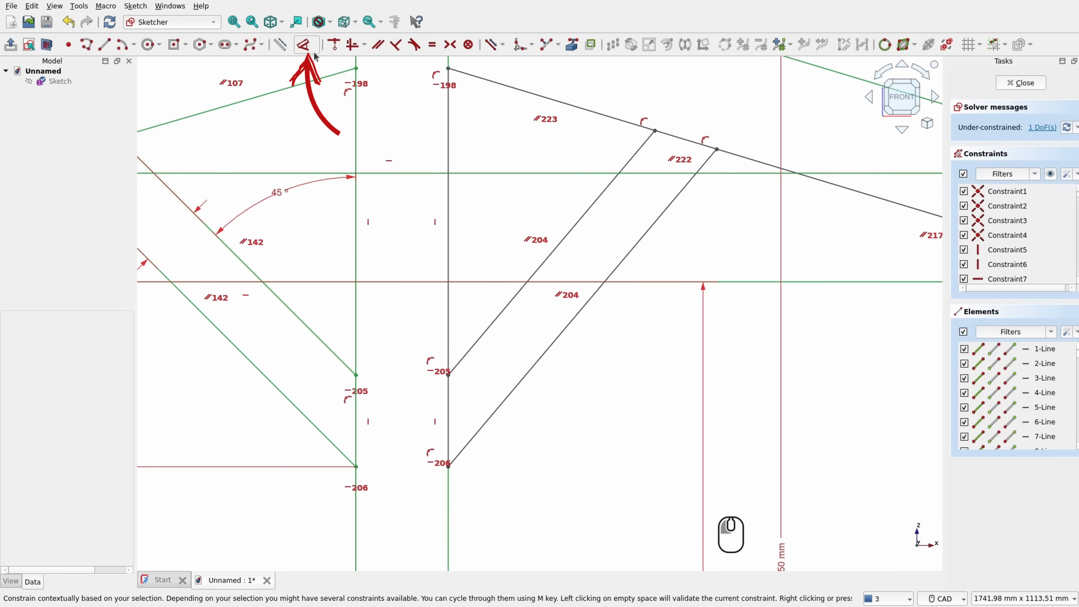
click(569, 223)
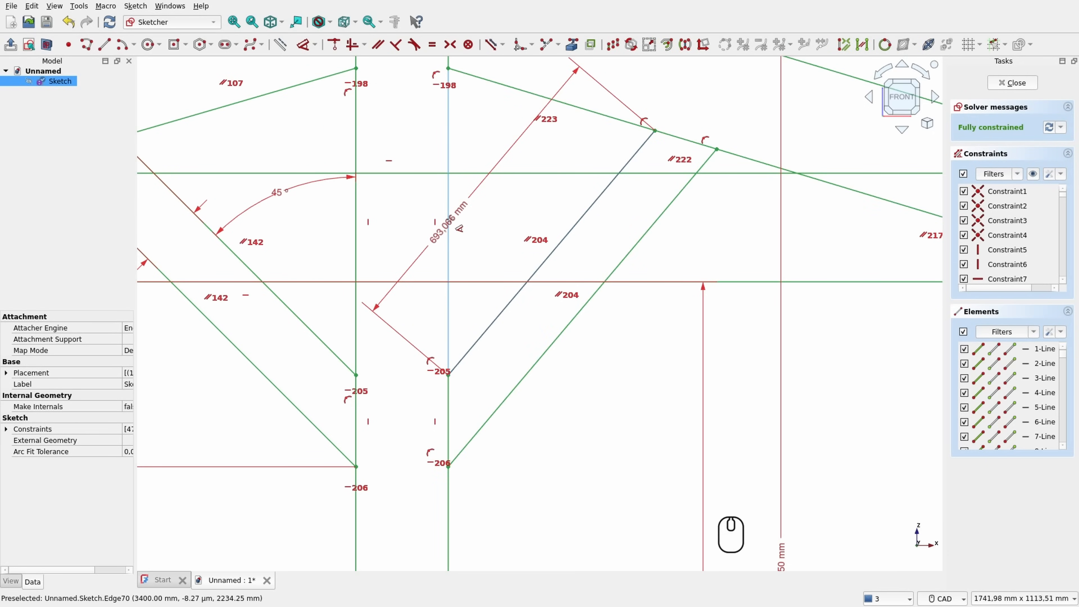
click(448, 212)
click(514, 219)
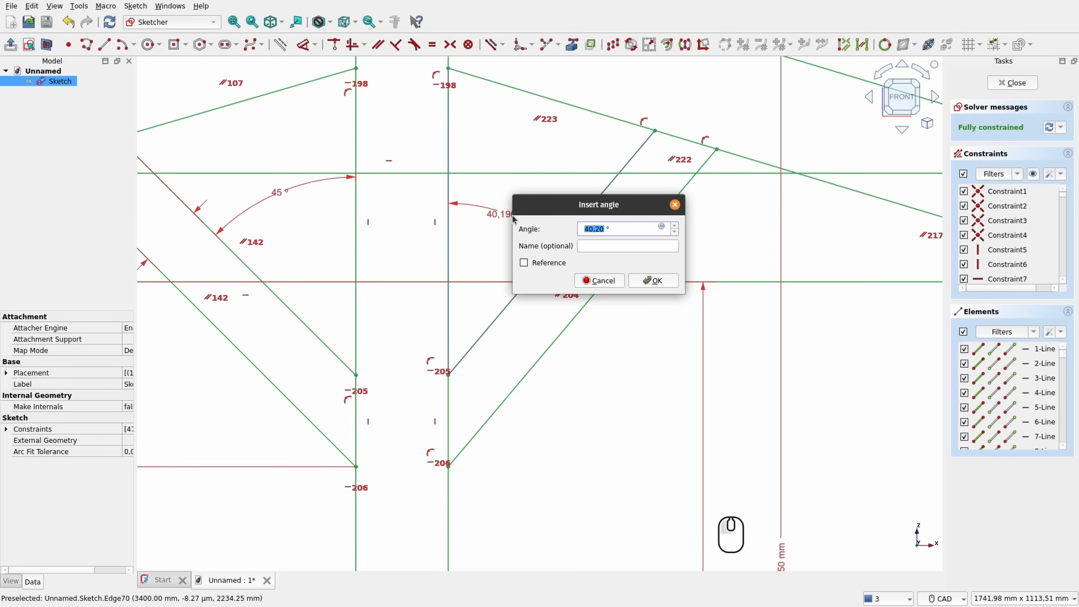
text(45)
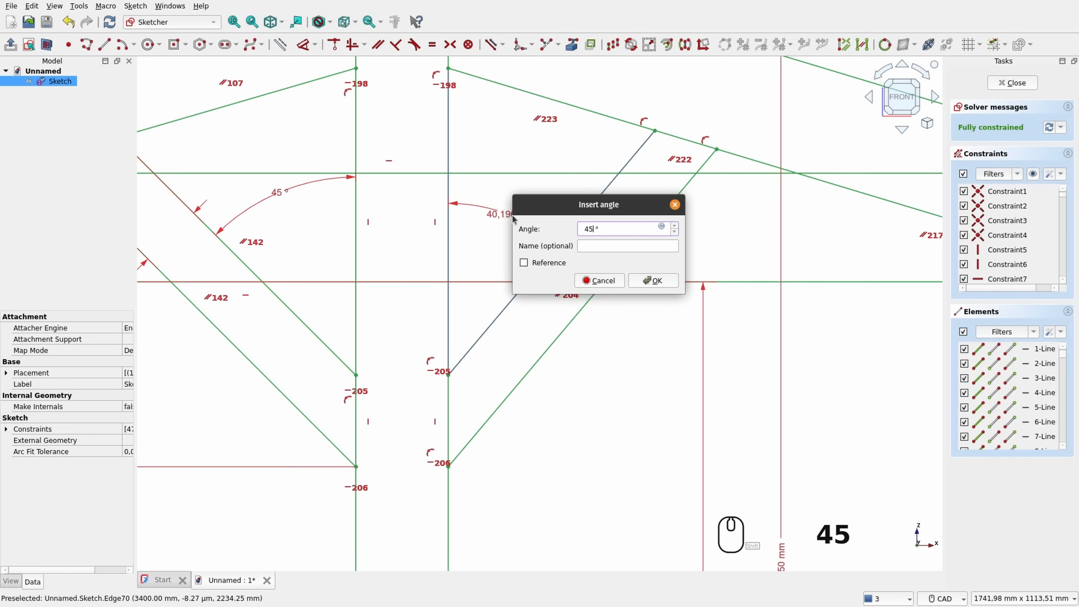
key(Return)
Step: Examine the whole frame sketch, checking the braces, beam joints and roof edges on both sides up close
scroll(568, 190, down, 8)
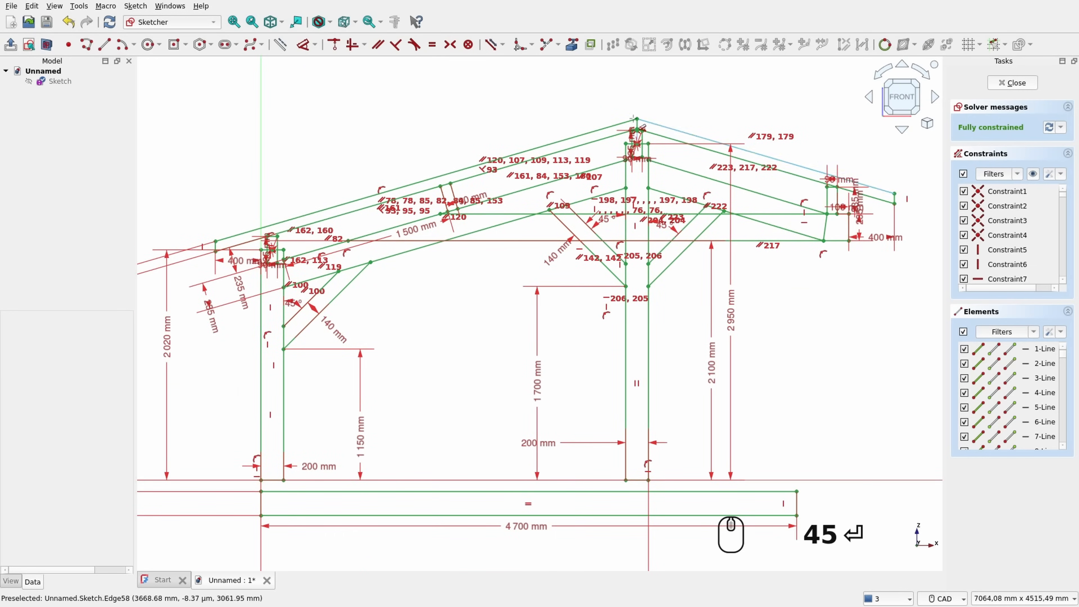
scroll(467, 264, down, 3)
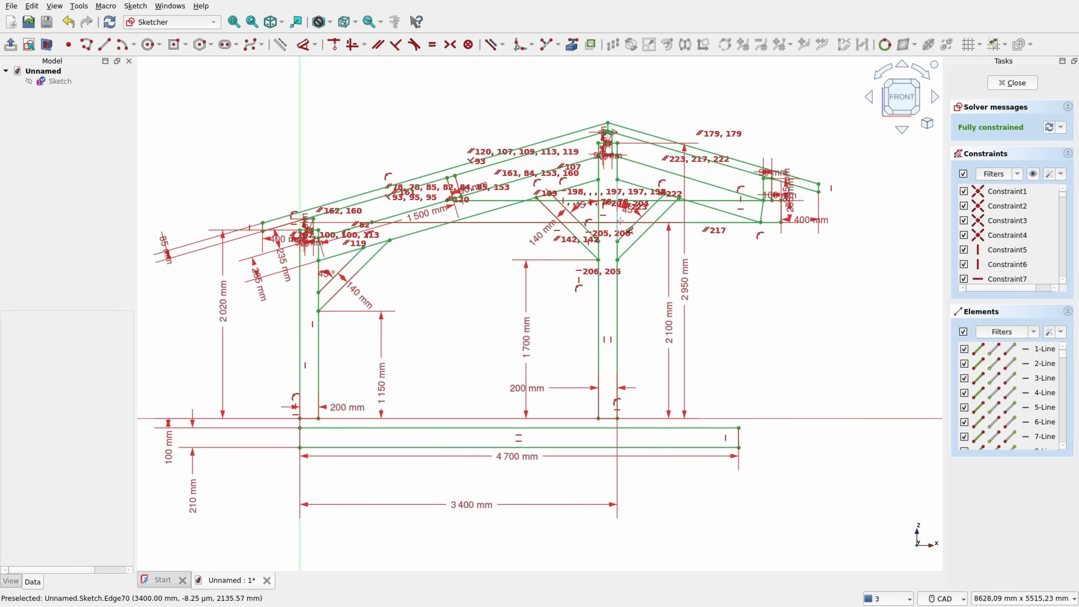
middle_drag(525, 288, 557, 294)
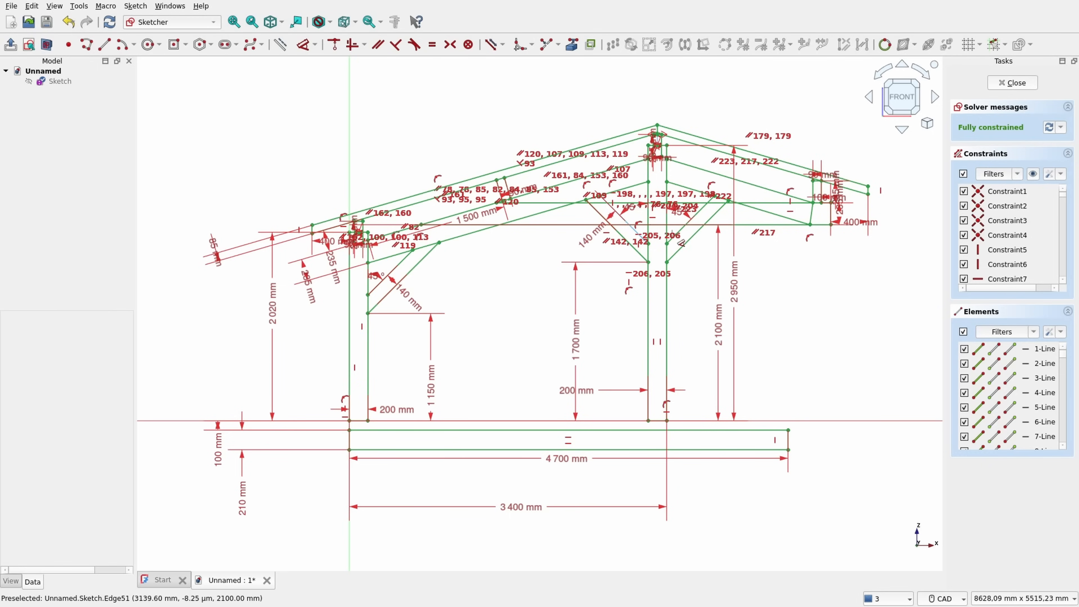
scroll(672, 234, up, 6)
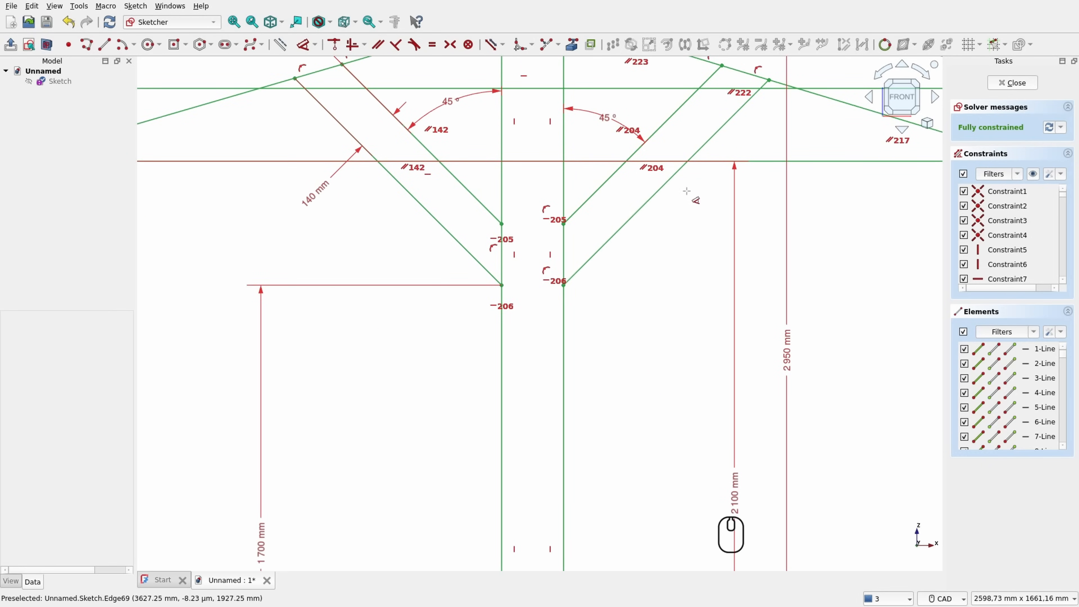
middle_drag(693, 159, 613, 285)
middle_drag(714, 268, 416, 298)
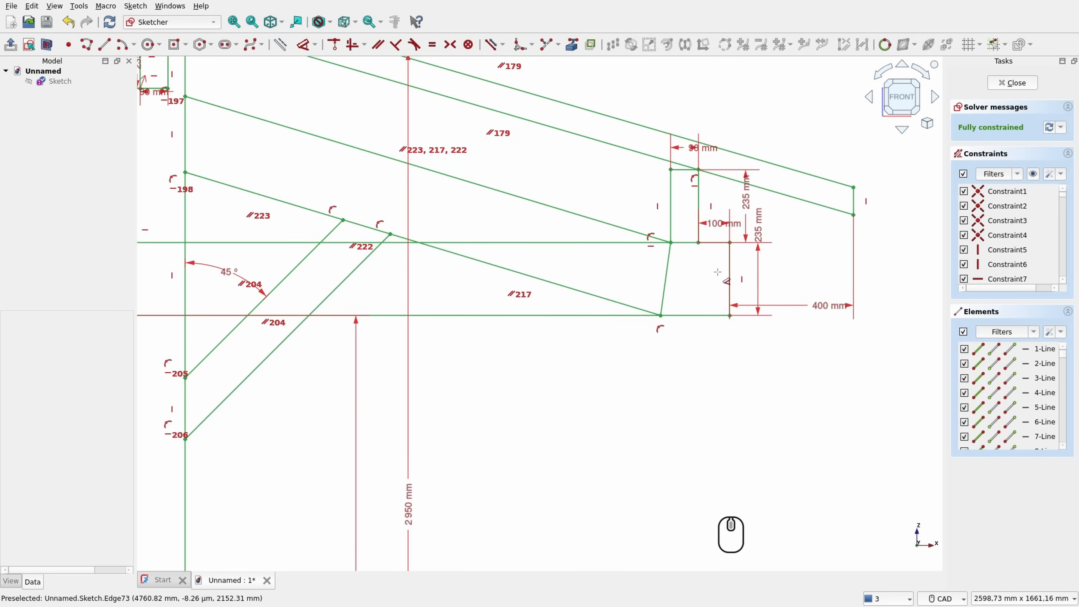
mouse_move(267, 307)
middle_down()
mouse_move(516, 381)
mouse_move(633, 390)
middle_up()
mouse_move(420, 257)
middle_down()
mouse_move(683, 270)
mouse_move(693, 238)
middle_up()
middle_drag(330, 322, 517, 290)
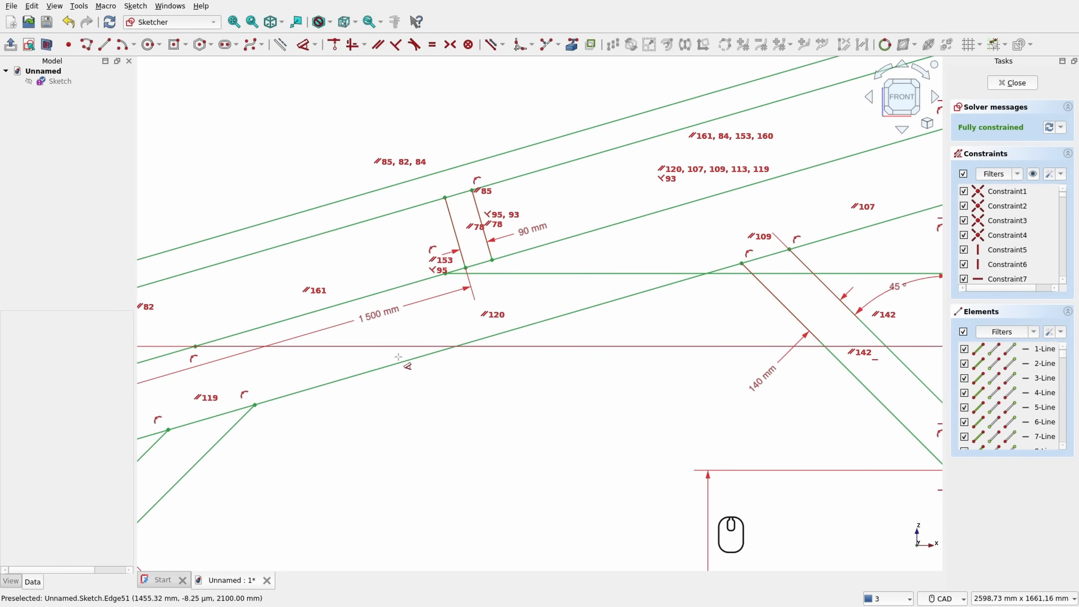
middle_drag(371, 351, 796, 248)
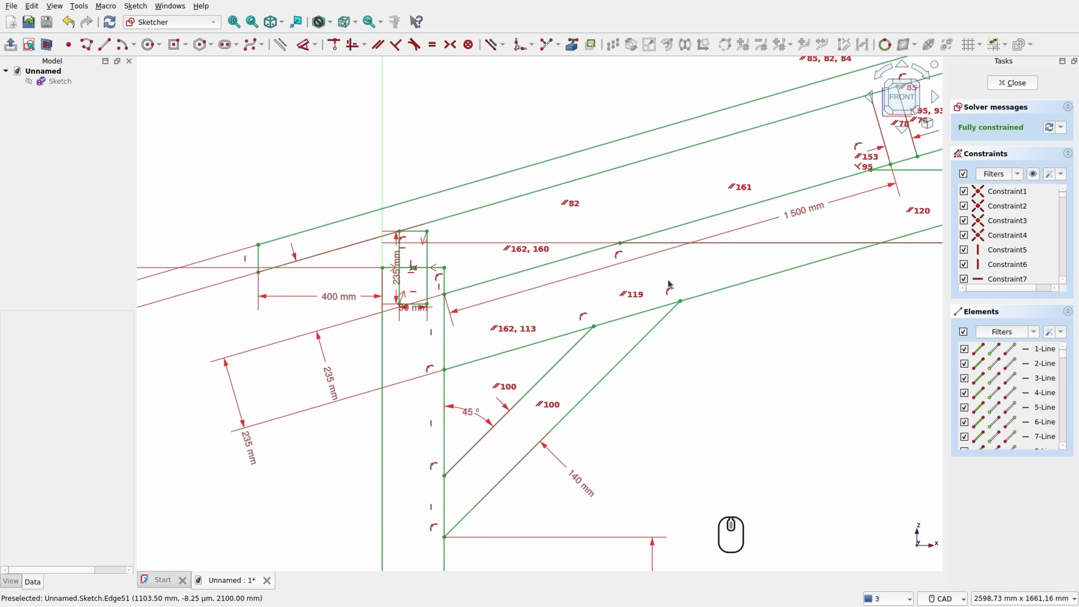
scroll(481, 242, down, 7)
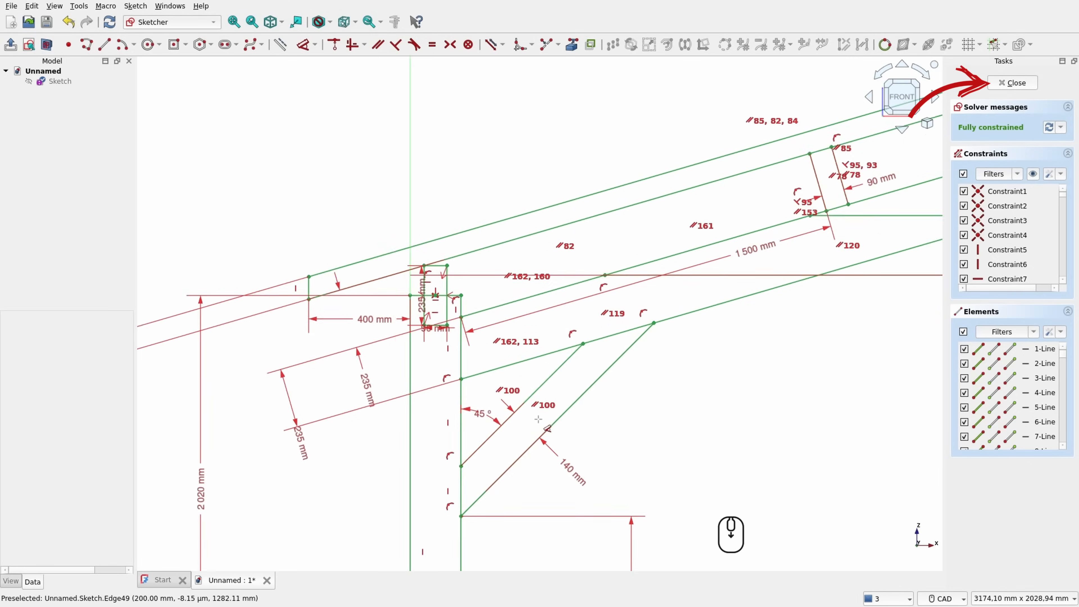
Step: Finish editing the fully constrained frame sketch and rename it Master_sketch
middle_drag(547, 248, 579, 242)
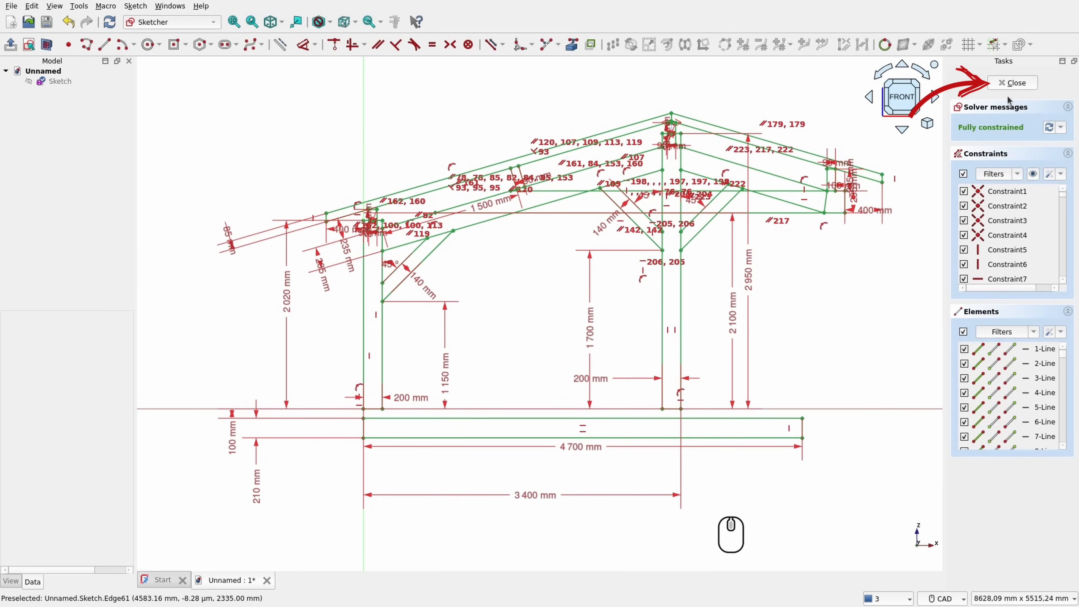
click(1013, 82)
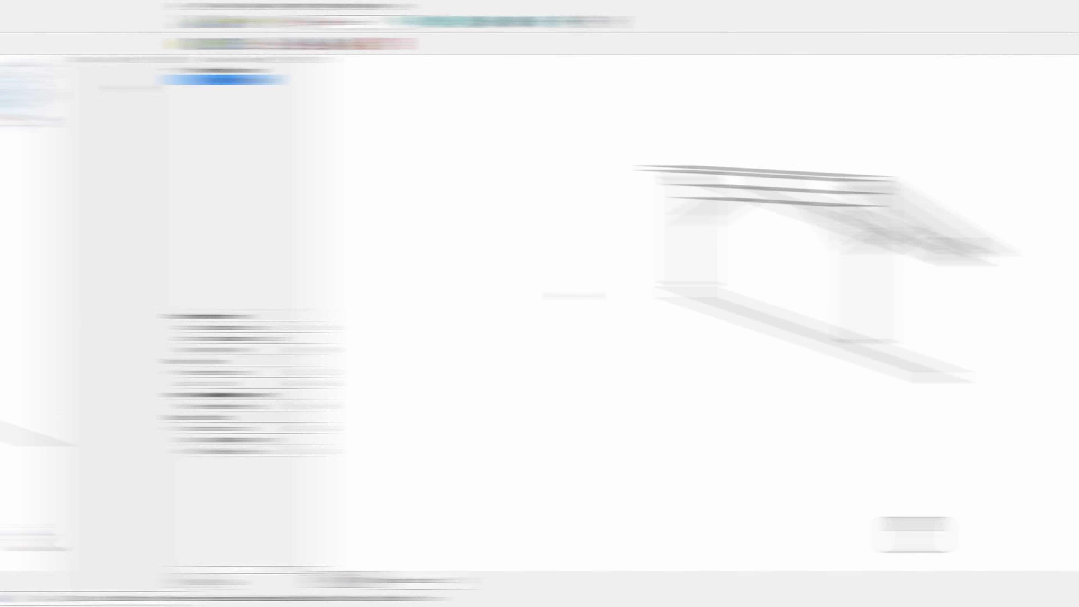
click(64, 84)
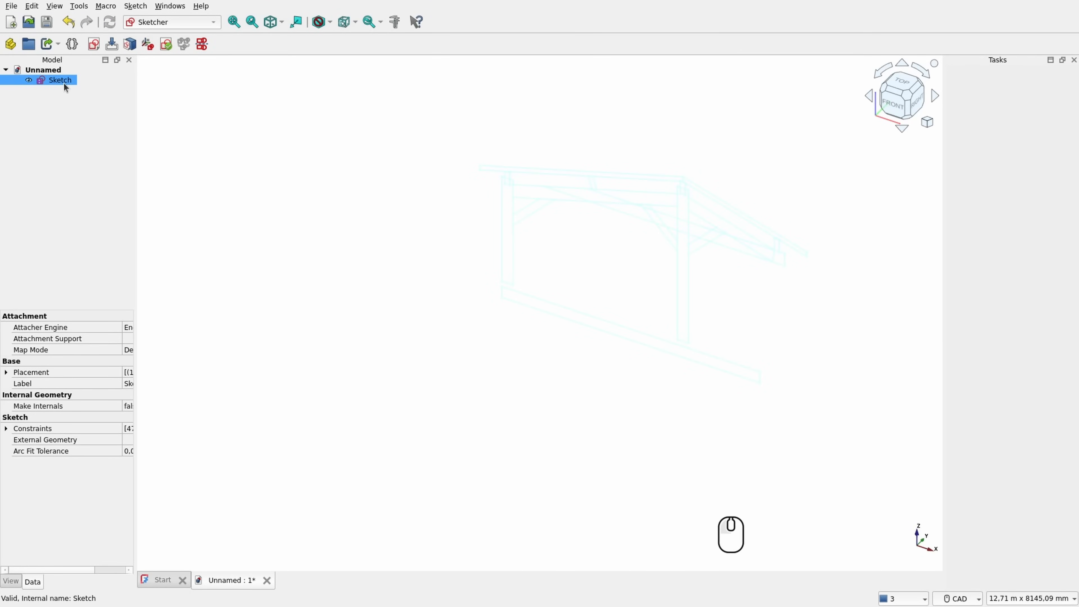
key(F2)
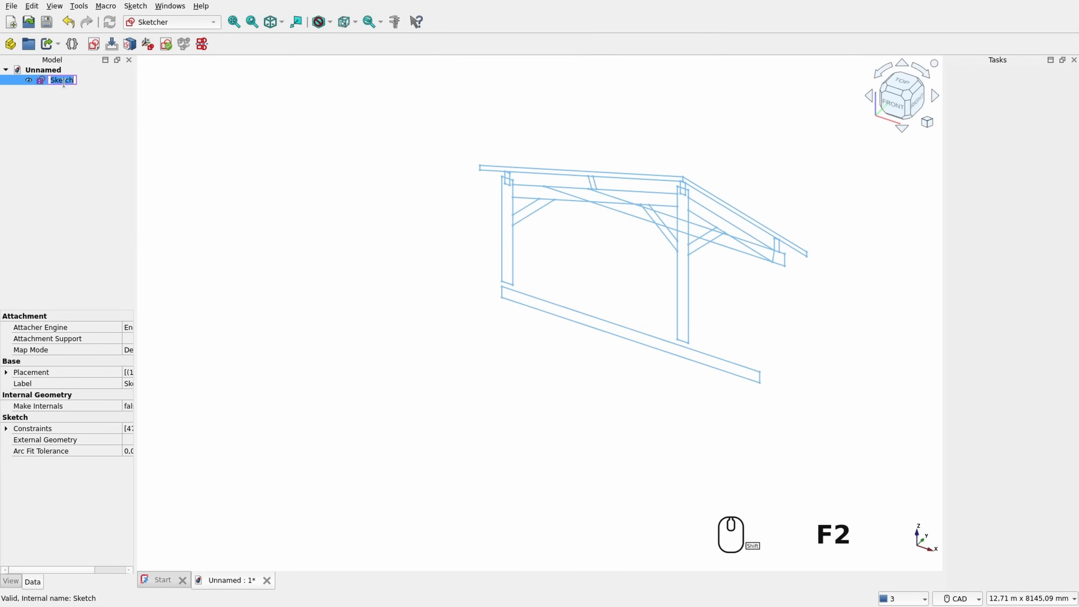
text(Master_)
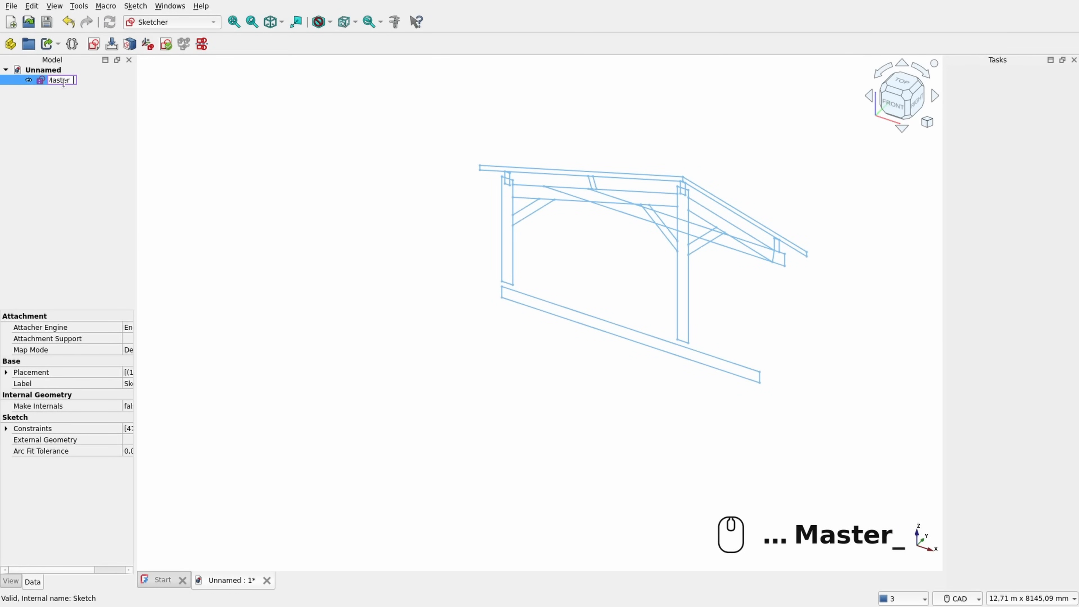
text(sketch)
key(Return)
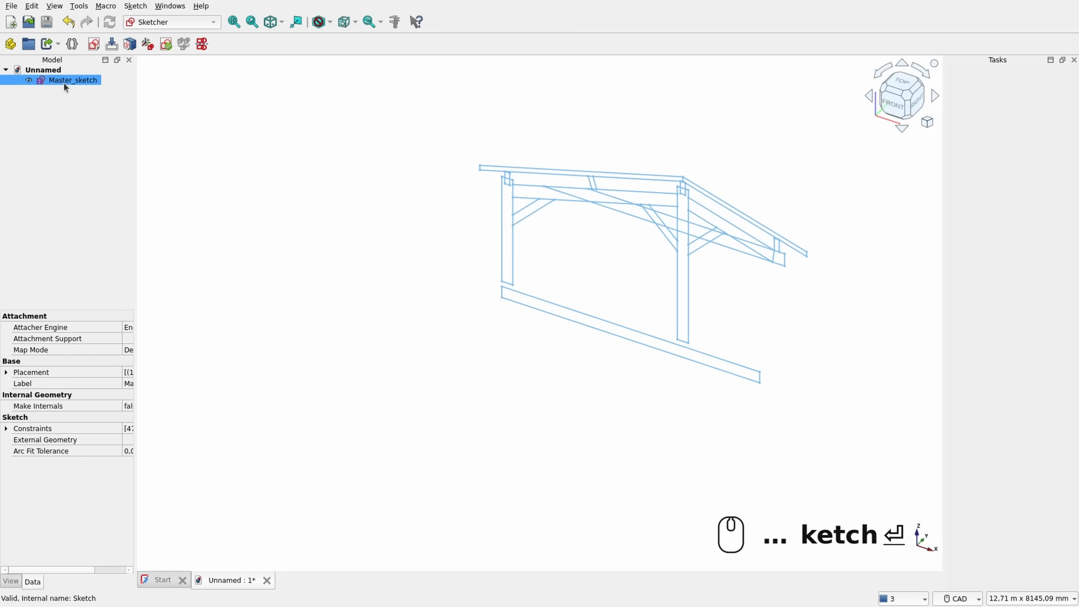
click(269, 149)
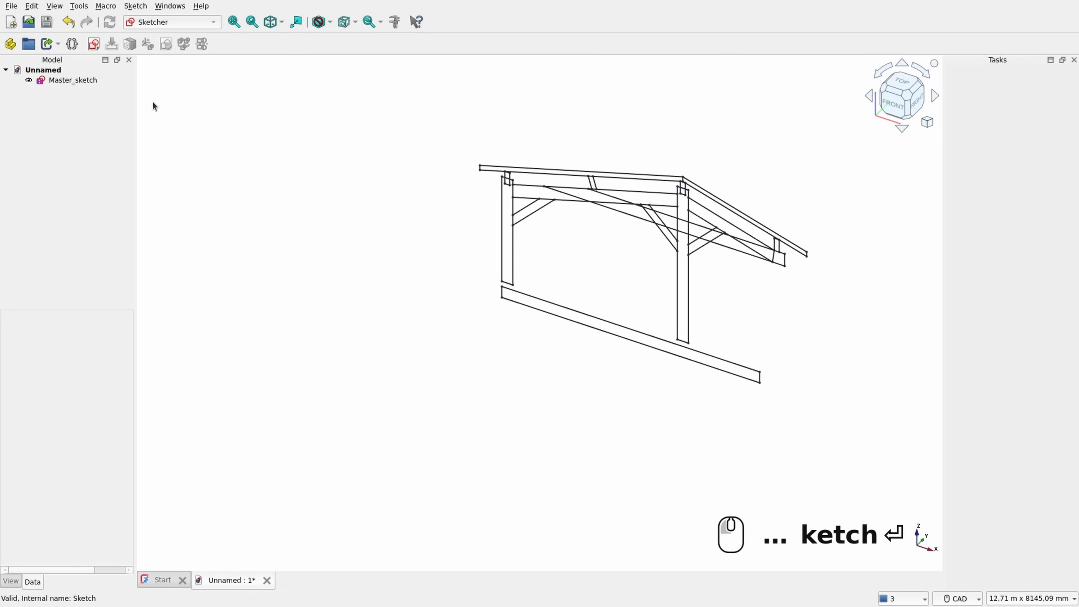
Step: Switch to the Part Design workbench and create a new body
click(179, 23)
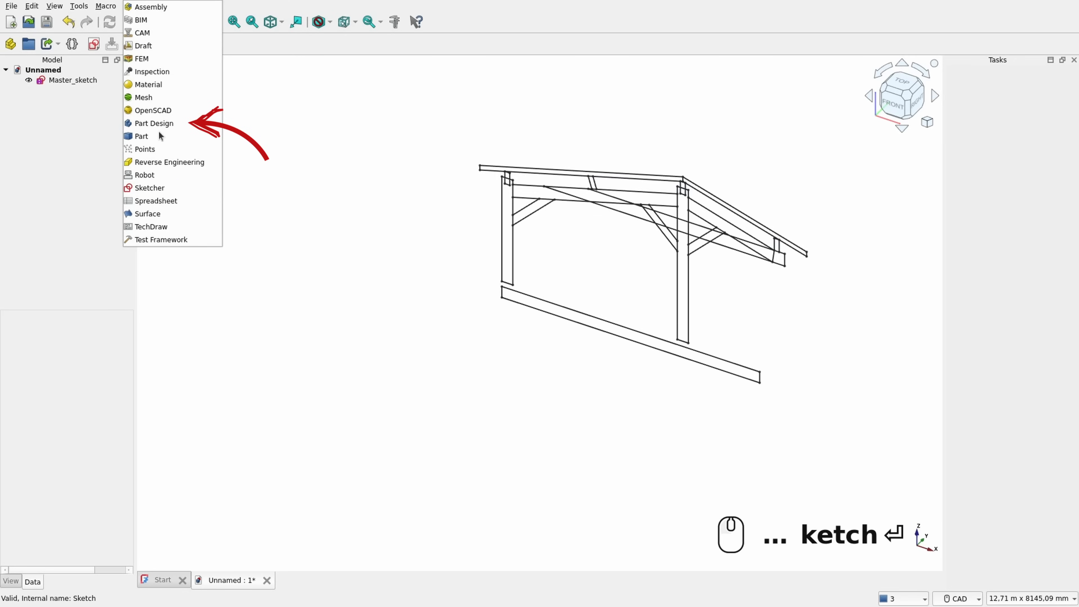
click(168, 124)
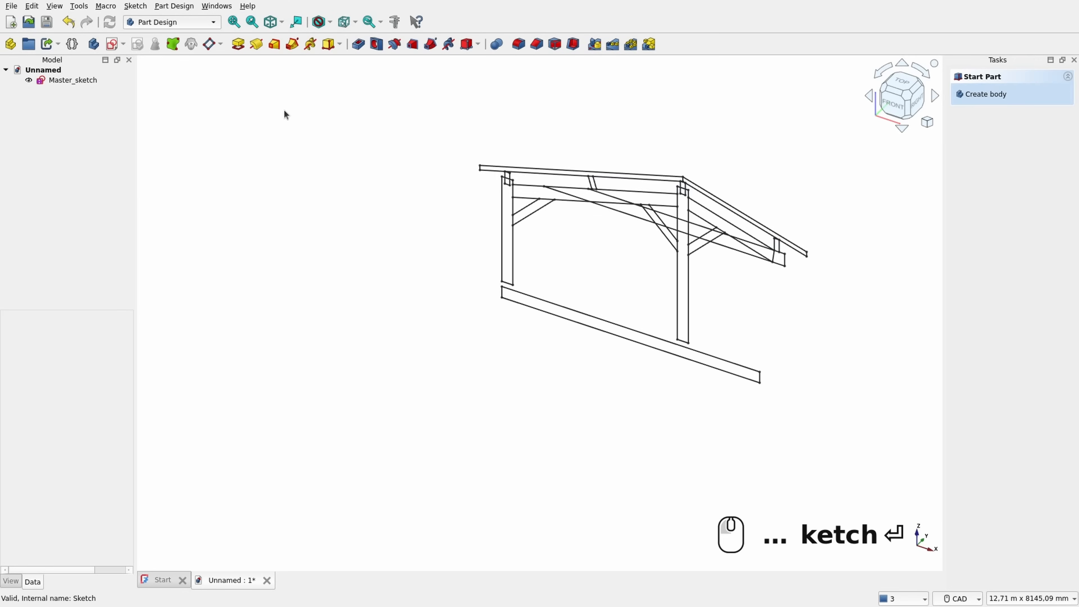
scroll(681, 302, up, 2)
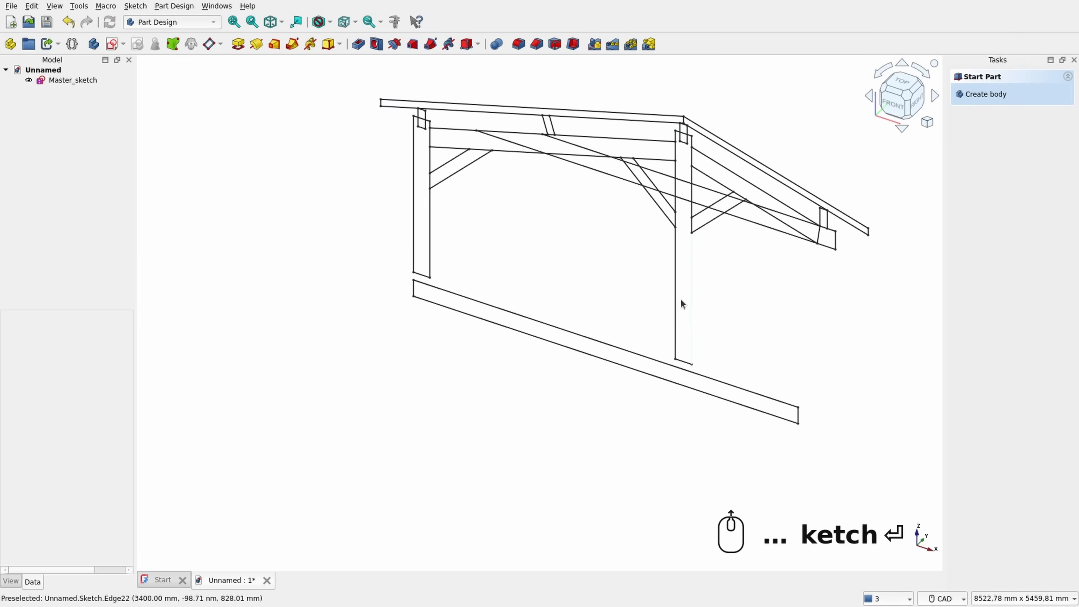
middle_drag(512, 259, 479, 287)
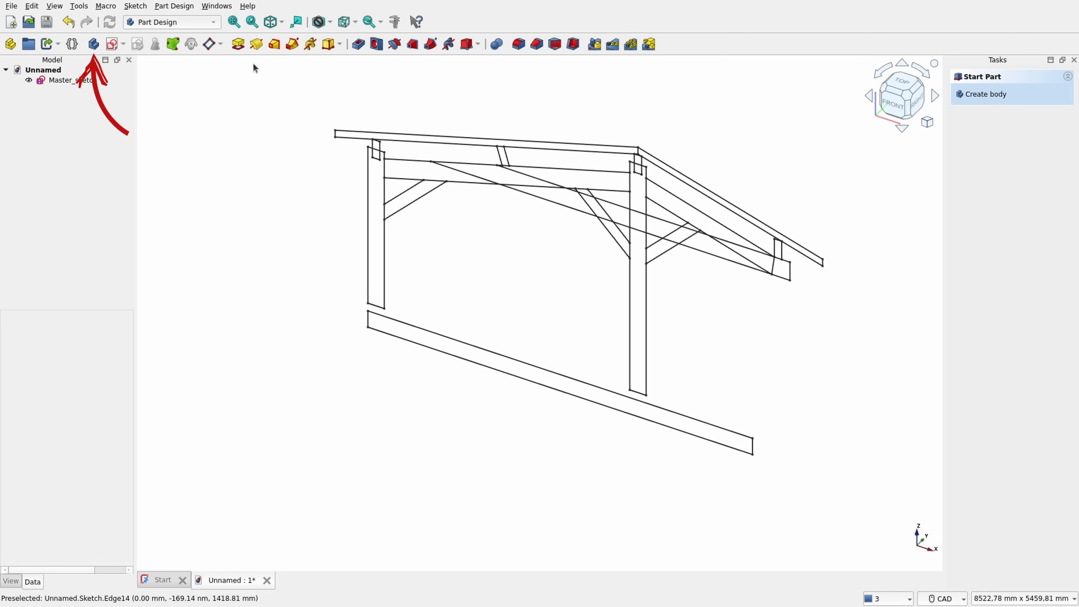
click(94, 44)
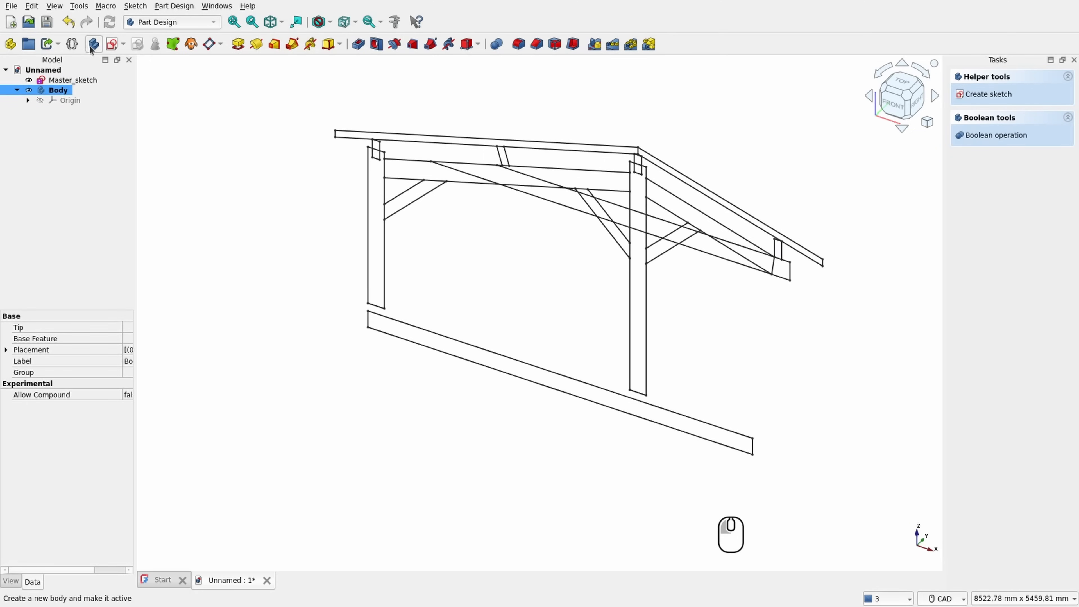
click(69, 146)
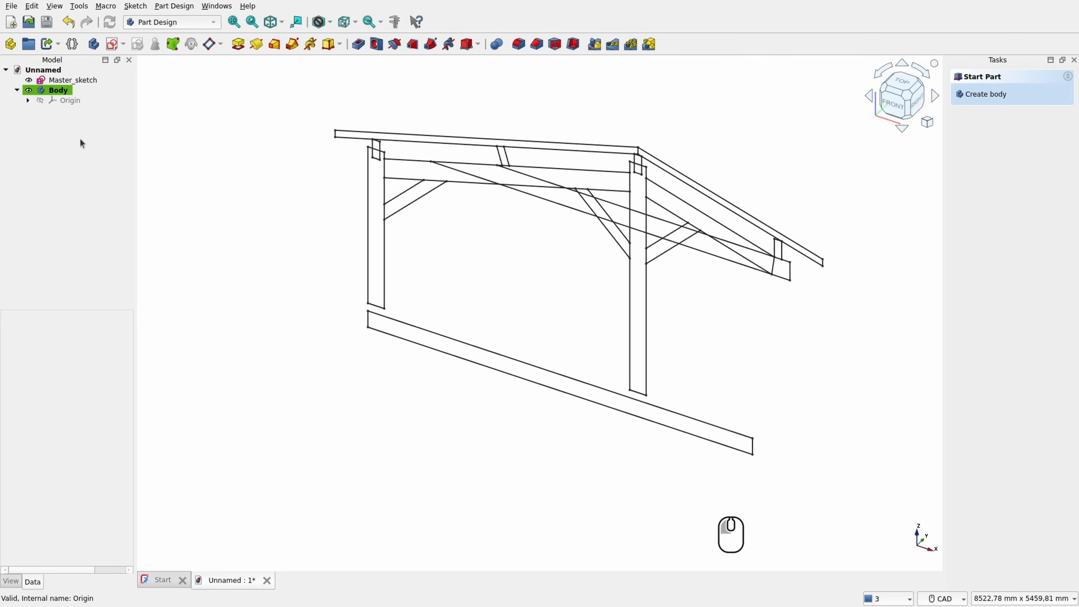
Step: Try to pad the outer post's outline directly from the edges of Master_sketch
scroll(373, 175, up, 3)
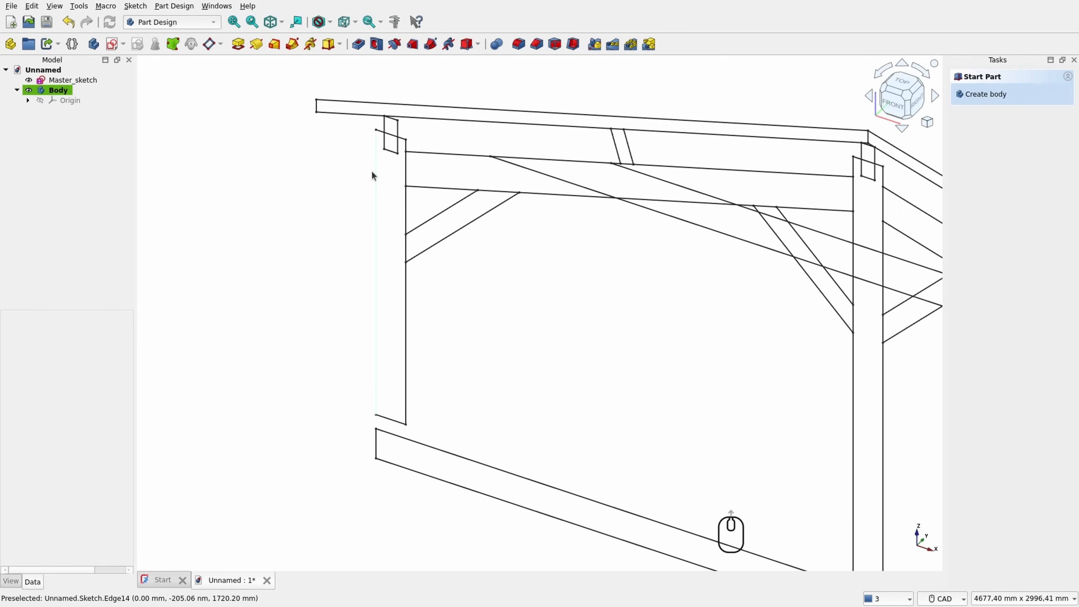
click(371, 172)
ctrl+click(383, 419)
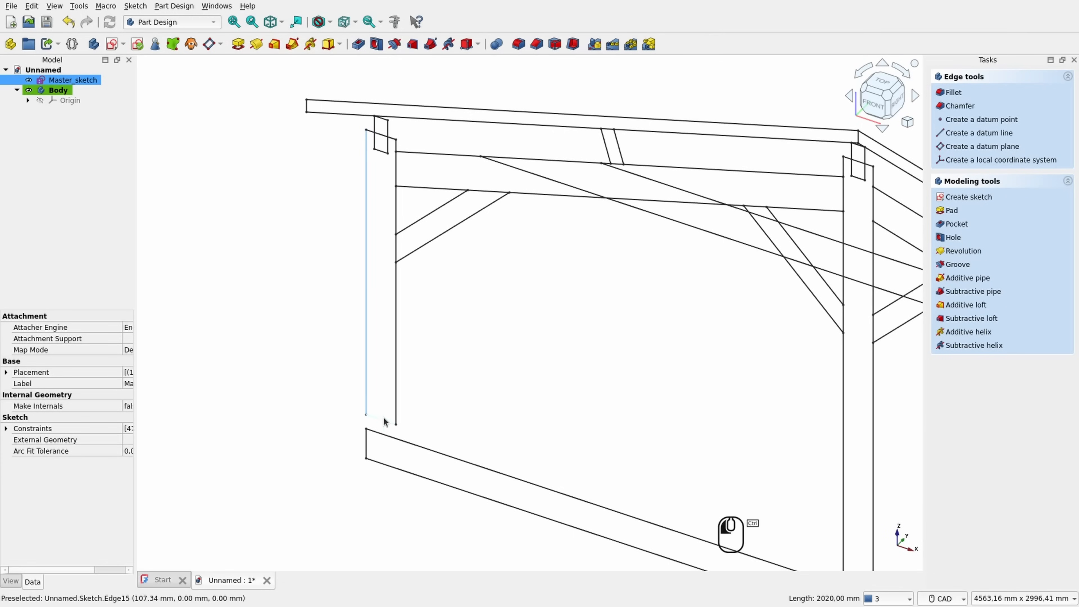
ctrl+click(393, 383)
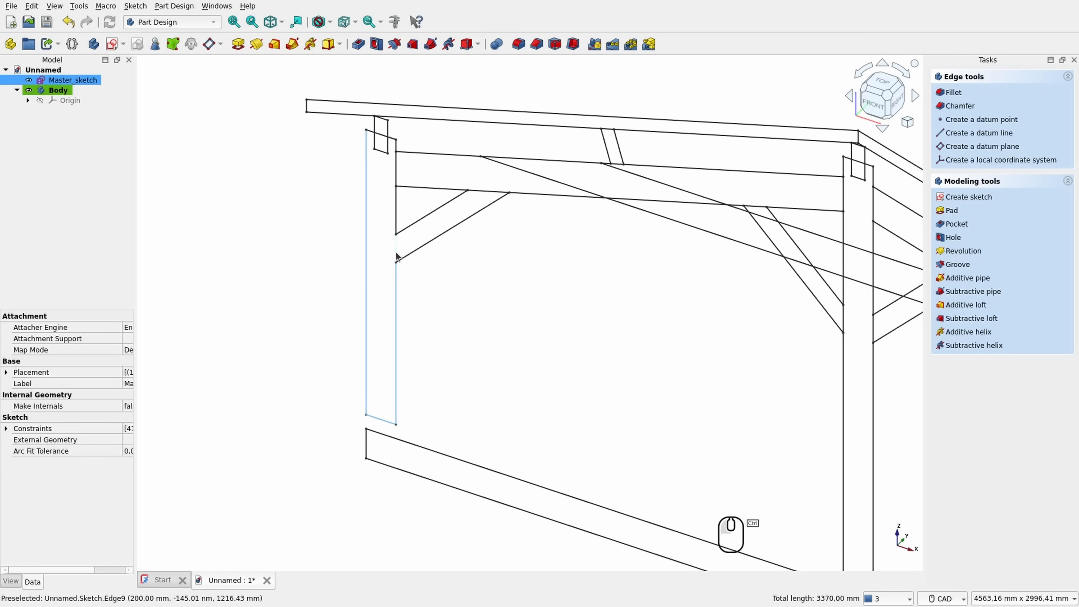
ctrl+click(395, 174)
scroll(395, 174, up, 4)
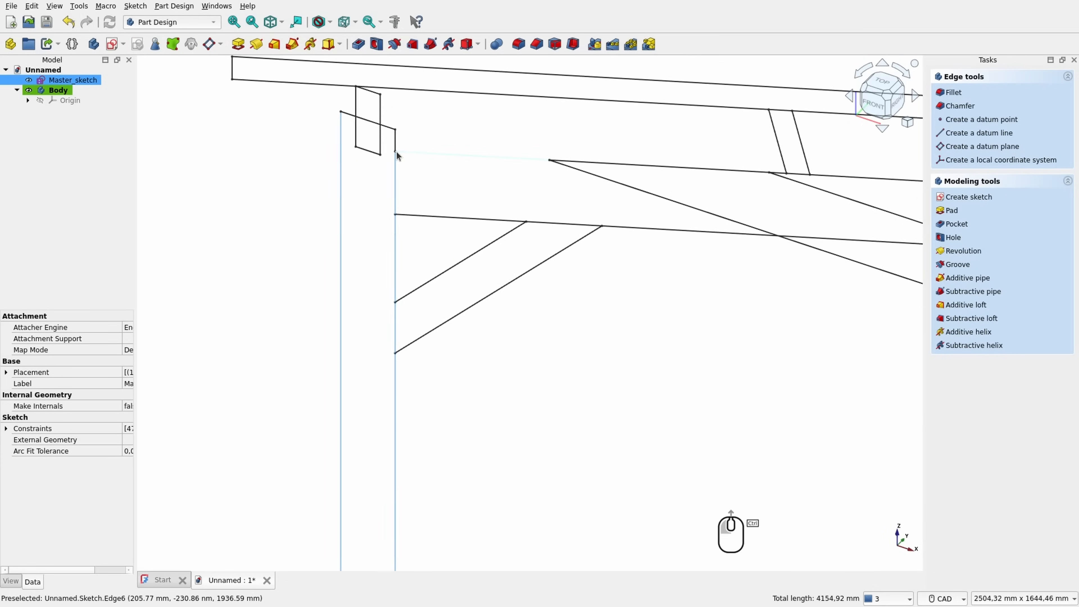
ctrl+click(384, 128)
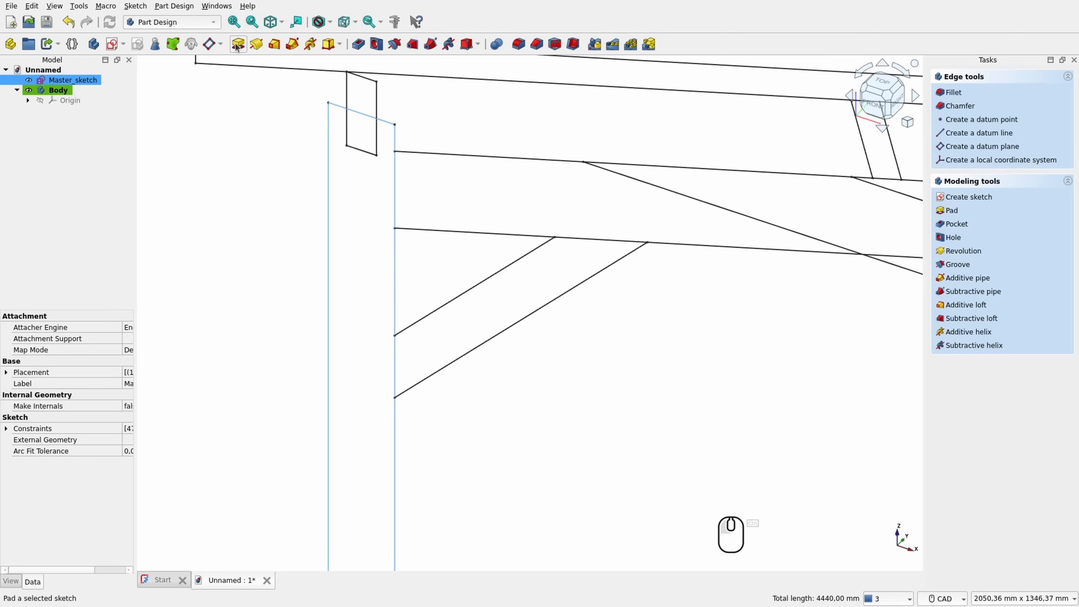
click(238, 45)
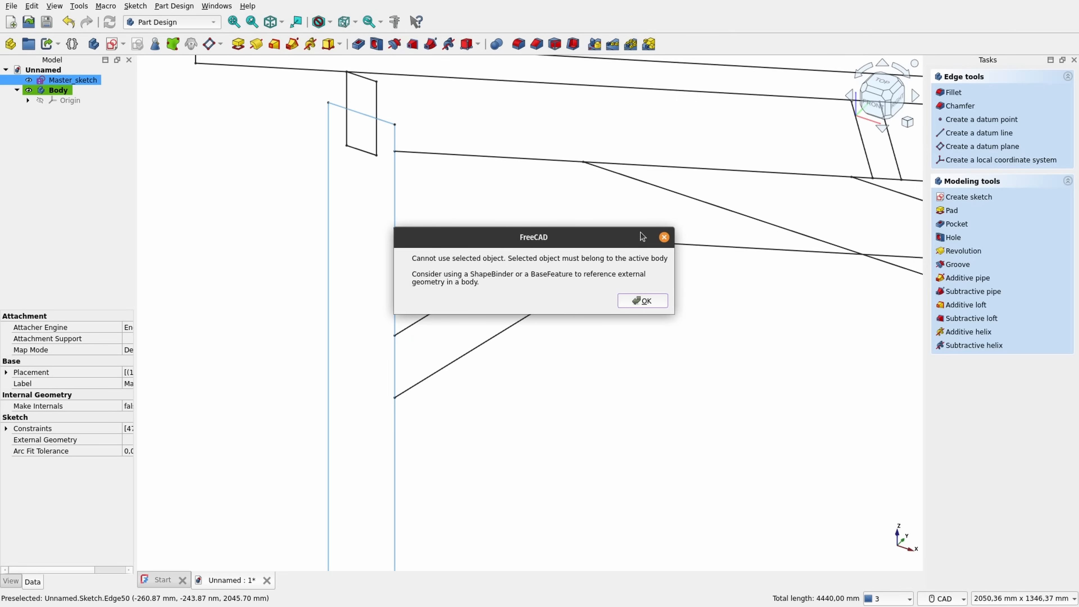
click(665, 237)
click(241, 179)
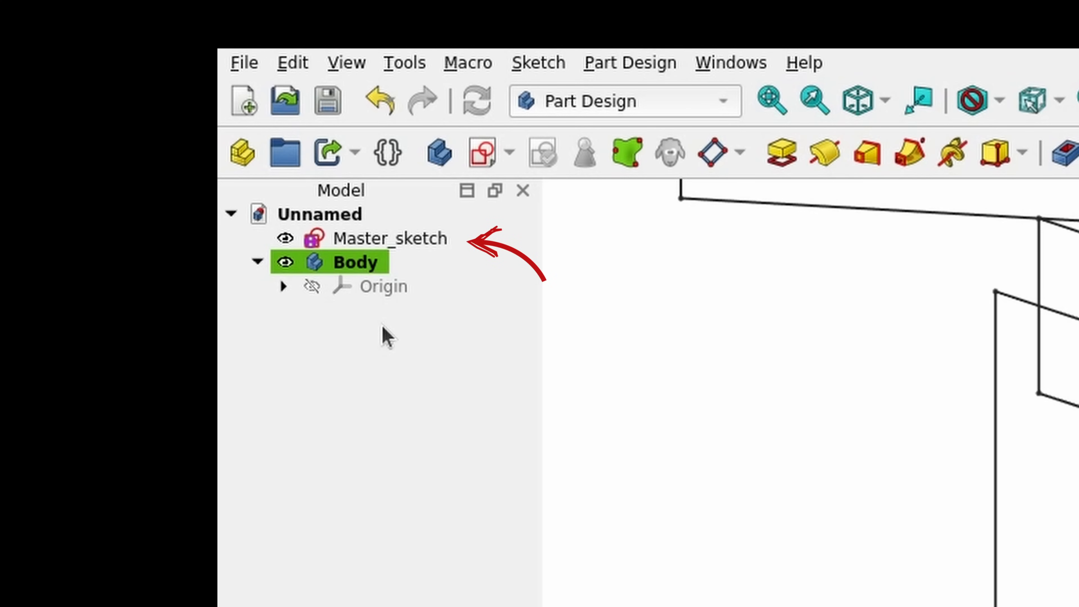
Step: Create a sub-object shape binder of Master_sketch in the active body and hide the original sketch
click(404, 247)
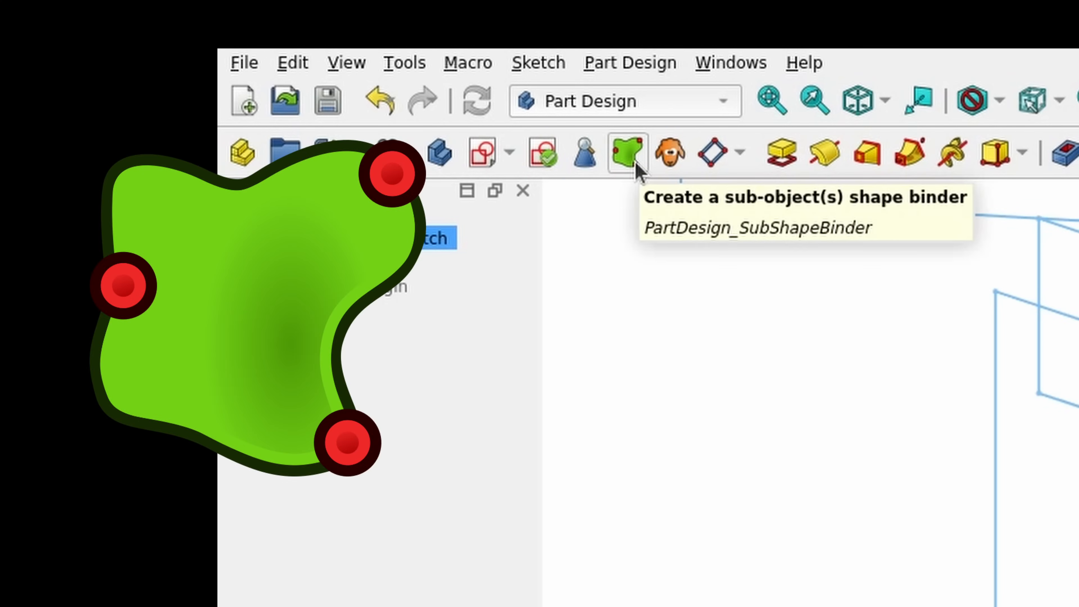
click(628, 153)
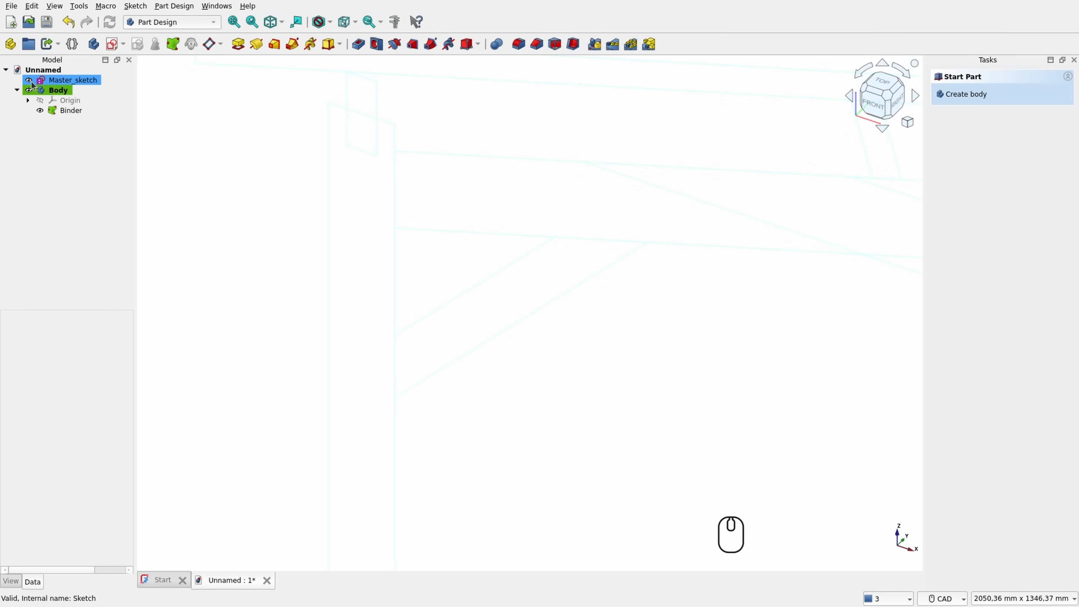
click(33, 84)
Step: Pad the outer post's closed outline, using all its edge segments from the shape binder, to a length of 200 mm
scroll(456, 167, down, 4)
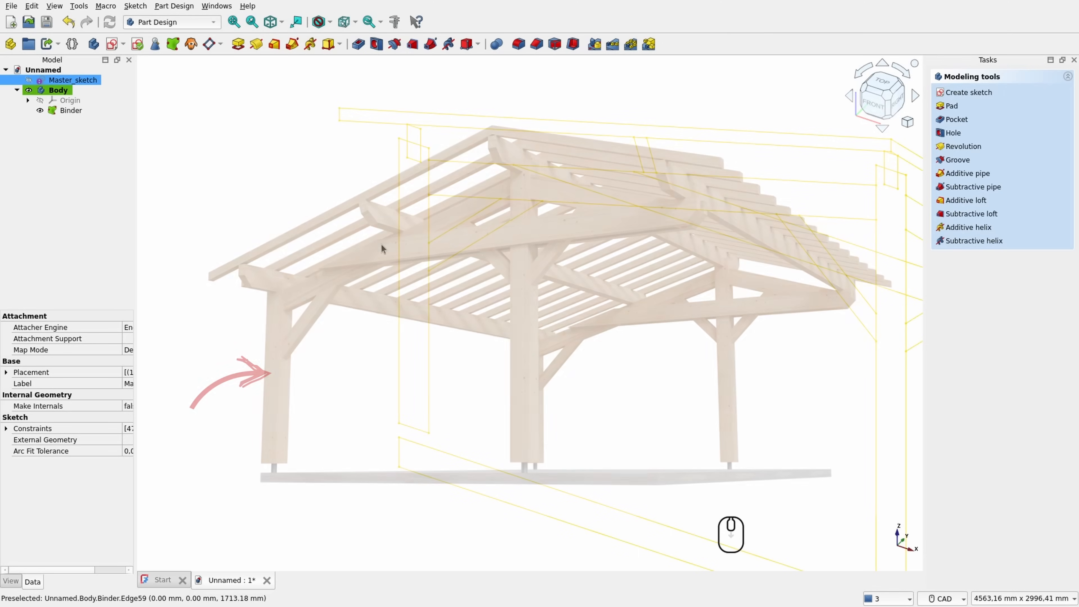
scroll(390, 232, up, 2)
click(404, 173)
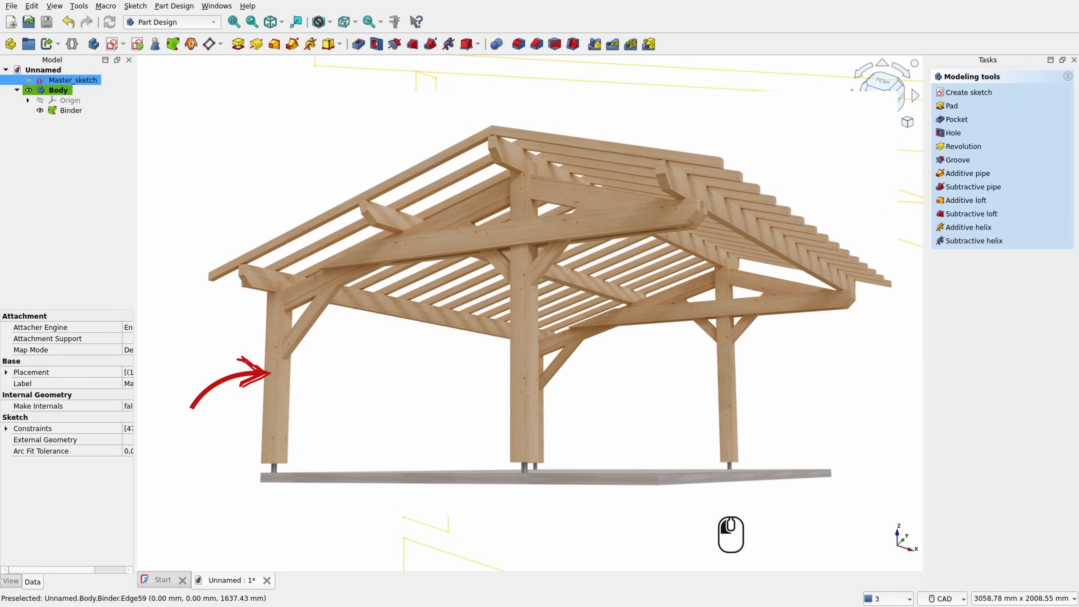
ctrl+click(418, 523)
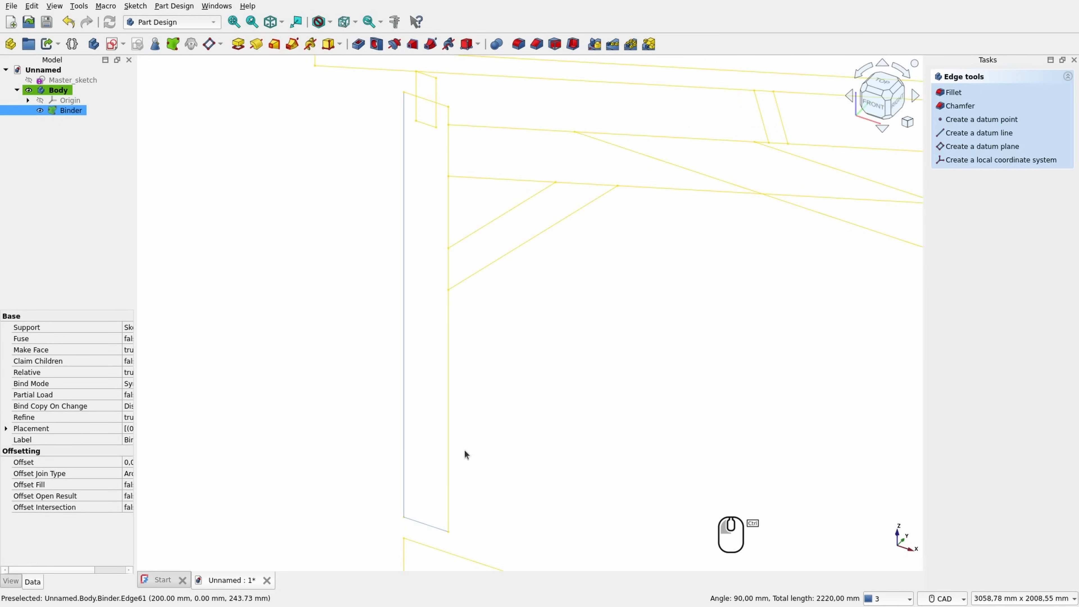
ctrl+click(447, 404)
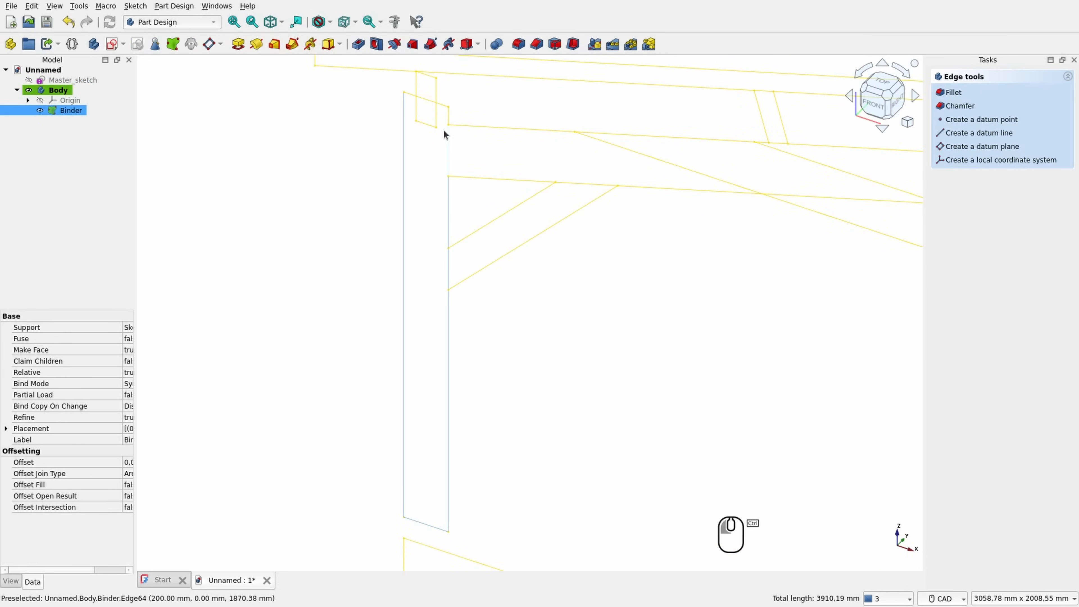
ctrl+click(445, 112)
scroll(451, 121, up, 2)
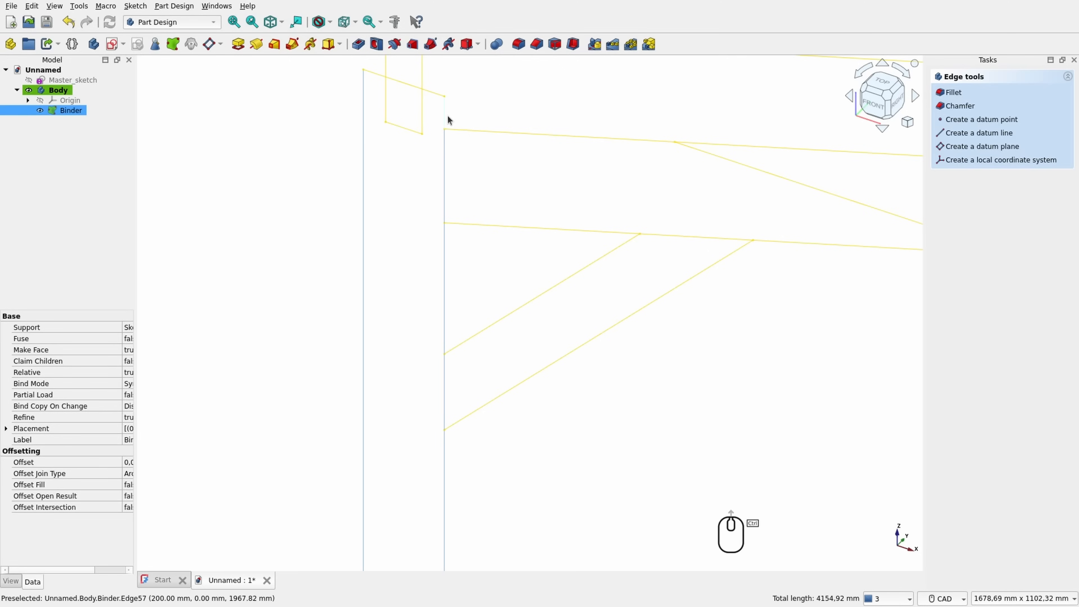
ctrl+click(434, 96)
scroll(424, 181, down, 4)
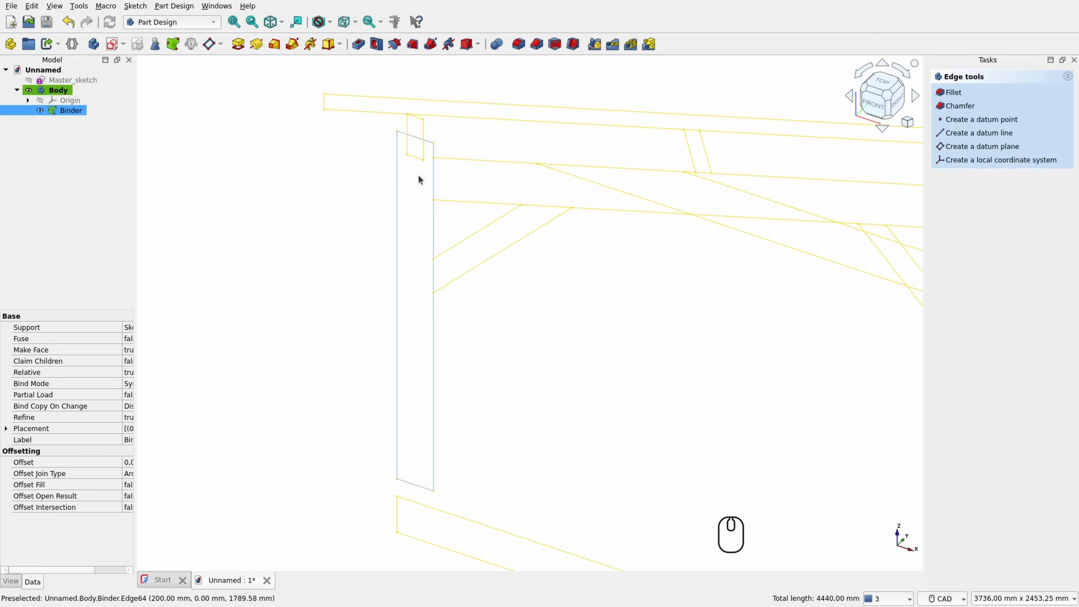
click(238, 43)
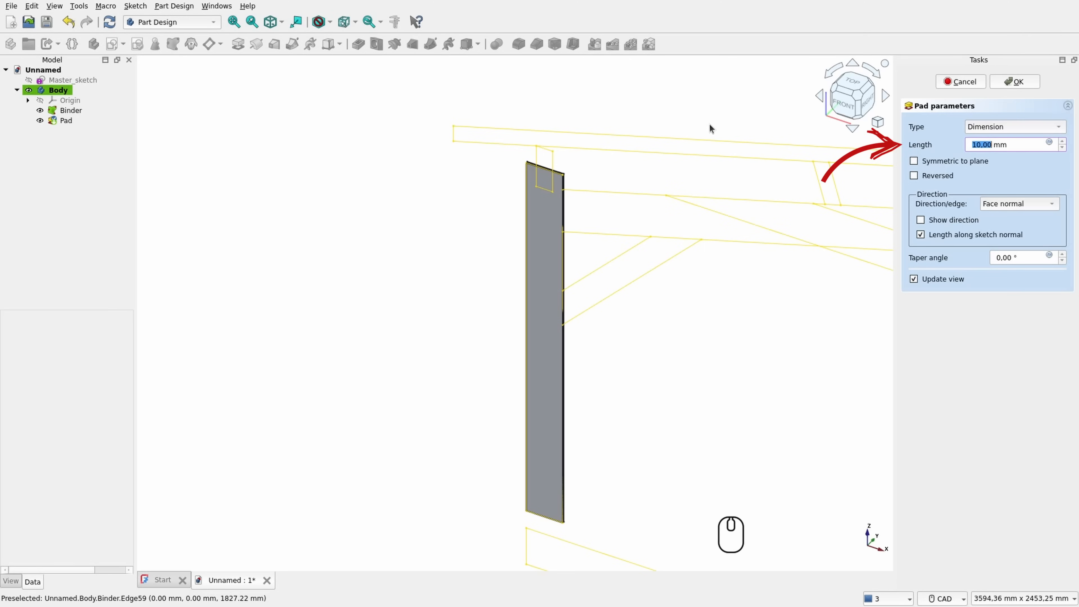
text(200)
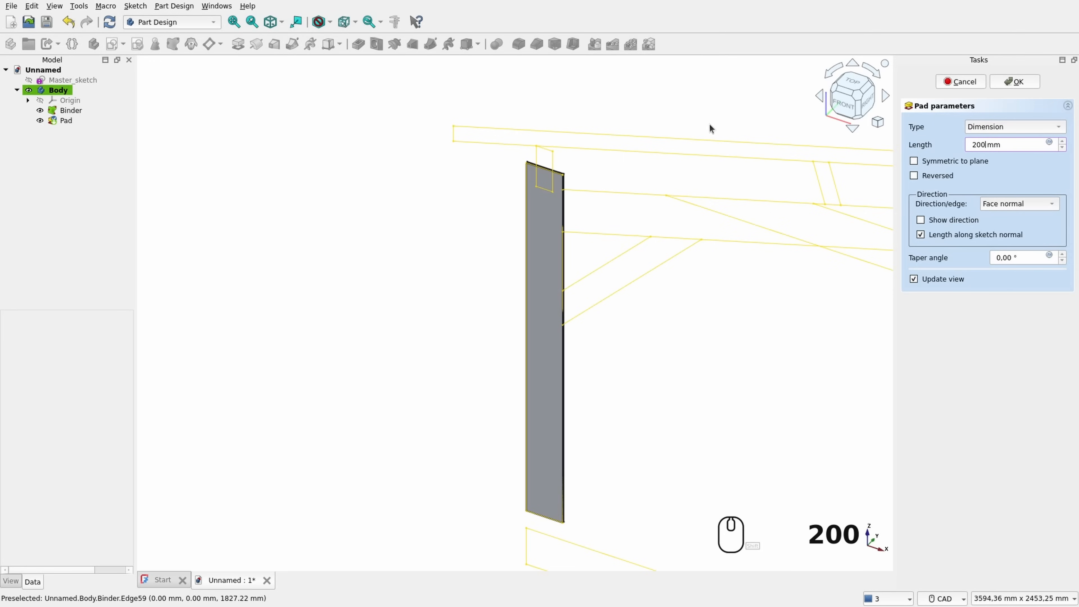
key(Return)
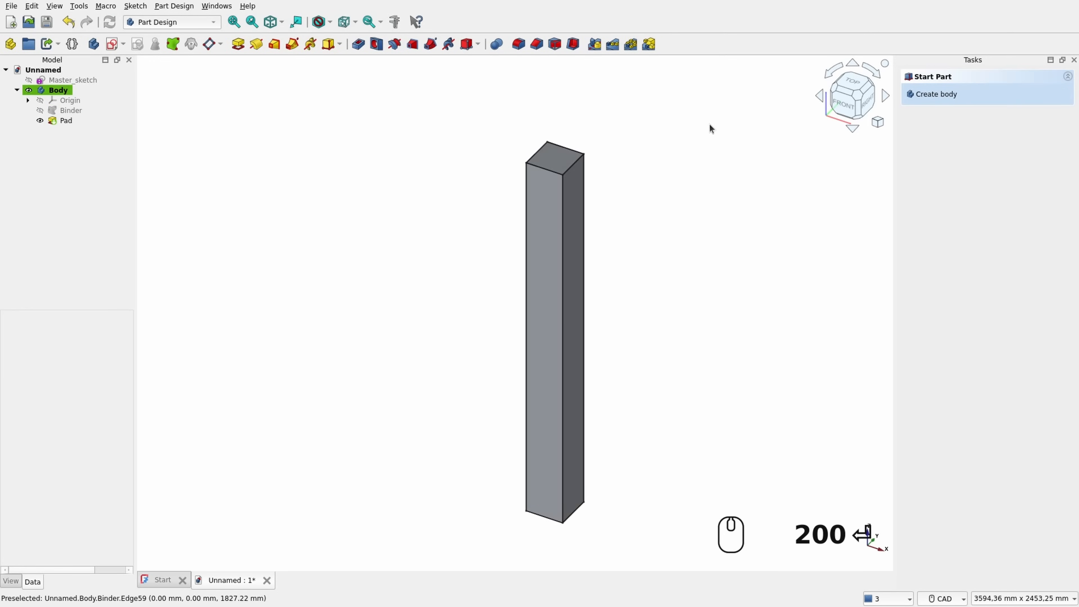
Step: Rename the body containing the padded outer post as Post_back
scroll(295, 184, down, 2)
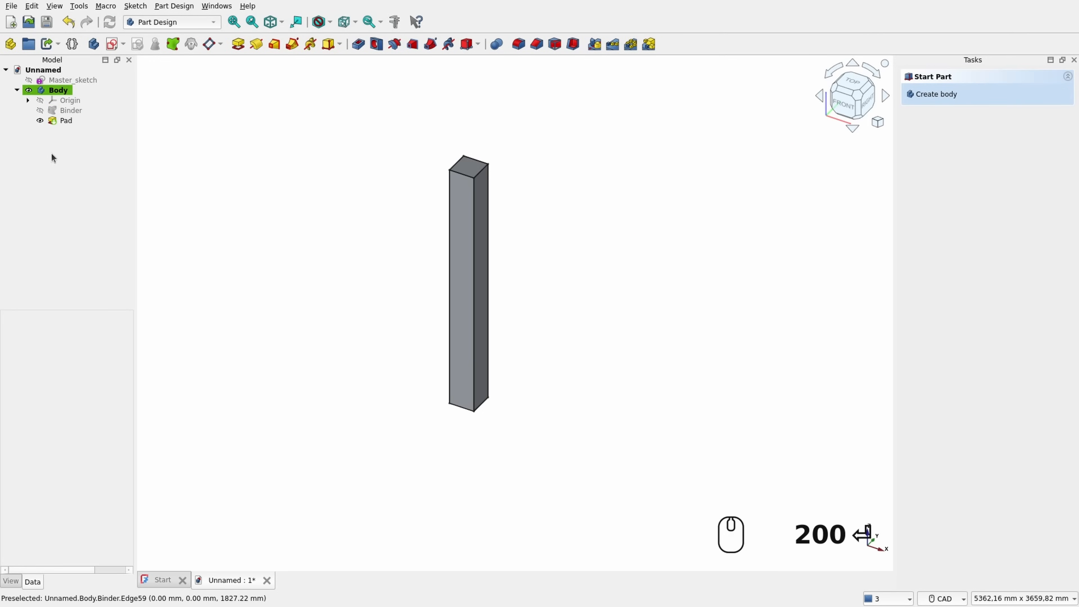
click(60, 90)
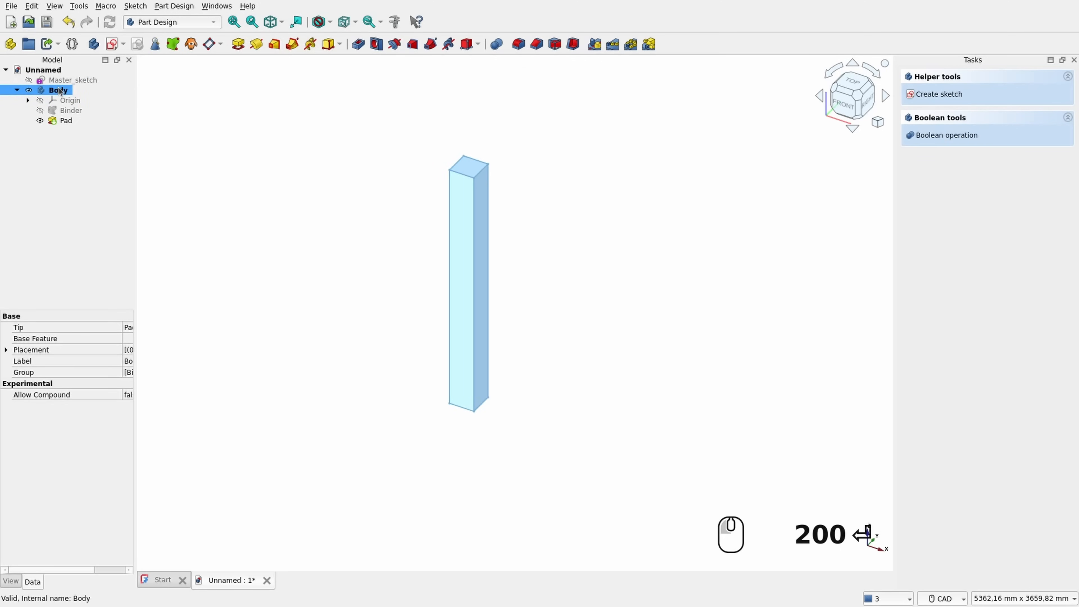
key(F2)
text(P)
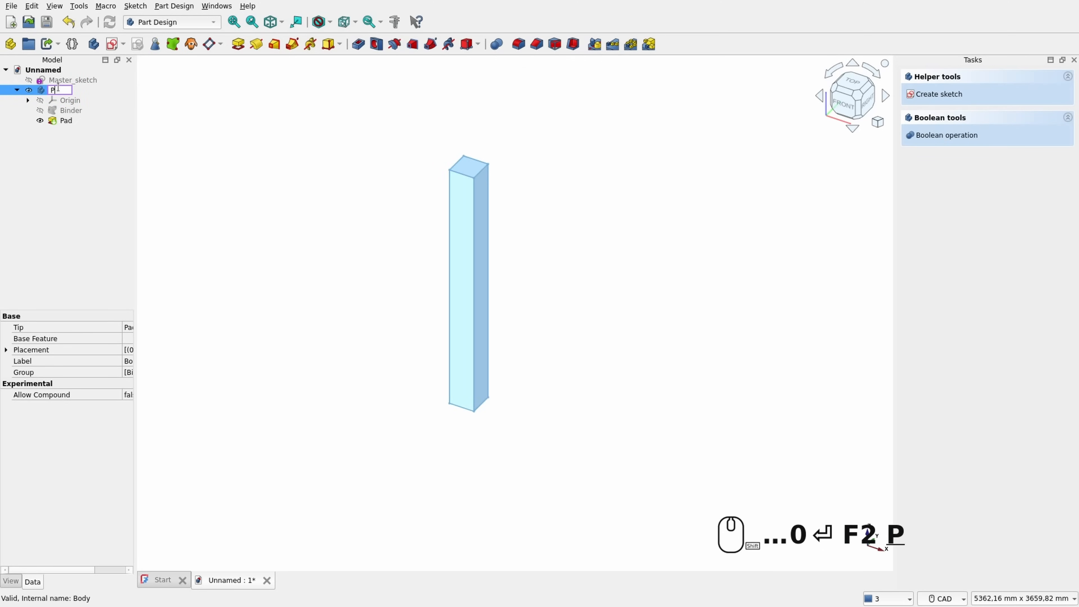
text(ost_back)
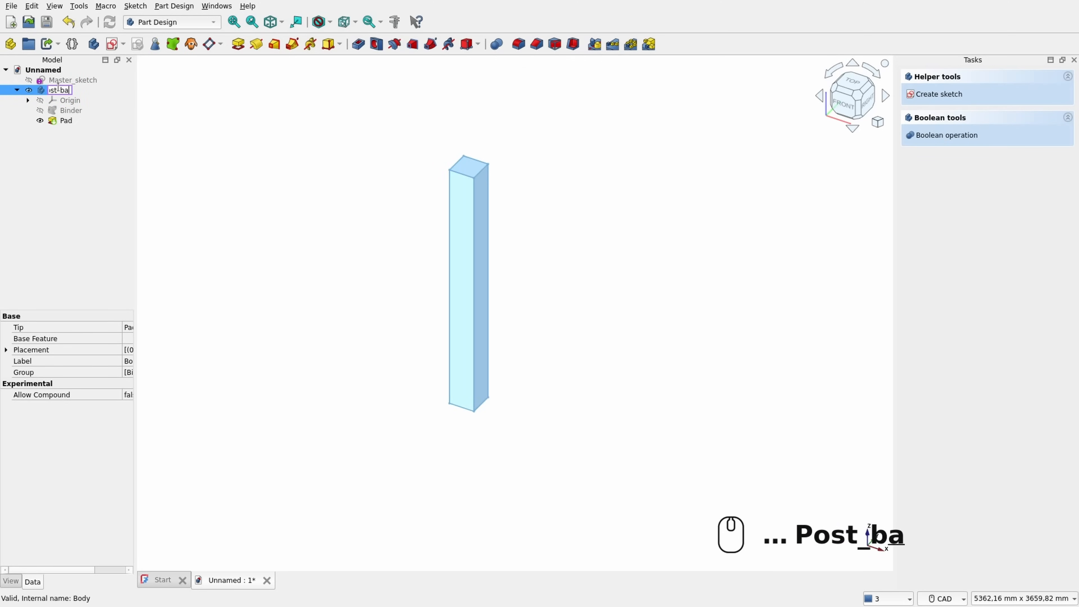
key(Return)
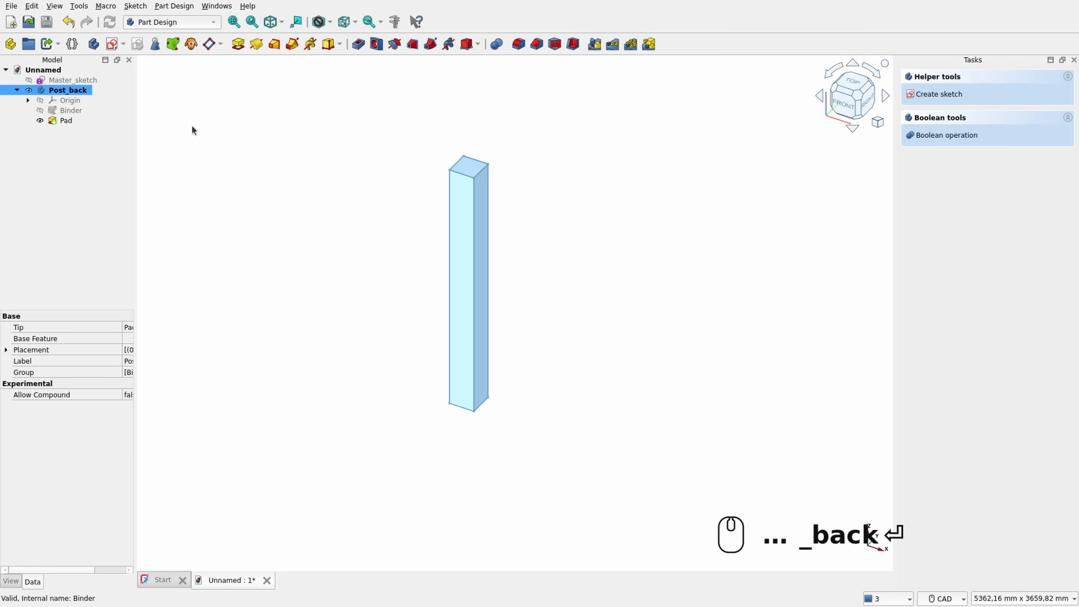
click(221, 166)
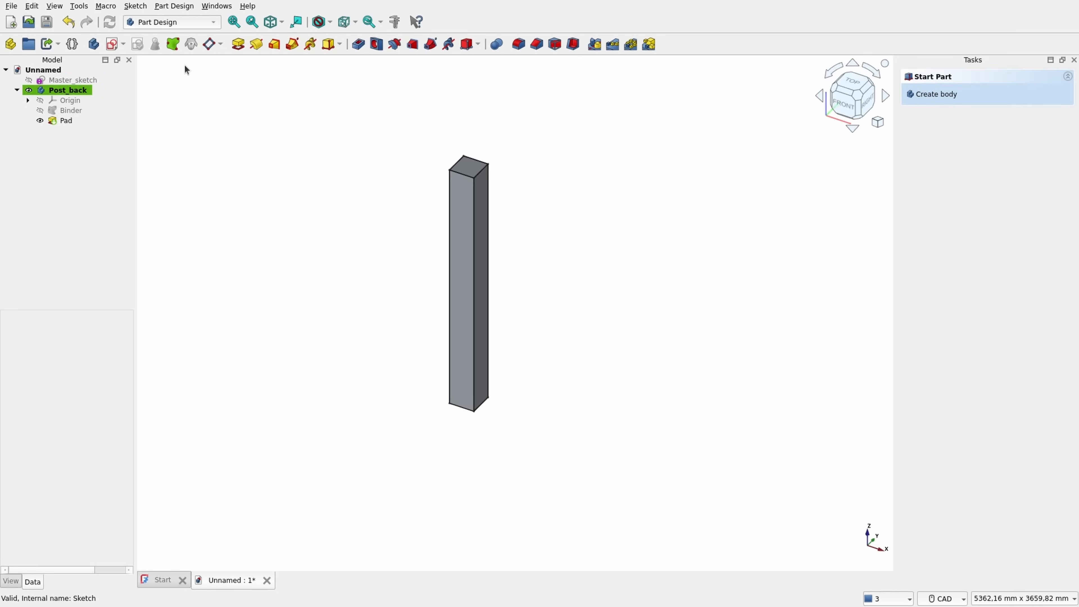
Step: Create a new body for the second post and add a sub-object shape binder of Master_sketch to it
click(94, 44)
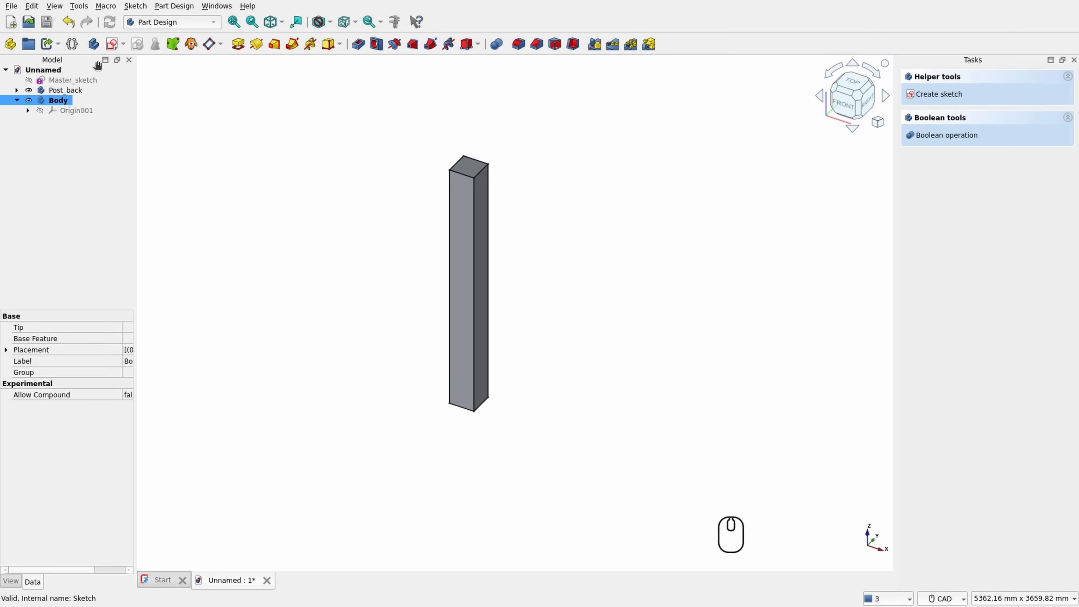
click(83, 80)
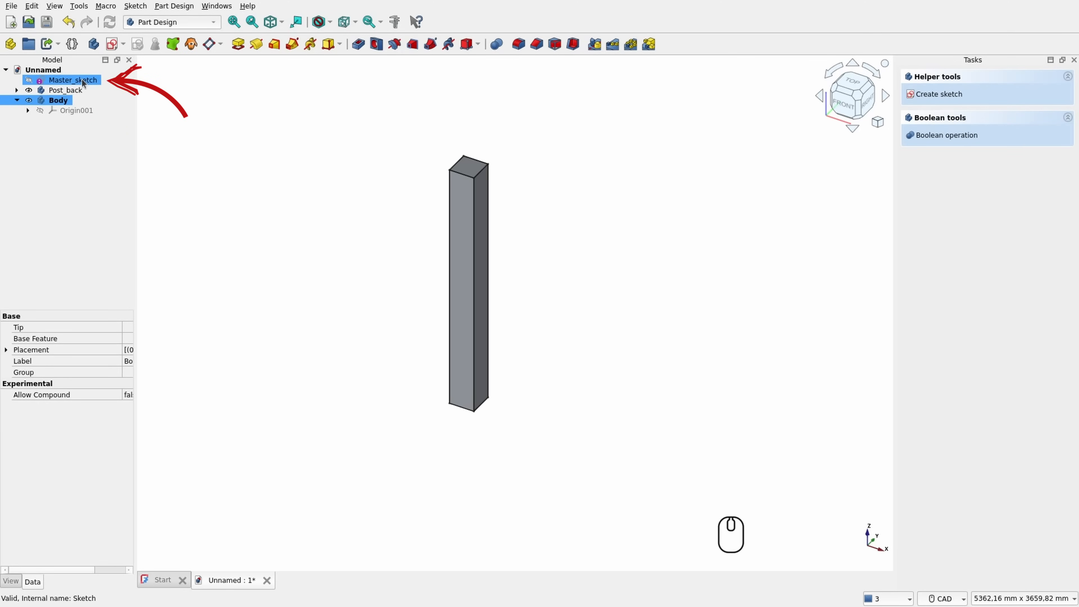
click(173, 44)
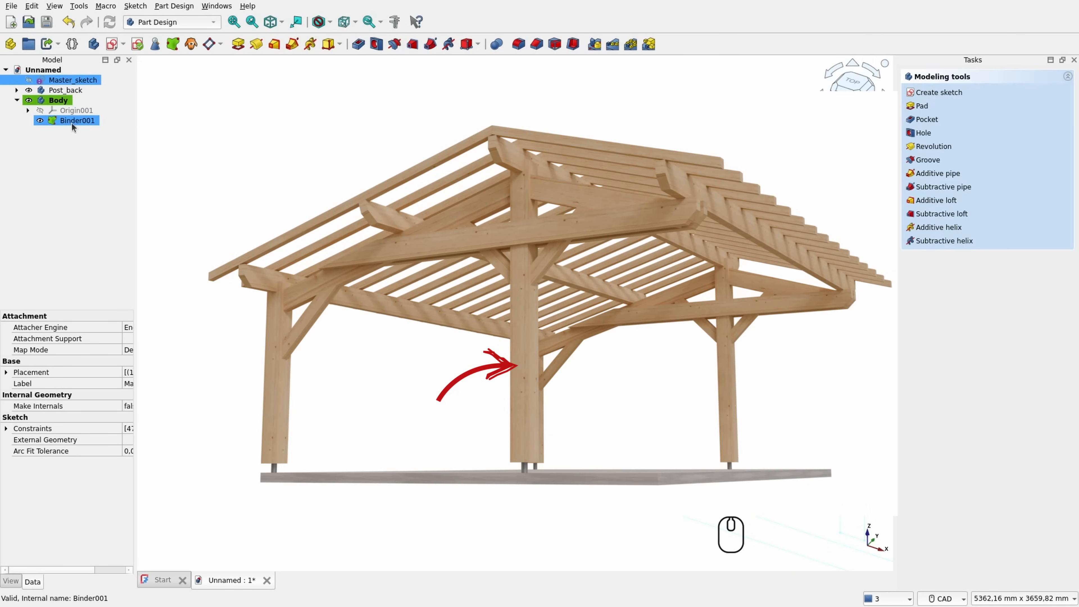
Step: Pad the taller post's closed outline, using all its edge segments from the shape binder, to a length of 200 mm
scroll(545, 299, up, 4)
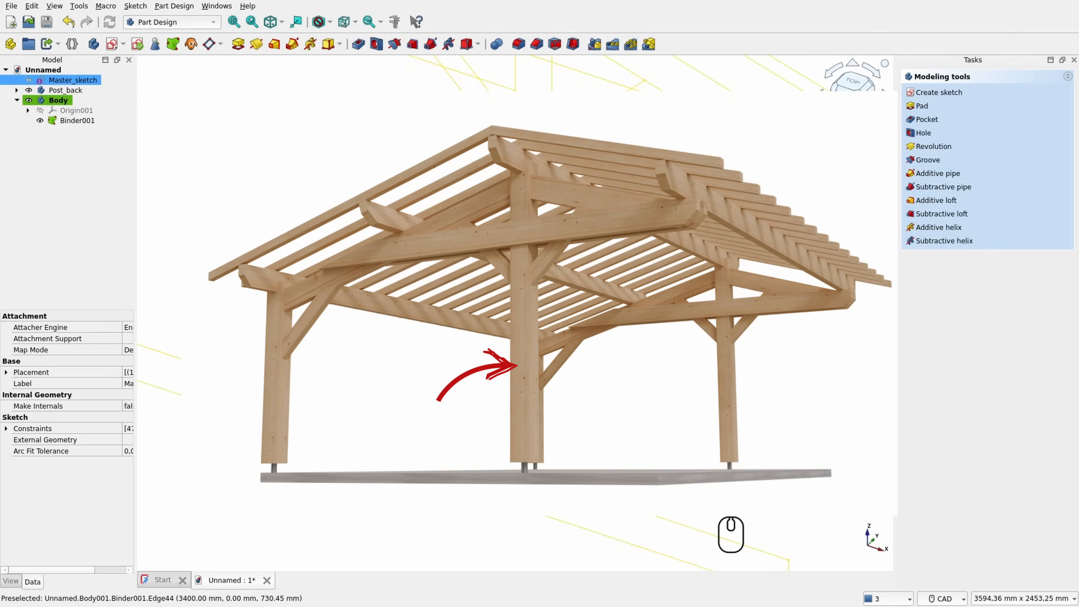
click(535, 459)
ctrl+click(546, 433)
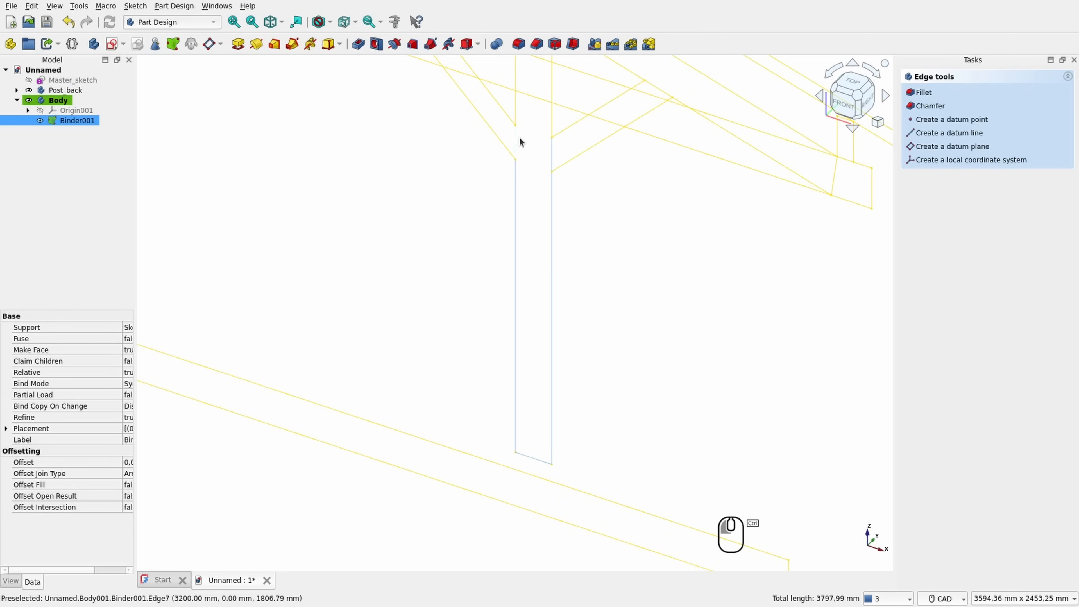
middle_drag(547, 116, 518, 335)
scroll(529, 208, up, 2)
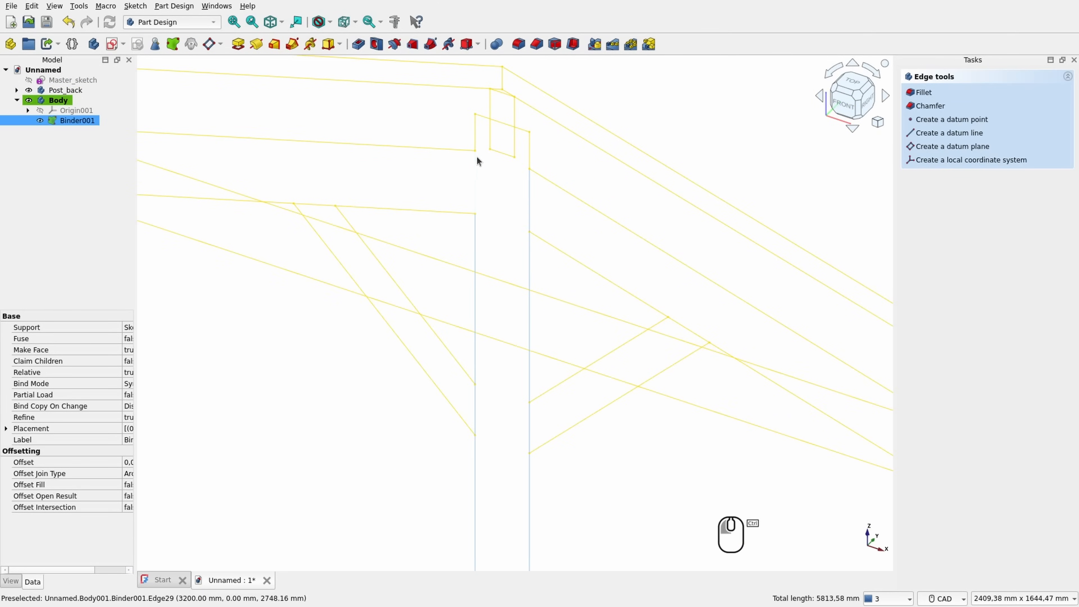
scroll(484, 123, up, 3)
scroll(558, 281, down, 4)
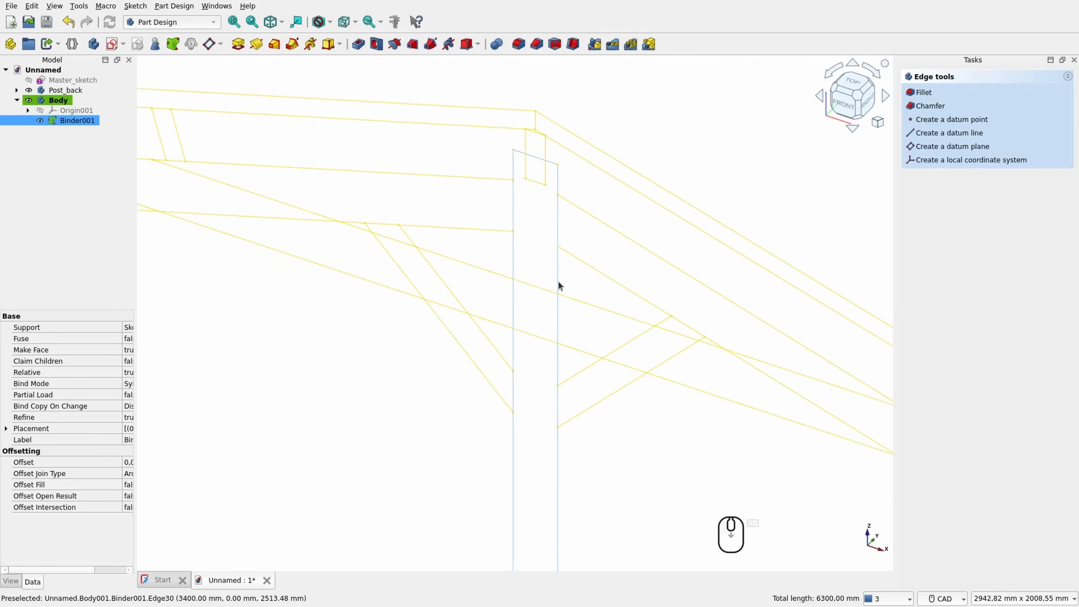
scroll(529, 243, down, 1)
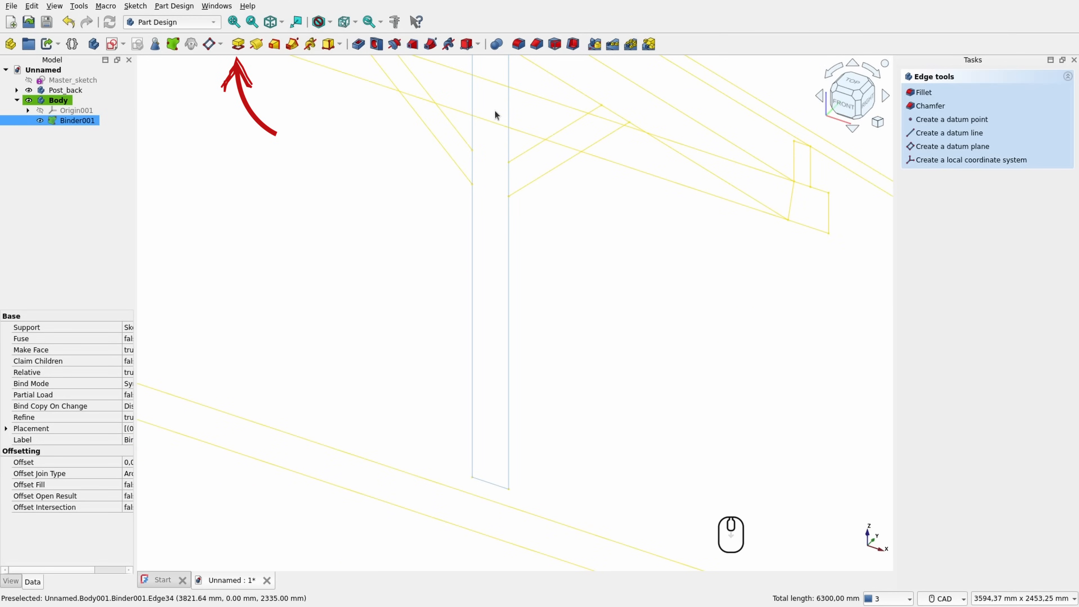
click(238, 43)
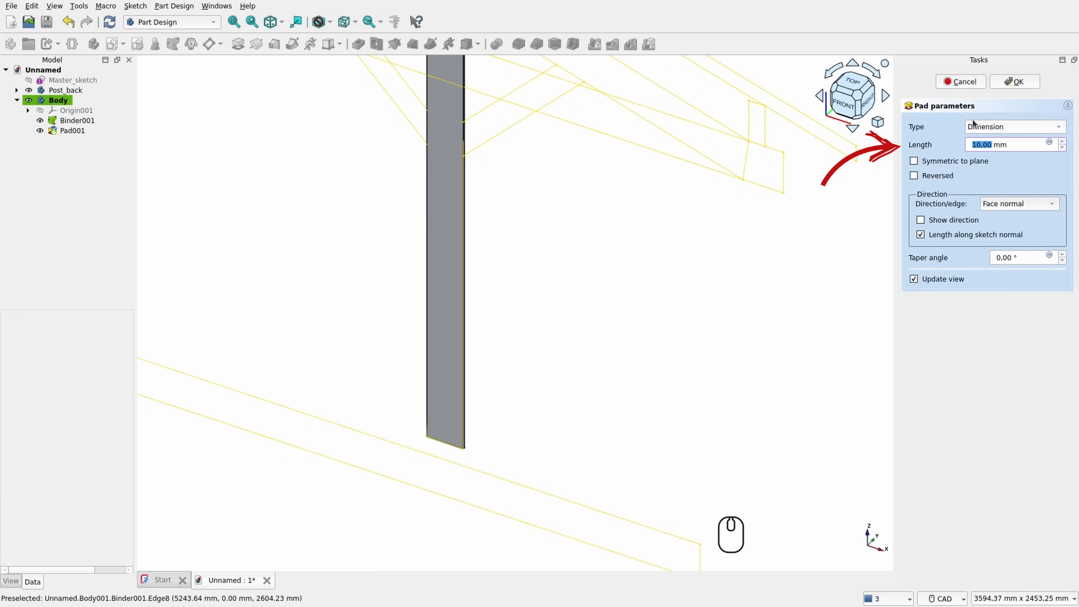
text(200)
key(Return)
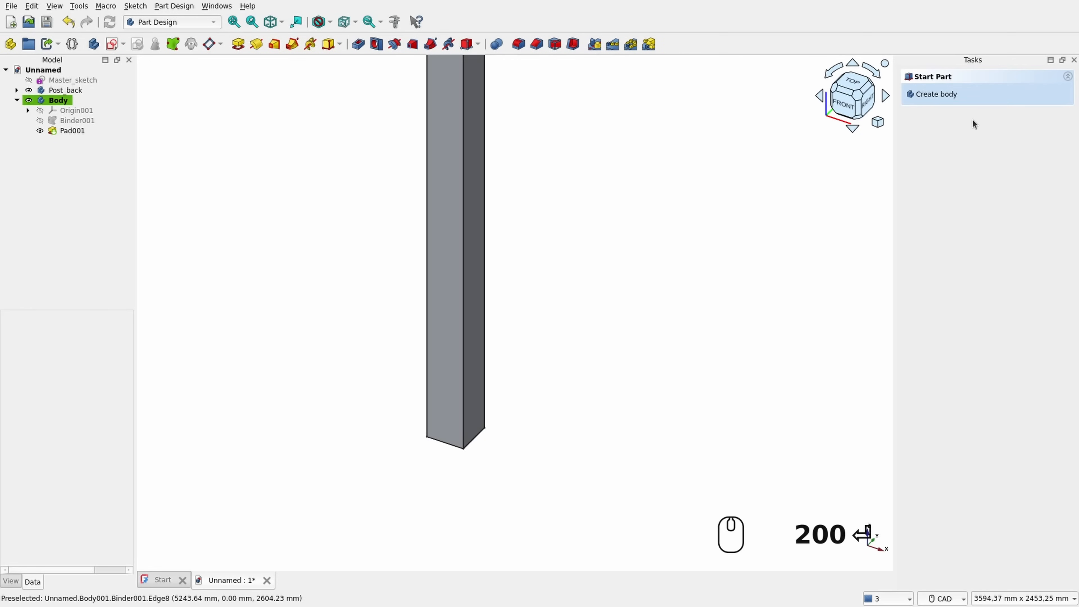
Step: Rename the body containing the taller post as Post_front
scroll(698, 275, down, 3)
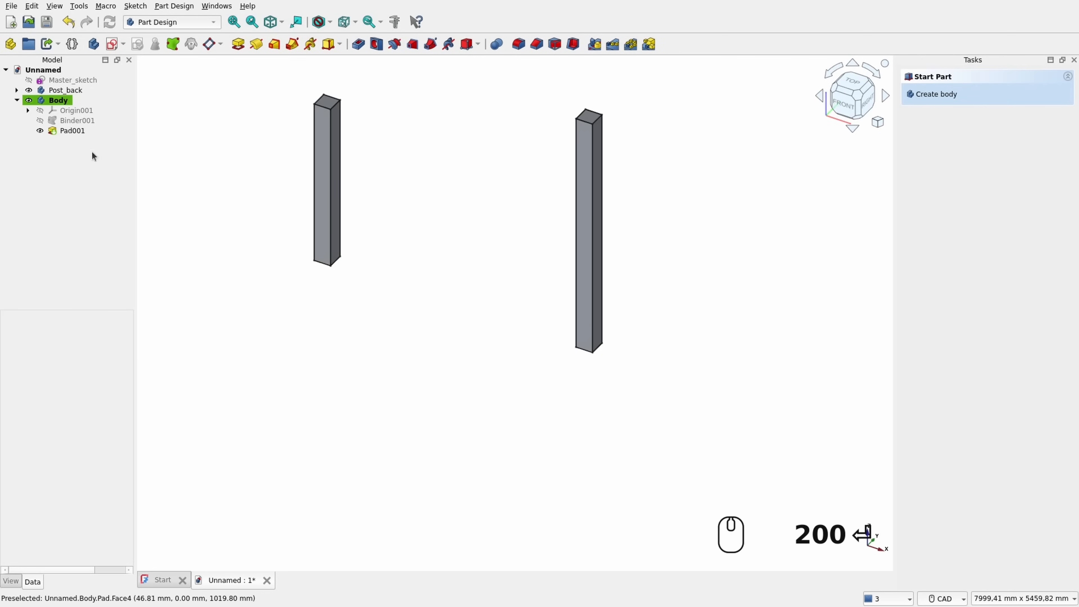
click(58, 100)
click(58, 100)
key(F2)
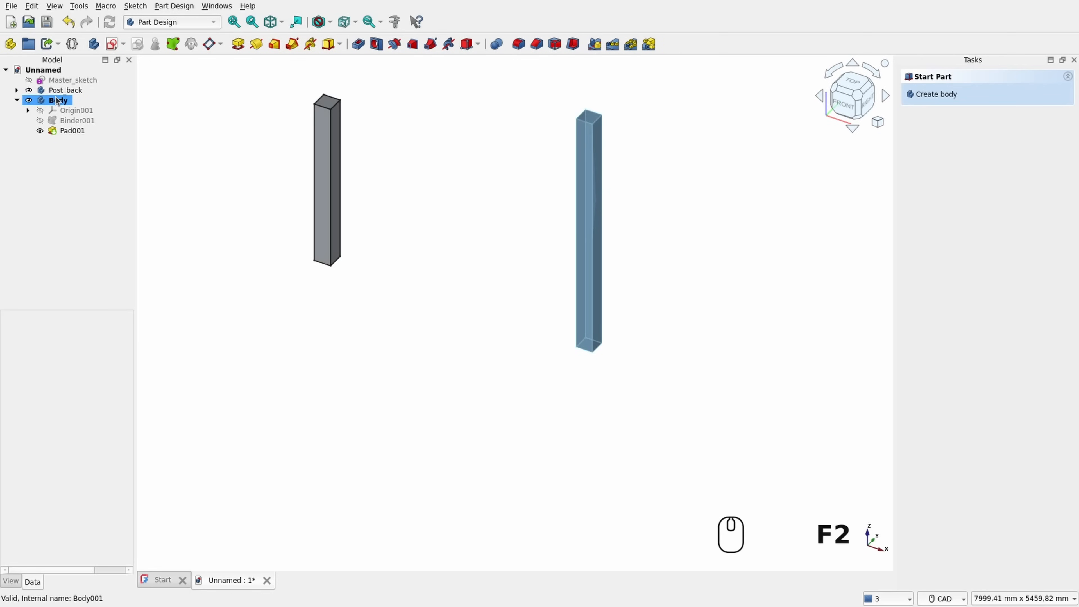
key(F2)
text(Post_front)
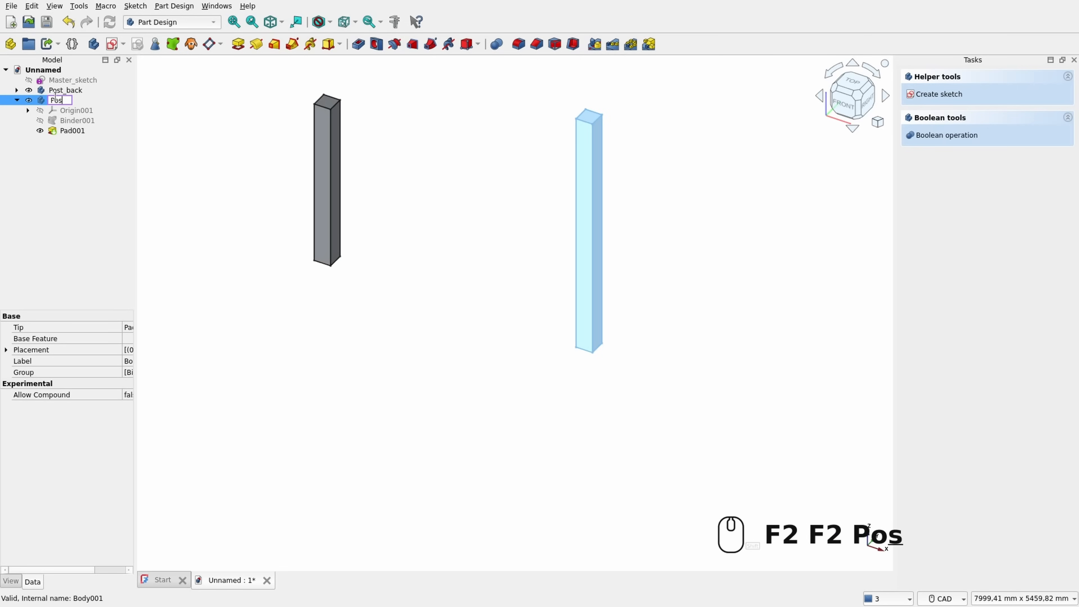
key(Return)
double_click(57, 100)
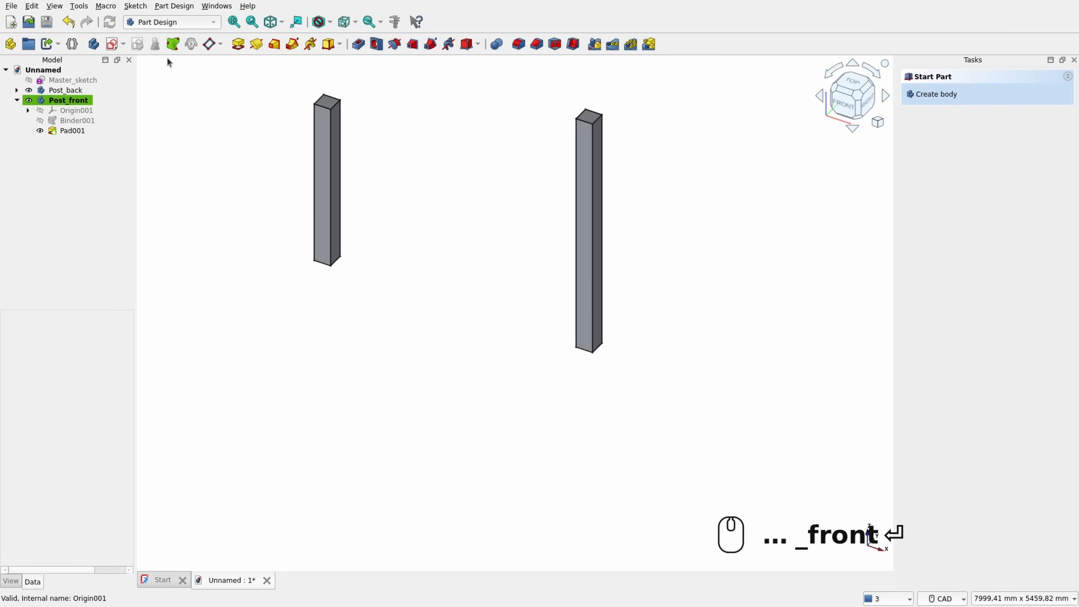
Step: Create another body for the rafter and add a sub-object shape binder of Master_sketch to it
click(95, 50)
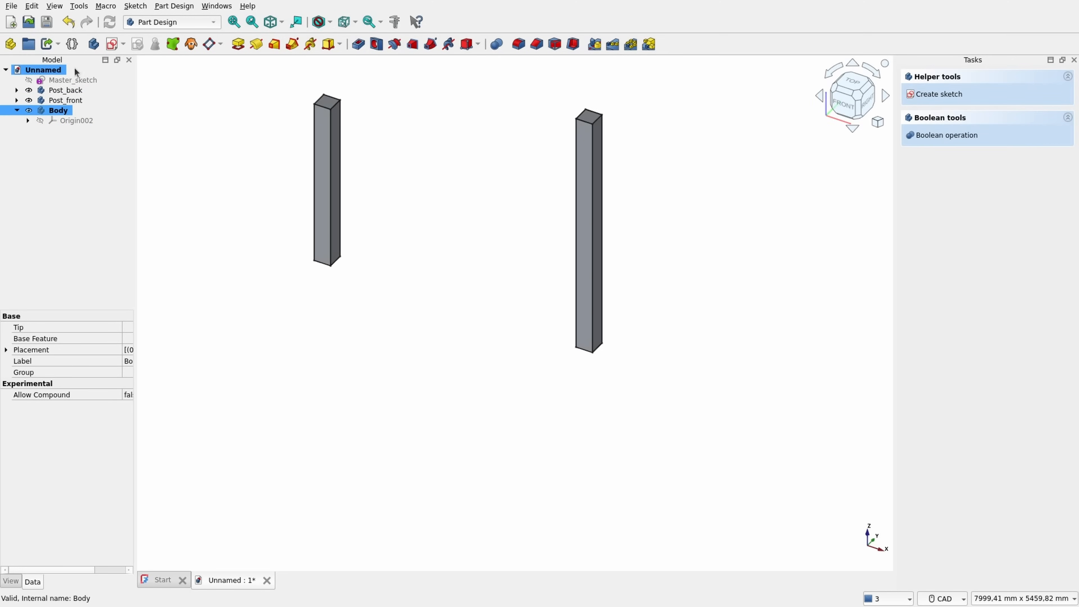
click(63, 81)
click(173, 44)
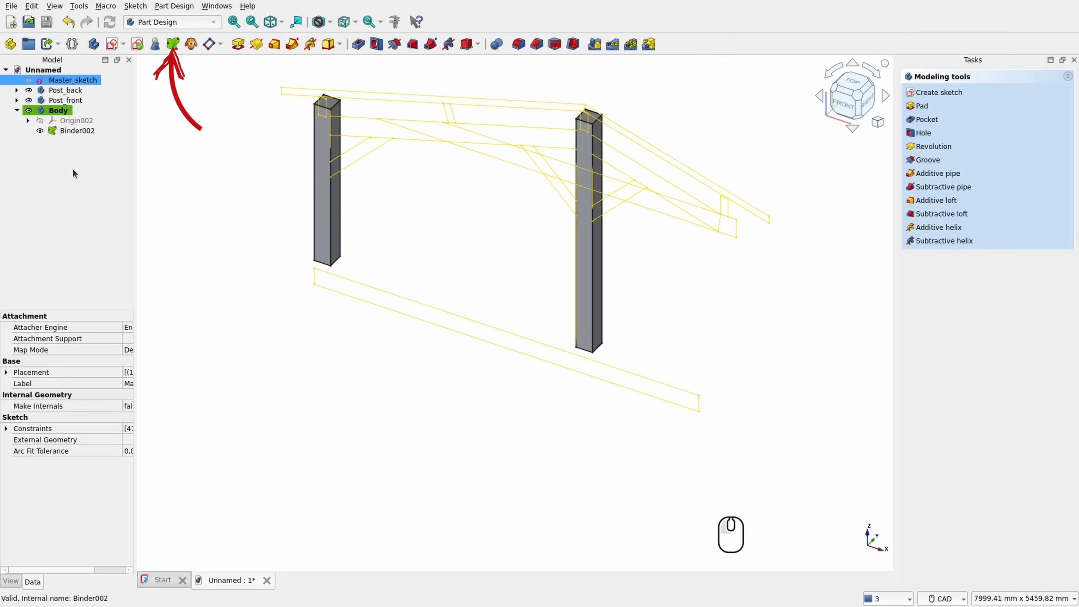
Step: Hide both posts and pad the outline of the rafter spanning between them, using all its binder edge segments, to 90 mm
click(29, 89)
click(28, 100)
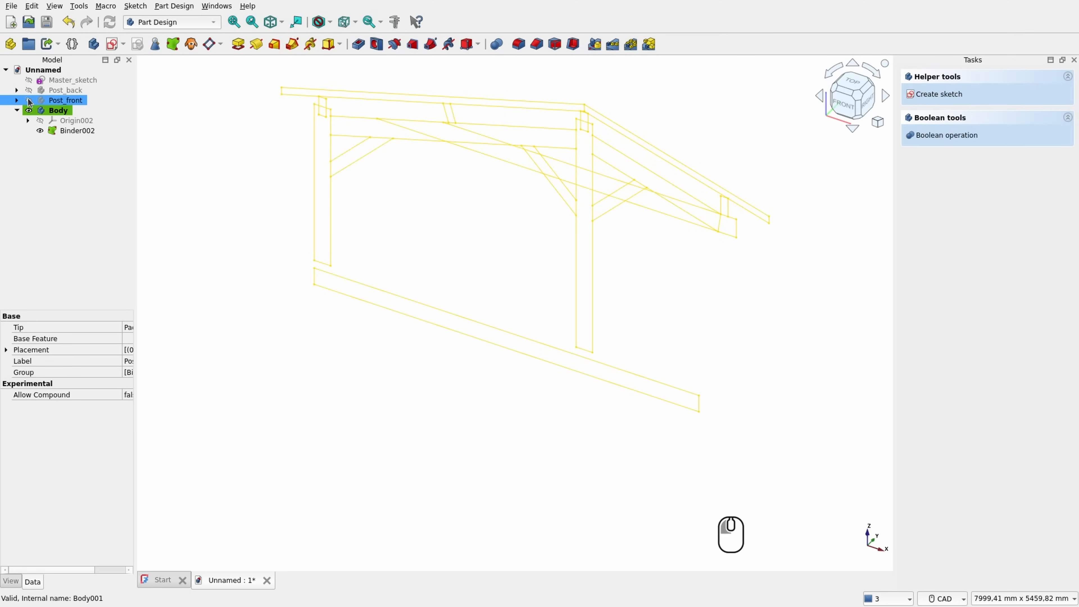
scroll(357, 109, up, 5)
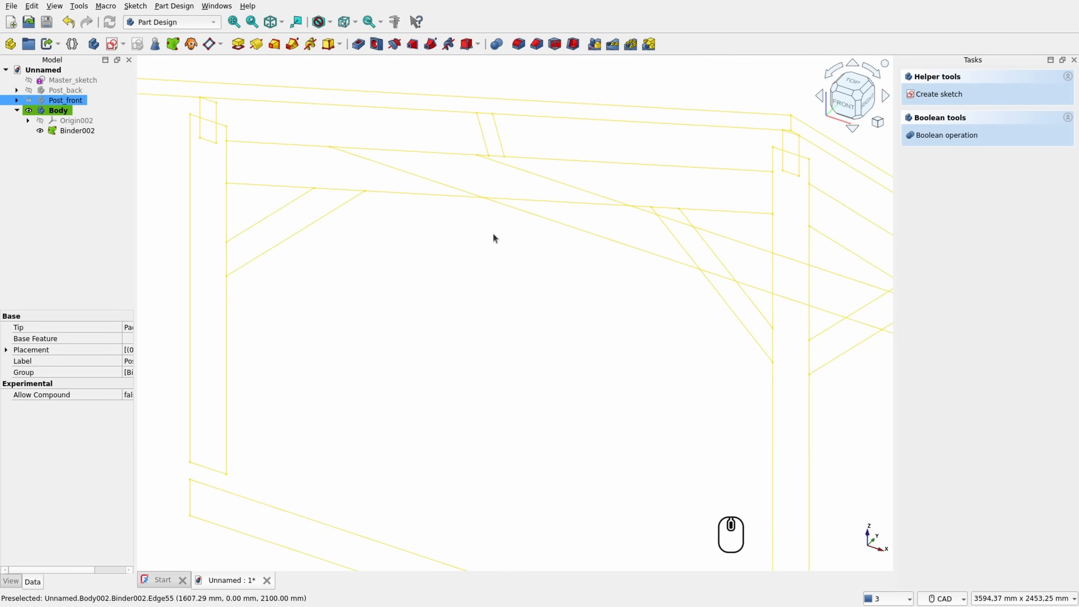
click(279, 148)
ctrl+scroll(489, 157, up, 7)
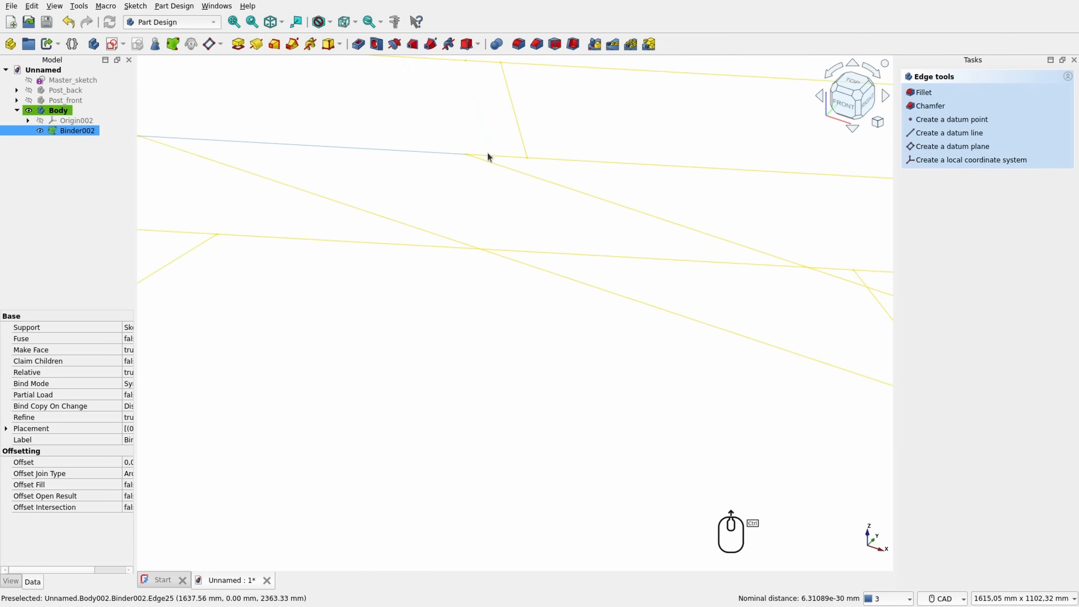
ctrl+scroll(519, 161, down, 7)
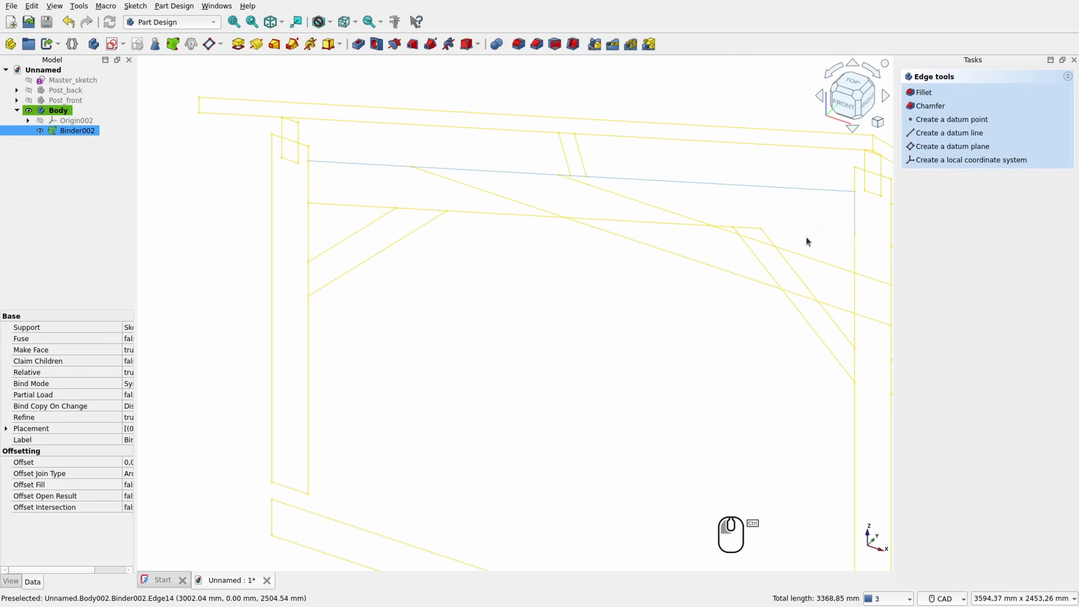
ctrl+click(723, 227)
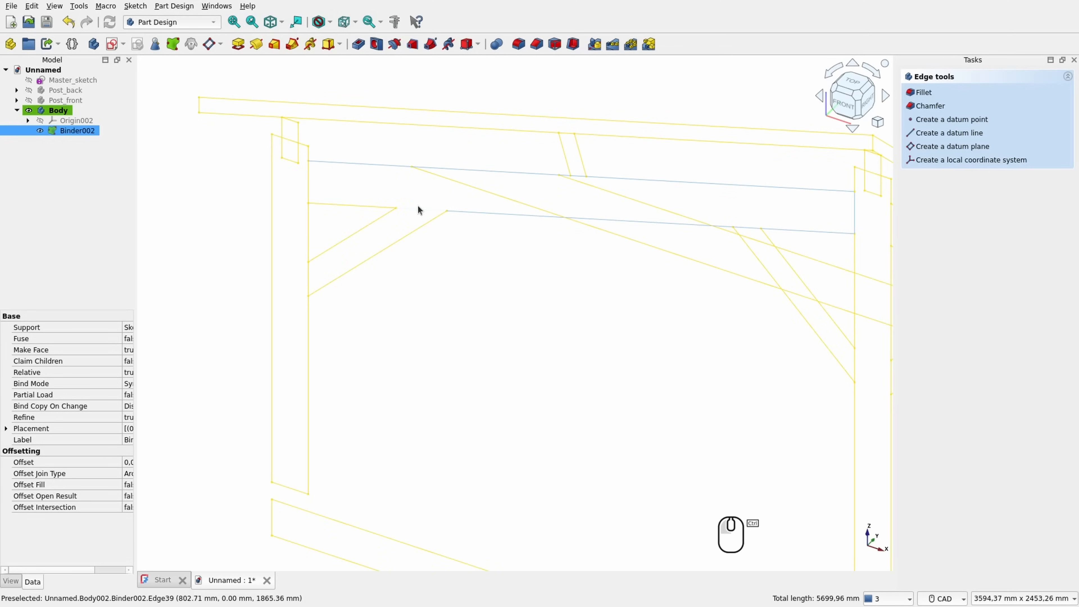
ctrl+click(374, 208)
ctrl+click(309, 186)
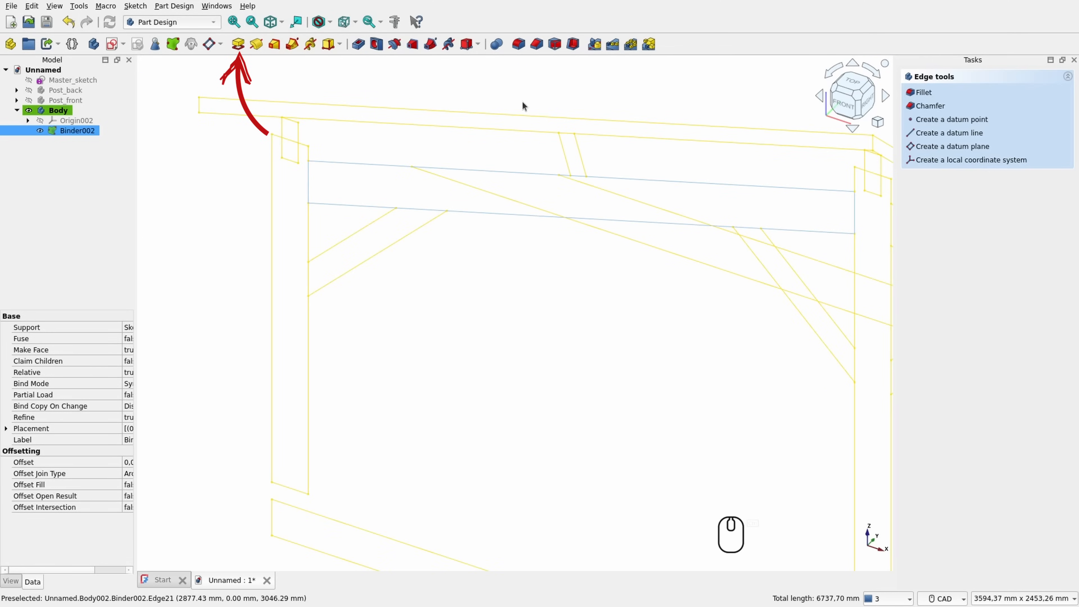
click(237, 44)
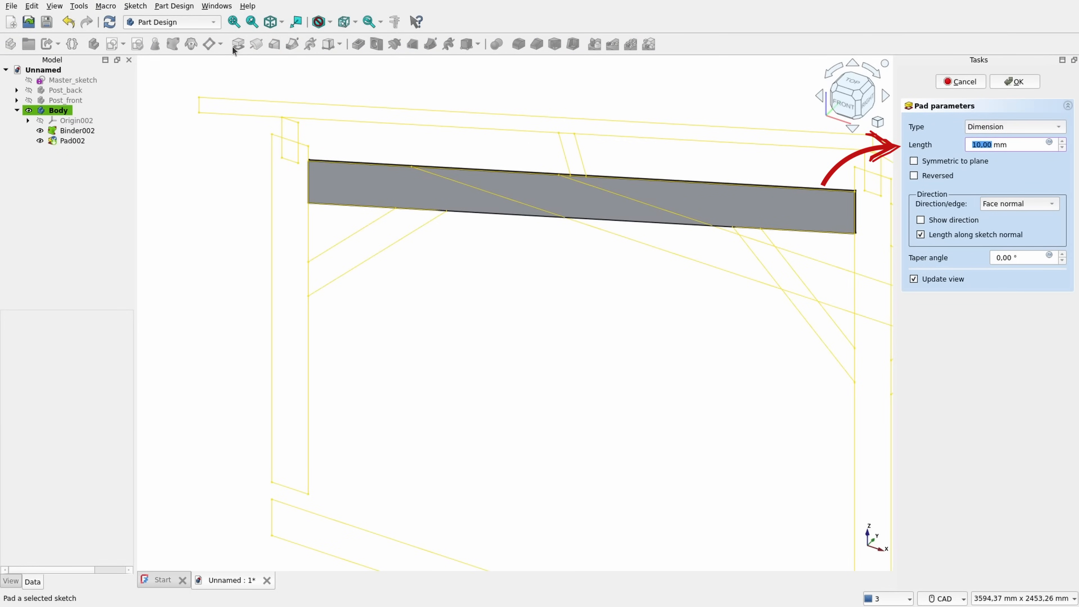
text(90)
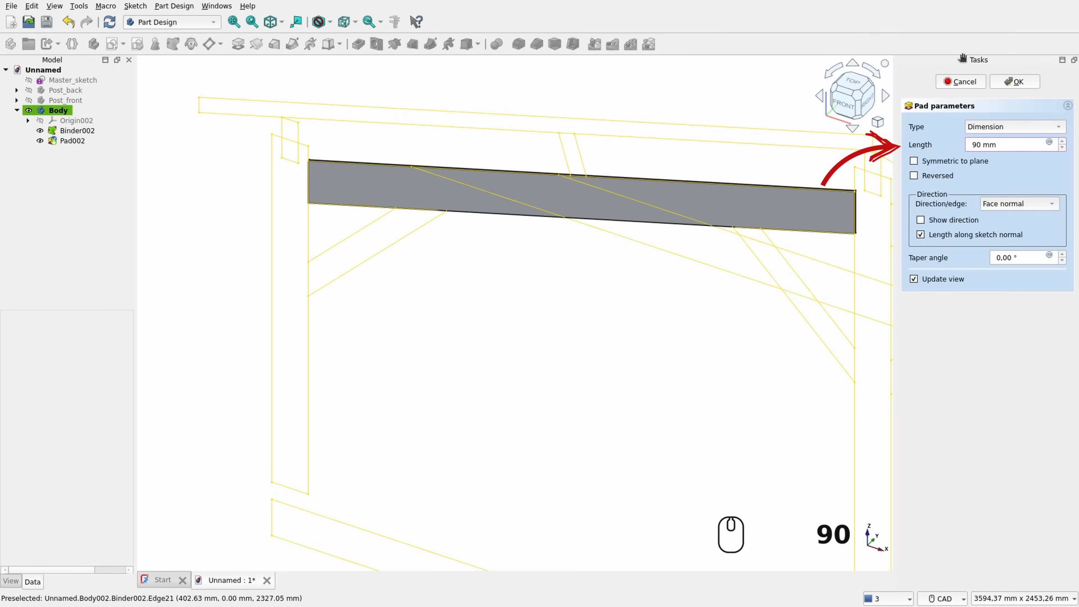
click(1013, 81)
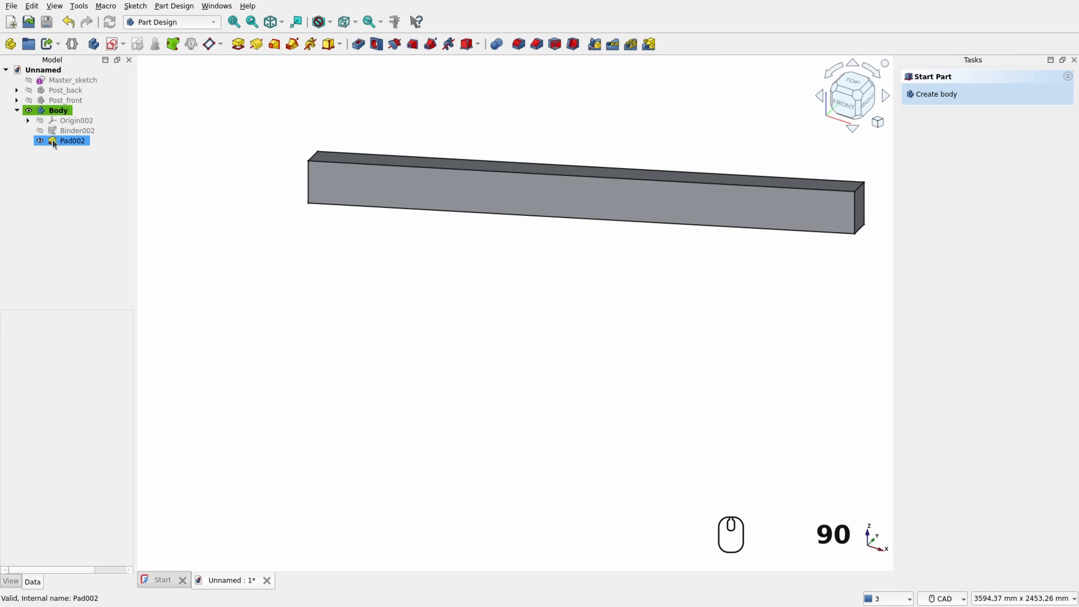
Step: Rename the body containing the padded rafter as Rafter_back
click(60, 112)
key(F2)
text(Ra)
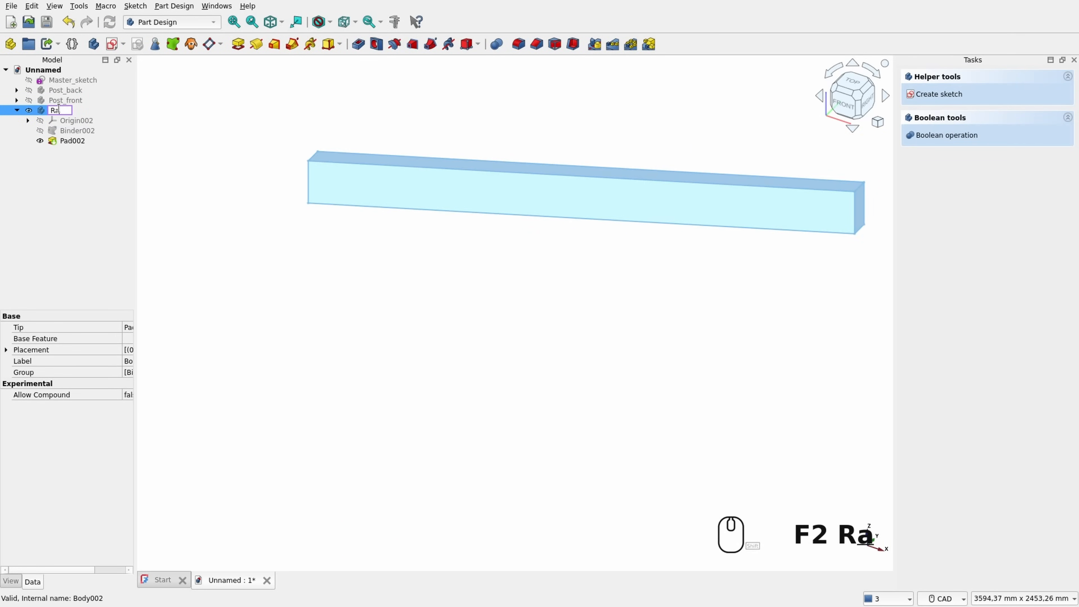
text(fter_back)
key(Return)
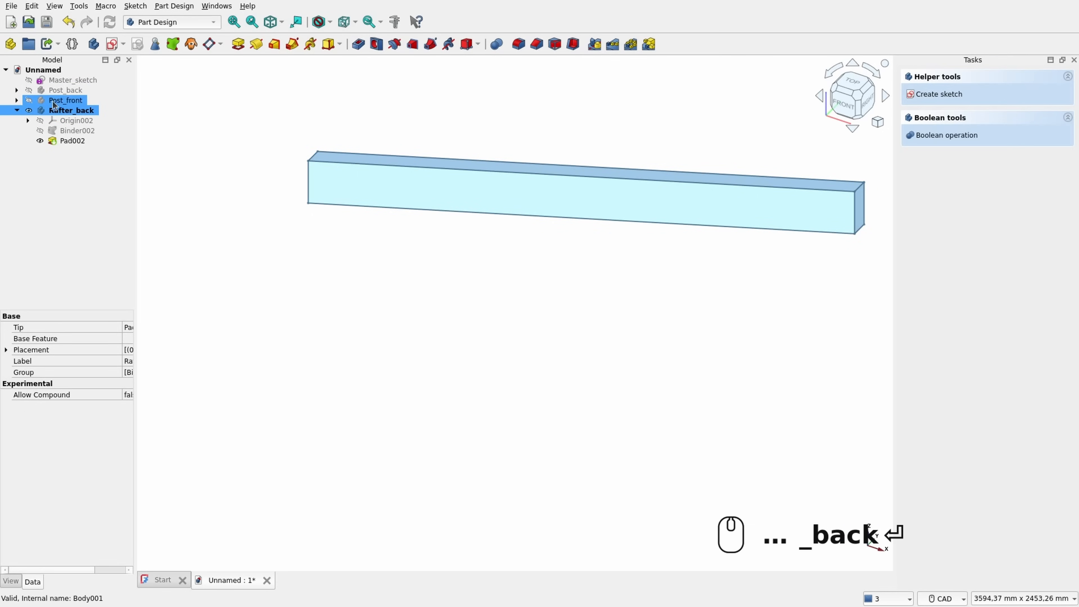
Step: Show Post_front and Post_back again alongside the rafter
click(28, 100)
click(28, 91)
click(595, 342)
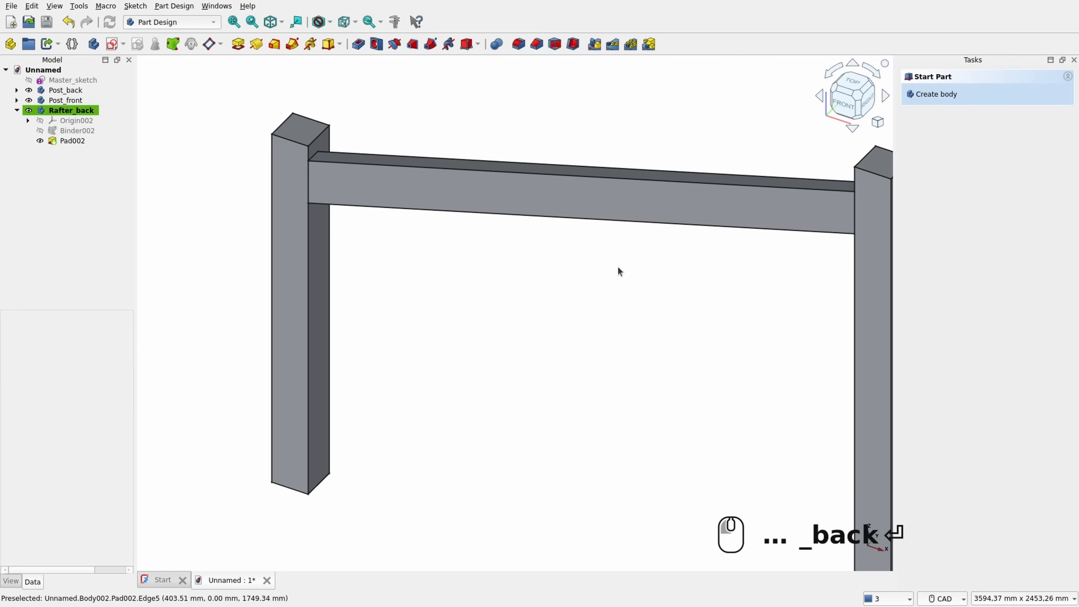
scroll(612, 266, down, 2)
middle_drag(569, 264, 465, 273)
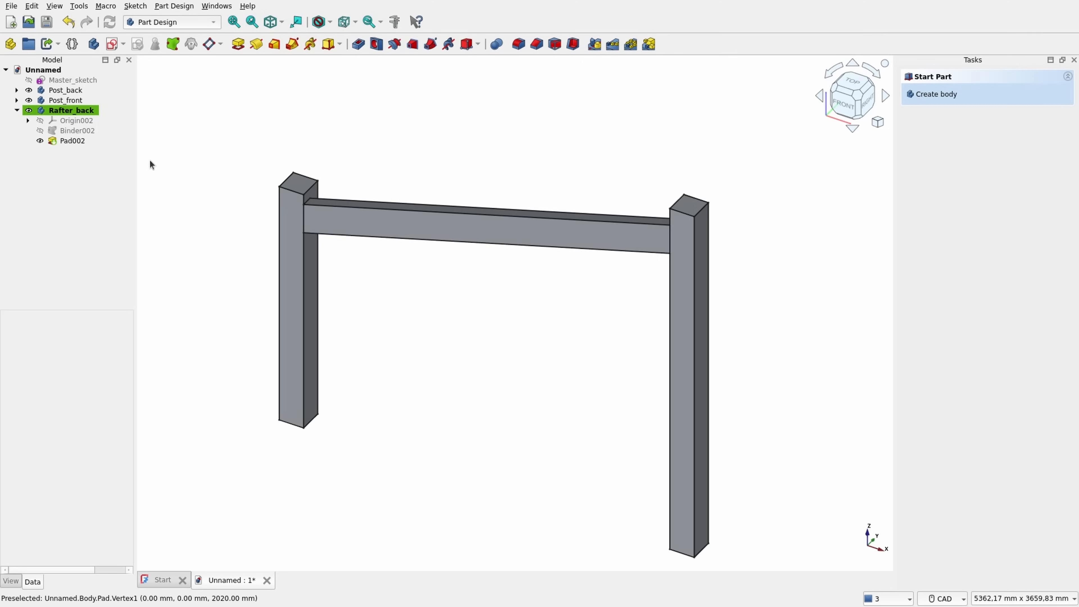
Step: Try offsetting the Rafter_back body between the posts by setting its placement position y to 55 mm
click(91, 112)
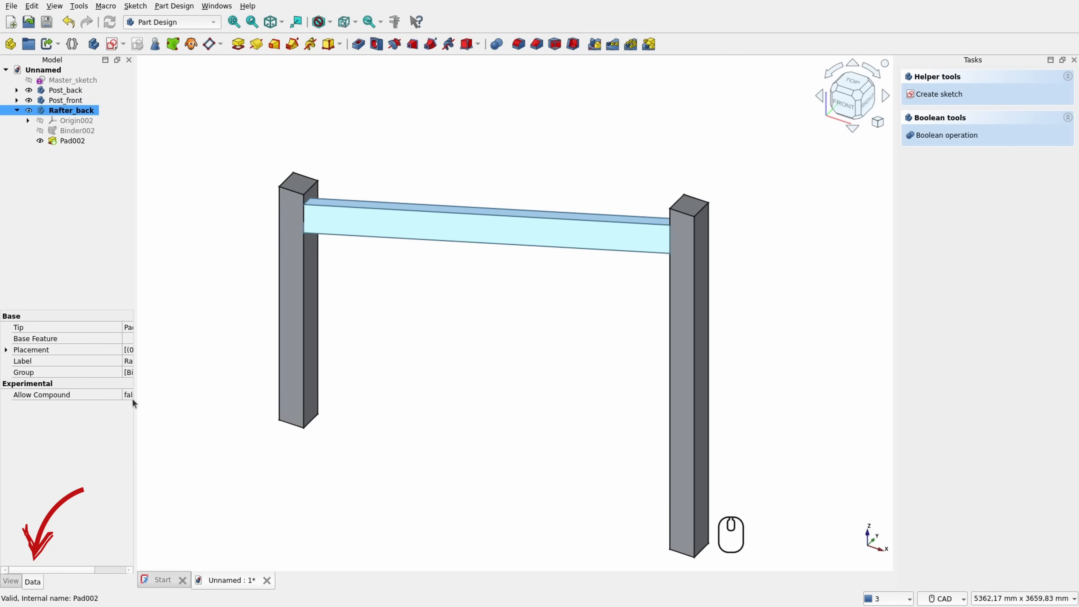
click(5, 350)
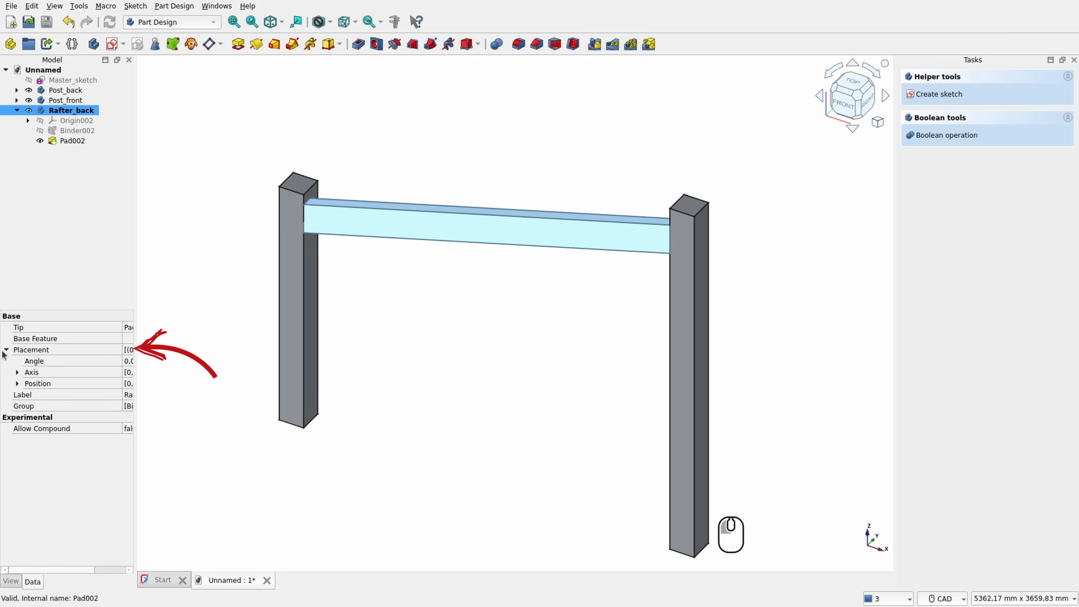
click(17, 384)
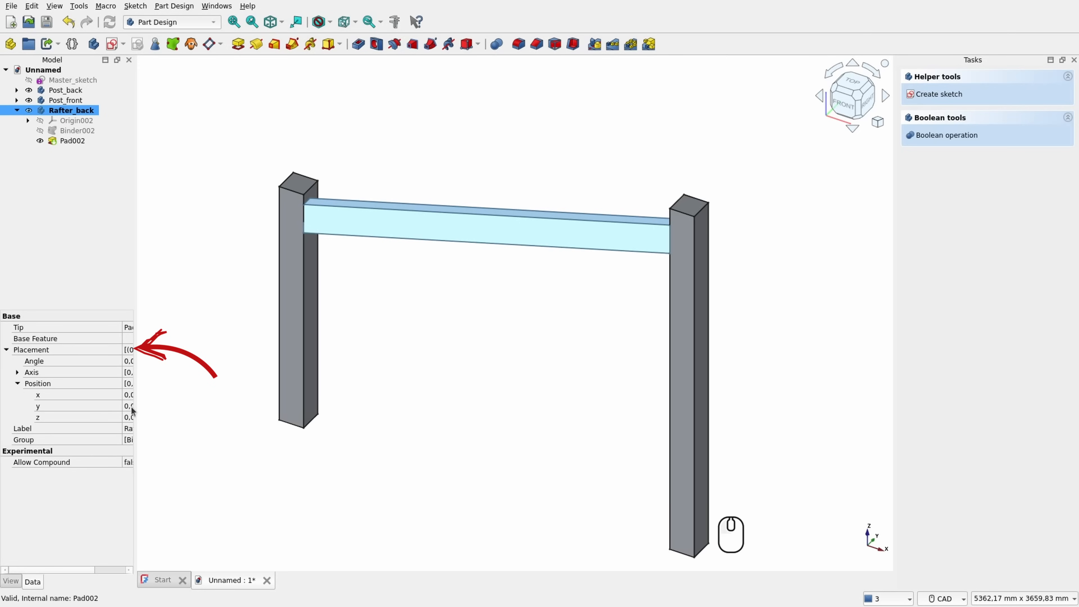
drag(118, 407, 63, 407)
click(85, 407)
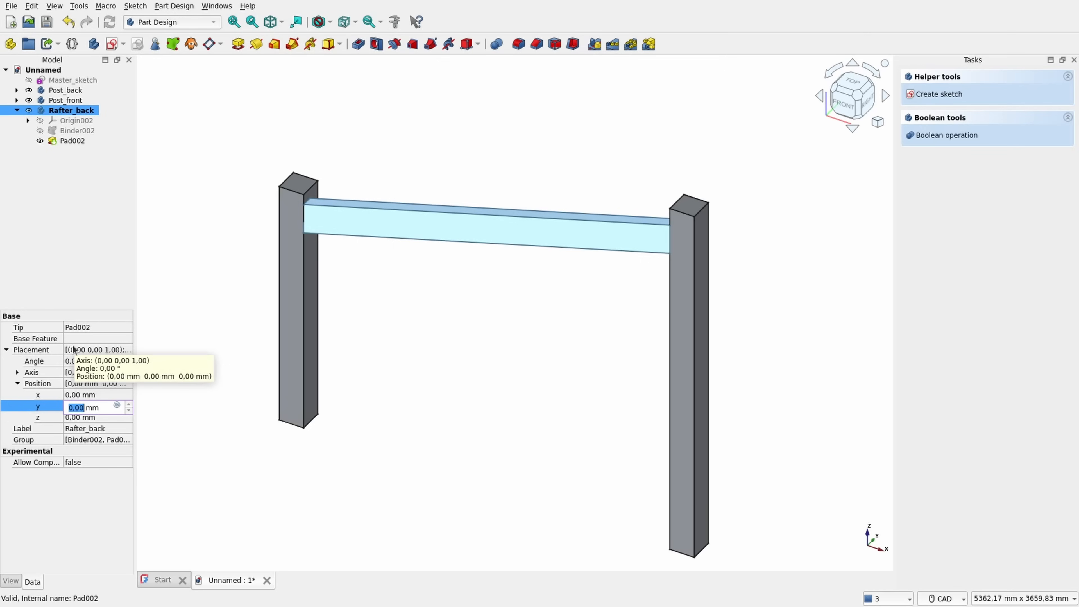
text(55)
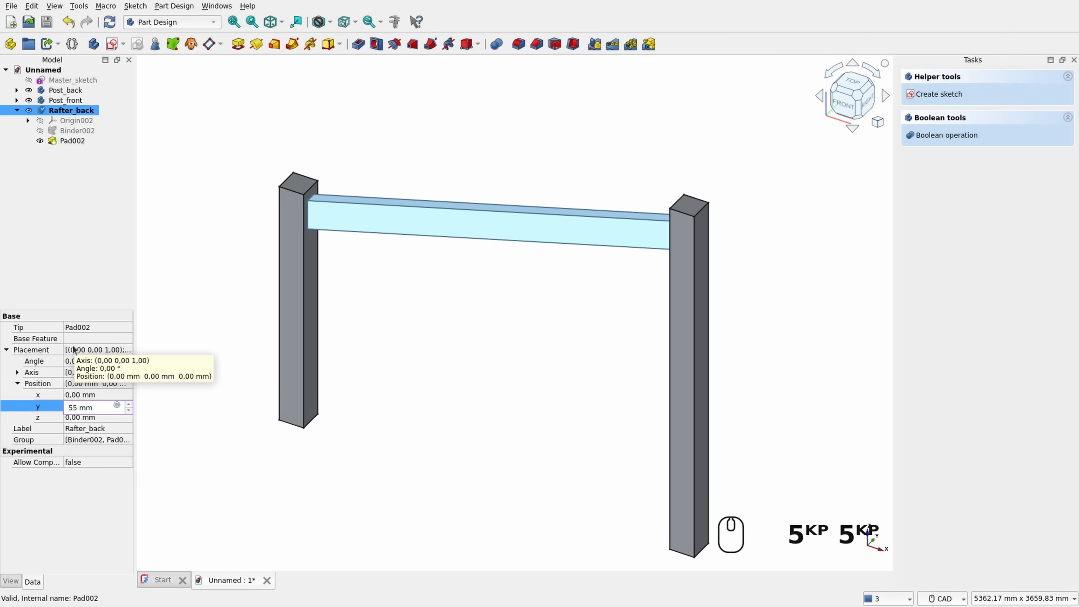
key(Return)
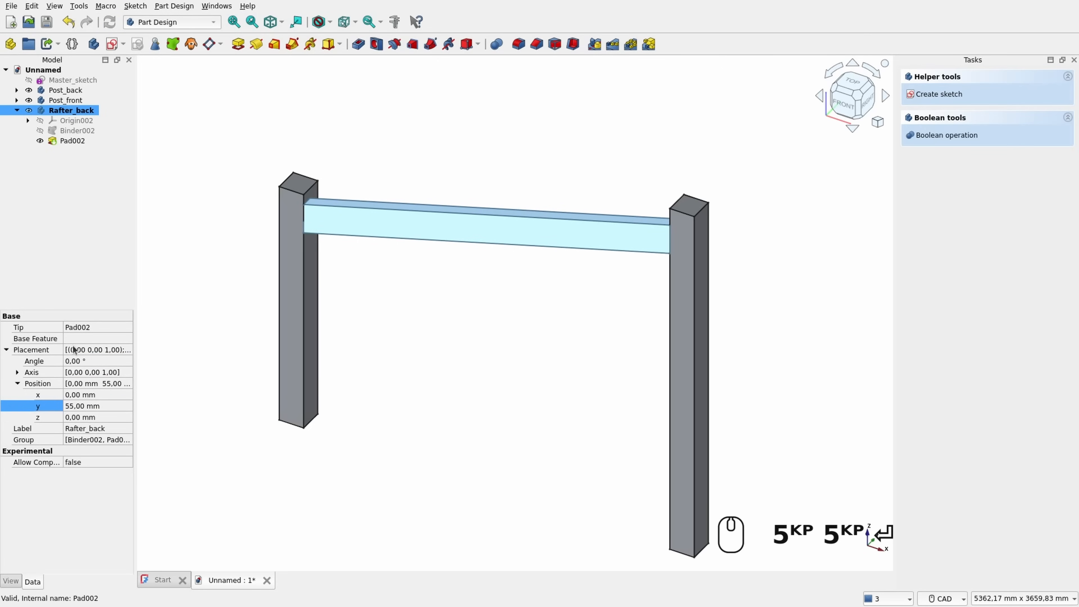
Step: Reset the placement position y of the Rafter_back body to 0 mm
click(91, 406)
text(0)
key(Return)
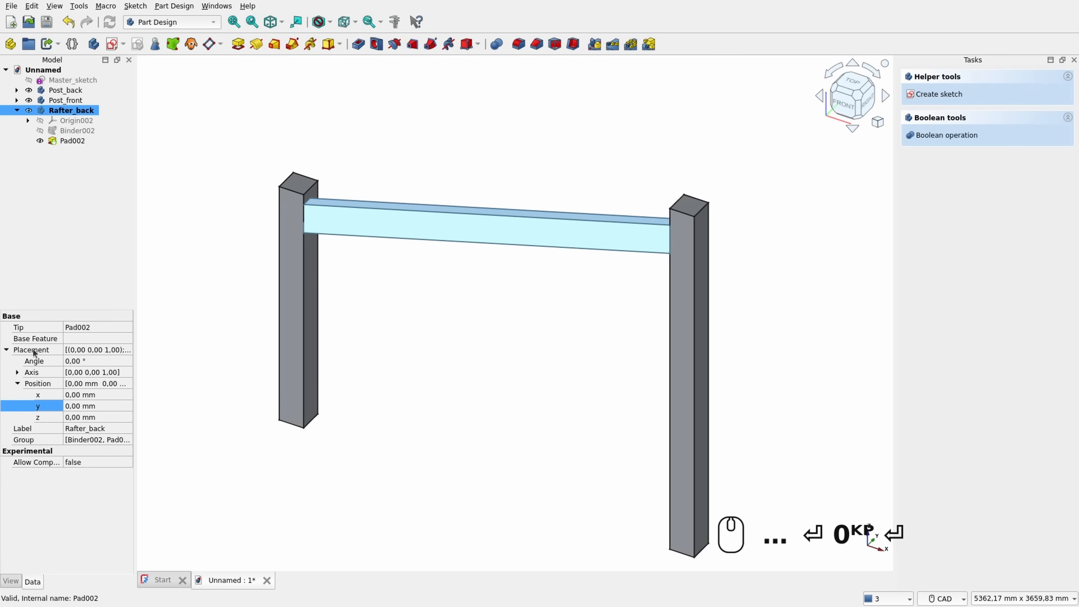
click(64, 167)
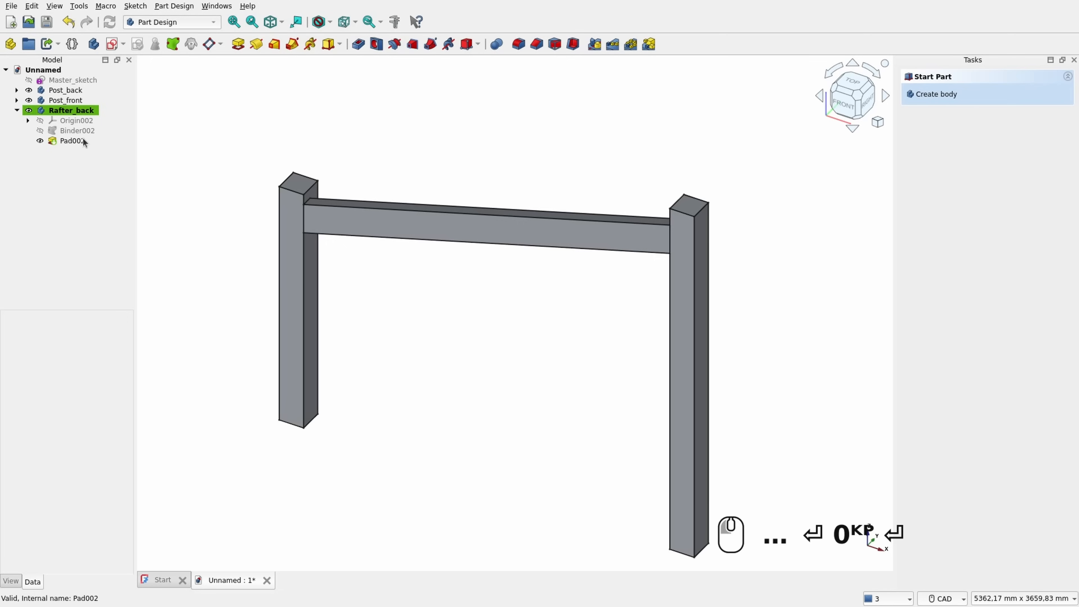
Step: Set the placement position y of Rafter_back's shape binder with the expression (200-90)/2
click(71, 131)
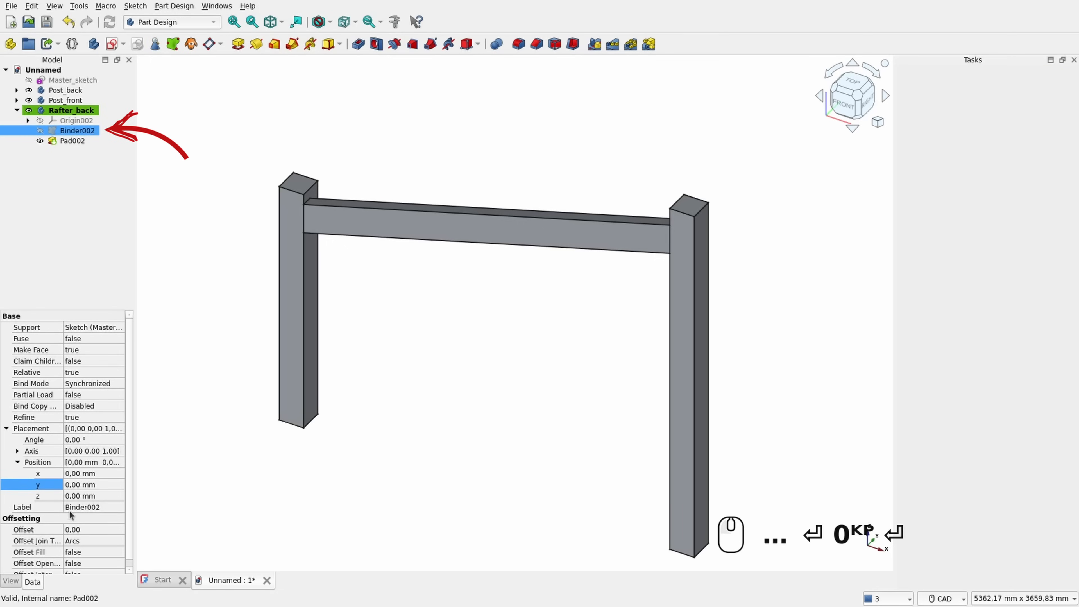
click(81, 485)
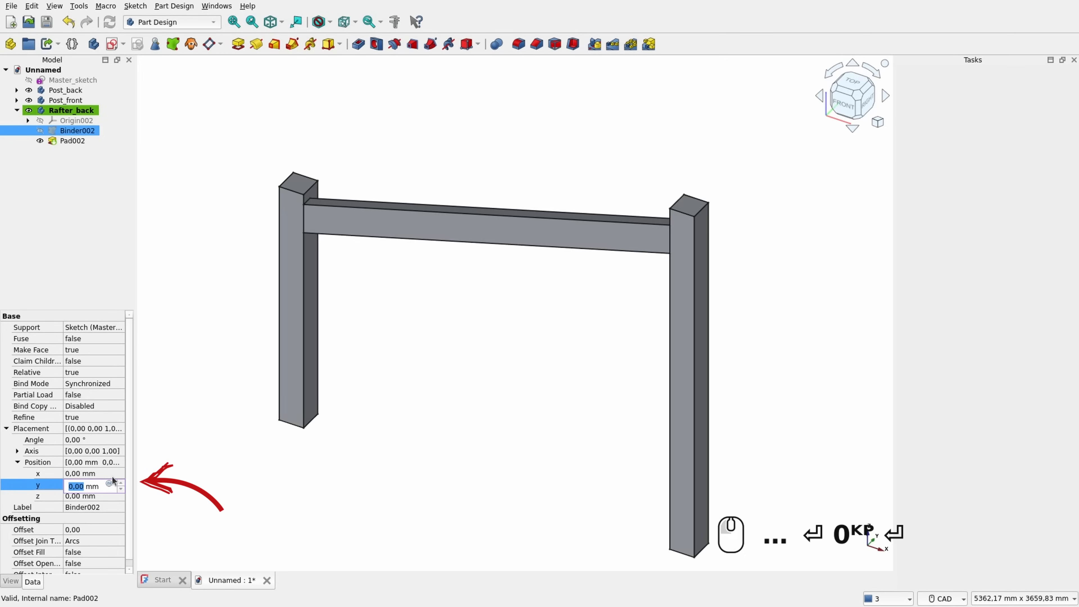
key(equal)
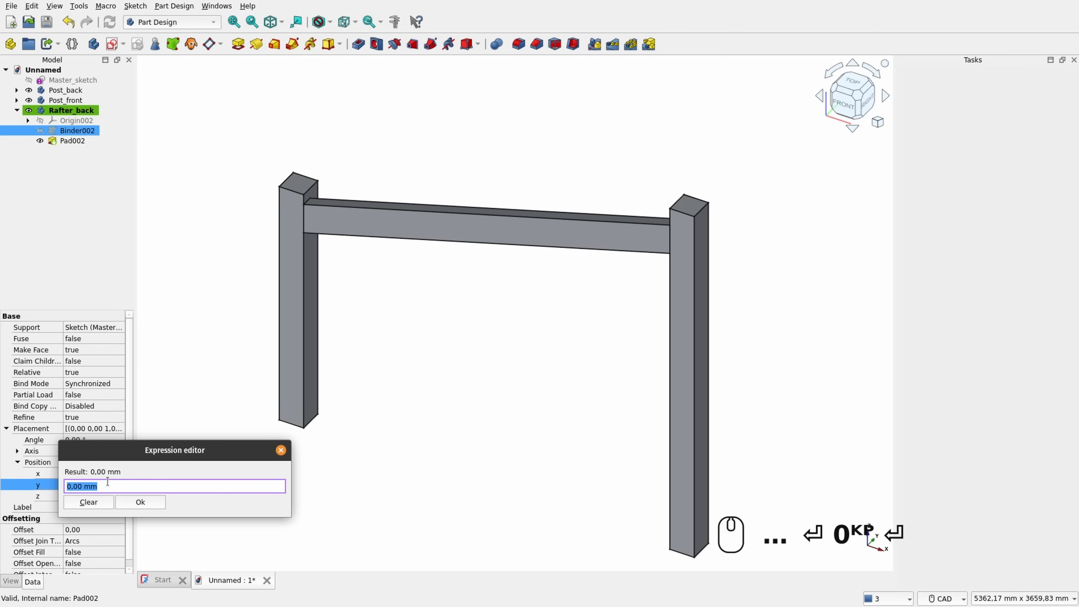
text(2)
key(BackSpace)
text(()
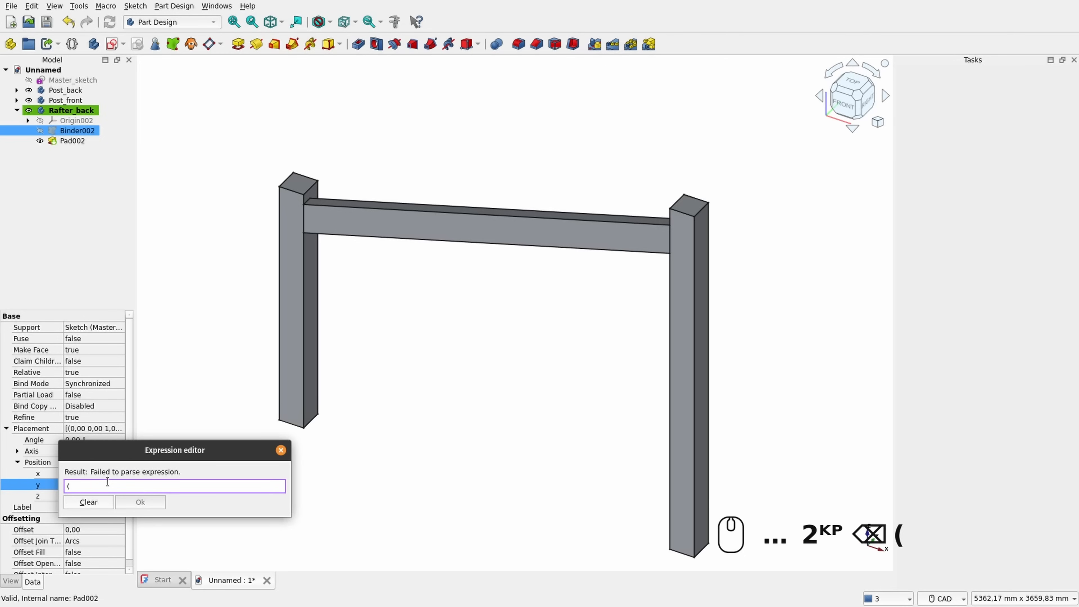
text(200-90)
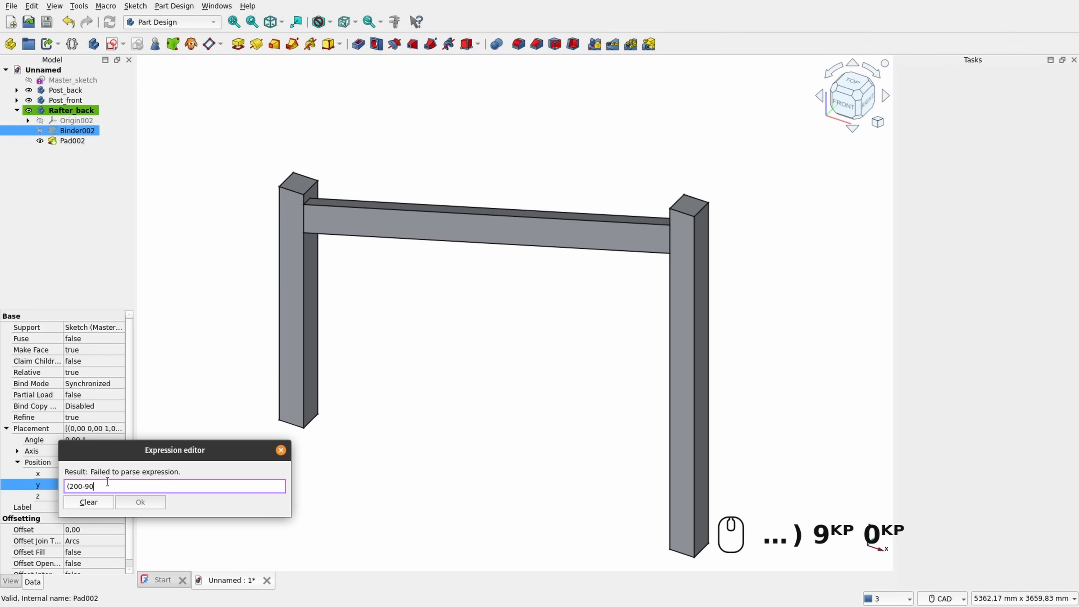
text()/2)
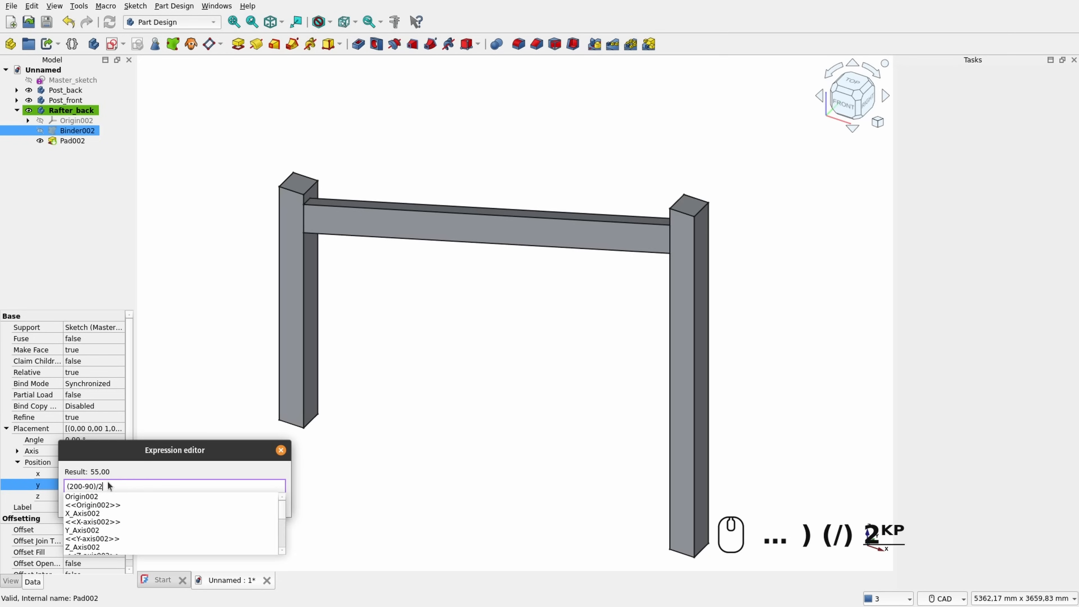
key(Return)
key(Return)
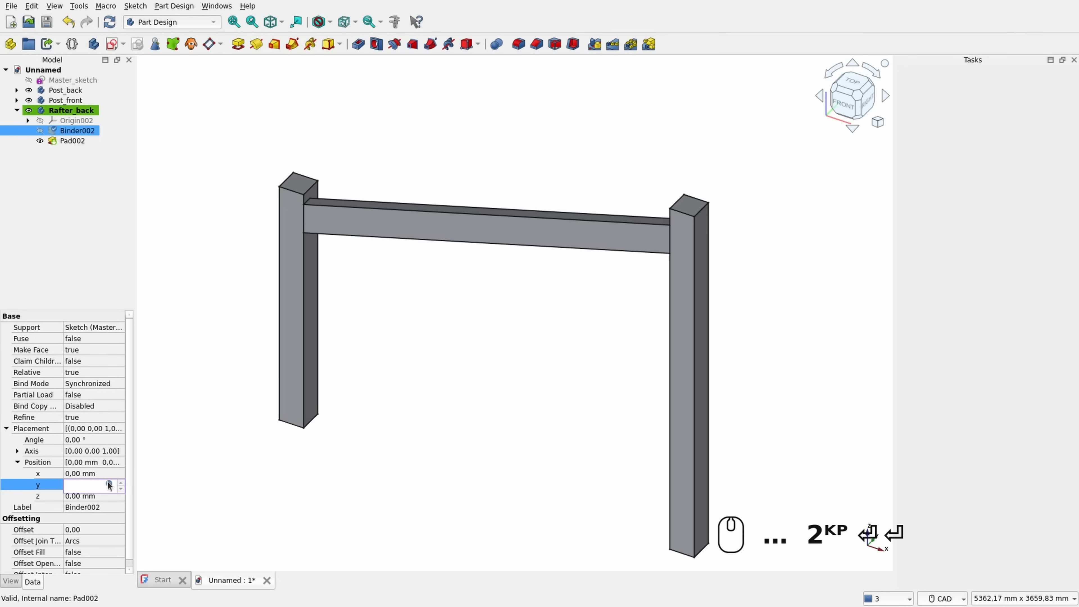
click(168, 360)
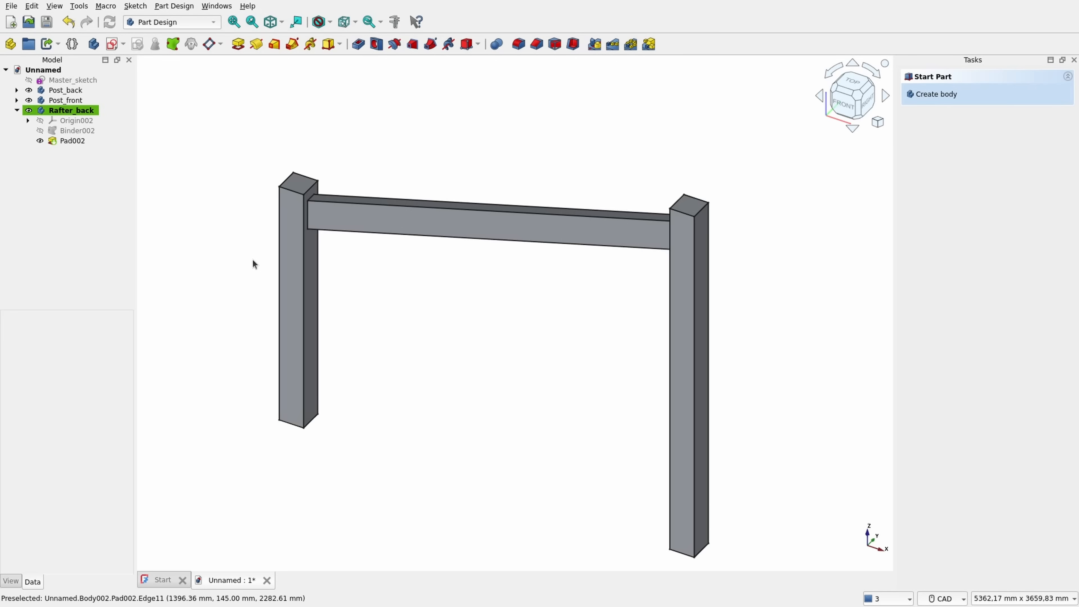
Step: Create another body for the overhanging beam and add a sub-object shape binder of Master_sketch to it
click(94, 44)
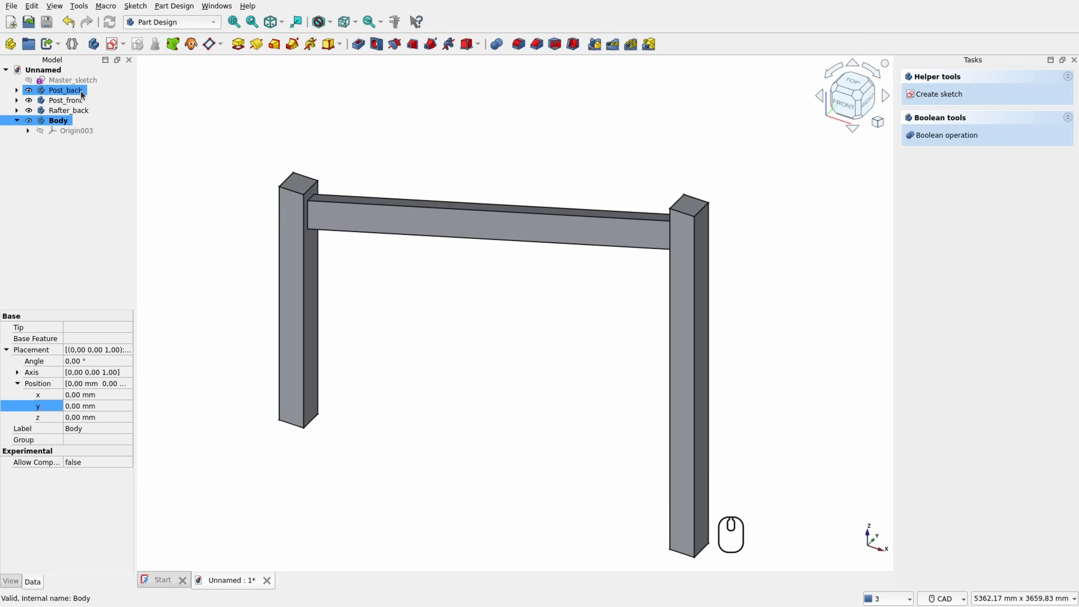
click(79, 80)
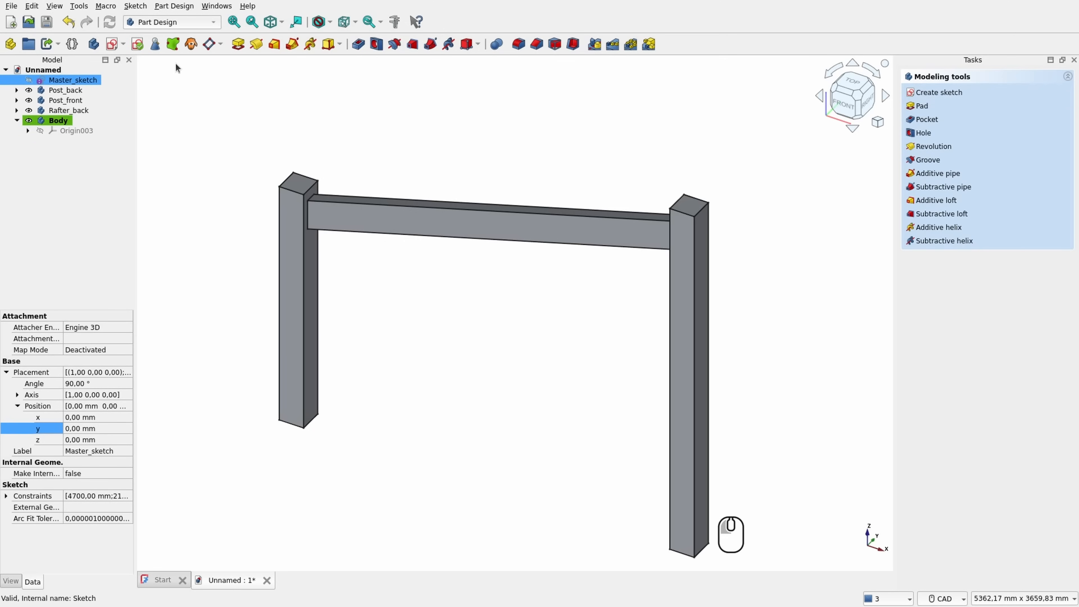
click(172, 43)
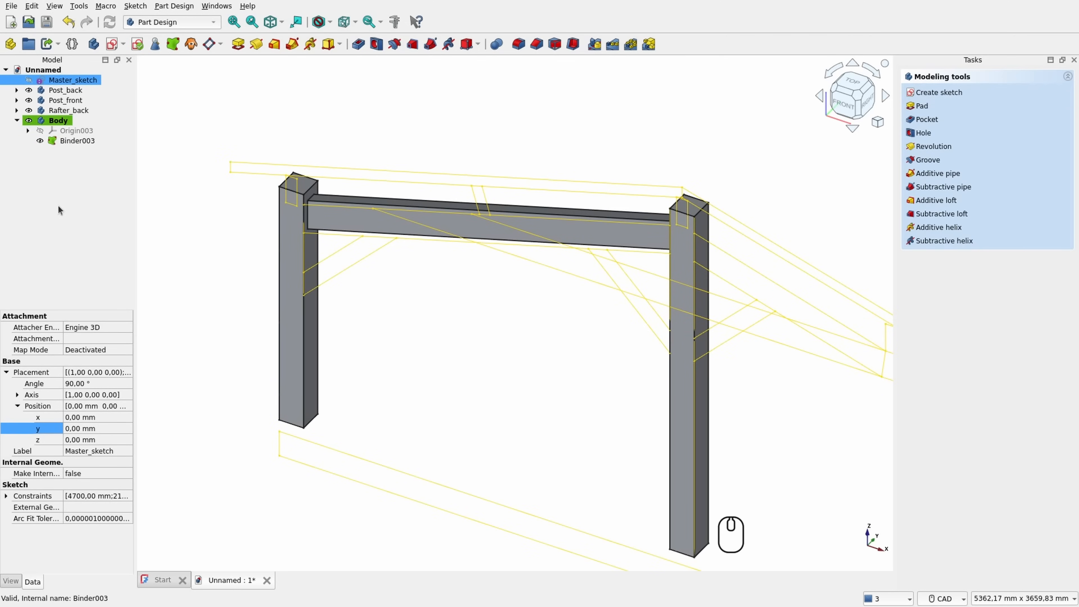
Step: Pad the outline of the long horizontal beam running from the rafter past the front post, using its binder edges, to 90 mm
scroll(431, 228, up, 2)
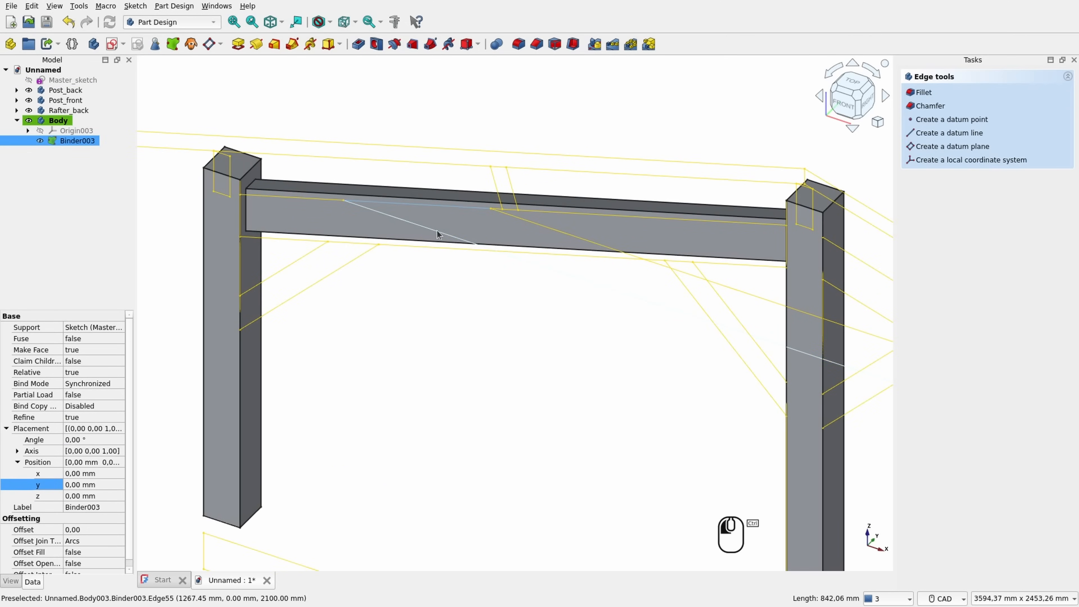
ctrl+middle_drag(629, 266, 306, 209)
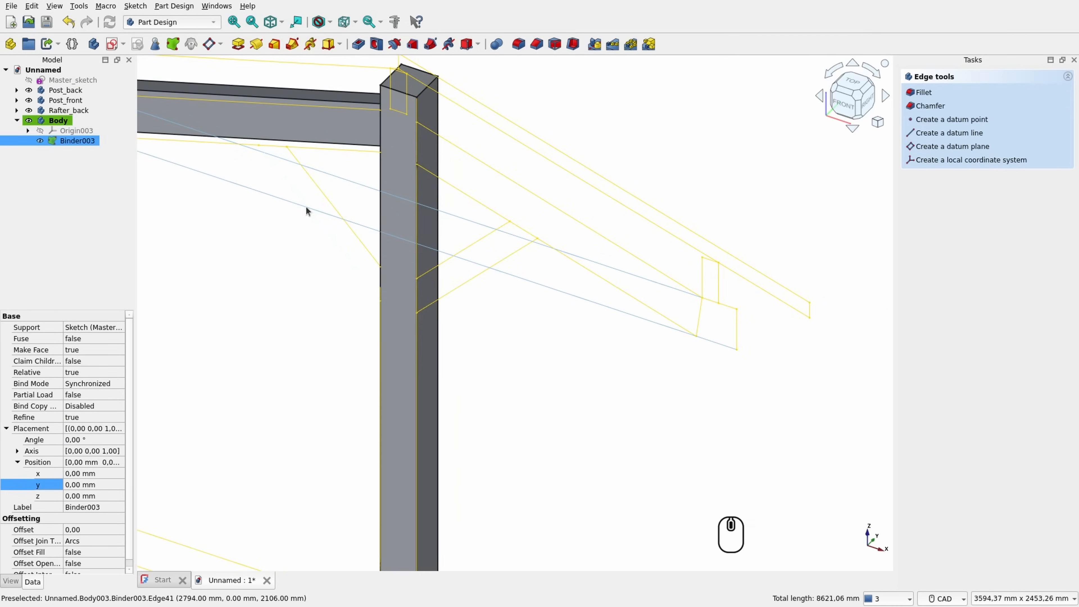
scroll(732, 316, up, 2)
scroll(734, 320, up, 1)
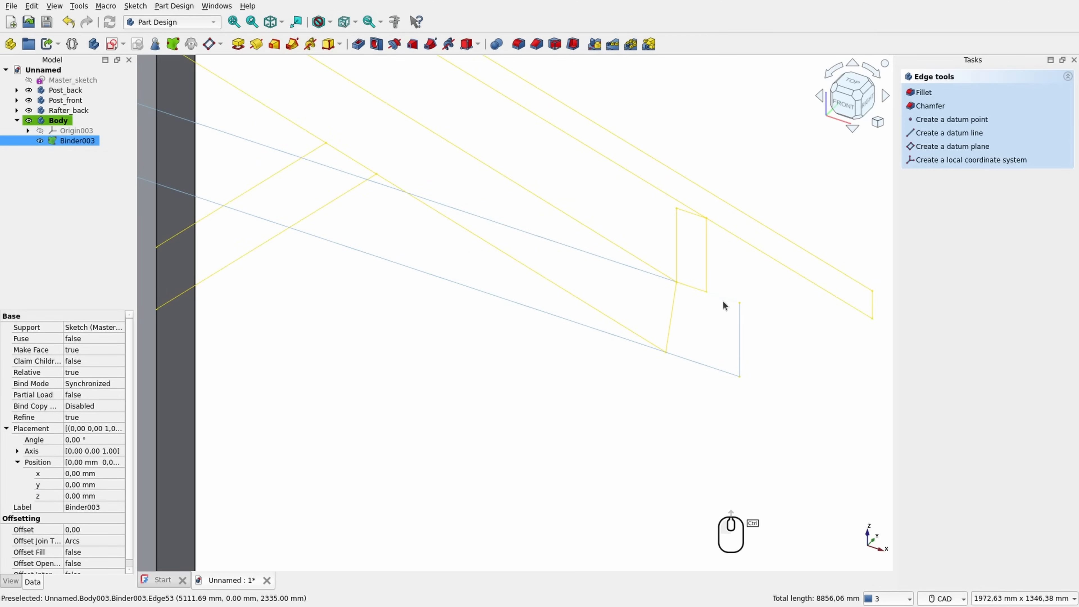
scroll(688, 327, down, 5)
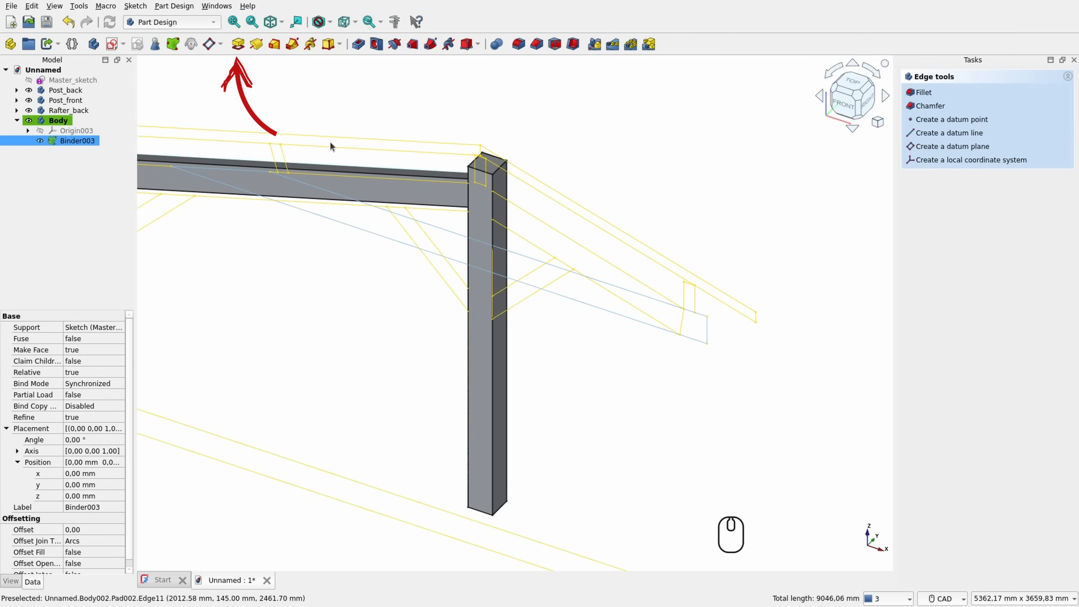
click(238, 43)
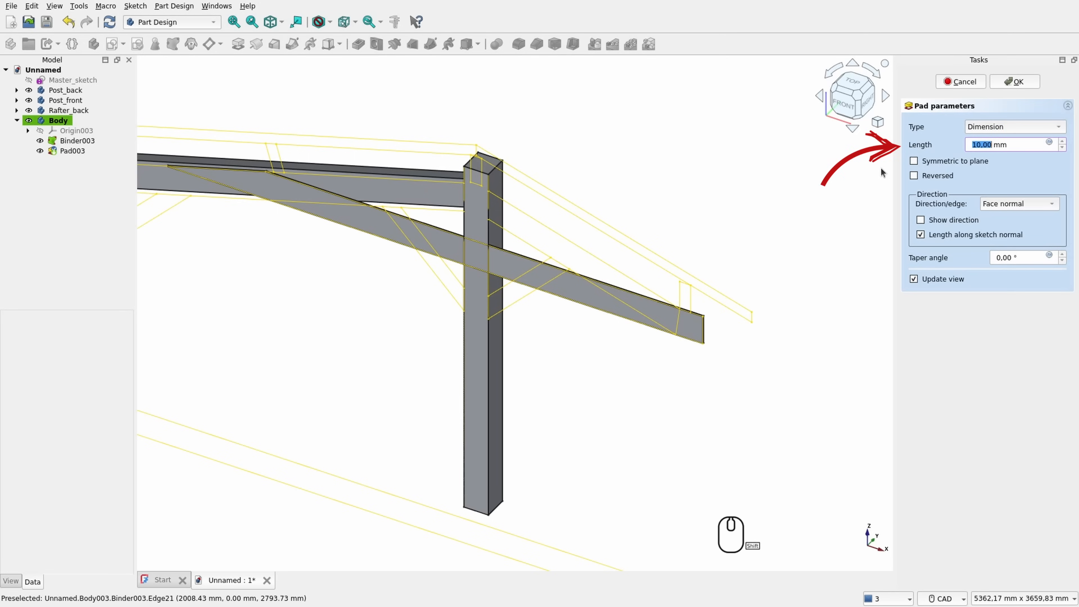
text(90)
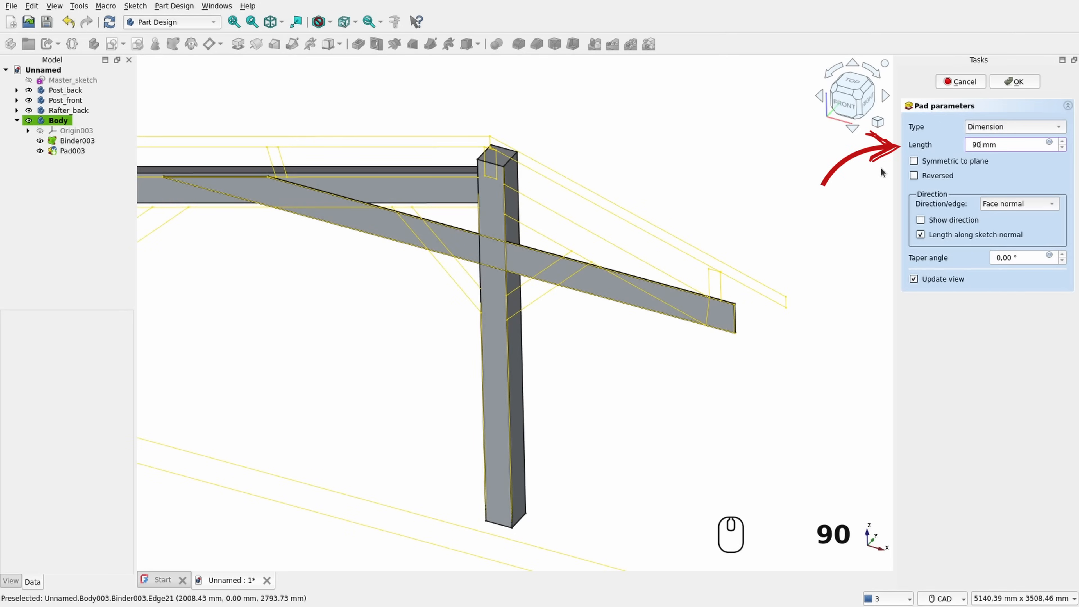
click(1025, 83)
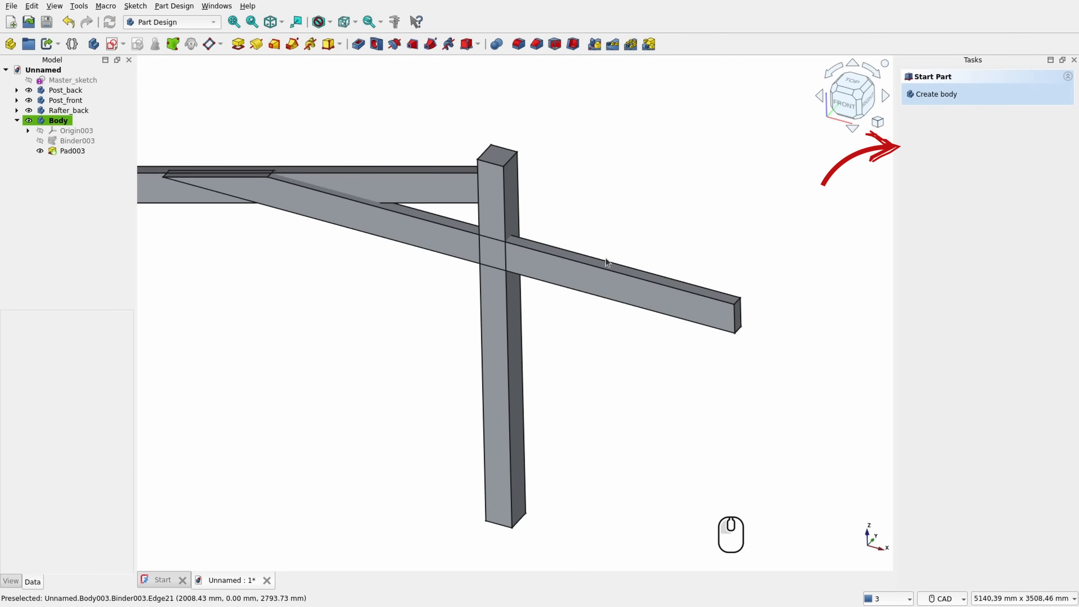
Step: Set the placement position y of the new beam's shape binder to -35 mm
middle_drag(370, 286, 474, 294)
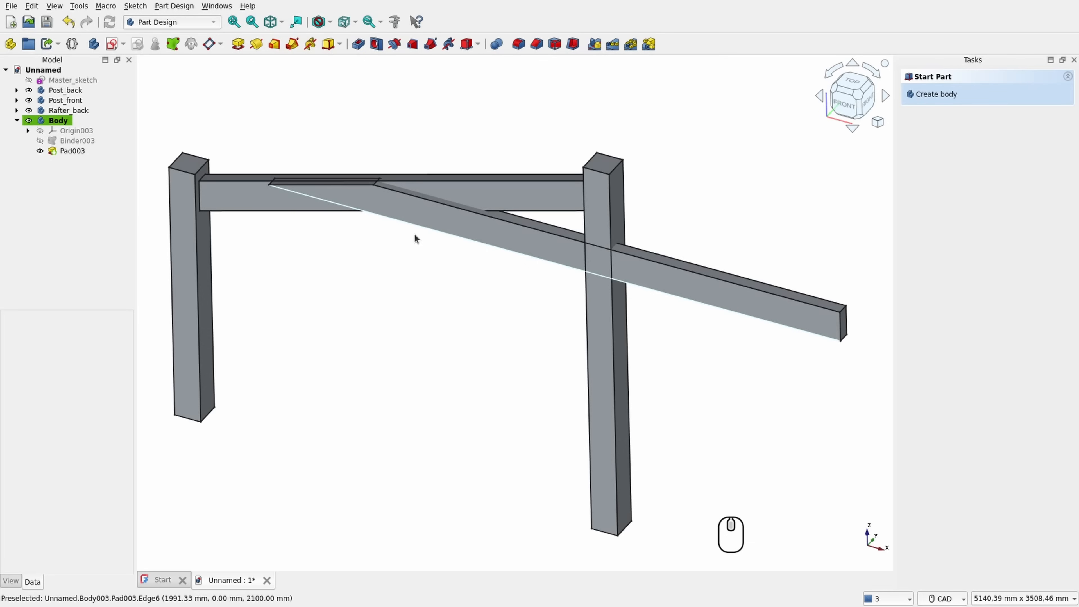
click(55, 142)
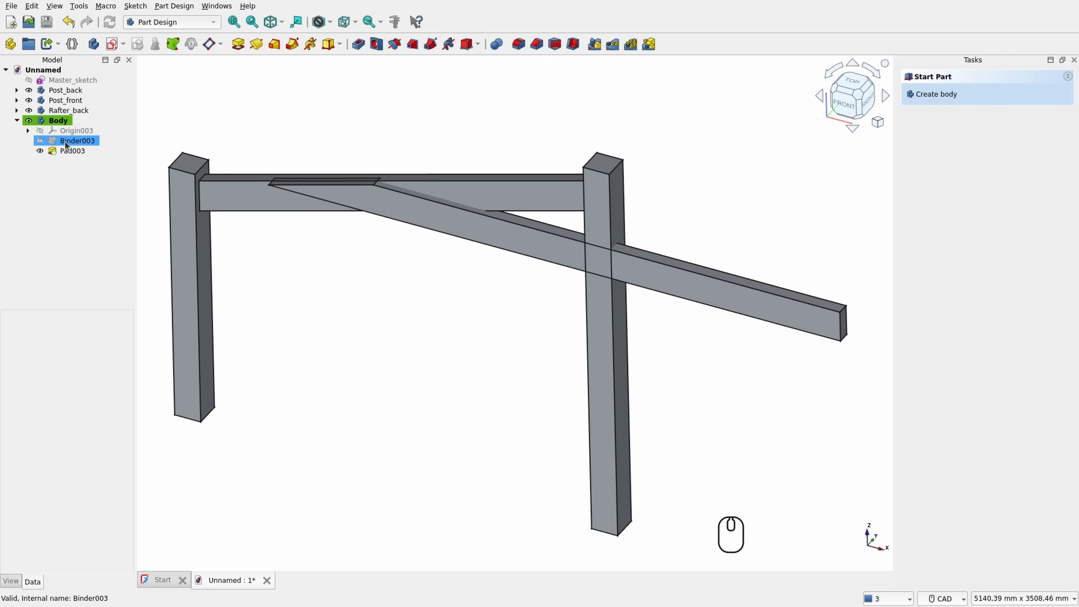
click(67, 145)
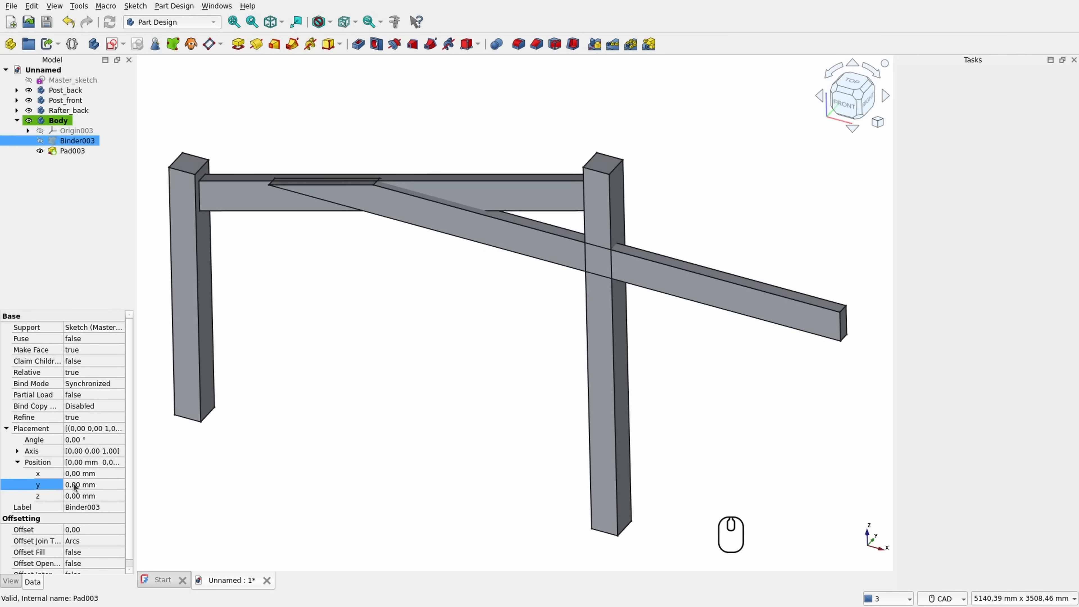
key(Return)
text(-35)
key(Return)
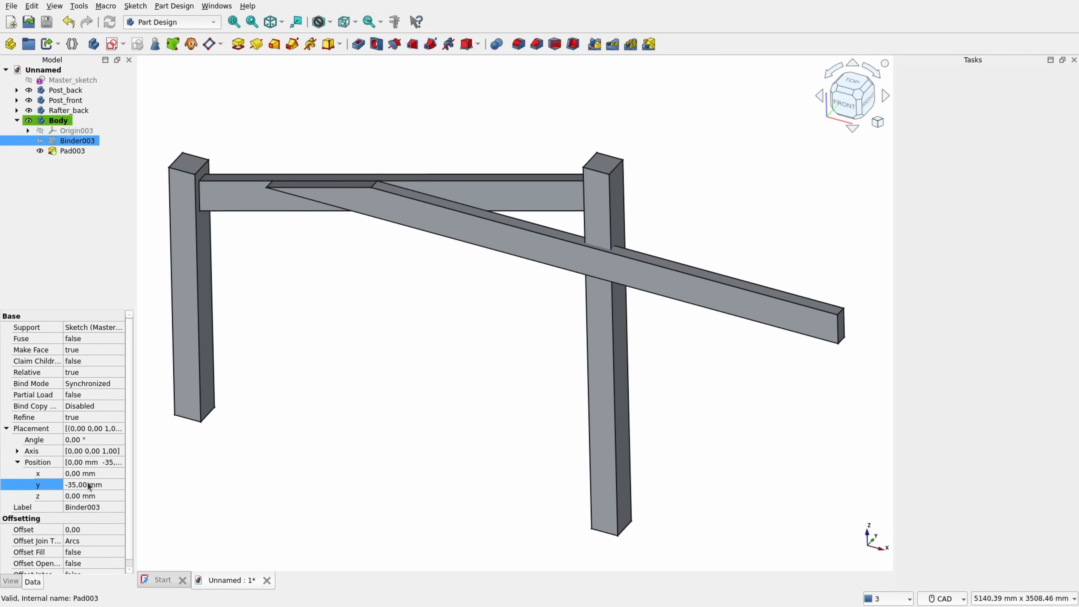
click(391, 229)
Step: Chamfer the lower edge at the overhanging end of the horizontal beam with an equal distance of 115 mm
middle_drag(390, 230, 470, 207)
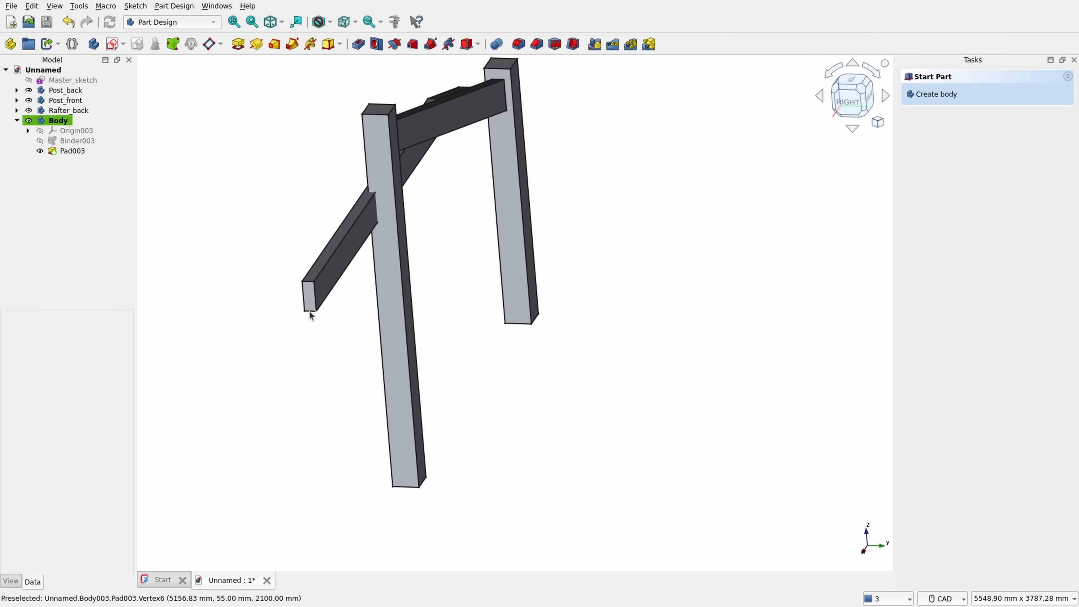
scroll(311, 312, up, 5)
click(317, 308)
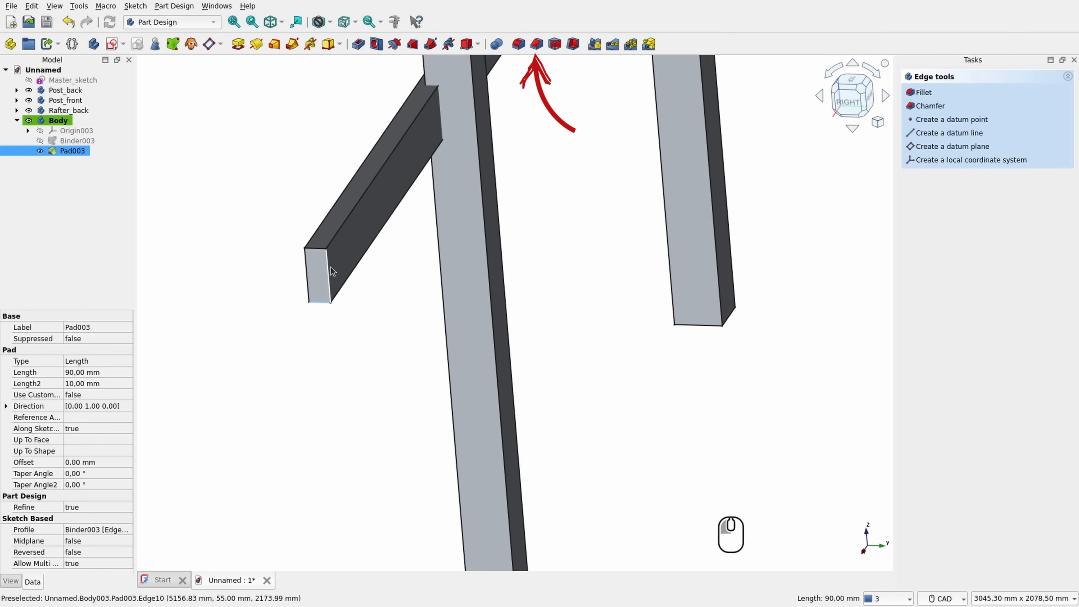
click(536, 44)
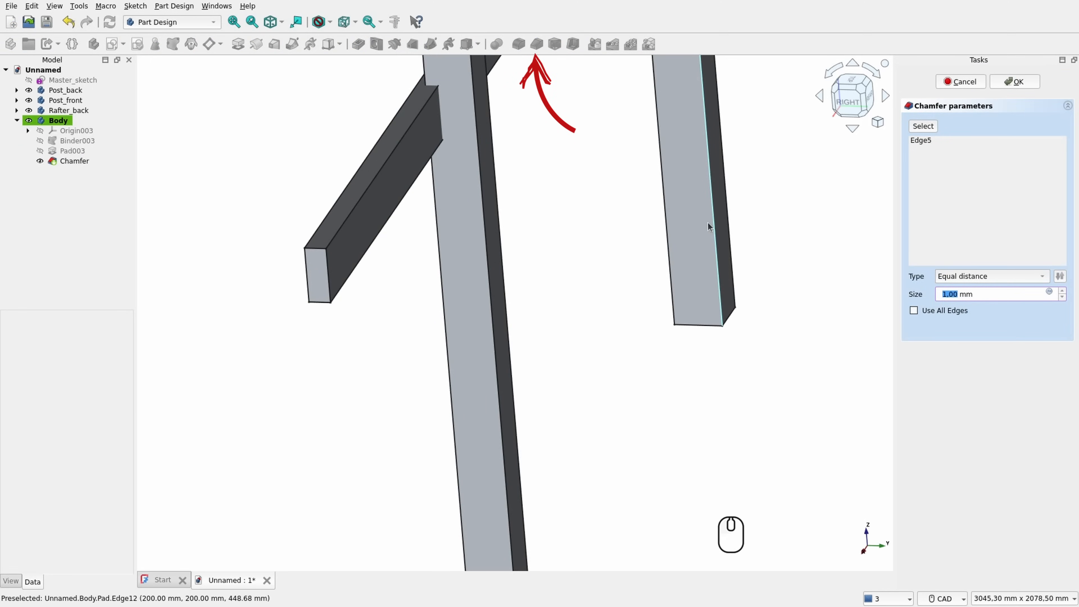
text(115)
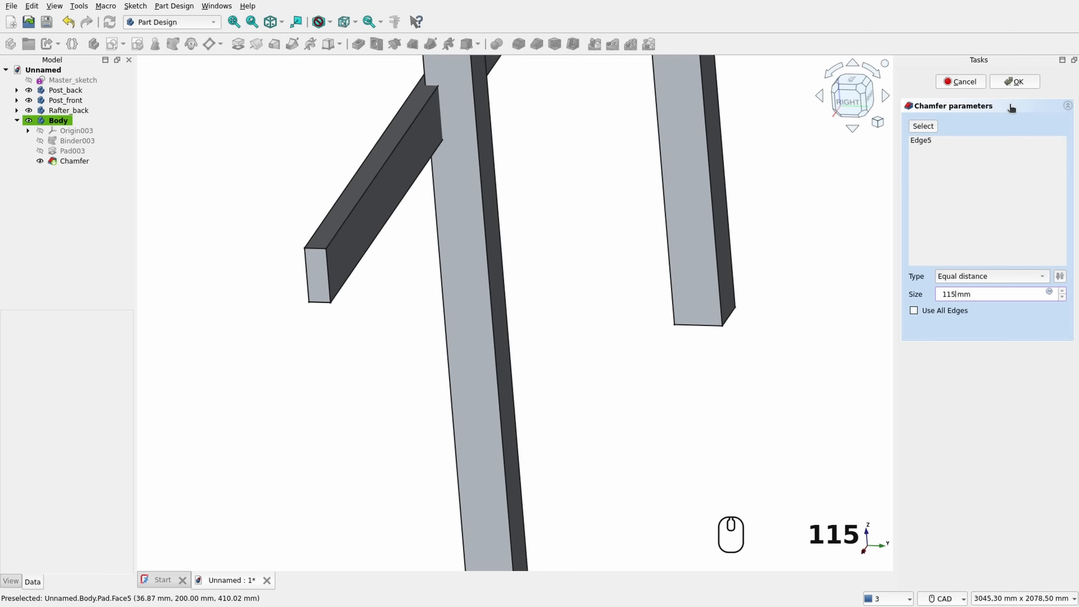
click(1025, 81)
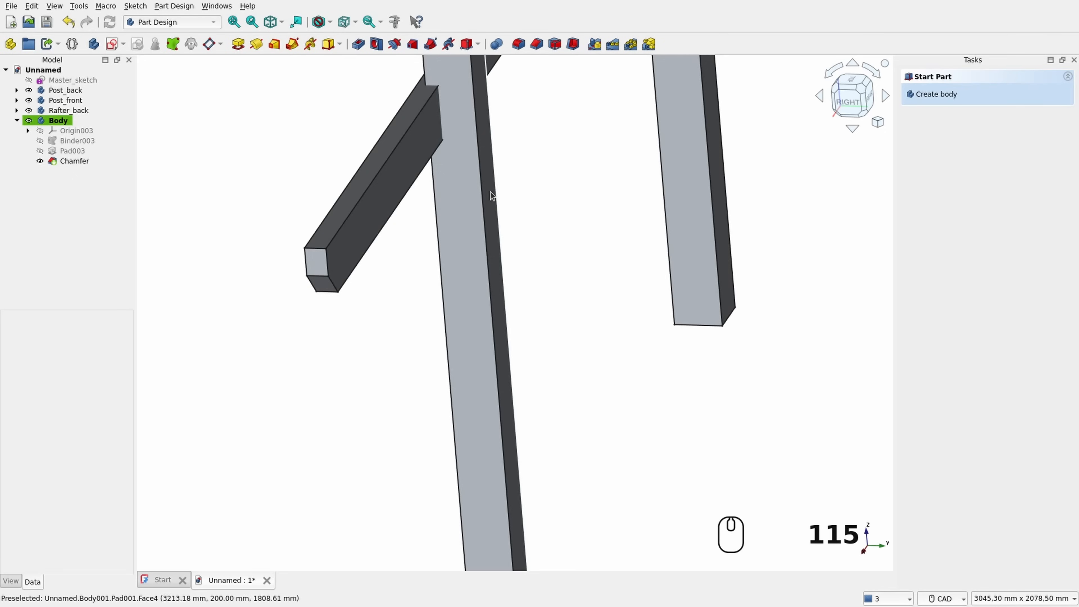
Step: Rename the chamfered beam body as Cross_beam_right and collapse its contents in the model tree
click(57, 121)
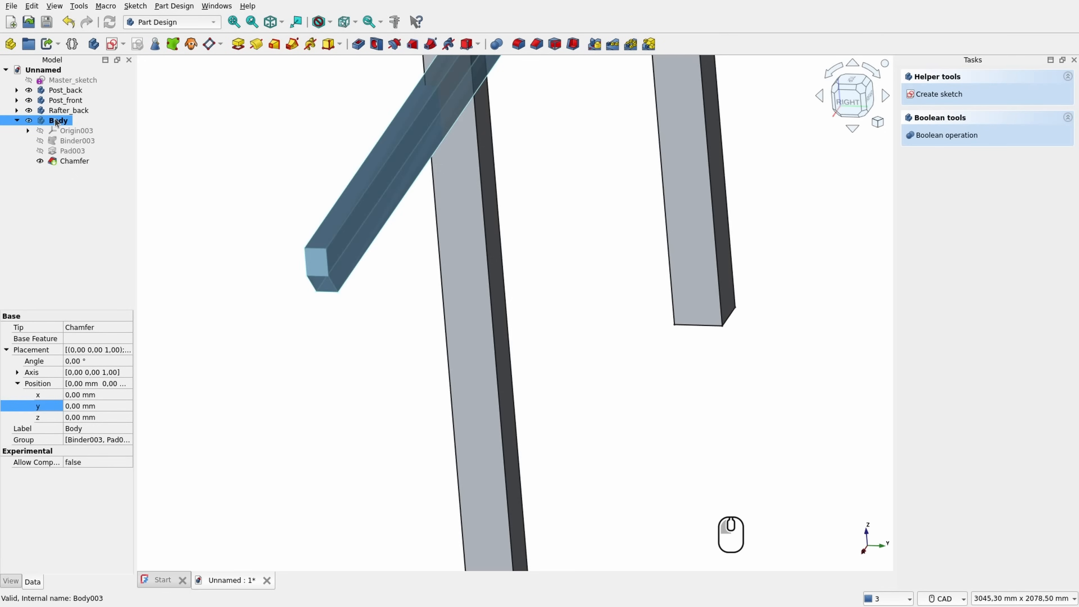
key(F2)
text(Cro)
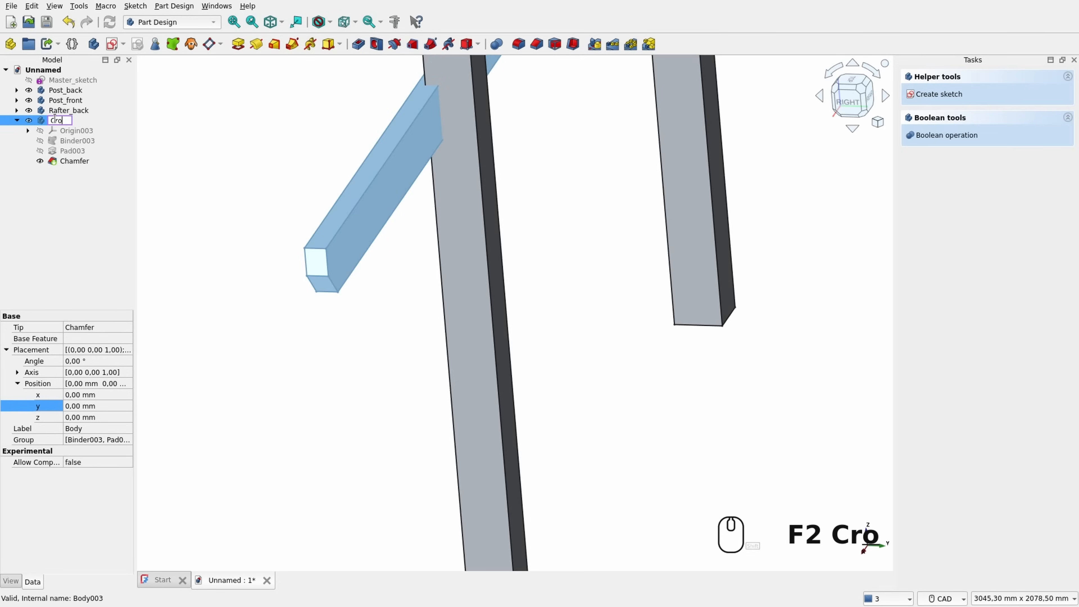
key(BackSpace)
text(oss_beam_right)
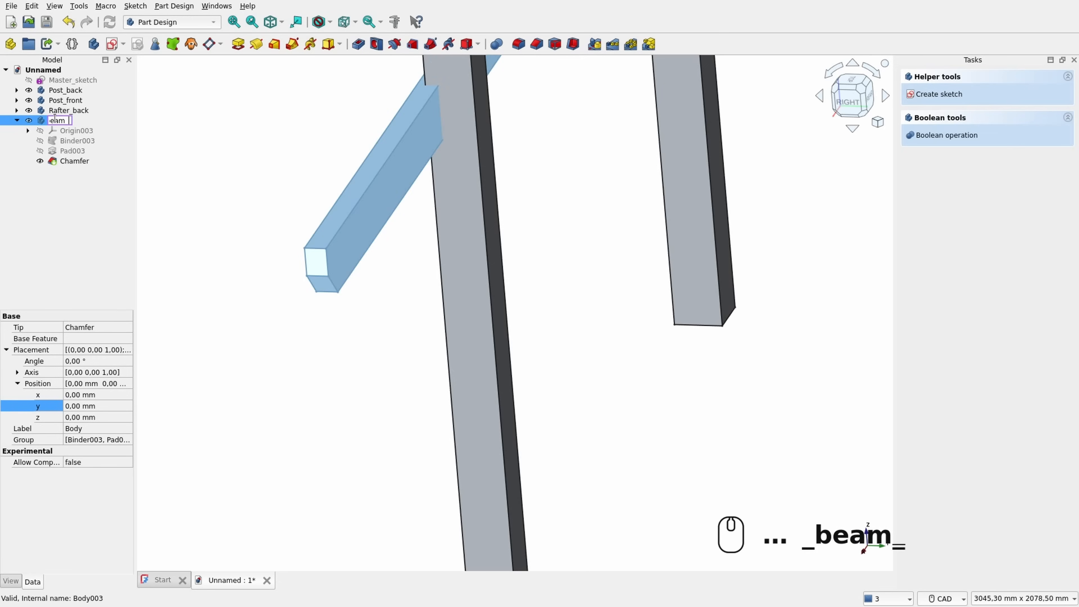
key(Return)
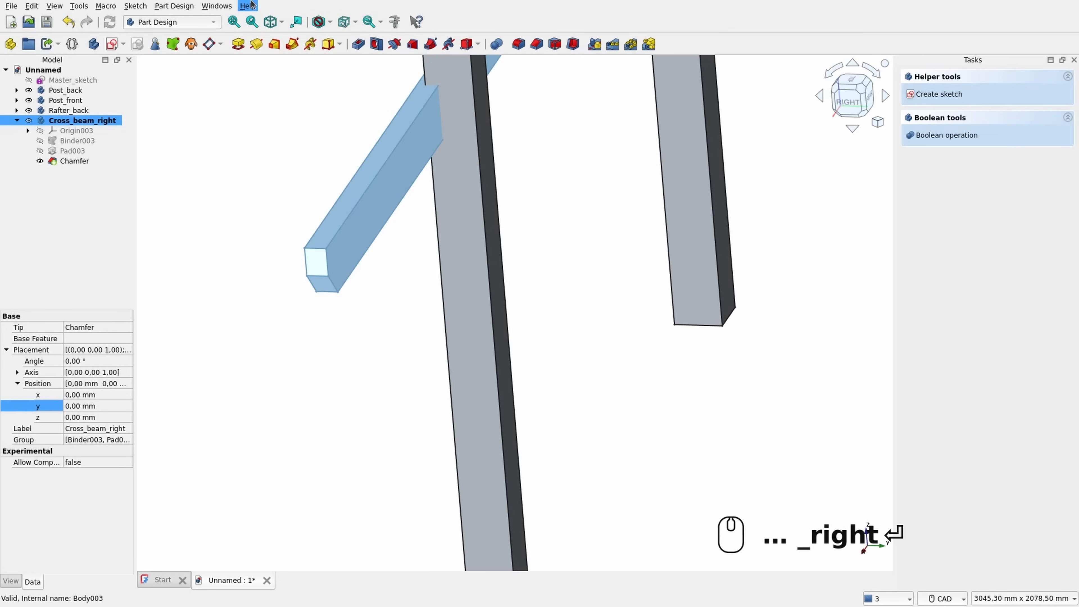
click(261, 165)
middle_drag(261, 165, 412, 234)
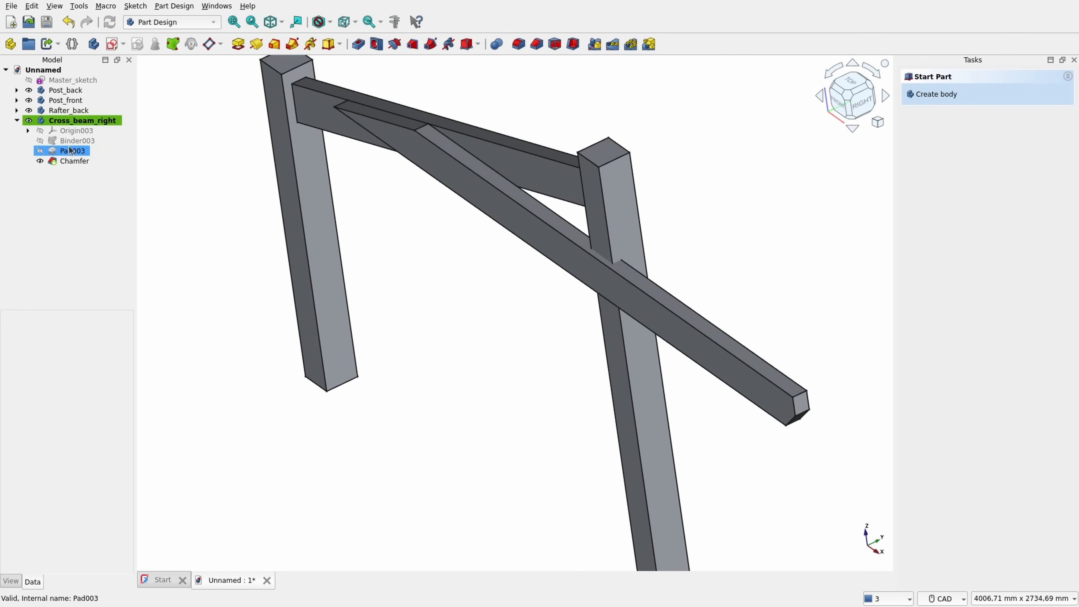
click(17, 121)
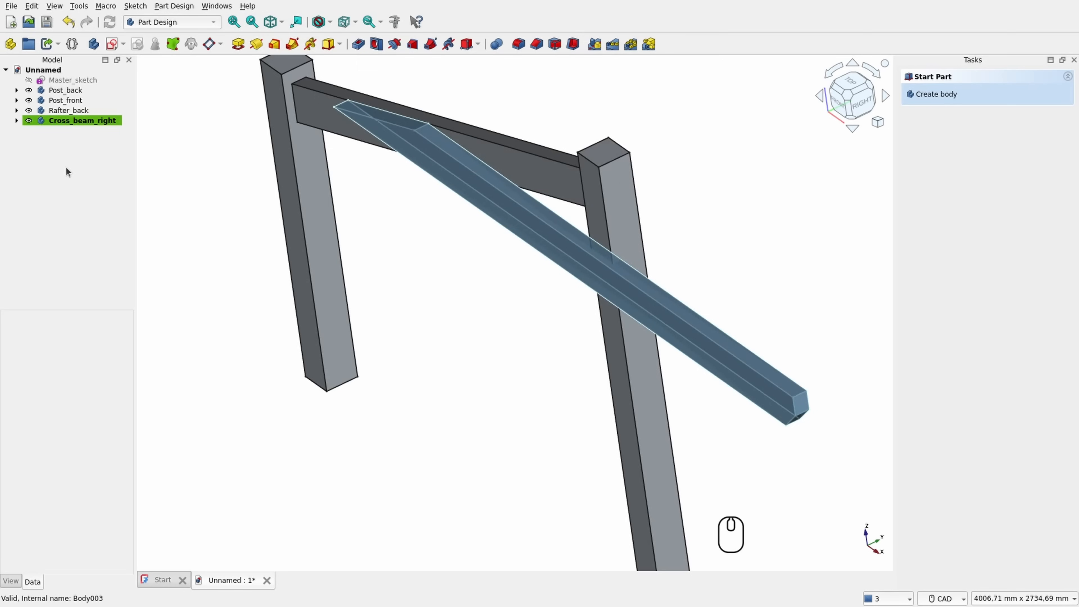
click(65, 166)
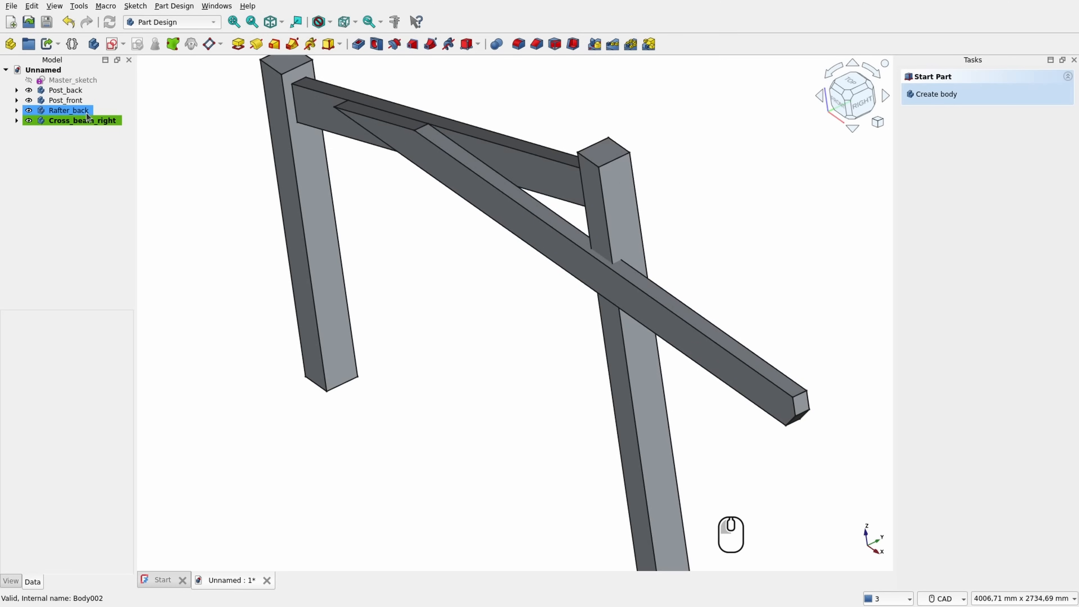
Step: Create a clone of the Cross_beam_right body and rename it as Cross_beam_left
click(91, 121)
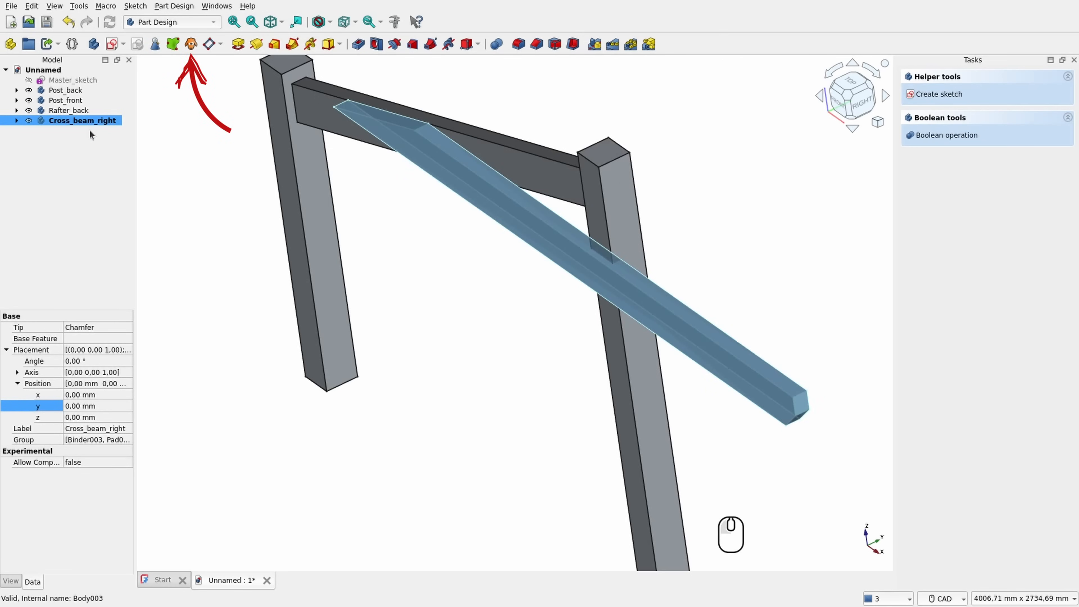
click(191, 44)
click(69, 131)
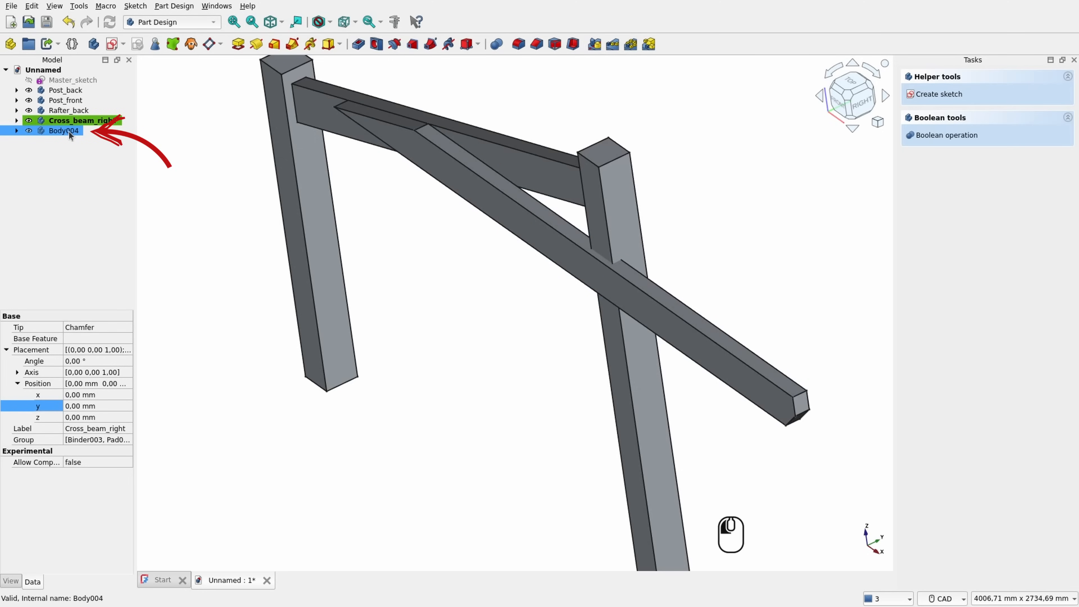
key(F2)
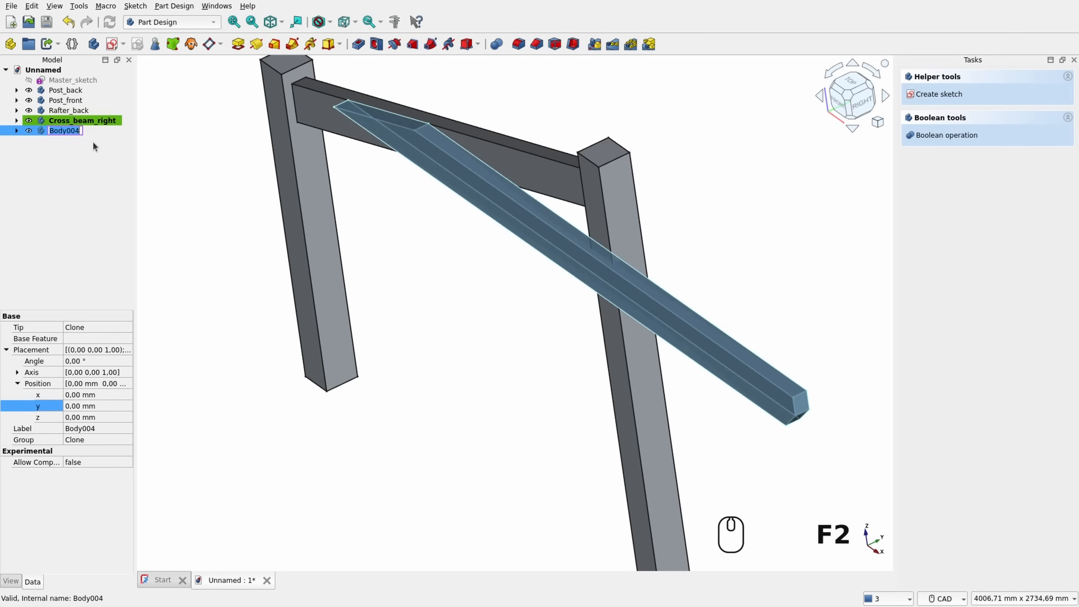
text(Cross)
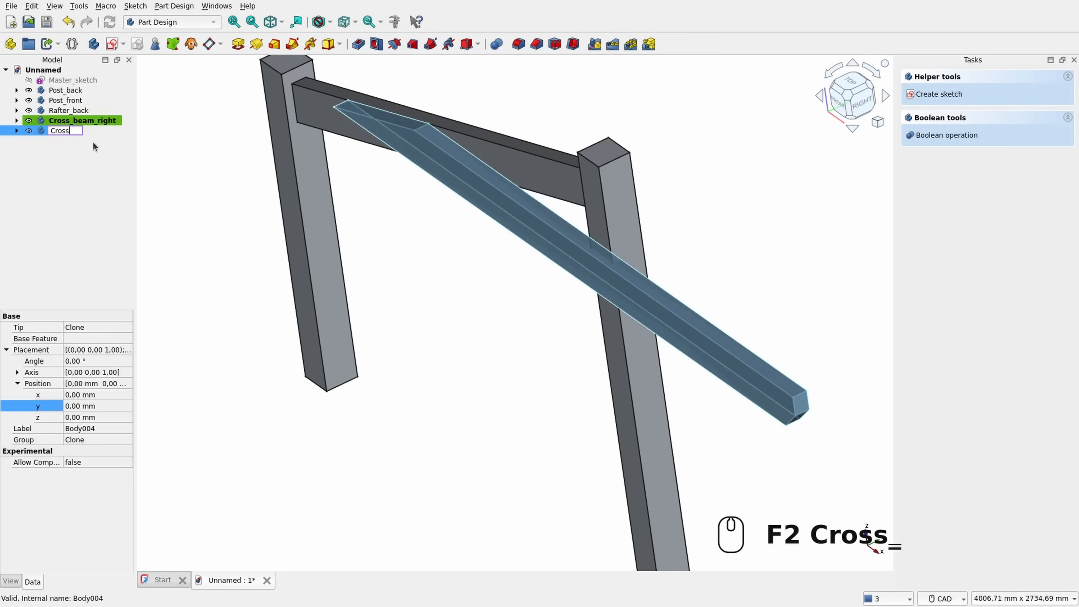
text(_beam)
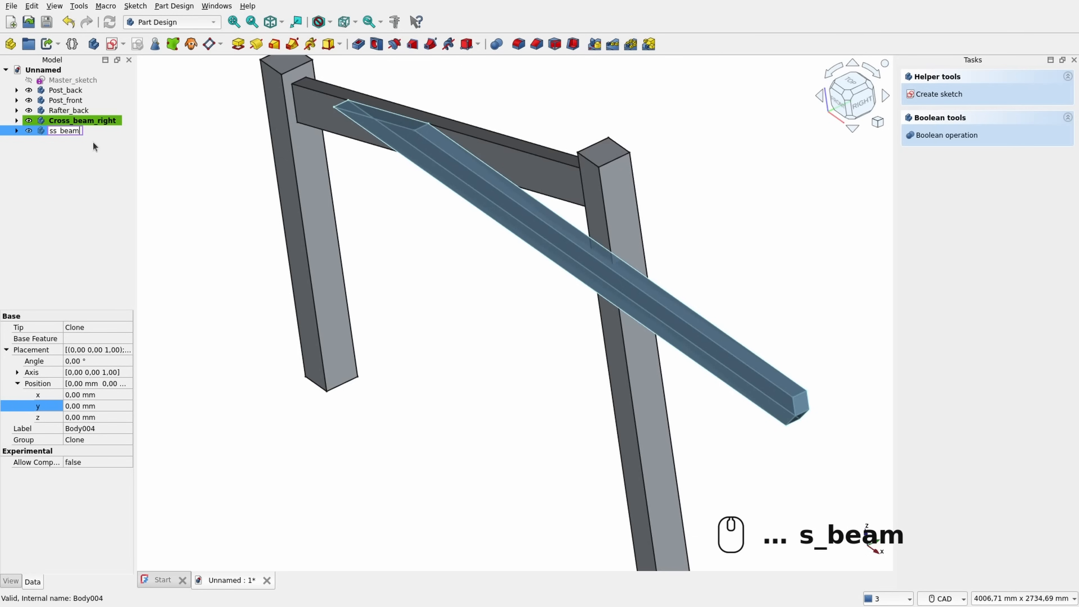
text(_left)
key(Return)
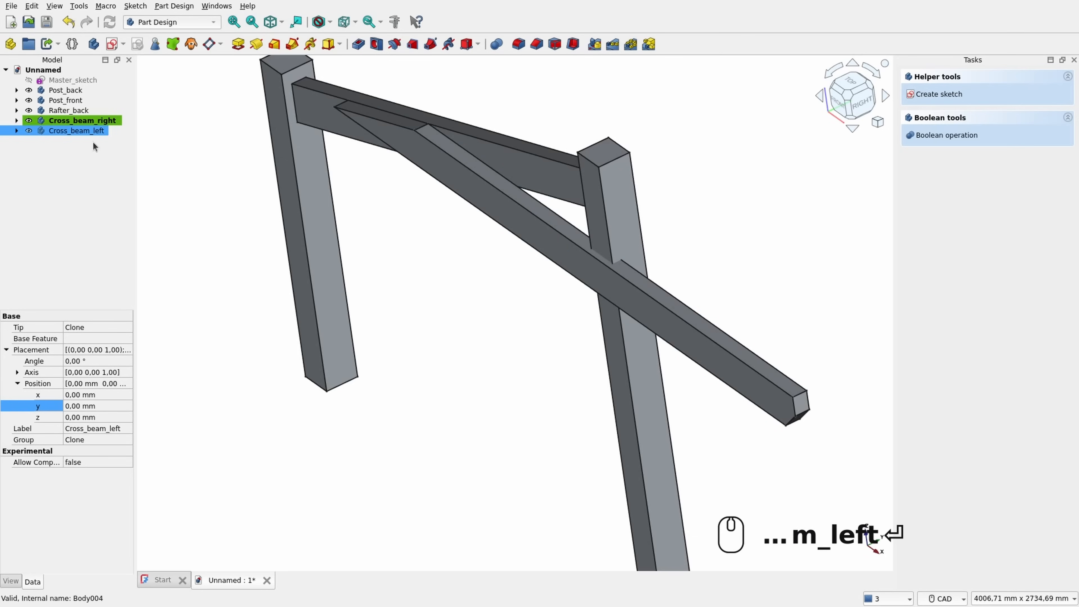
Step: Set the placement position y of Cross_beam_left to 180 mm
click(90, 131)
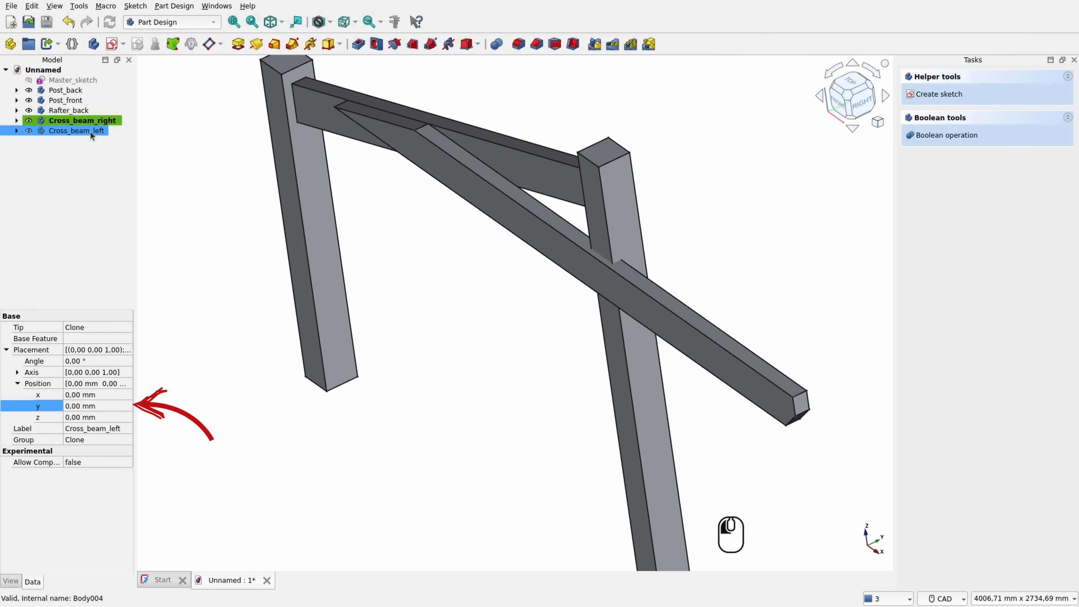
click(79, 405)
text(180)
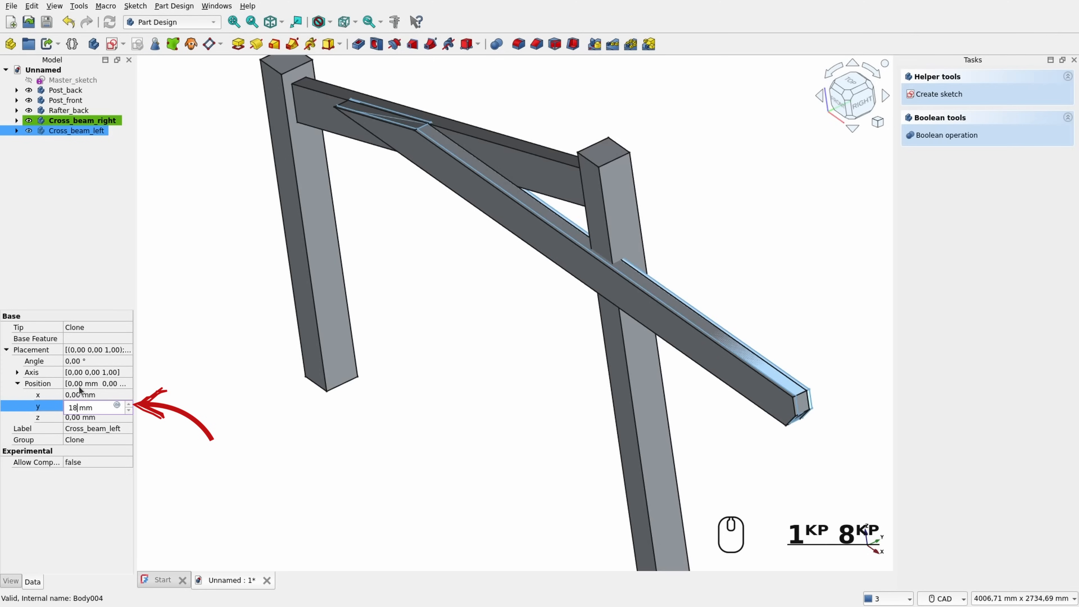
key(Return)
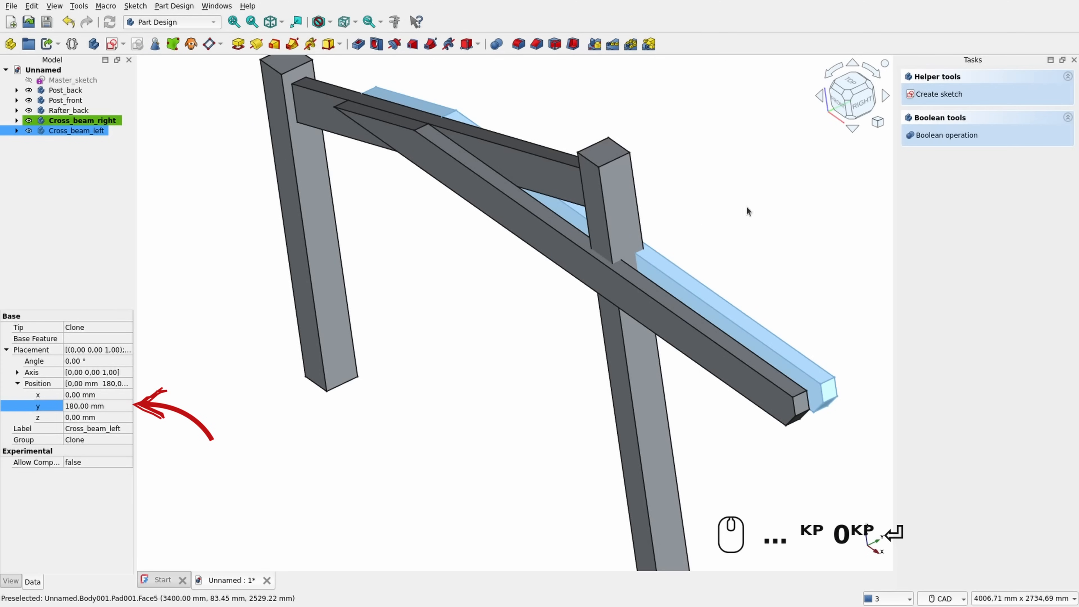
click(779, 186)
middle_drag(702, 200, 520, 284)
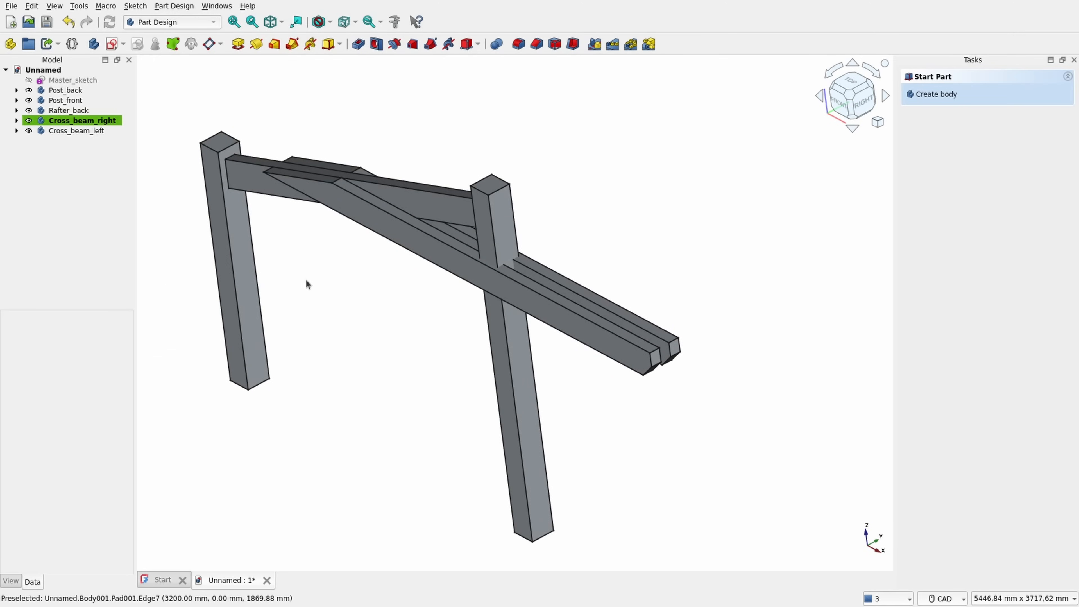
middle_drag(352, 300, 420, 309)
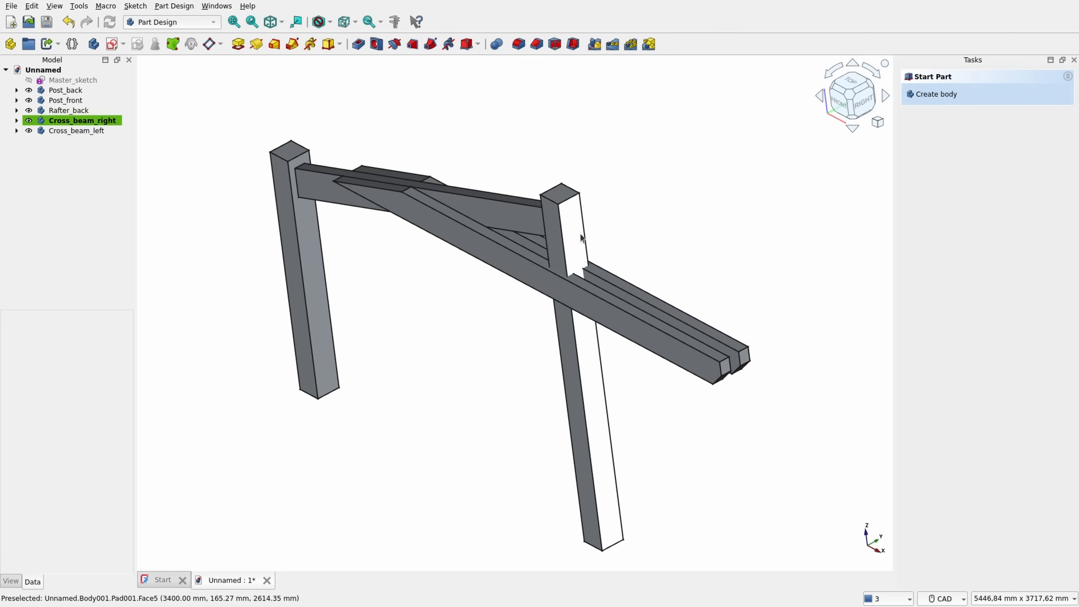
Step: Activate the Post_front body and add a sub-object shape binder of Cross_beam_right and Cross_beam_left to it
click(68, 90)
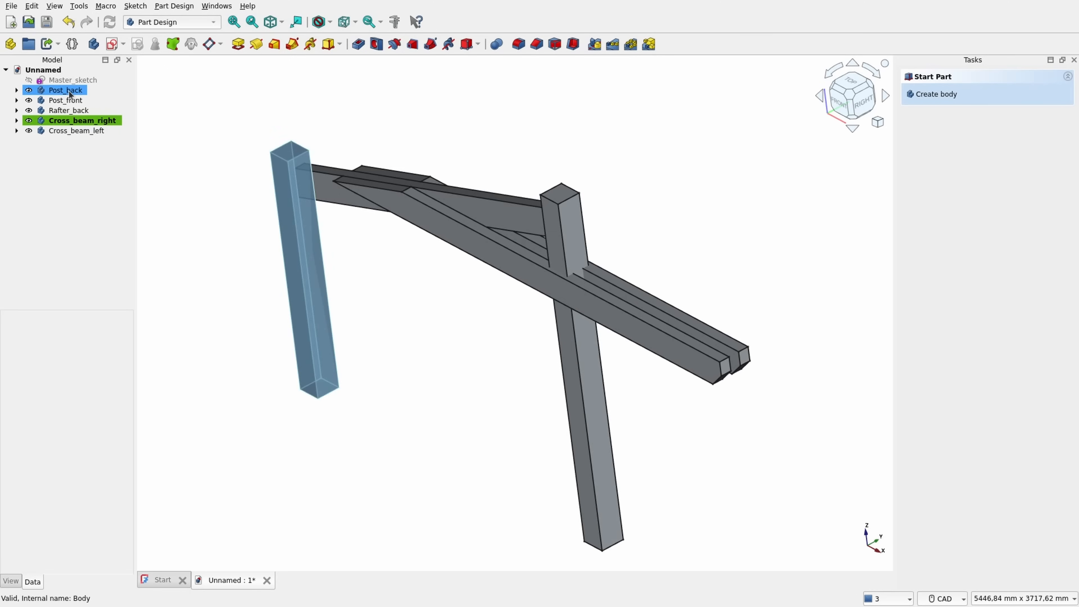
double_click(65, 100)
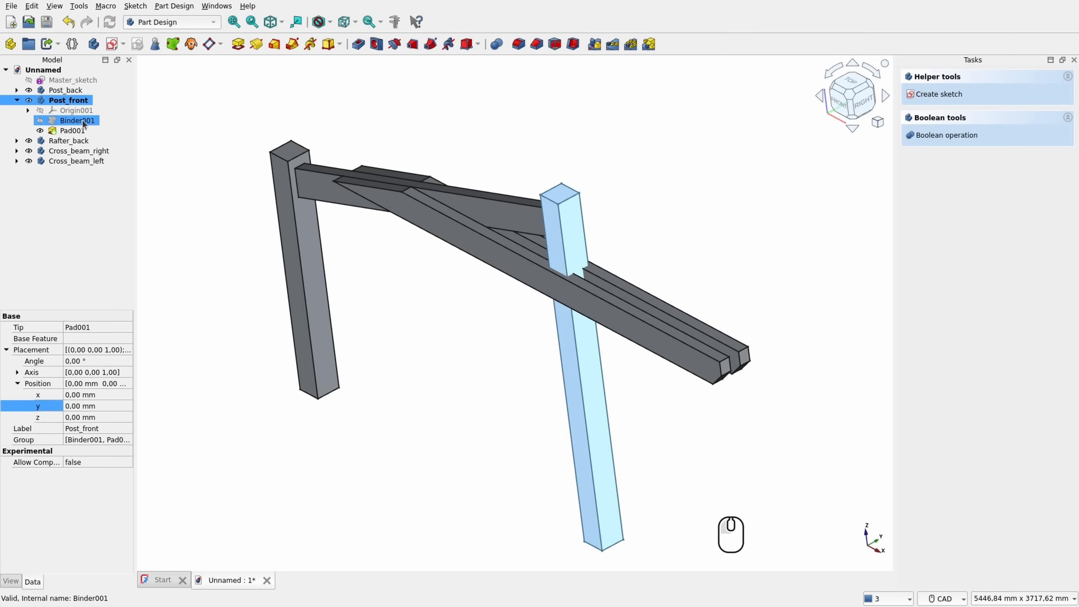
ctrl+click(82, 162)
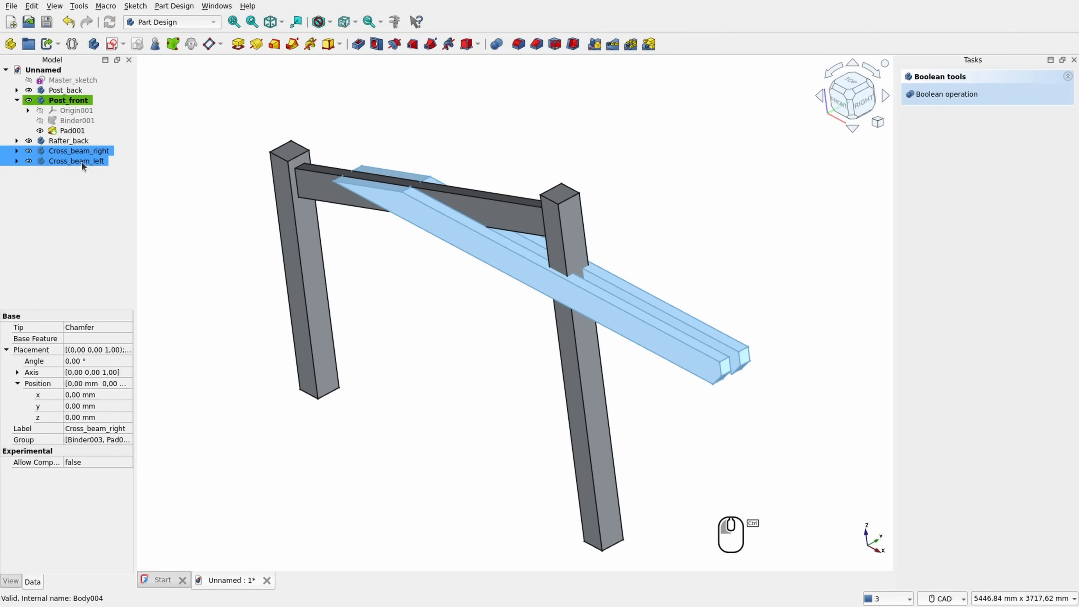
click(172, 46)
click(64, 207)
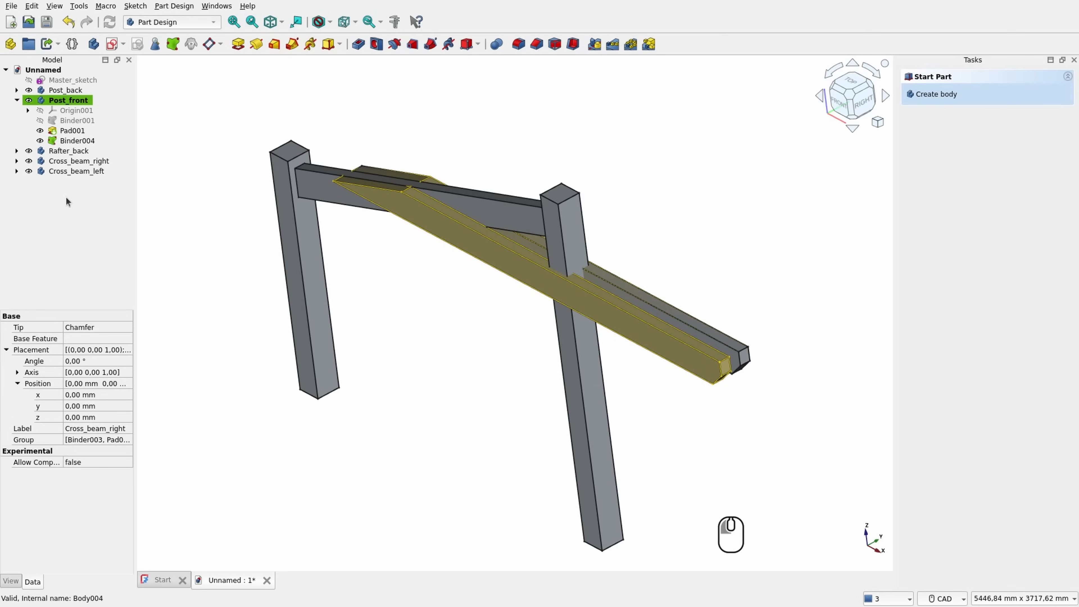
Step: Cut the binder of the two cross beams out of Post_front with a Boolean operation set to Cut
click(68, 100)
ctrl+click(83, 142)
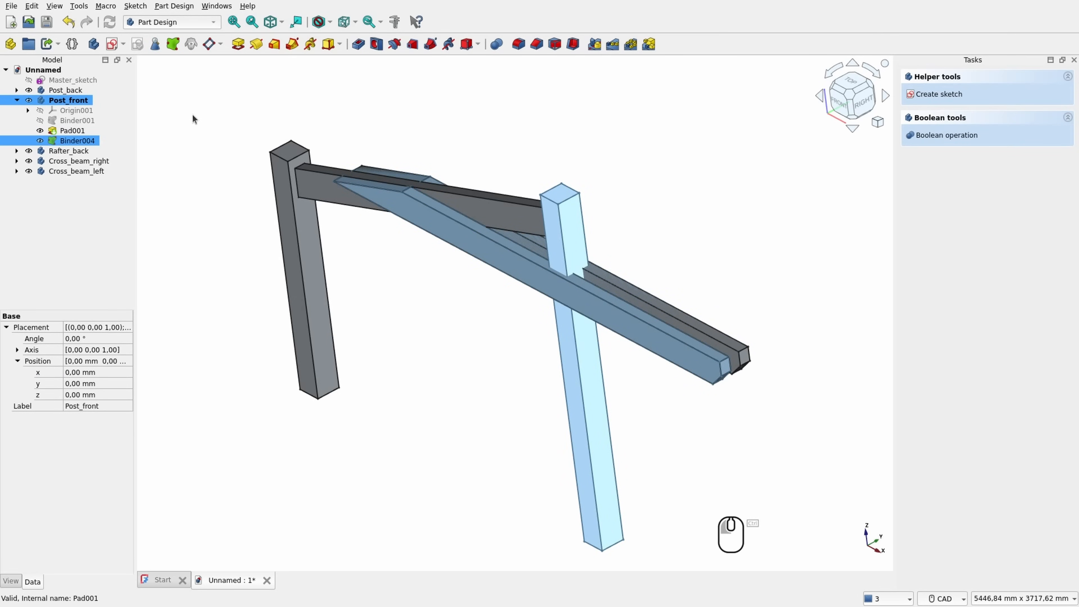
click(496, 43)
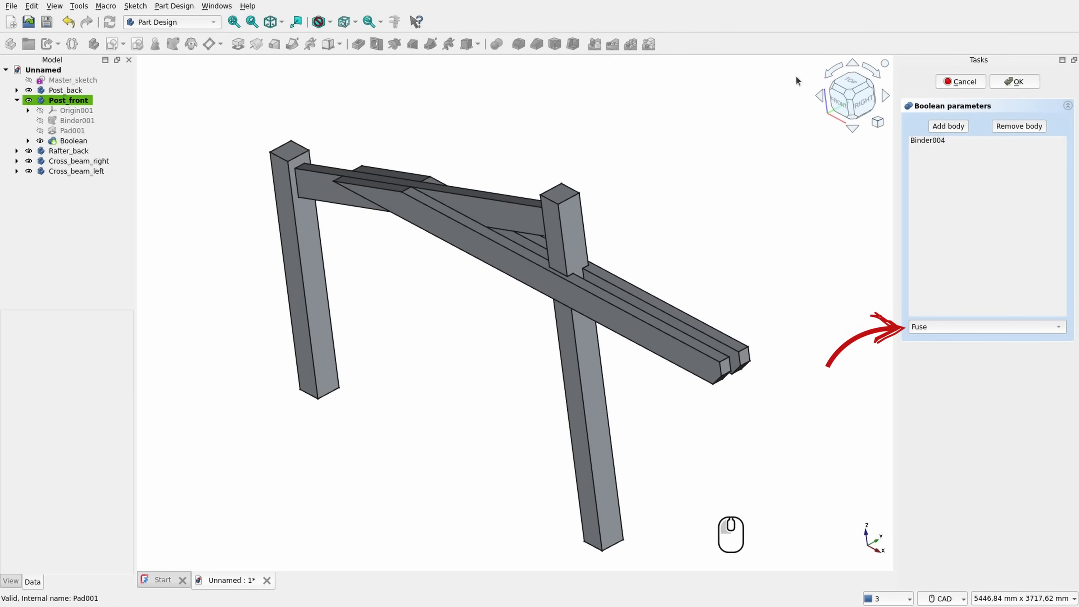
click(957, 326)
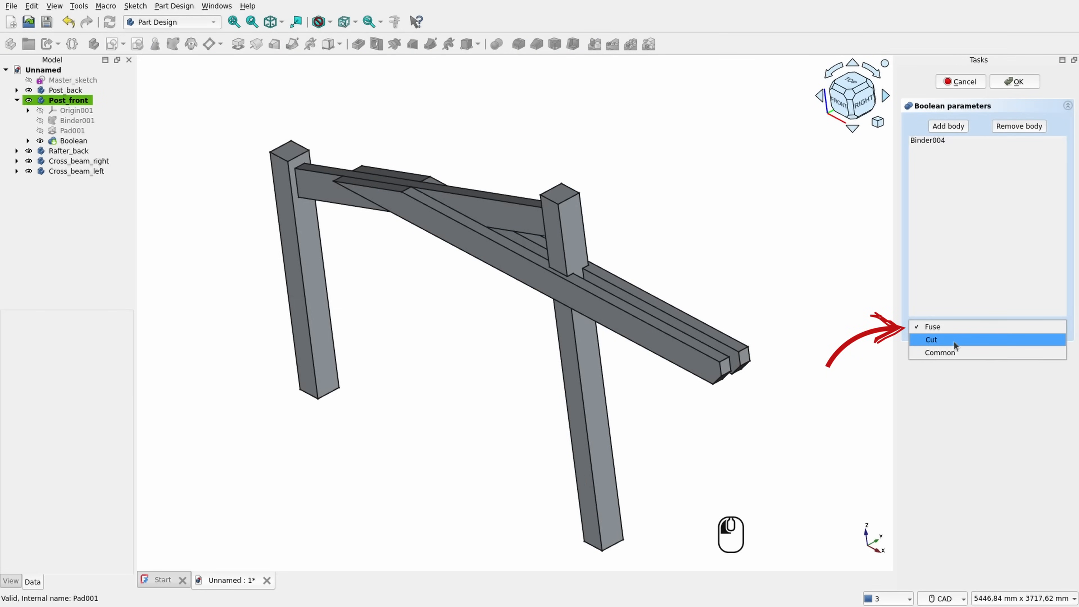
click(953, 341)
click(1007, 82)
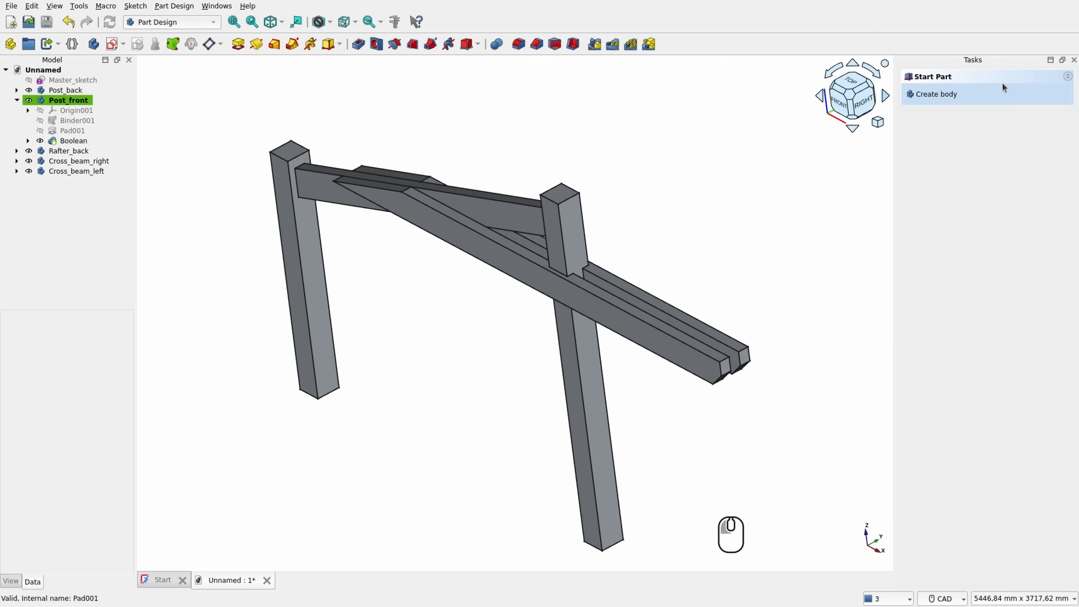
Step: Hide both cross beams temporarily to inspect the notches in the front post, and show them again
click(28, 171)
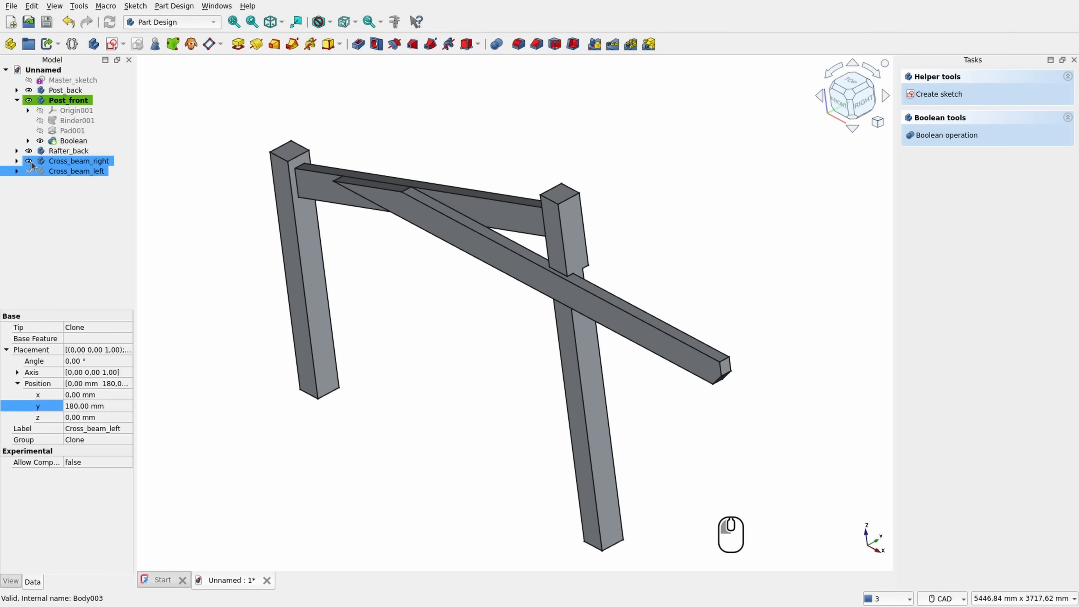
click(28, 161)
ctrl+click(28, 170)
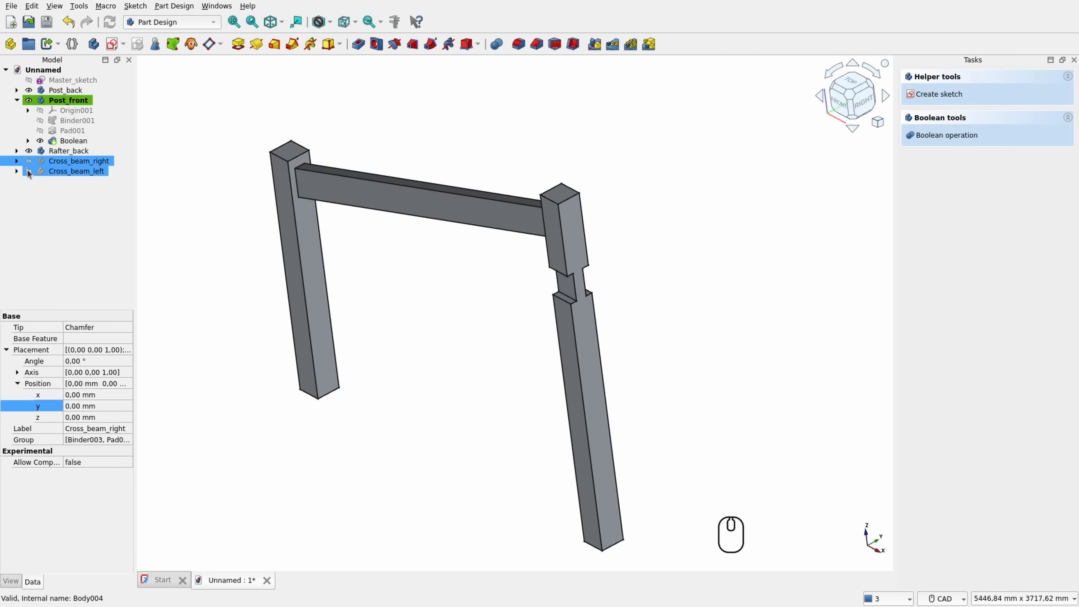
click(27, 161)
click(514, 114)
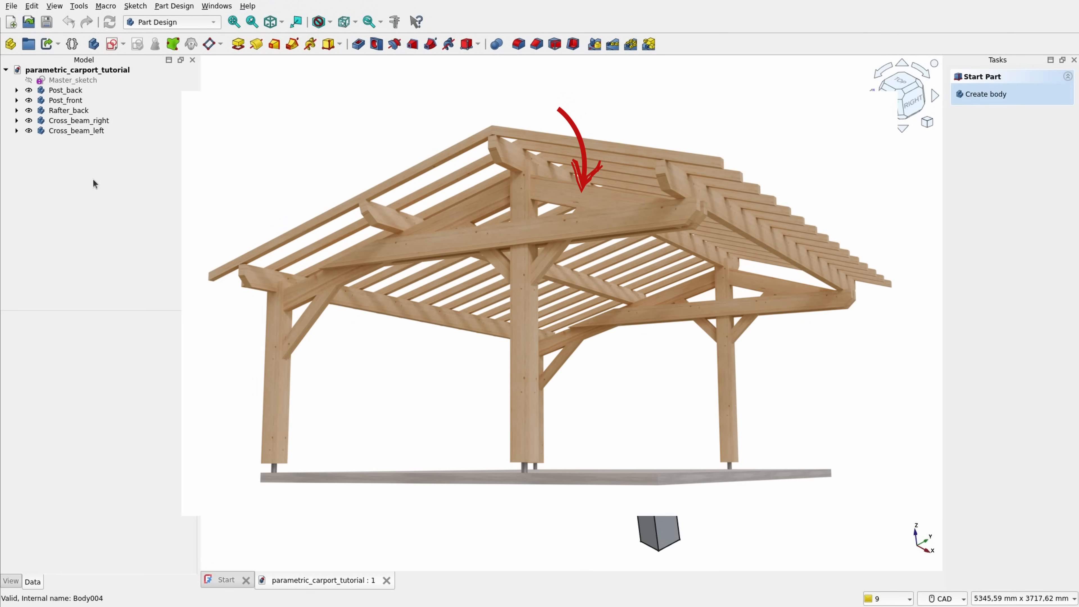
Step: Create a new body and add a sub-object shape binder of Master_sketch to it
click(122, 177)
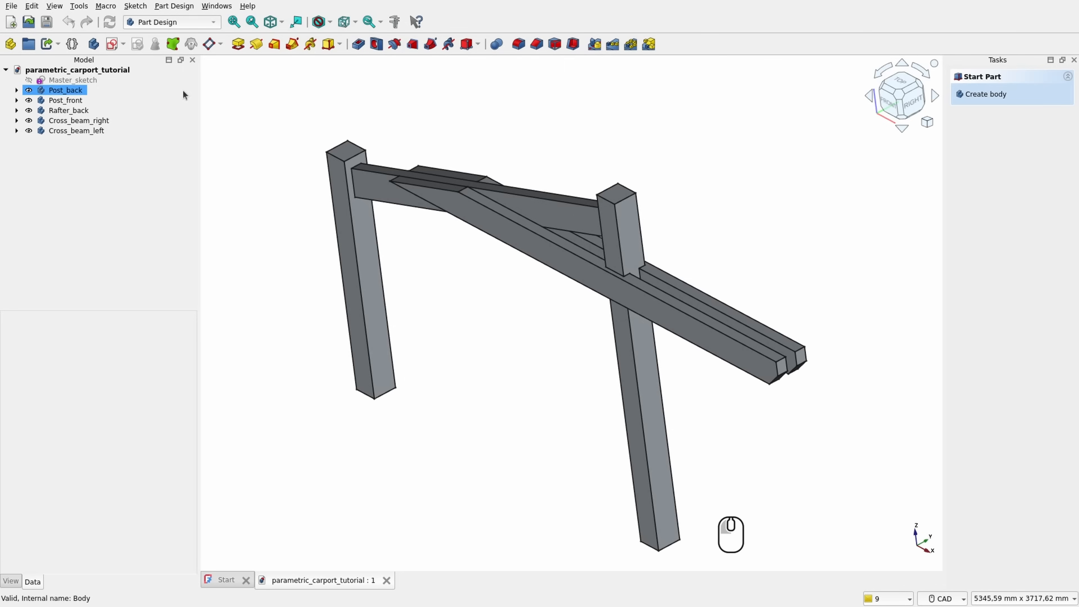
click(94, 43)
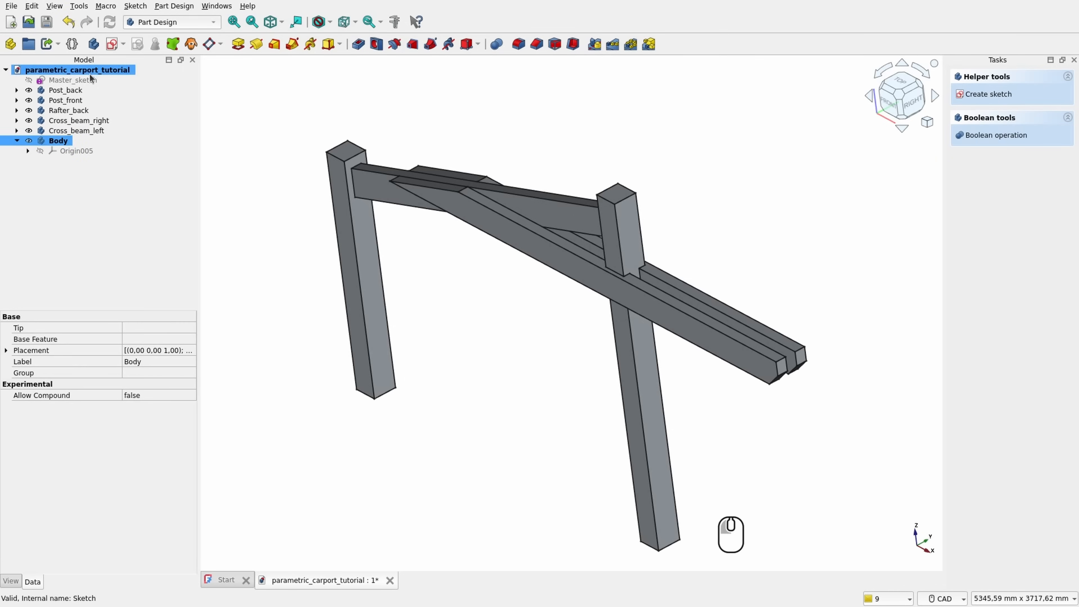
click(72, 80)
click(174, 44)
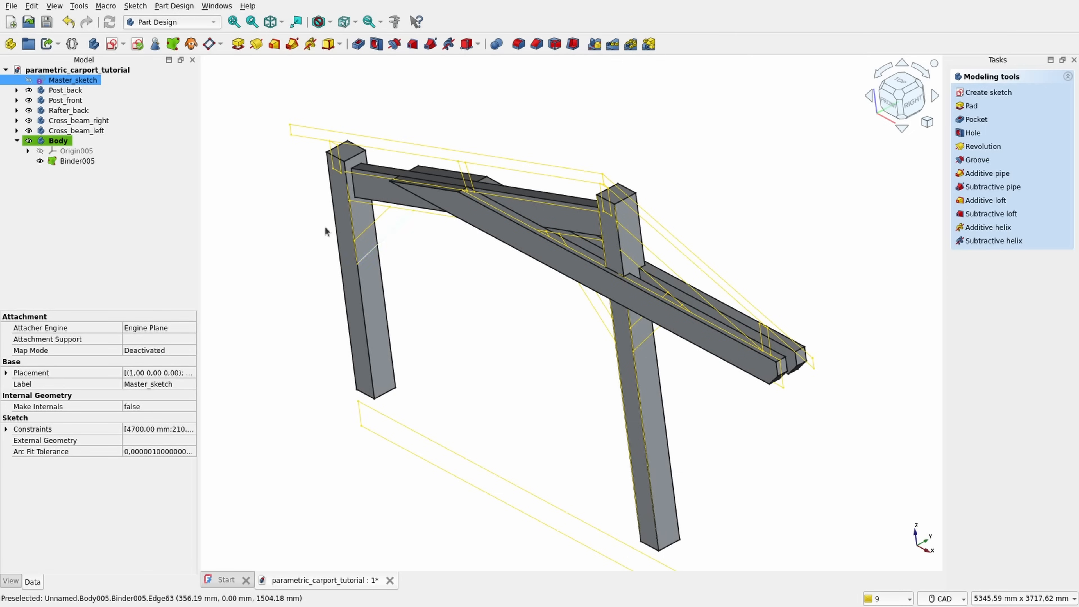
Step: Hide the Cross_beam_left, Cross_beam_right and Post_front bodies to expose the binder lines
click(29, 131)
click(29, 121)
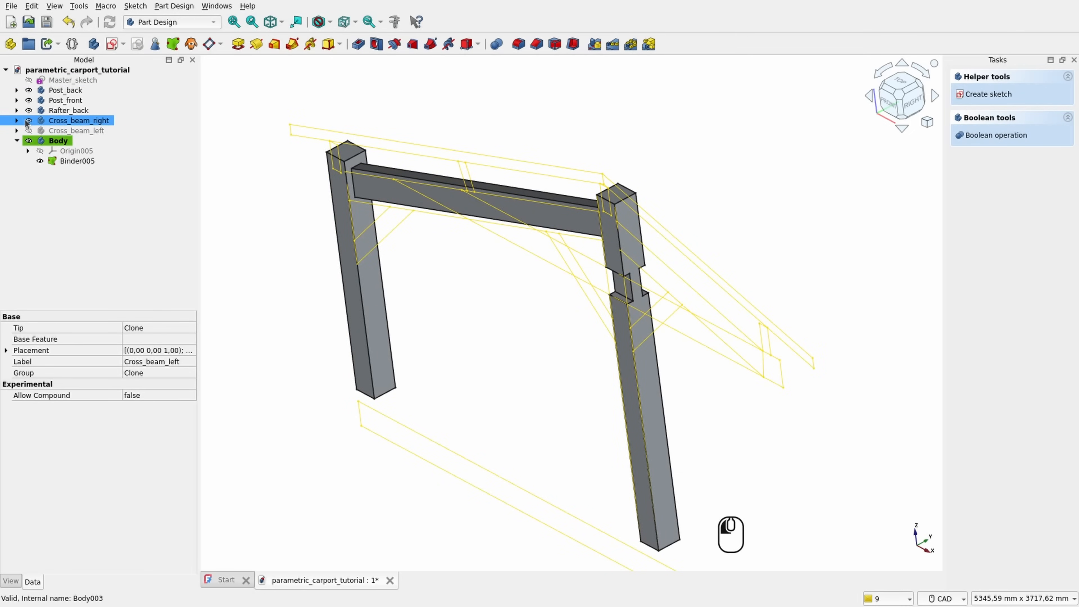
click(28, 100)
Step: Pad the closed outline of the sloping front rafter, using its four binder edges, to a length of 90 mm
middle_drag(769, 214, 612, 236)
scroll(696, 242, up, 2)
click(573, 227)
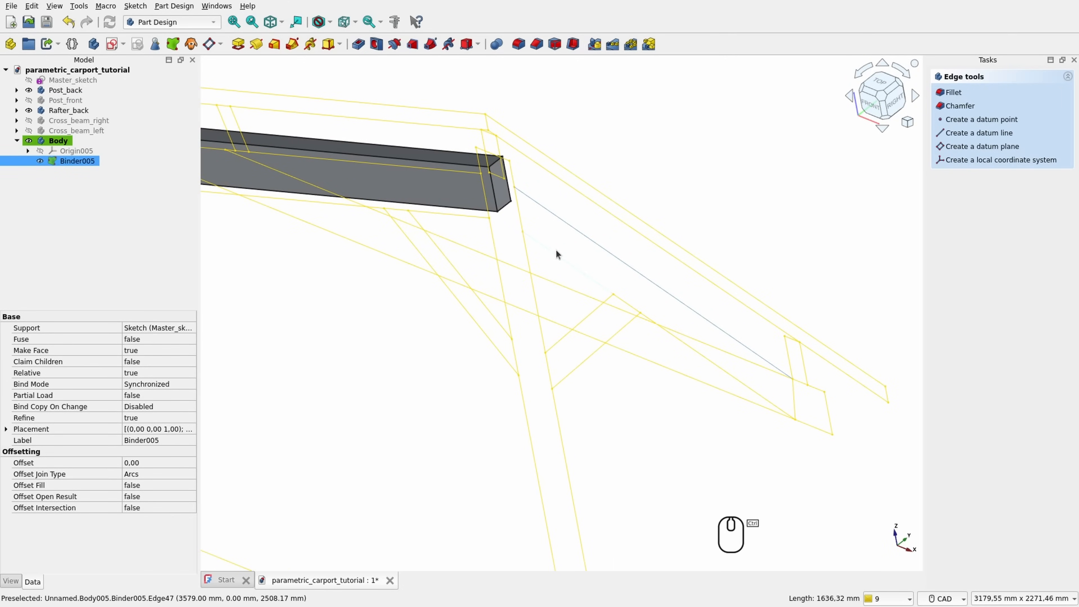
ctrl+click(556, 251)
ctrl+click(518, 225)
ctrl+click(634, 309)
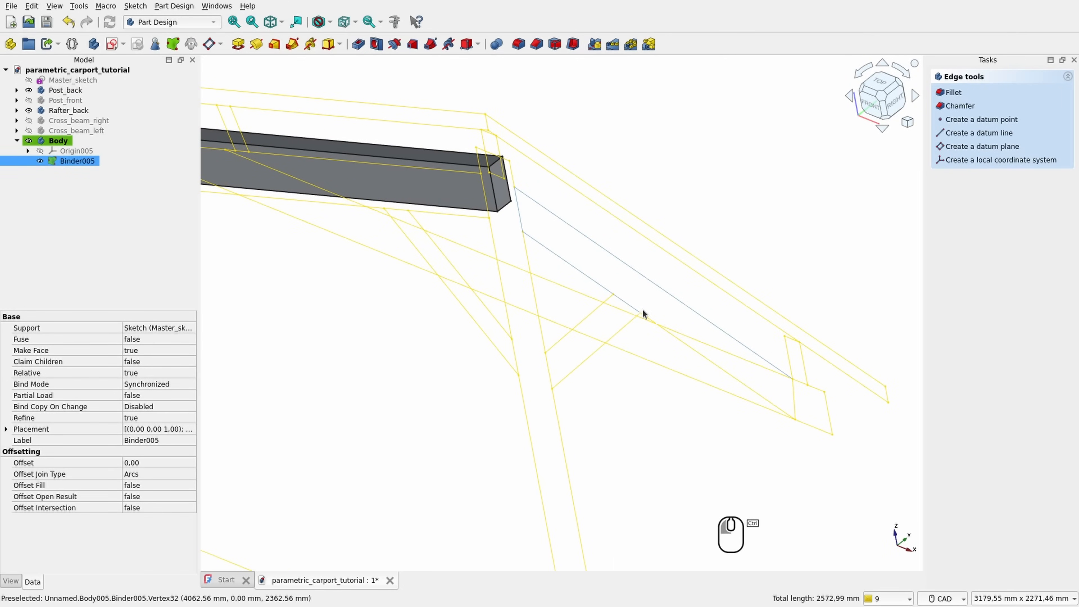
ctrl+click(678, 342)
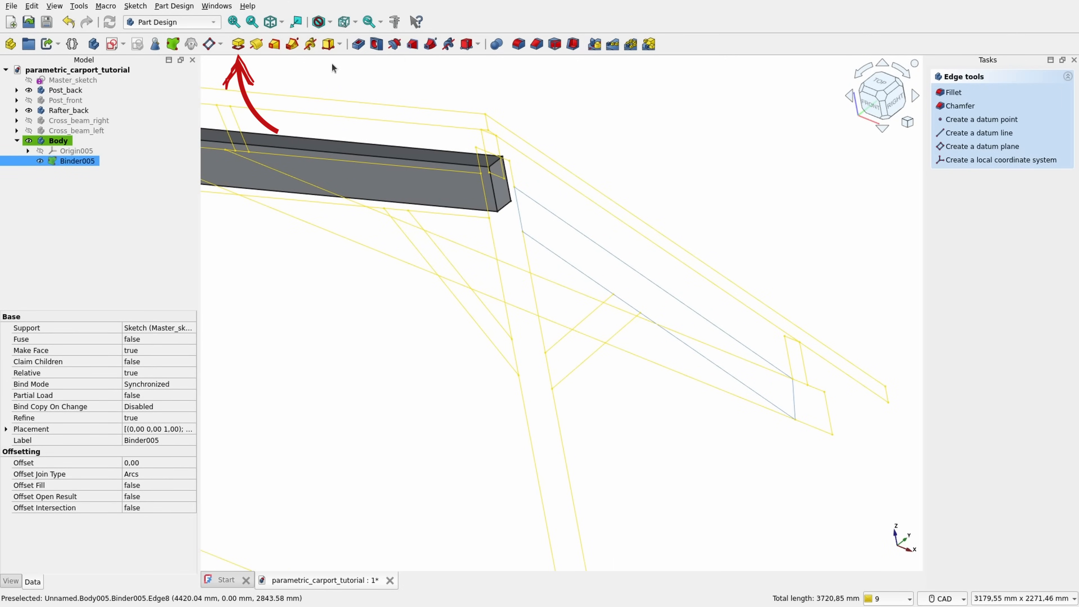
click(238, 44)
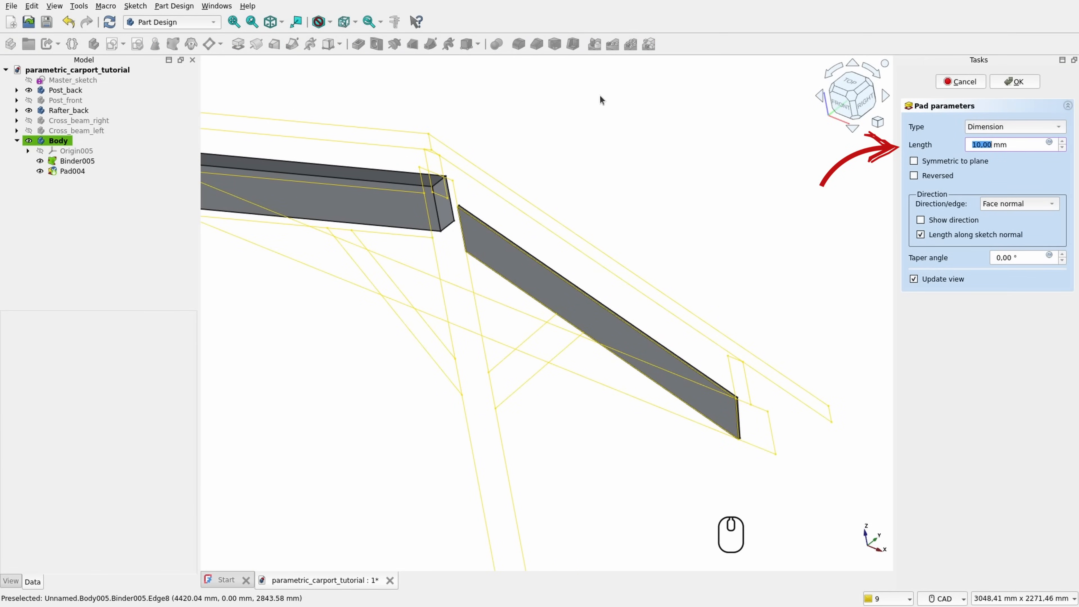
text(90)
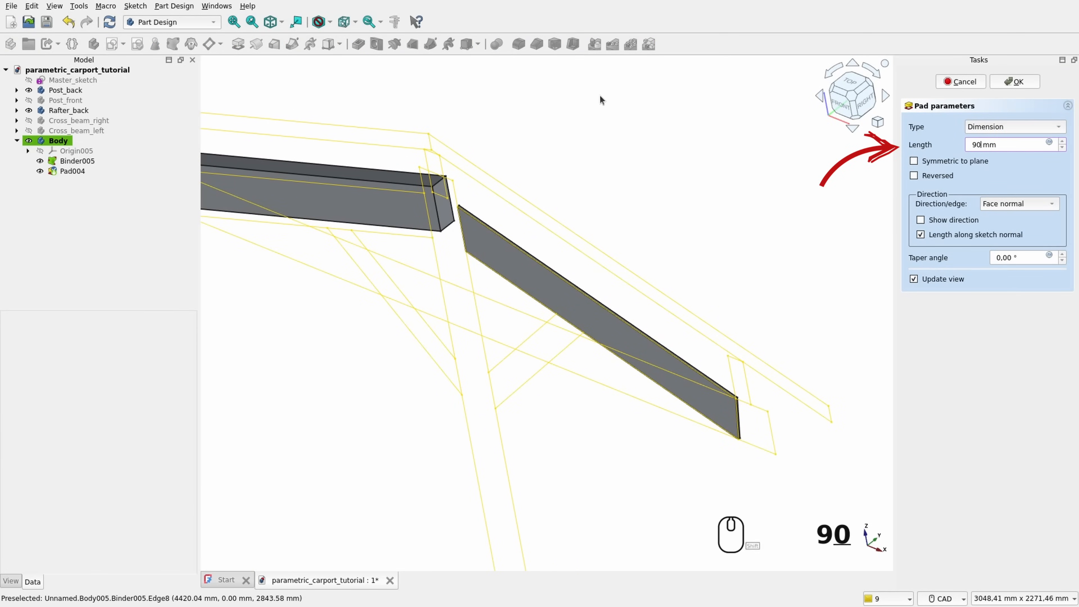
key(Return)
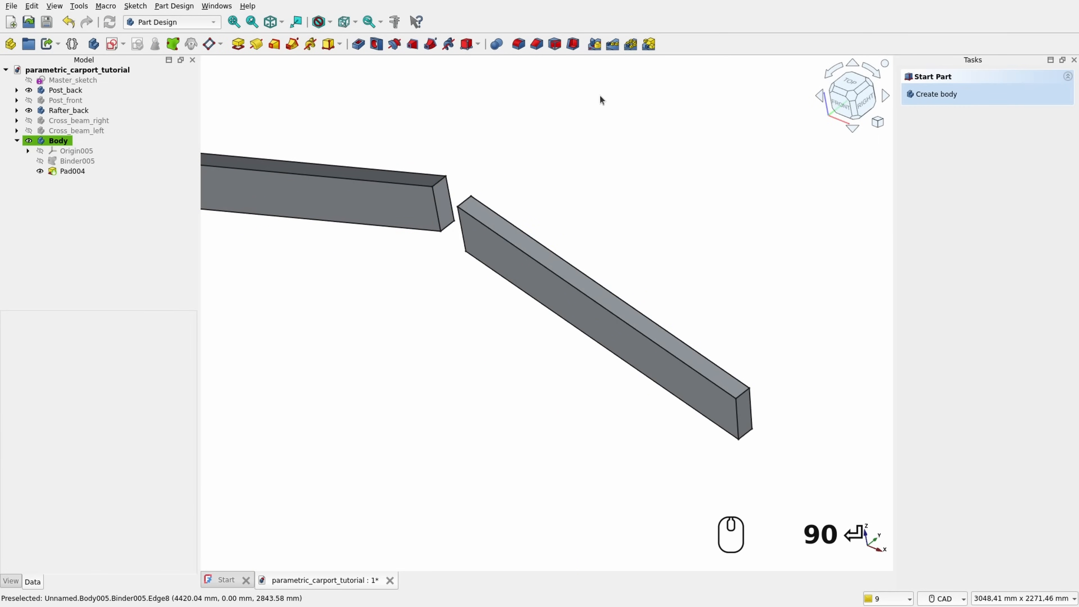
Step: Offset the front rafter's binder by setting its placement position y to 55 mm
click(74, 161)
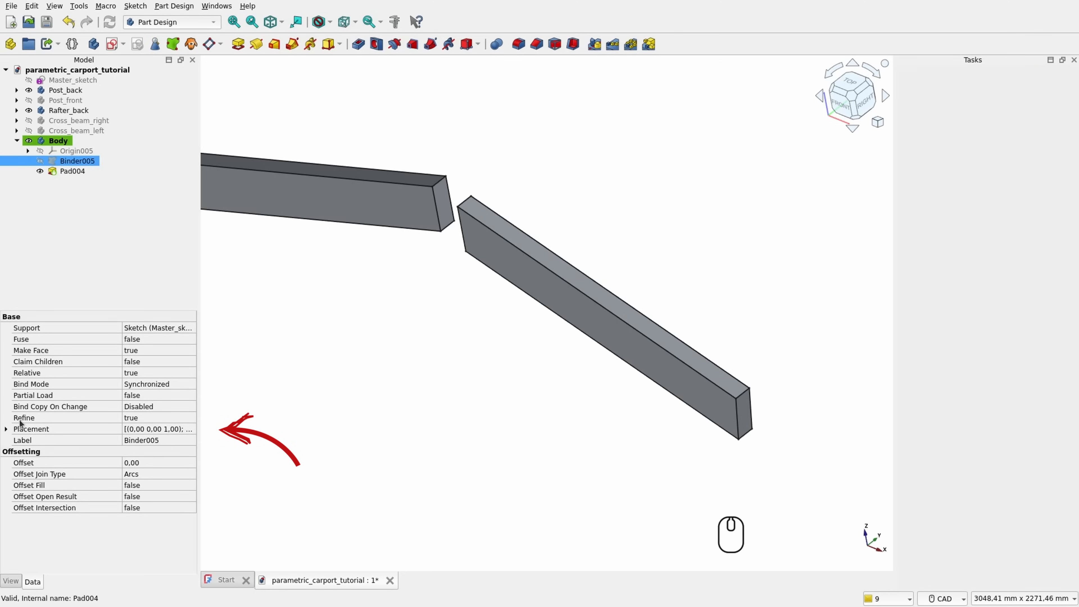
click(6, 429)
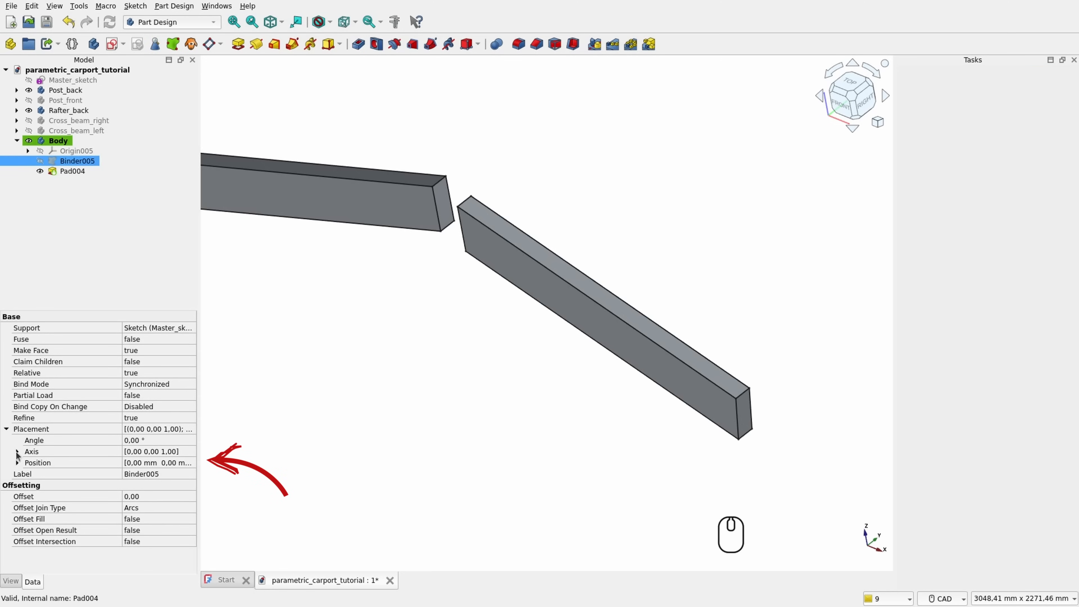
click(17, 462)
click(157, 485)
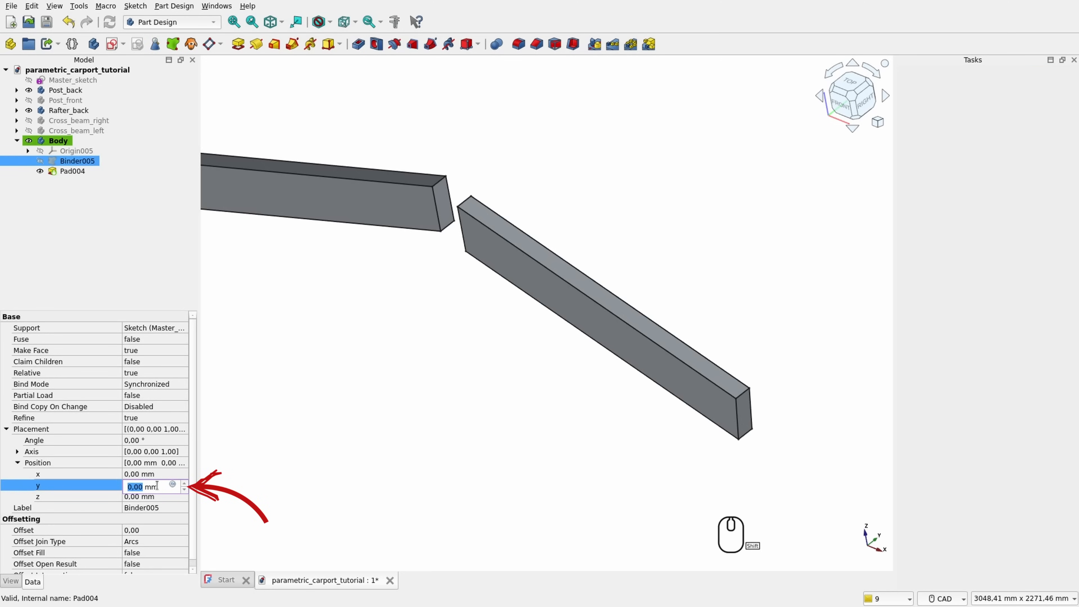
text(55)
key(Return)
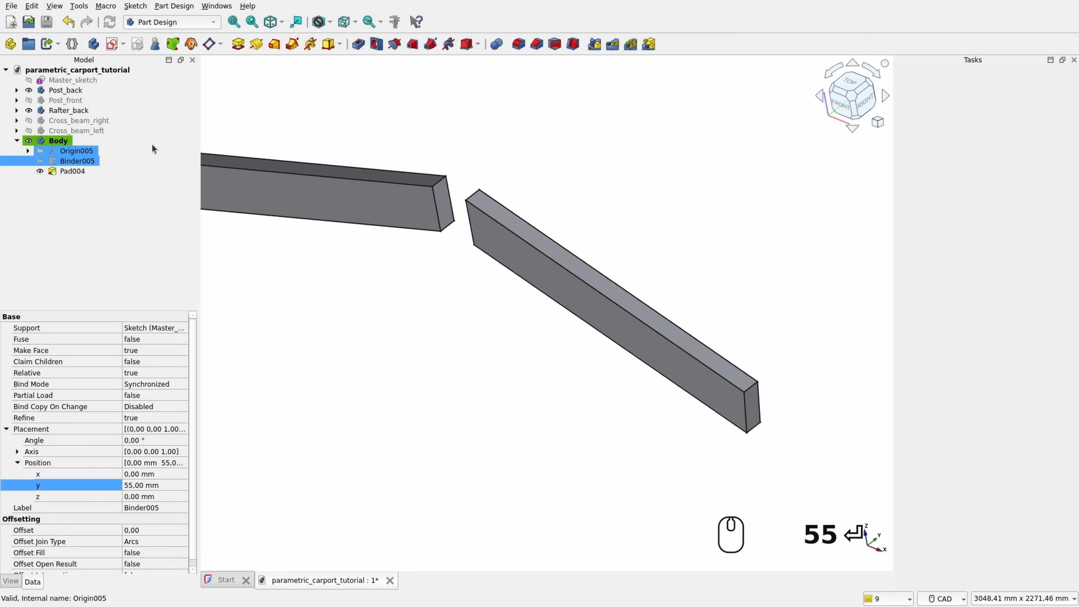
Step: Show the Cross_beam_left, Cross_beam_right and Post_front bodies again and check the front rafter within the whole frame
click(29, 130)
click(29, 120)
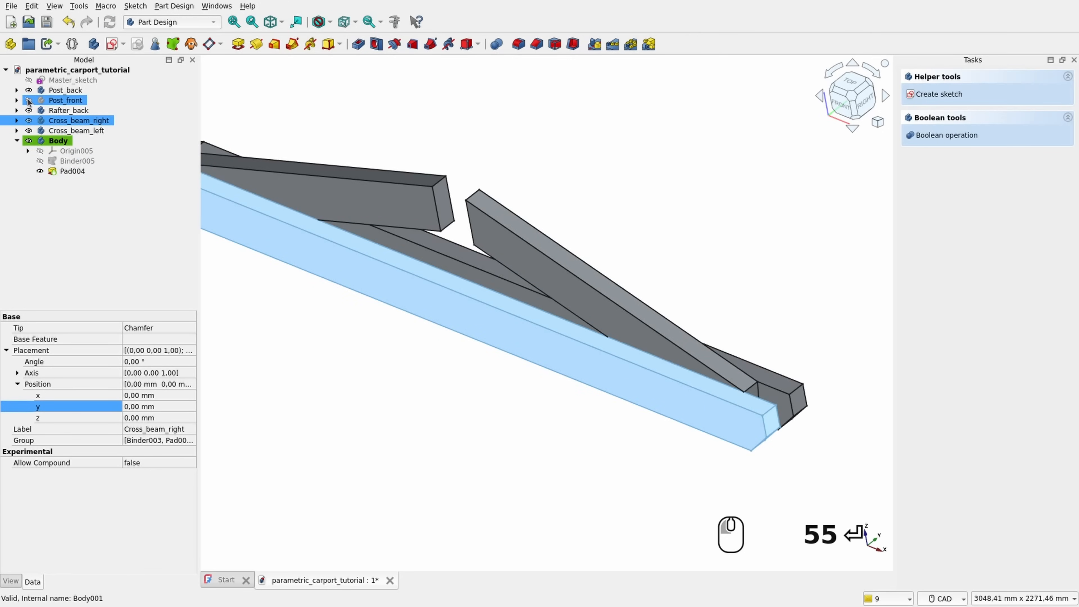
click(28, 100)
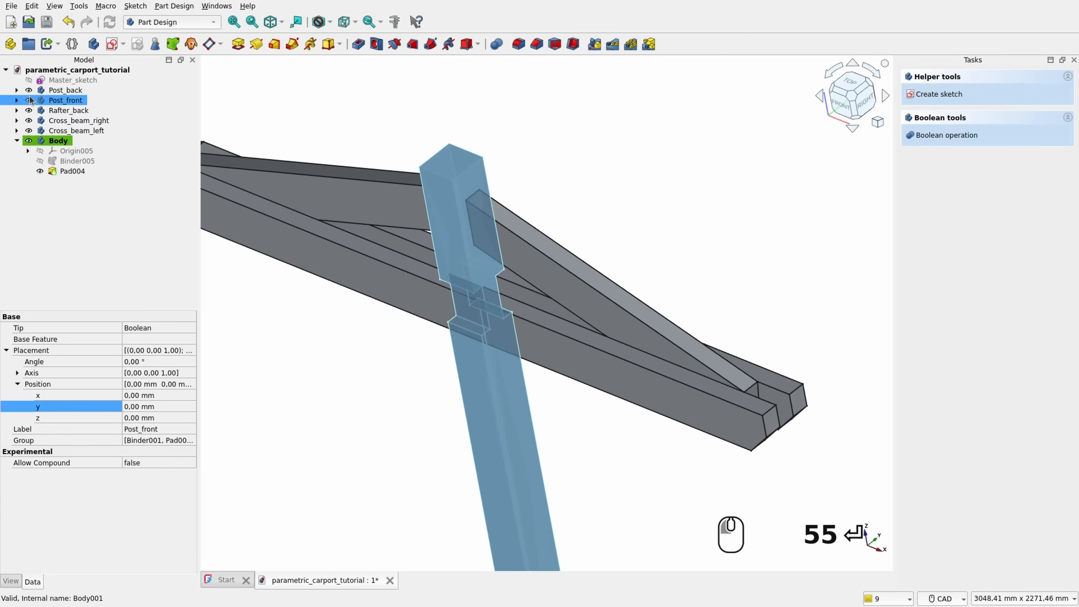
click(675, 169)
scroll(675, 168, down, 5)
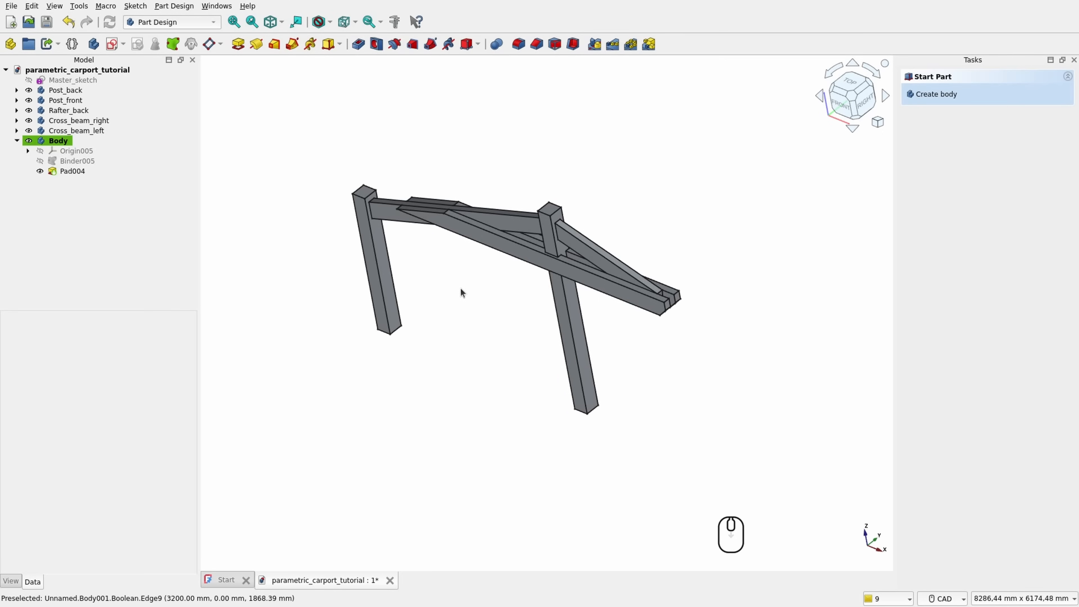
scroll(541, 307, up, 2)
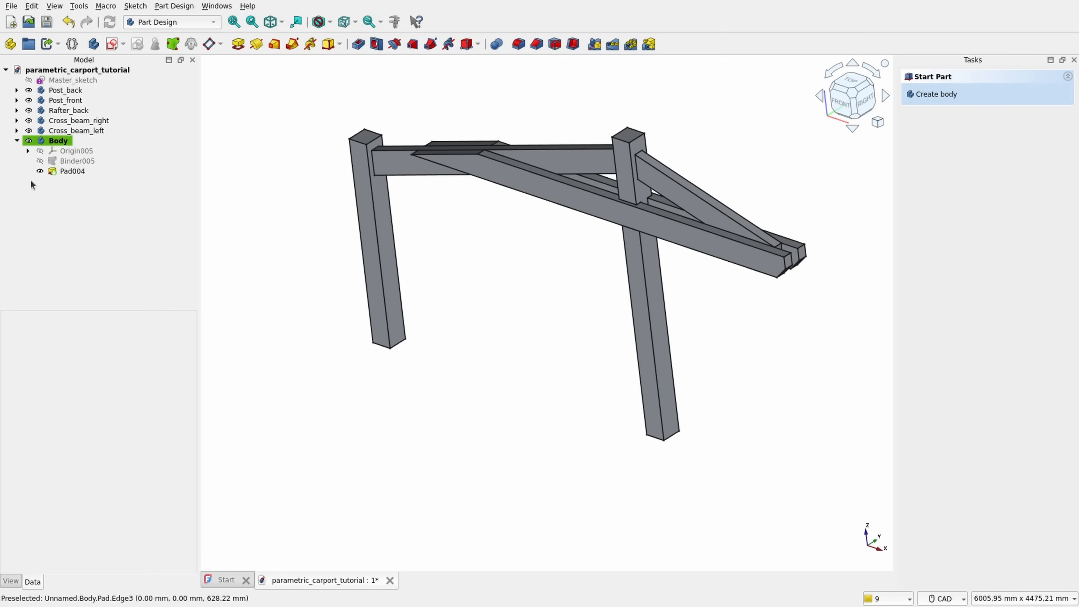
Step: Rename the new front rafter body as Rafter_front
click(70, 141)
click(67, 141)
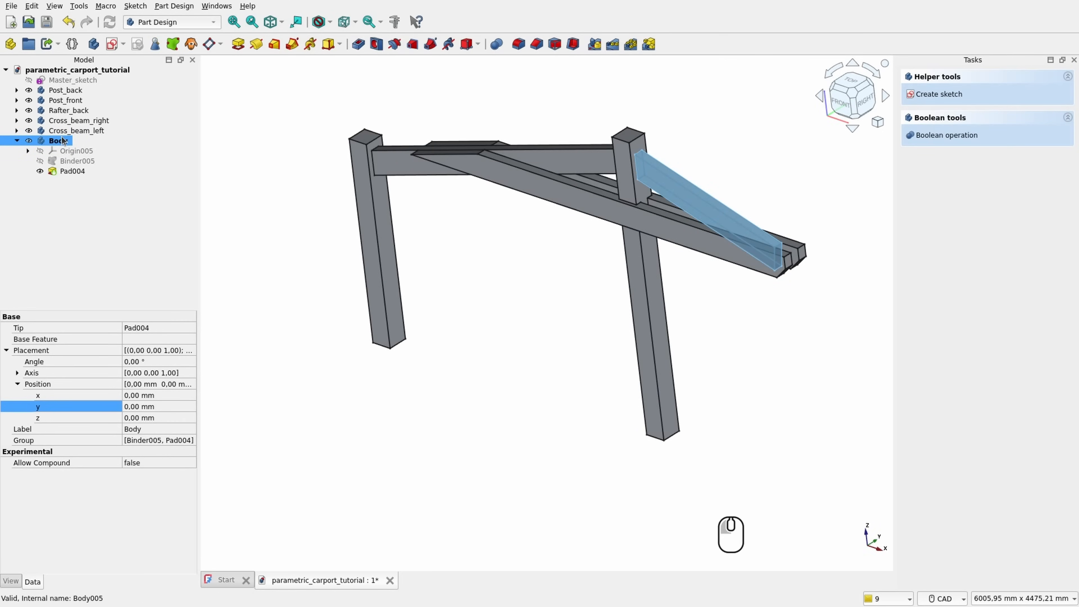
key(F2)
text(Rafter_front)
key(Return)
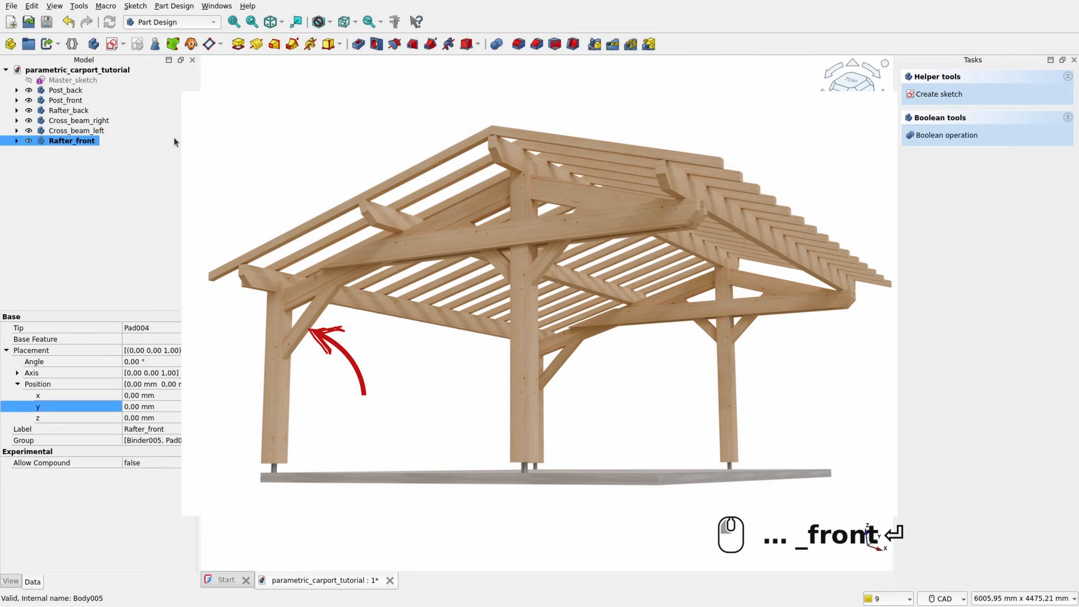
click(327, 110)
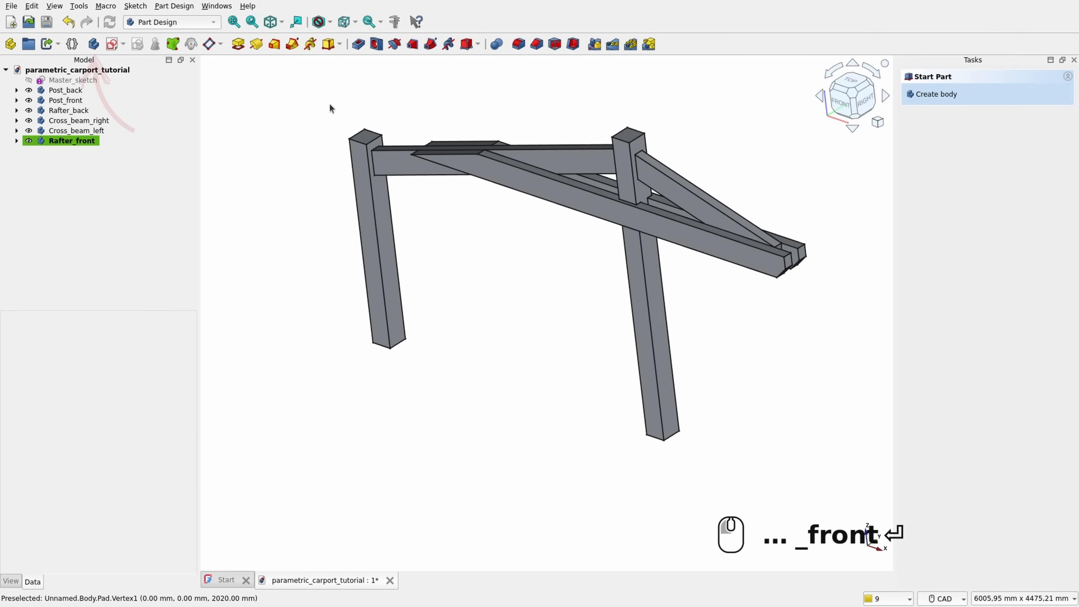
Step: Create a new body with a sub-object shape binder of Master_sketch, and hide Post_back to expose the brace lines
click(93, 44)
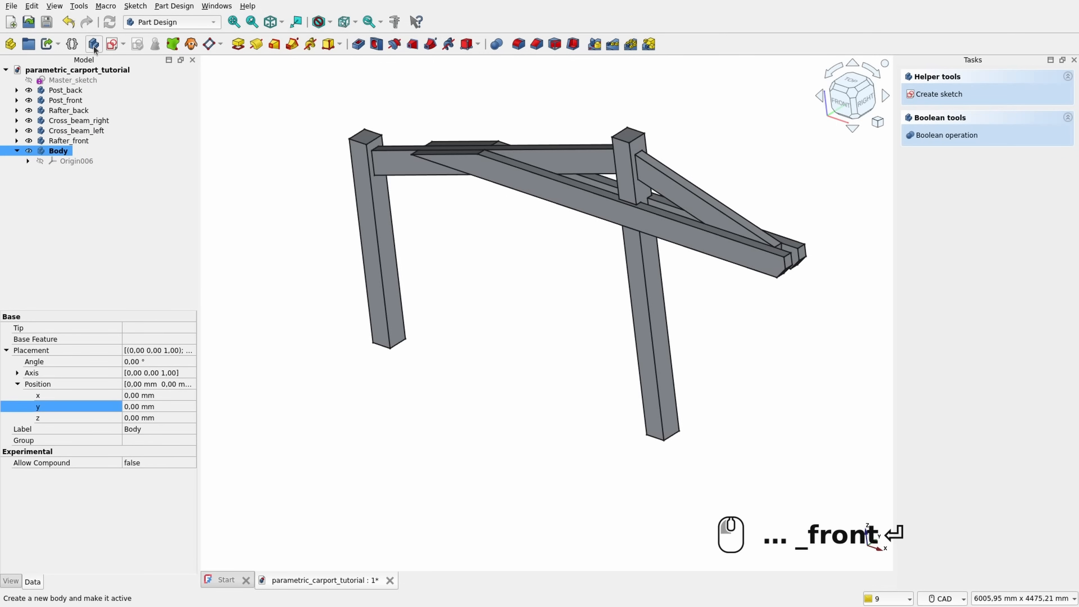
click(83, 81)
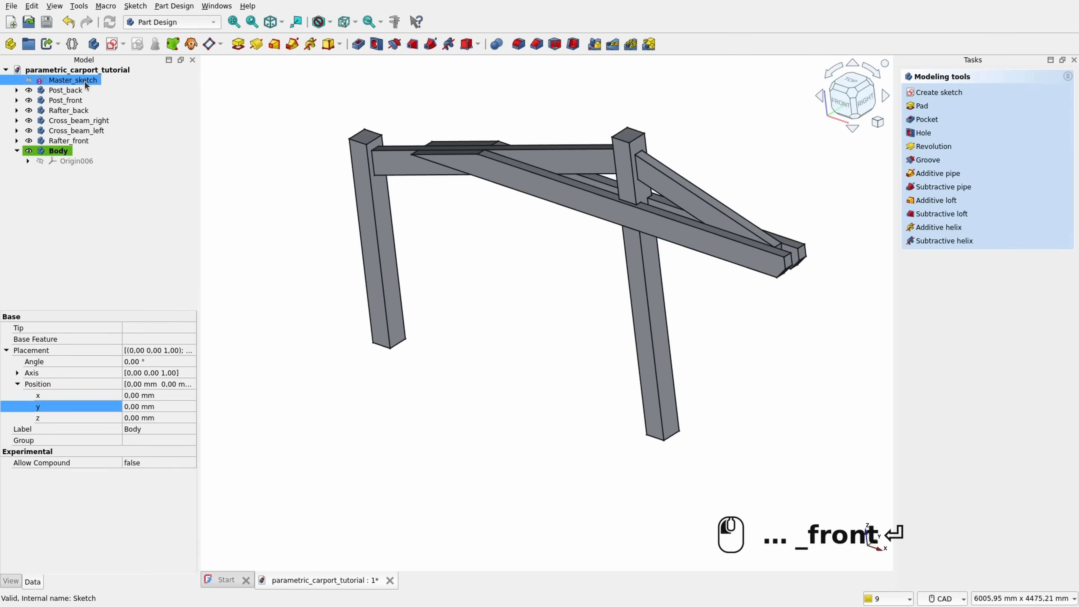
click(173, 44)
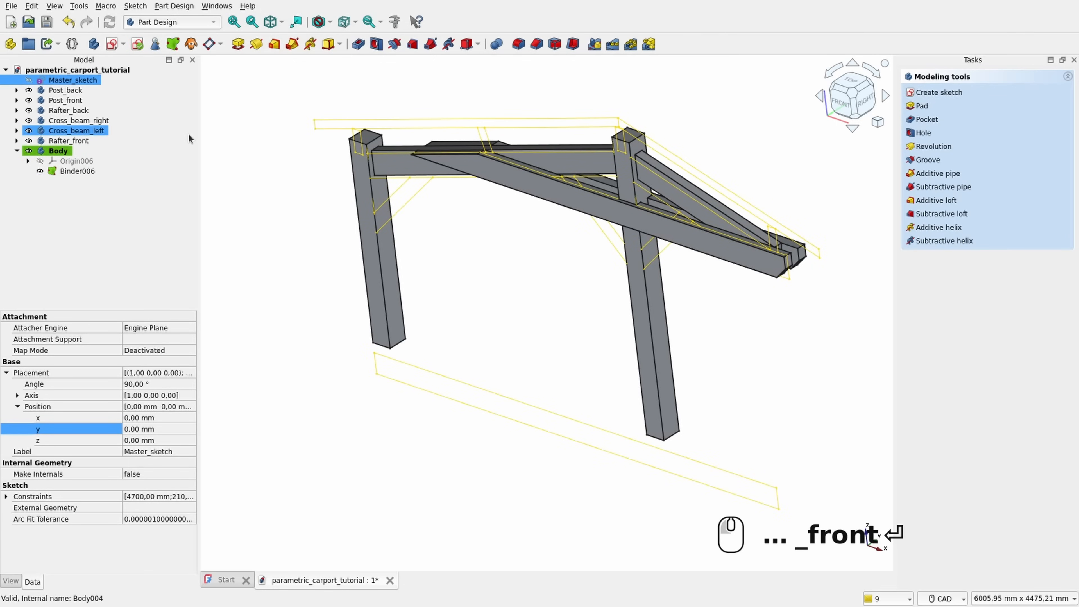
click(65, 90)
key(space)
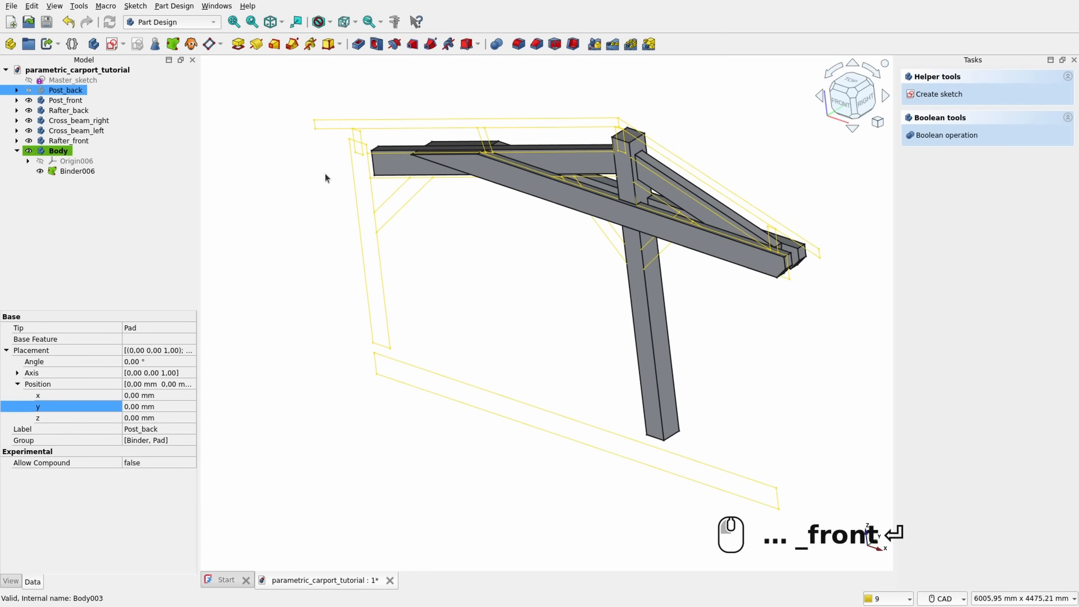
Step: Pad the outline of the diagonal brace between the back post and Rafter_back, using its four binder edges, by 90 mm
scroll(448, 206, up, 4)
click(436, 188)
ctrl+click(456, 203)
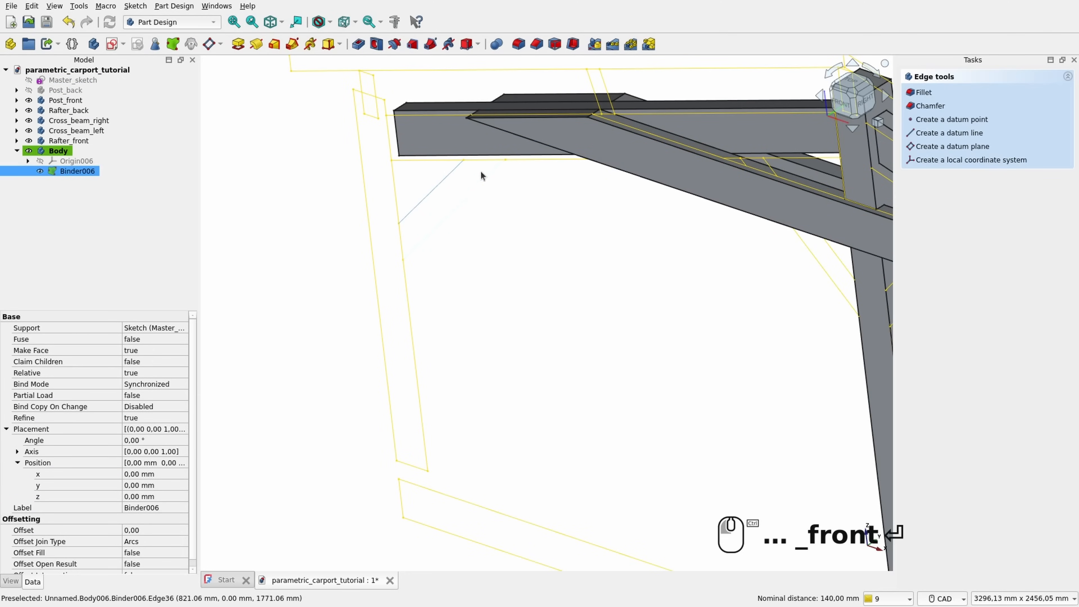
ctrl+click(465, 170)
ctrl+click(404, 235)
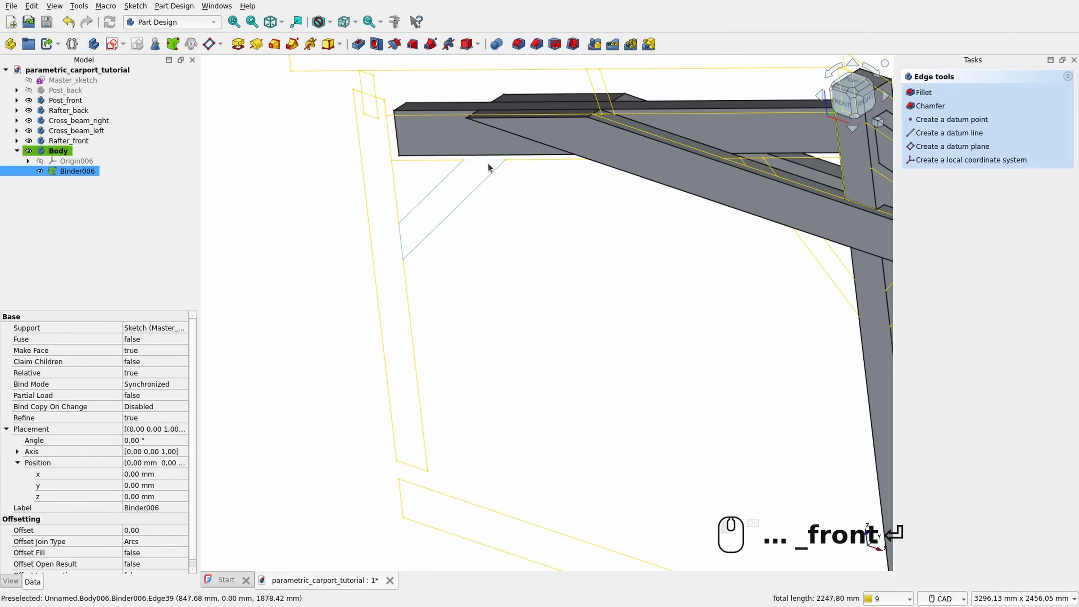
click(239, 44)
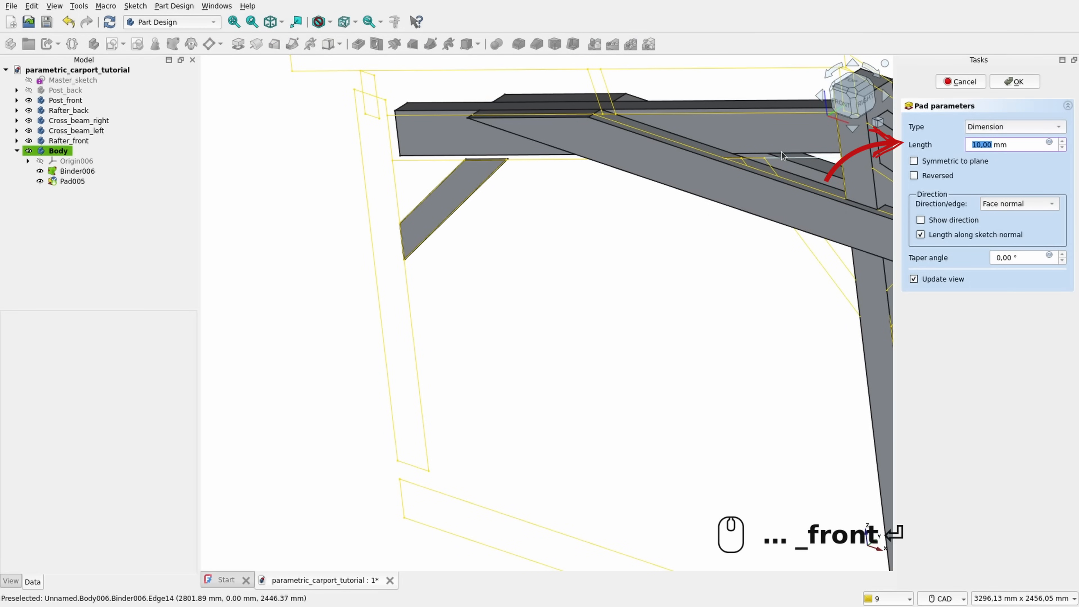
text(90)
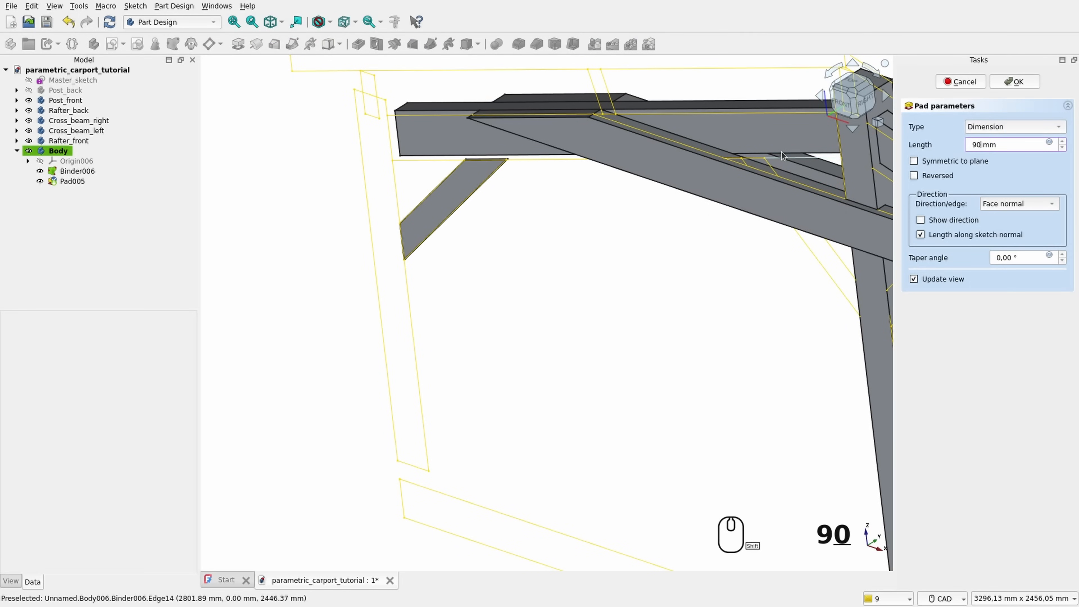
key(Return)
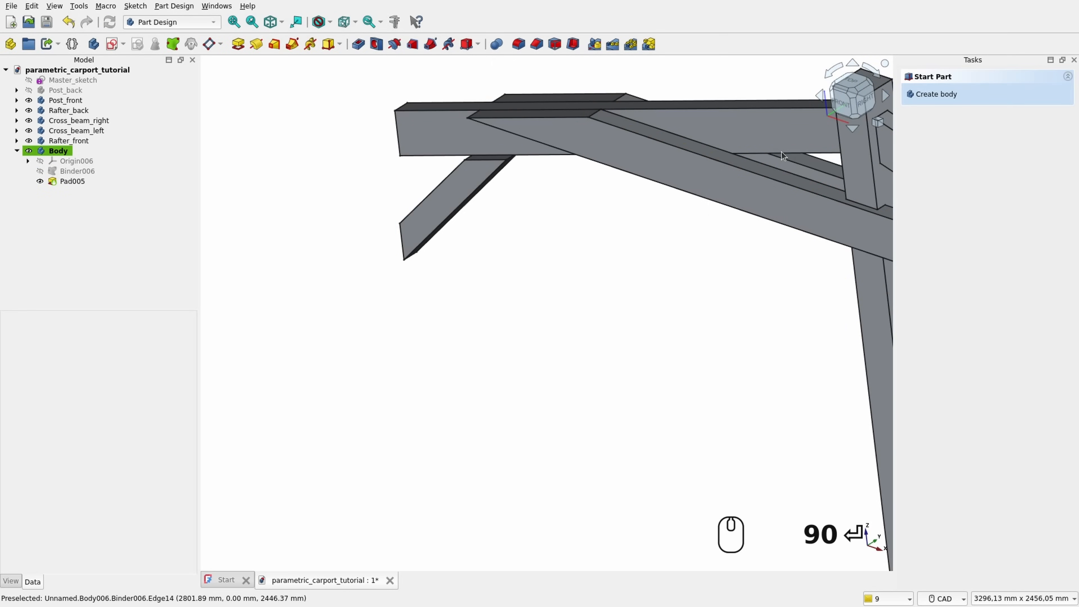
Step: Set the placement position y of the back brace's binder to 55 mm
click(72, 171)
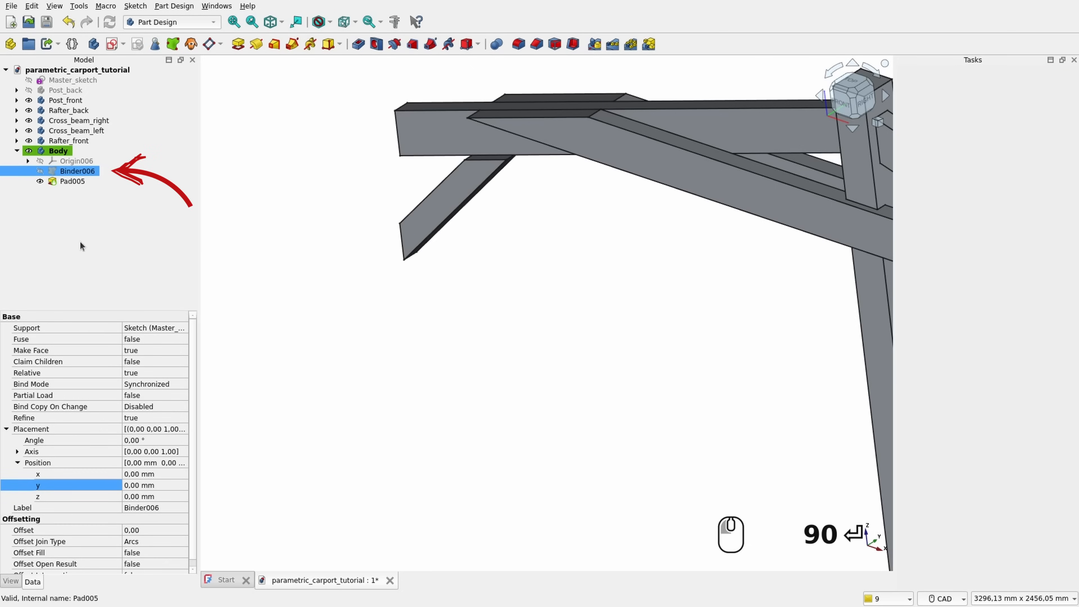
click(142, 487)
text(55)
key(Return)
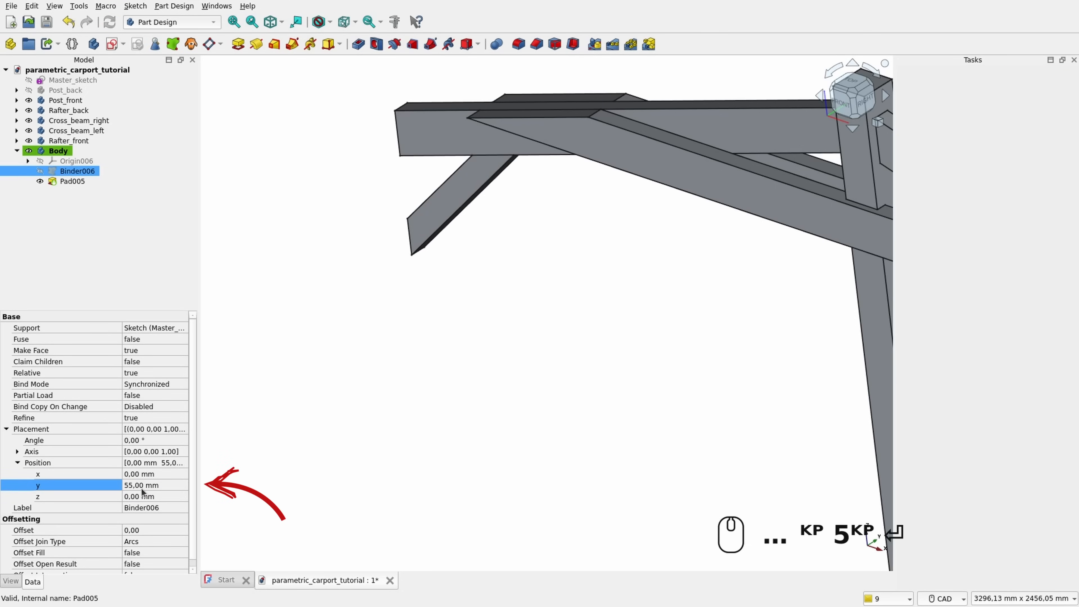
click(84, 206)
Step: Rename the new brace body as Brace_back
click(56, 152)
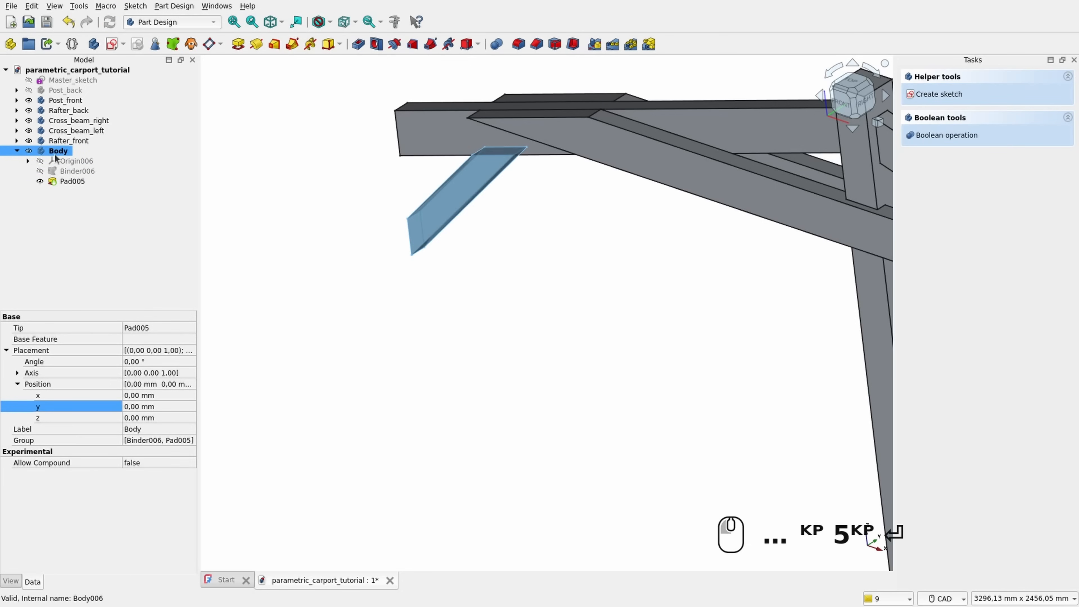
key(F2)
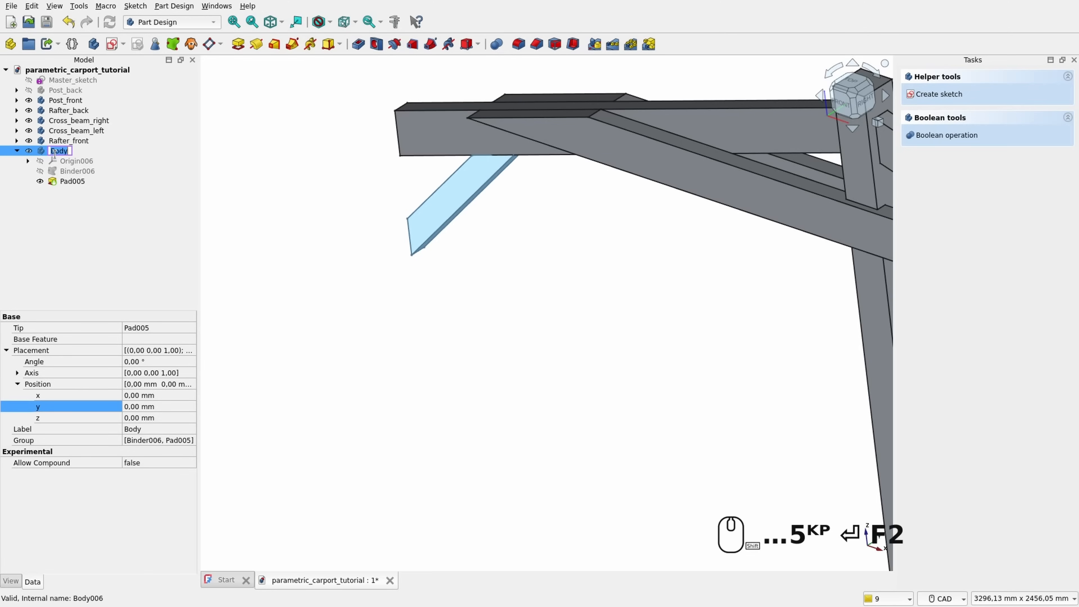
text(Brace_back)
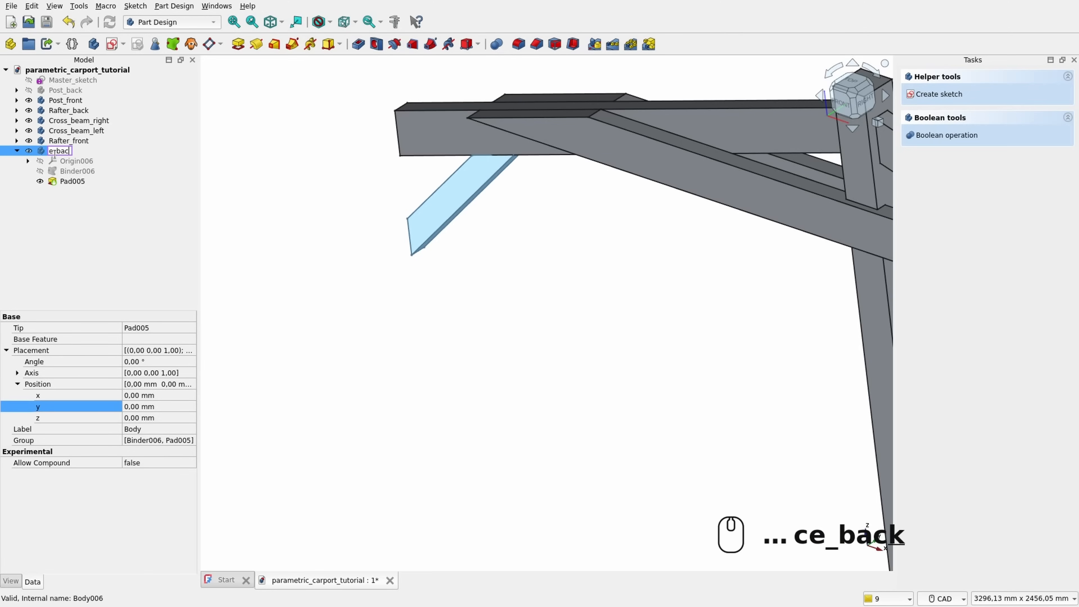
key(Return)
click(523, 296)
Step: Create another body and add a sub-object shape binder of Master_sketch to it
scroll(522, 296, down, 1)
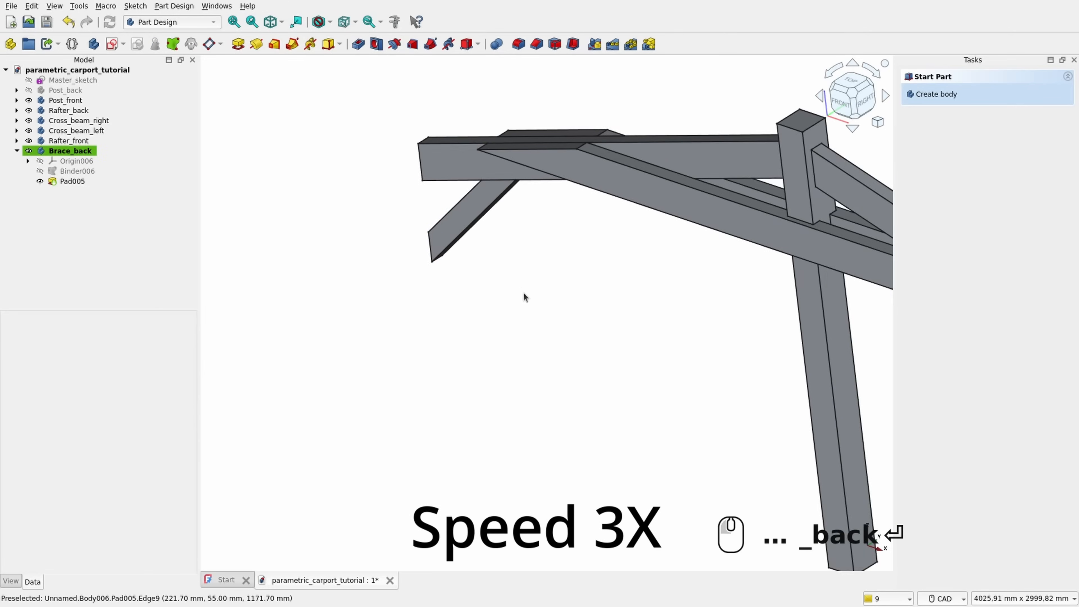
middle_drag(523, 297, 413, 263)
click(94, 44)
click(173, 44)
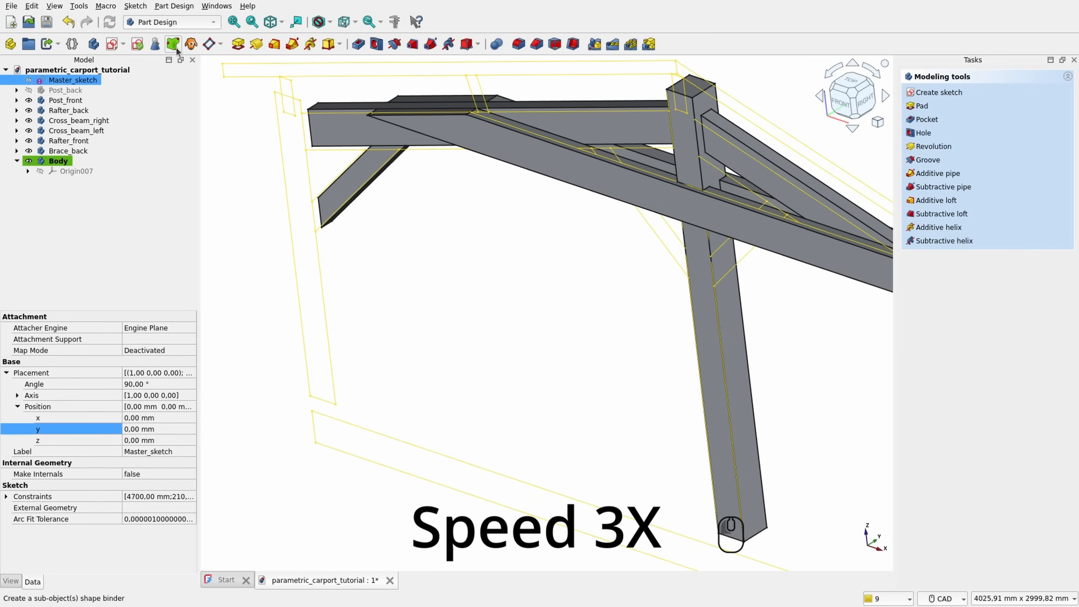
Step: Hide the Post_front, Cross_beam_left and Cross_beam_right bodies to expose the front brace lines
click(28, 100)
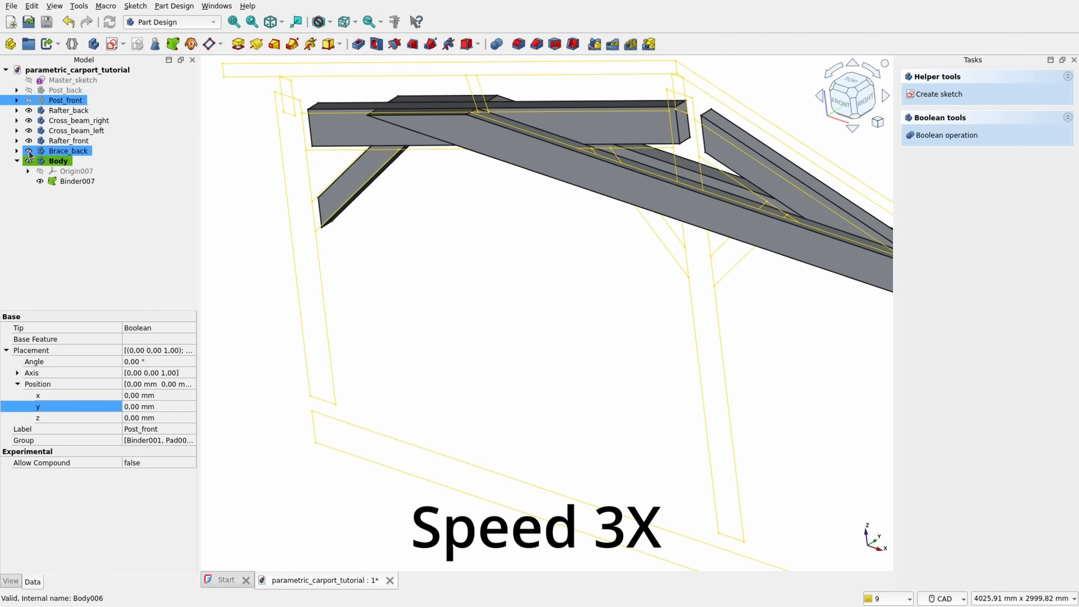
click(29, 130)
click(28, 121)
Step: Pad the middle brace outline of the shape binder by 90 mm
scroll(672, 167, up, 3)
click(545, 136)
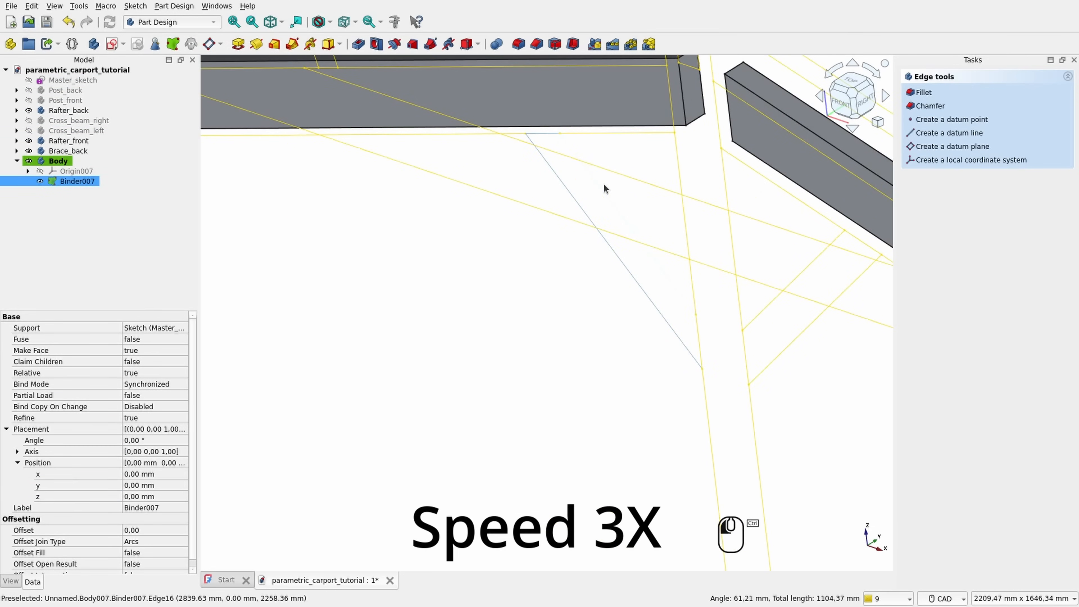
click(238, 43)
text(90)
key(Return)
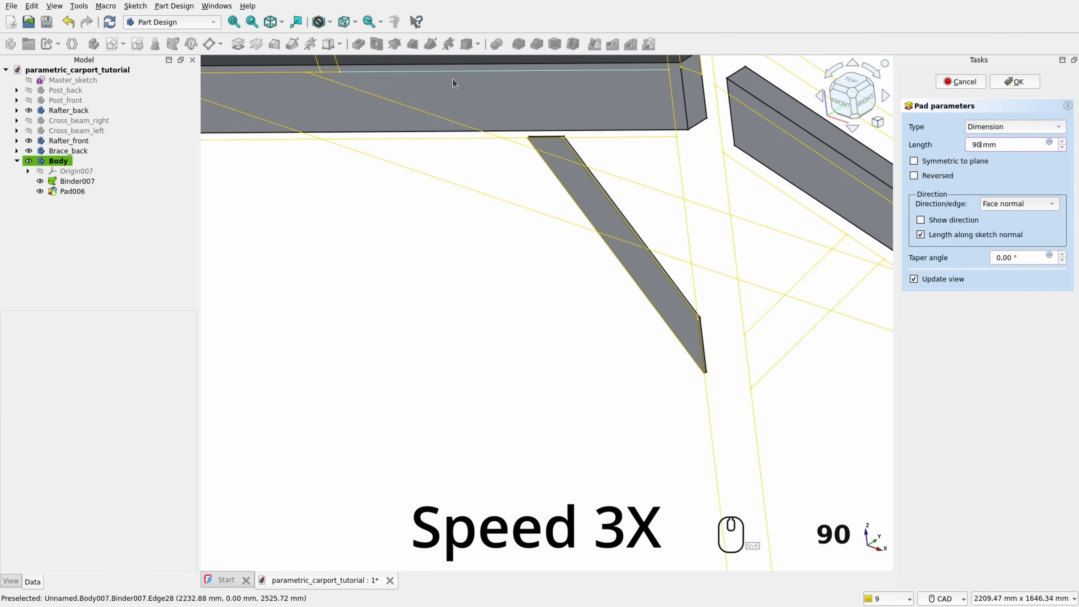
Step: Set the placement position y of the middle brace's binder to 55 mm
click(64, 181)
text(55)
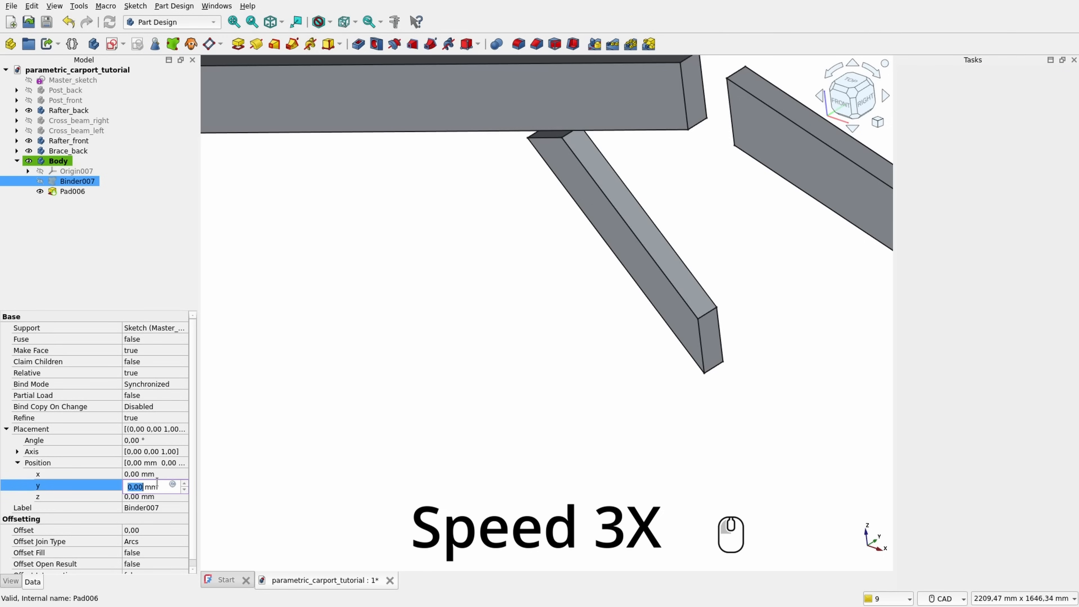
key(Return)
click(438, 381)
Step: Rename the middle brace's body as Brace_middle
click(59, 162)
key(F2)
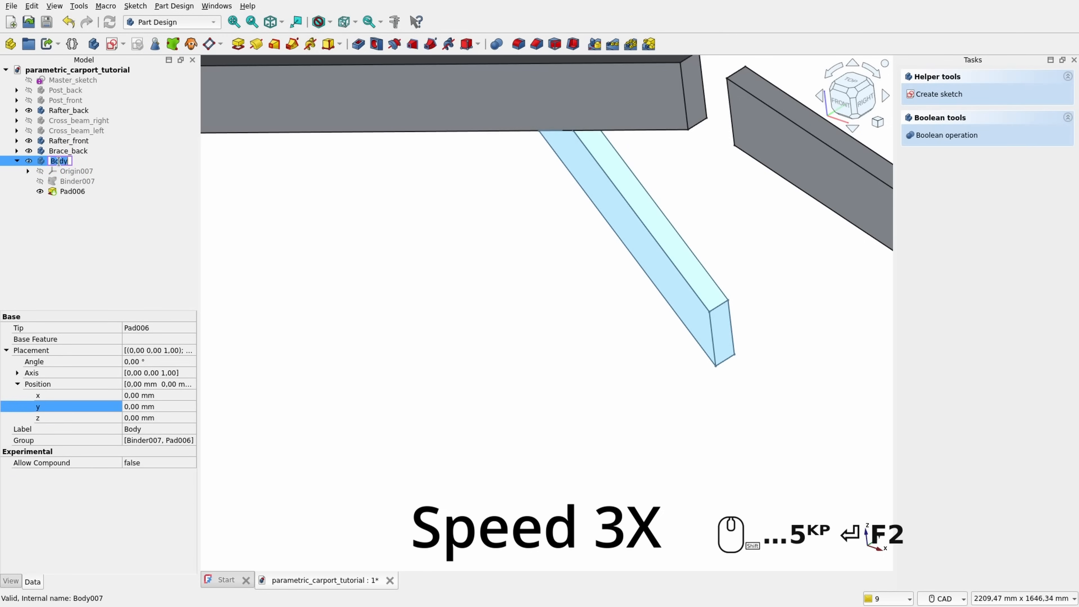
text(Brace_middle)
key(Return)
Step: Create a new body for the front brace and add a sub-object shape binder of Master_sketch to it
scroll(434, 271, down, 5)
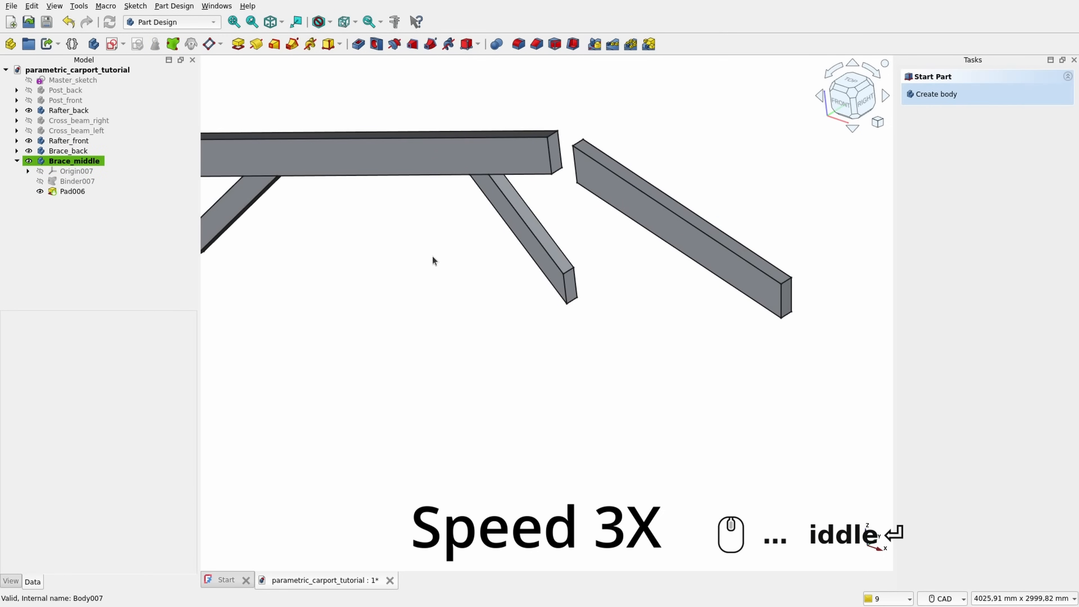
click(93, 44)
click(648, 333)
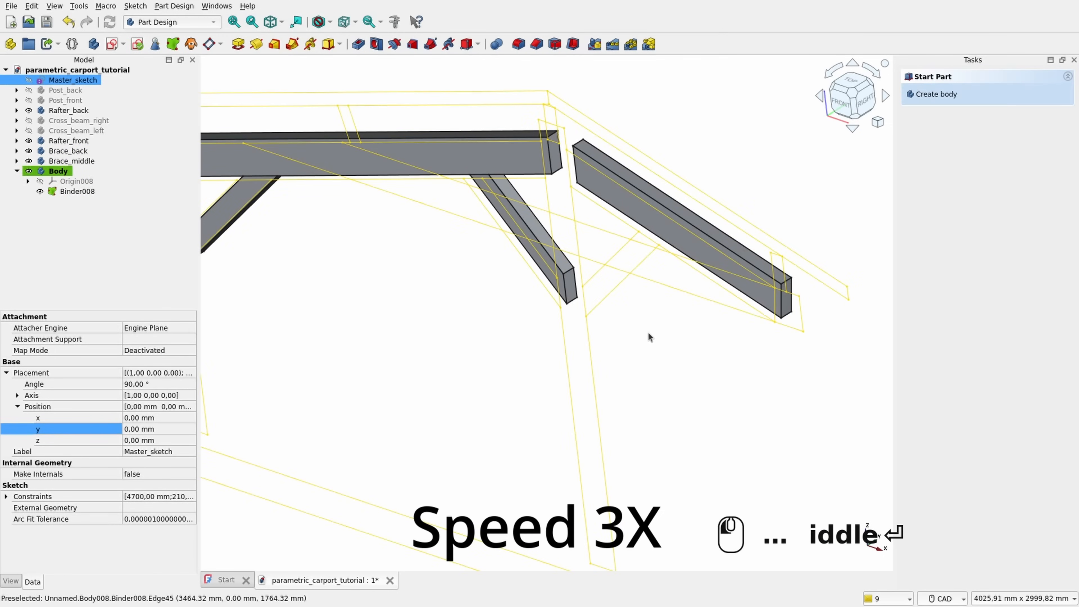
Step: Pad the outline of the brace between the front post and the front rafter by 90 mm
scroll(632, 318, up, 2)
click(598, 288)
ctrl+click(656, 198)
ctrl+click(612, 214)
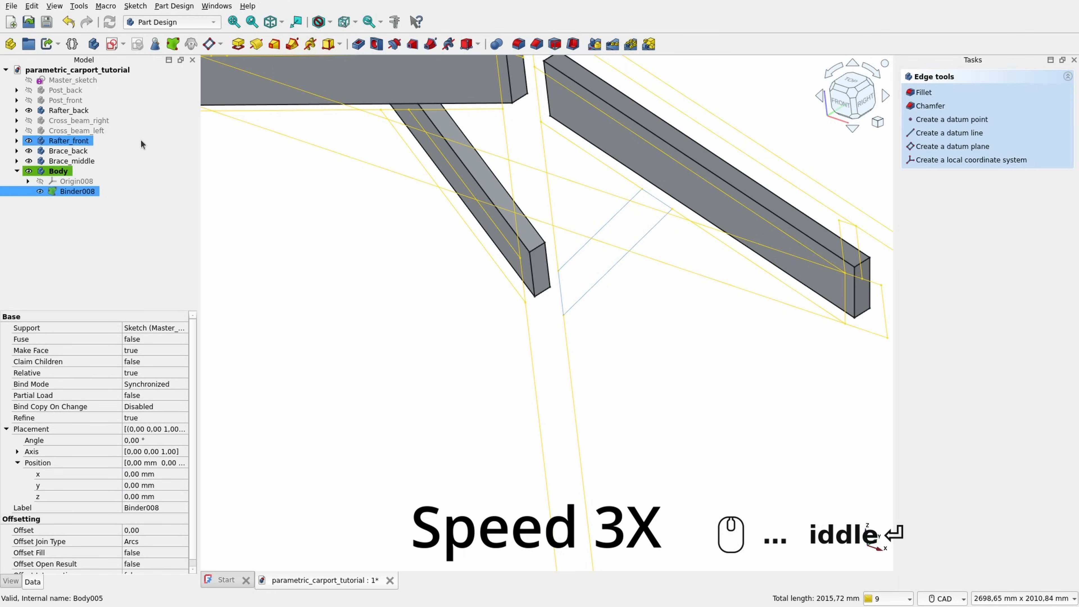
click(236, 45)
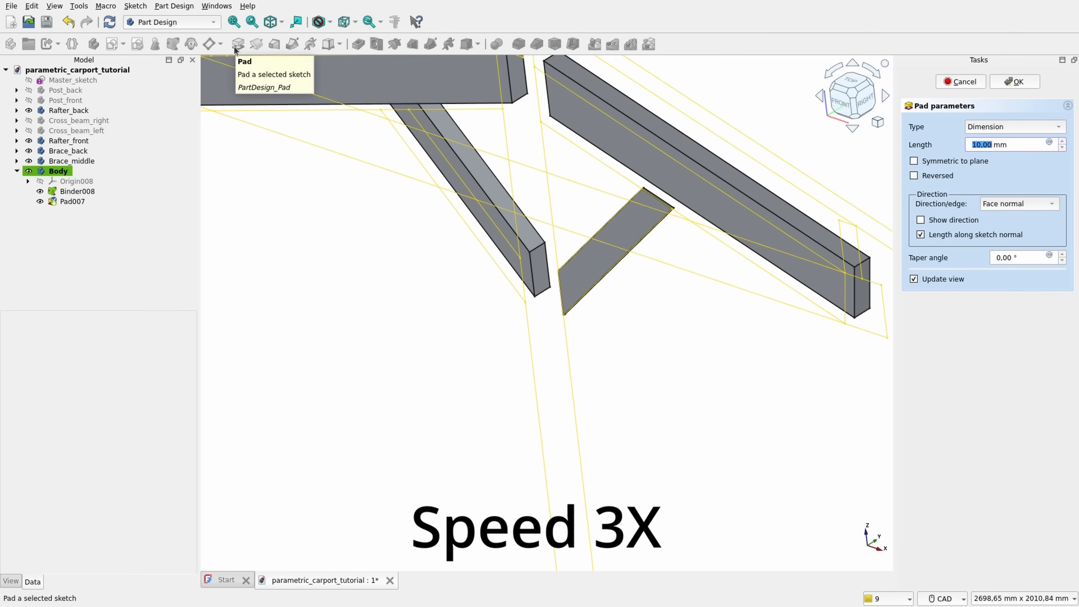
text(90)
key(Return)
Step: Set the placement position y of the front brace's binder to 55 mm and save the document
click(77, 192)
click(149, 488)
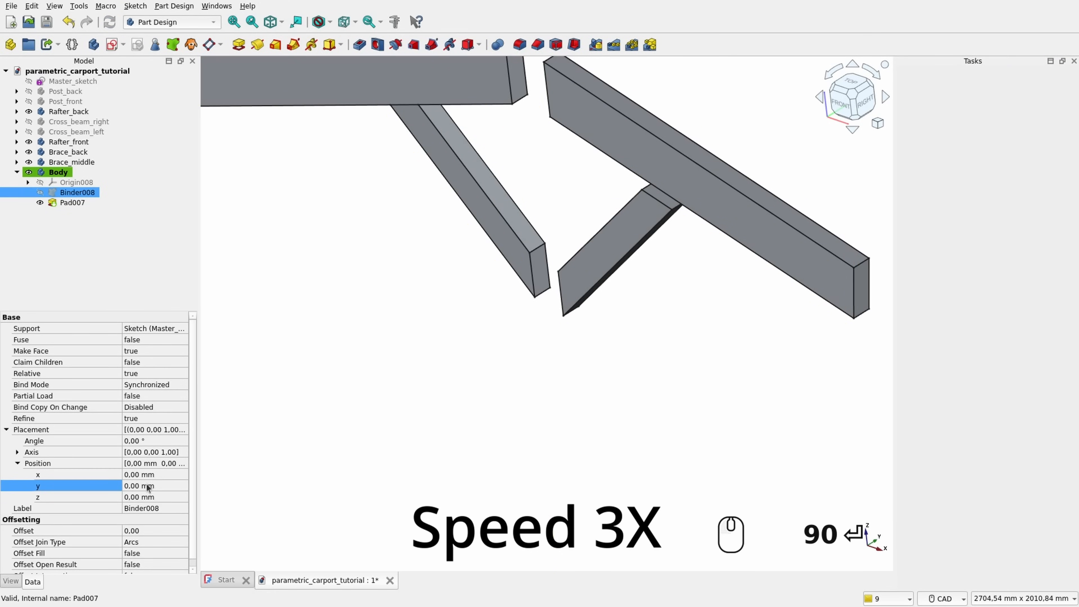
text(55)
key(Return)
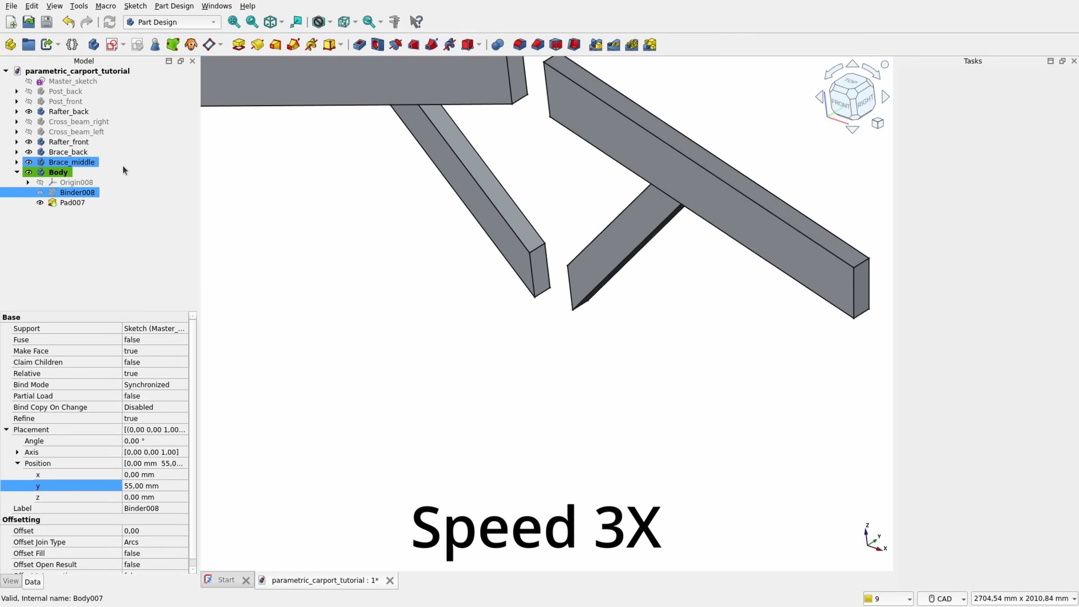
key(ctrl+s)
Step: Show the Cross_beam_left, Cross_beam_right, Post_front and Post_back bodies and the Master_sketch again
click(28, 131)
click(28, 121)
click(28, 101)
click(28, 91)
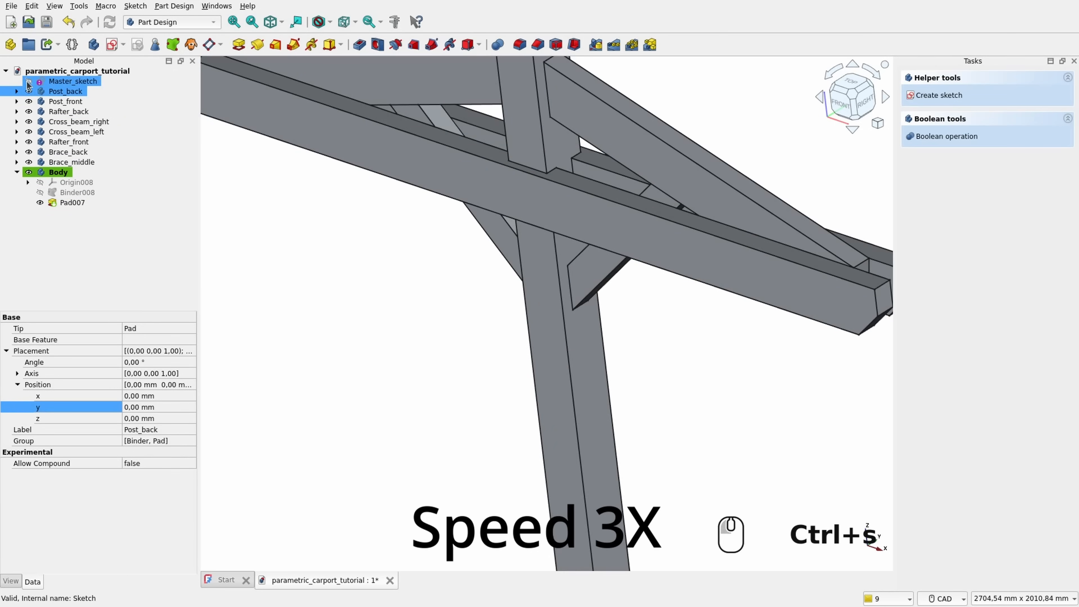
click(28, 81)
Step: Rename the front brace's body as Brace_front and hide Master_sketch
click(17, 172)
click(62, 172)
key(F2)
text(Brace_front)
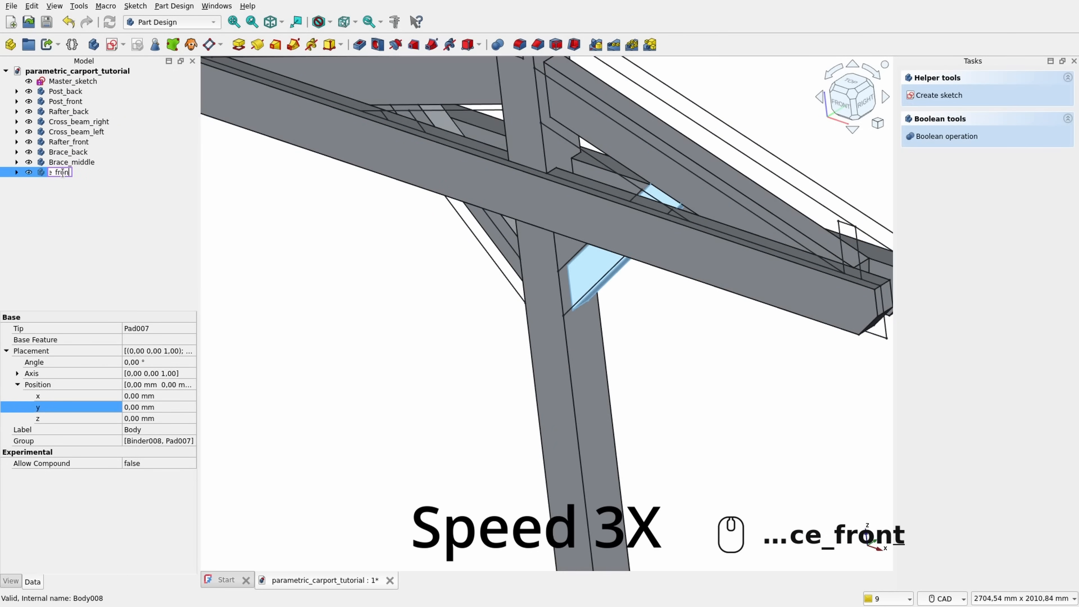
key(Return)
click(28, 81)
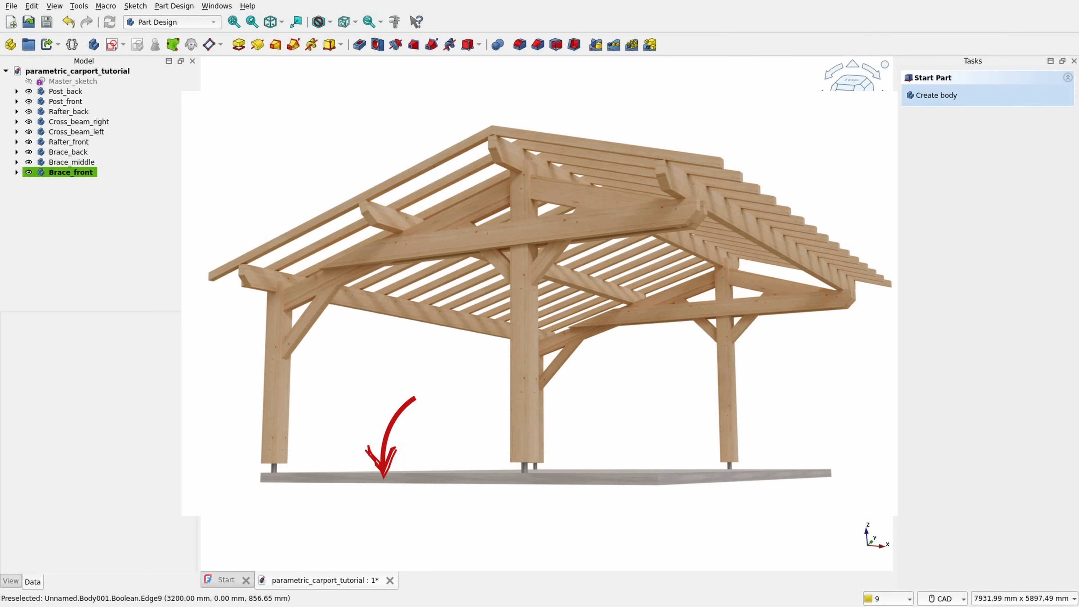
Step: Create a body for the floor slab, add a sub-object shape binder of Master_sketch and collapse the body in the tree
click(99, 46)
click(92, 82)
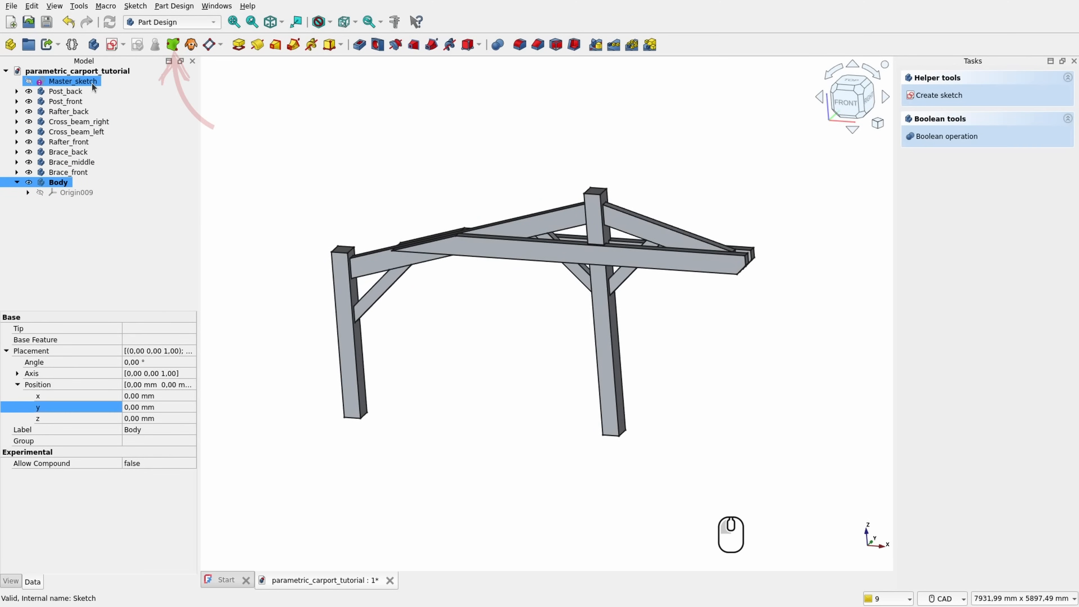
click(173, 44)
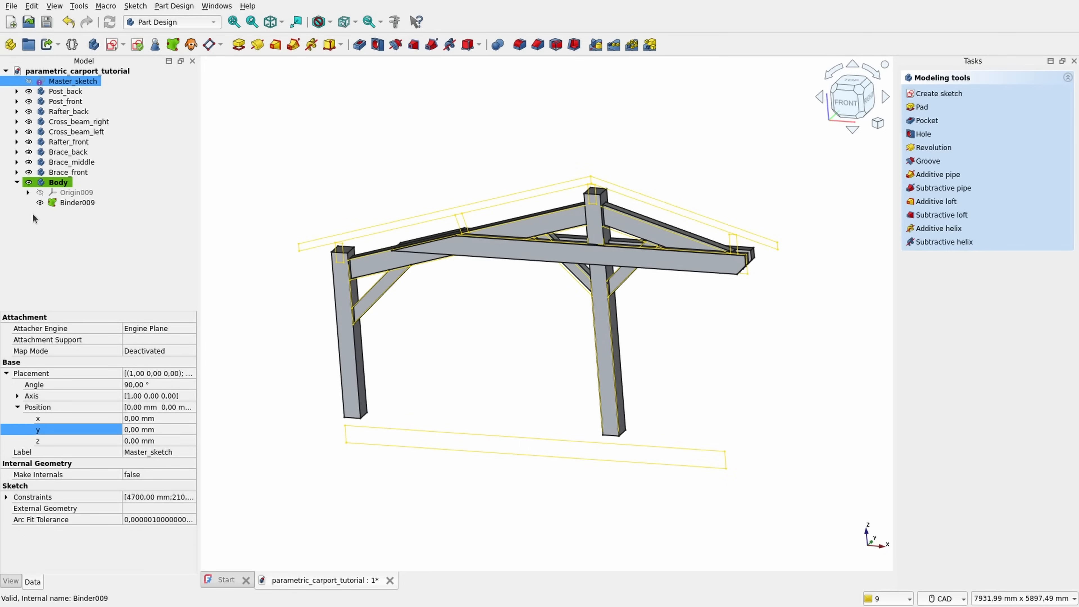
click(17, 183)
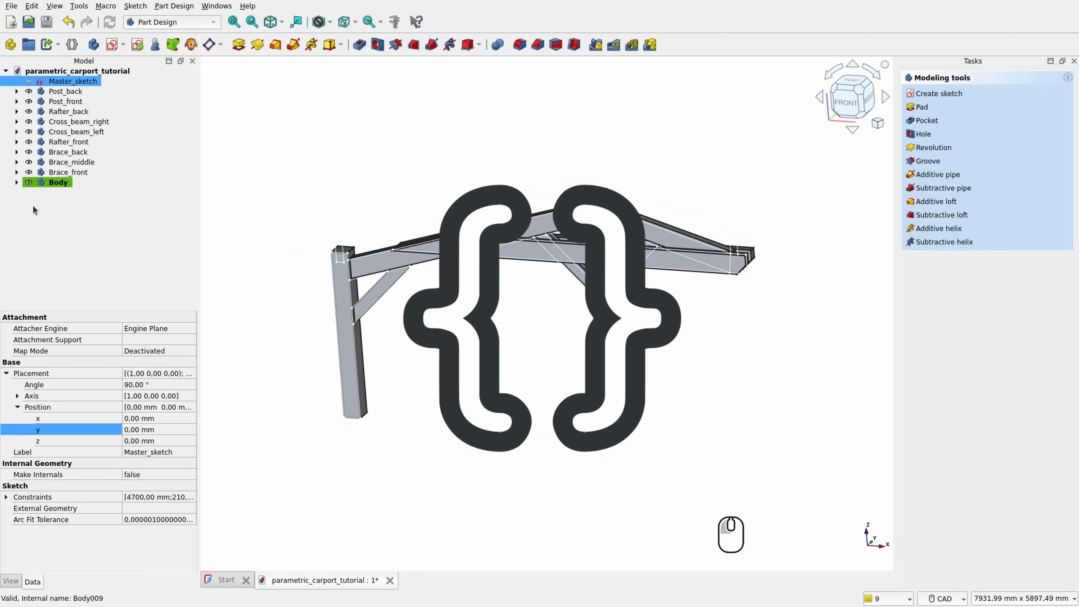
click(76, 227)
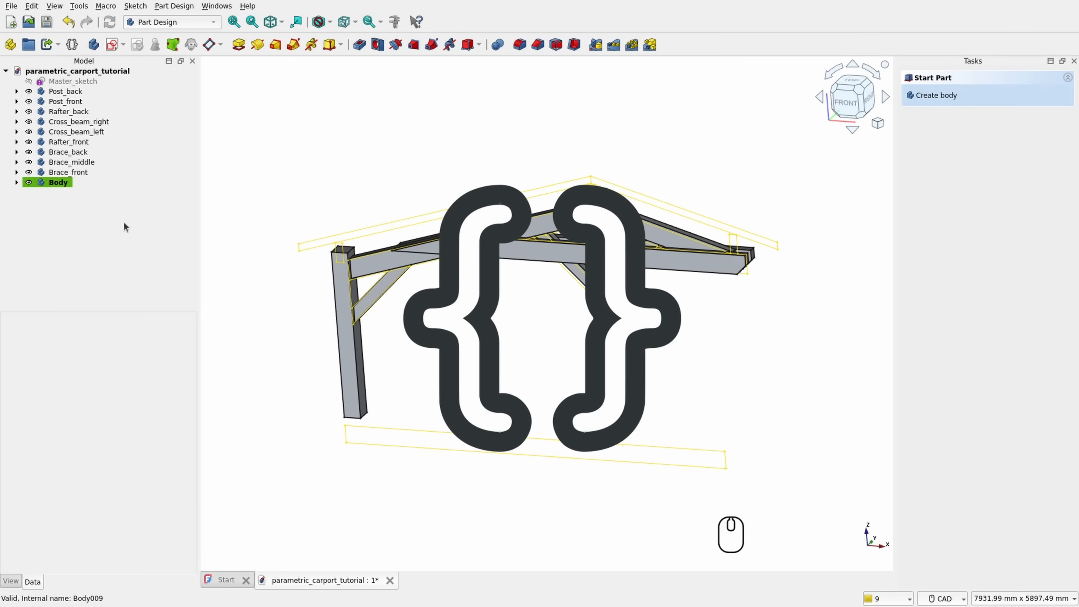
Step: Create a variable set with a property named Length of type App::PropertyLength in the Base group
click(71, 45)
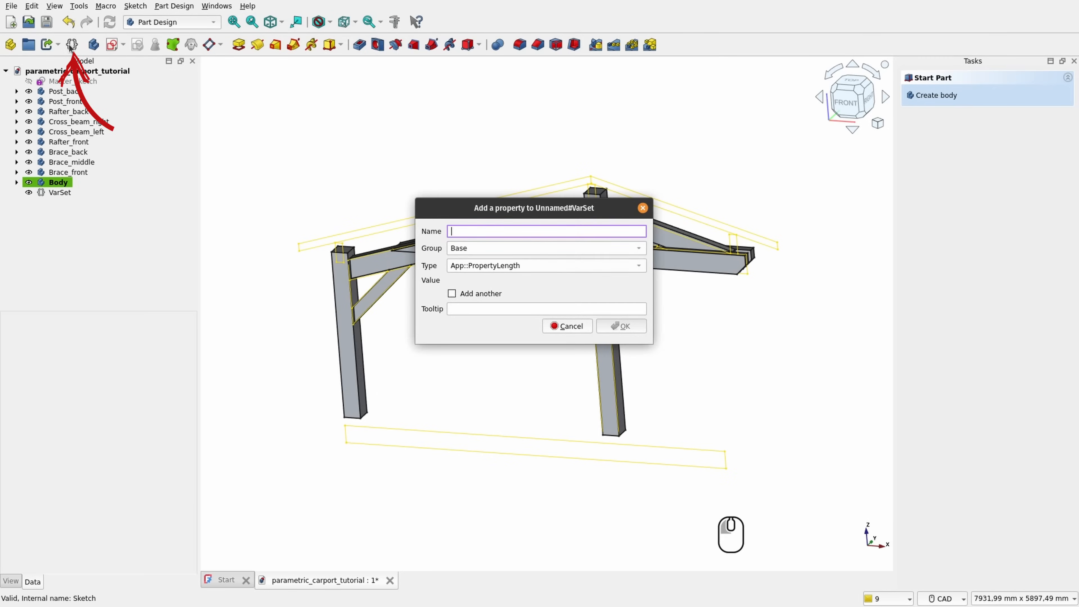
click(471, 229)
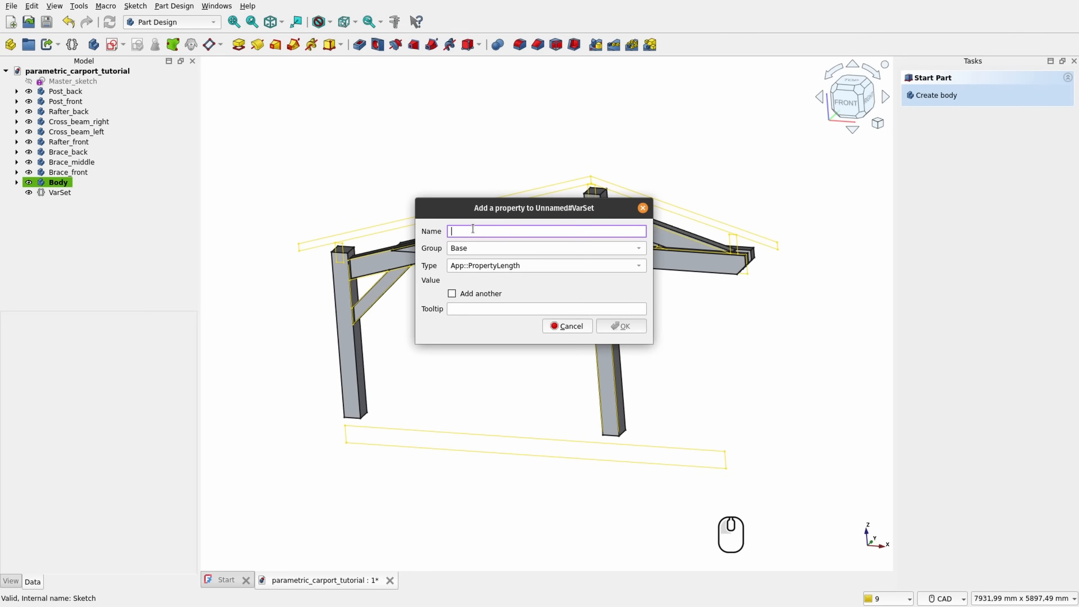
text(Length)
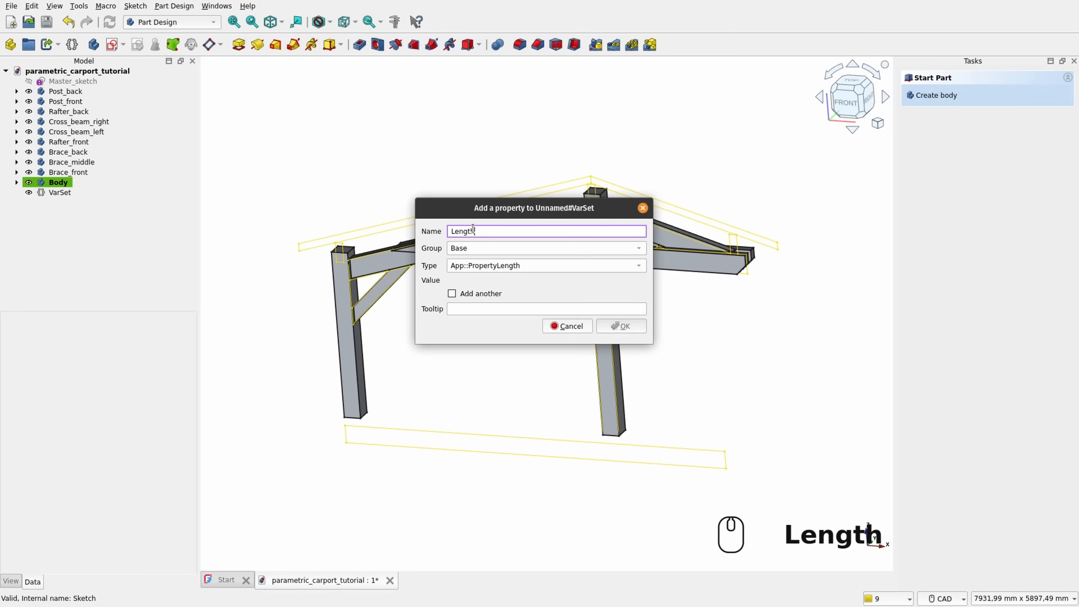
key(Return)
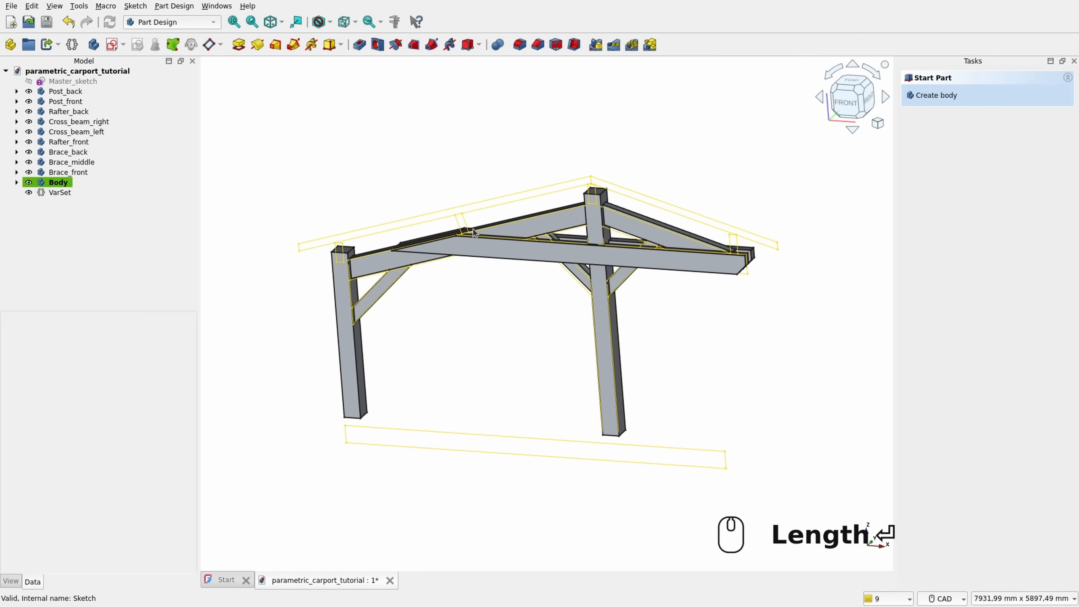
Step: Set the variable set's Length property to 6000 mm
click(60, 193)
click(109, 339)
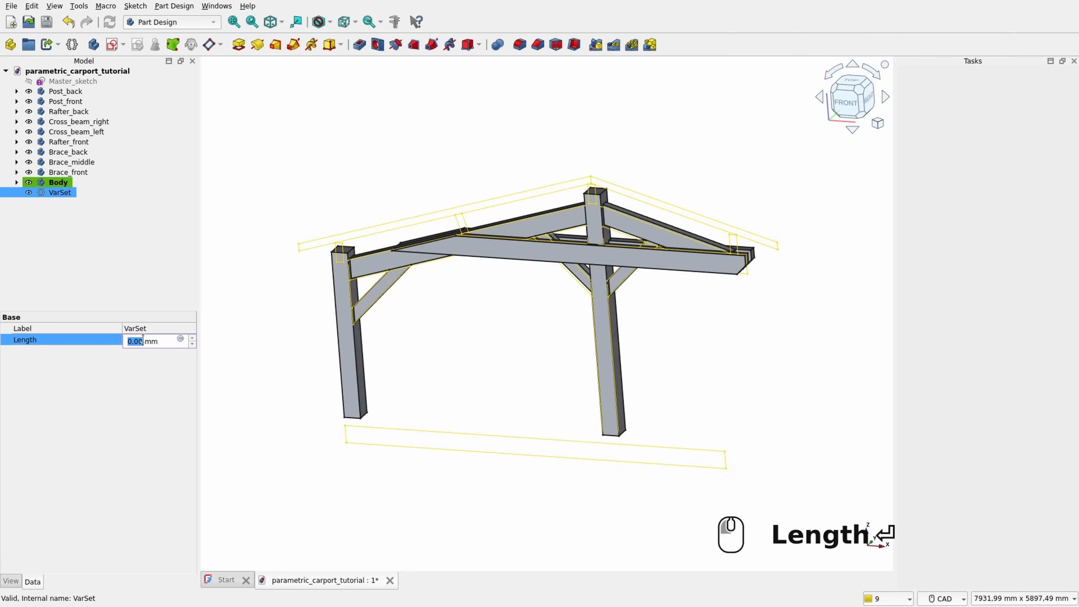
text(6000)
key(Return)
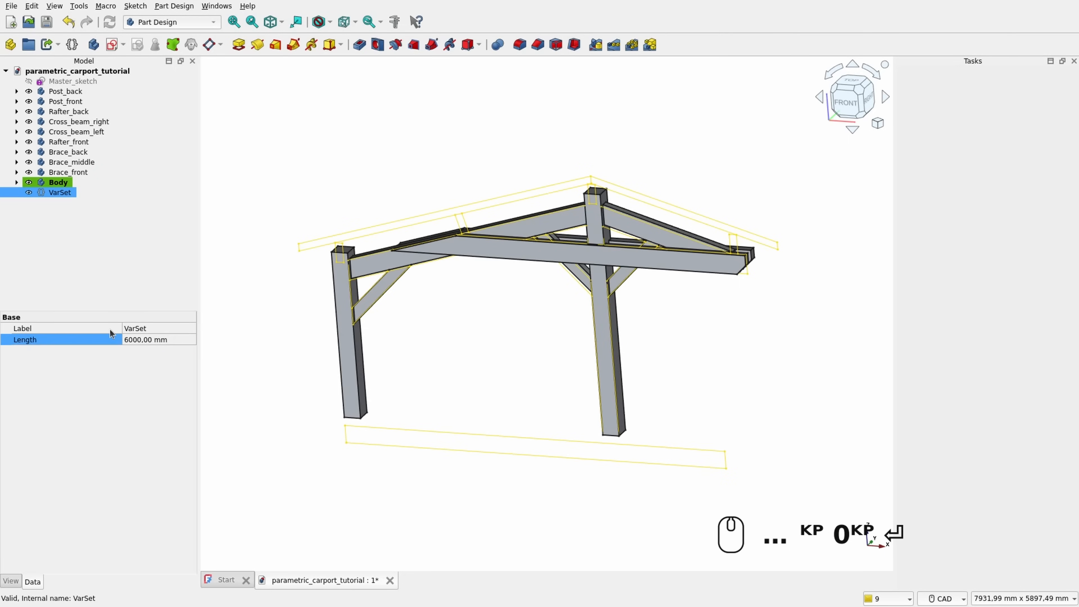
Step: Move VarSet directly below Master_sketch in the model tree
click(63, 211)
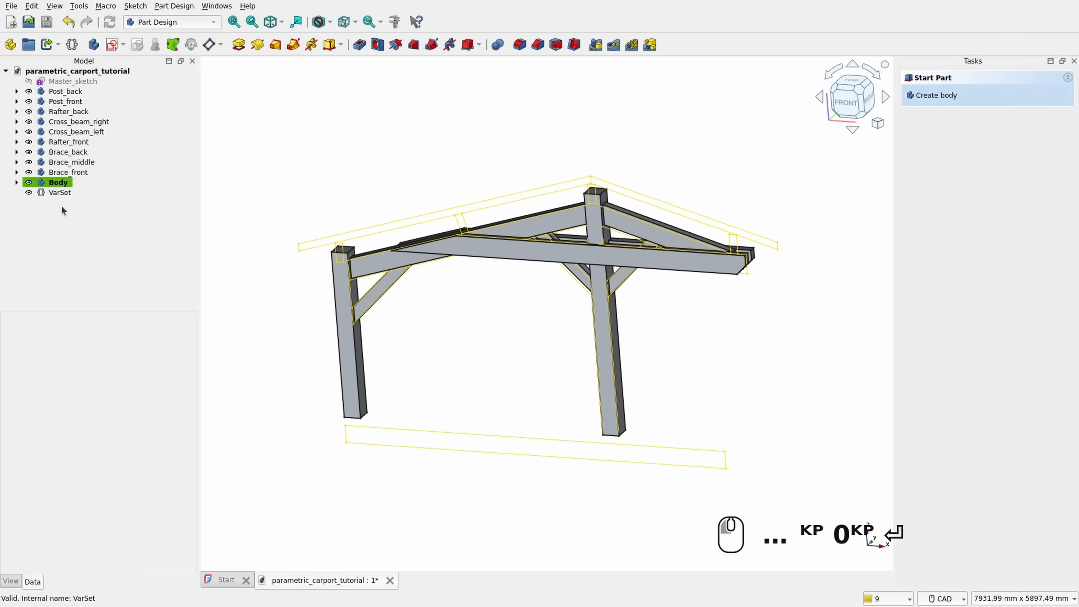
drag(62, 193, 158, 86)
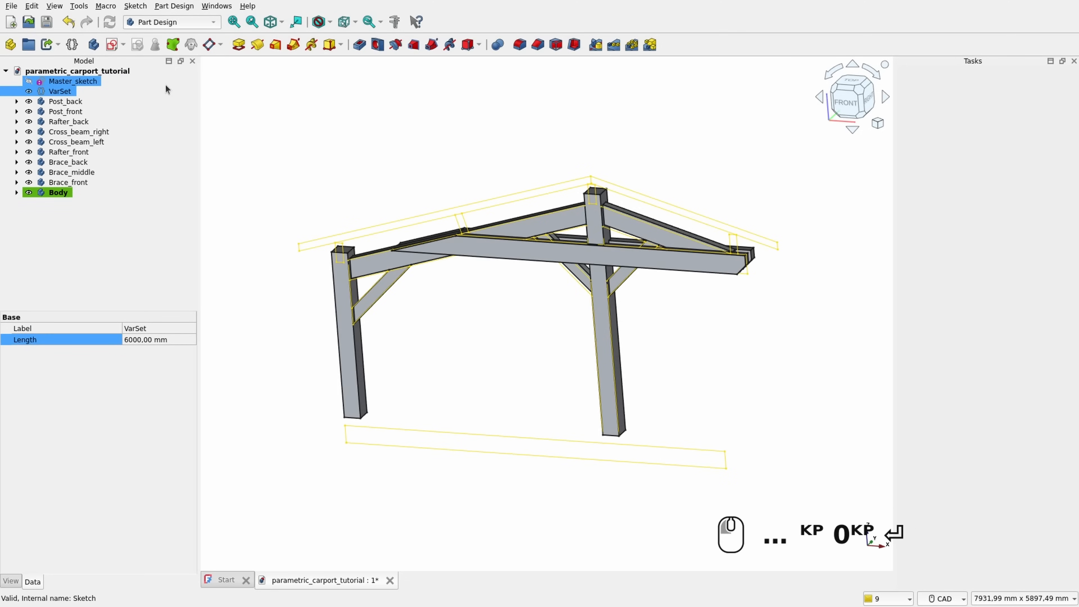
click(62, 213)
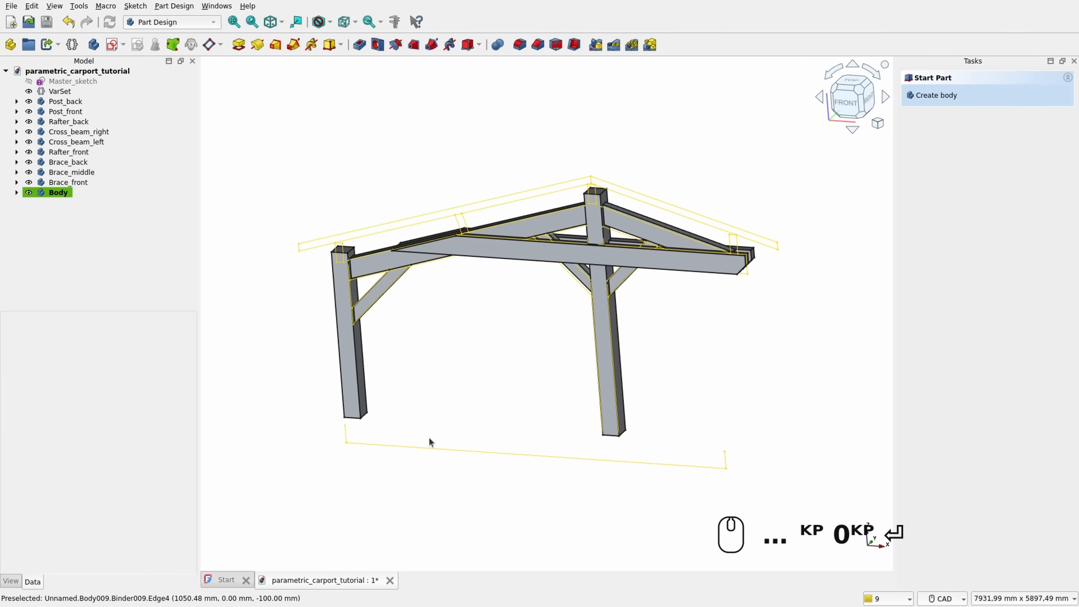
Step: Pad the slab outline below the posts, linking the pad length to the expression <<VarSet>>.Length
ctrl+click(407, 446)
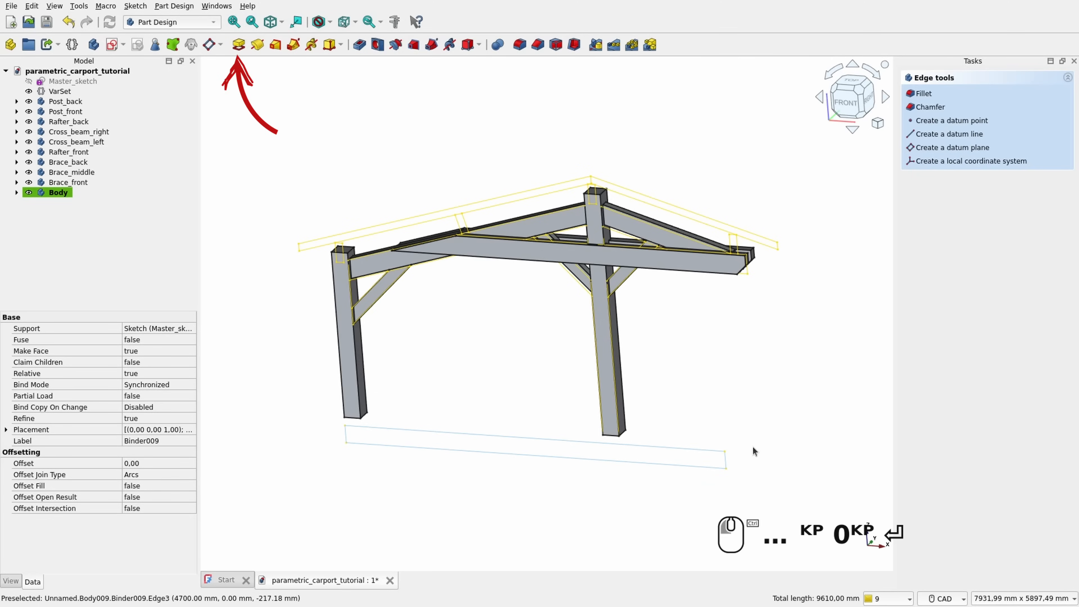
click(239, 45)
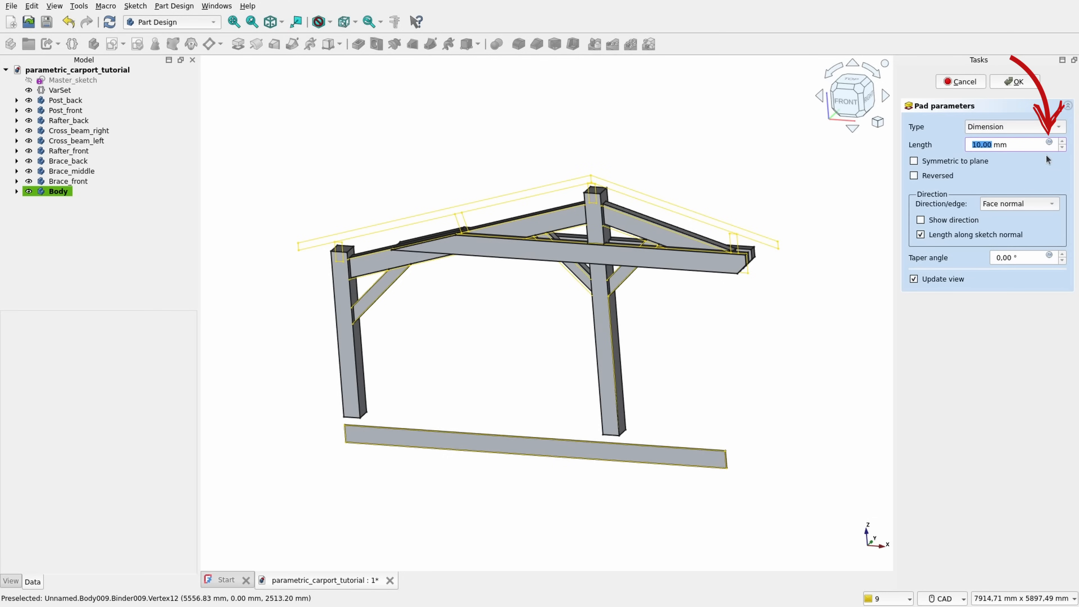
click(1048, 141)
drag(891, 104, 429, 104)
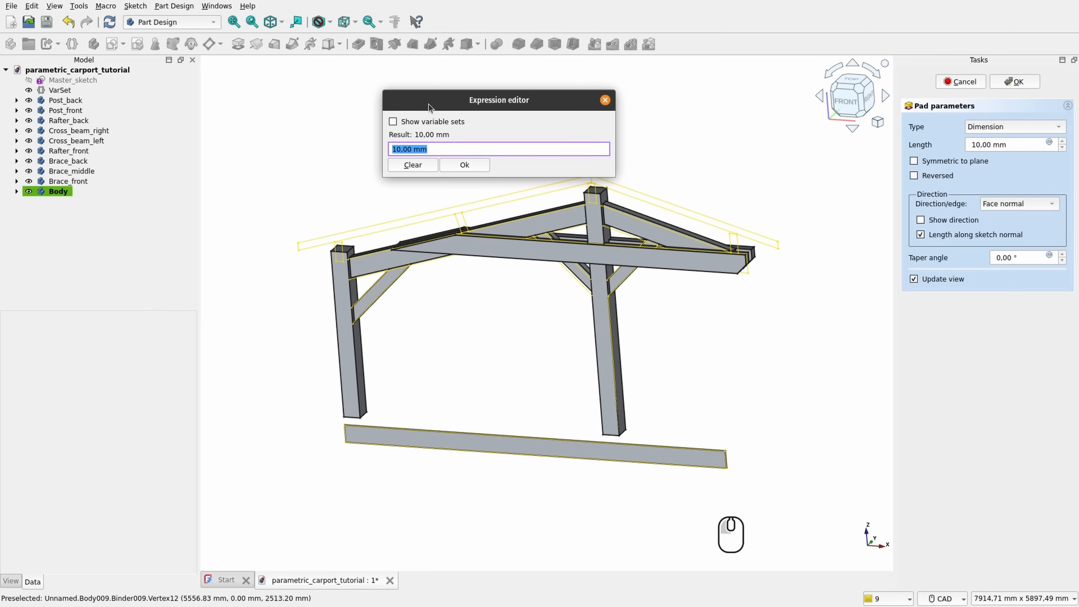
text(v)
key(Down)
key(Down)
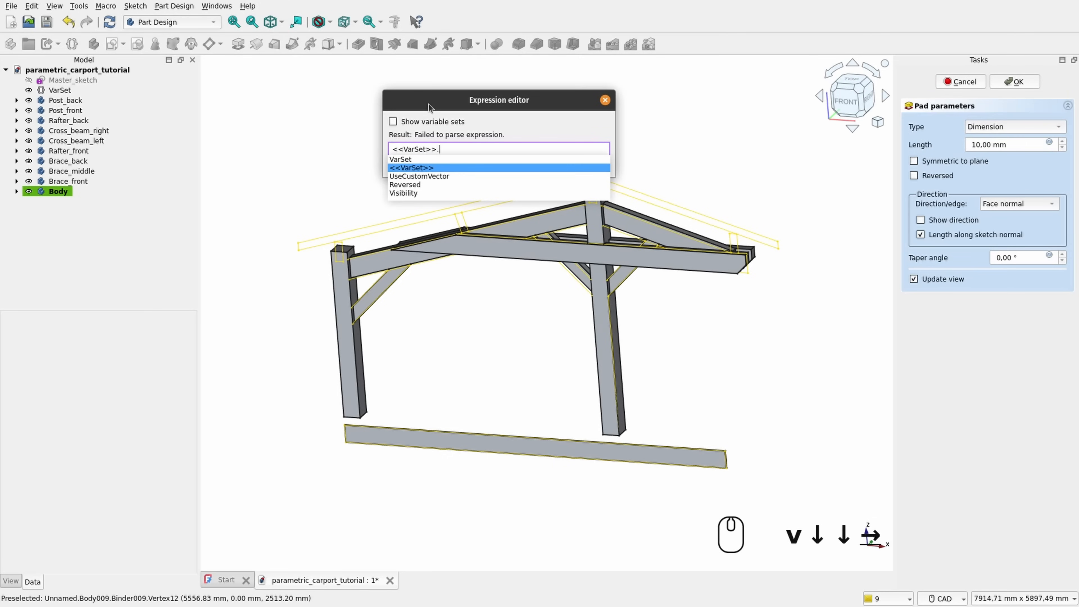
key(Right)
text(le)
key(Down)
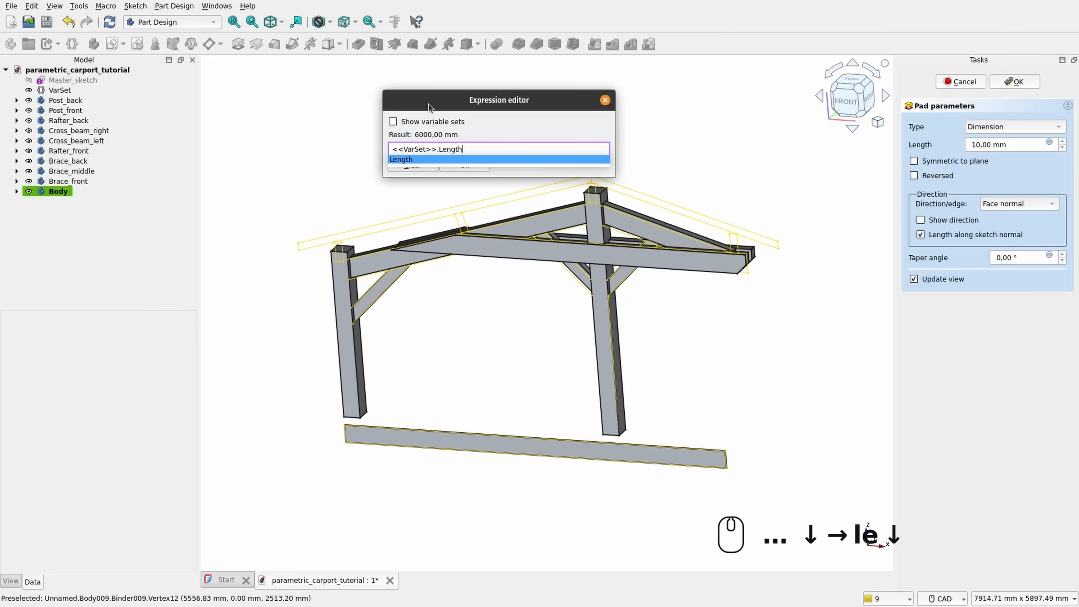
key(Return)
key(Return)
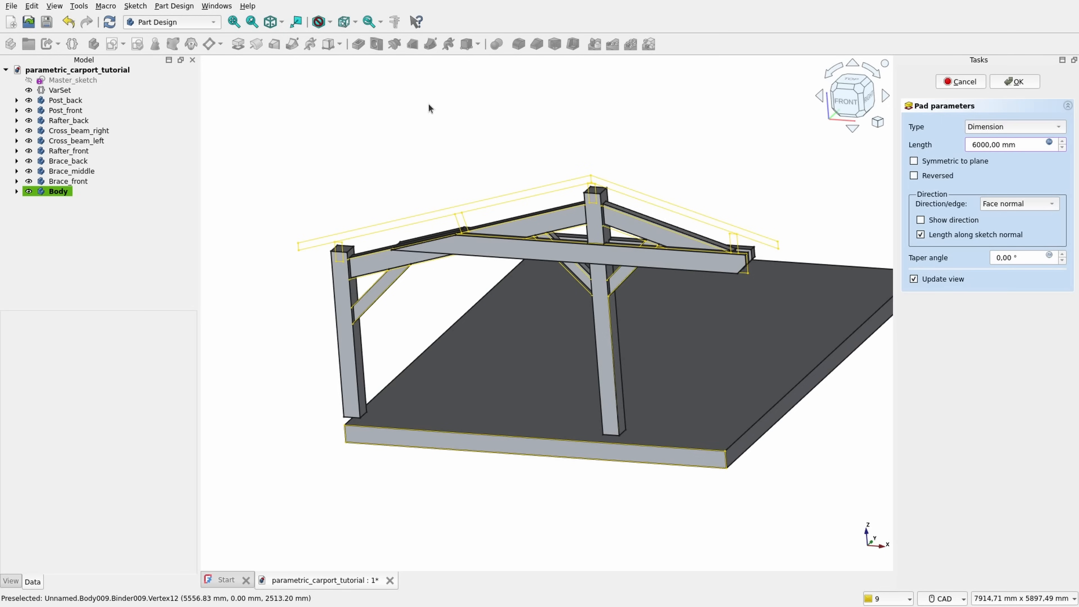
key(Return)
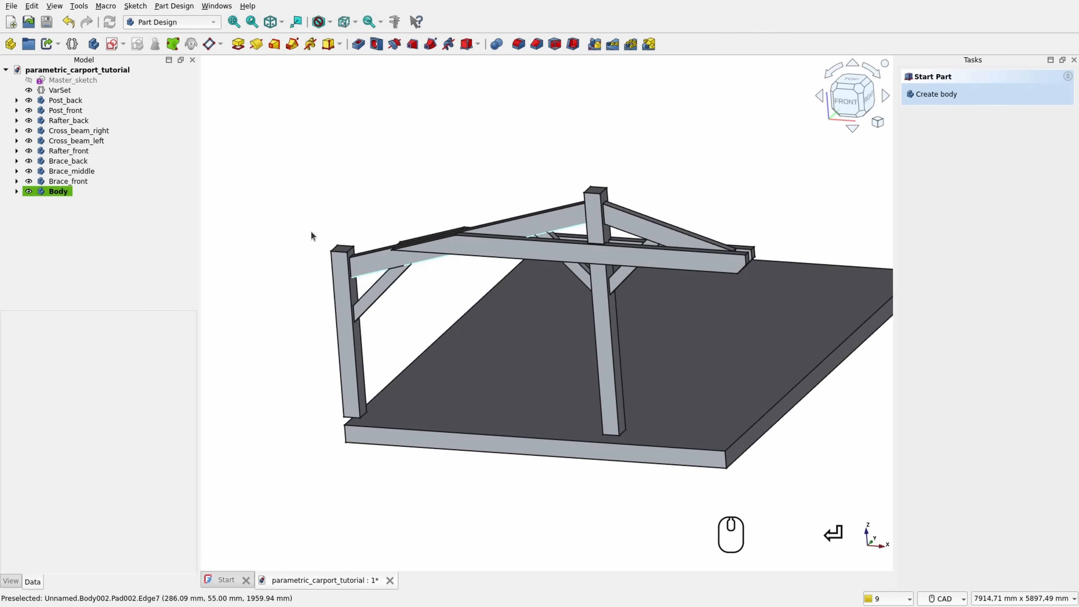
Step: Rename the new slab body as Slab and save the document
click(58, 192)
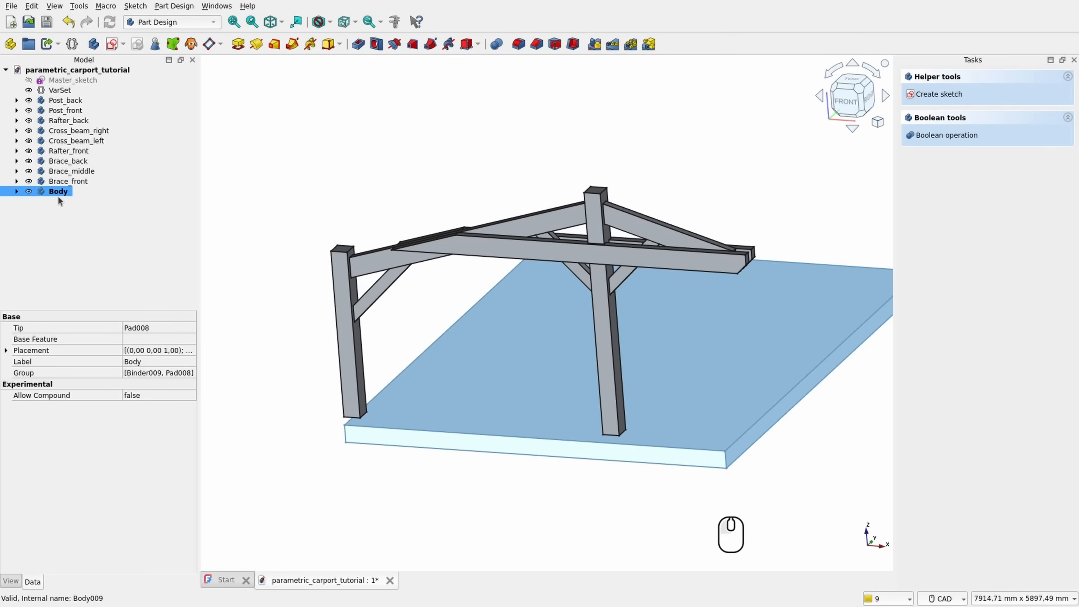
key(F2)
text(Slab)
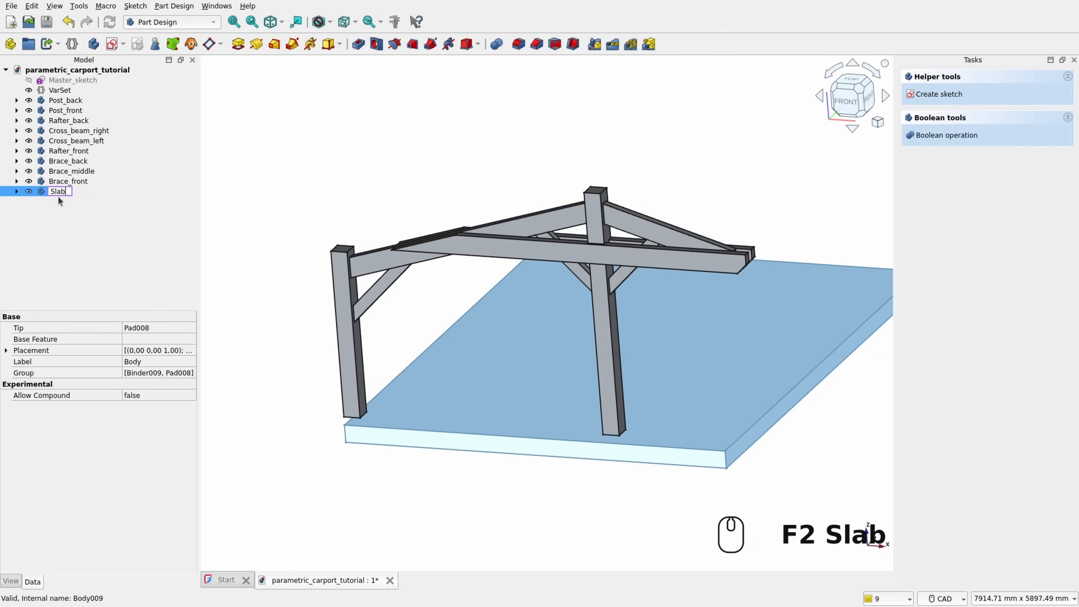
key(Return)
ctrl+click(104, 244)
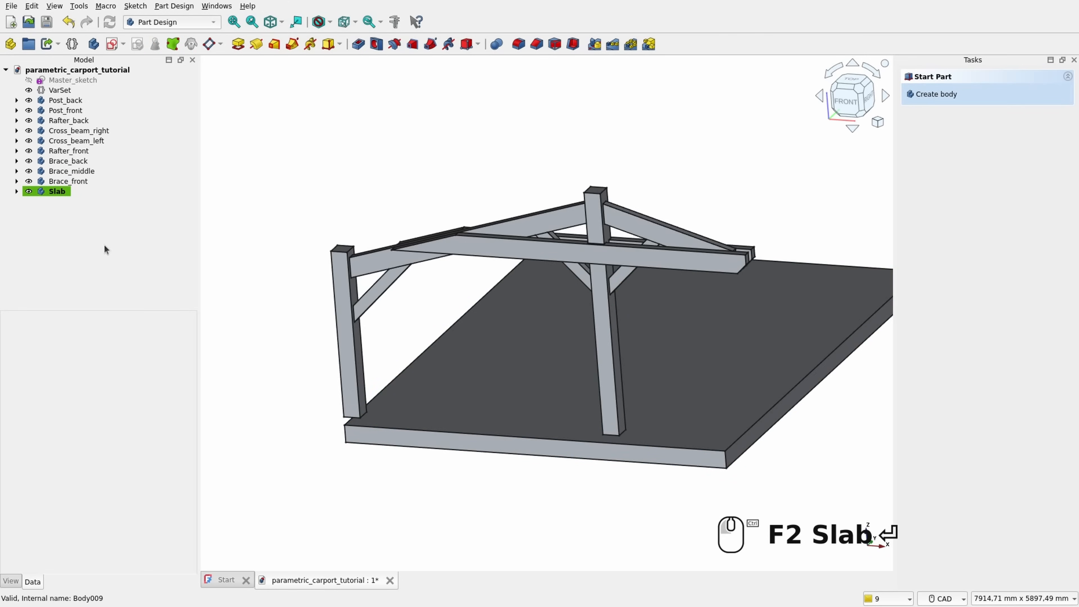
key(ctrl+s)
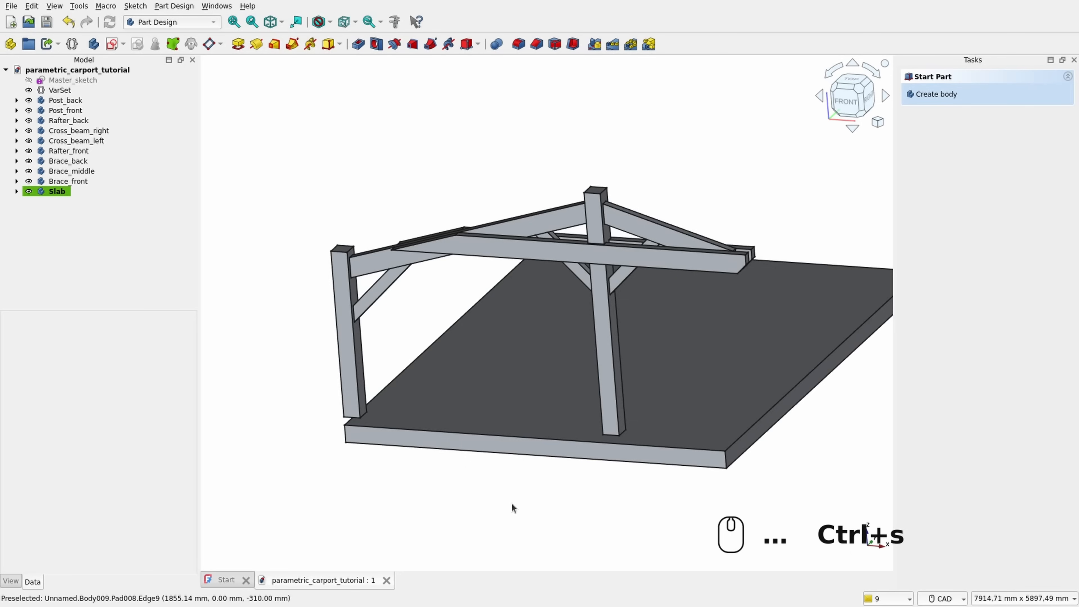
Step: Create a new body and add a sub-shape binder of the back post's bottom face to it
middle_drag(438, 476, 313, 276)
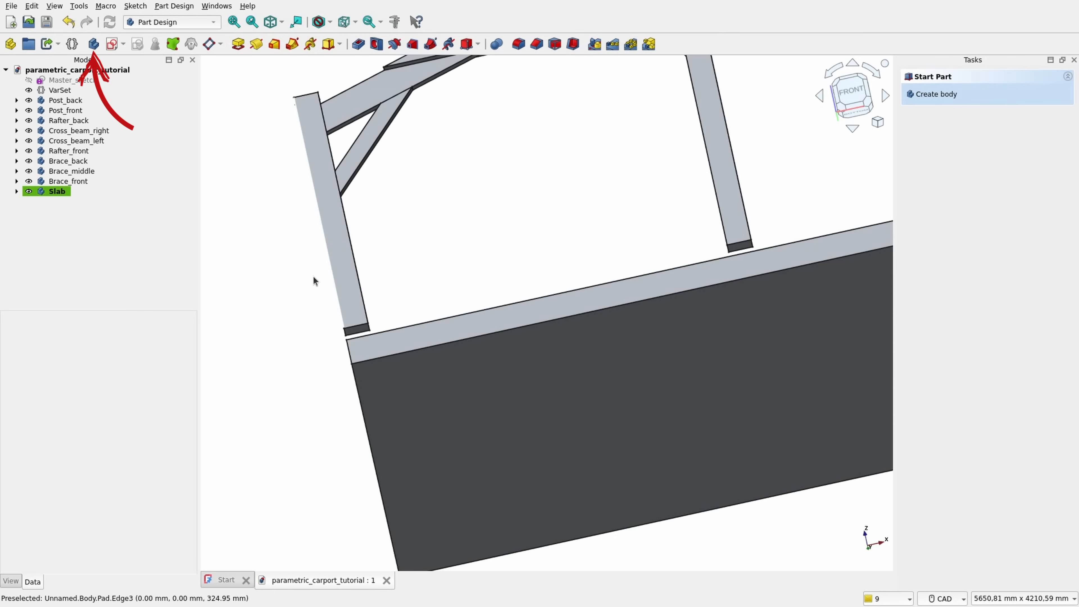
click(94, 43)
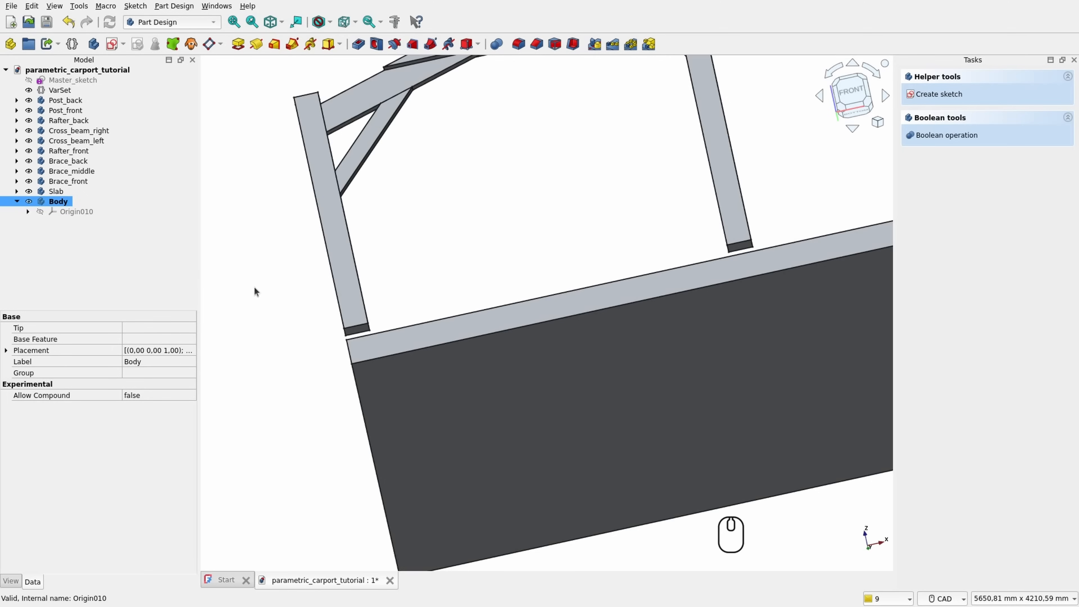
click(113, 254)
scroll(392, 308, up, 4)
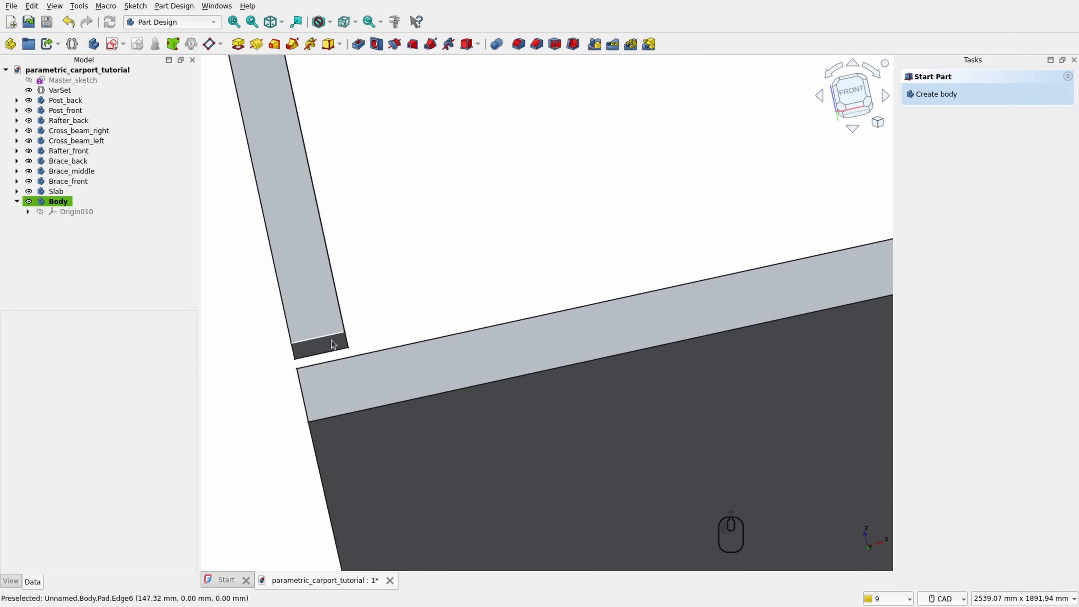
click(332, 349)
click(176, 44)
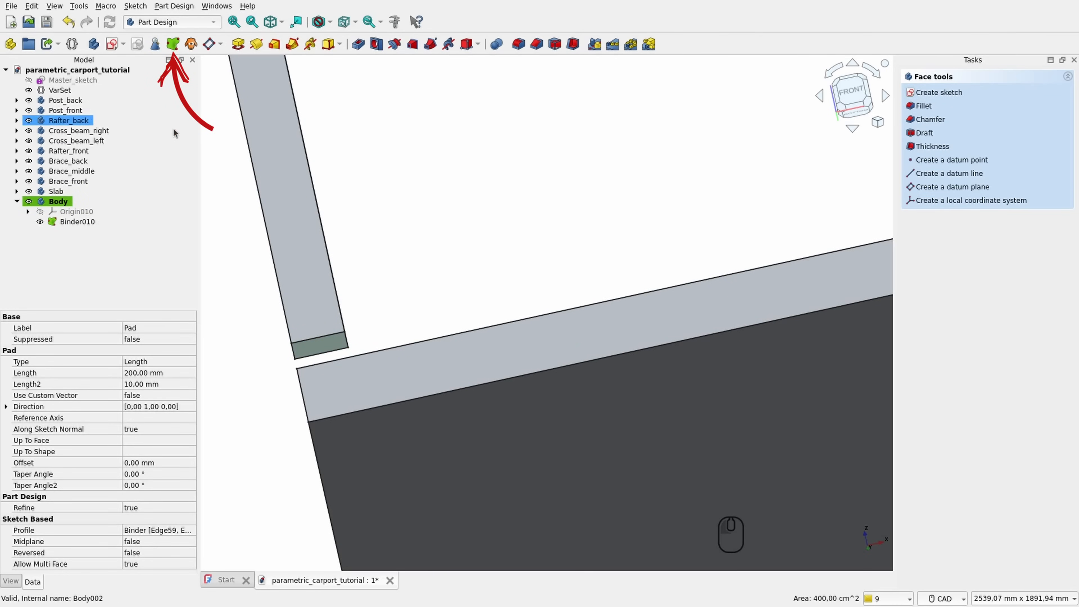
click(99, 253)
Step: Add a sub-shape binder of the slab's top face to the new body
middle_drag(537, 250, 529, 260)
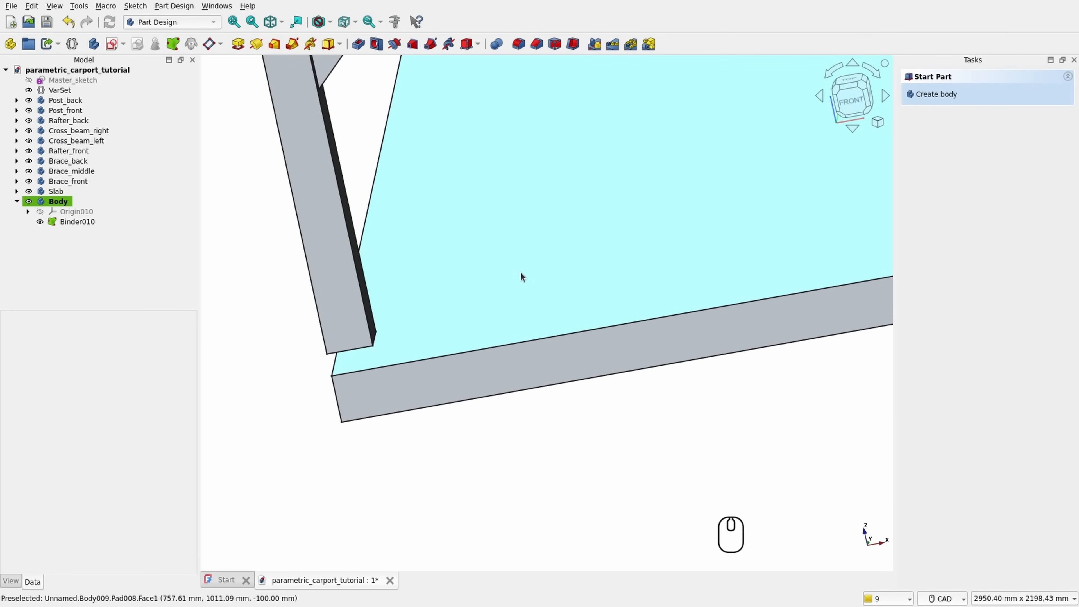
click(520, 275)
click(171, 45)
middle_drag(208, 297, 282, 337)
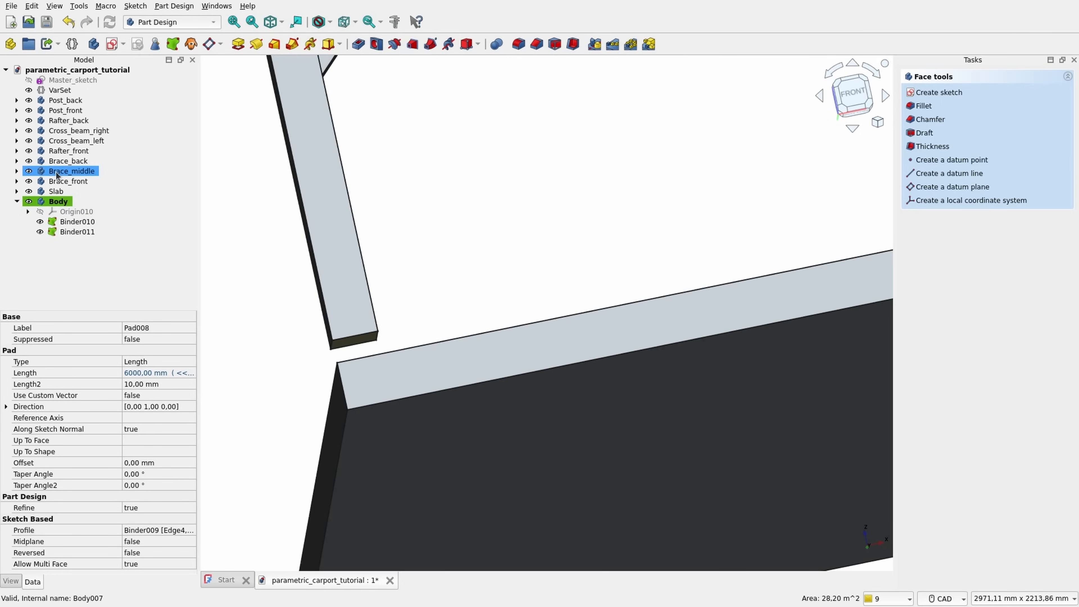
Step: Hide the Slab and Post_back bodies so only their bound faces remain in view
click(60, 191)
key(space)
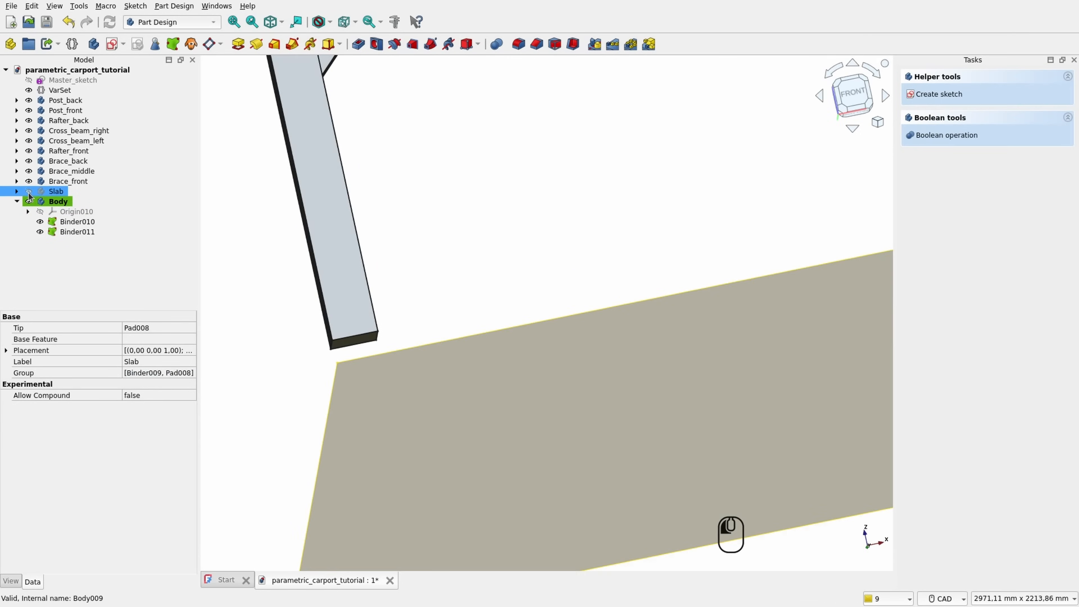
click(30, 102)
key(space)
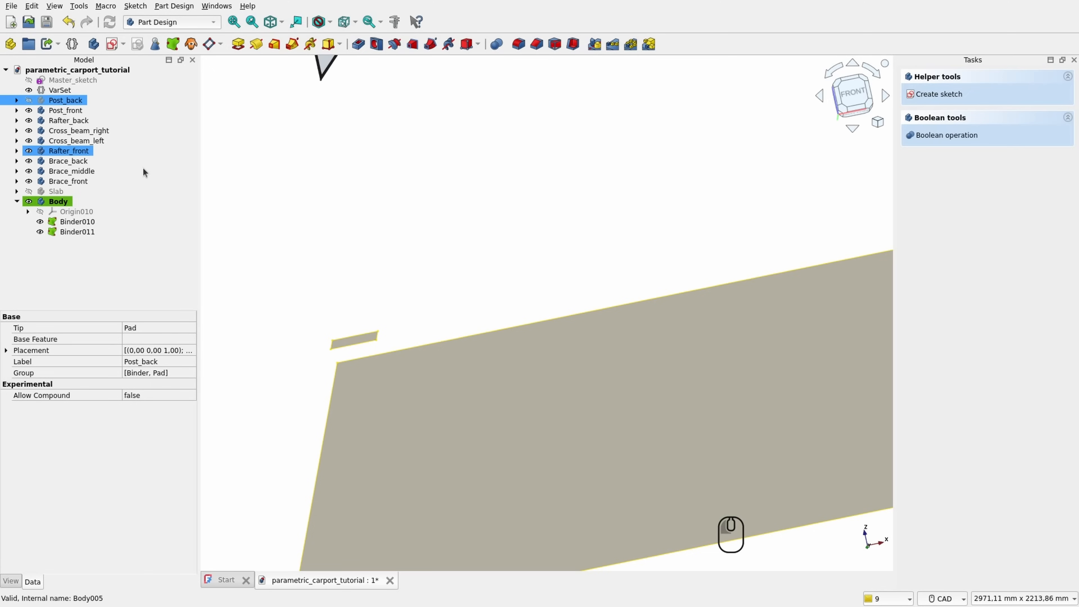
Step: Start a sketch on the bound post face (Binder010) and hide the slab face binder (Binder011)
middle_drag(213, 192, 357, 337)
click(358, 337)
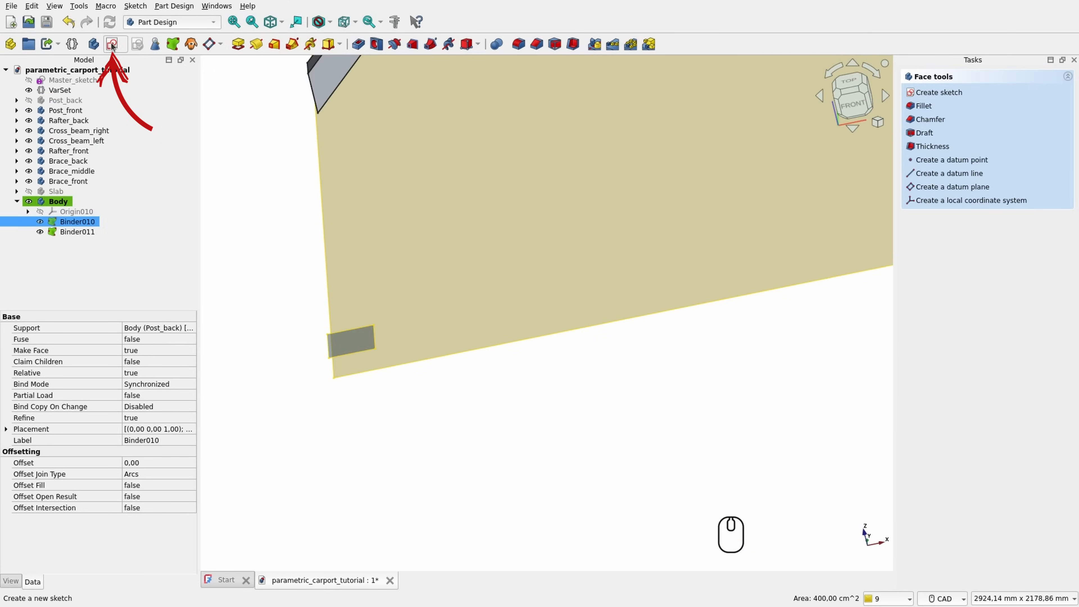
click(113, 46)
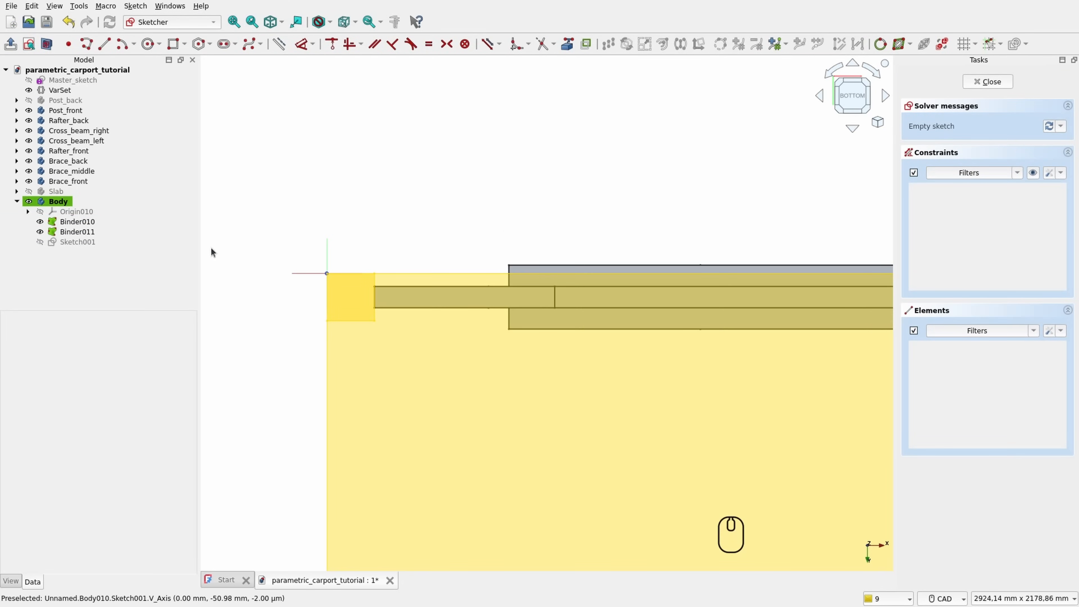
click(77, 232)
key(space)
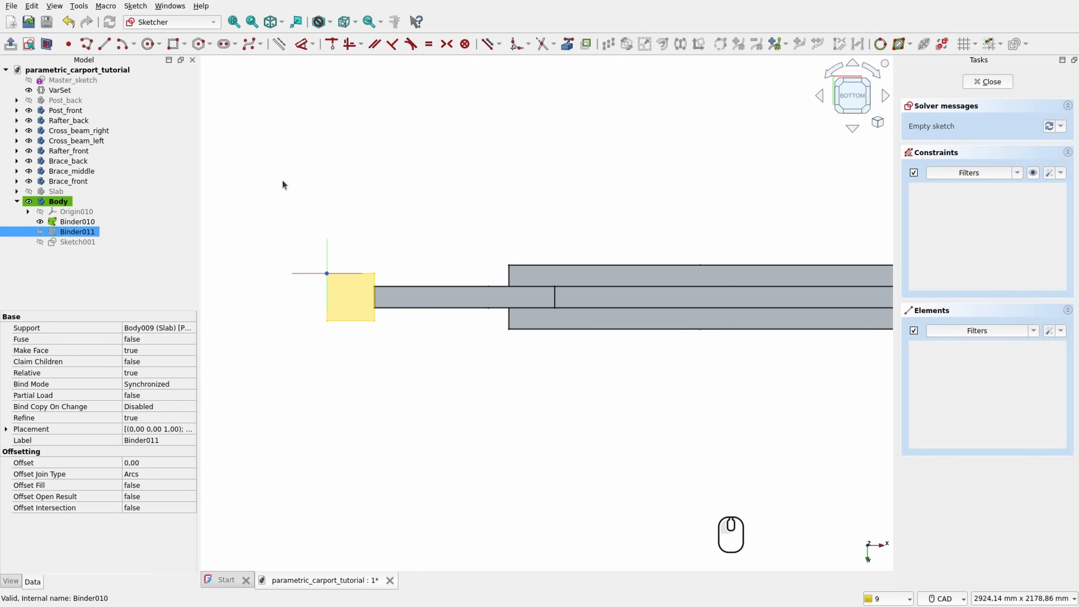
Step: Project two opposite horizontal edges of the bound post face into the sketch as external geometry
scroll(334, 313, up, 4)
scroll(335, 314, up, 2)
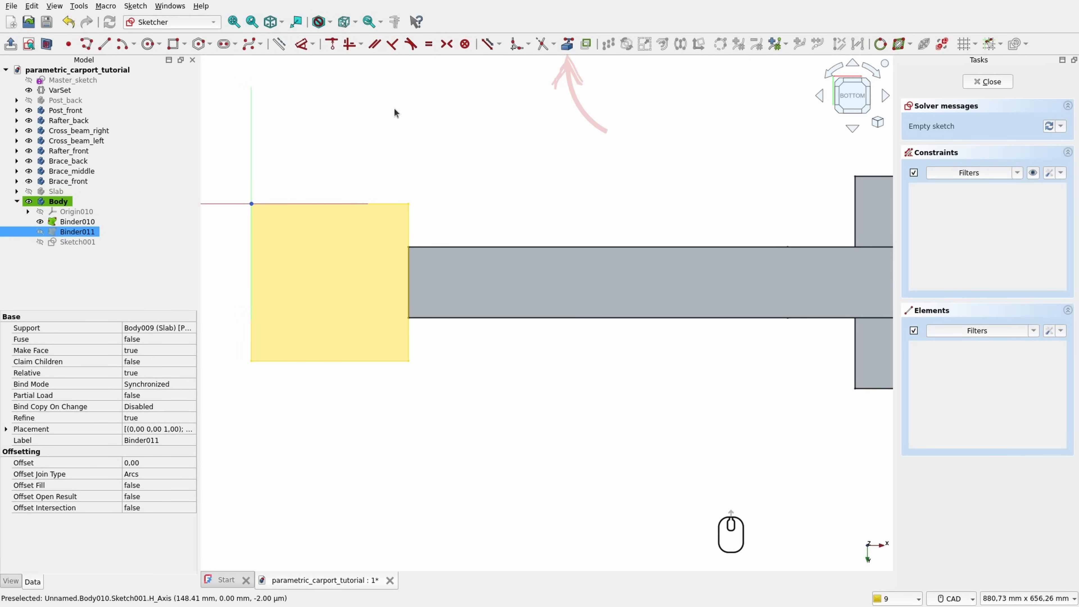
click(568, 44)
click(388, 204)
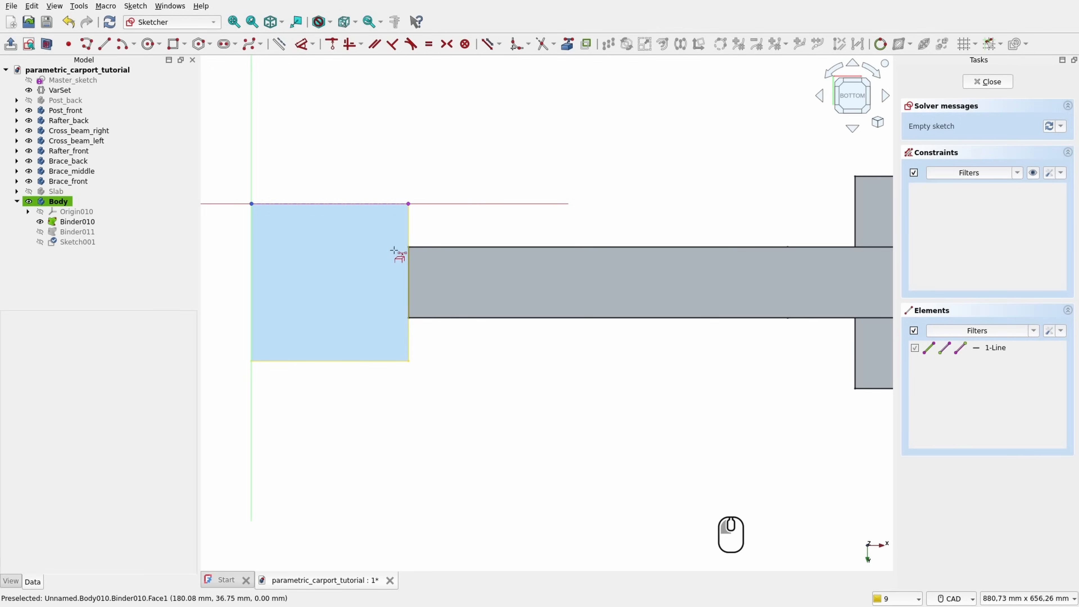
click(346, 366)
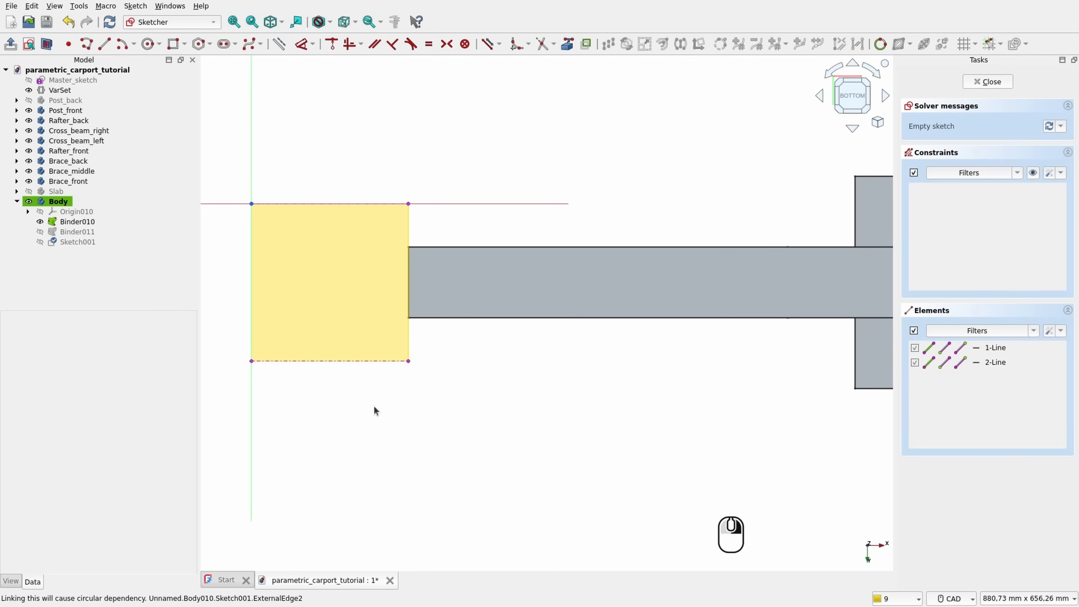
Step: Draw a diagonal line between opposite corners of the post outline and select it
click(104, 44)
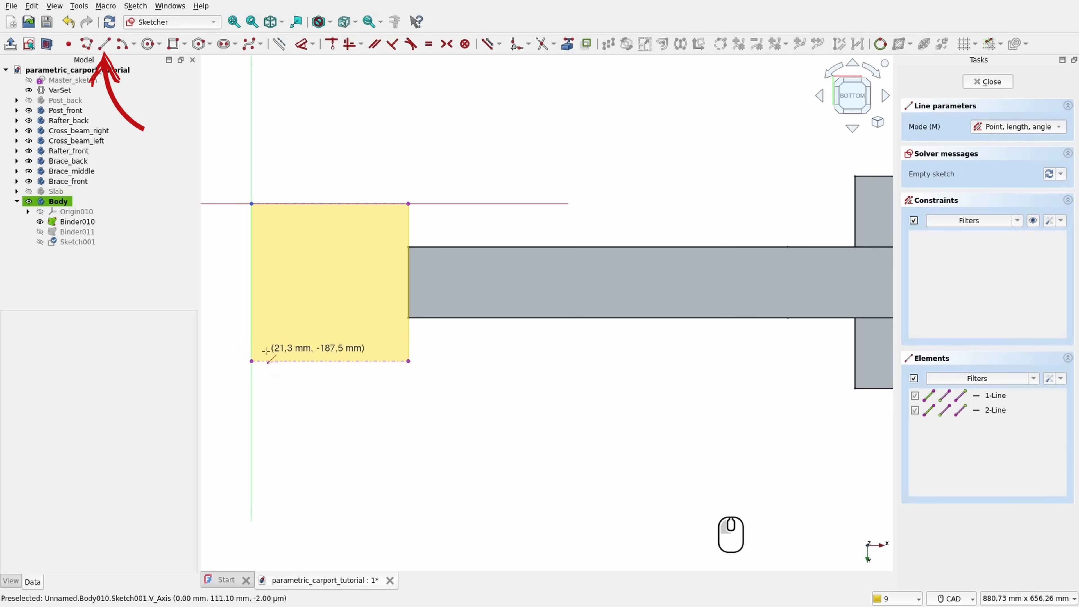
click(251, 361)
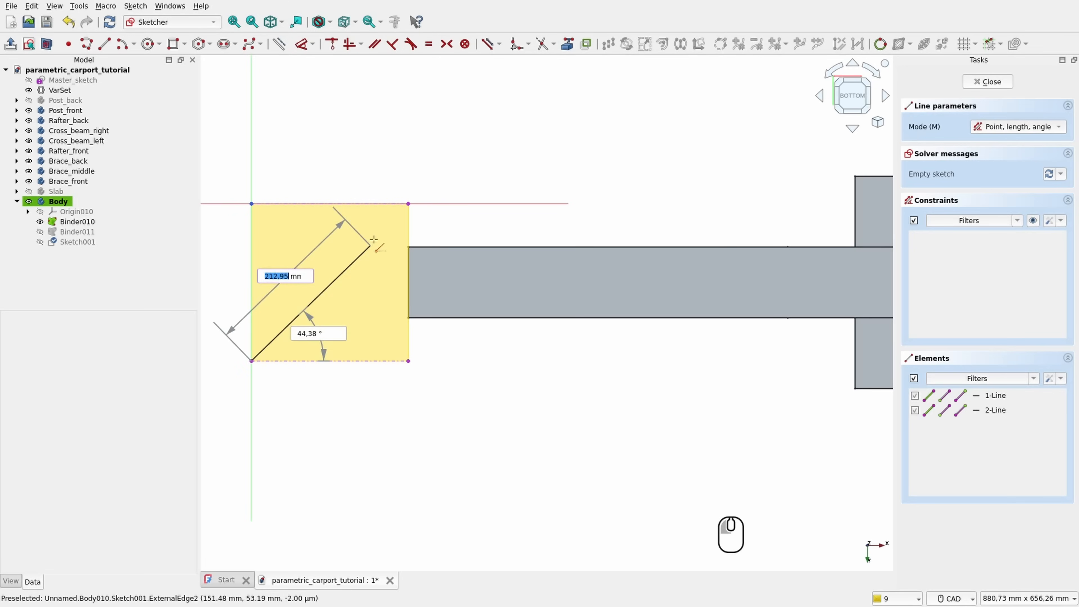
click(409, 204)
key(Escape)
click(372, 241)
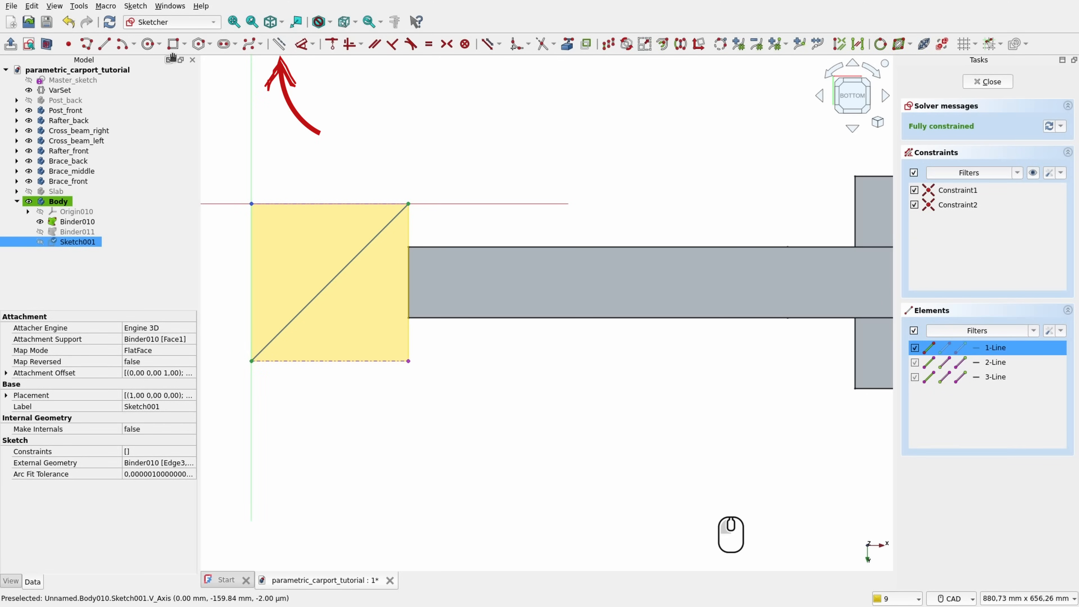
Step: Turn the square's diagonal into construction geometry, sketch a 60 mm diameter circle centred on its midpoint, and close the sketch
click(279, 43)
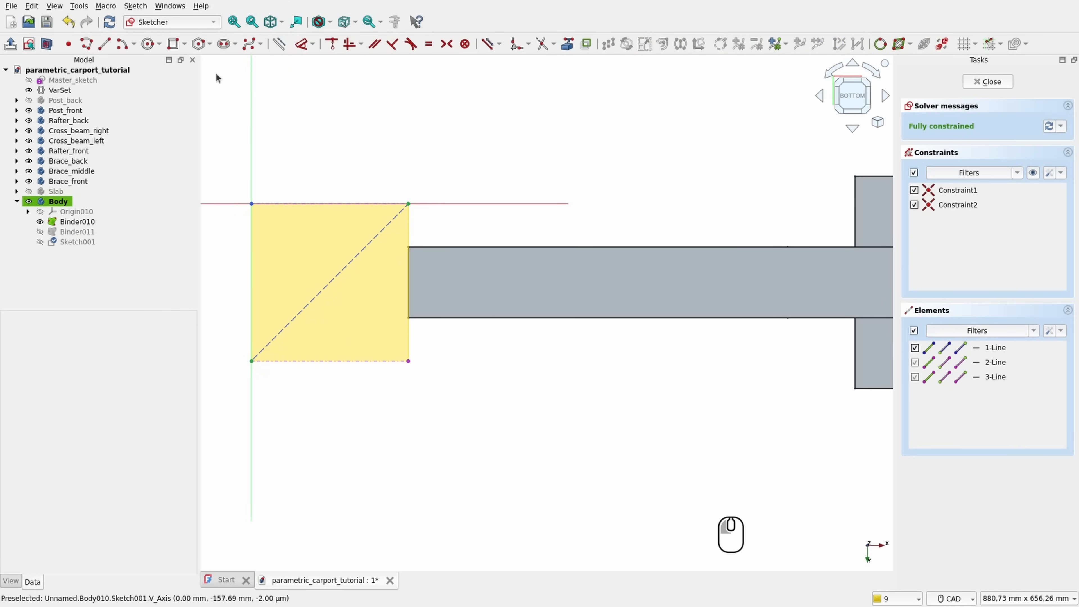
click(148, 44)
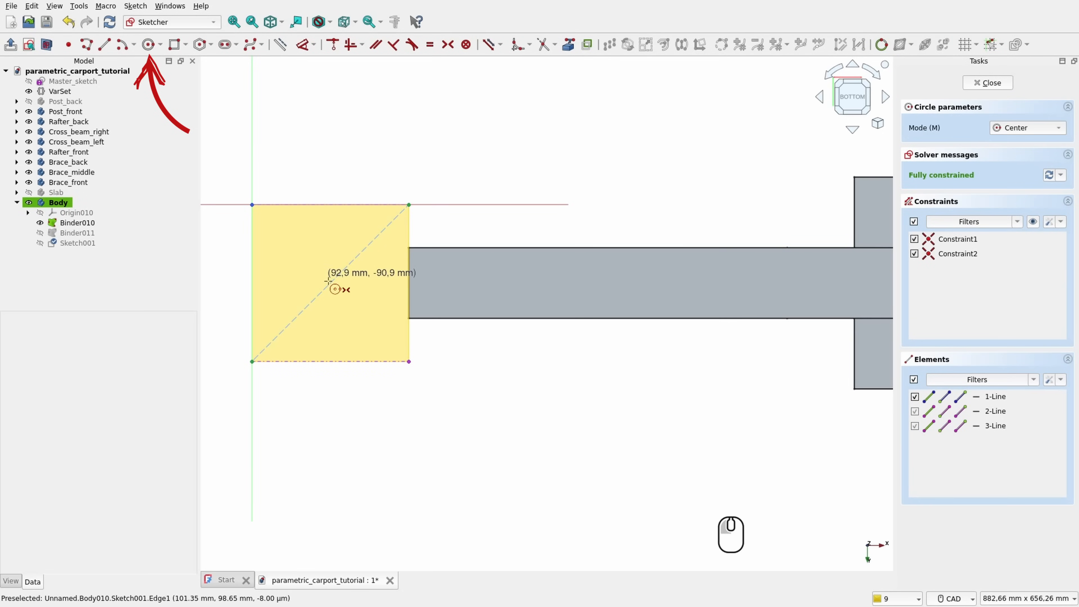
click(331, 284)
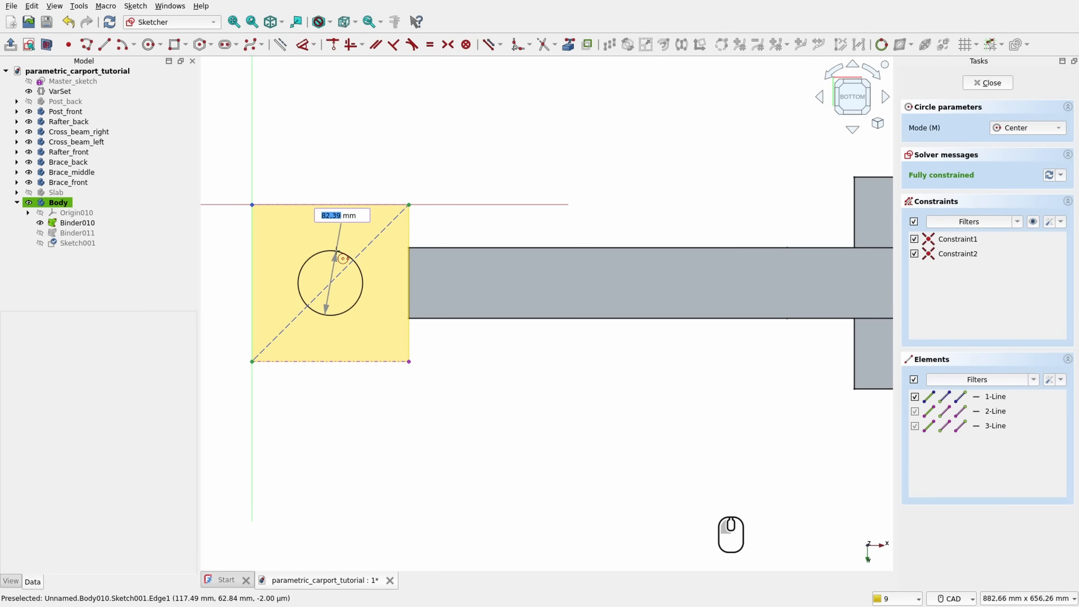
text(60)
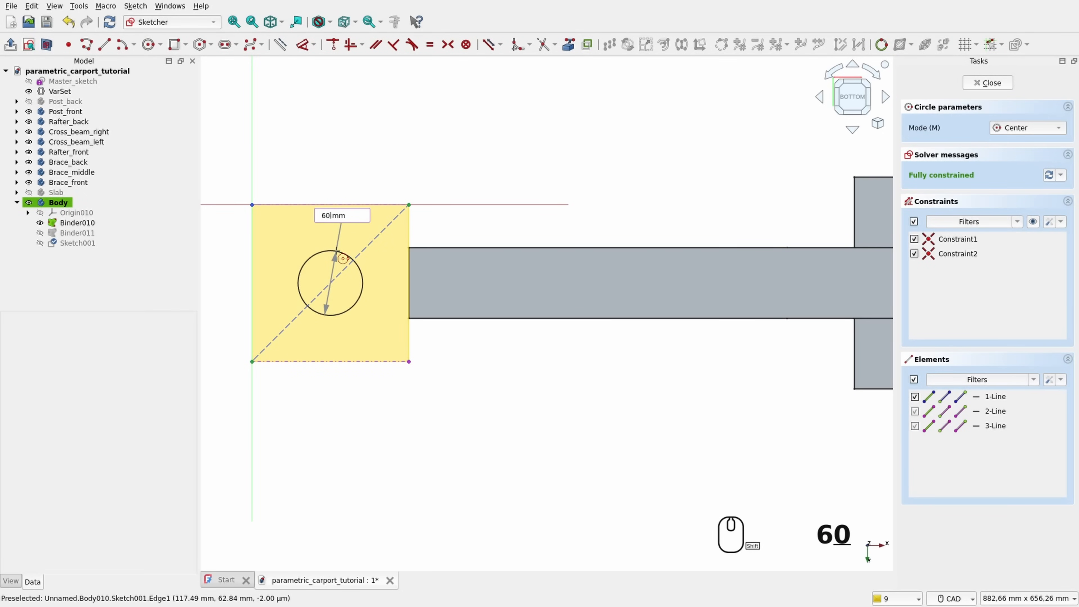
key(Return)
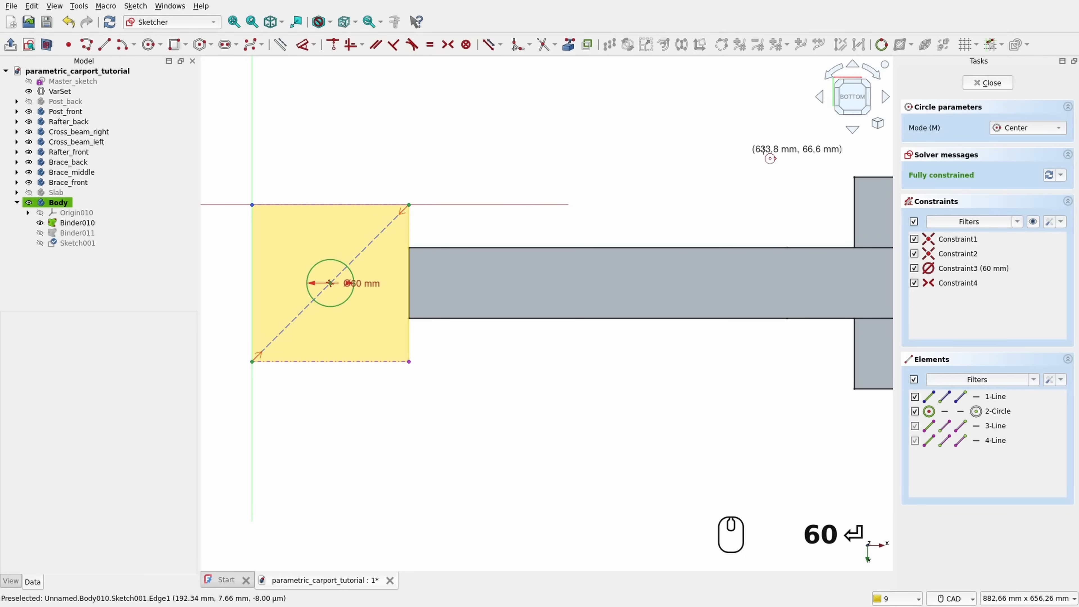
click(988, 82)
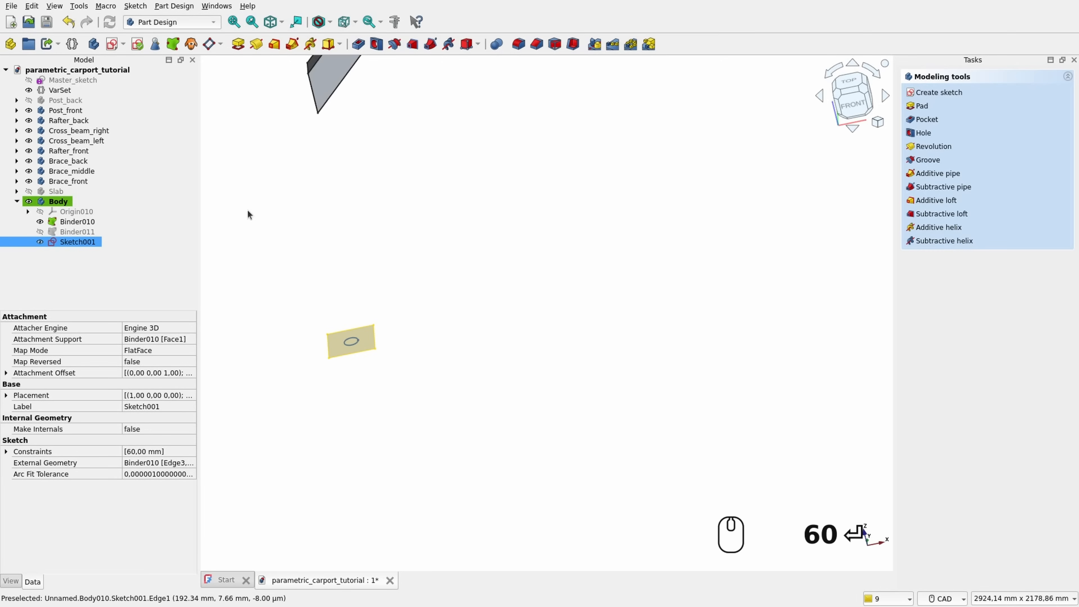
Step: Show the slab binder Binder011 and pad the circle sketch up to that binder's face
ctrl+click(33, 231)
click(43, 233)
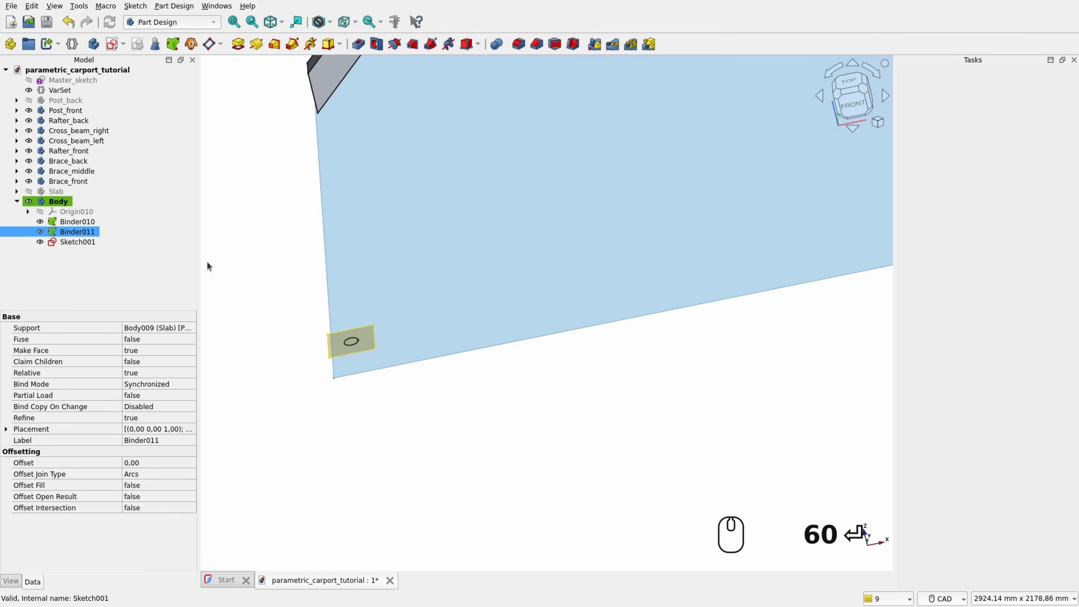
click(76, 242)
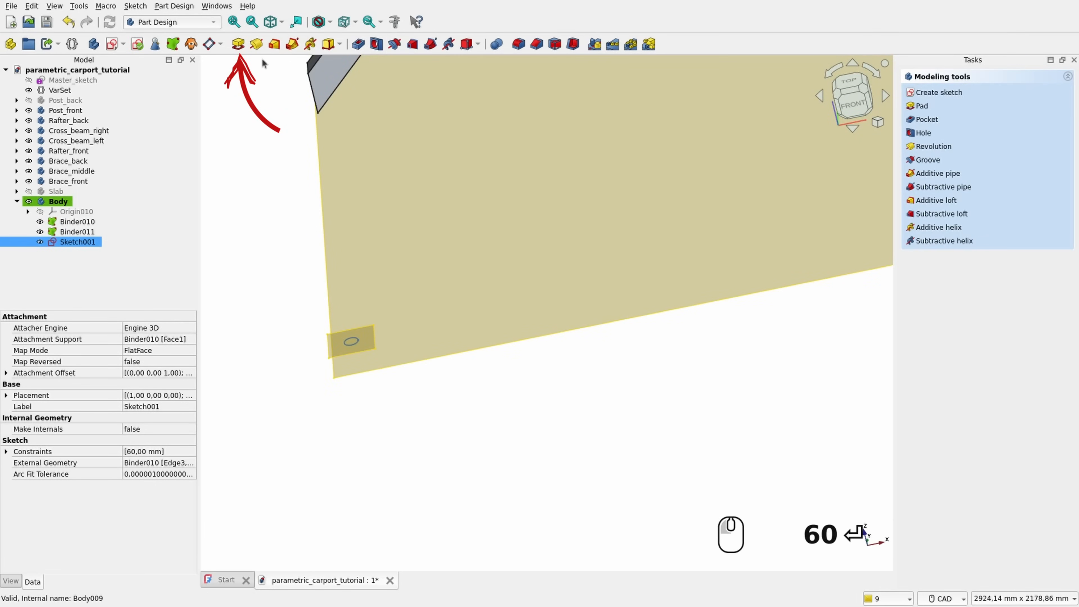
click(240, 46)
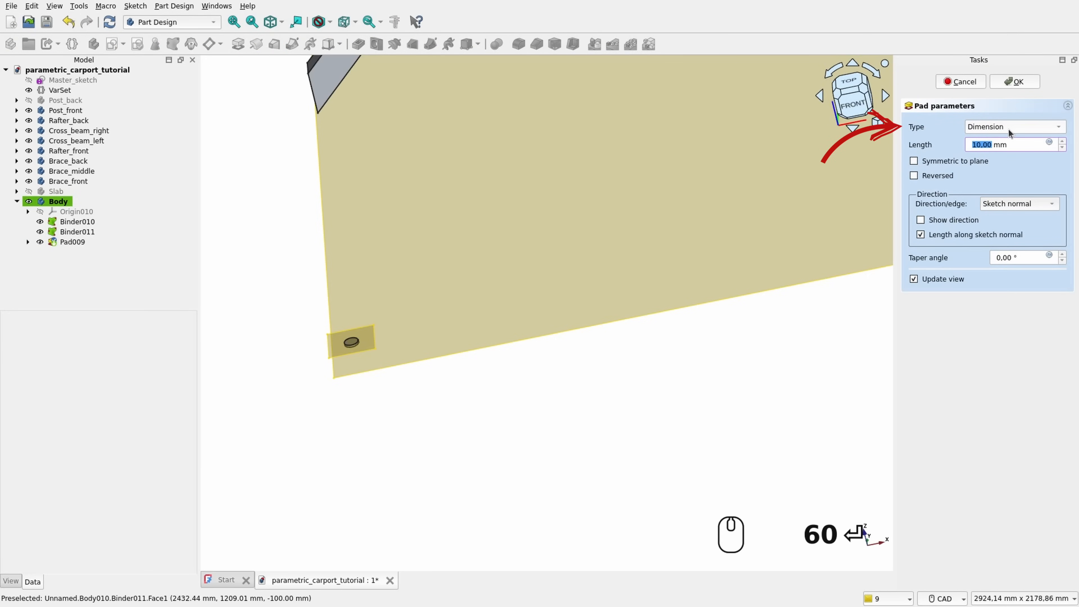
click(1008, 129)
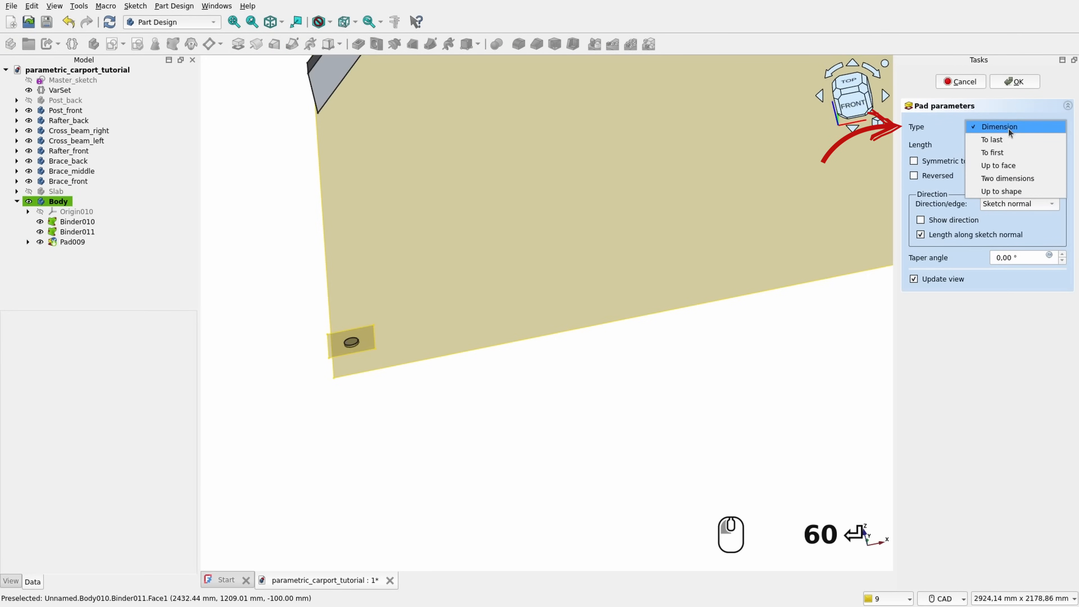
click(1006, 167)
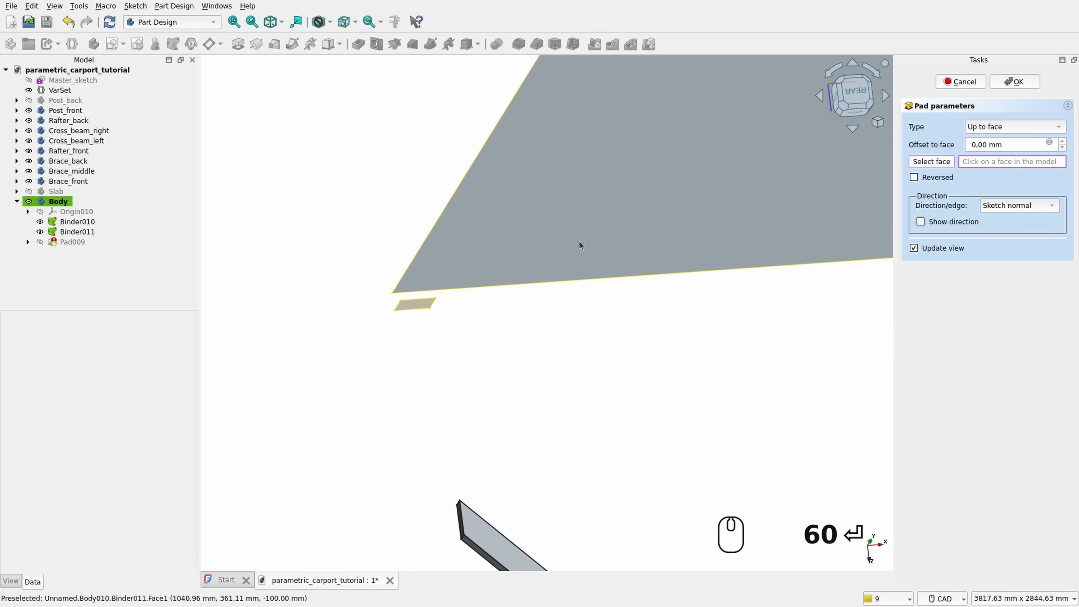
click(521, 199)
middle_drag(509, 216, 429, 320)
click(1015, 82)
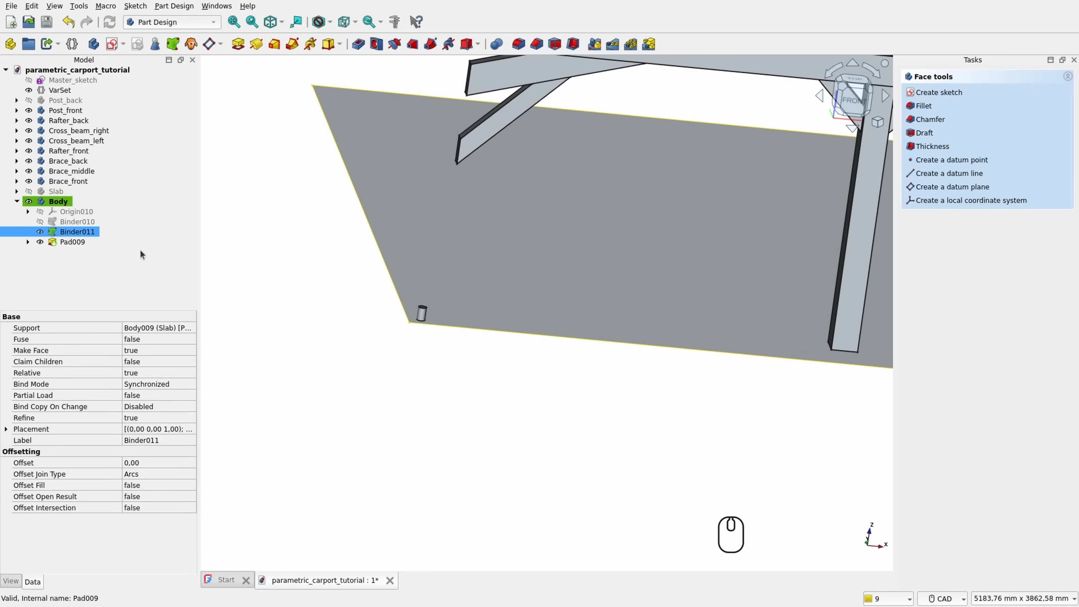
Step: Rename the active body as Foot_1
click(59, 201)
key(F2)
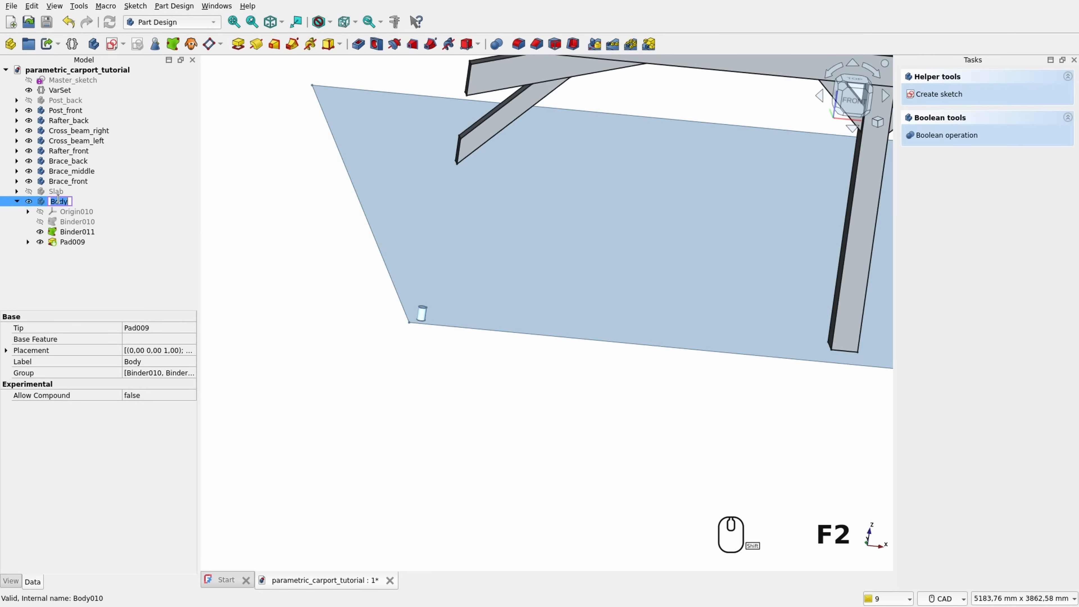
text(Foot_1)
key(Return)
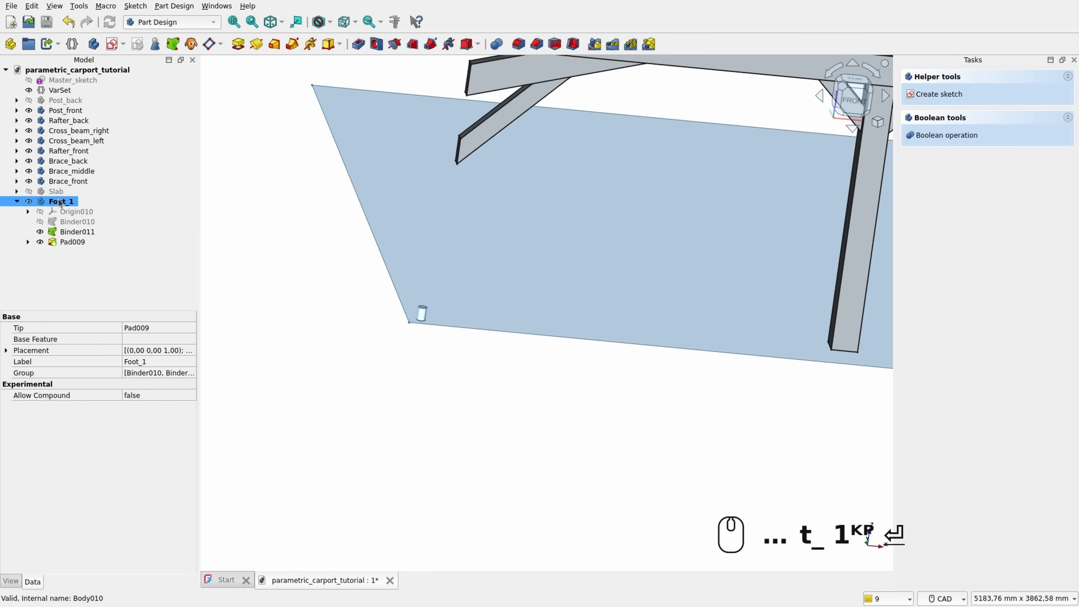
Step: Hide Binder011 and show the Slab body
click(274, 216)
click(40, 232)
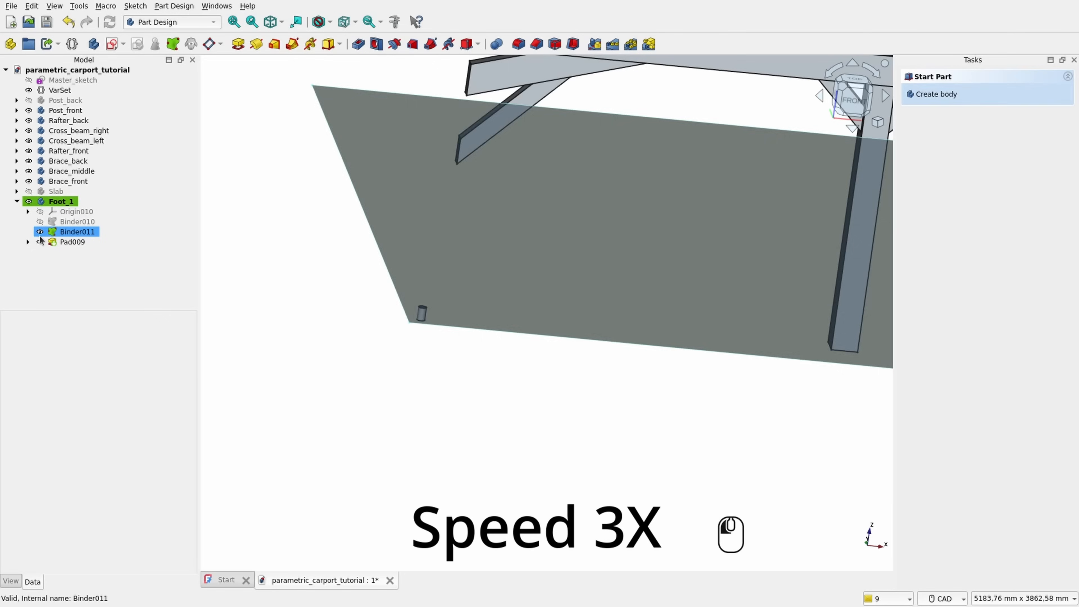
click(28, 192)
Step: Create a new body and add a sub-shape binder of the front post's bottom face to it
click(536, 425)
middle_drag(667, 459, 680, 348)
scroll(514, 438, up, 2)
click(94, 44)
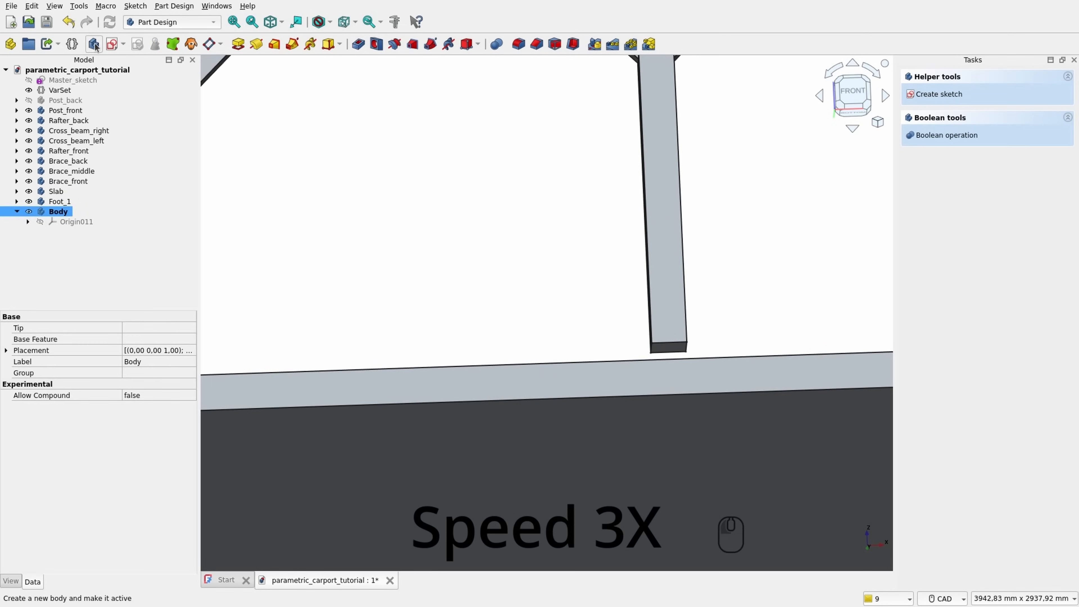
scroll(676, 351, up, 2)
click(658, 348)
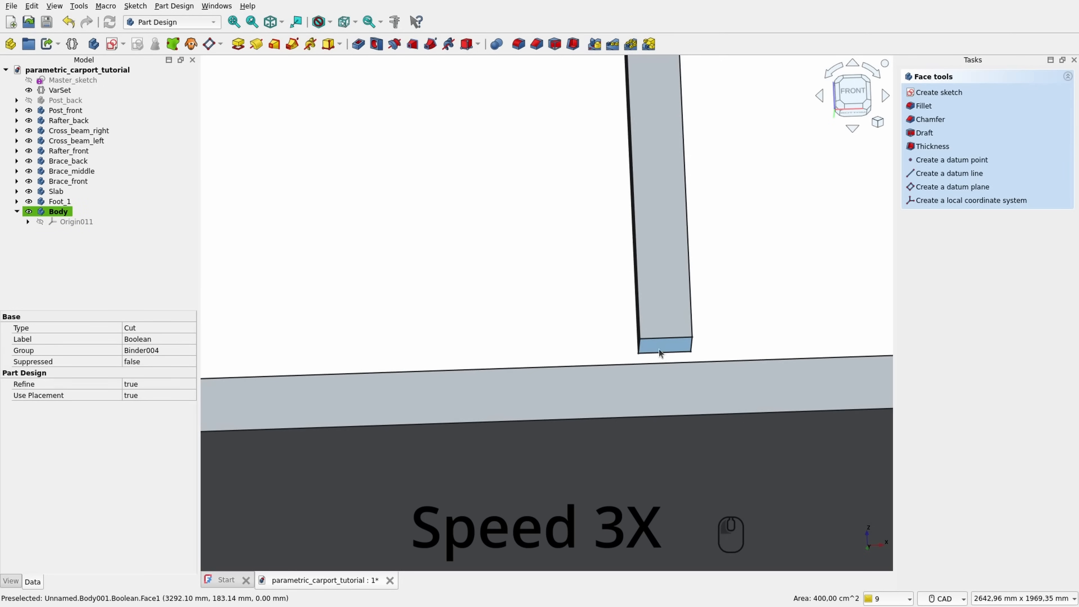
click(173, 44)
Step: Add a sub-shape binder of the slab's top face to the new body
scroll(546, 242, down, 1)
middle_drag(546, 242, 531, 307)
click(531, 308)
click(172, 44)
Step: Hide Slab and Post_front, and start a sketch on the binder of the front post's bottom face
click(29, 192)
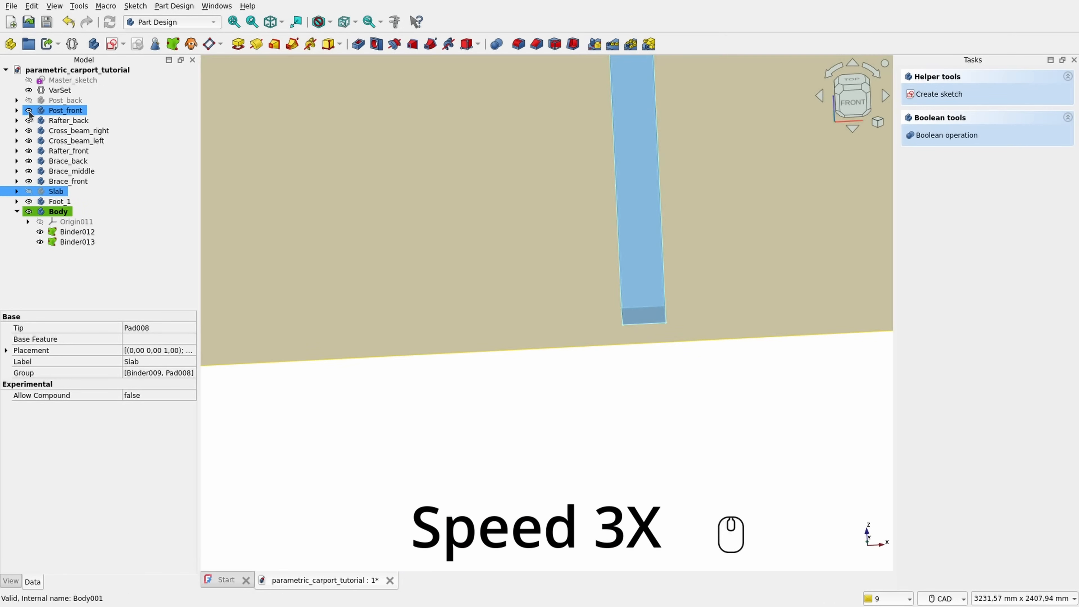
click(28, 110)
click(656, 317)
click(112, 44)
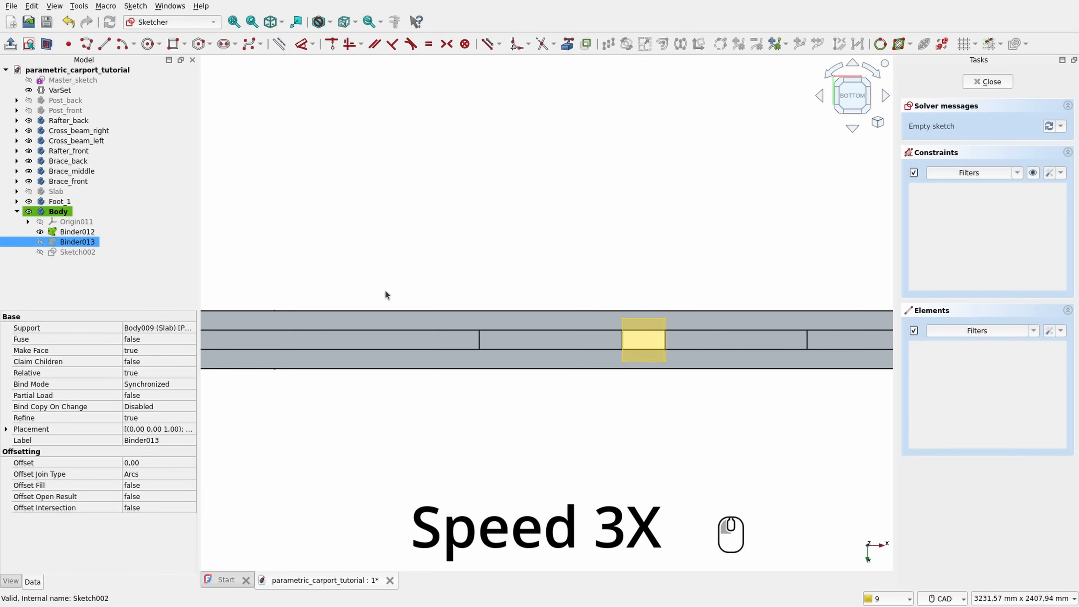
Step: Reference the post face's two vertical side edges as external geometry and draw a diagonal line between opposite corners
click(567, 44)
click(551, 290)
click(693, 298)
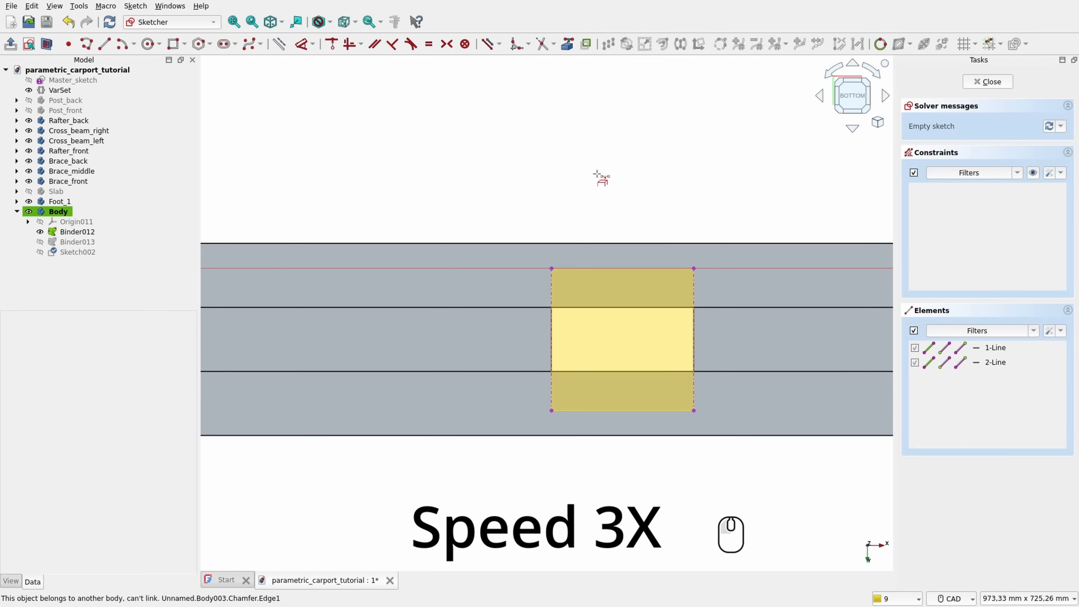
right_click(598, 174)
click(104, 44)
click(552, 411)
click(694, 268)
right_click(676, 193)
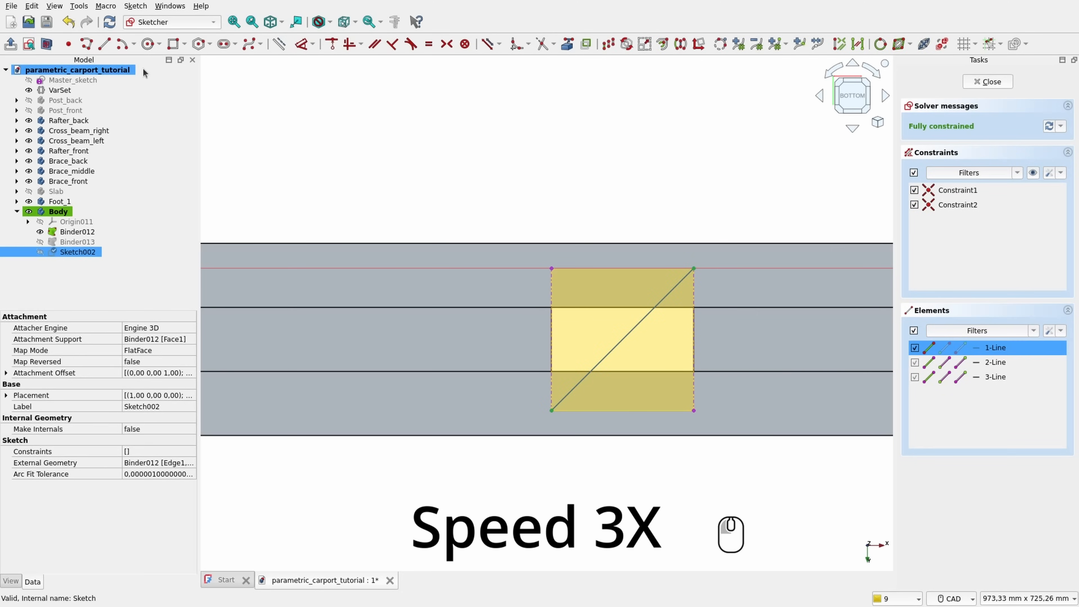
Step: Turn the diagonal into construction geometry, sketch a 60 mm diameter circle at its midpoint, and close the sketch
click(149, 44)
click(622, 340)
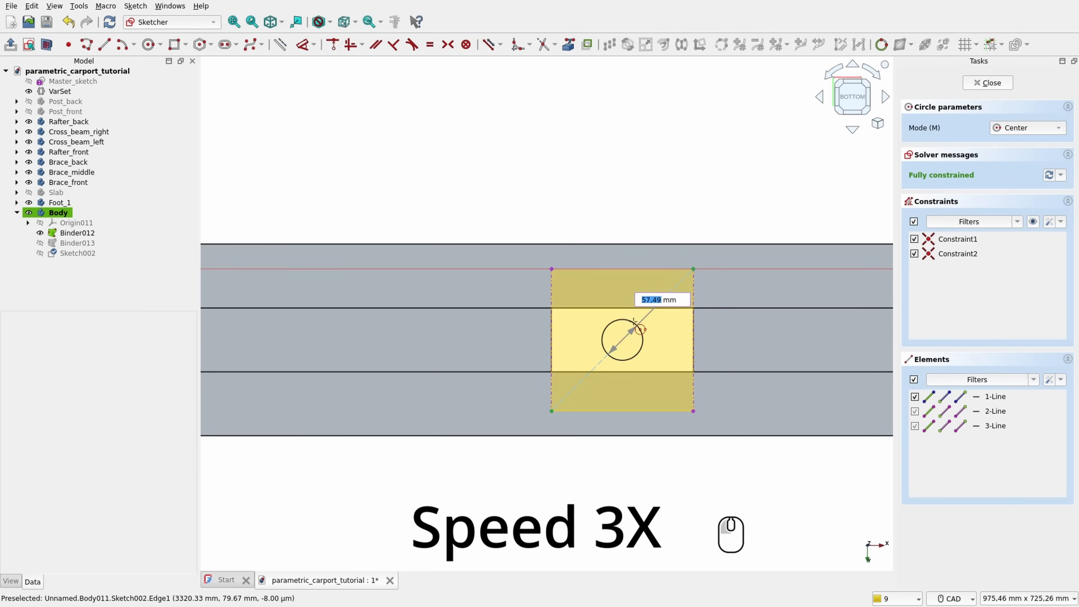
text(60)
key(Return)
click(988, 82)
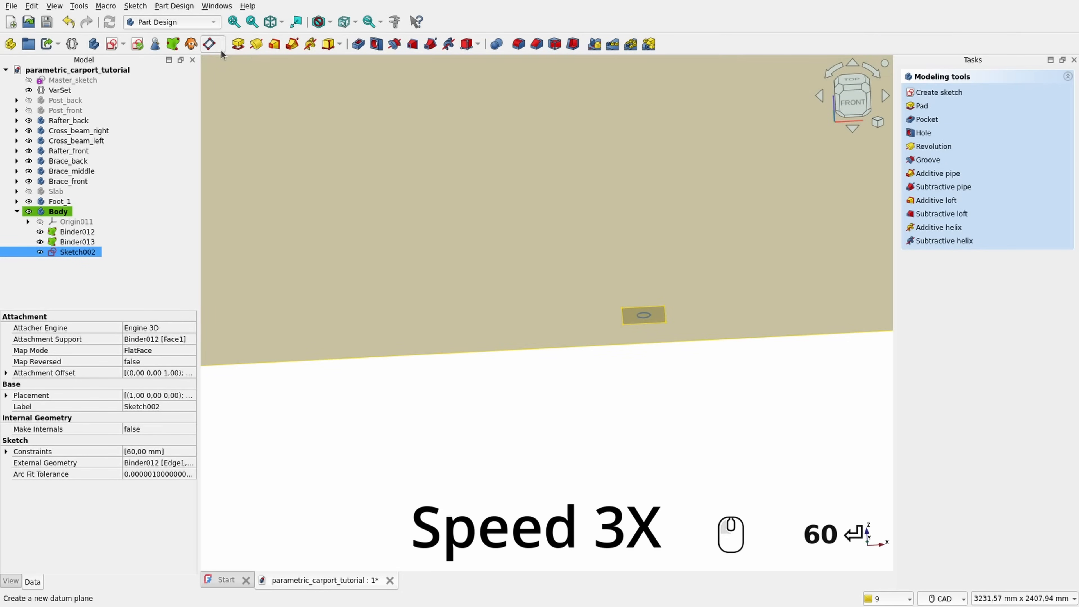
Step: Pad the circle of Sketch002 up to the face of slab binder Binder013
click(238, 44)
click(1015, 127)
click(973, 170)
click(734, 246)
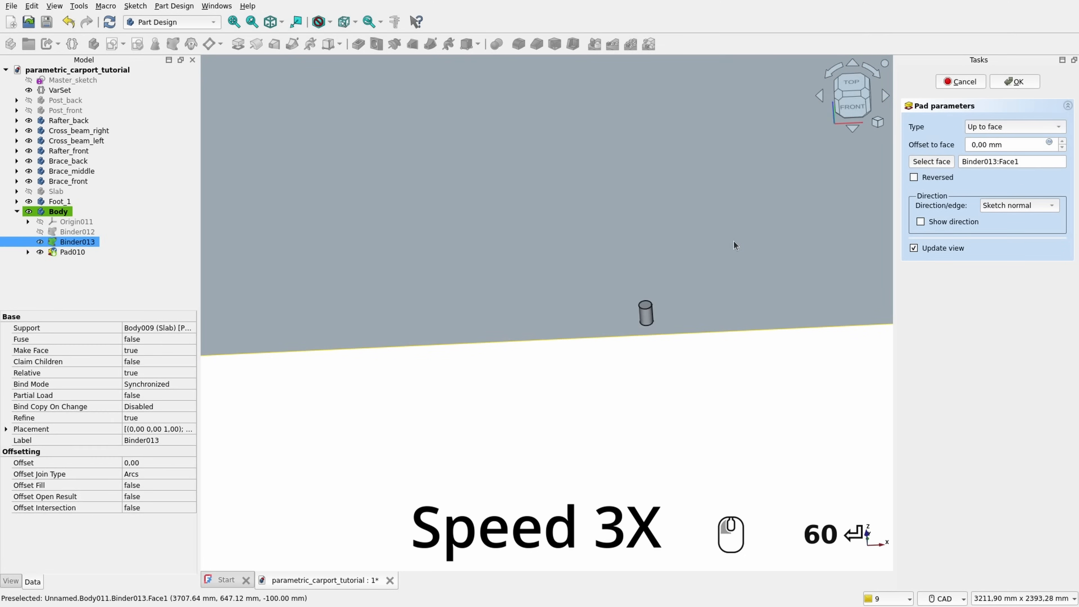
click(1014, 81)
Step: Rename the second foot's body as Foot_2 and collapse its contents in the model tree
click(58, 211)
key(F2)
text(Foot_)
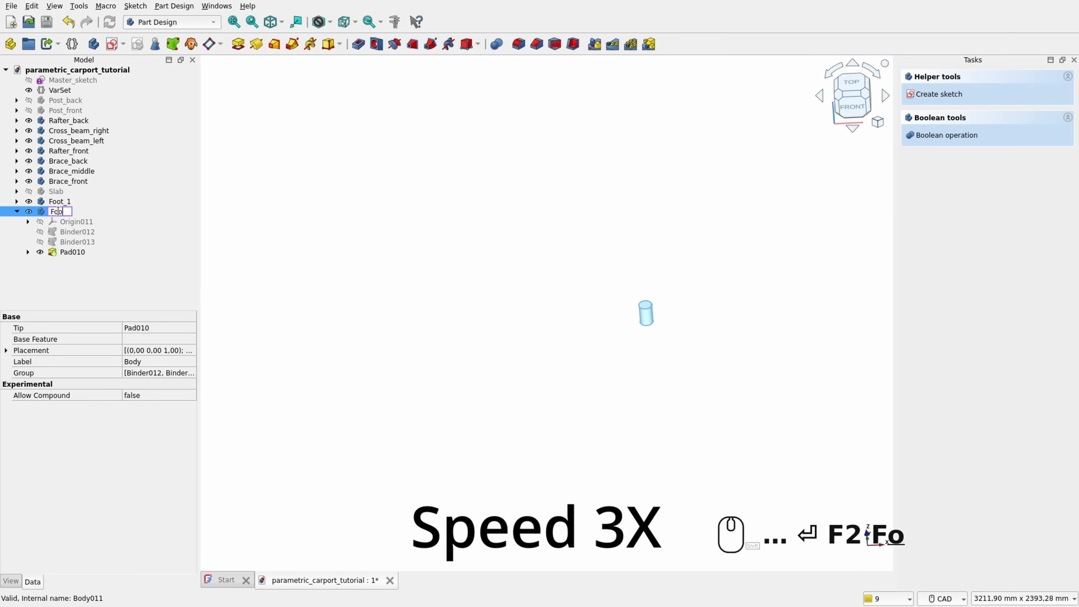
text(2)
key(Return)
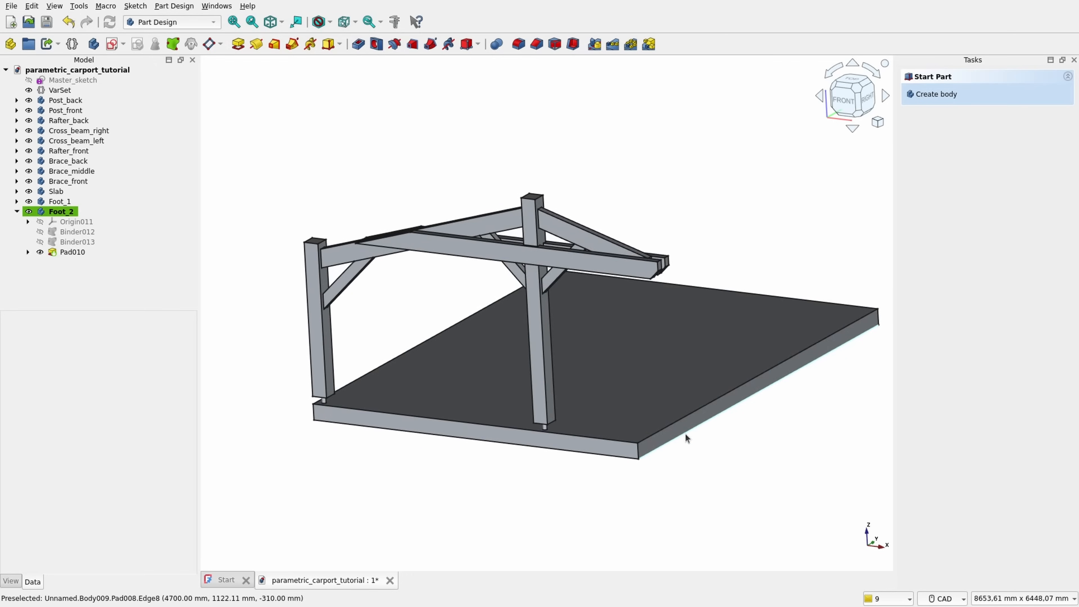
click(16, 211)
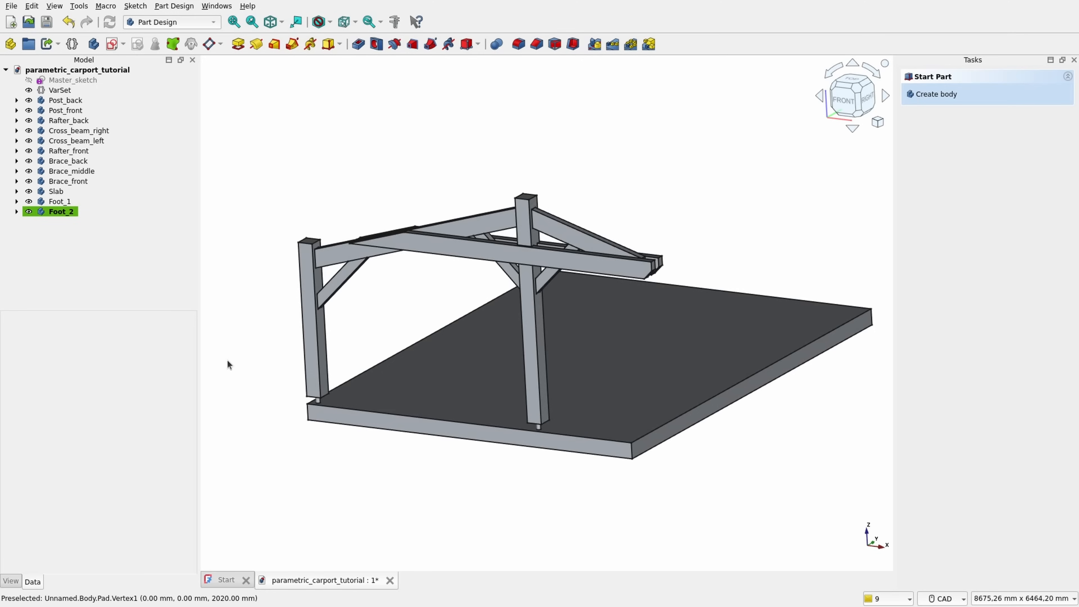
Step: Reorder the model tree so that the Slab body sits below Foot_2
click(63, 99)
shift+click(64, 211)
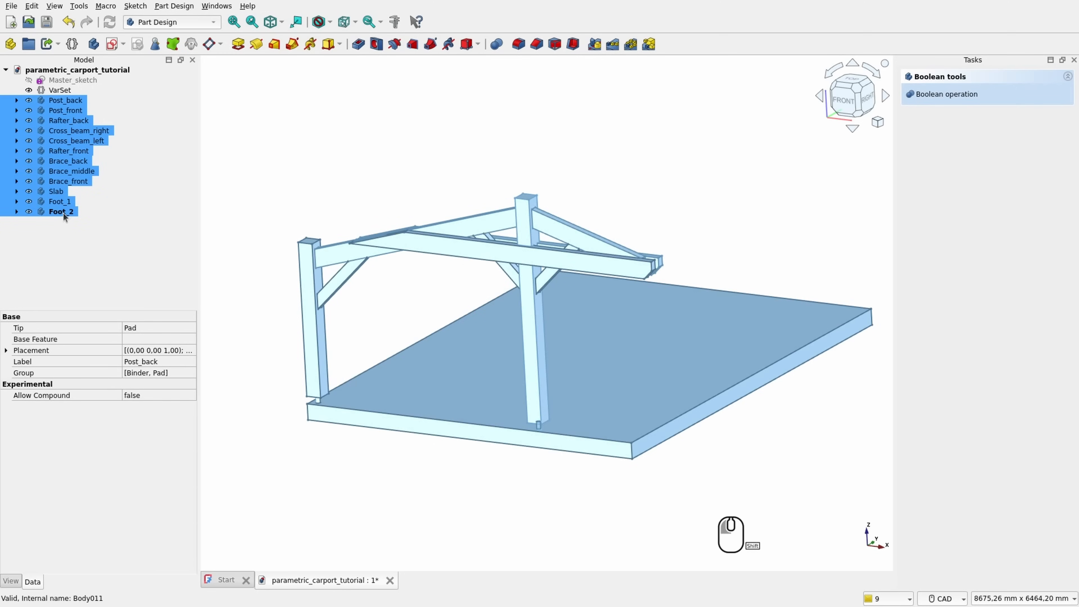
click(115, 231)
click(64, 193)
drag(75, 205, 110, 194)
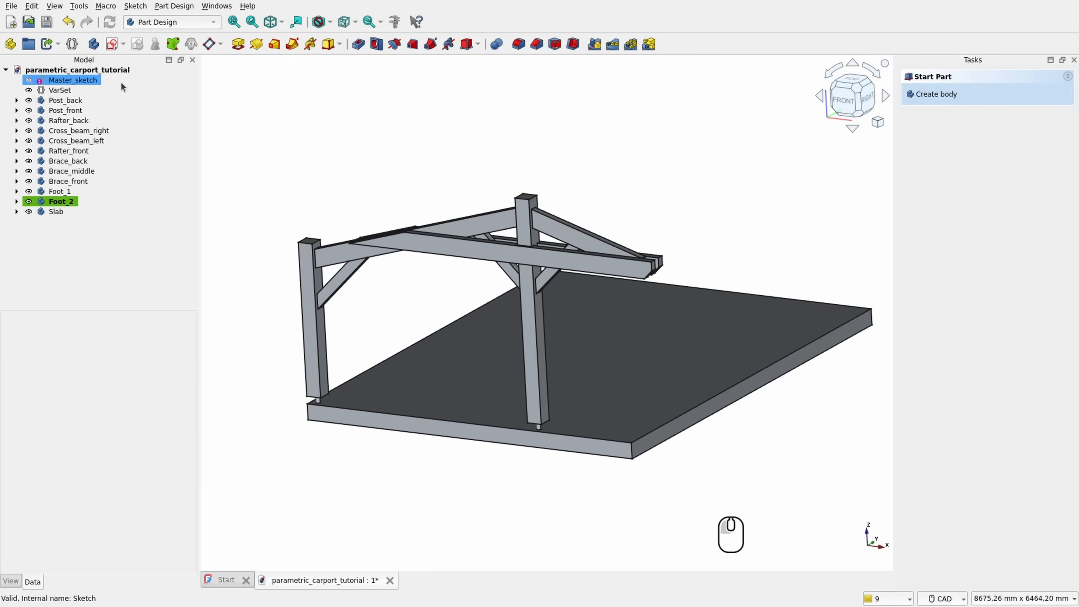
click(102, 211)
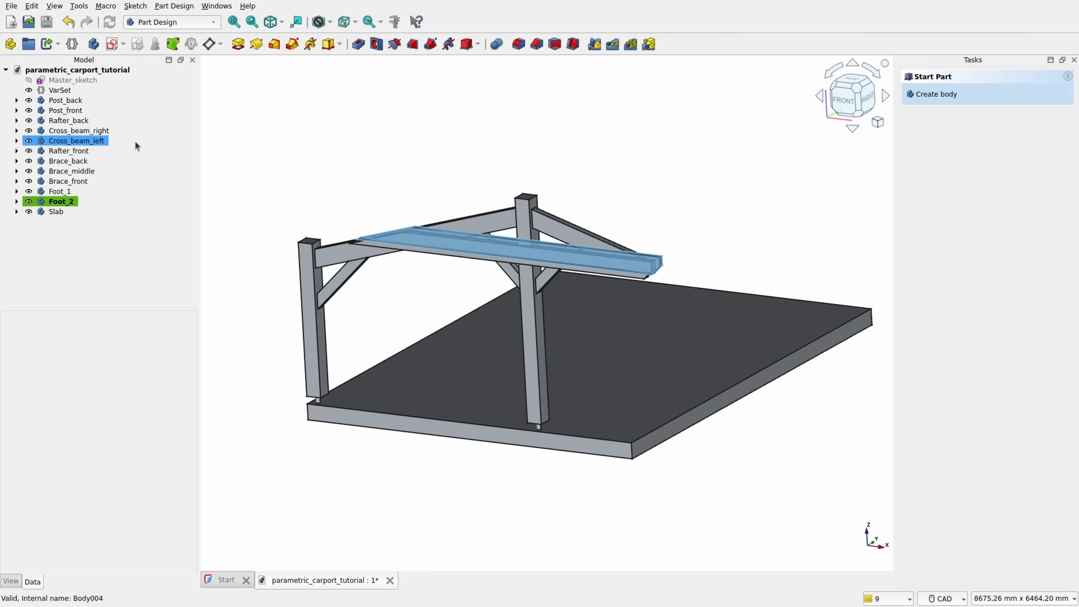
Step: Select all bodies from Post_back through Foot_2, excluding Slab, and run the Part_Design_Clone_Batch macro on them
click(64, 101)
shift+click(64, 201)
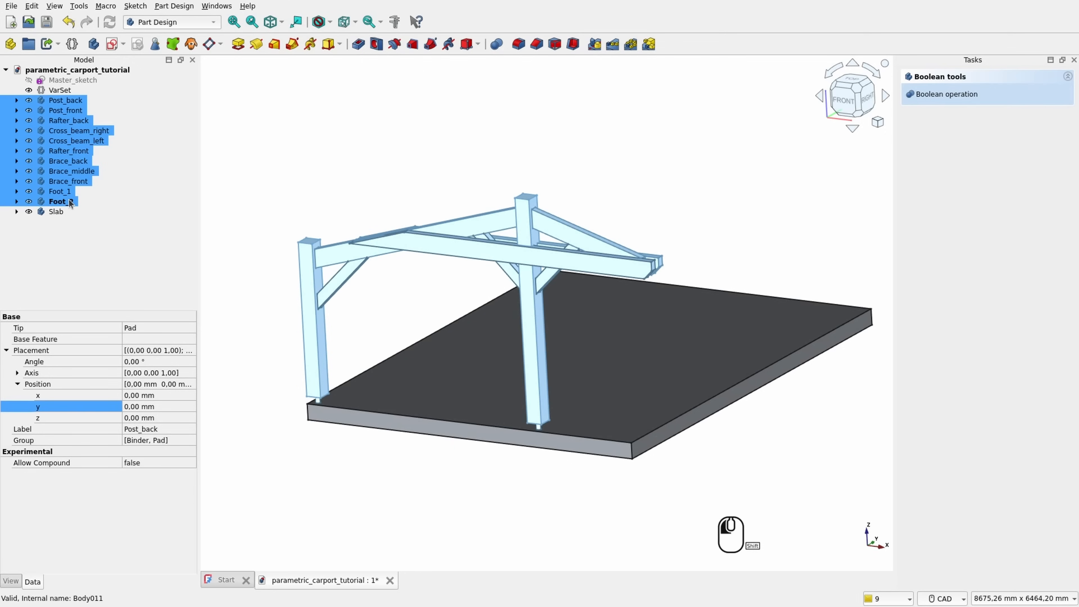
click(104, 6)
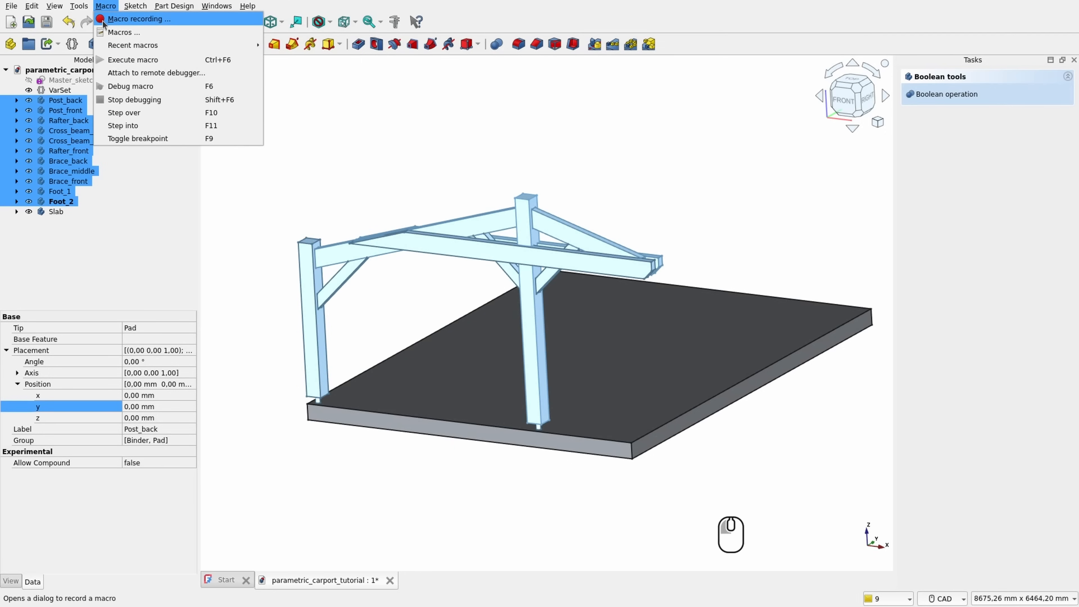
mouse_move(116, 43)
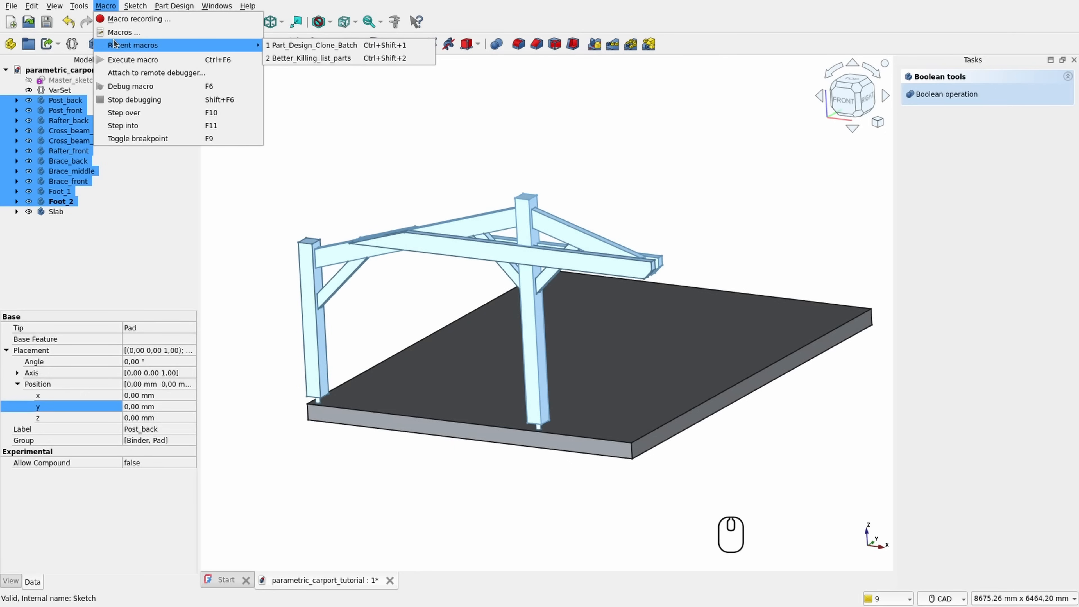
click(291, 46)
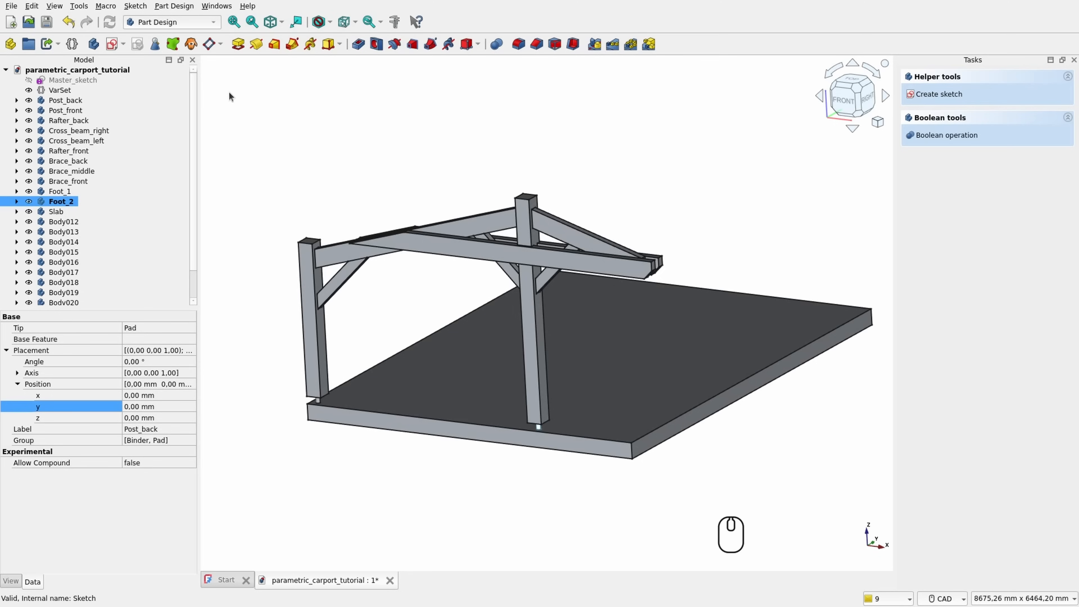
Step: Select the cloned bodies Body012 through Body022 and set their placement's y position to 5800 mm
scroll(84, 268, down, 1)
ctrl+click(79, 202)
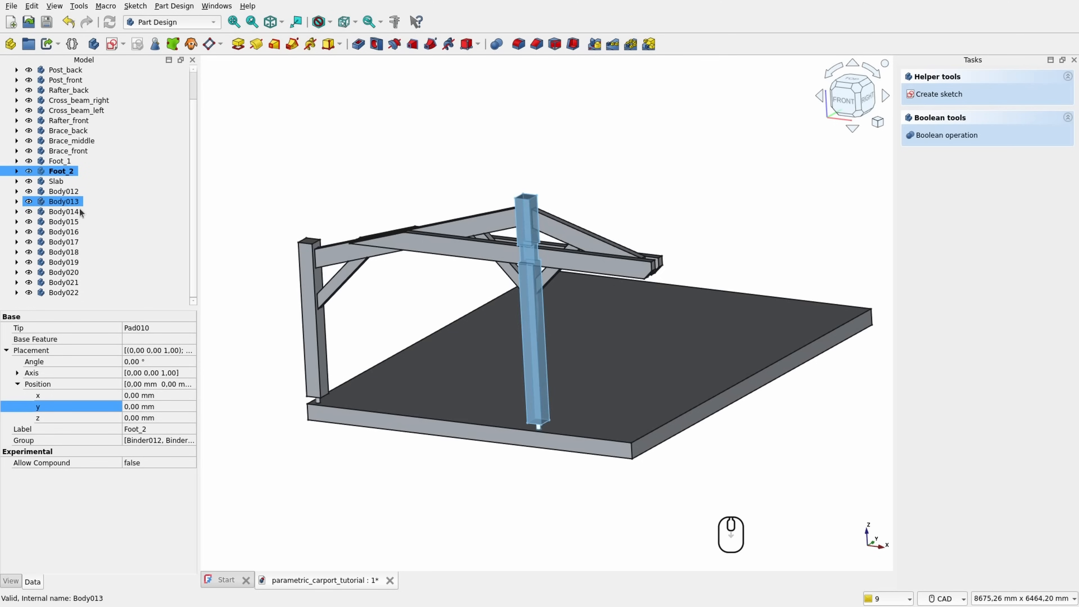
click(64, 191)
shift+click(80, 293)
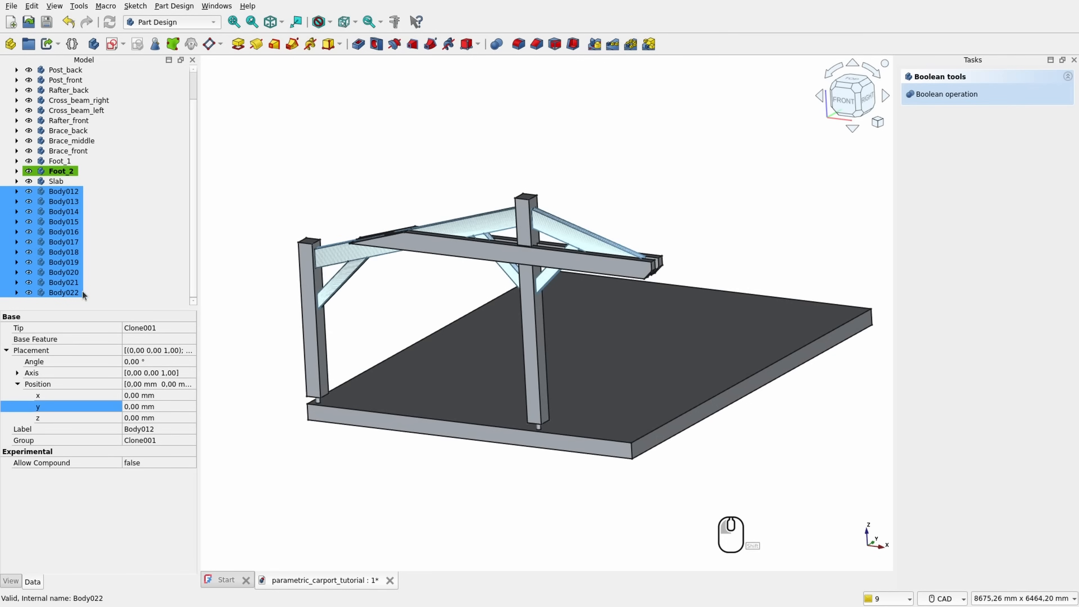
click(135, 408)
text(5800)
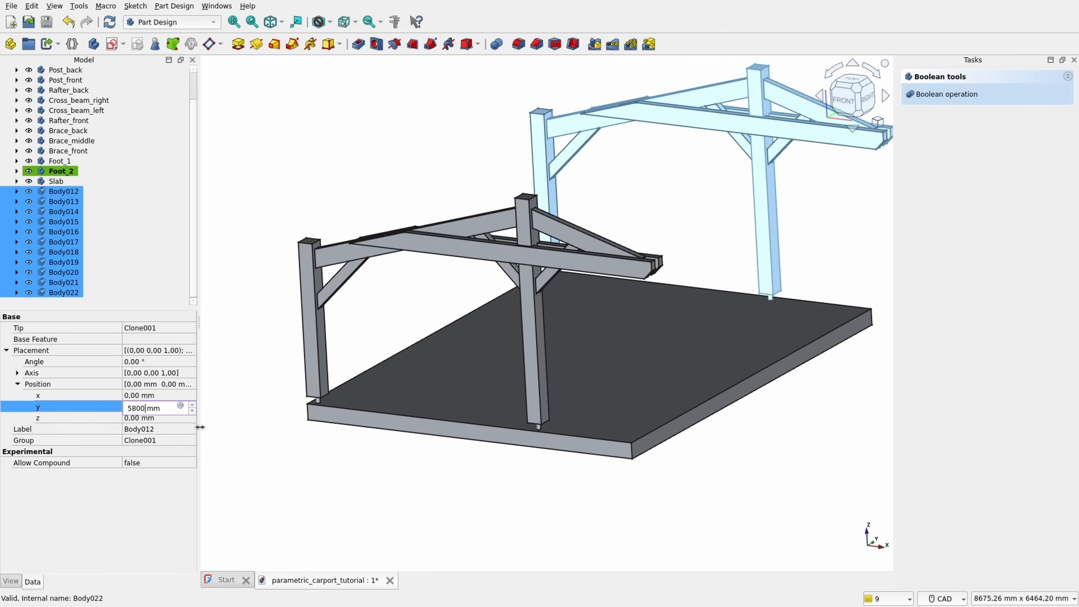
key(Escape)
Step: Try to drive the y position of the selected clone bodies with the expression <<VarSet>>.Length-200mm
click(167, 407)
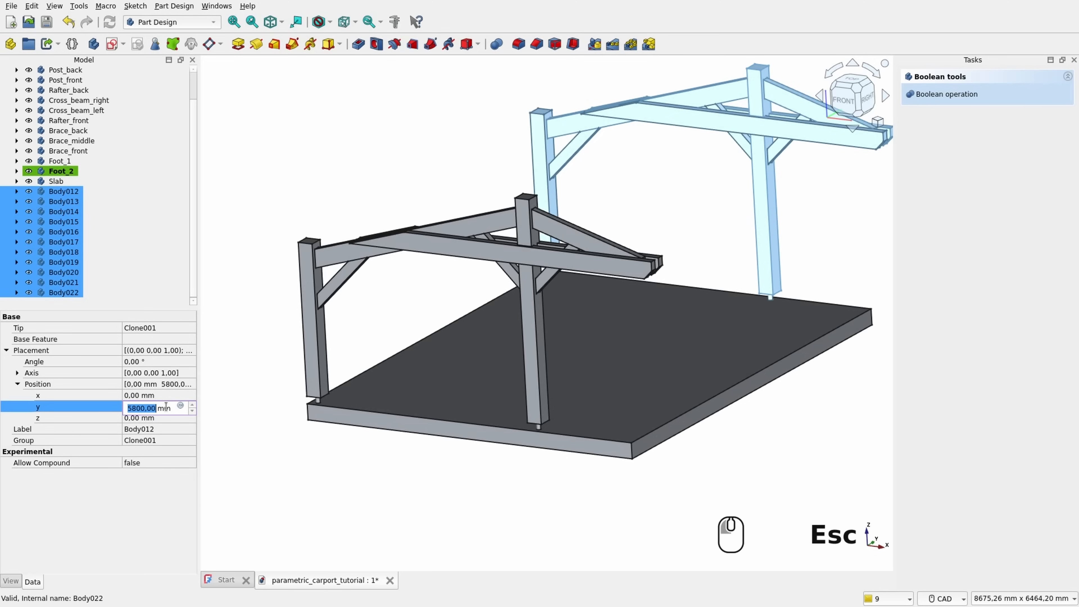
click(179, 407)
text(v)
key(Down)
key(Down)
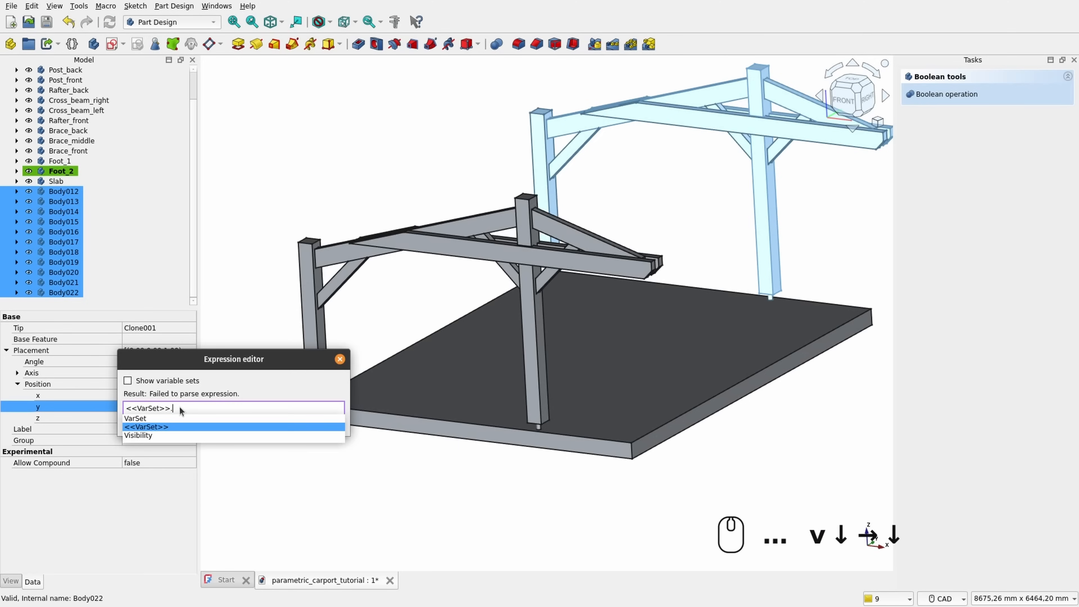
text(le)
key(Down)
key(Right)
text(-200mm)
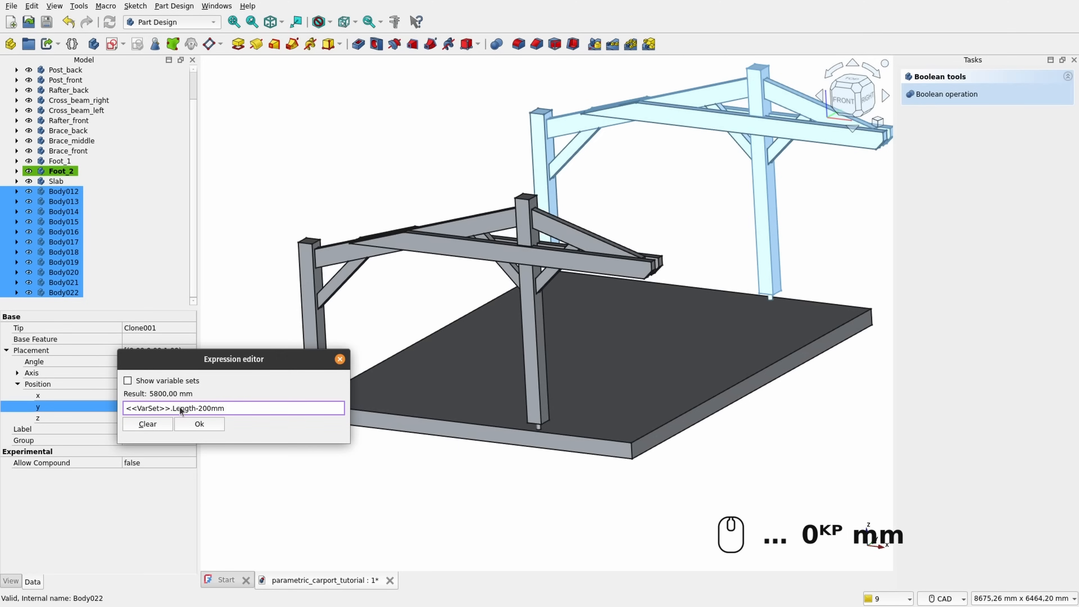
key(Return)
key(Return)
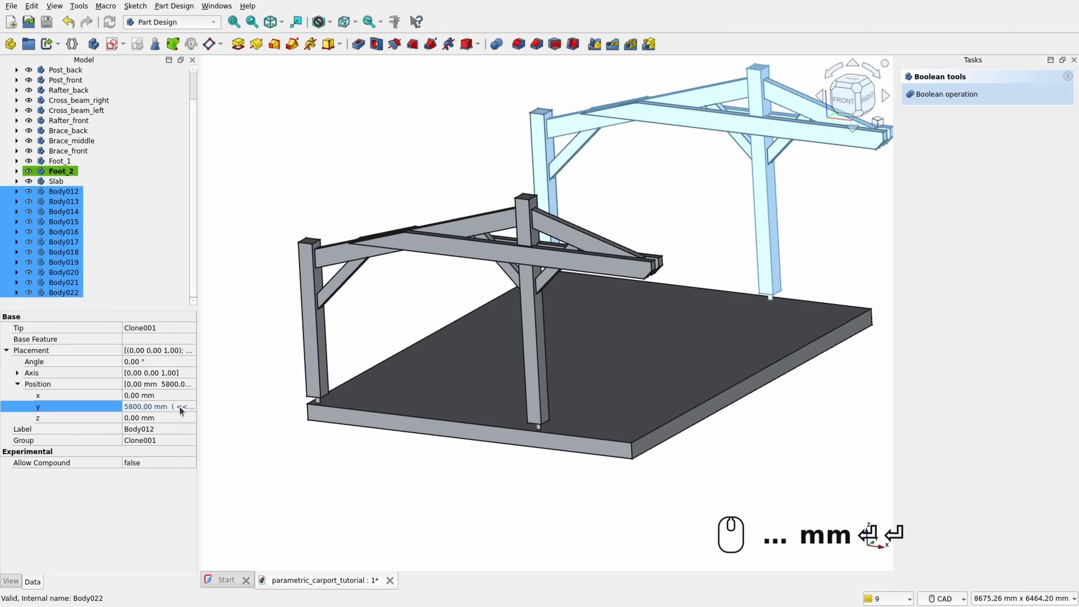
Step: Check the y position of Body019 and set the VarSet's Length to 4000 mm
click(64, 262)
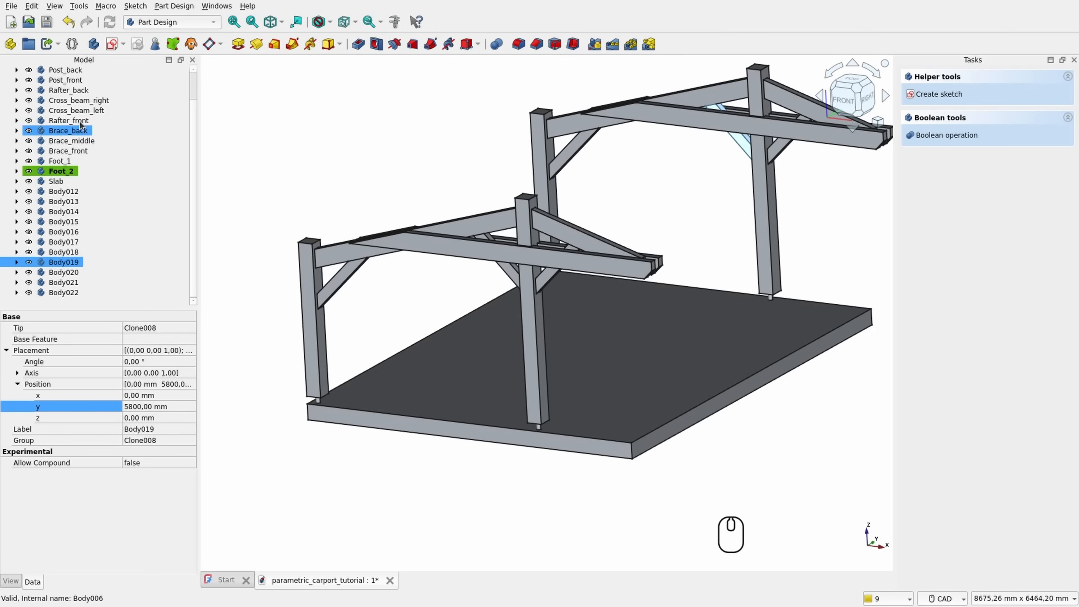
scroll(83, 94, up, 2)
click(60, 90)
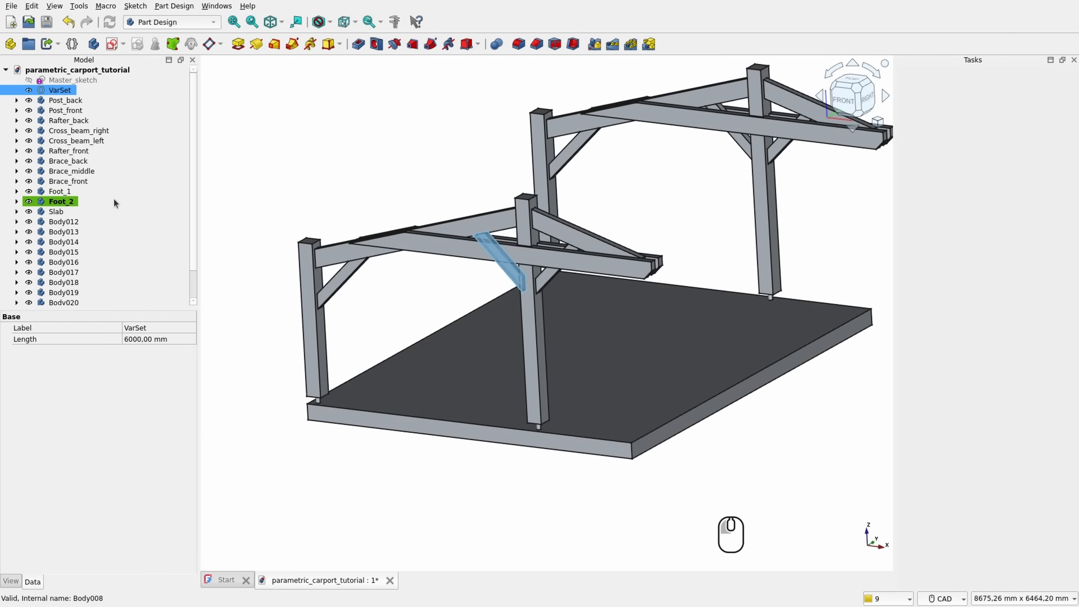
click(144, 341)
text(400)
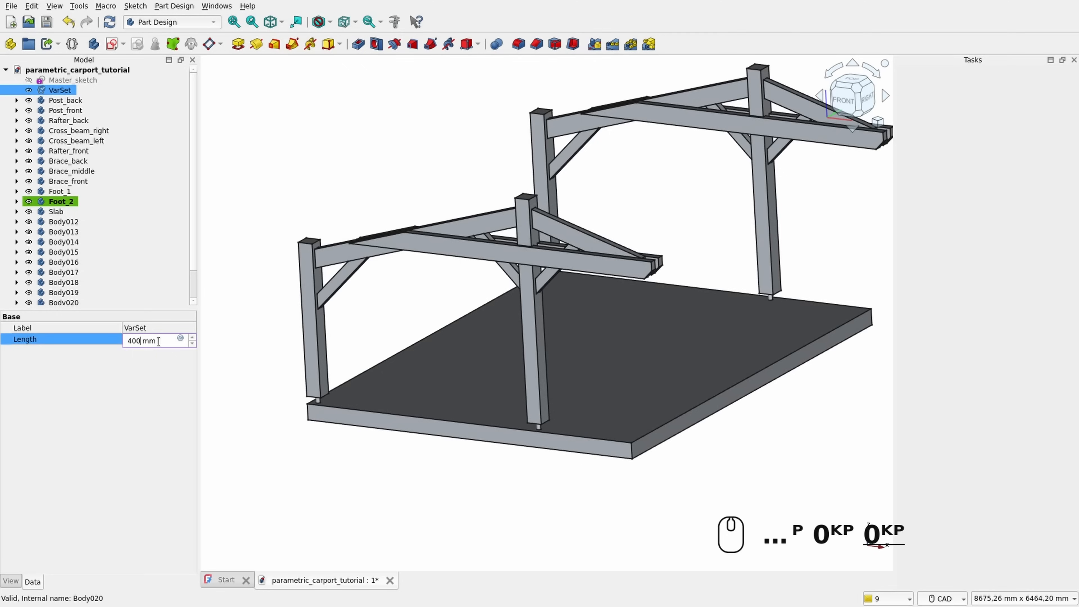
text(0)
key(Return)
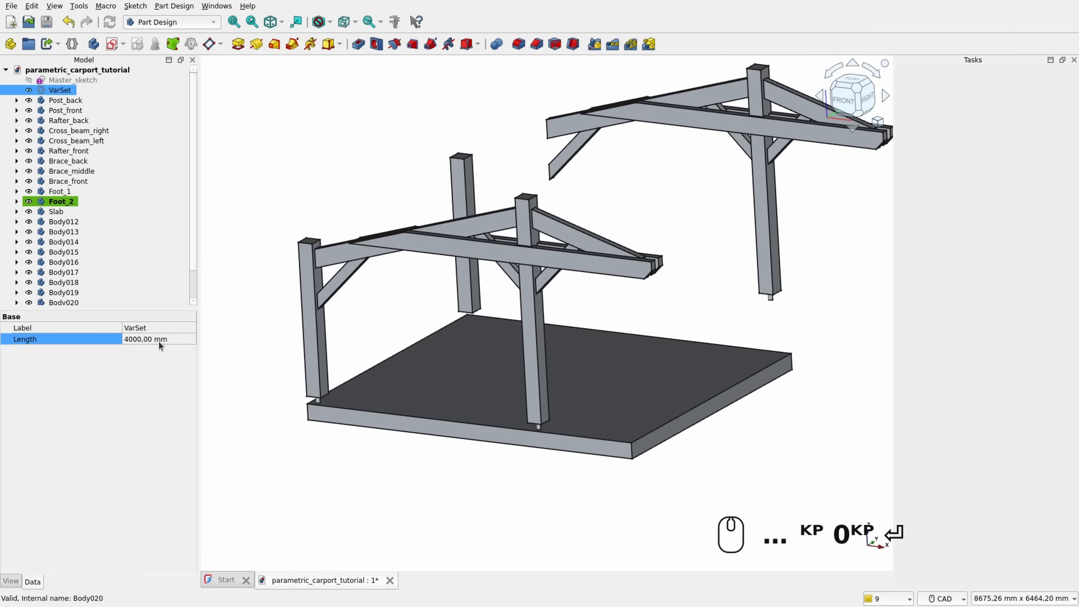
Step: Set the VarSet's Length back to 6000 mm
click(159, 343)
text(600)
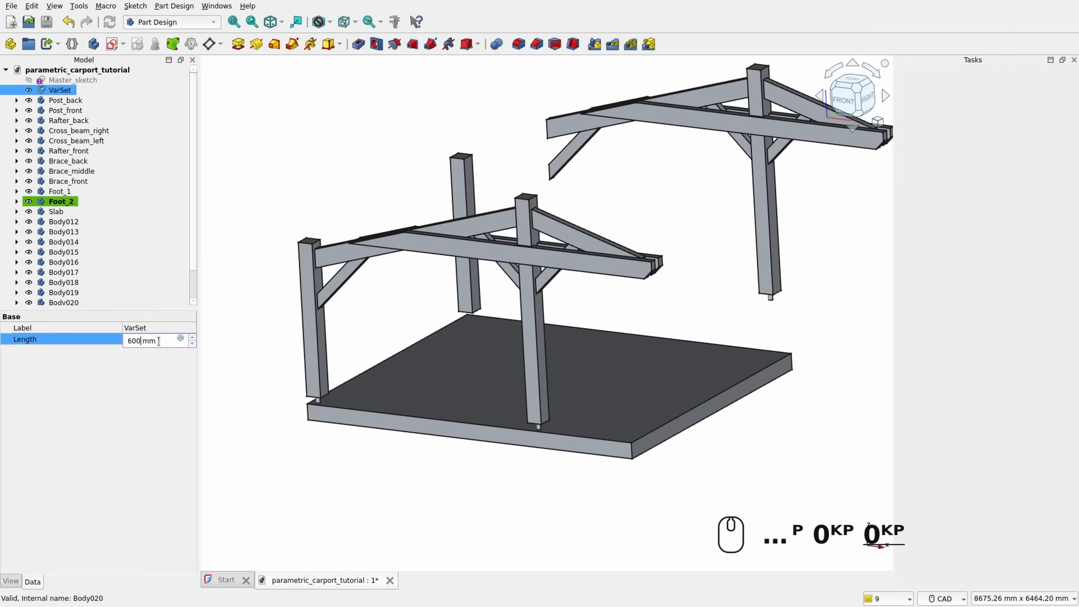
key(Return)
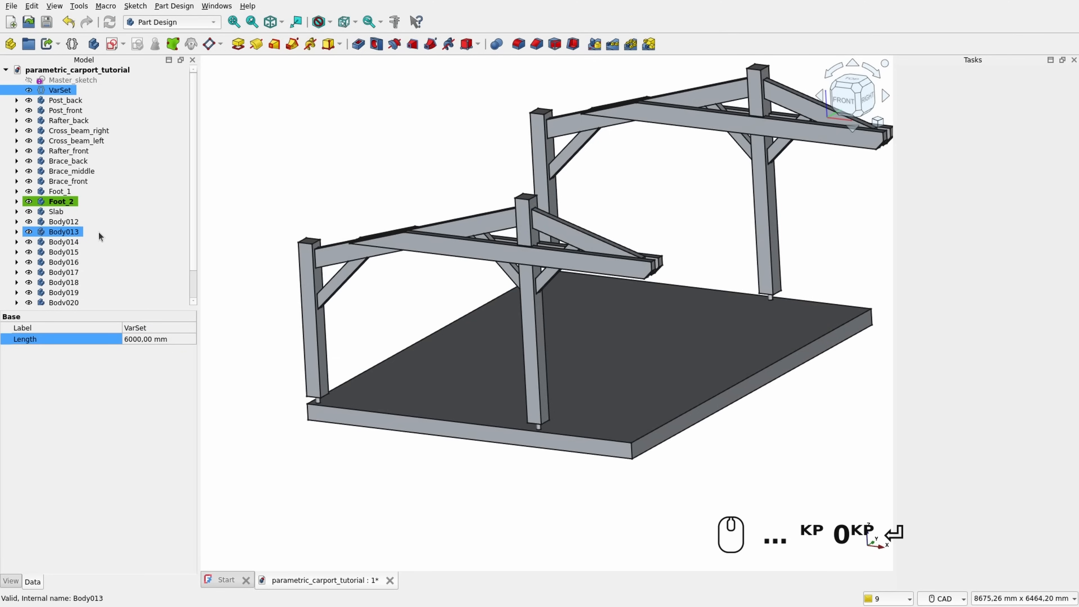
Step: Select Body012 through Body022 and reset their placement's y position to 0 mm
scroll(98, 232, down, 1)
click(69, 192)
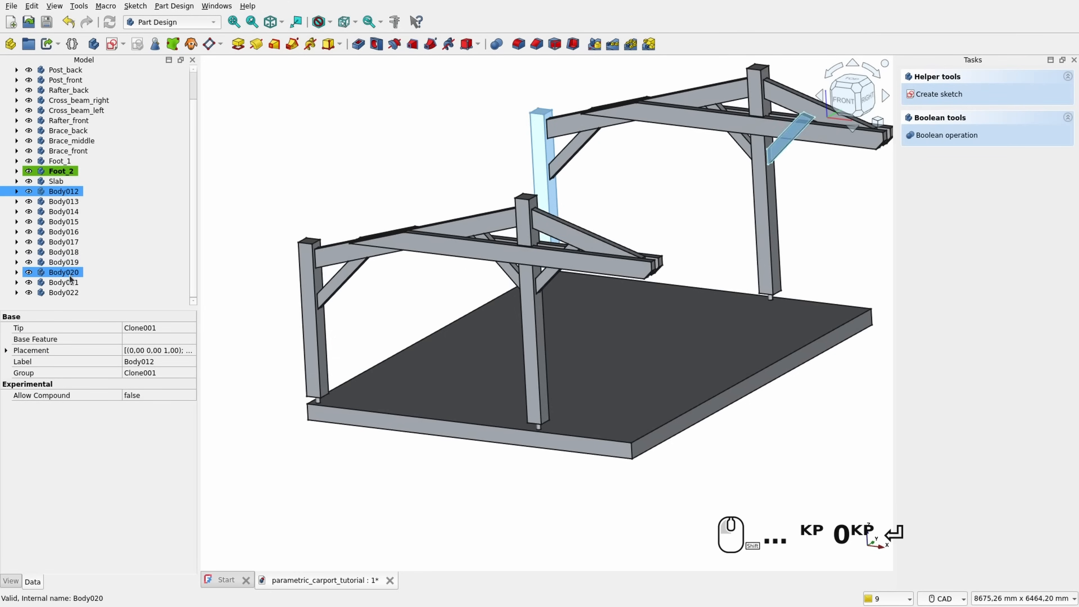
shift+click(67, 293)
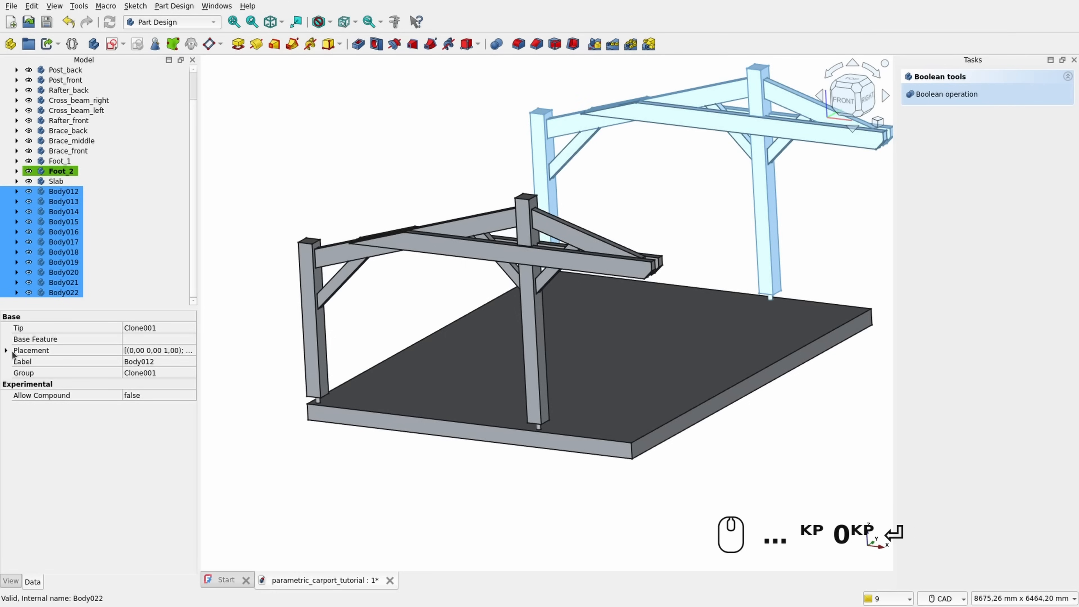
double_click(28, 350)
click(17, 384)
click(149, 407)
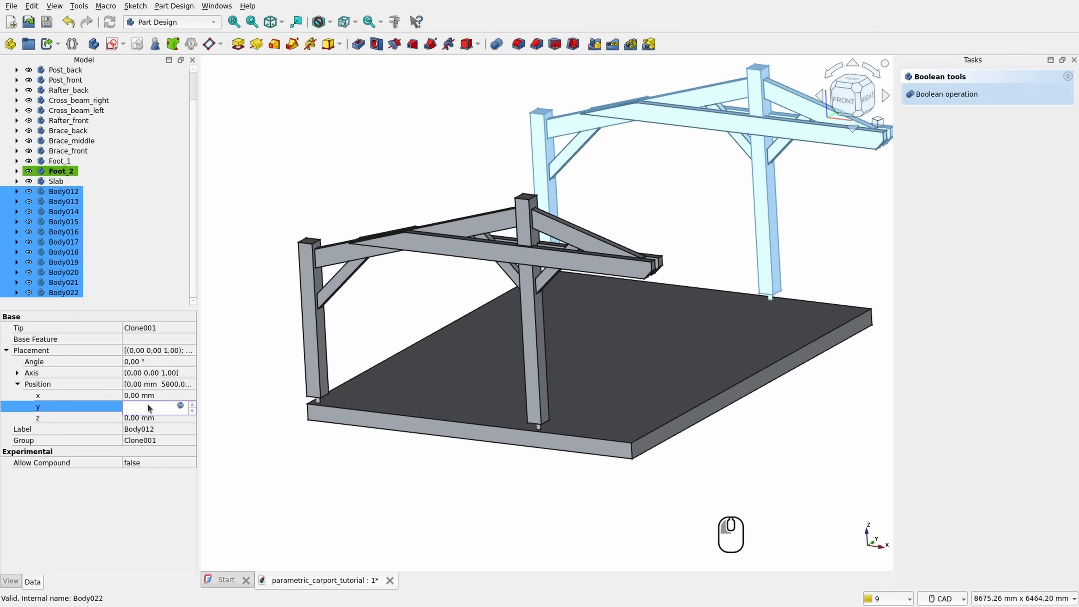
text(0)
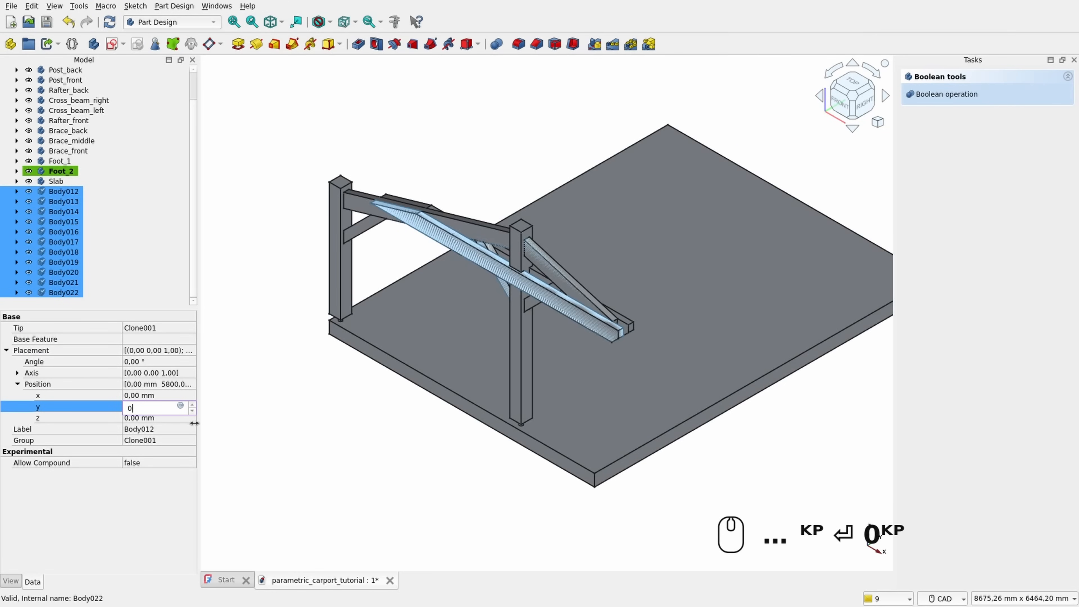
key(Return)
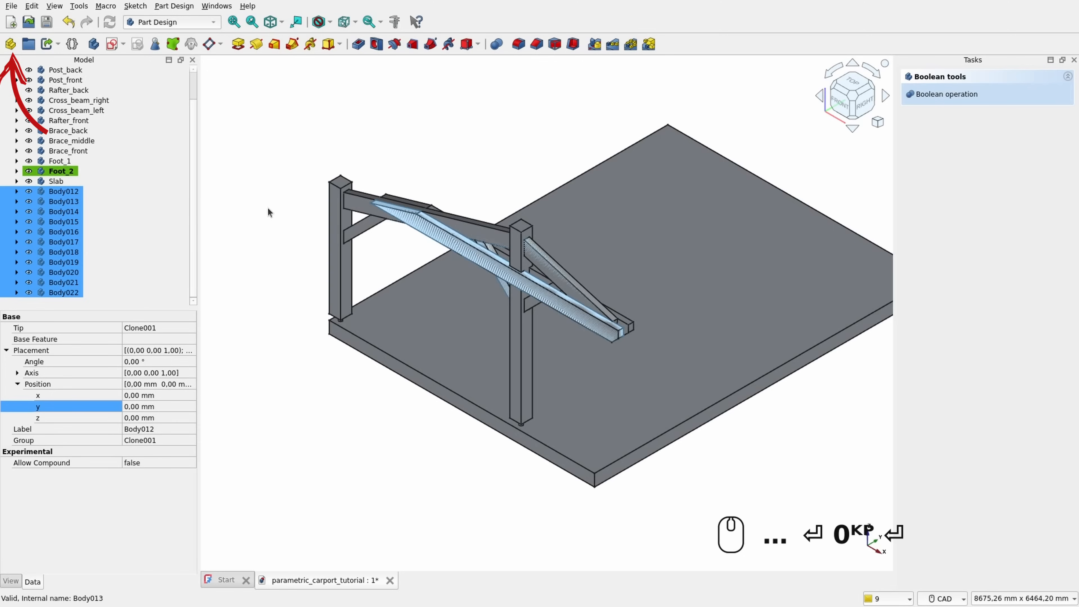
Step: Create a new Part container and move the cloned bodies Body012 through Body022 into it
click(278, 223)
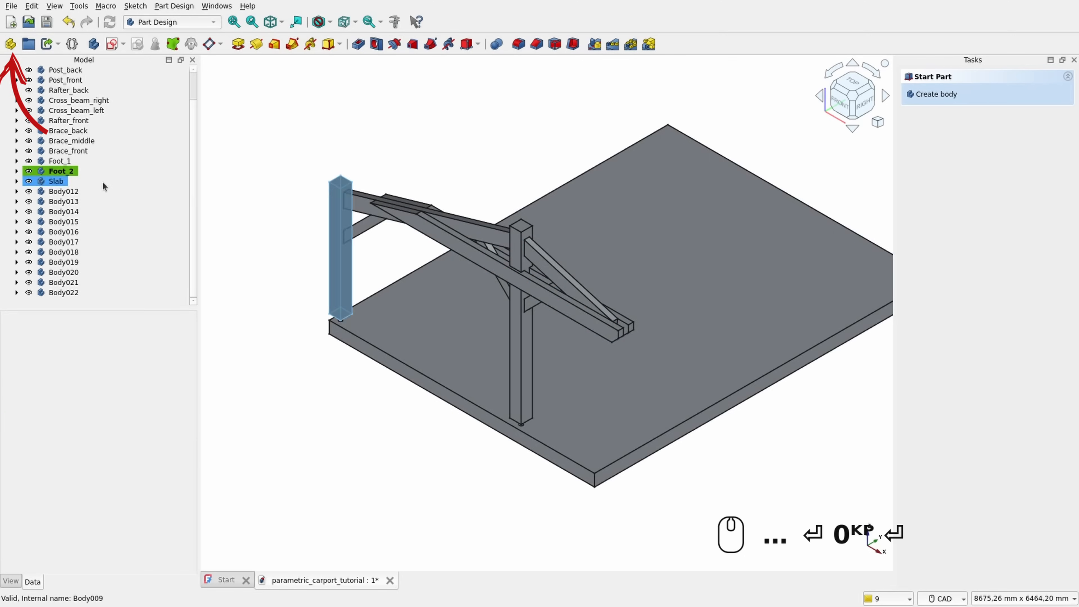
click(11, 44)
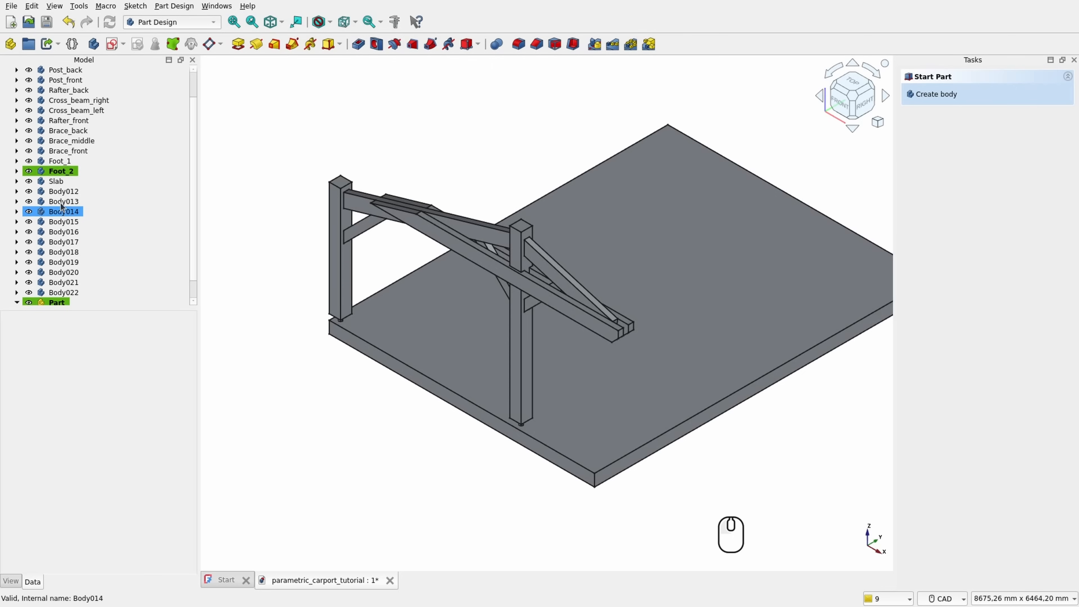
click(66, 191)
scroll(68, 212, down, 1)
shift+click(77, 273)
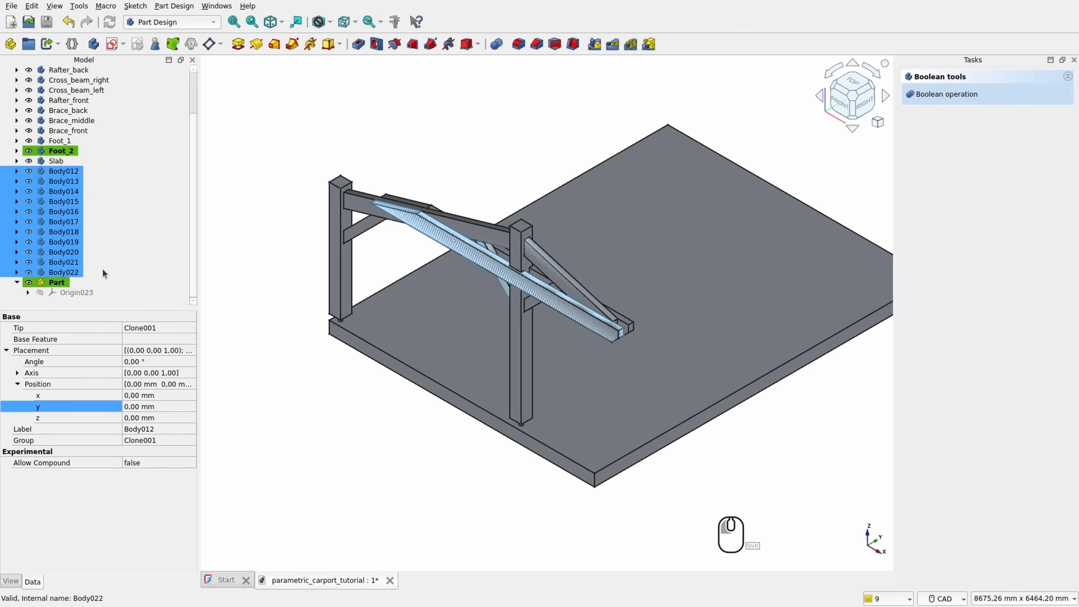
drag(86, 275, 64, 282)
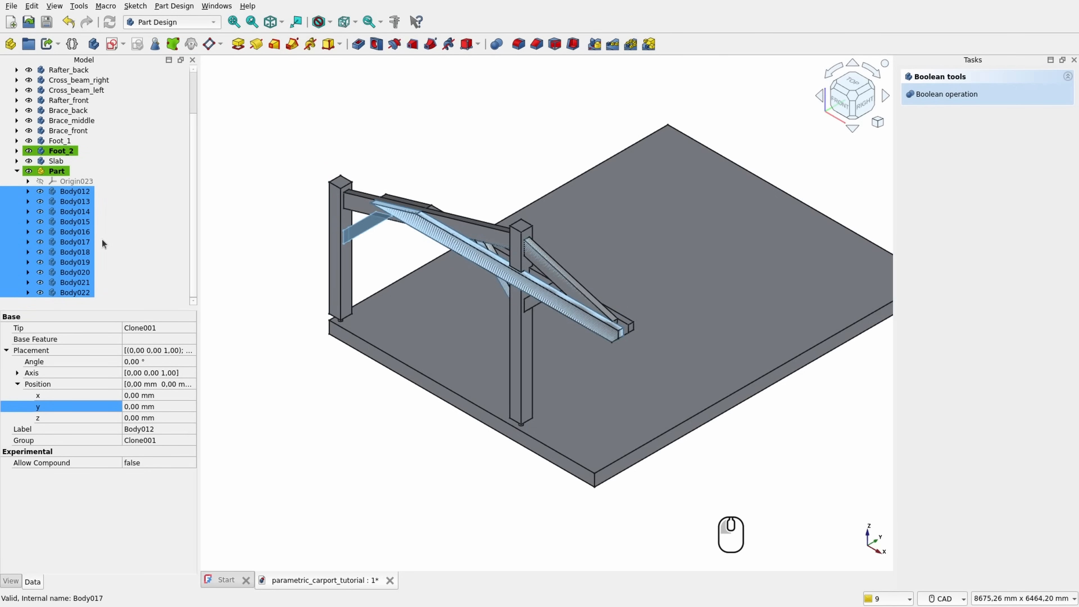
Step: Rename the new Part container as Clone_parts
click(101, 170)
key(F2)
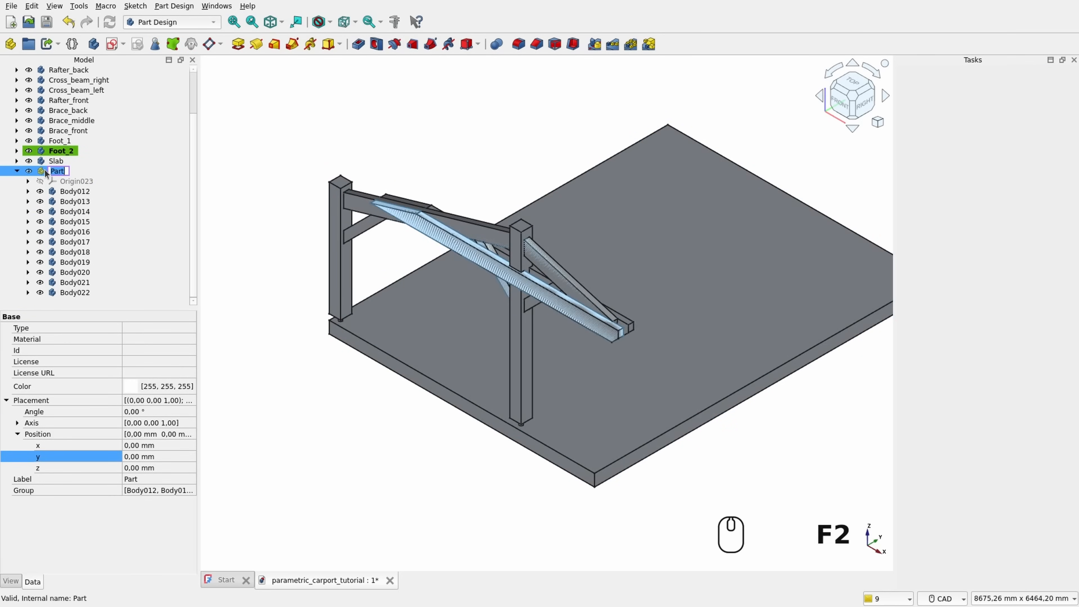
text(Clone_parts)
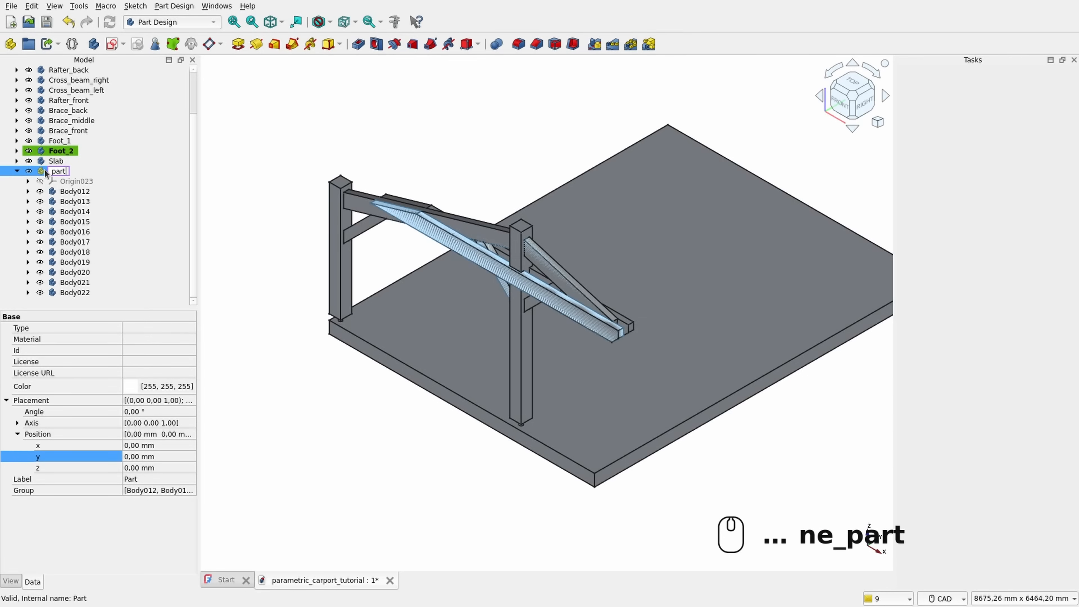
key(Return)
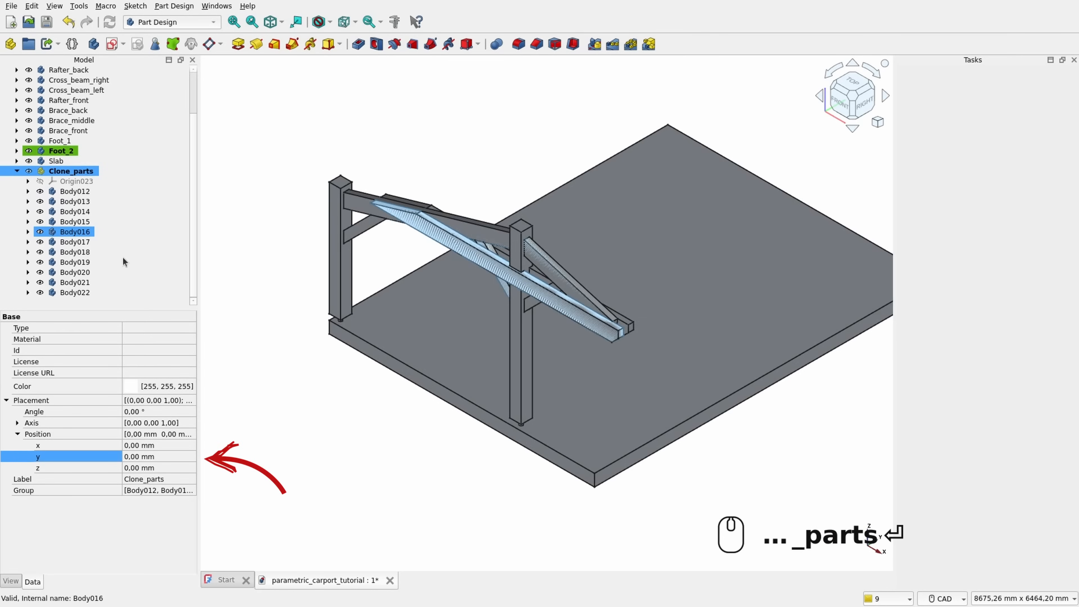
Step: Drive the y position of the Clone_parts container with the expression VarSet.Length-200mm
click(141, 457)
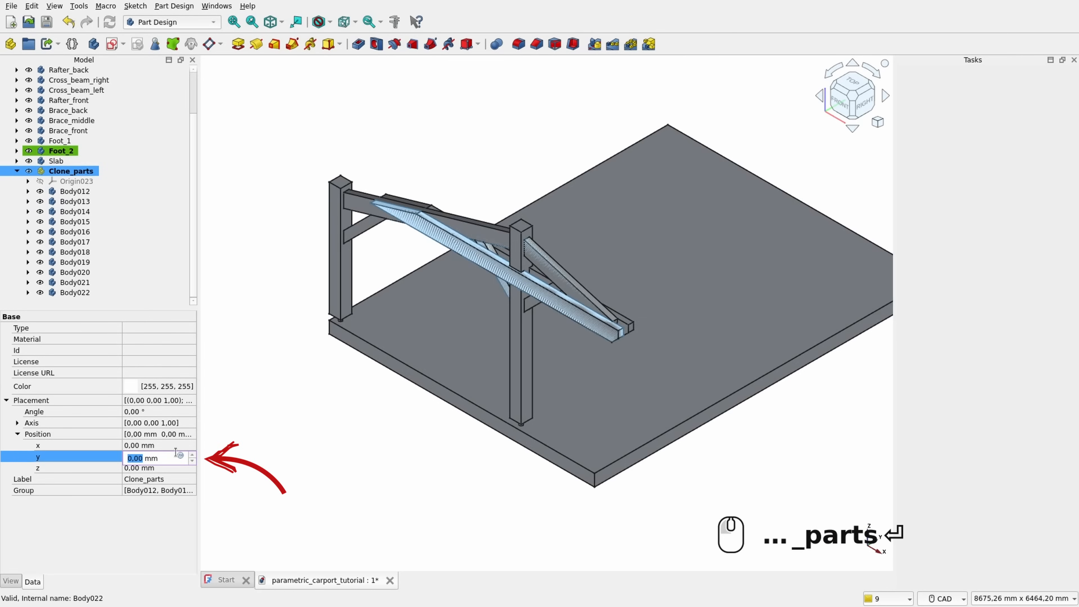
click(180, 455)
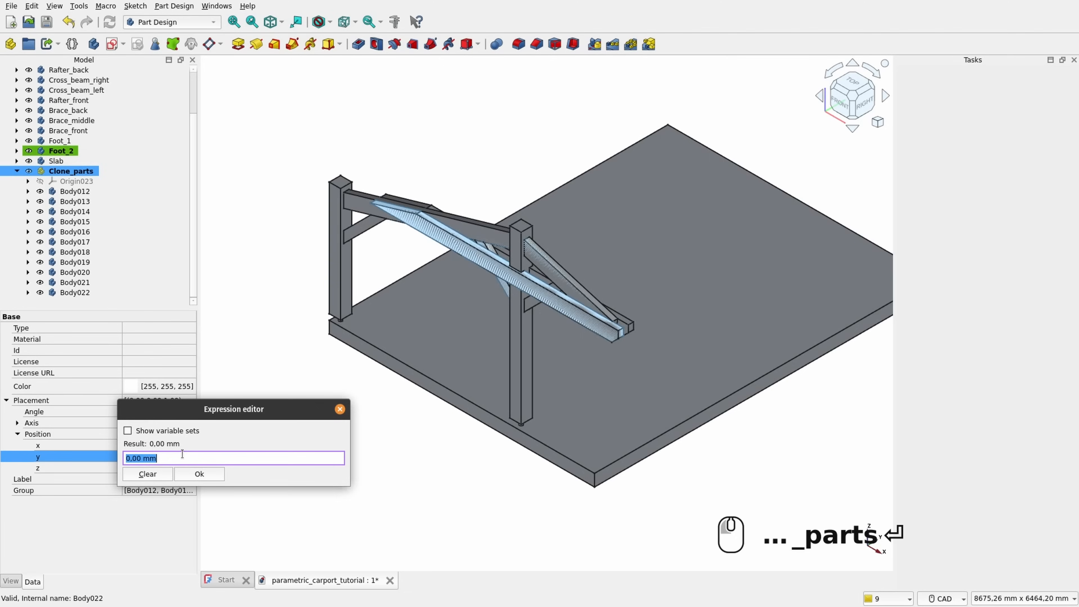
text(v)
key(Down)
key(Right)
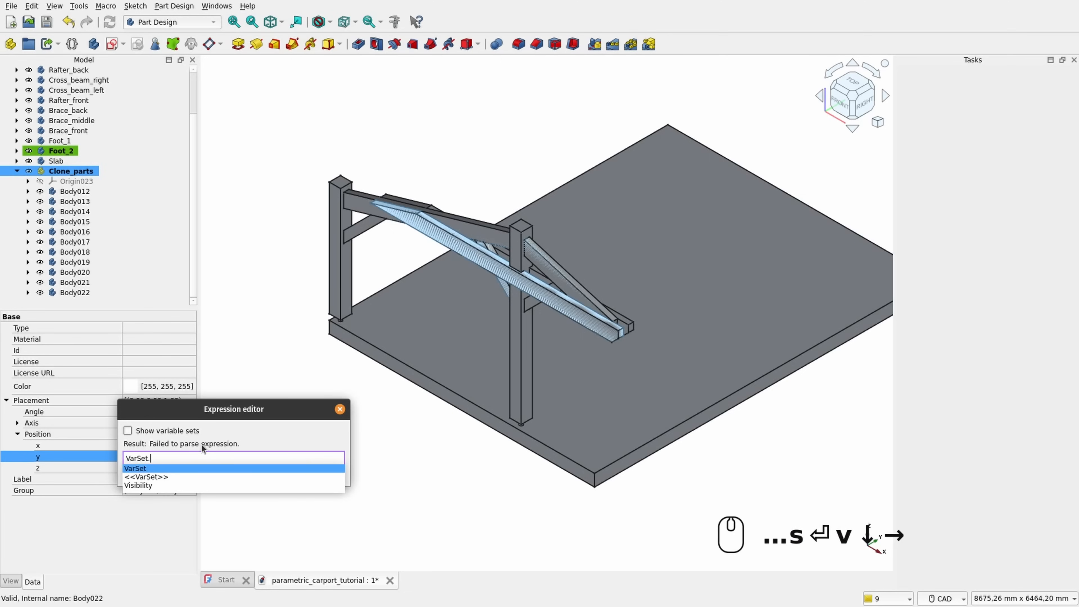
text(le)
key(Down)
key(Right)
text(-200mm)
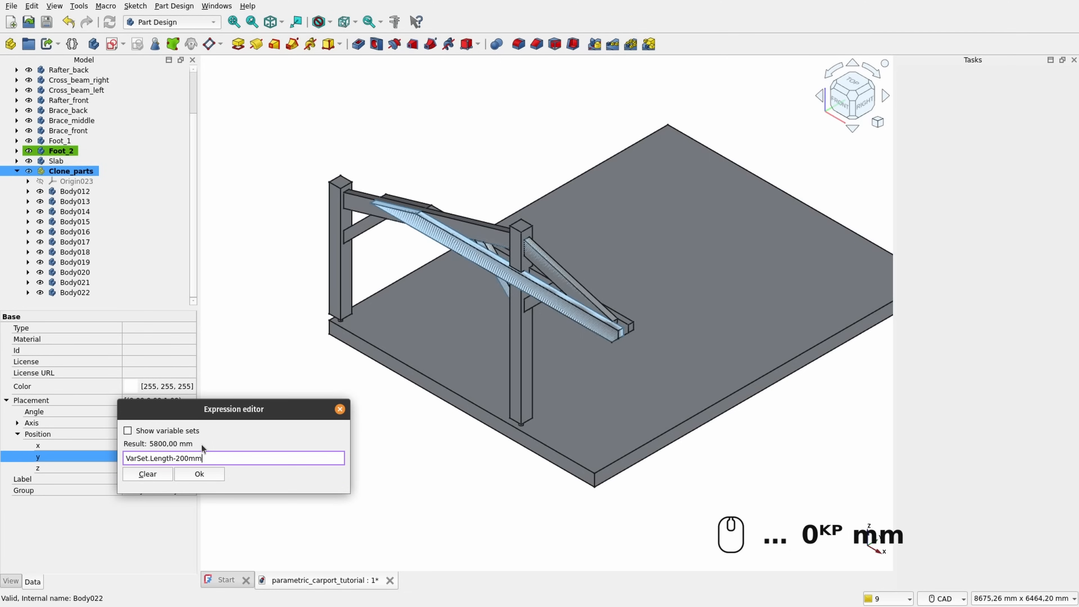
key(Return)
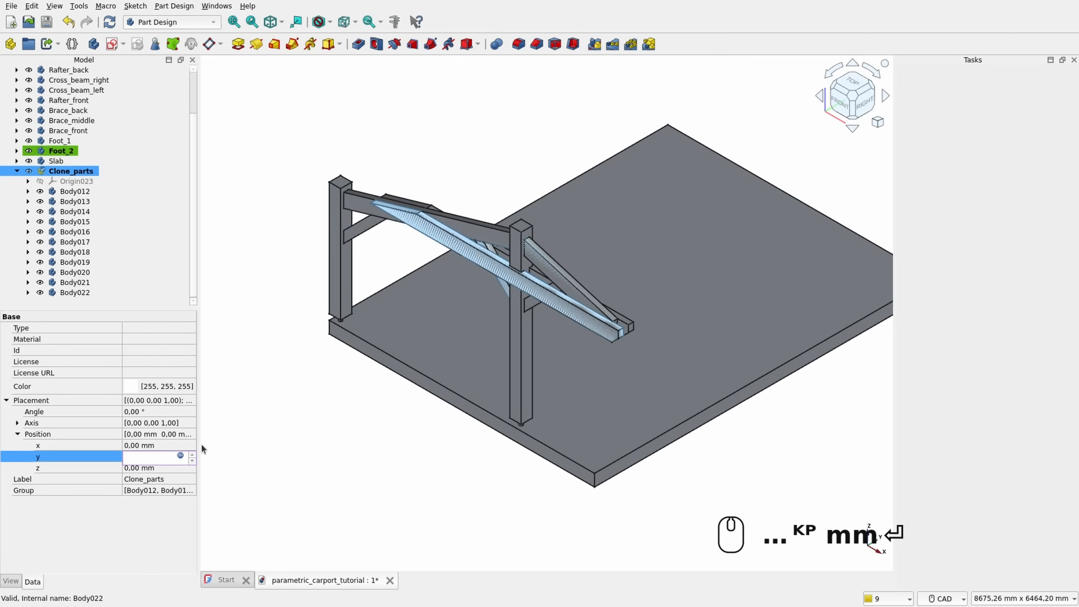
key(Return)
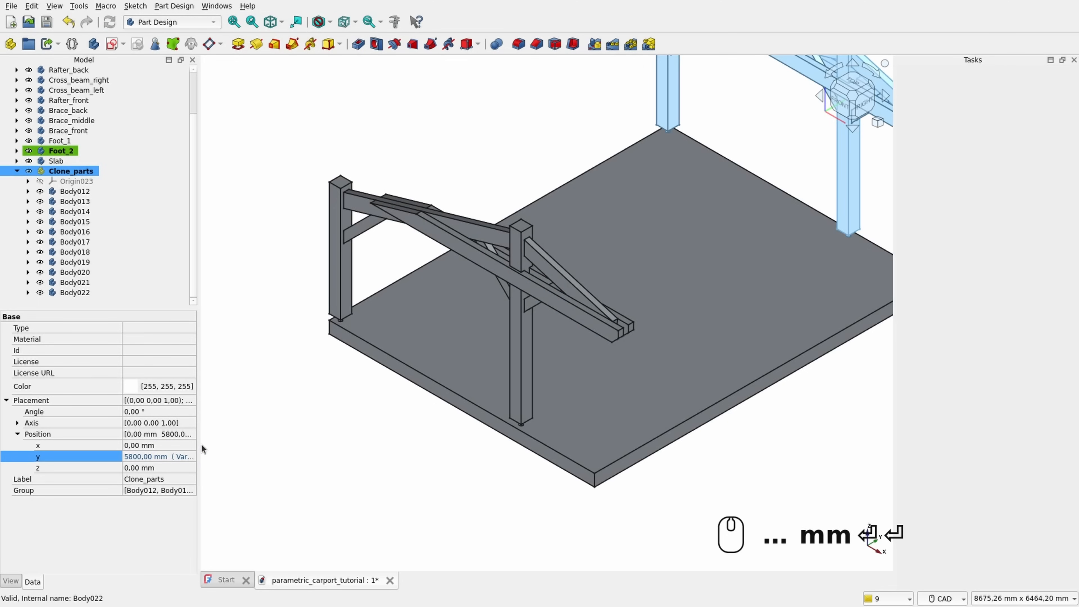
Step: Collapse Clone_parts in the model tree and set the VarSet's Length to 4000 mm
click(384, 89)
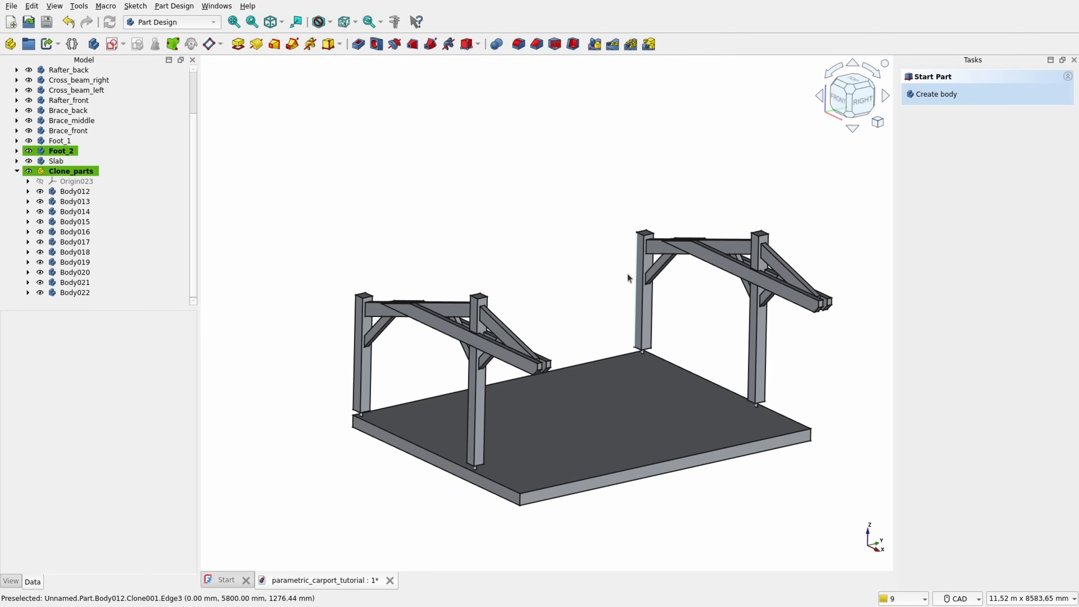
click(17, 171)
click(60, 91)
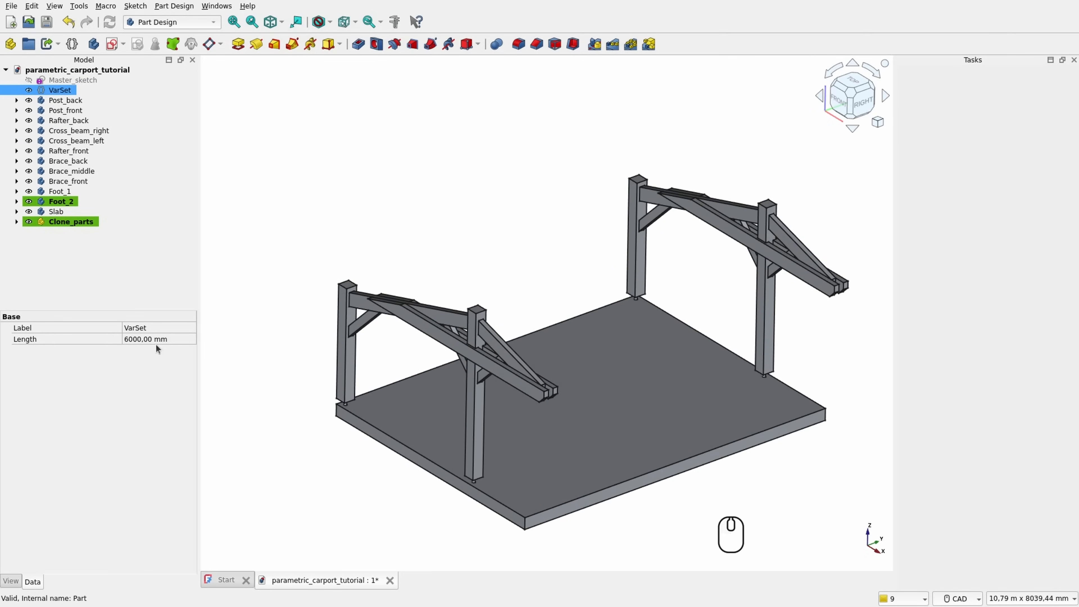
click(153, 341)
text(400)
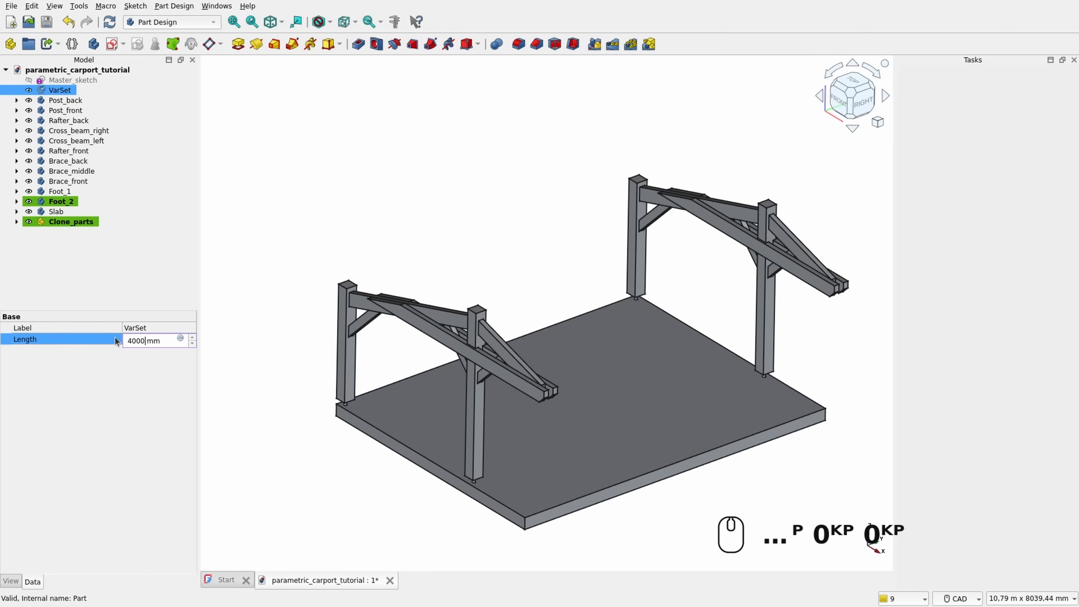
text(0)
key(Return)
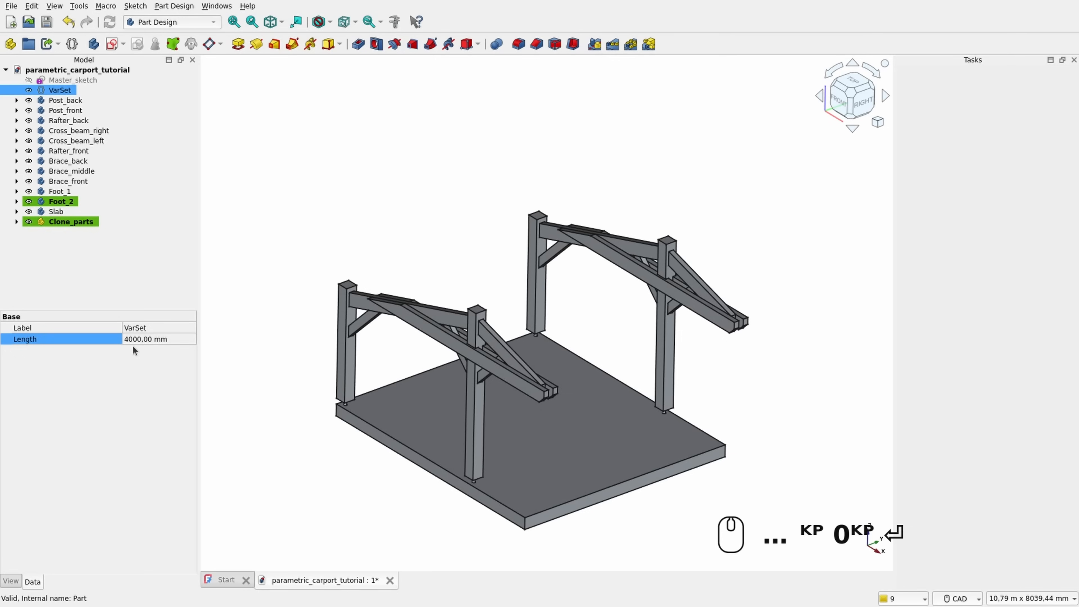
Step: Set the VarSet's Length to 6000 mm and clear the selection
click(149, 340)
text(6000)
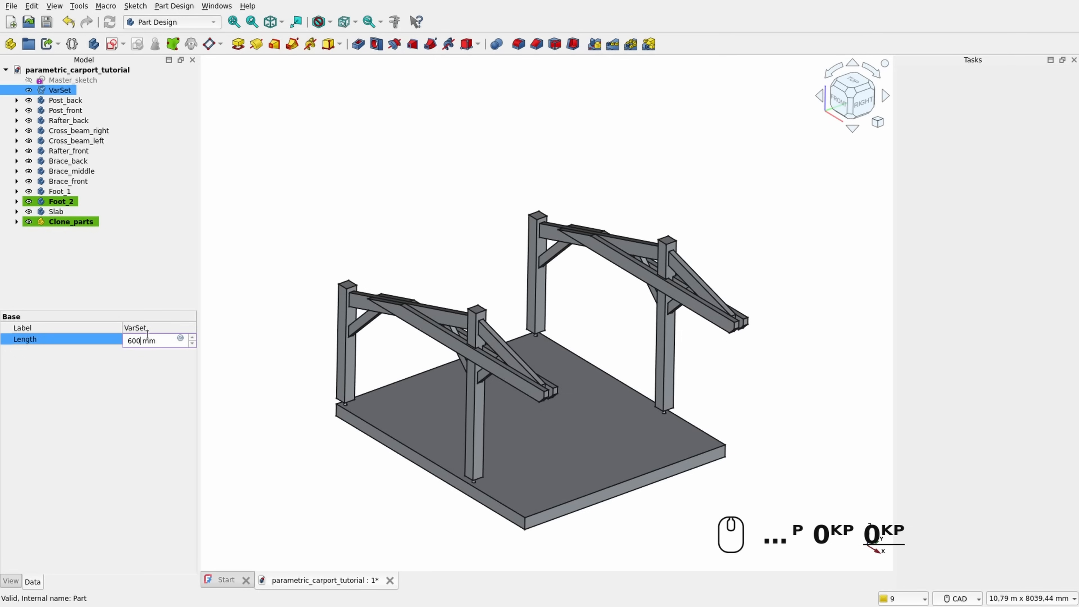
key(Return)
click(462, 154)
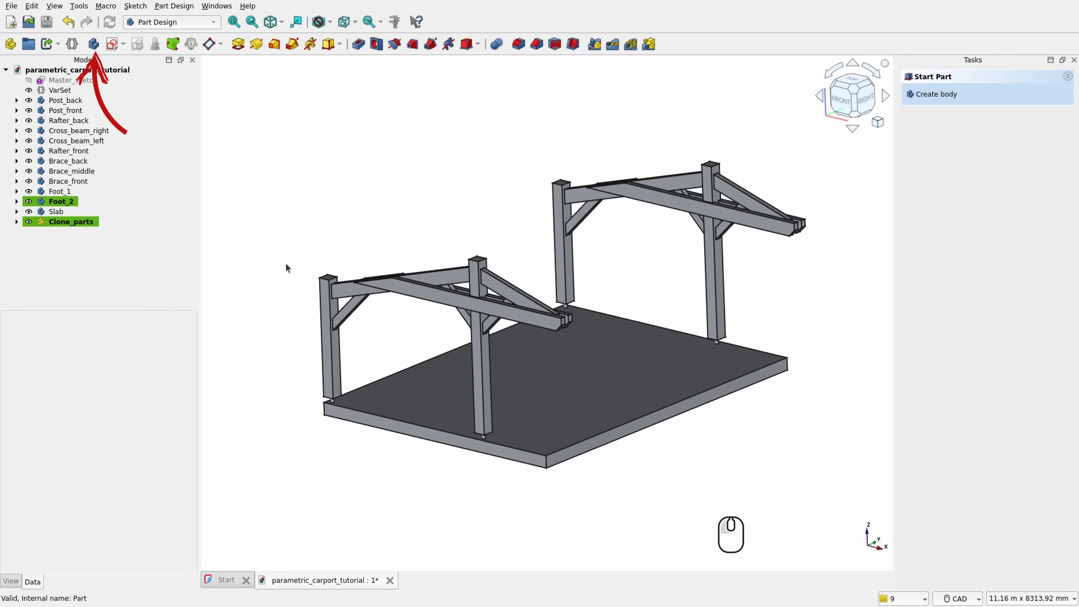
Step: Create a new body and move it out of the Clone_parts container to the top level of the document
click(94, 44)
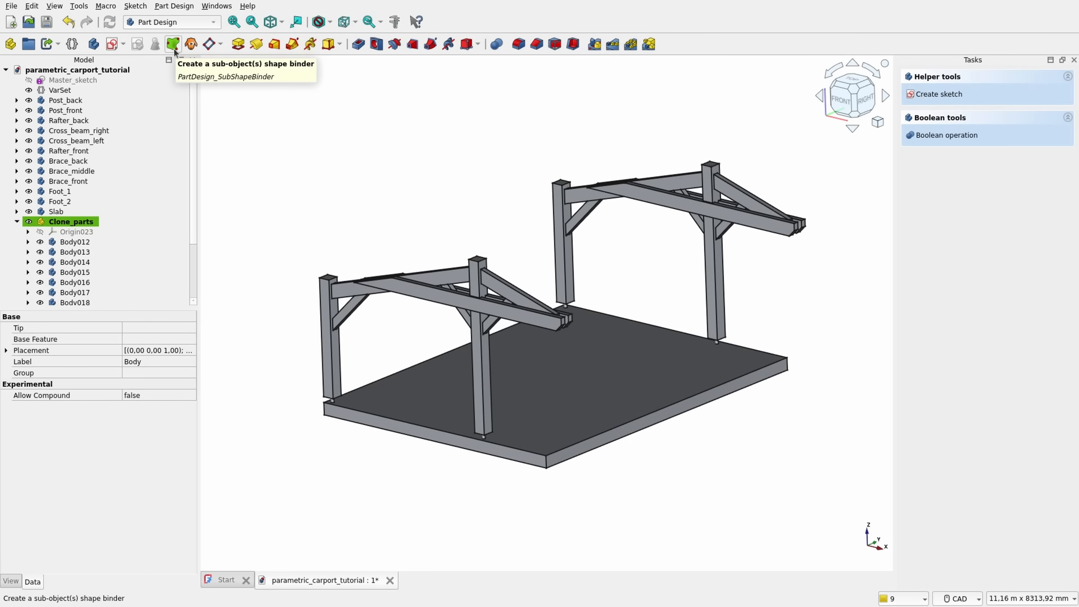
click(174, 46)
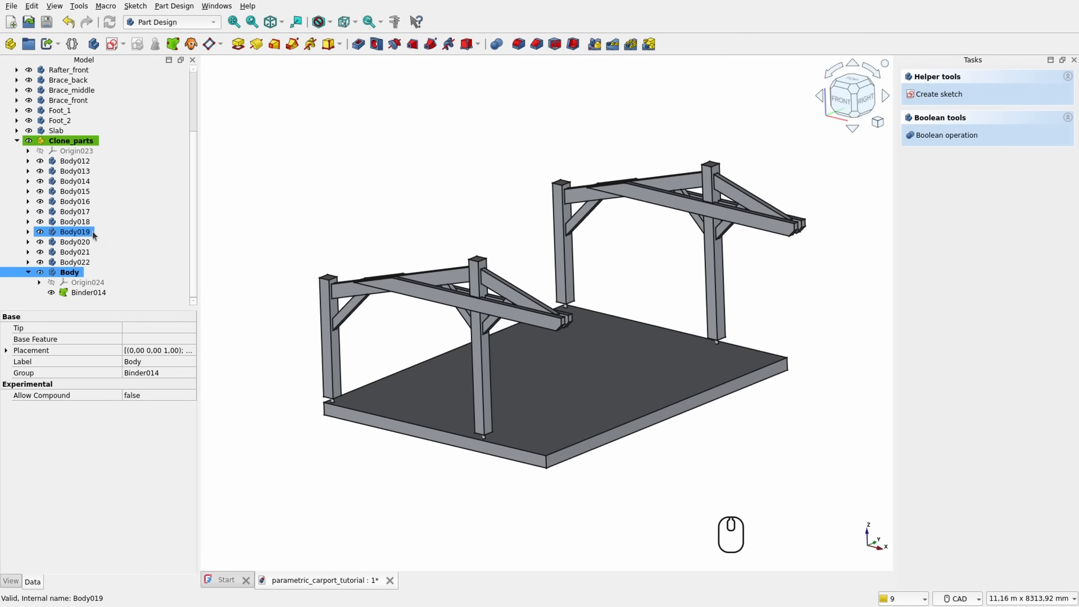
click(17, 150)
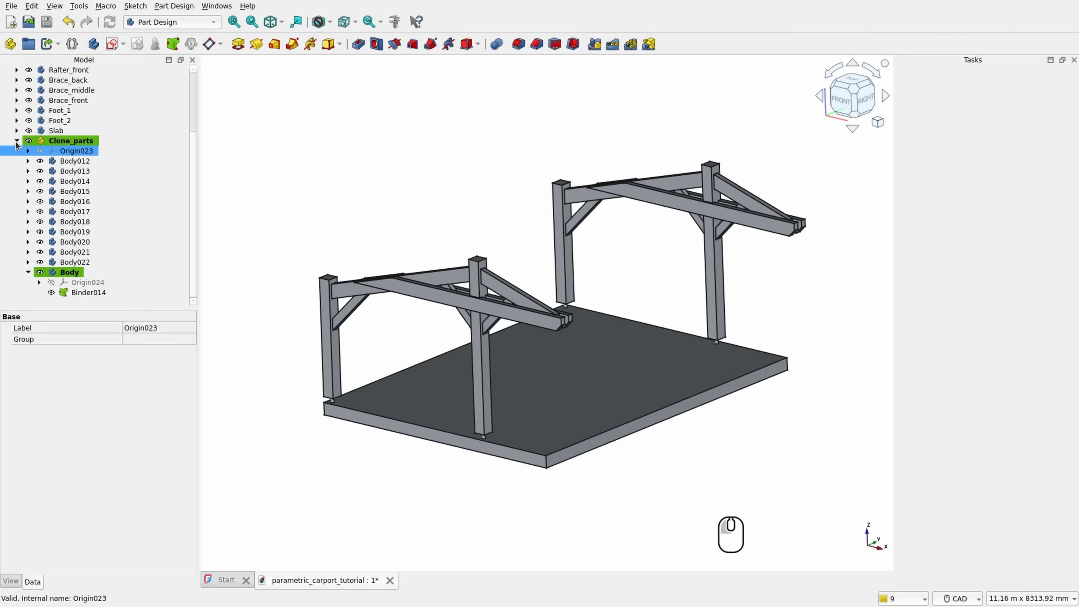
click(16, 141)
click(17, 222)
scroll(129, 242, down, 2)
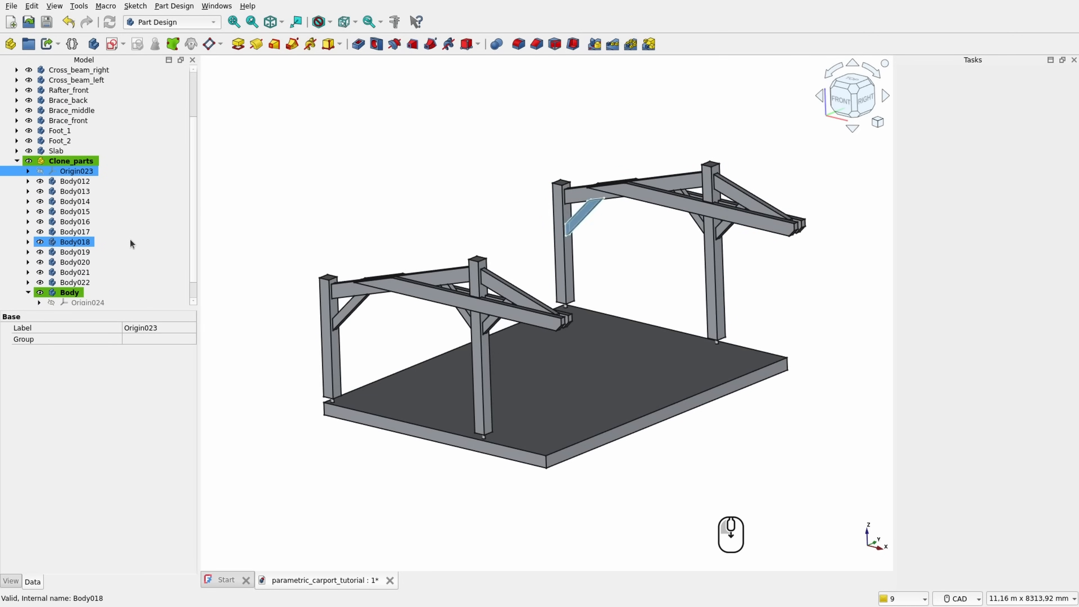
scroll(132, 244, down, 1)
drag(81, 272, 17, 178)
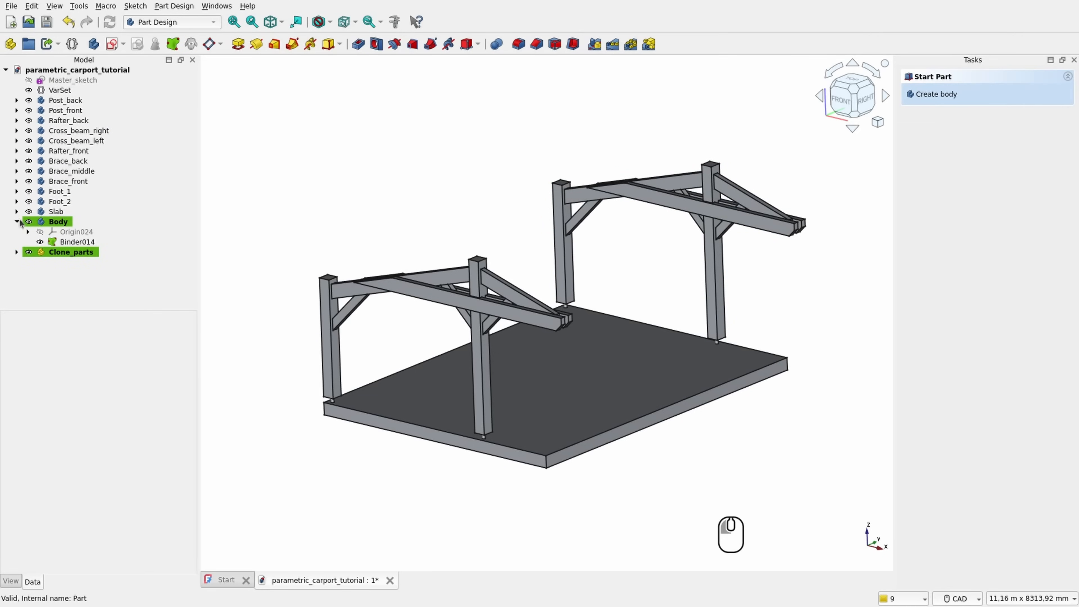
Step: Delete the empty binder from the new body and create a sub-shape binder of Master_sketch in it
click(79, 242)
key(Delete)
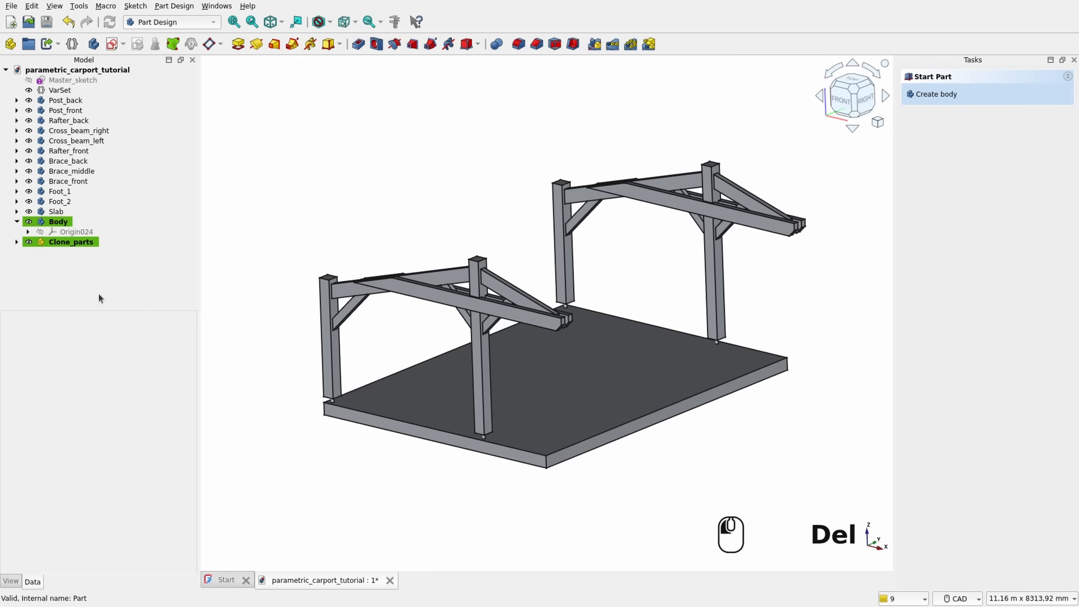
click(56, 221)
click(77, 81)
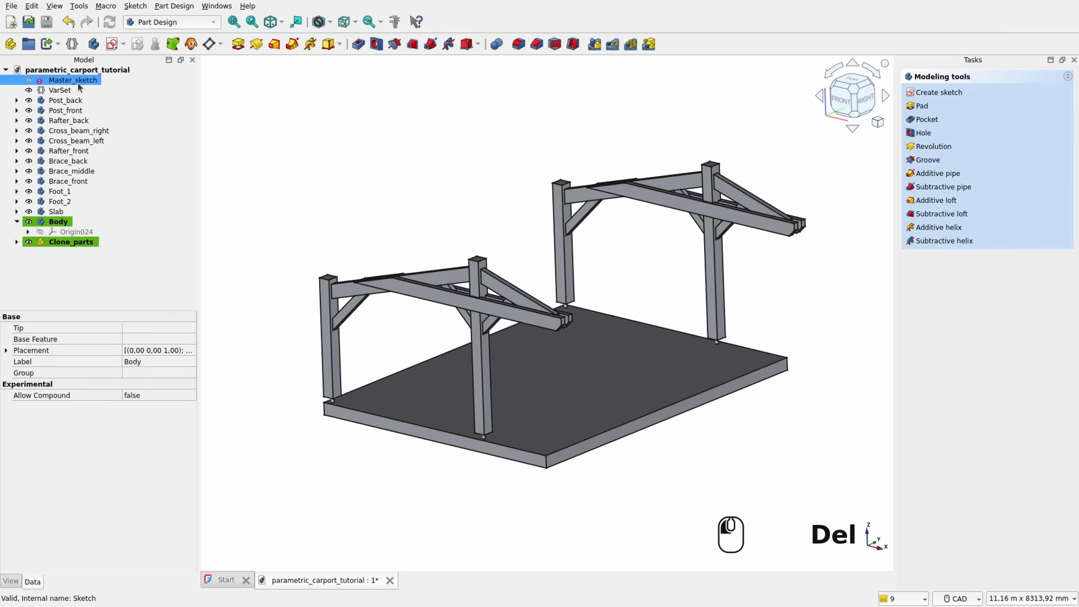
click(172, 48)
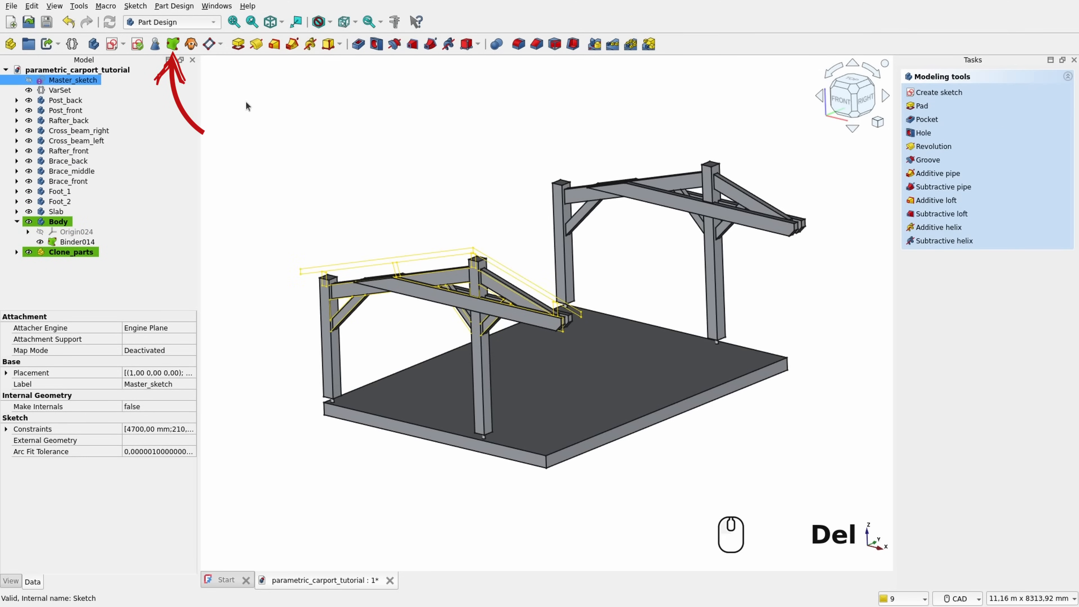
Step: Pad the four binder edges of the small rectangle at the top of Post_back, using the Two dimensions type
scroll(333, 296, up, 5)
scroll(249, 313, up, 5)
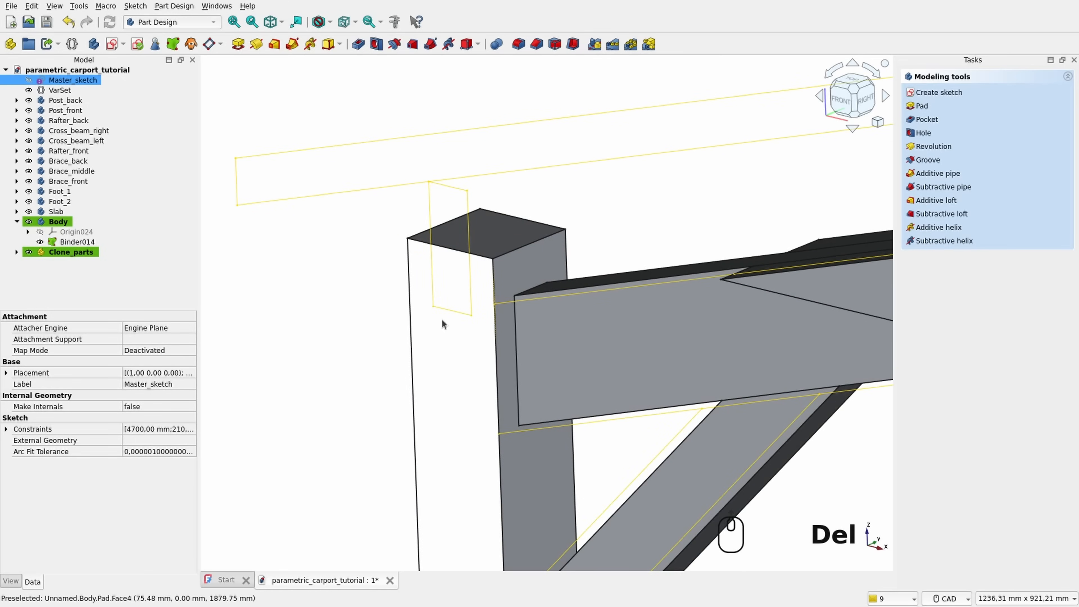
click(468, 220)
ctrl+click(431, 207)
ctrl+click(453, 188)
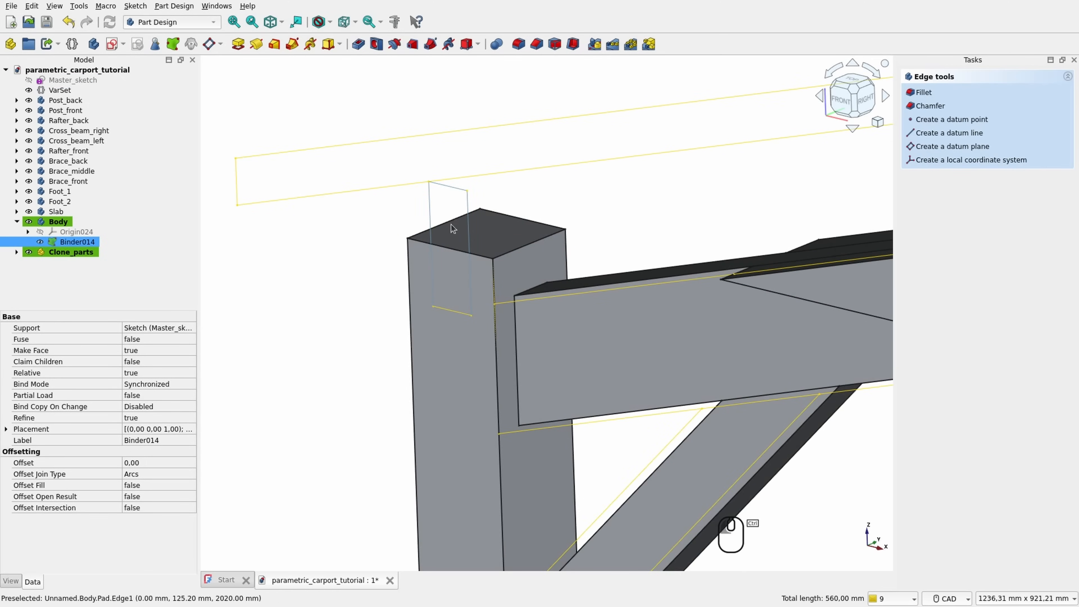
ctrl+click(447, 314)
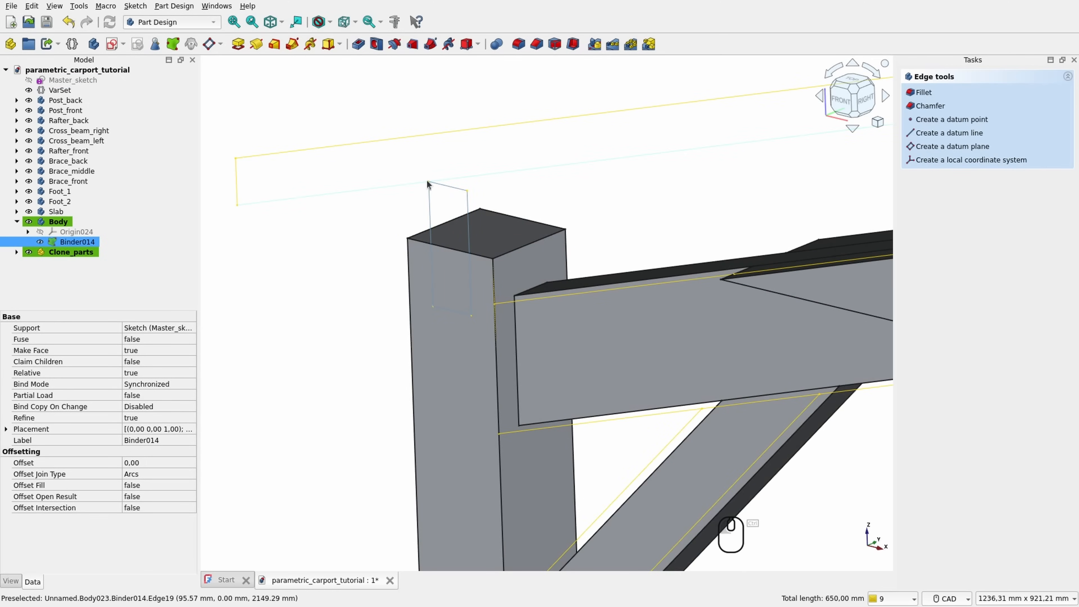
click(238, 44)
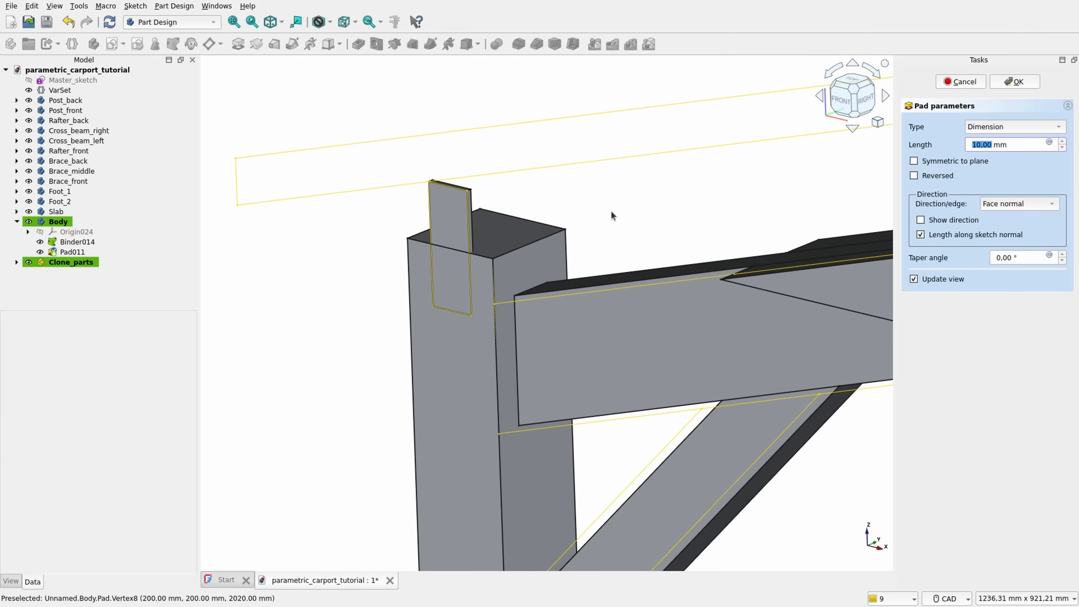
click(985, 127)
click(1010, 179)
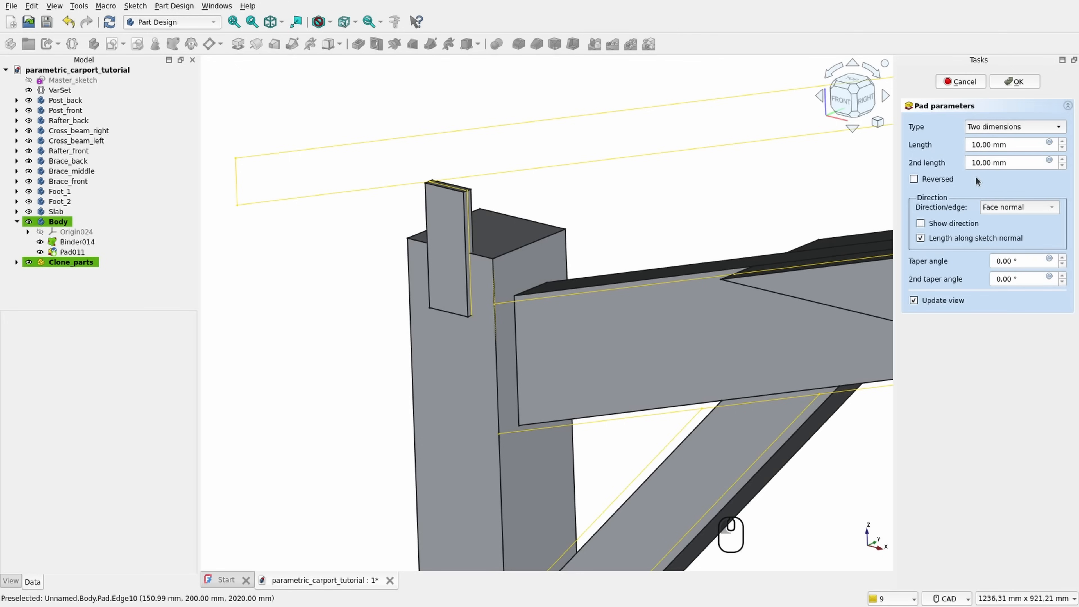
Step: Drive the pad's first length with the expression <<VarSet>>.Length+500mm
click(1049, 143)
drag(977, 104, 675, 140)
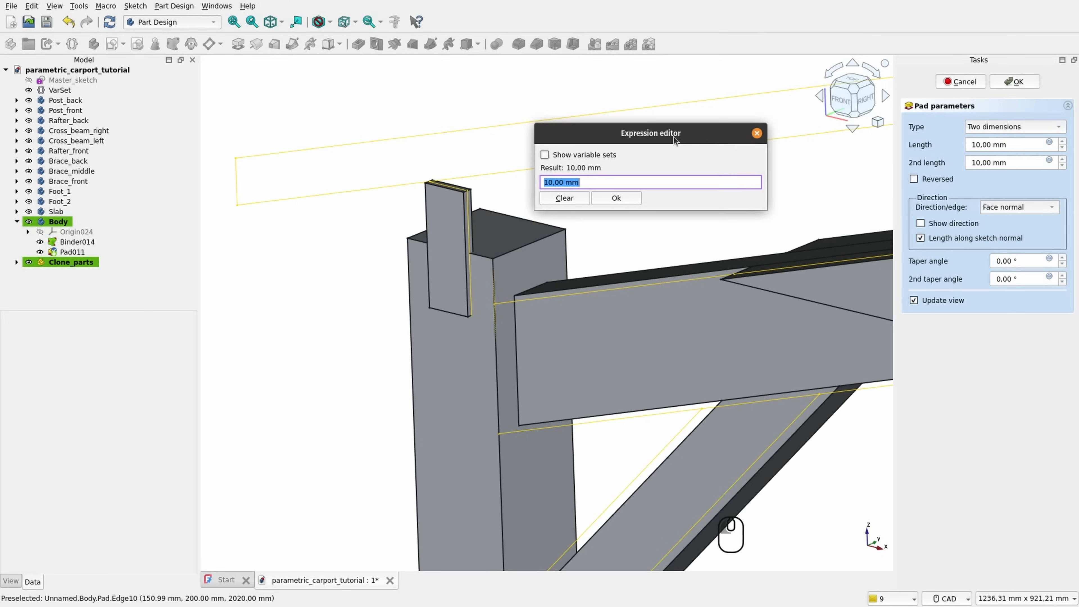
text(v)
key(Down)
key(Down)
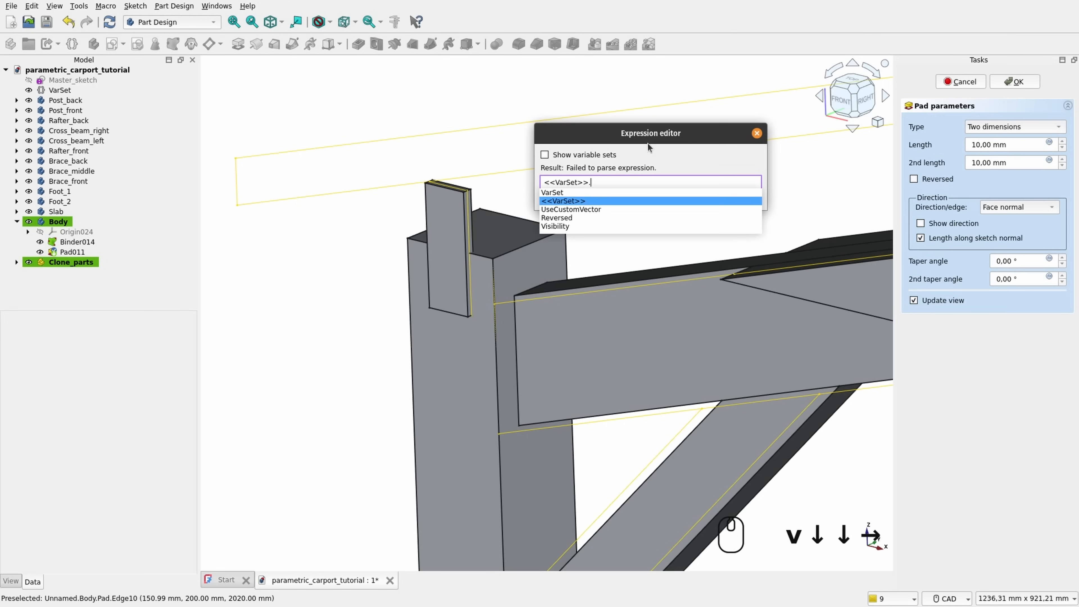
text(60)
key(BackSpace)
key(BackSpace)
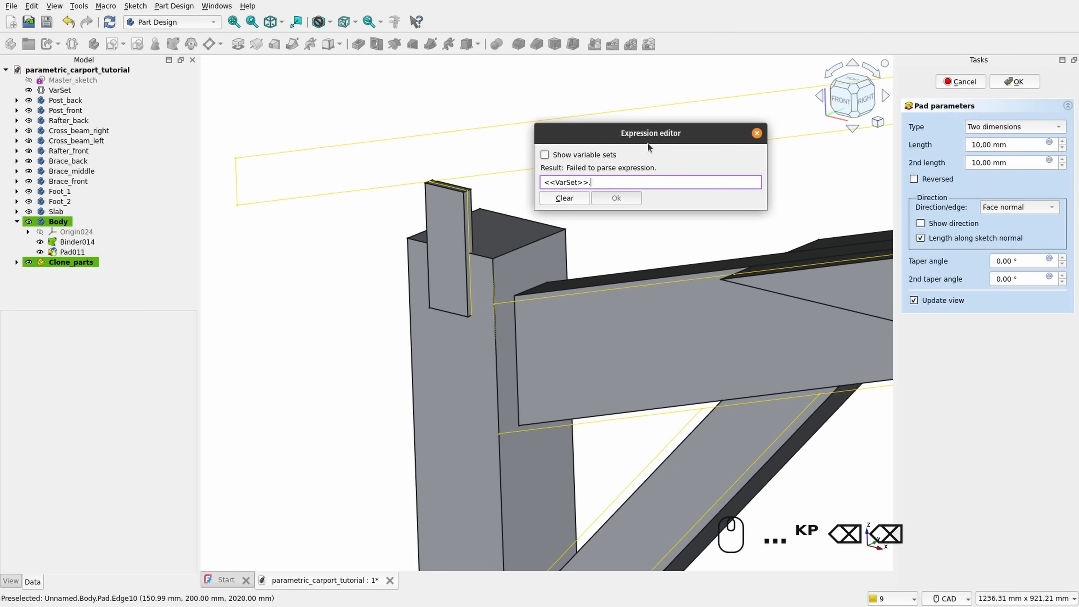
text(l)
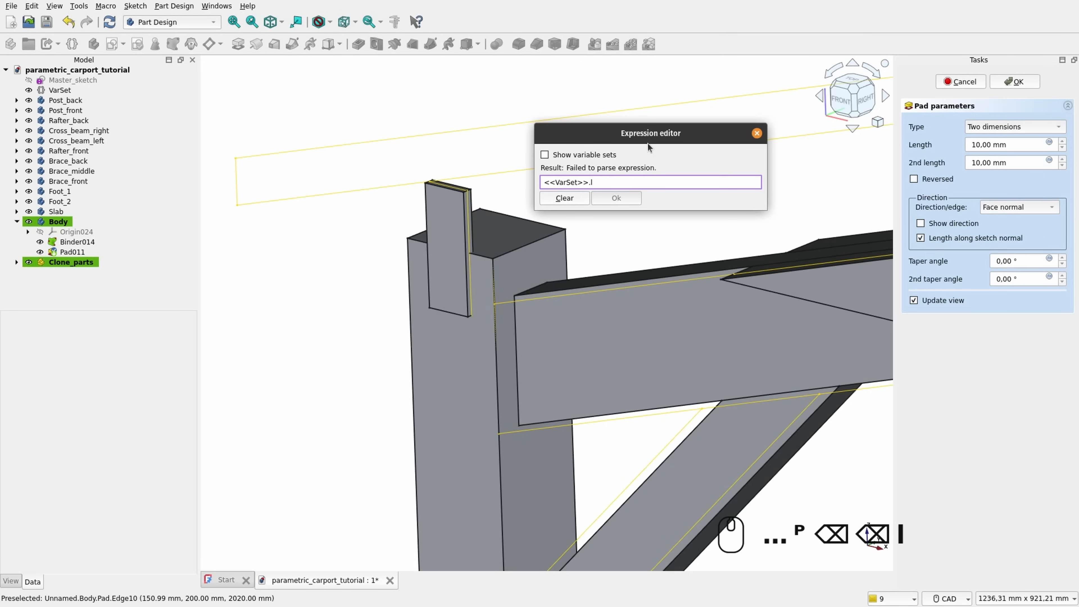
text(e)
key(Down)
key(Right)
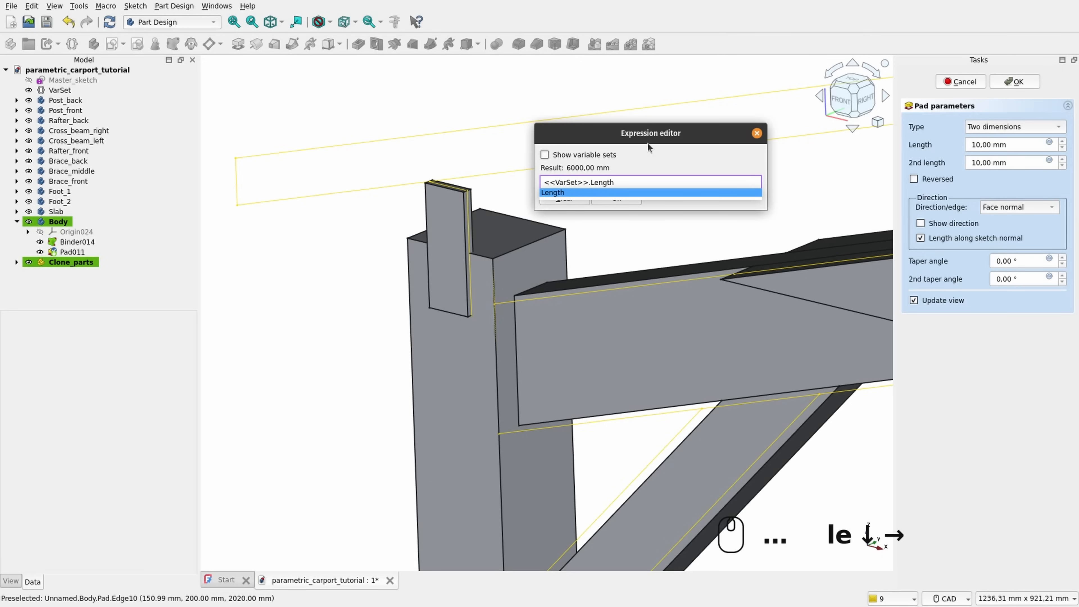
text(+500)
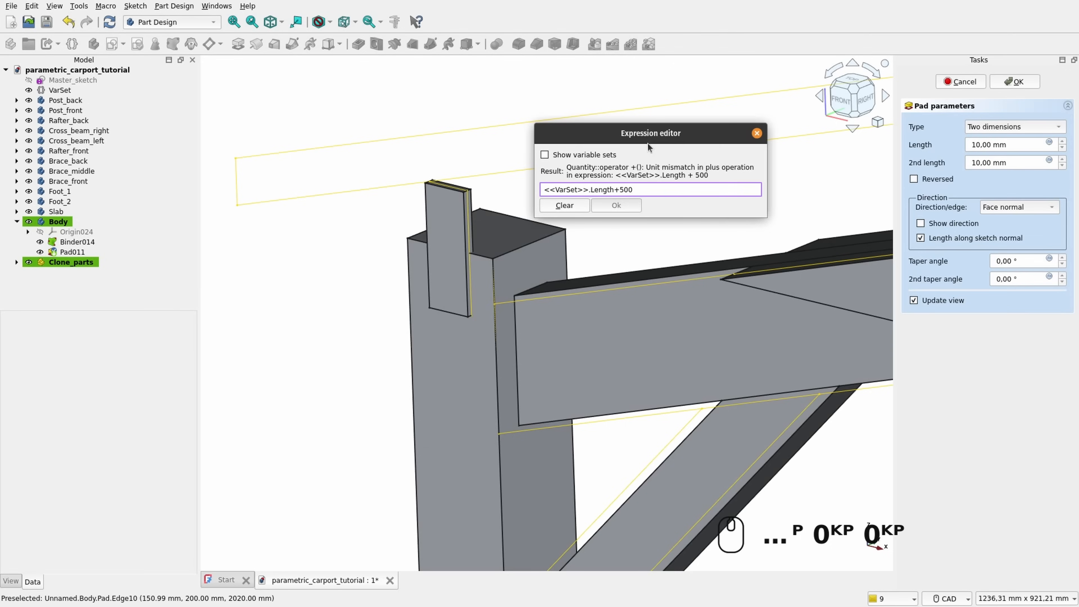
text(mm)
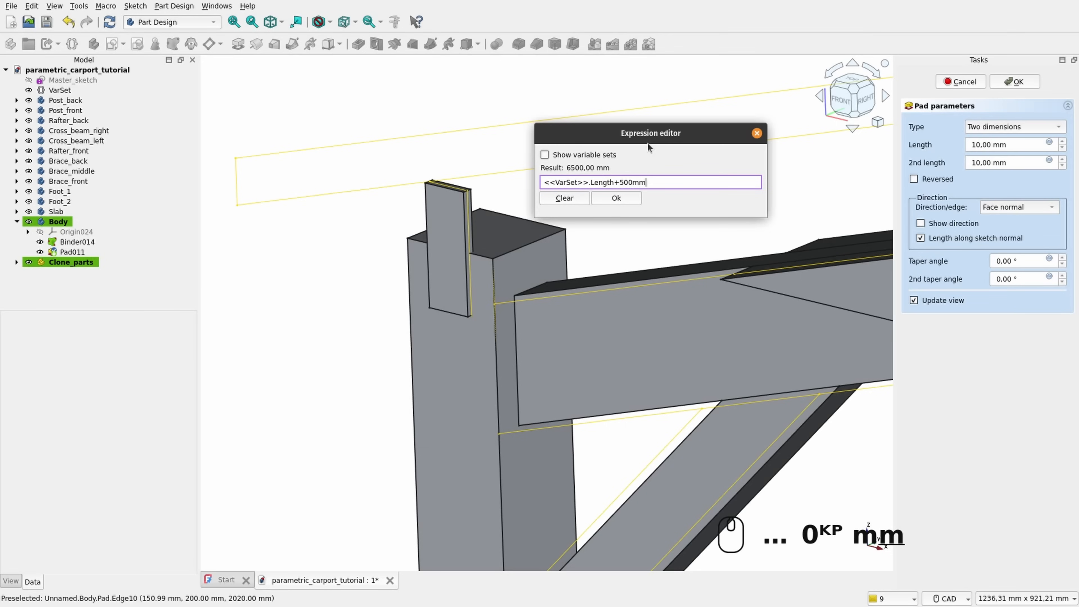
key(Return)
Step: Set the pad's second length to 500 mm and finish the pad
key(Tab)
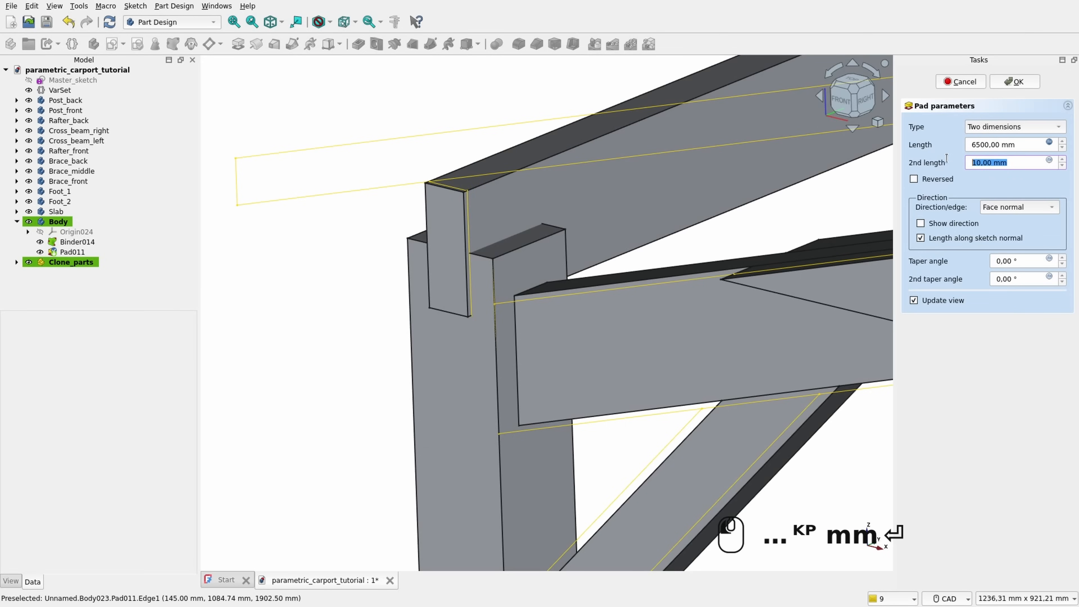
text(500)
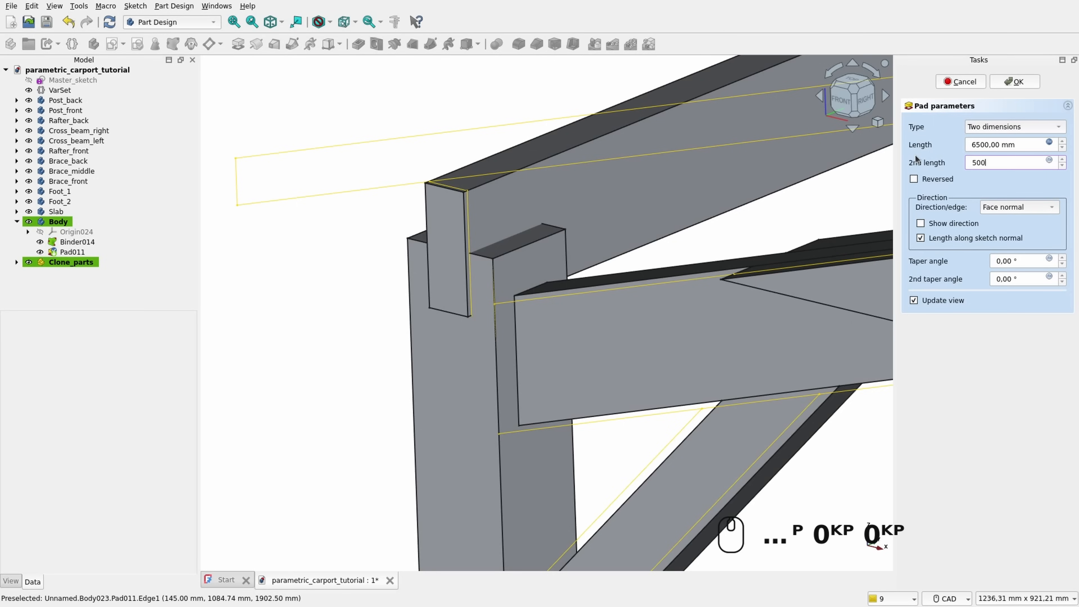
key(Return)
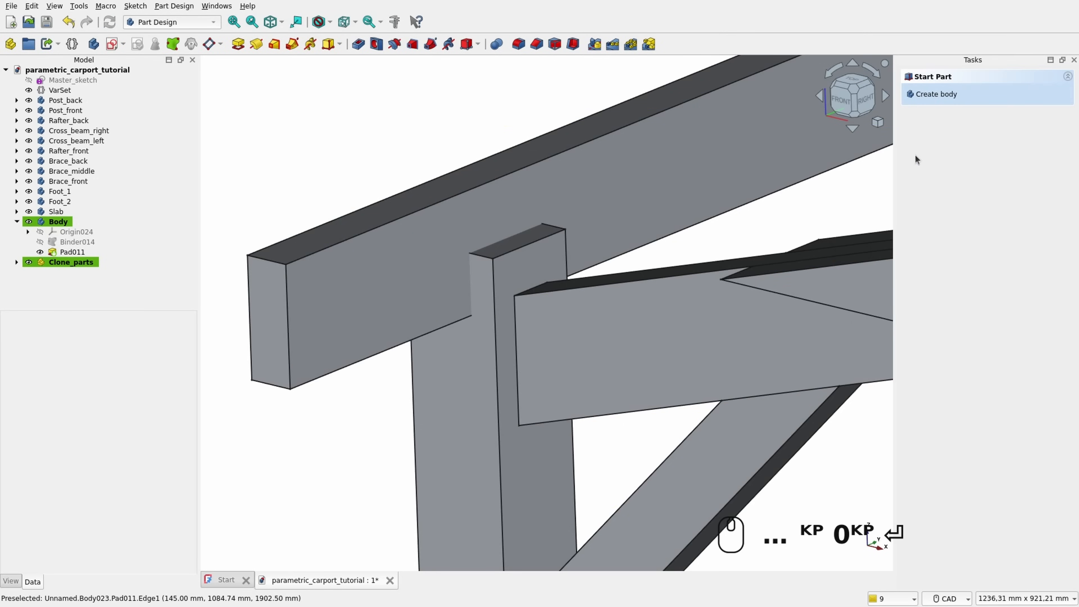
Step: Deactivate the Clone_parts container so that only the new beam's body remains active
scroll(780, 107, down, 8)
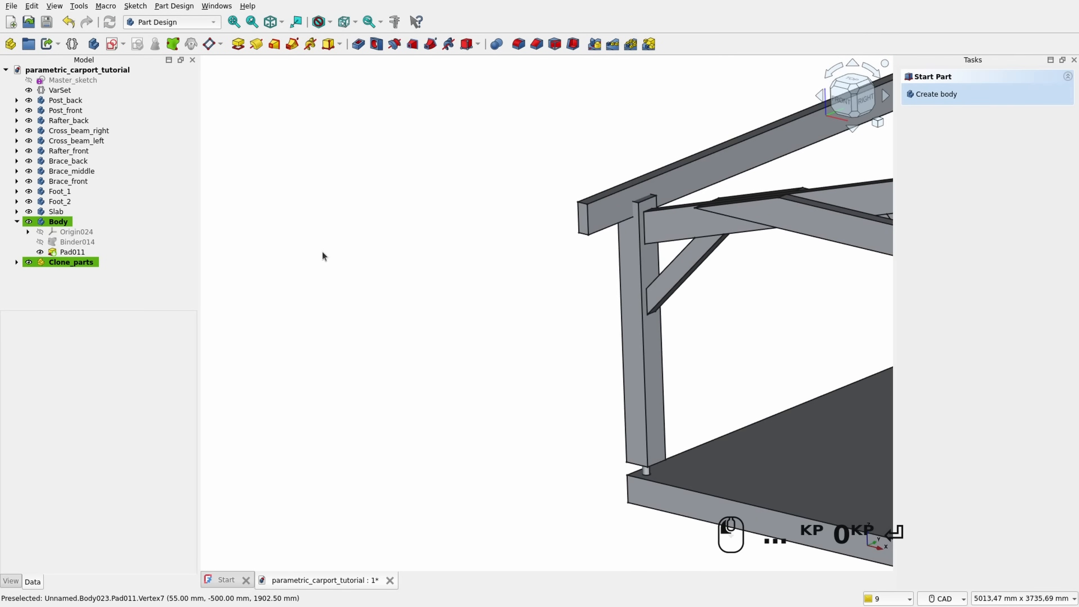
double_click(78, 263)
click(52, 292)
click(72, 252)
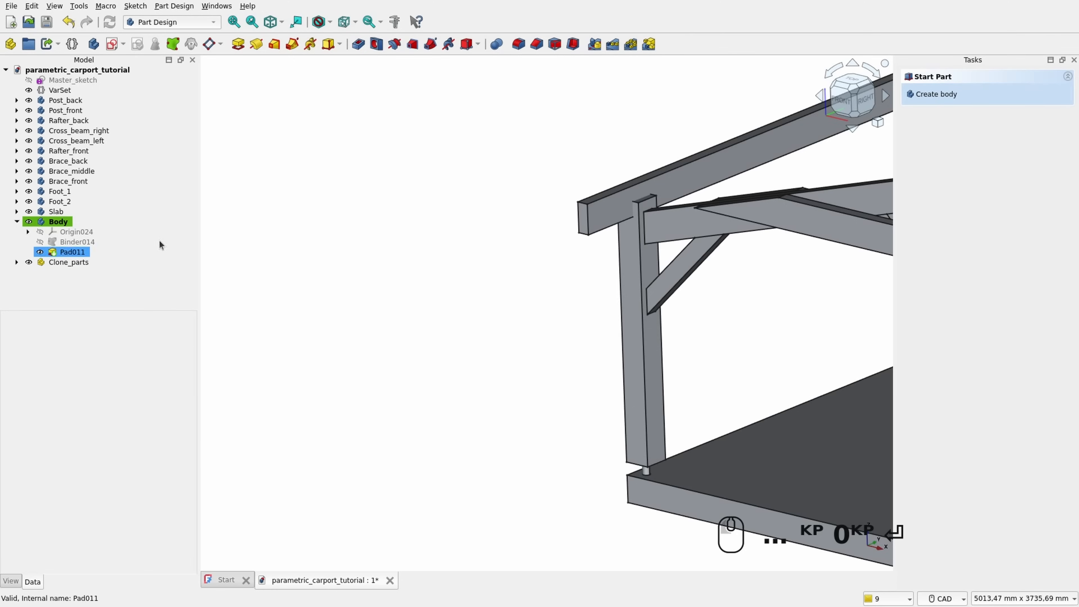
click(152, 262)
click(464, 207)
Step: Chamfer the lower end edges at both ends of the new beam with an equal distance of 115 mm
scroll(487, 240, up, 5)
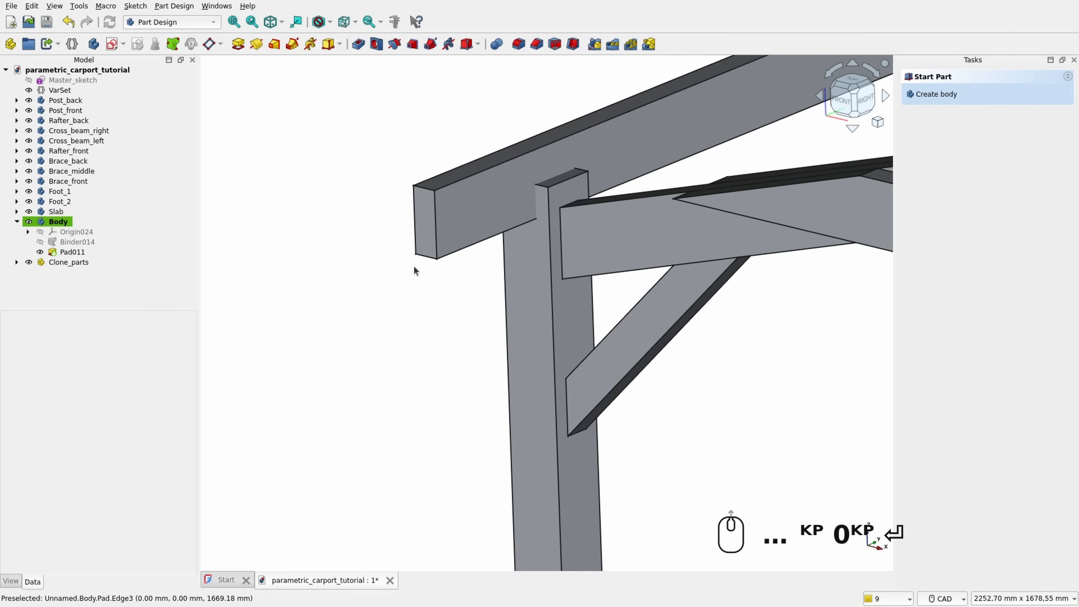
click(417, 256)
scroll(417, 257, down, 6)
middle_drag(555, 166, 502, 219)
scroll(711, 132, up, 2)
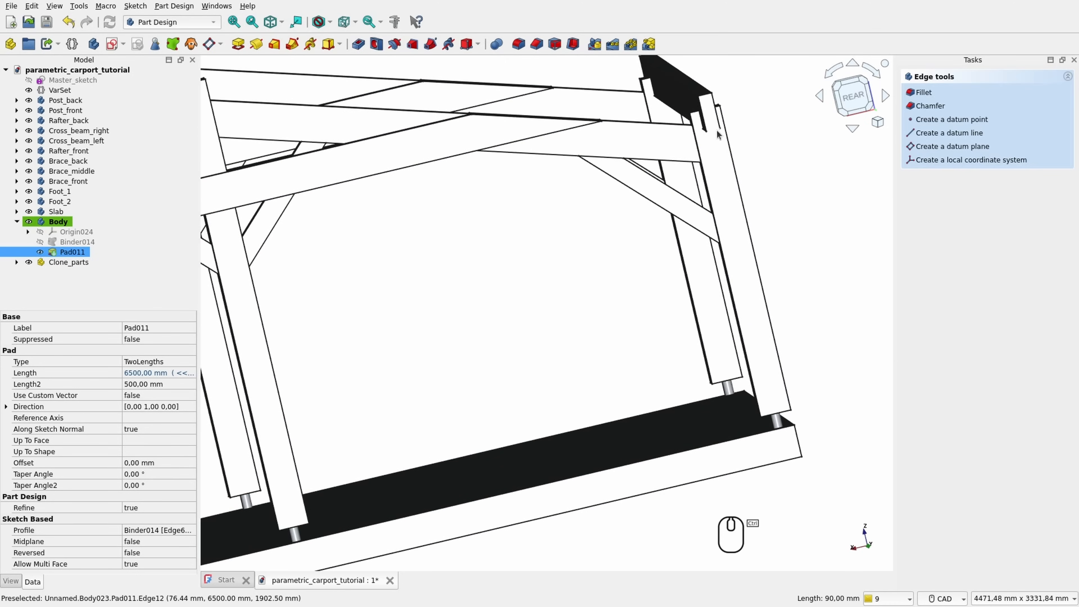
click(537, 44)
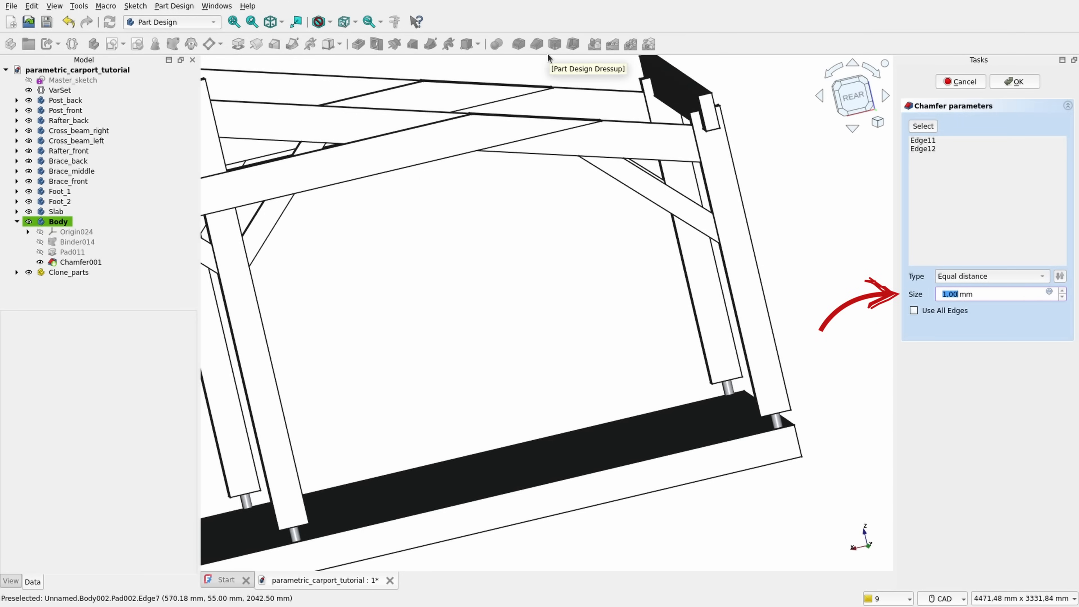
text(115)
key(KP_Enter)
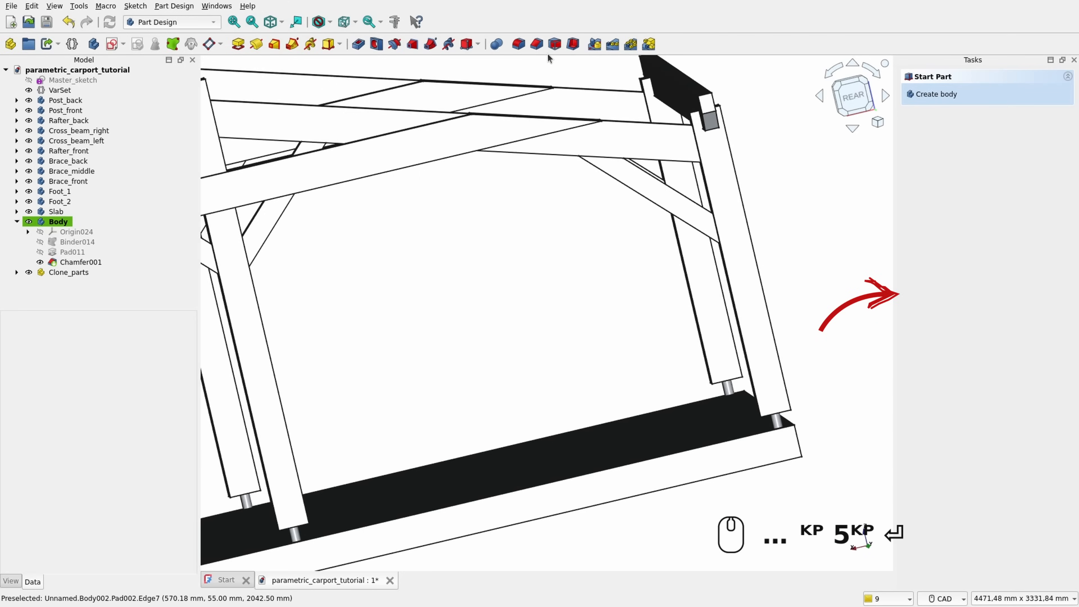
Step: Rename the new chamfered beam's body as Beam_1
scroll(503, 259, down, 2)
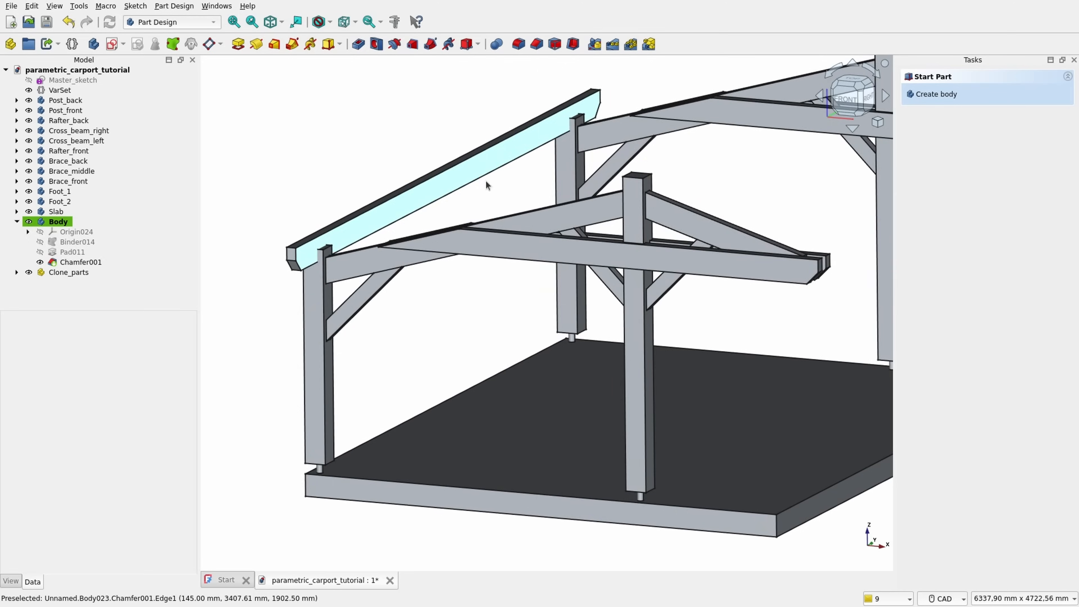
scroll(335, 260, up, 3)
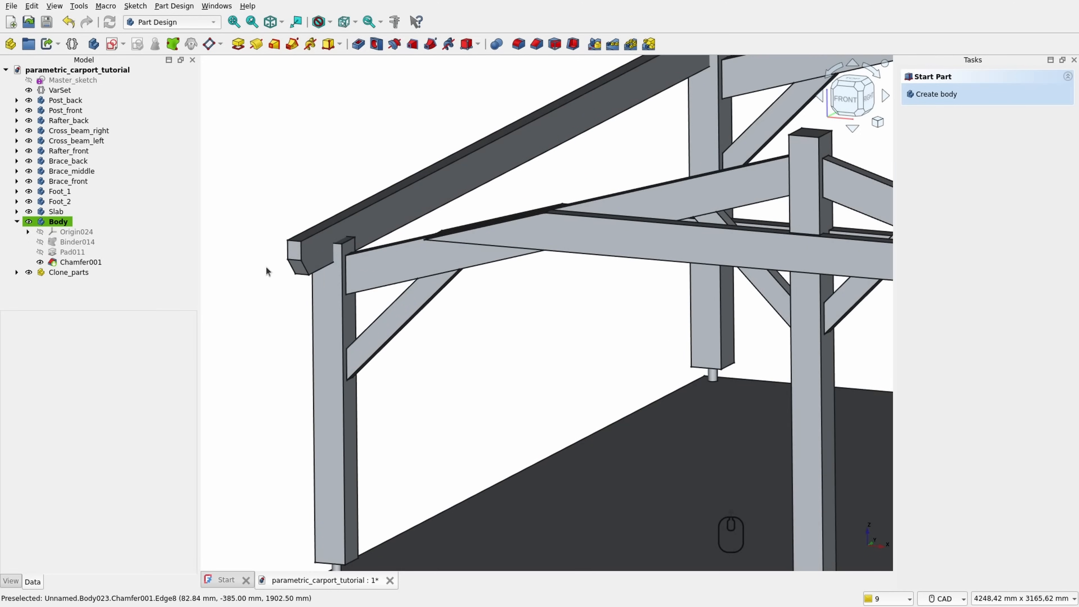
click(58, 222)
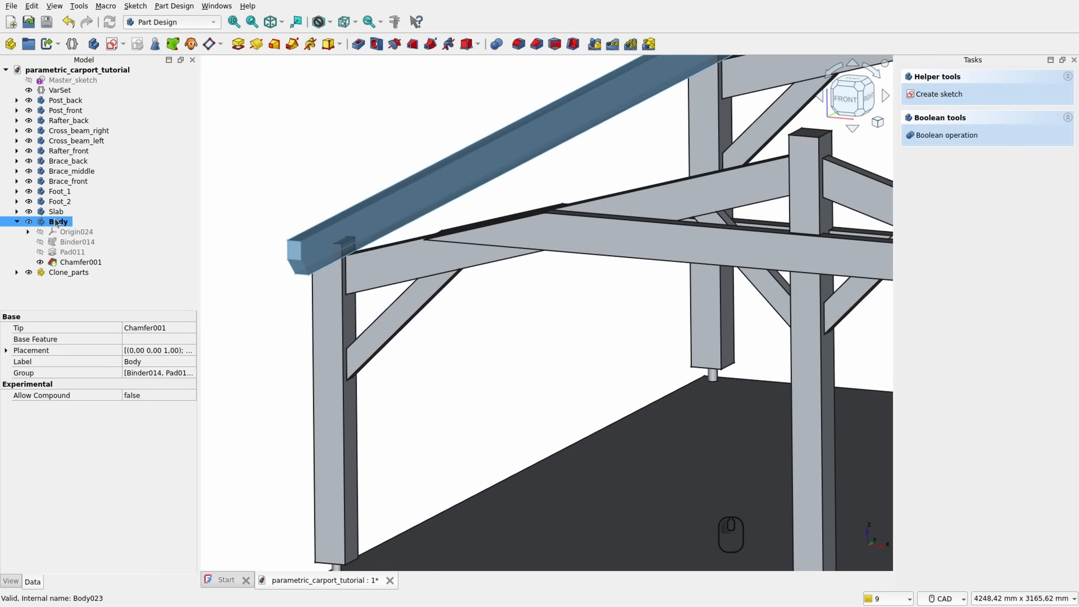
key(F2)
text(Beam_1)
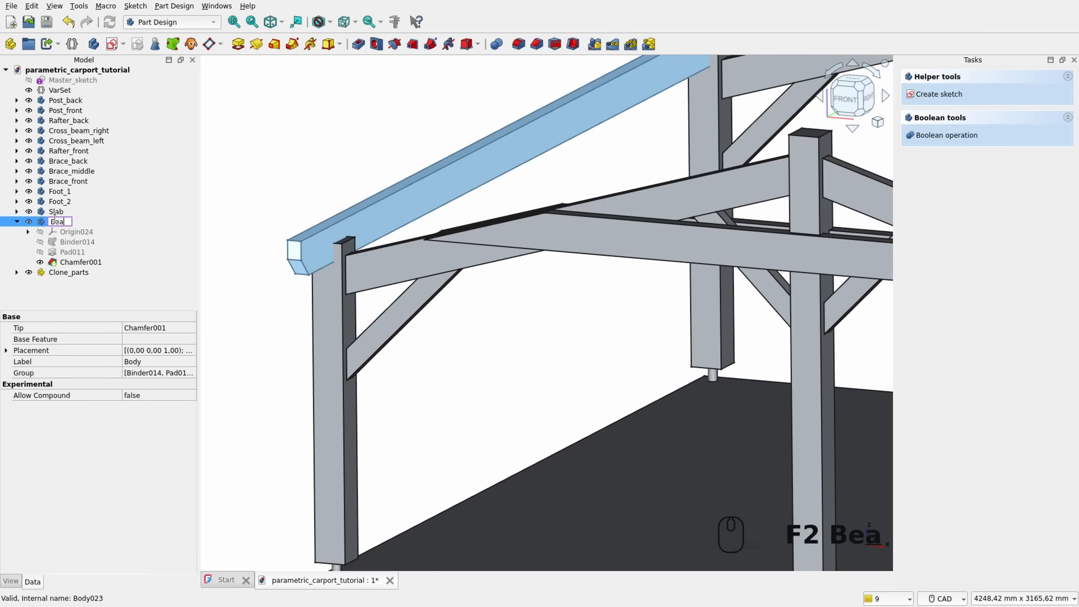
key(Return)
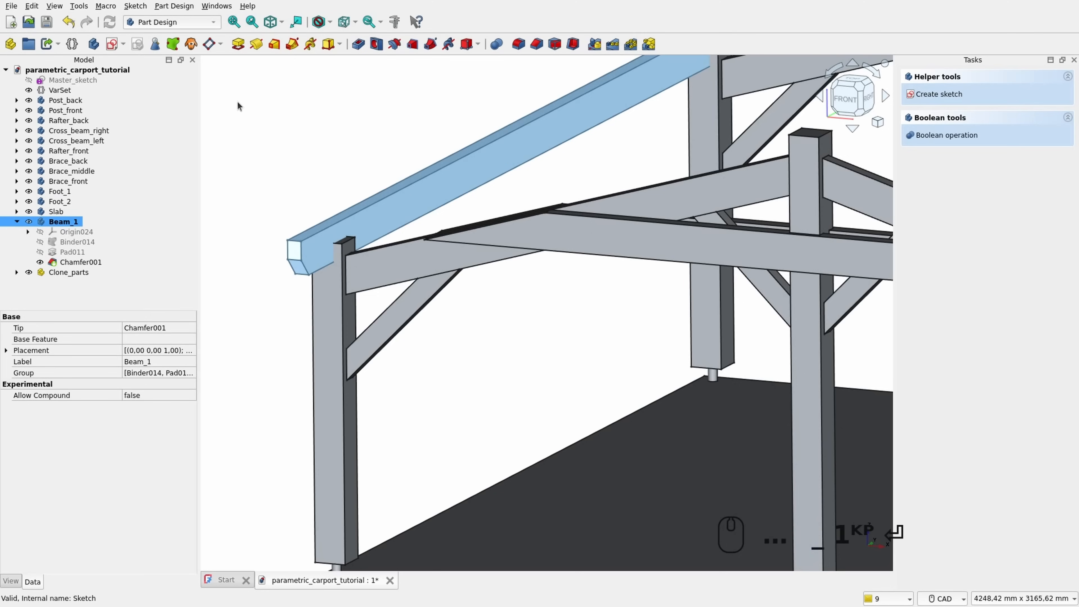
Step: Make Post_back the active body and create a sub-shape binder of Beam_1 in it
click(268, 135)
click(77, 104)
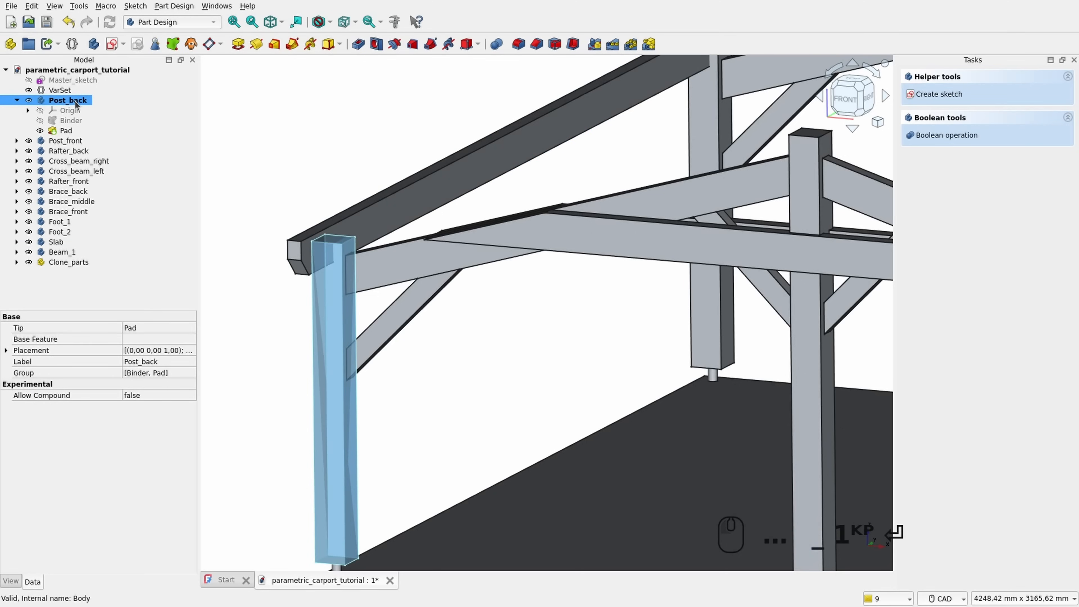
click(62, 252)
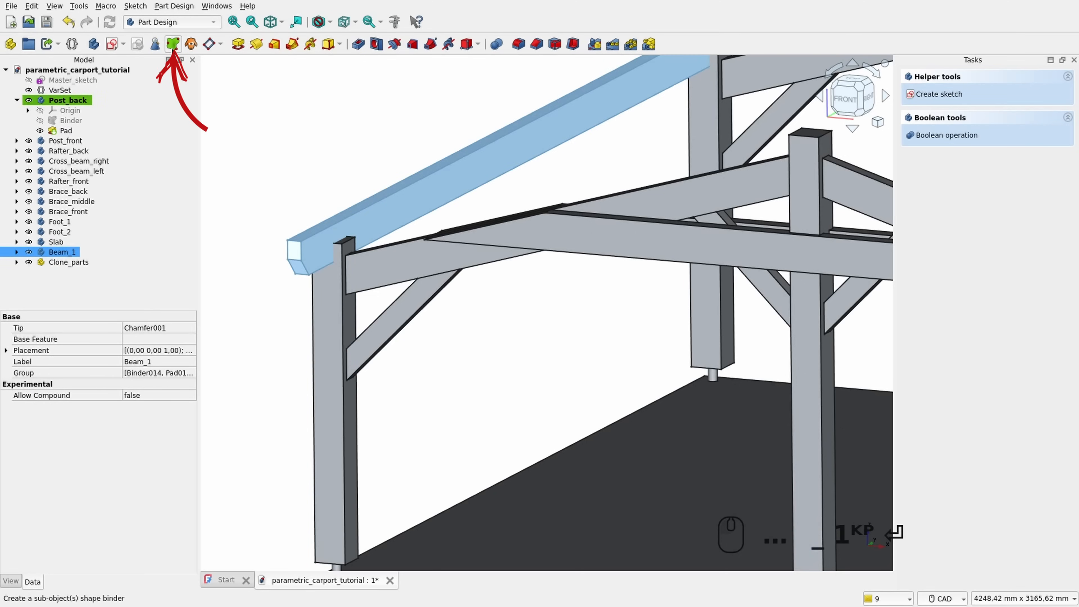
click(173, 44)
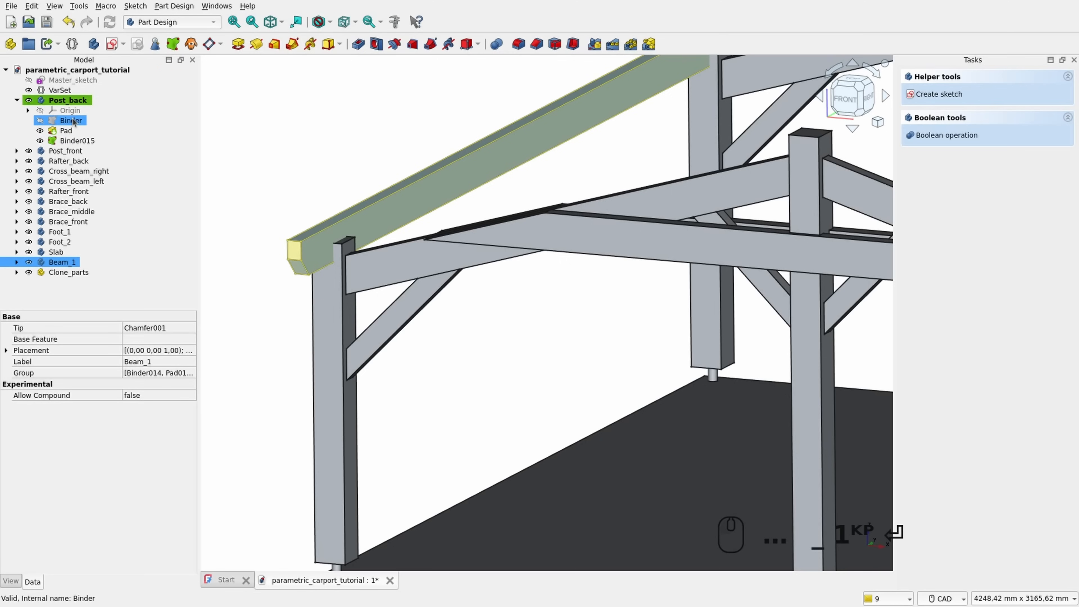
Step: Cut the Beam_1 binder from Post_back with a Boolean operation set to Cut
click(79, 100)
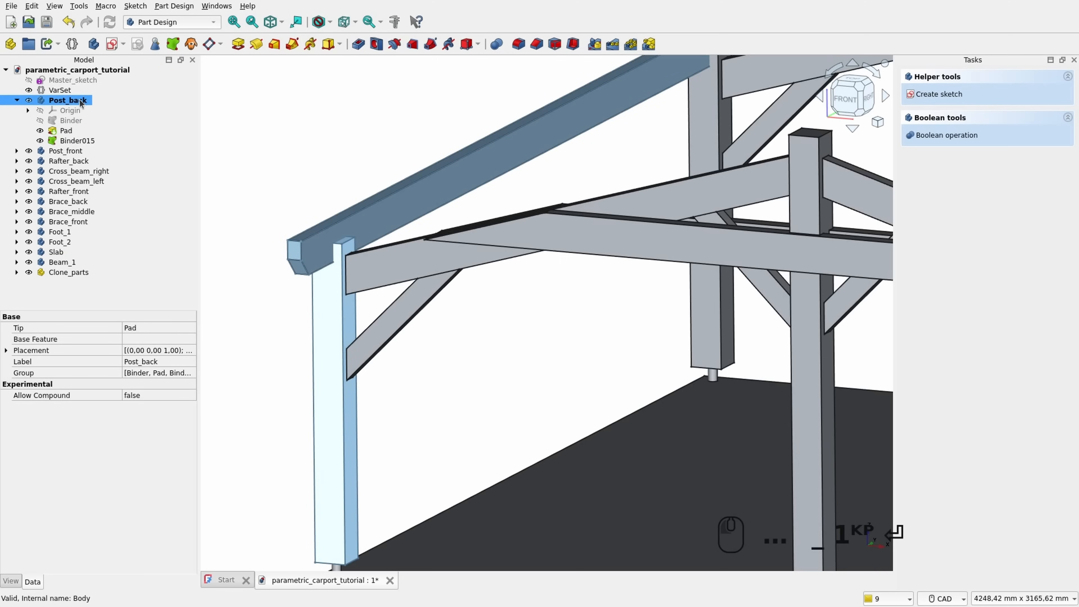
ctrl+click(73, 144)
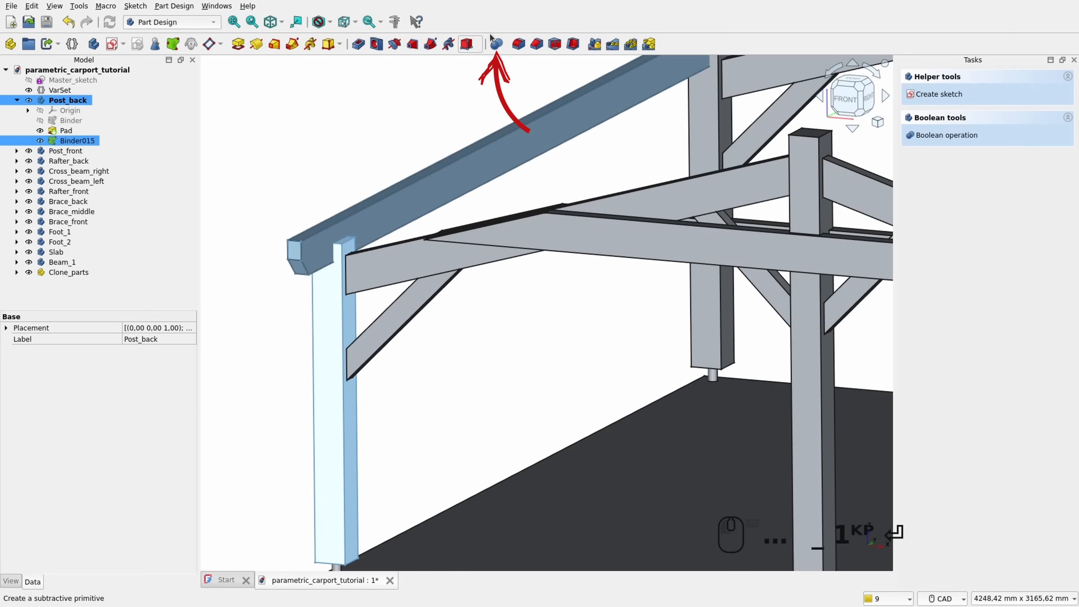
click(494, 44)
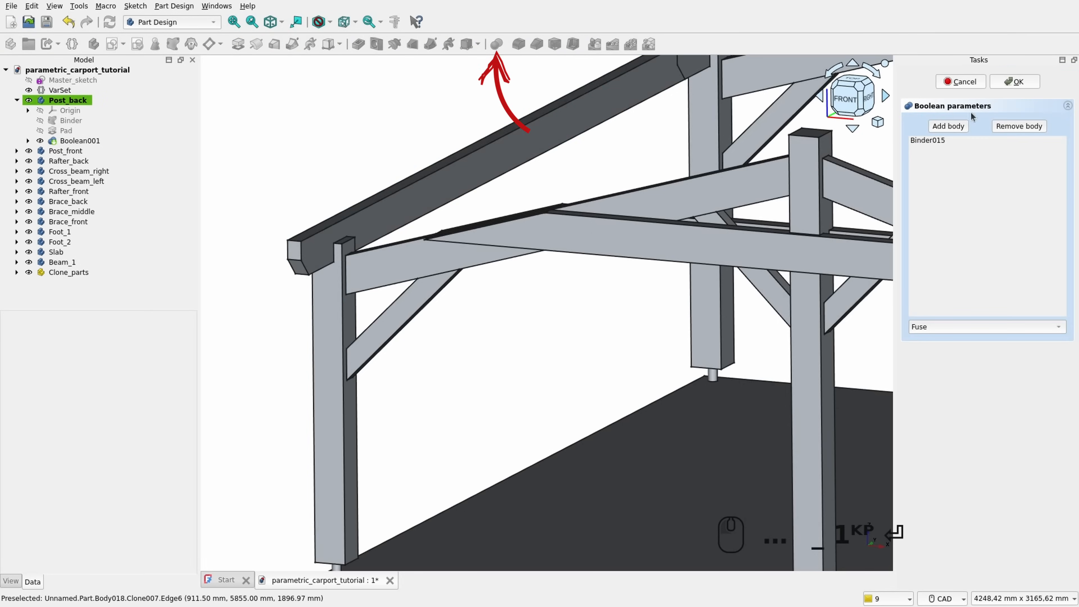
click(956, 328)
click(953, 340)
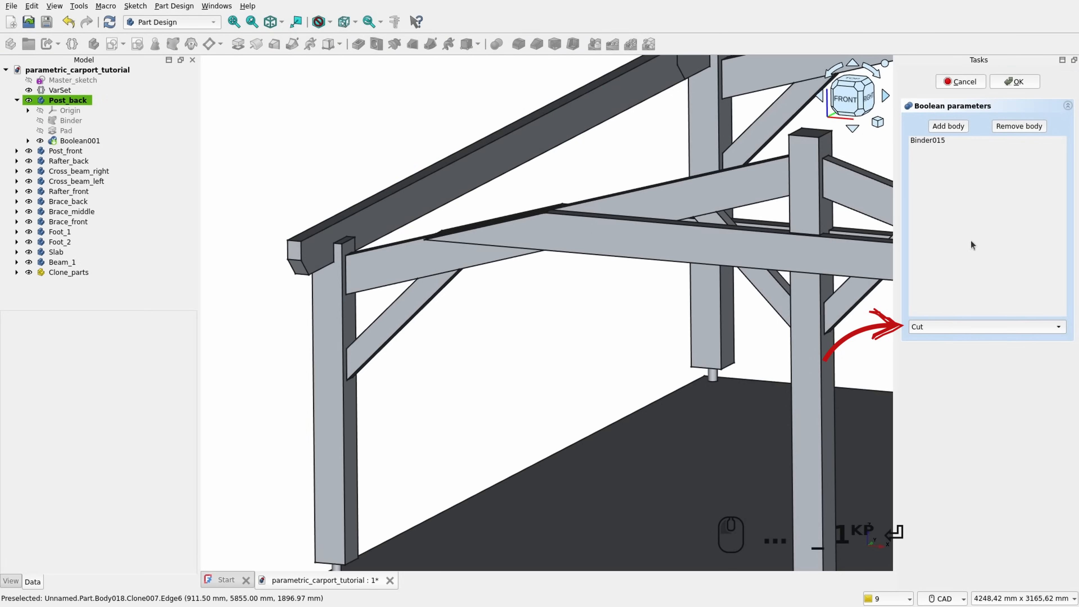
click(1006, 82)
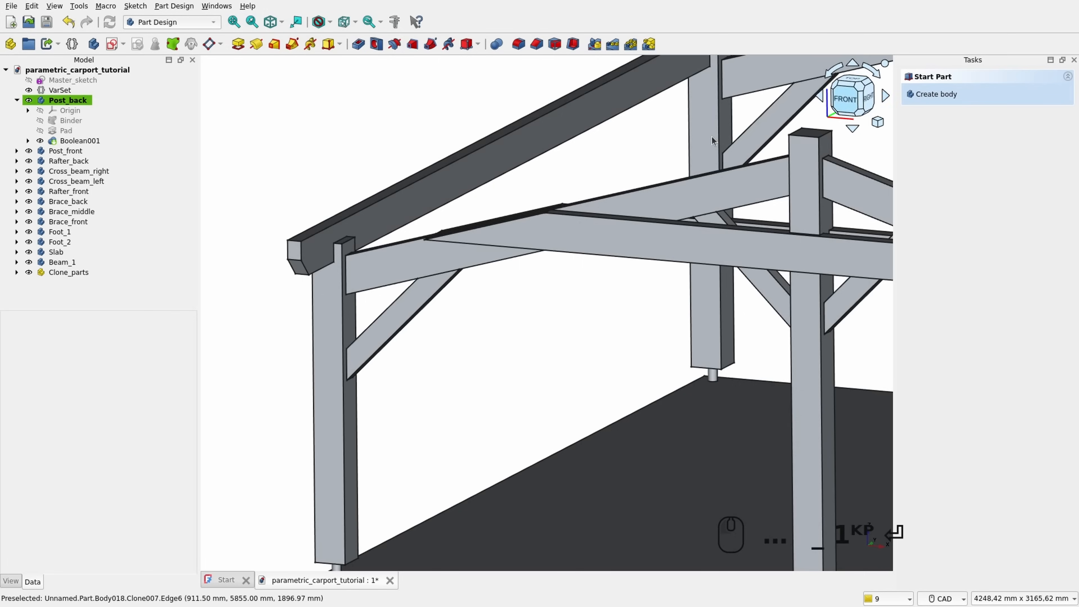
Step: Hide Beam_1 to examine the notches at the tops of the back posts, and show it again
click(29, 264)
click(28, 262)
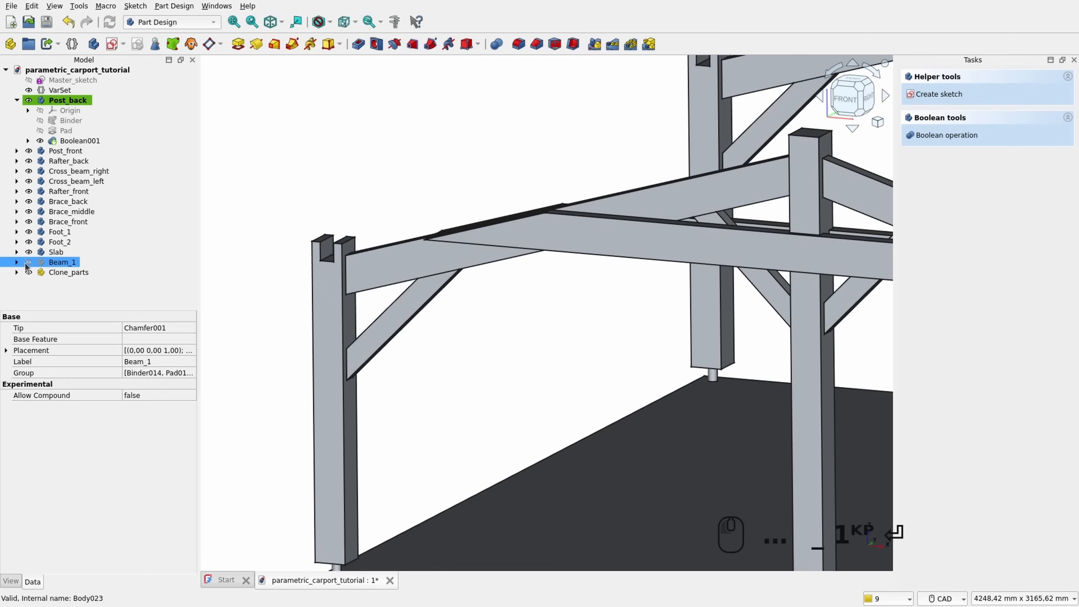
scroll(487, 153, down, 2)
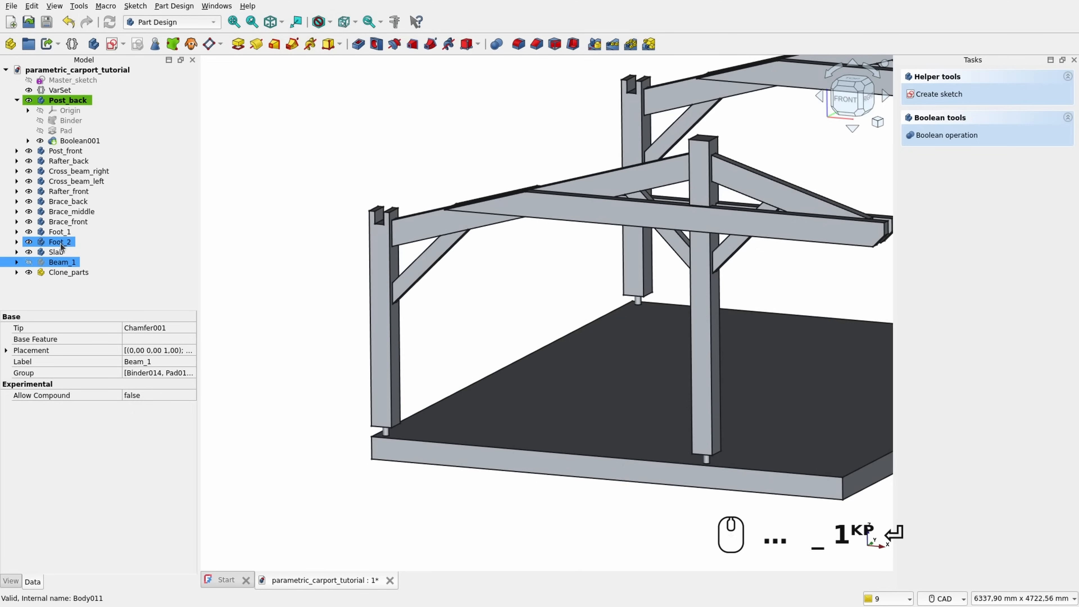
click(28, 262)
click(325, 130)
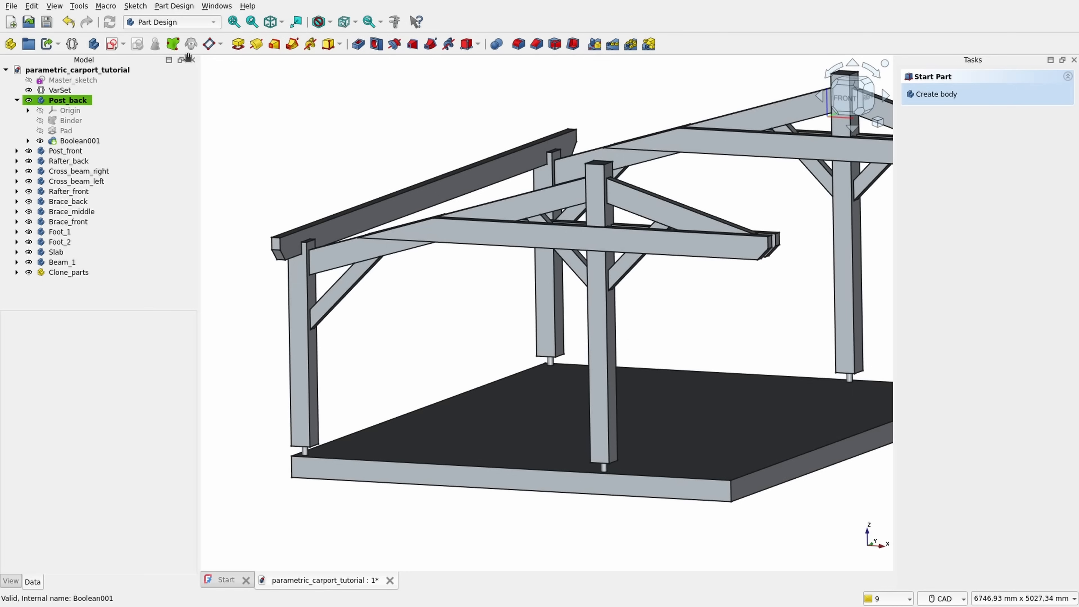
Step: Create a new body and add a sub-shape binder of Master_sketch to it
click(93, 44)
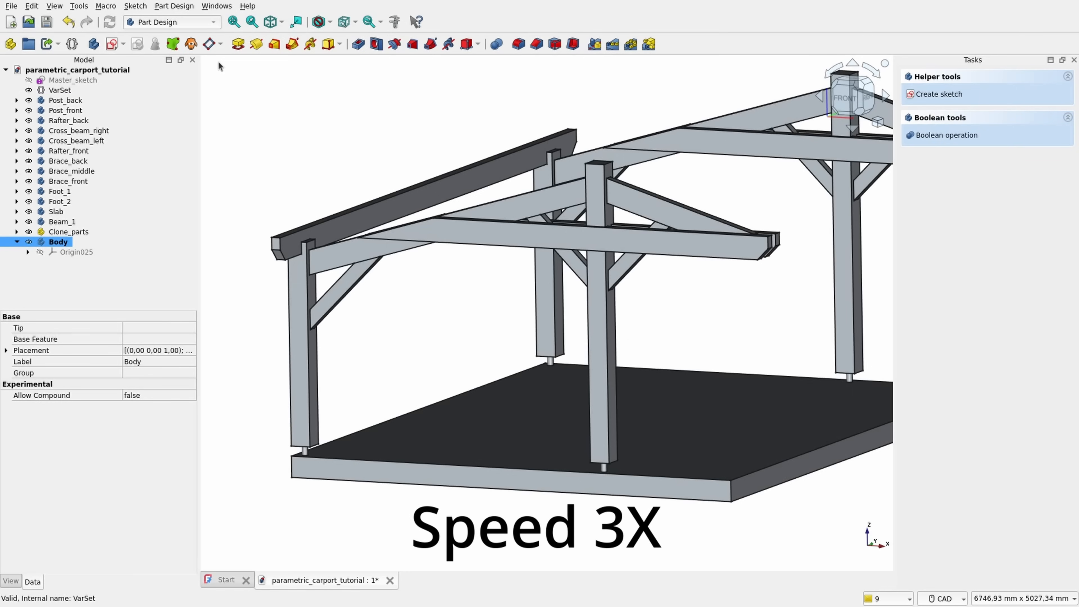
click(44, 80)
click(173, 44)
Step: Pad the small beam profile standing on the back slope's rafter, using the Two dimensions type
scroll(445, 192, up, 8)
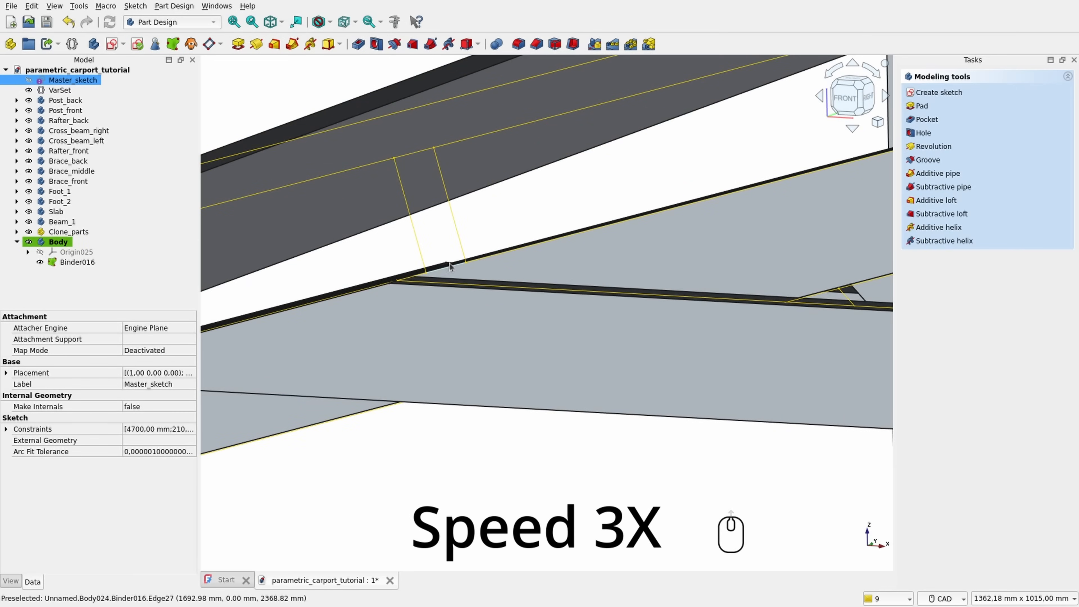
click(449, 266)
click(238, 44)
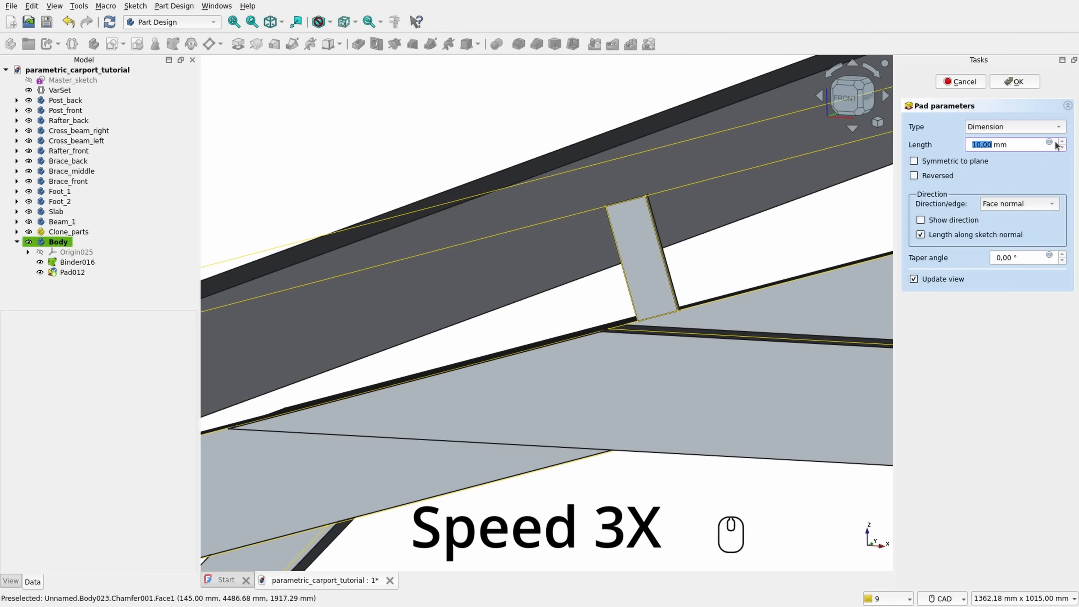
click(1015, 126)
click(1008, 178)
Step: Drive the pad's first length with the expression <<VarSet>>.Length+500mm and copy that expression for reuse
click(1049, 145)
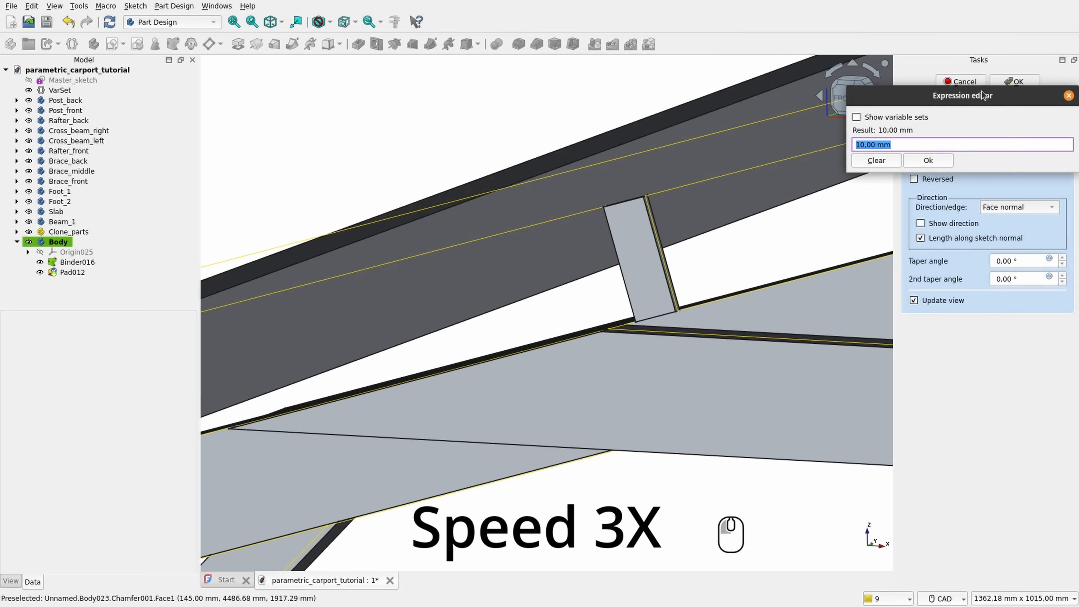
drag(982, 95, 578, 168)
text(v)
click(486, 238)
text(le)
key(Down)
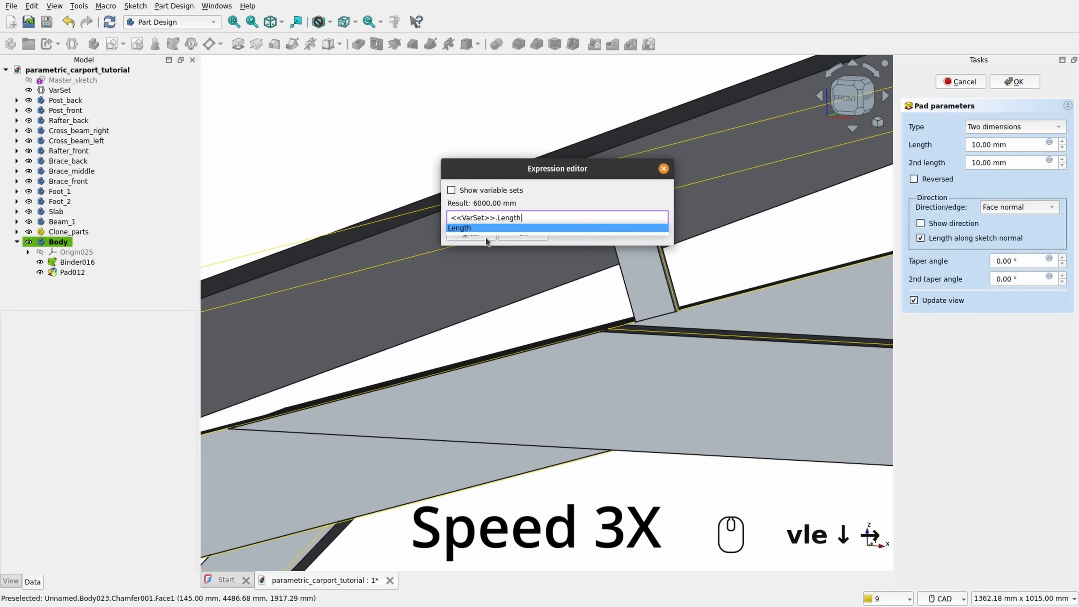
text(+500mm)
key(ctrl+a)
key(ctrl+c)
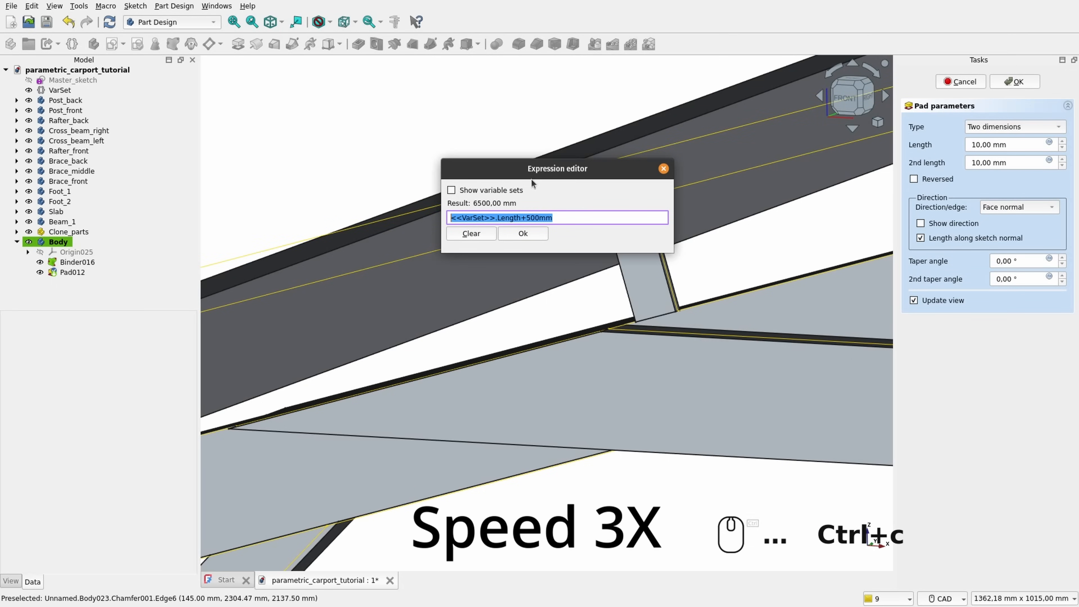
Step: Set the second length of the mid-slope beam's pad to 500 mm and finish the pad
click(1006, 168)
drag(1006, 166, 904, 159)
text(500)
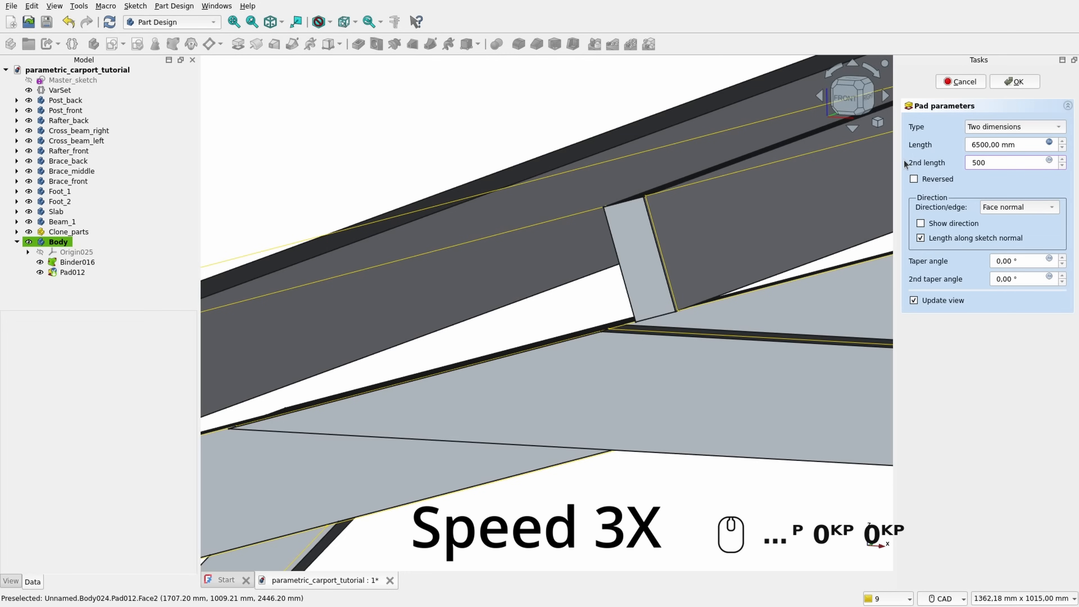
key(Return)
Step: Chamfer the lower end edges at both ends of the mid-slope beam with an equal distance
scroll(528, 229, down, 4)
click(531, 285)
middle_drag(531, 284, 556, 321)
ctrl+click(597, 310)
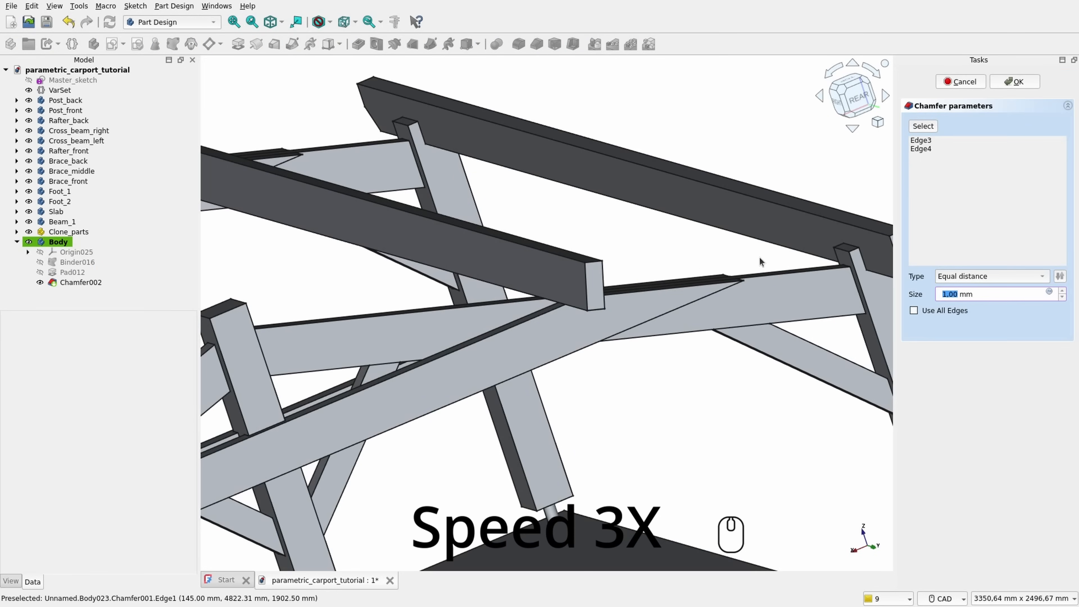
key(Return)
Step: Rename the mid-slope beam's body as Beam_2
scroll(600, 233, down, 4)
middle_drag(749, 253, 552, 248)
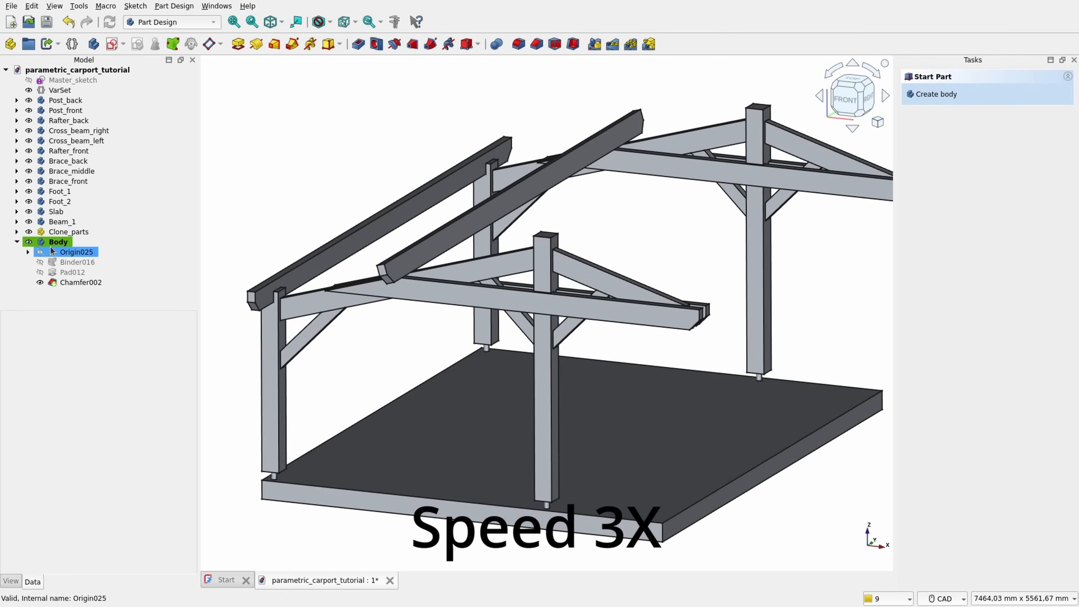
click(60, 241)
key(F2)
text(Beam_2)
key(Return)
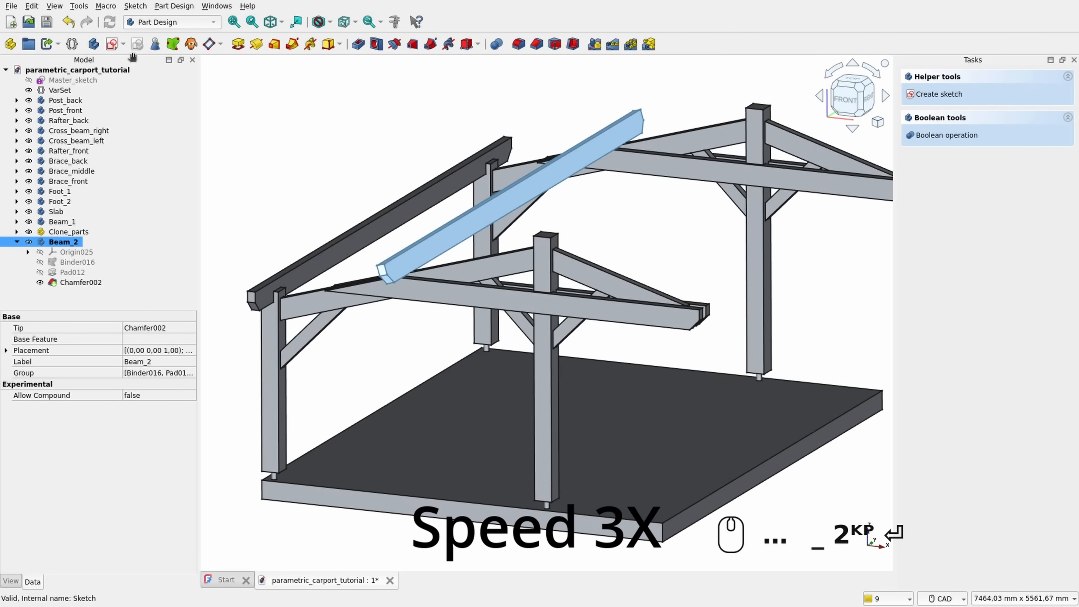
Step: Create another body for the ridge beam and bind Master_sketch into it with a sub-shape binder
click(93, 44)
click(82, 80)
click(173, 44)
Step: Pad the ridge beam profile at the top of the tall front post, using the Two dimensions type
scroll(552, 238, up, 9)
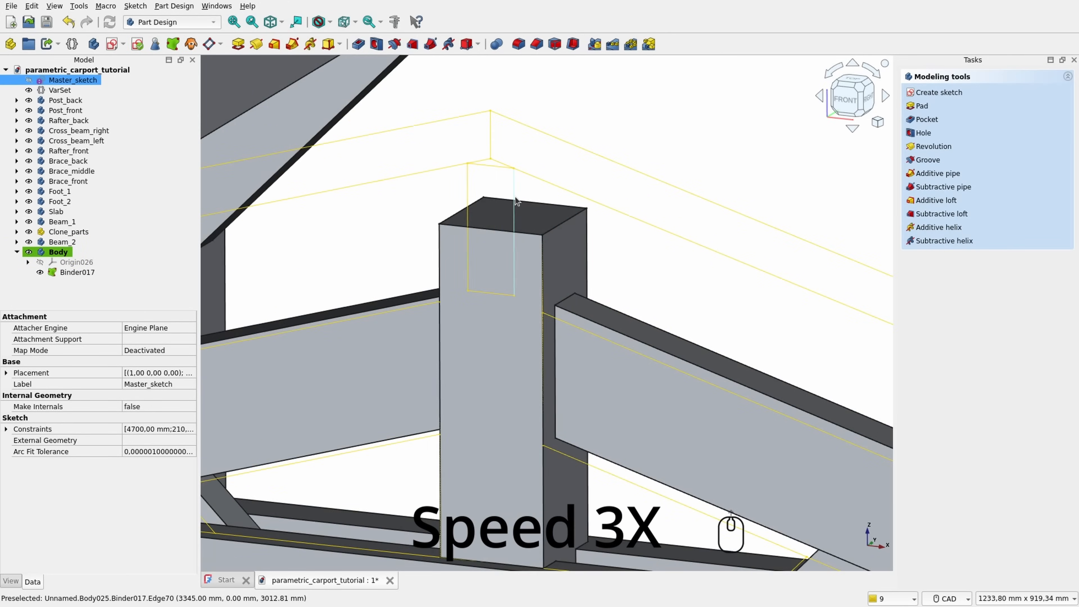
click(515, 200)
click(238, 44)
click(1015, 126)
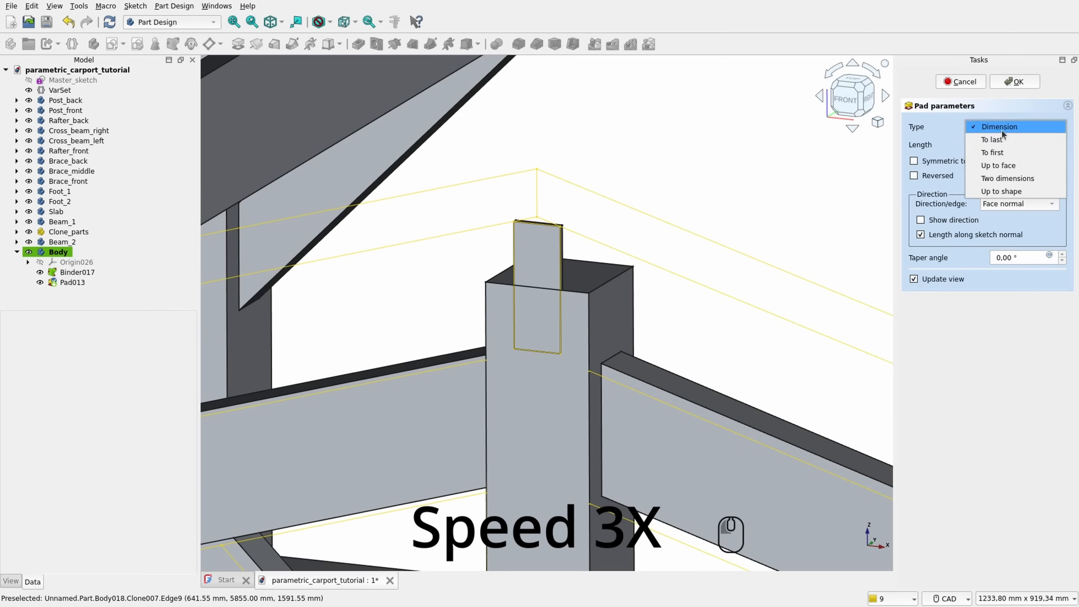
click(1007, 178)
Step: Set the ridge beam pad's first length to the copied expression <<VarSet>>.Length+500mm and its second length to 500 mm
click(1048, 142)
key(ctrl+v)
key(Return)
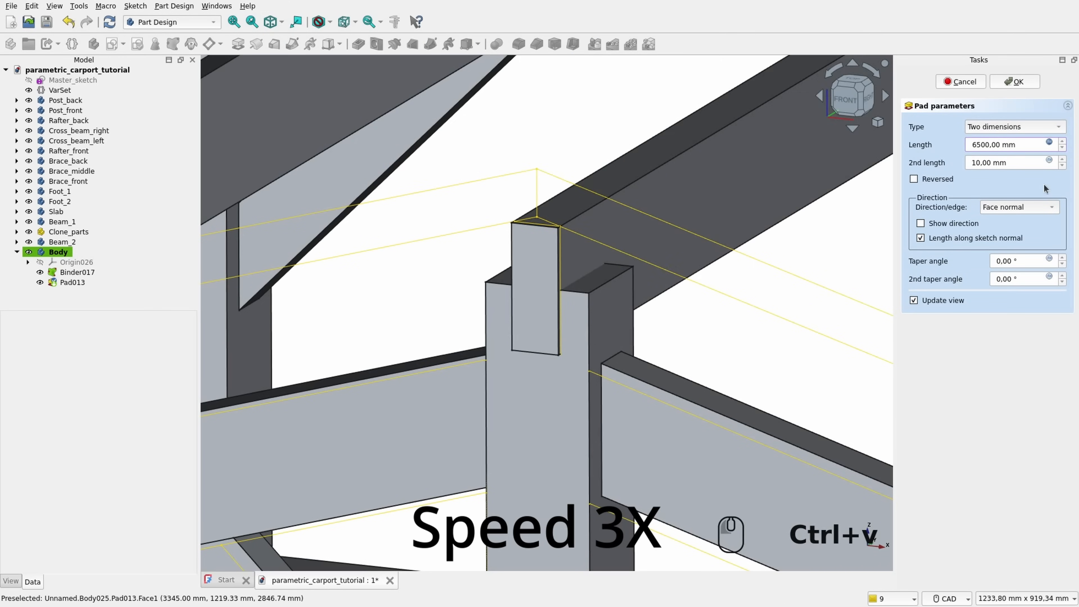
key(Tab)
text(500)
key(Return)
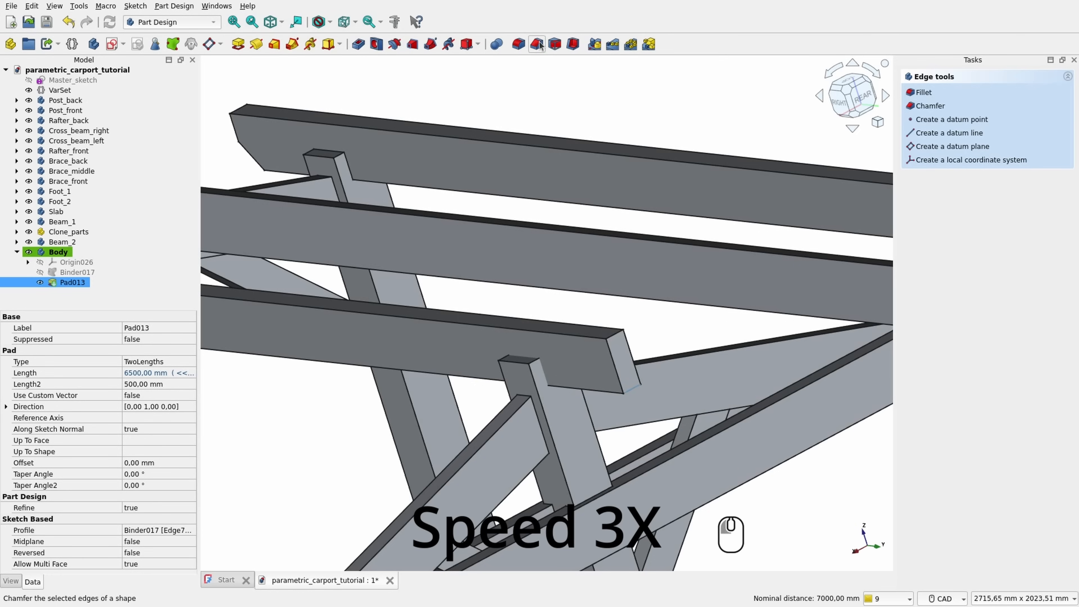
Step: Chamfer the ridge beam's lower end edges with an equal distance of 115 mm and save the document
click(537, 43)
text(11)
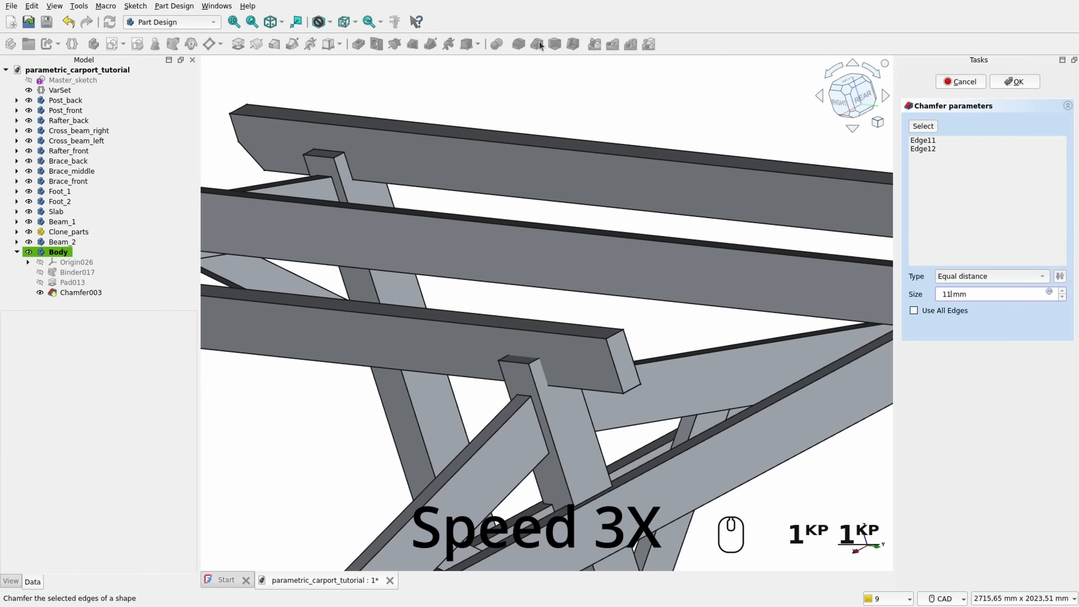
text(5)
key(Return)
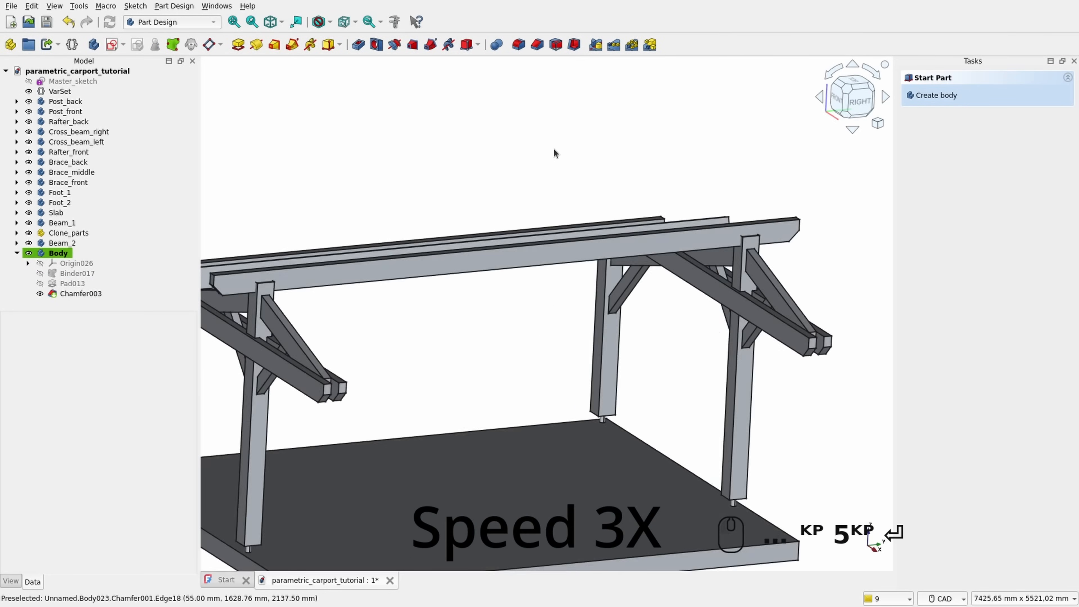
key(ctrl+s)
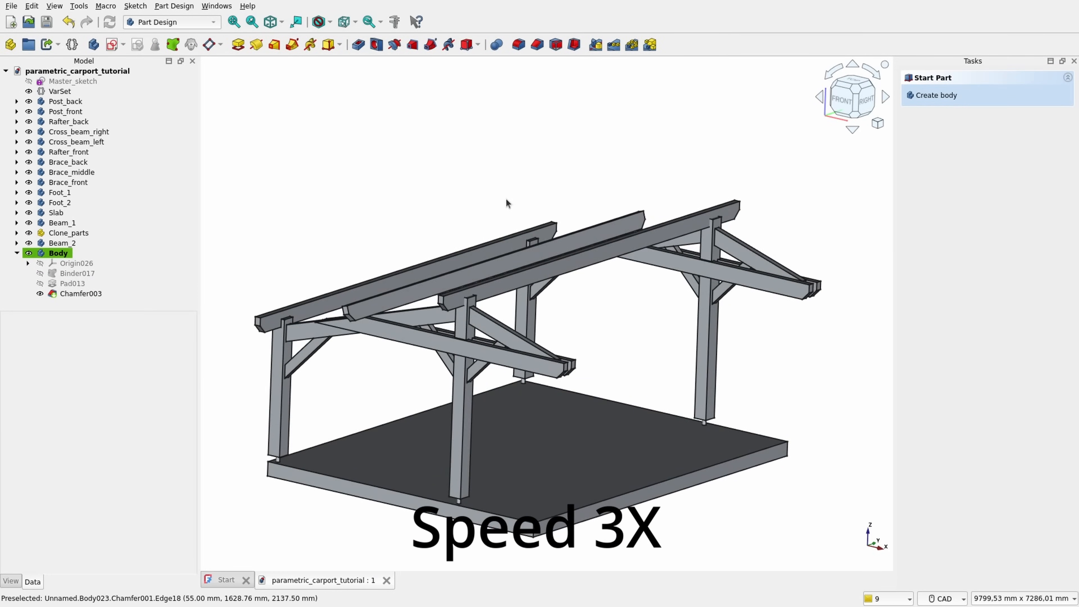
Step: Widen the 3D view and rename the ridge beam's body as Beam_3
drag(895, 310, 947, 310)
click(119, 89)
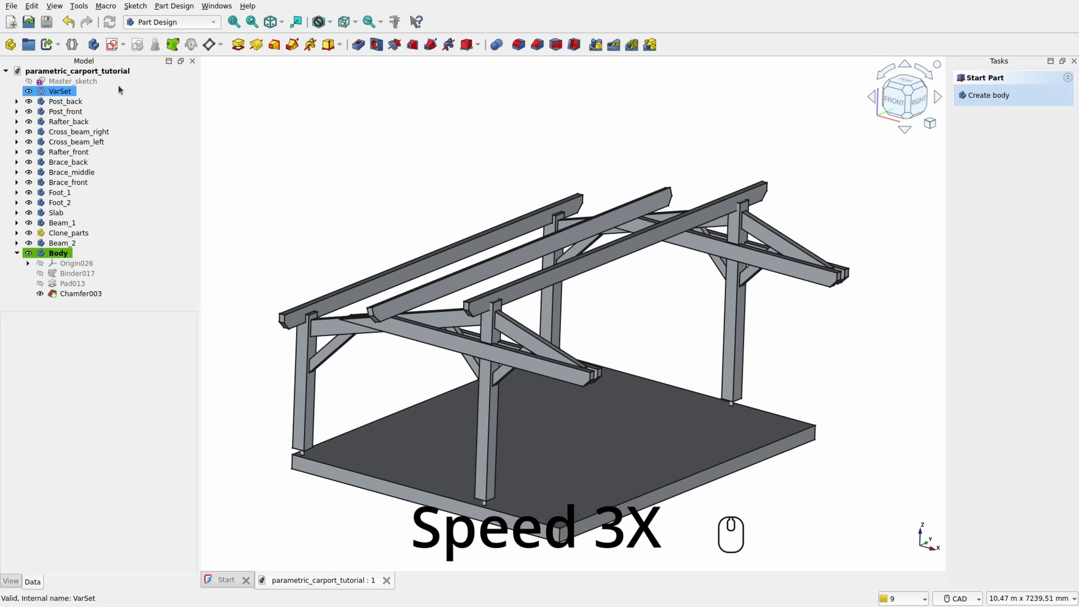
click(58, 253)
key(F2)
text(Beam_3)
key(Return)
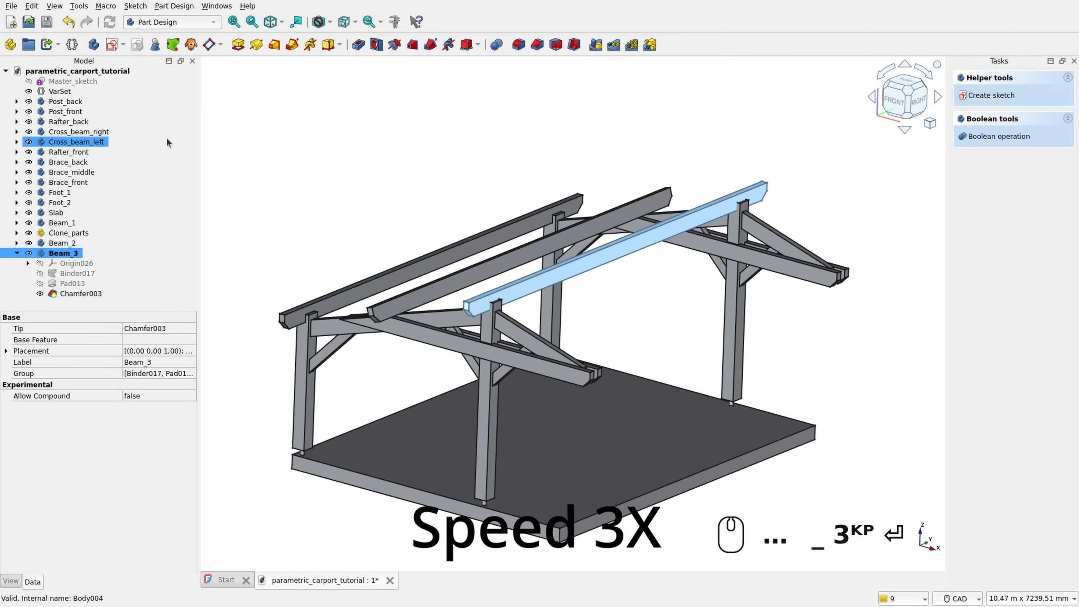
Step: Create a new body for the fourth beam and add a shape binder of Master_sketch to it
click(93, 44)
click(95, 81)
click(172, 46)
scroll(595, 352, up, 9)
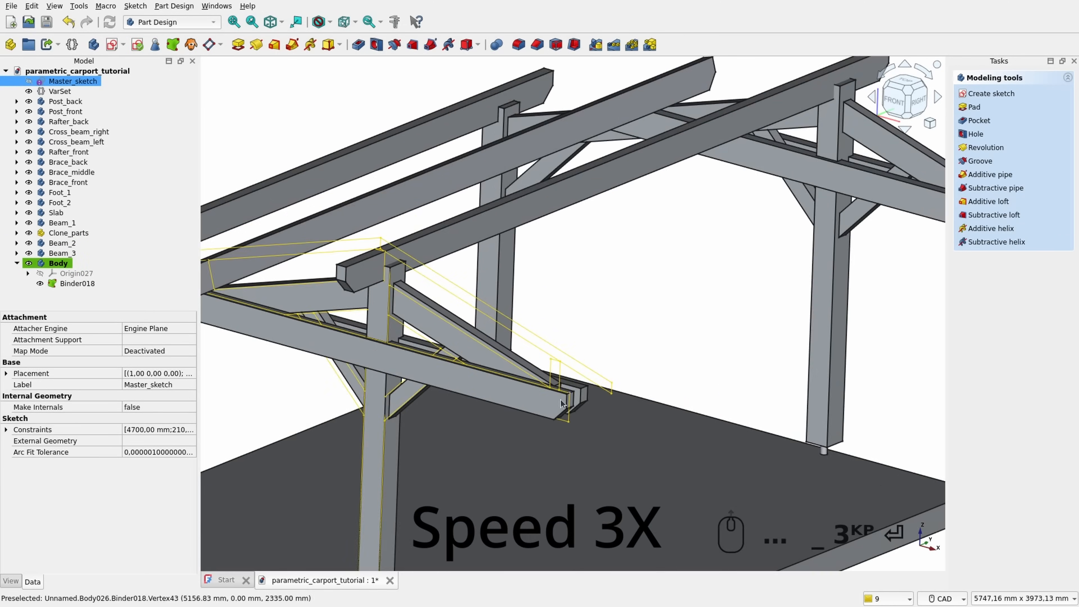
Step: Pad the beam profile at the low end of the front rafter, using the Two dimensions type
click(570, 331)
click(541, 276)
scroll(542, 281, up, 3)
click(513, 303)
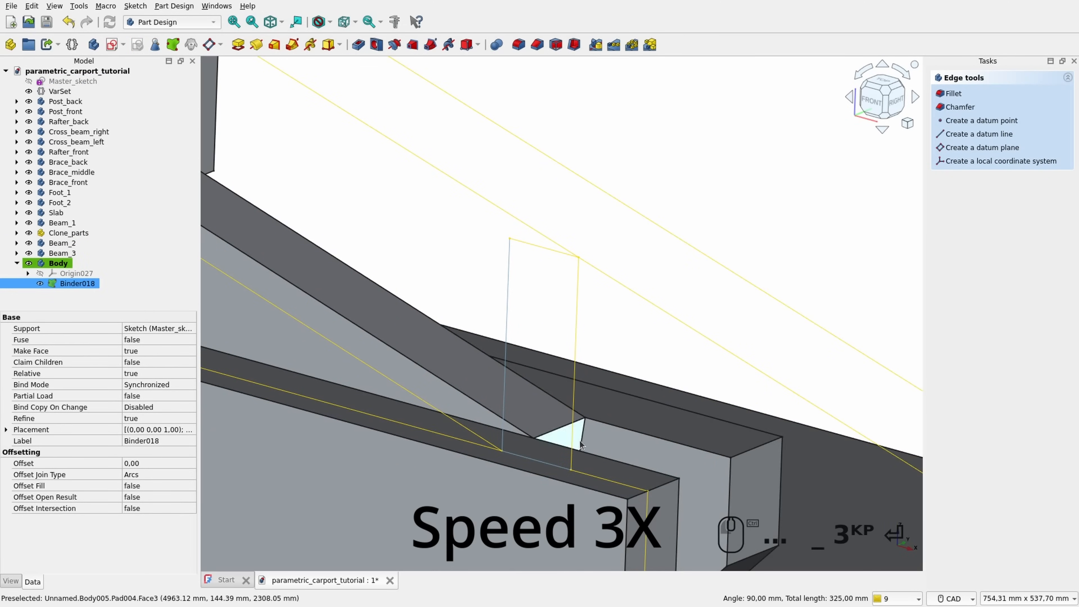
click(238, 44)
click(1015, 127)
click(994, 165)
click(1000, 127)
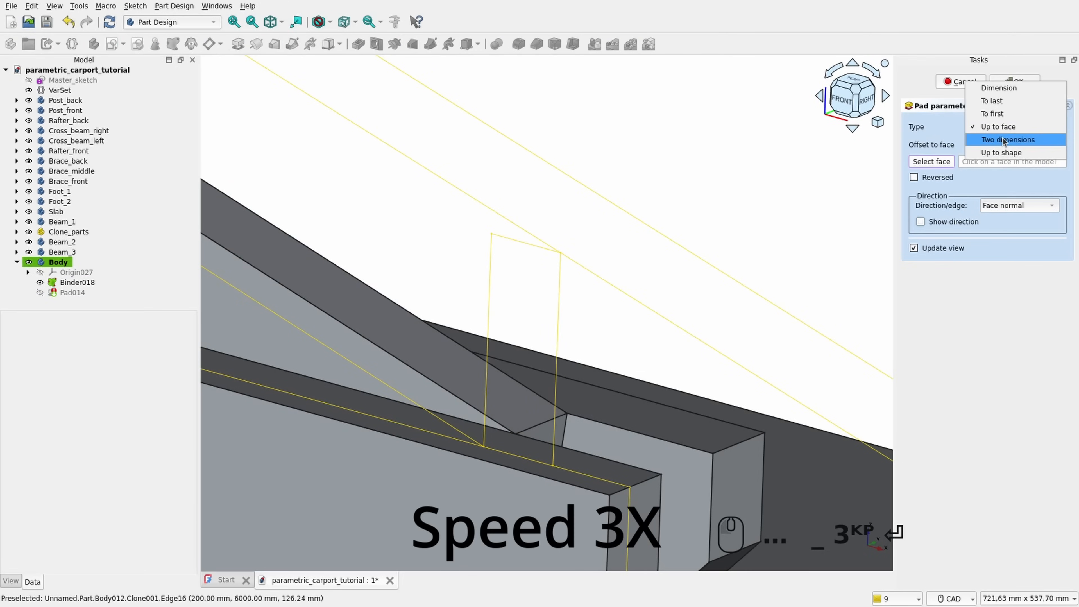
click(999, 140)
Step: Set the eave beam pad's first length to the copied expression <<VarSet>>.Length+500mm and its second length to 500 mm
click(1049, 143)
key(ctrl+v)
click(927, 161)
key(Tab)
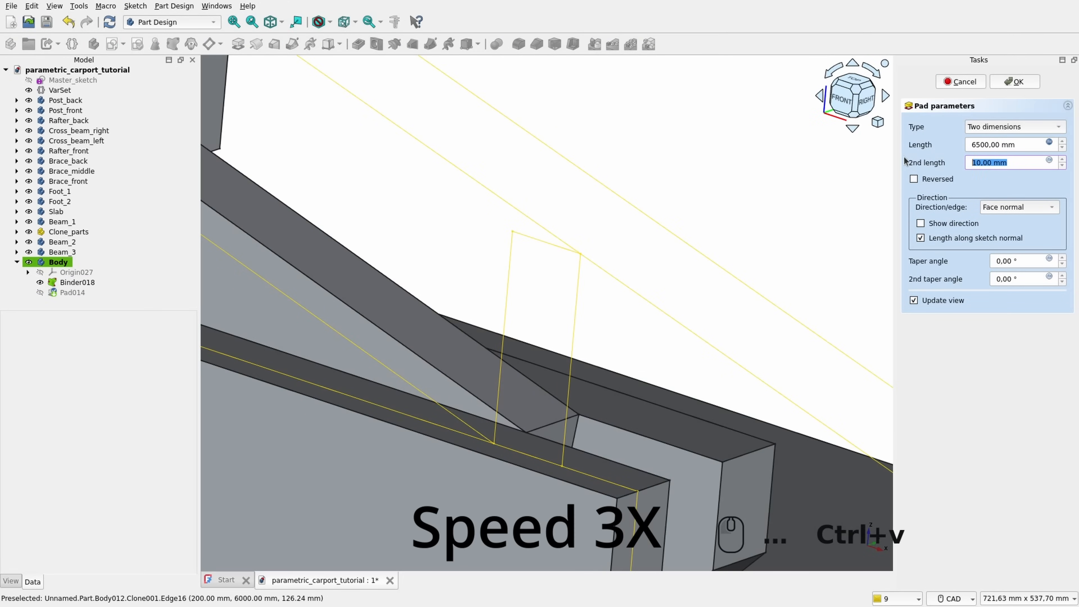
text(500)
key(Return)
Step: Chamfer the eave beam's lower end edges at 125 mm and save the document
scroll(429, 326, down, 5)
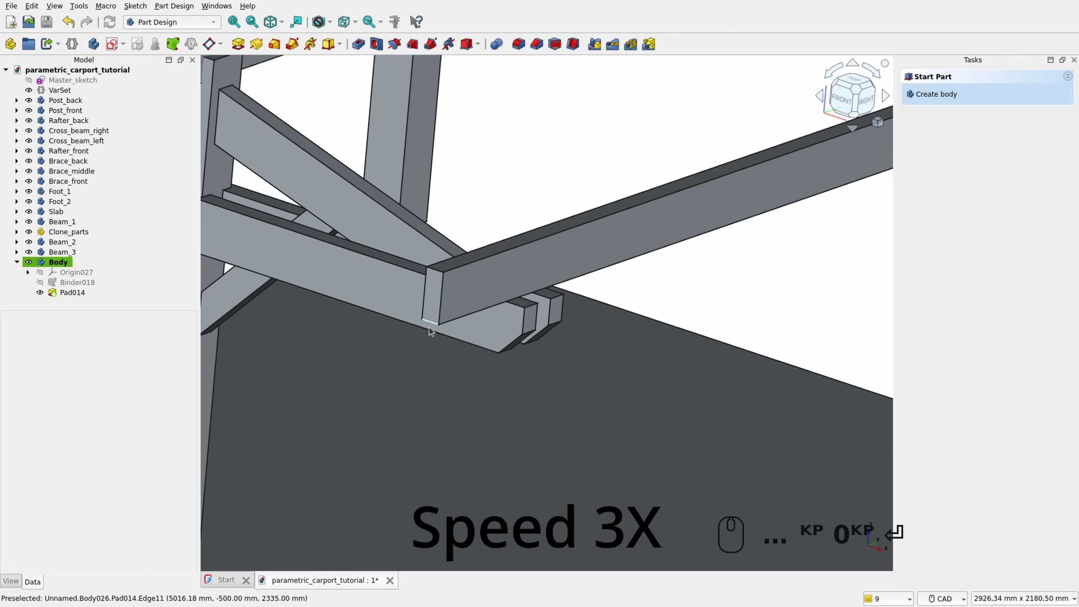
middle_drag(443, 329, 670, 355)
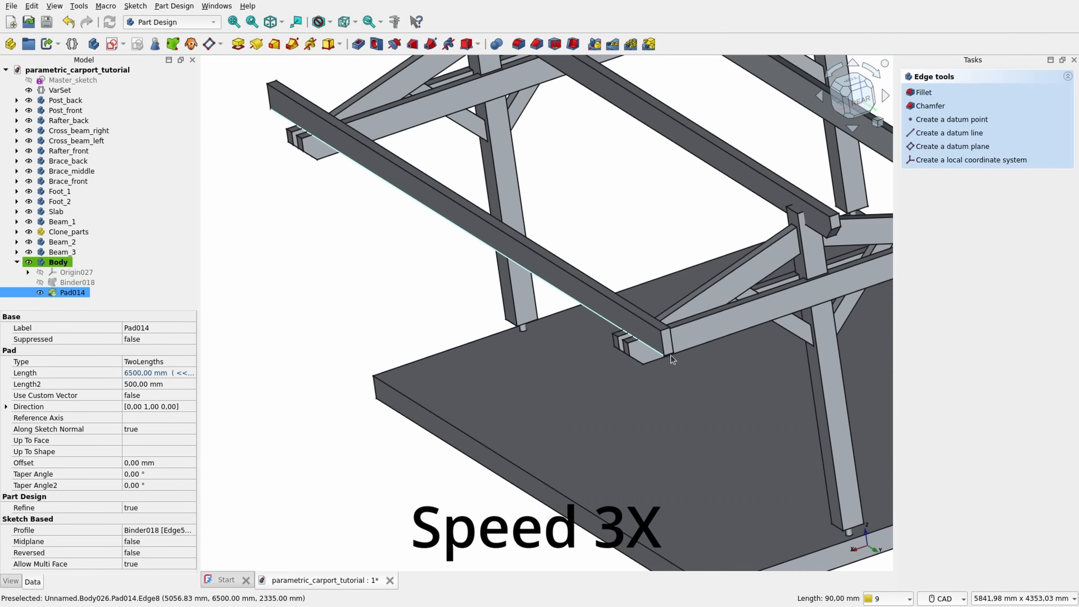
click(536, 44)
text(125)
key(Return)
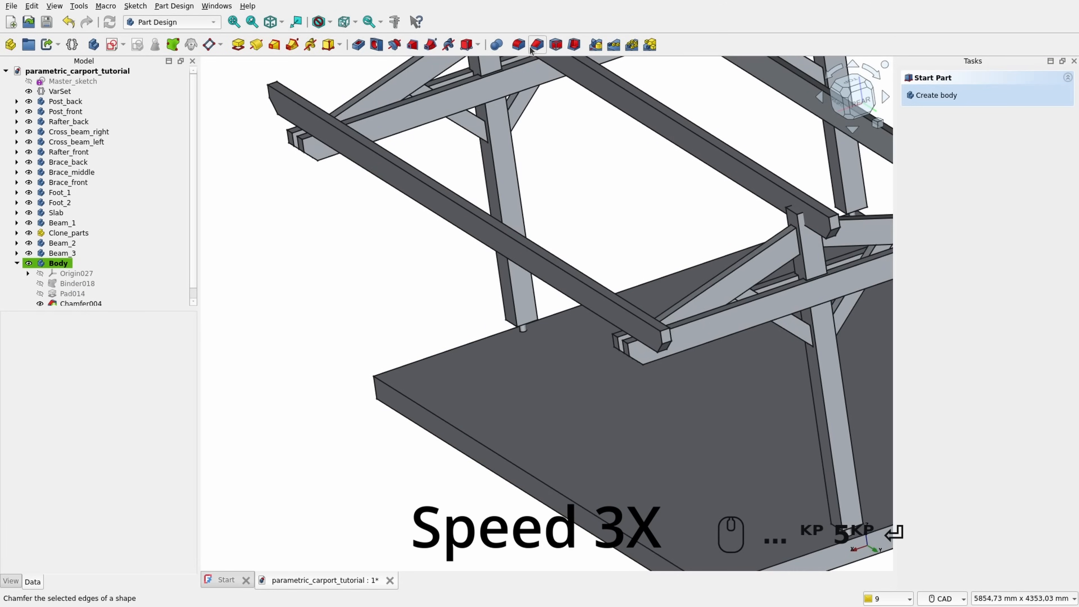
middle_drag(414, 199, 324, 344)
scroll(323, 344, down, 3)
key(0)
key(ctrl+s)
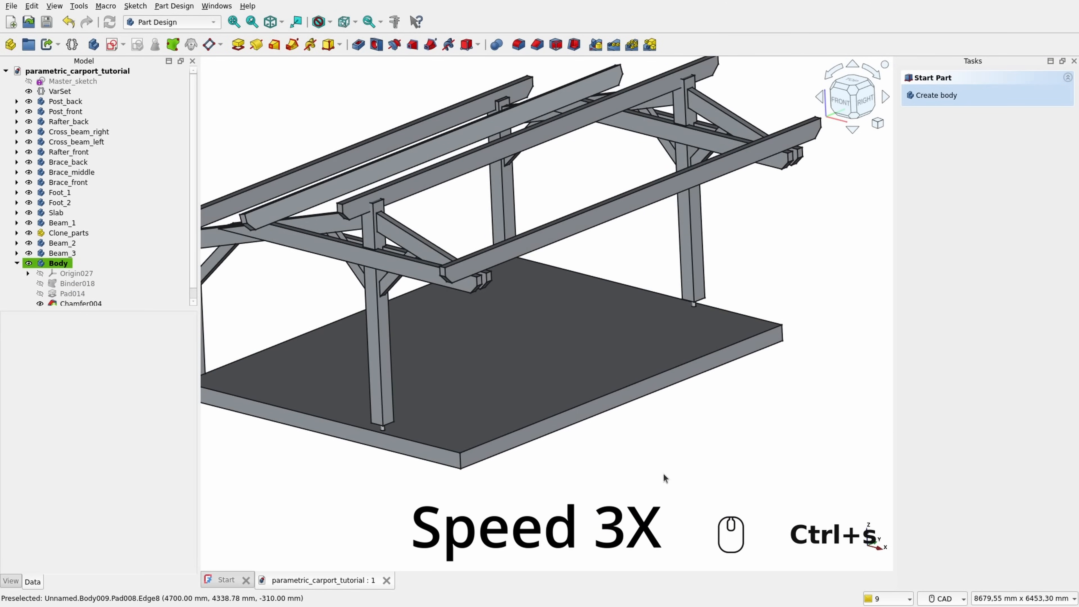
Step: Rename the eave beam's body as Beam_4
scroll(673, 471, up, 1)
click(65, 263)
key(F2)
text(B)
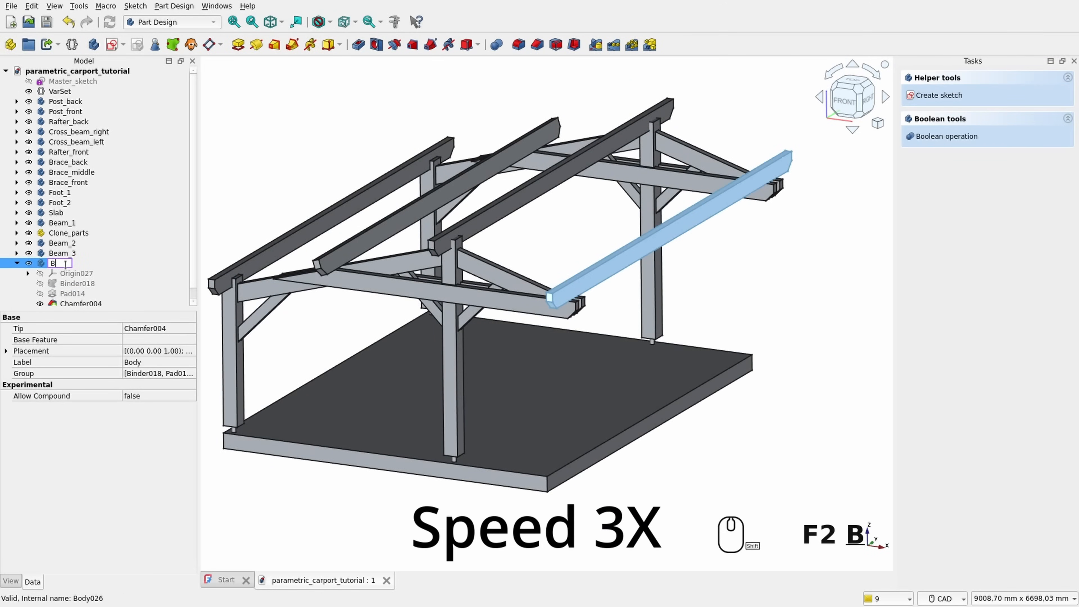
text(eam_4)
key(Return)
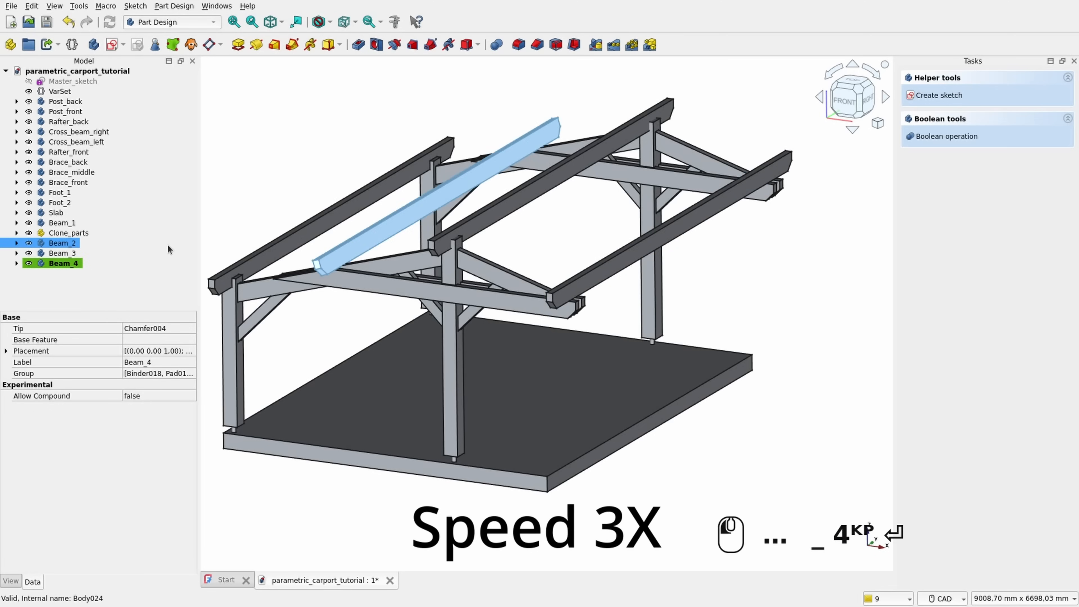
Step: Reorder the model tree so that Clone_parts comes after Beam_4, and narrow the Tasks area
click(68, 233)
drag(72, 244, 102, 251)
click(79, 264)
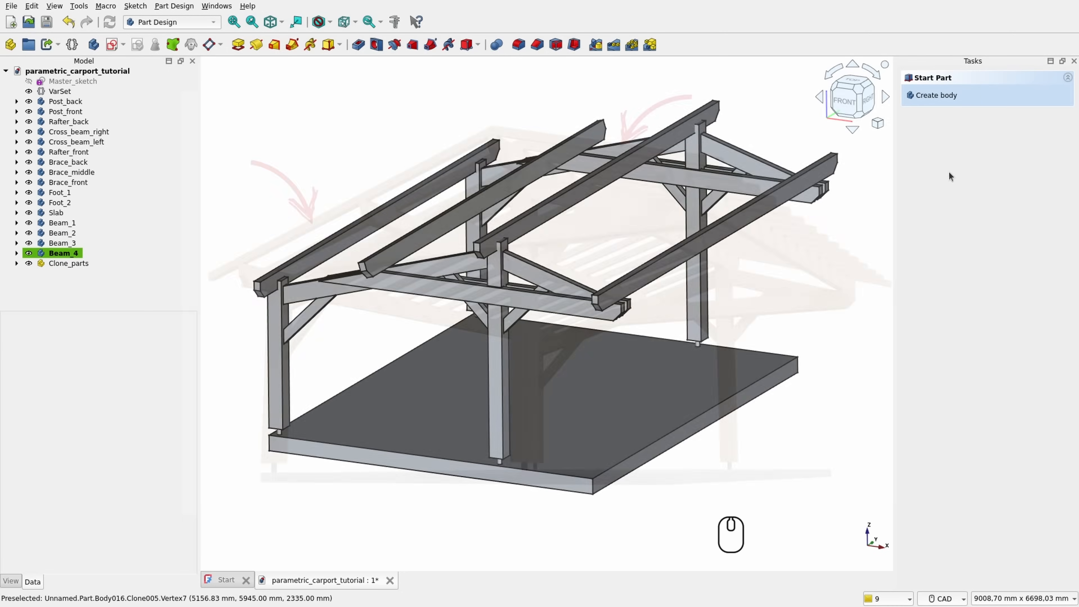
drag(898, 215, 934, 216)
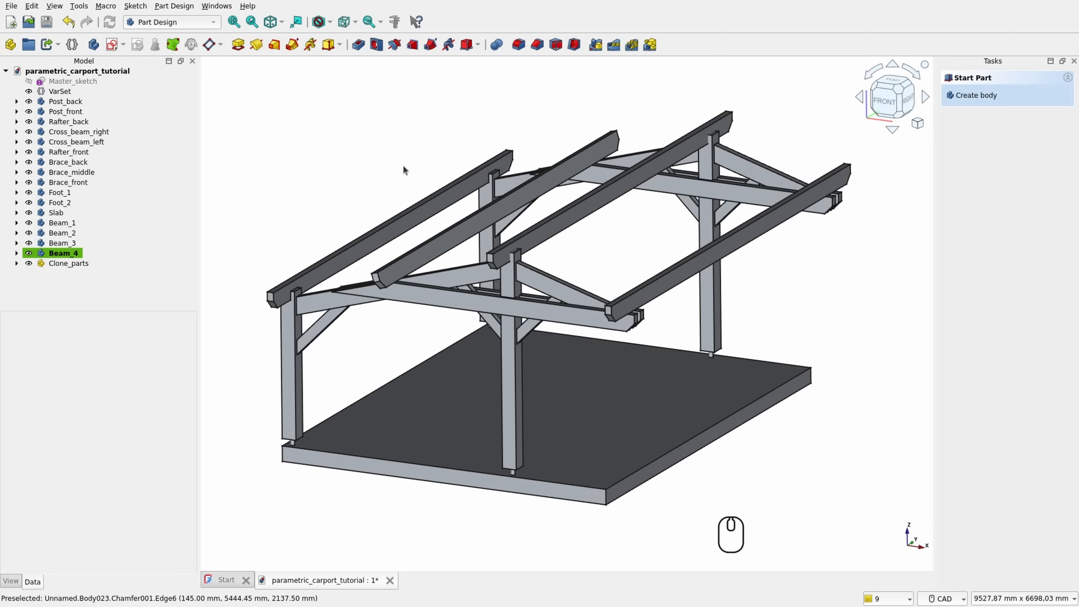
Step: Create a new body for the sloping roof rafter and add a shape binder of Master_sketch to it
click(94, 44)
click(72, 81)
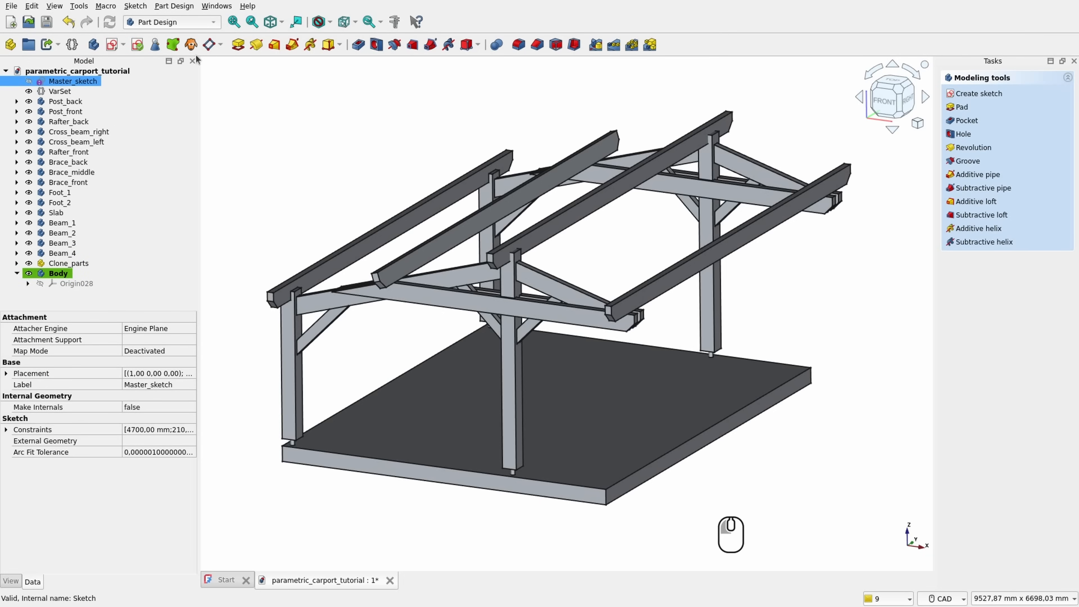
click(172, 43)
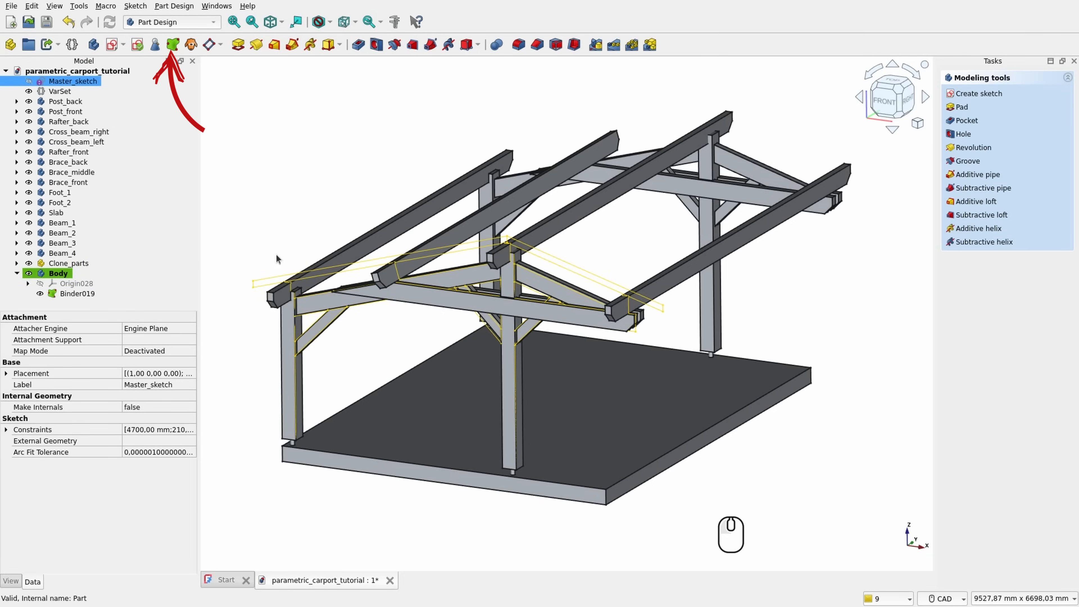
Step: Hide Beam_2 to uncover the long sloping rafter profile in the bound sketch
scroll(276, 281, up, 2)
click(309, 236)
ctrl+click(309, 269)
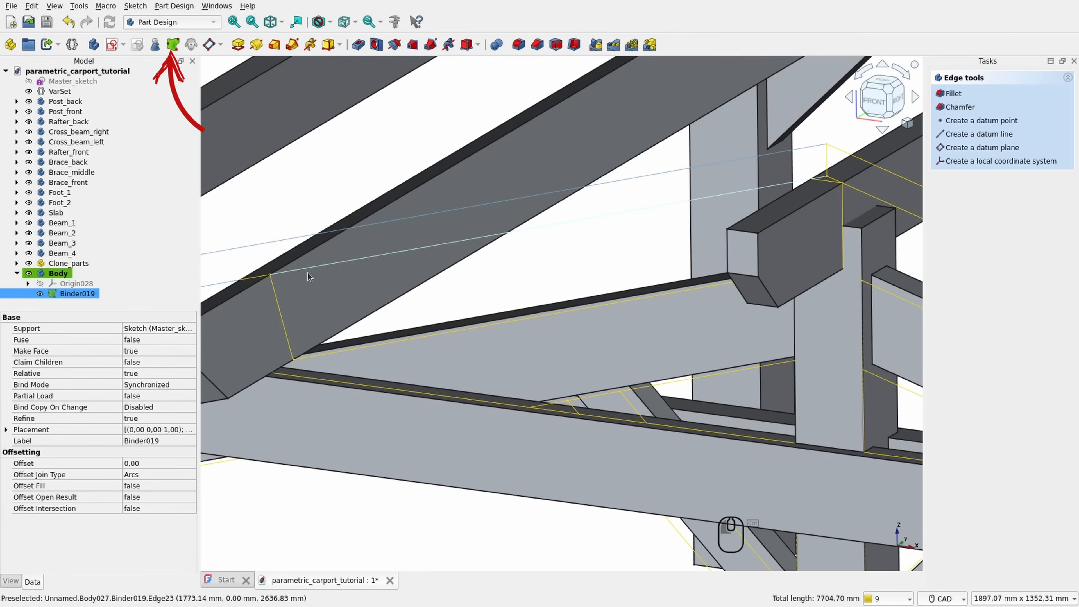
middle_drag(370, 274, 540, 245)
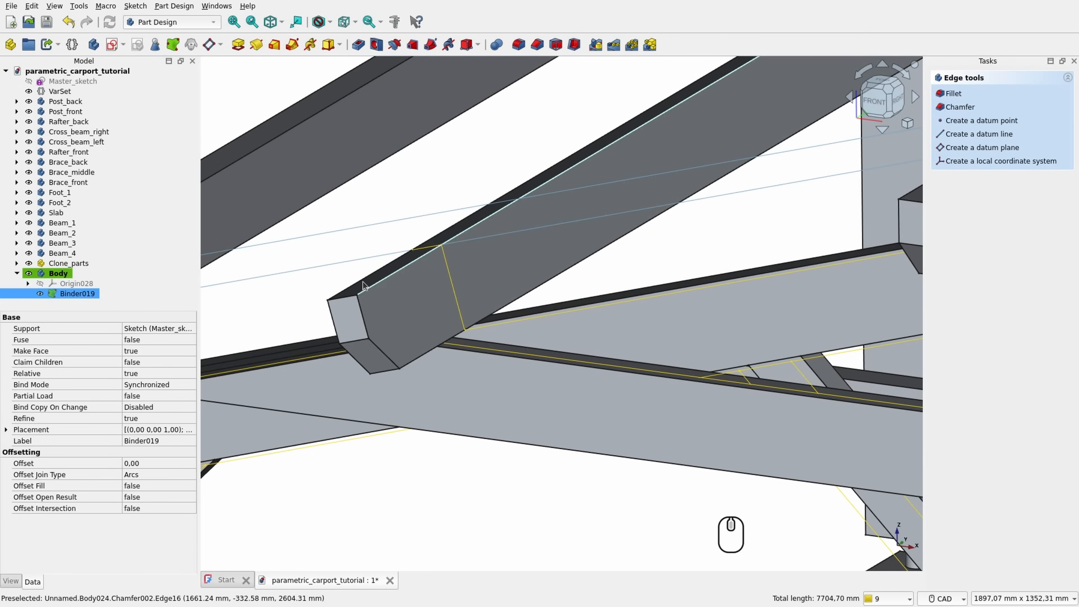
click(29, 234)
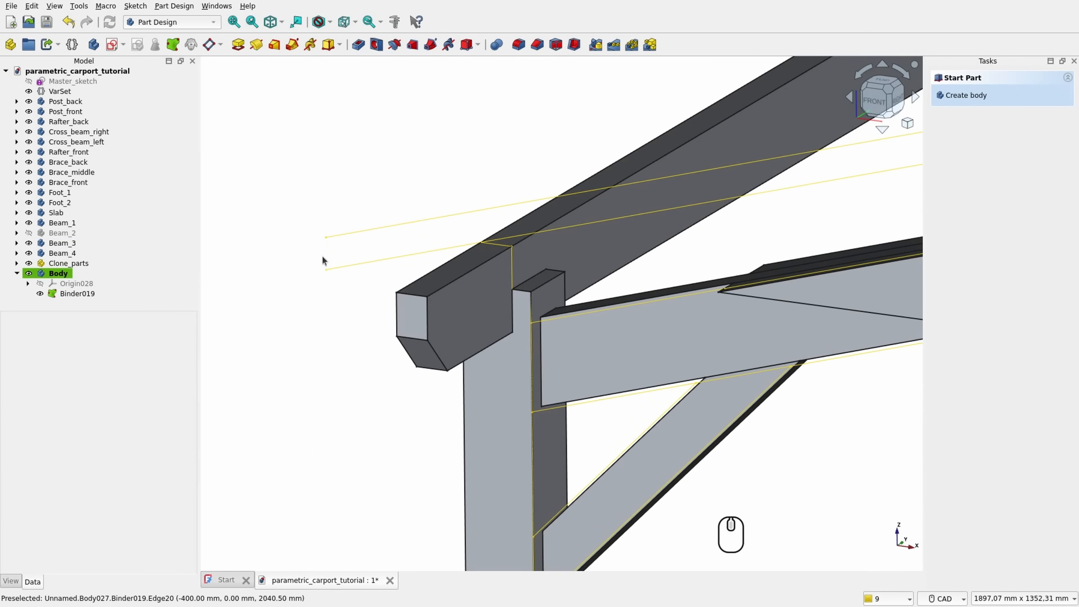
Step: Pad the long sloping rafter profile between the back eave and the ridge by 75 mm
click(342, 237)
ctrl+click(361, 260)
scroll(362, 261, down, 3)
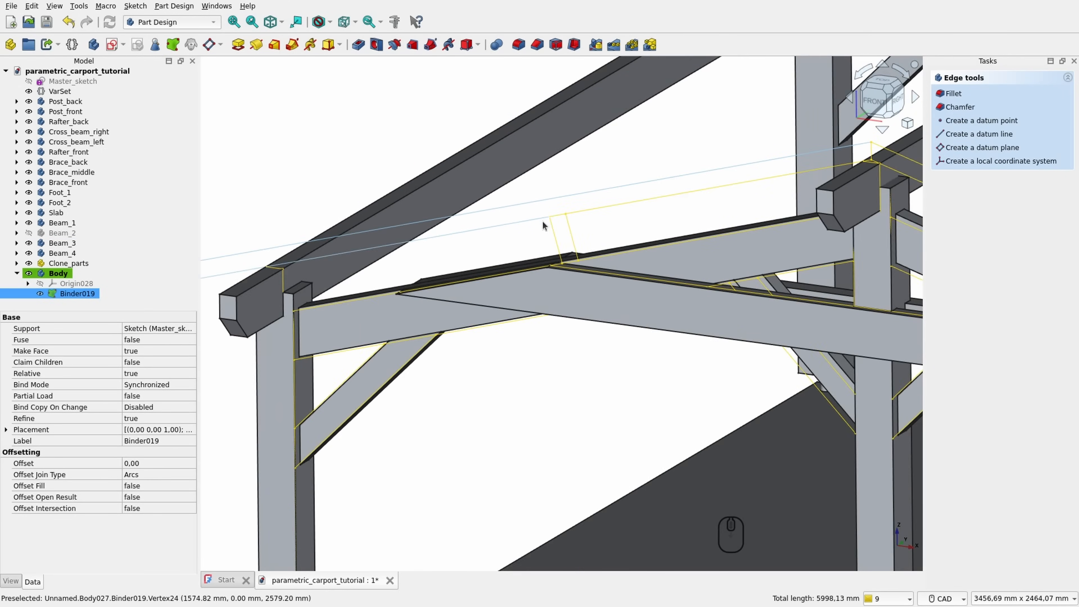
scroll(612, 204, up, 2)
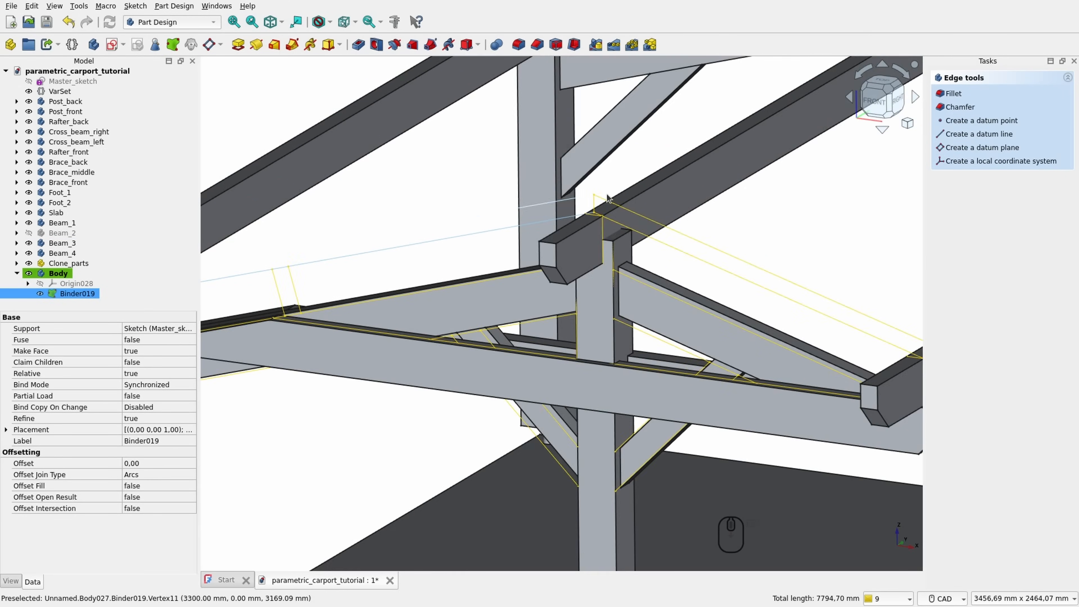
scroll(606, 193, up, 1)
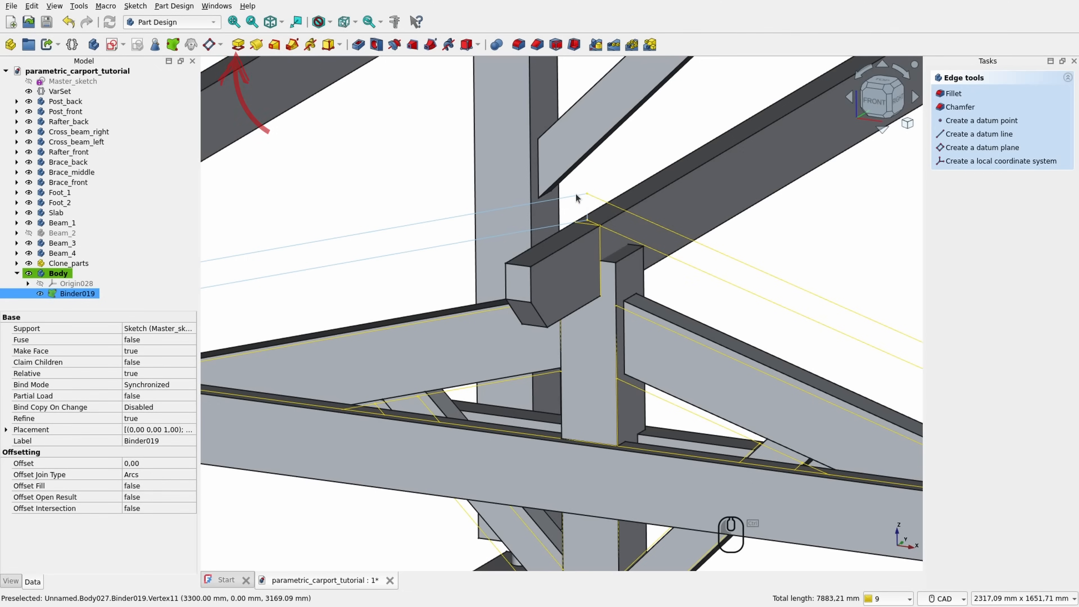
click(238, 45)
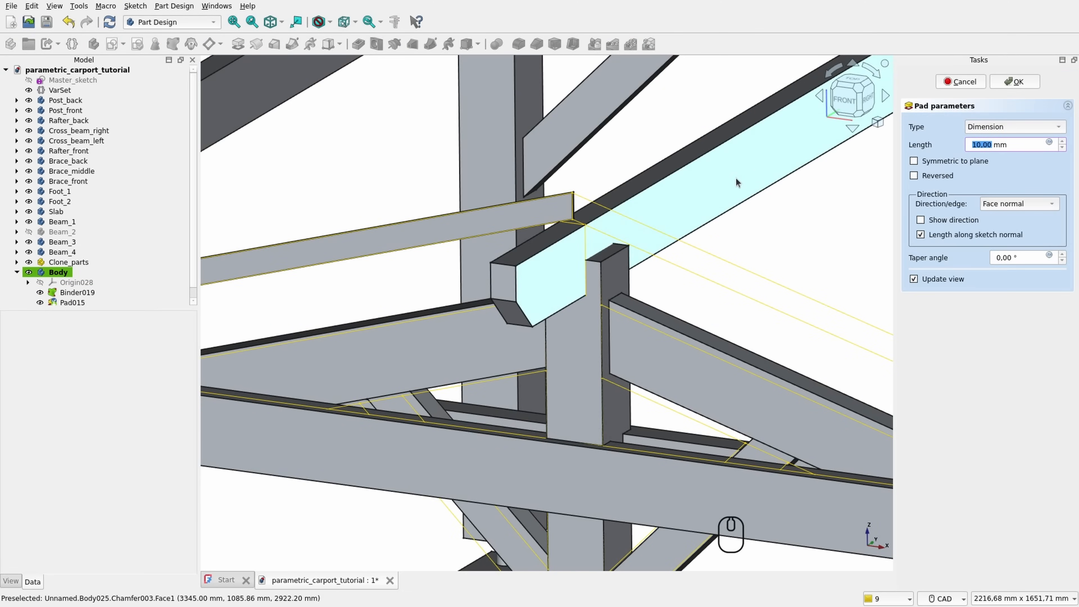
text(75)
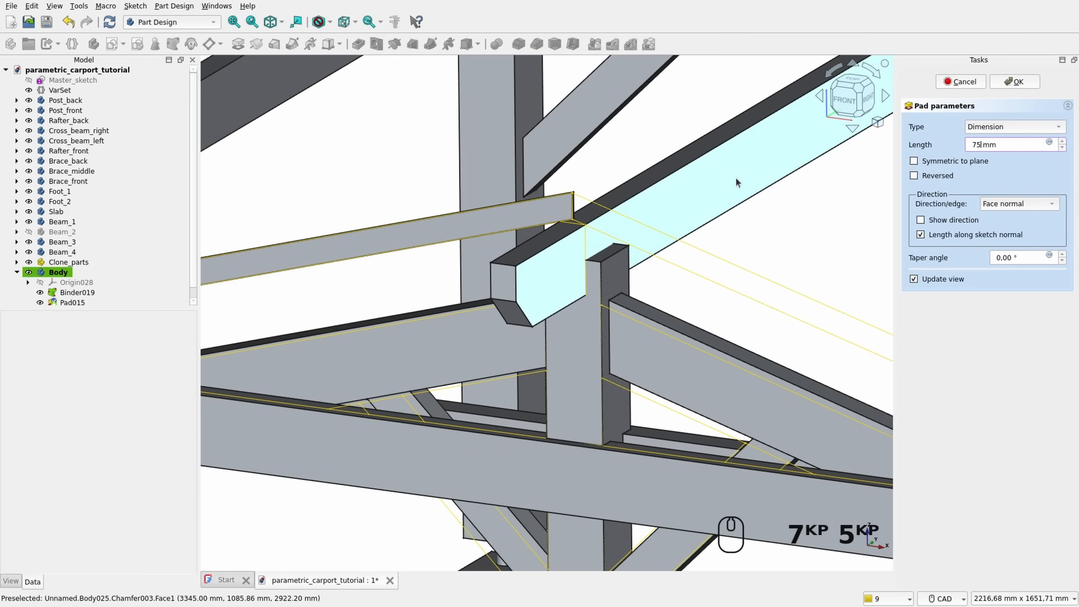
key(Return)
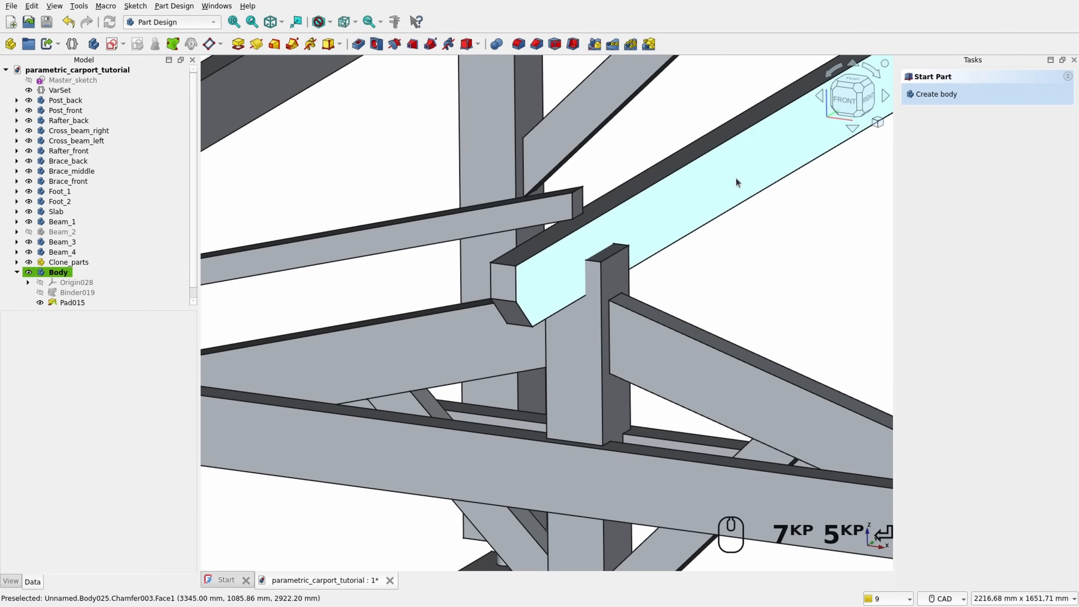
Step: Set the y position of the new rafter's shape binder to -500 mm in its placement
scroll(548, 261, down, 4)
middle_drag(444, 297, 697, 234)
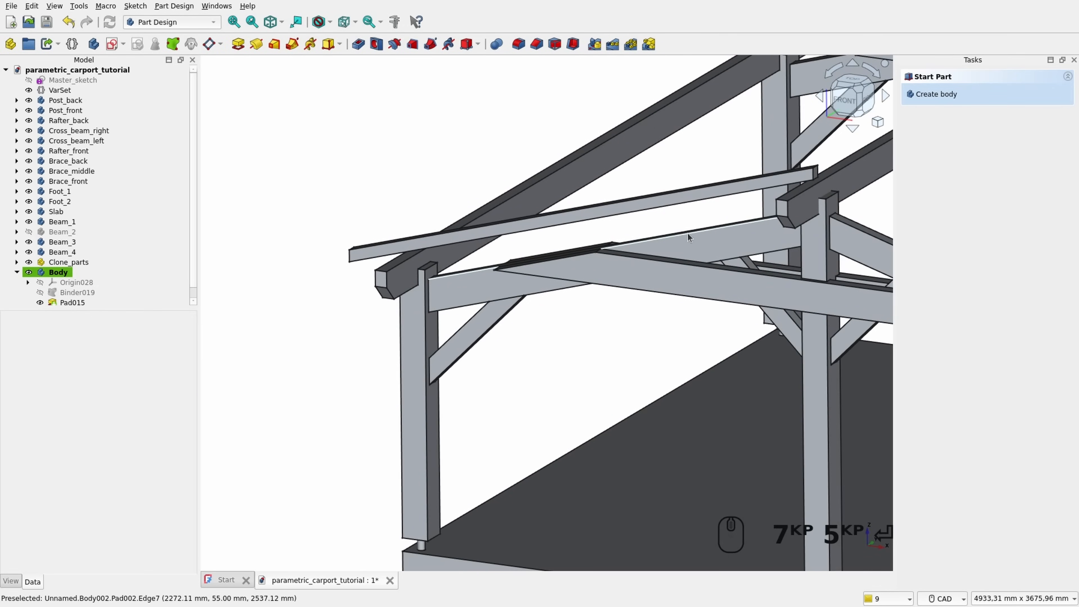
middle_drag(565, 243, 507, 269)
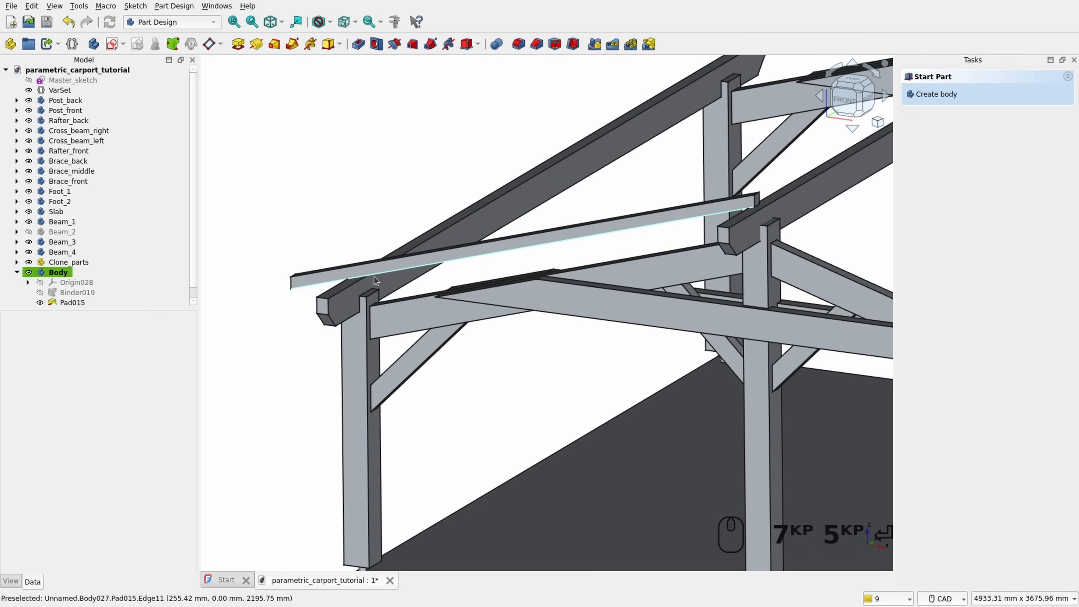
click(90, 286)
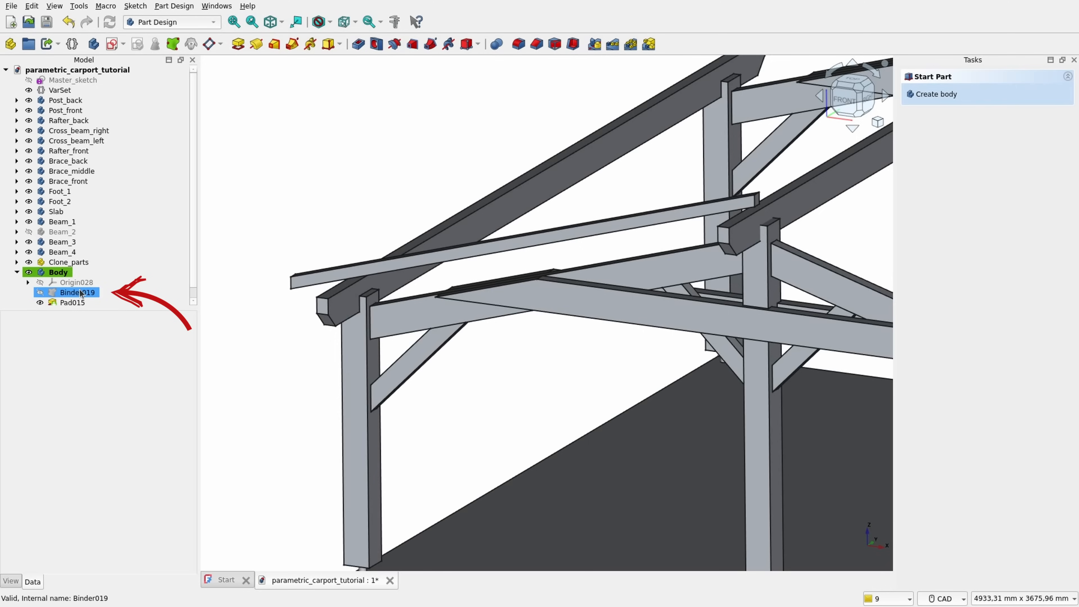
click(81, 293)
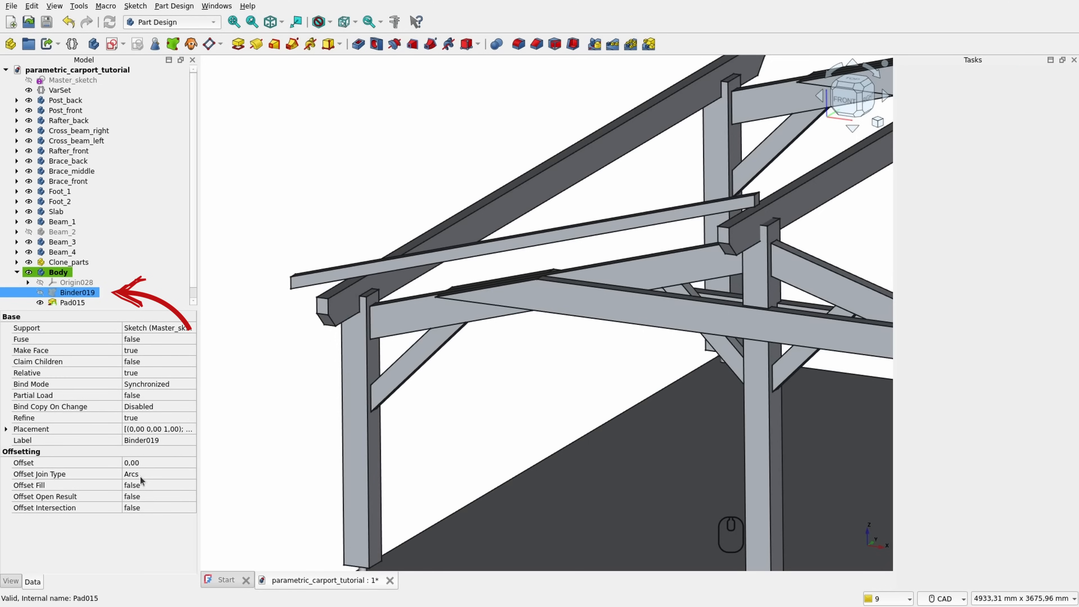
click(6, 430)
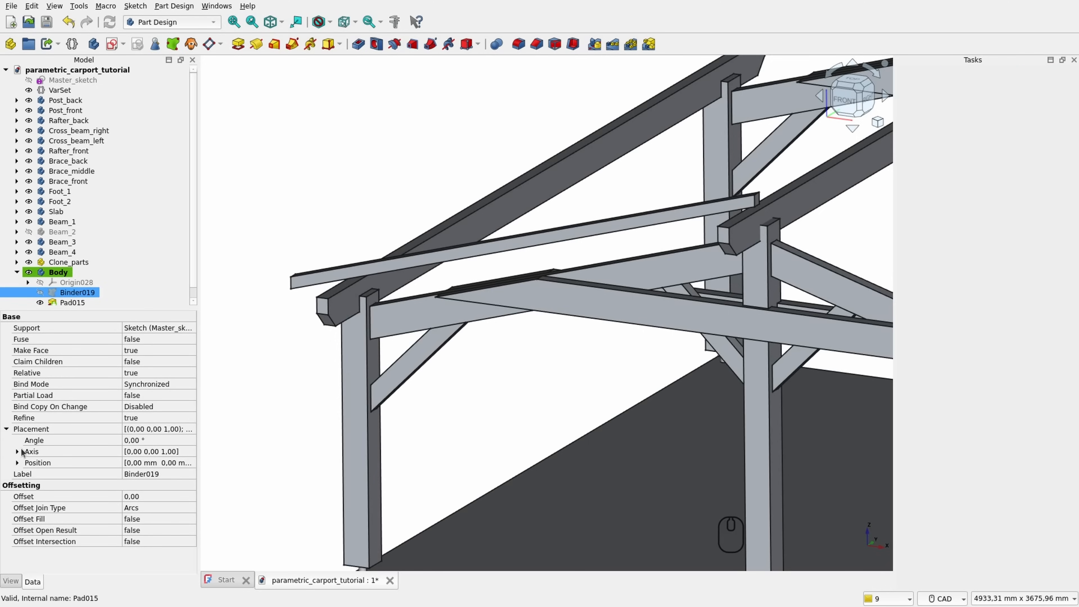
click(18, 463)
click(135, 486)
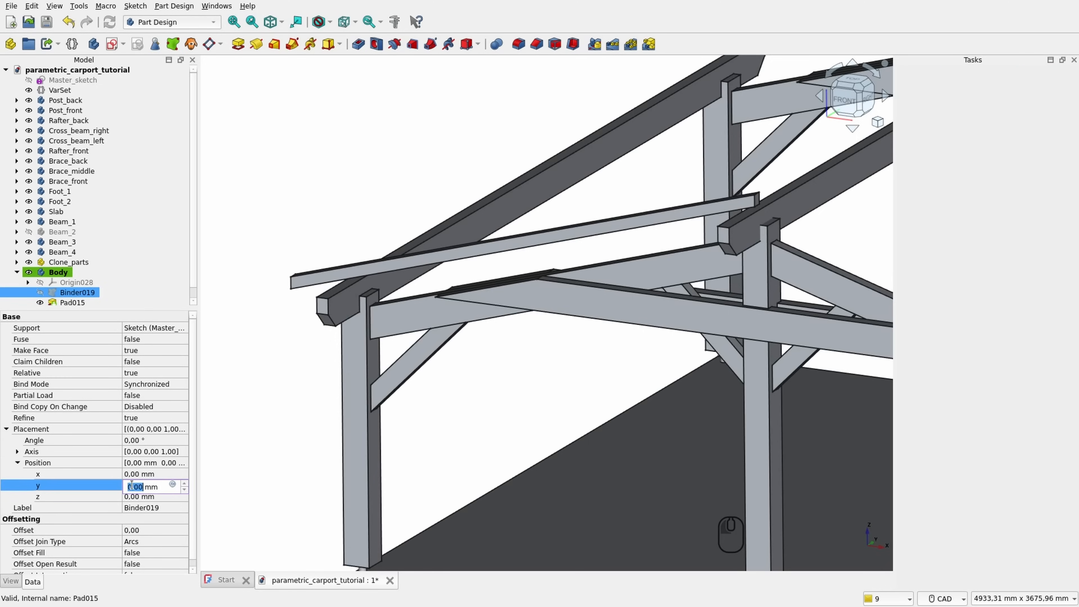
text(-500)
key(Return)
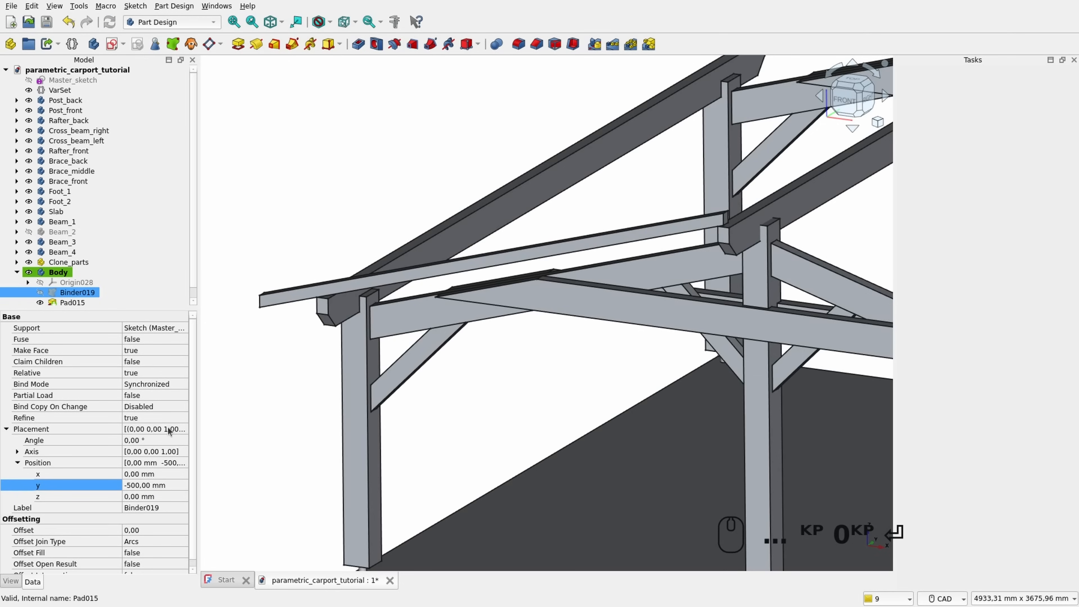
Step: Set Allow Compound to true for the body holding the sloping roof rafter
click(350, 173)
scroll(350, 172, down, 1)
middle_drag(350, 172, 647, 259)
scroll(590, 287, up, 3)
scroll(731, 185, down, 1)
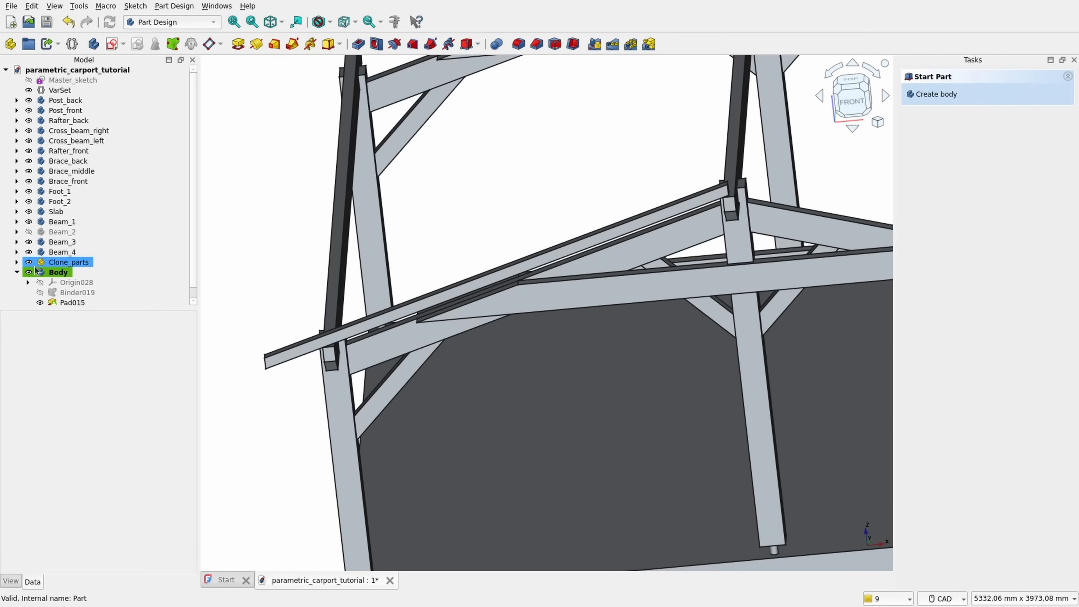
click(60, 273)
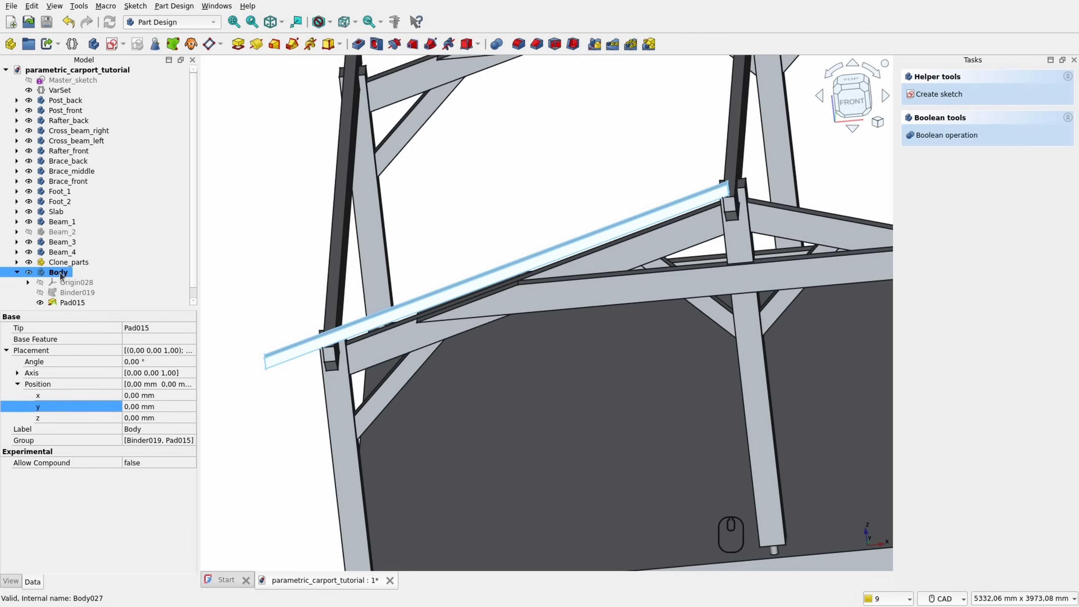
click(255, 253)
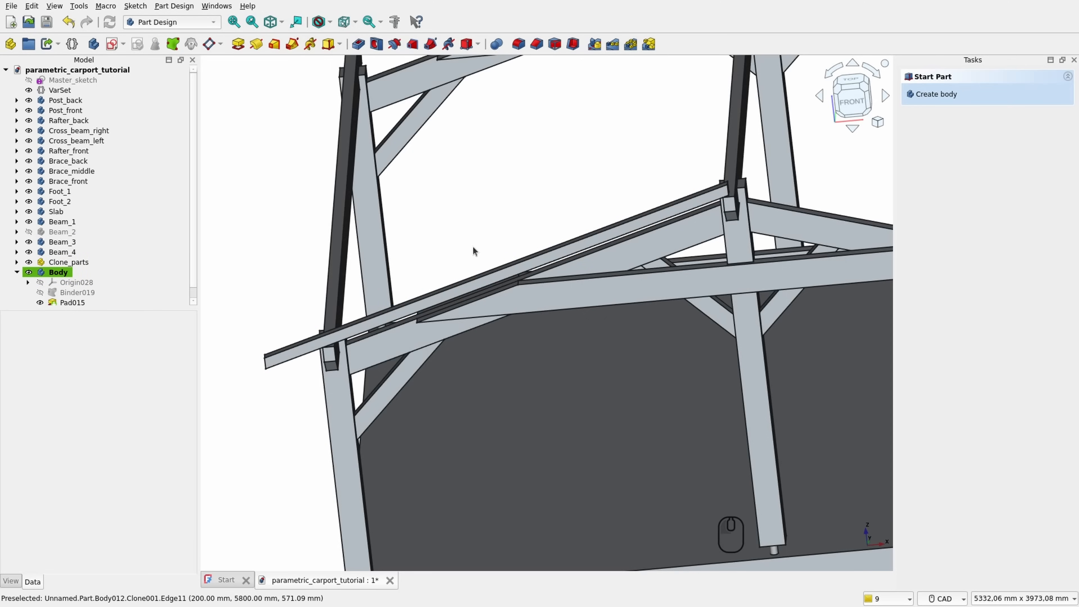
scroll(88, 266, down, 1)
click(52, 263)
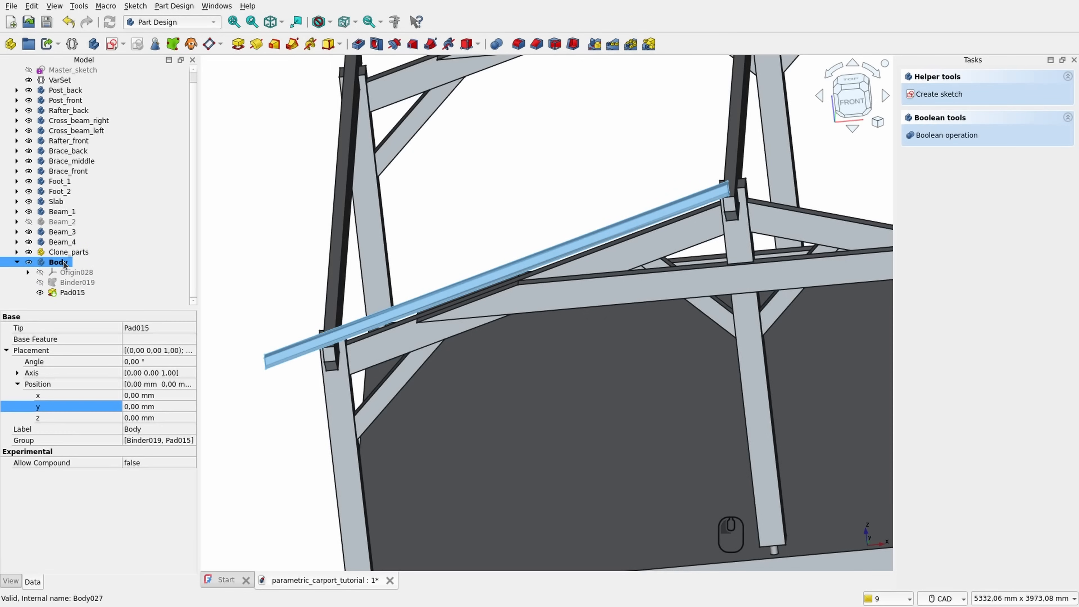
click(129, 463)
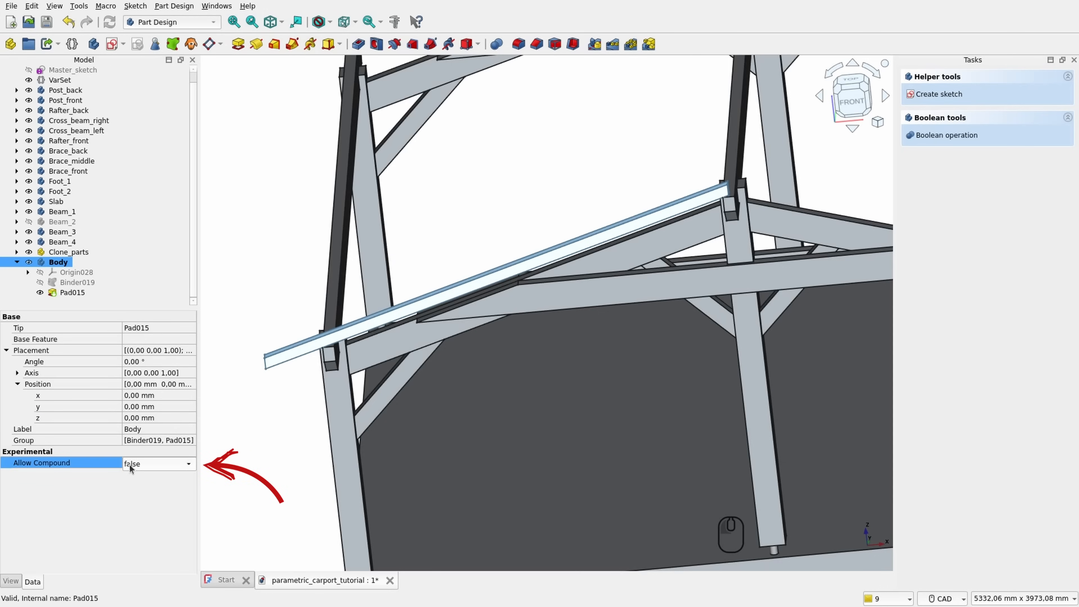
click(129, 465)
click(269, 272)
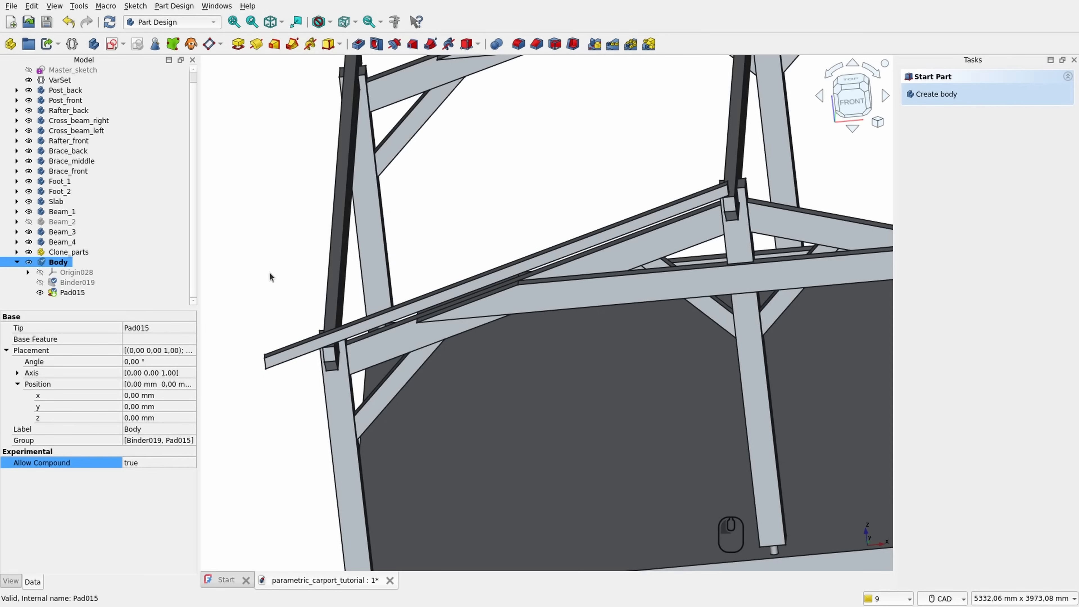
Step: Create a linear pattern of the sloping rafter's pad with the Base Y axis as its direction
click(72, 293)
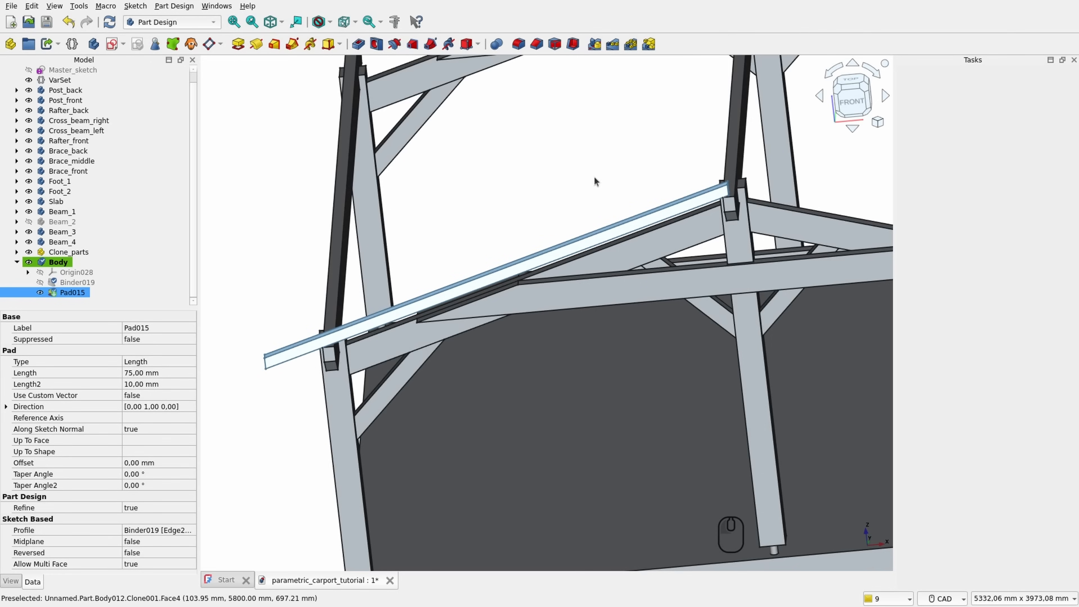
click(595, 44)
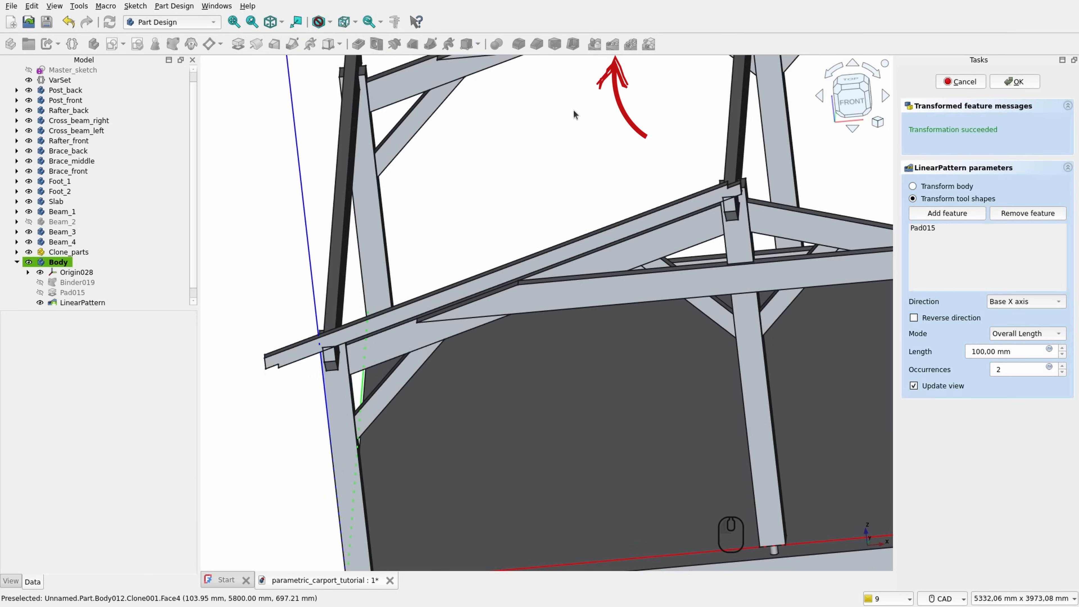
scroll(553, 148, down, 5)
click(1026, 302)
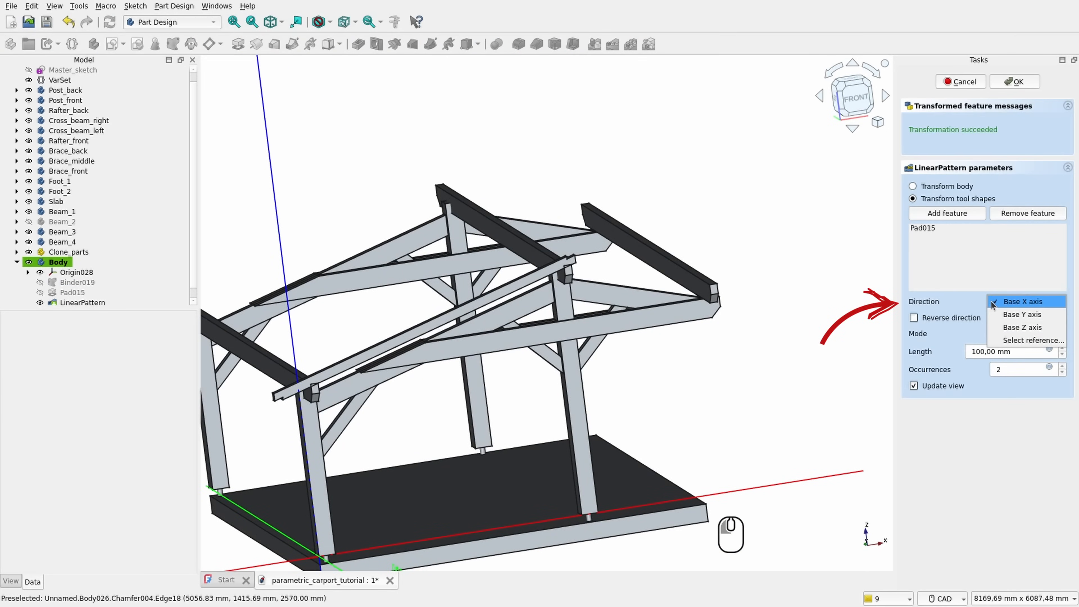
click(1004, 314)
scroll(776, 306, down, 1)
middle_drag(548, 293, 629, 297)
scroll(536, 317, up, 2)
middle_drag(516, 297, 587, 375)
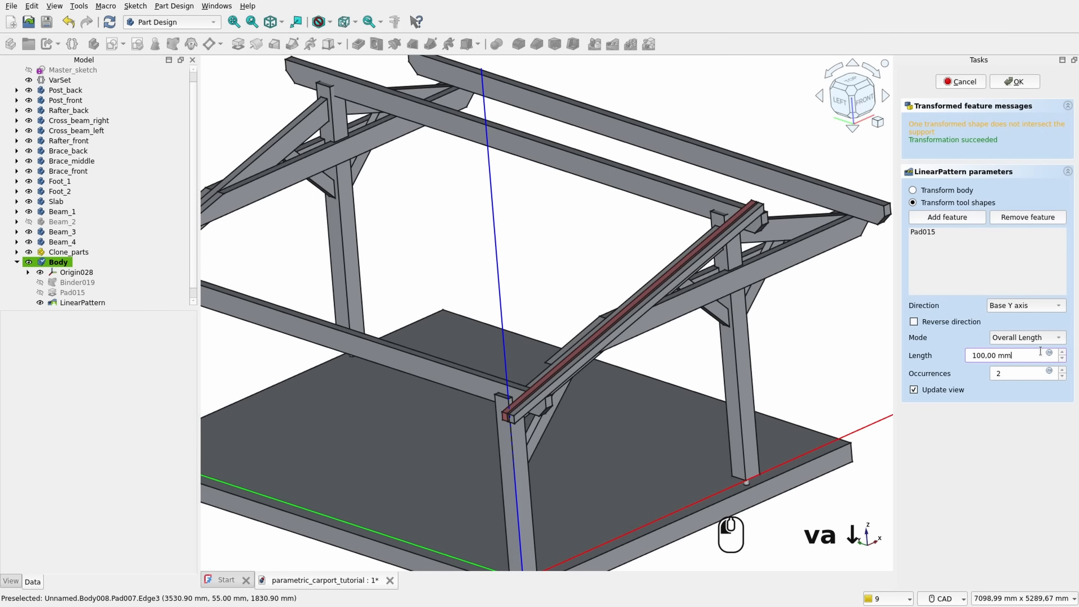
Step: Drive the rafter pattern's overall length with the expression <<VarSet>>.Length+1000mm
click(1049, 353)
drag(948, 301, 511, 254)
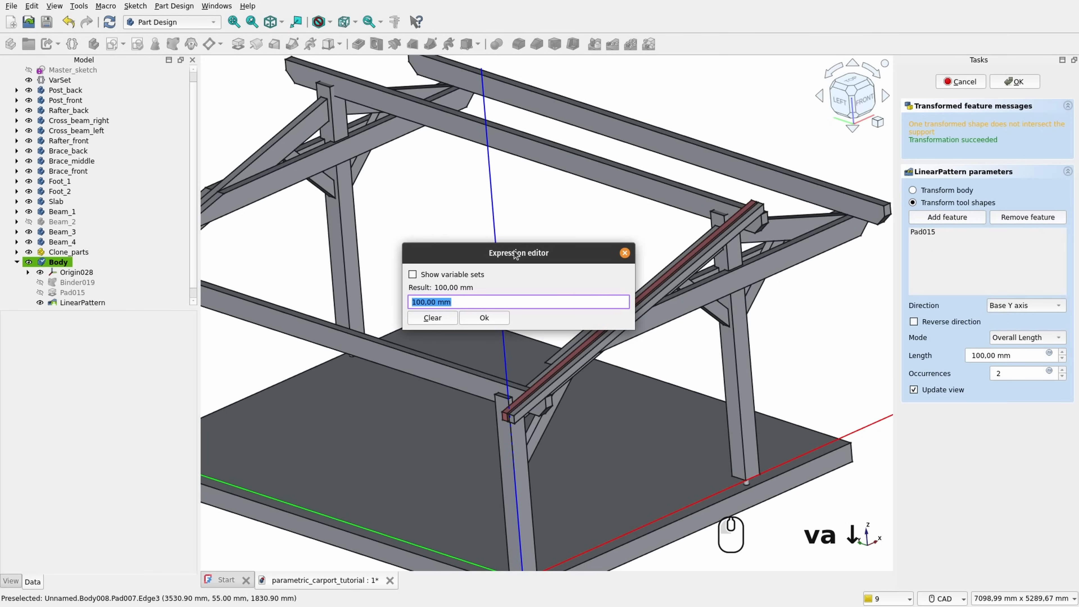
text(v)
key(Down)
key(Down)
key(Right)
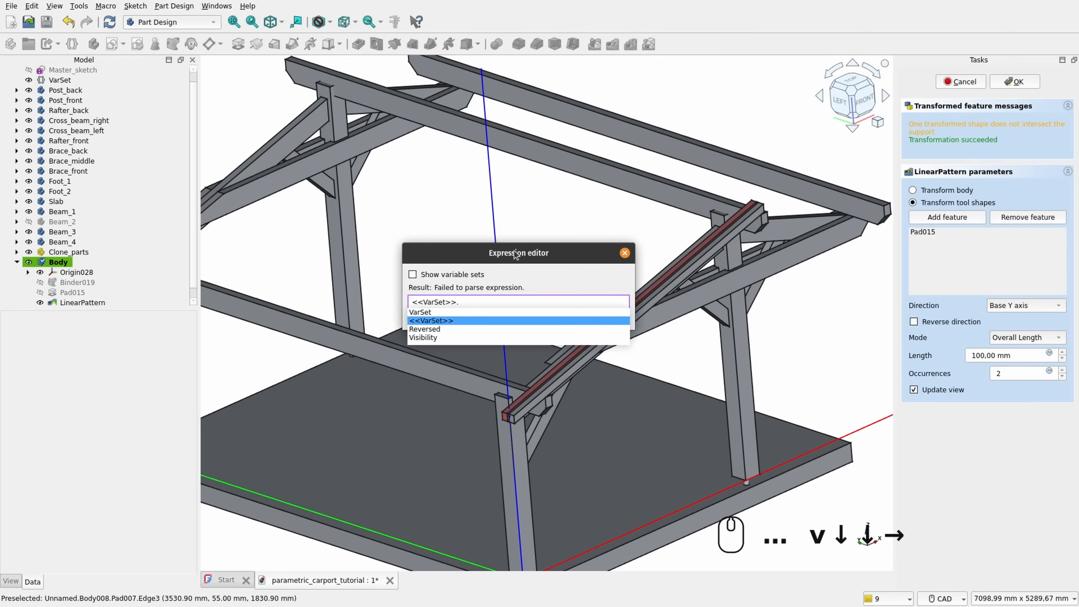
text(le)
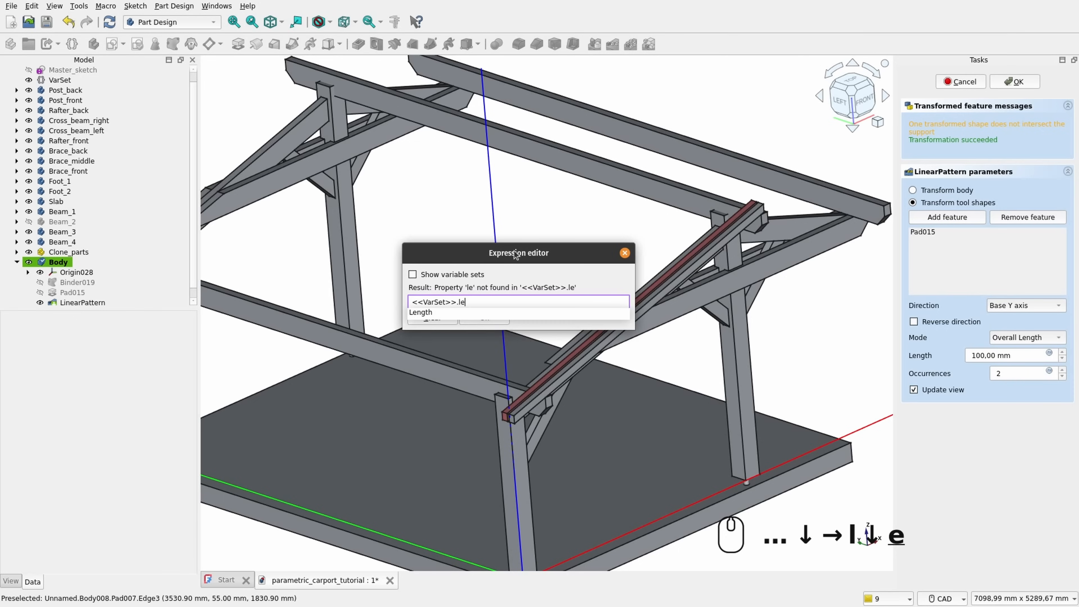
key(Down)
key(Right)
text(+1)
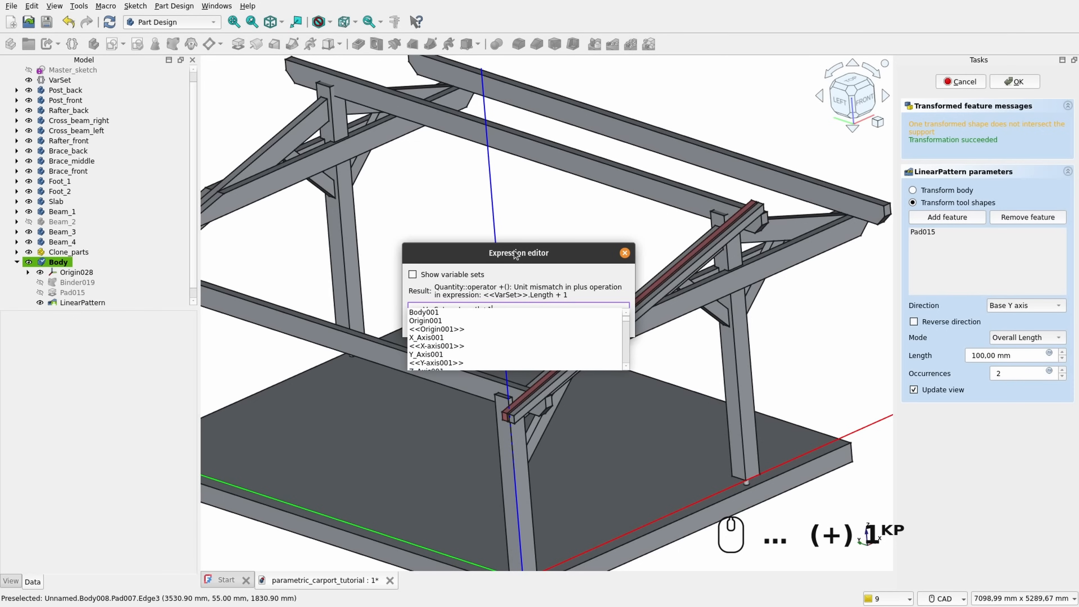
text(000mm)
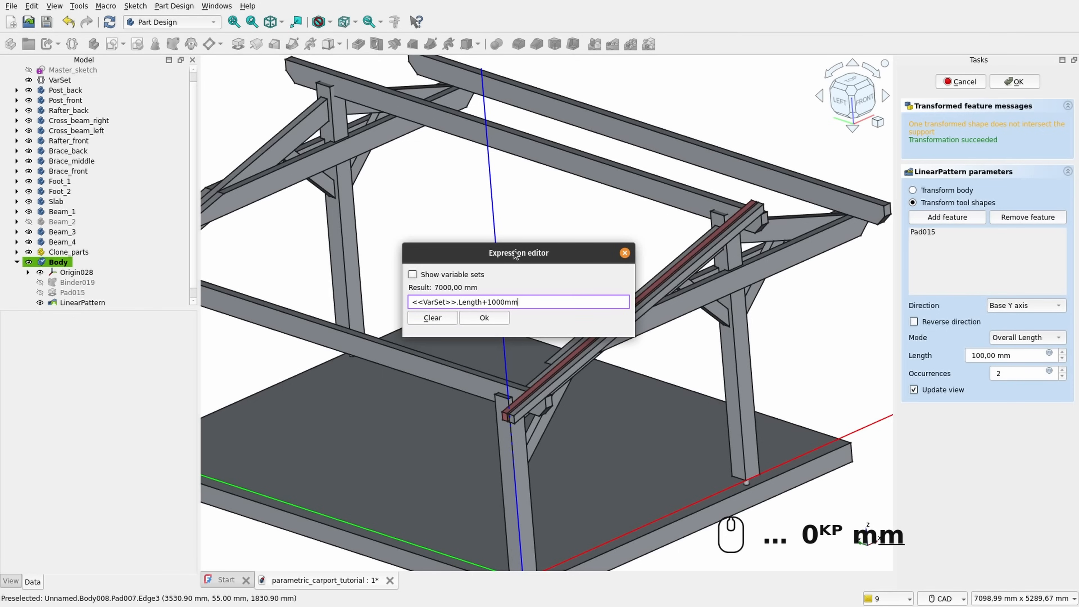
key(Return)
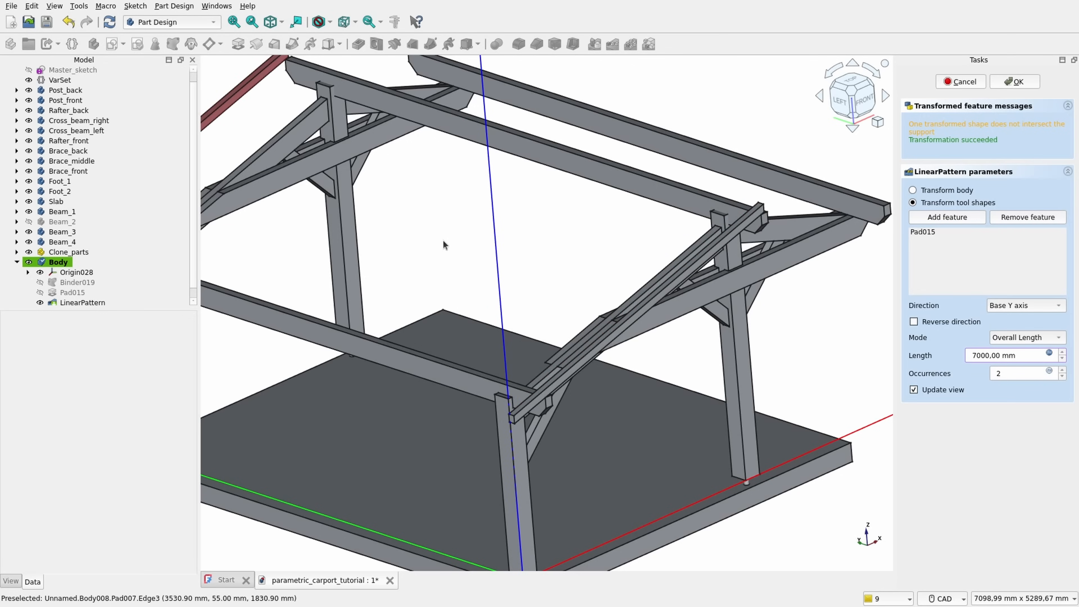
Step: Subtract 75 mm in the pattern's length expression, giving <<VarSet>>.Length + 1000 mm-75mm, and accept the linear pattern
click(455, 242)
scroll(455, 243, down, 2)
middle_drag(455, 242, 416, 265)
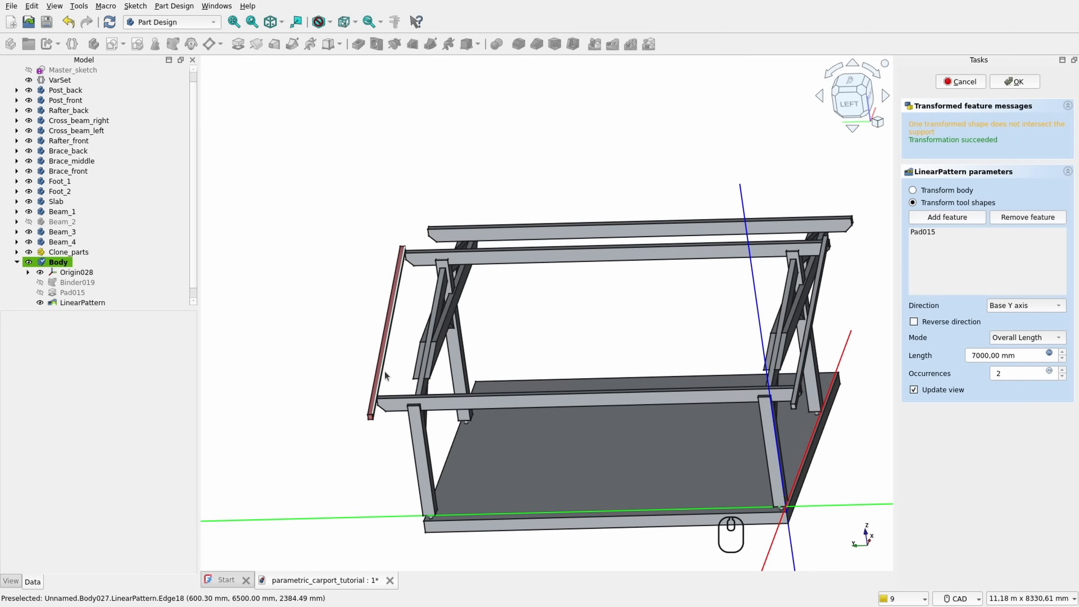
middle_drag(384, 371, 626, 363)
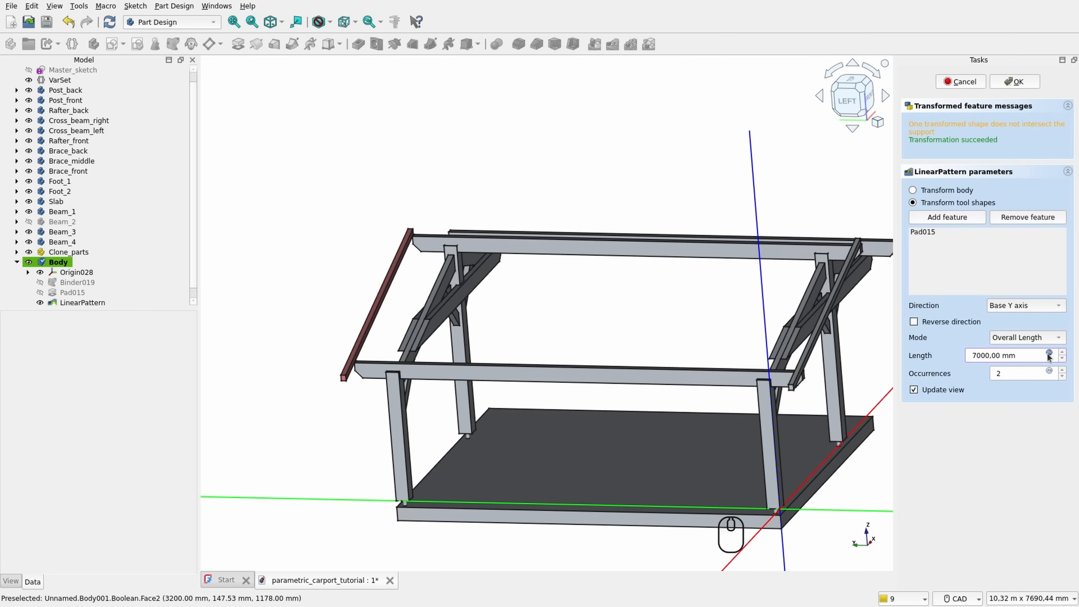
click(1049, 353)
click(980, 356)
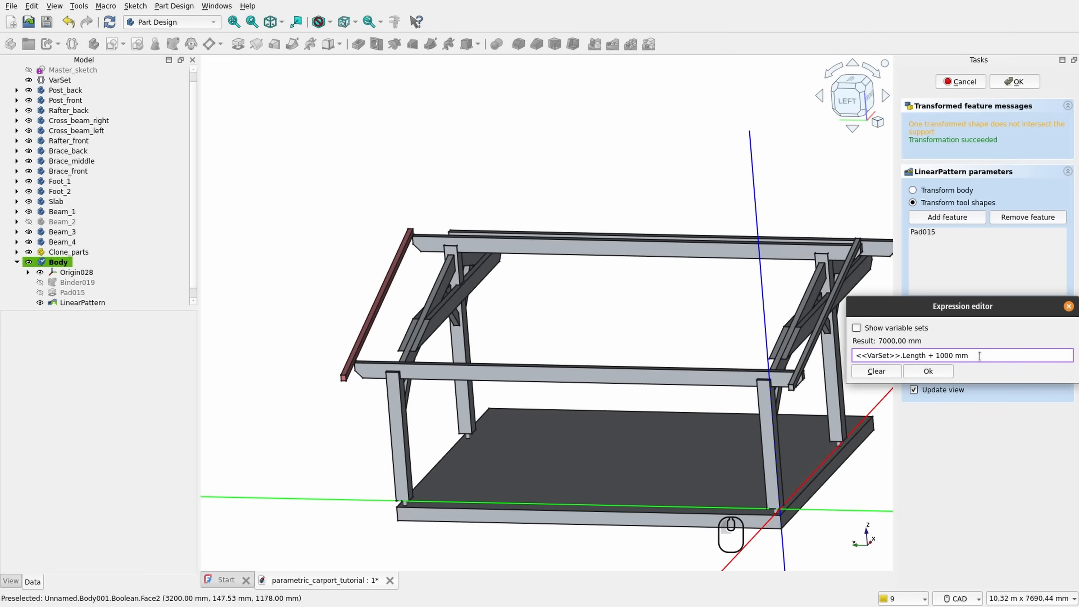
text(-75mm)
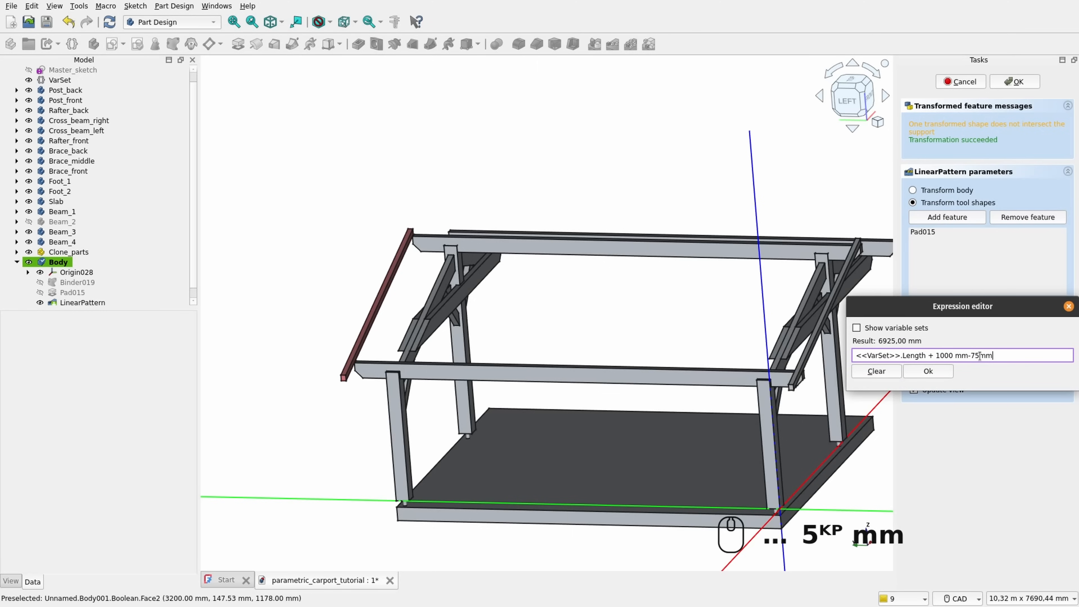
key(Return)
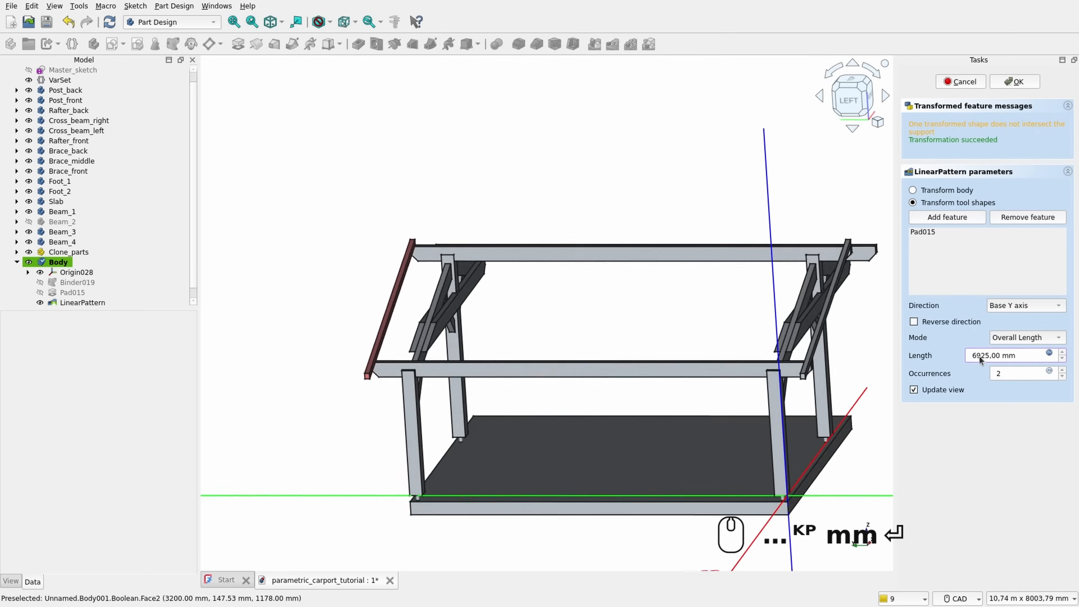
scroll(534, 316, up, 10)
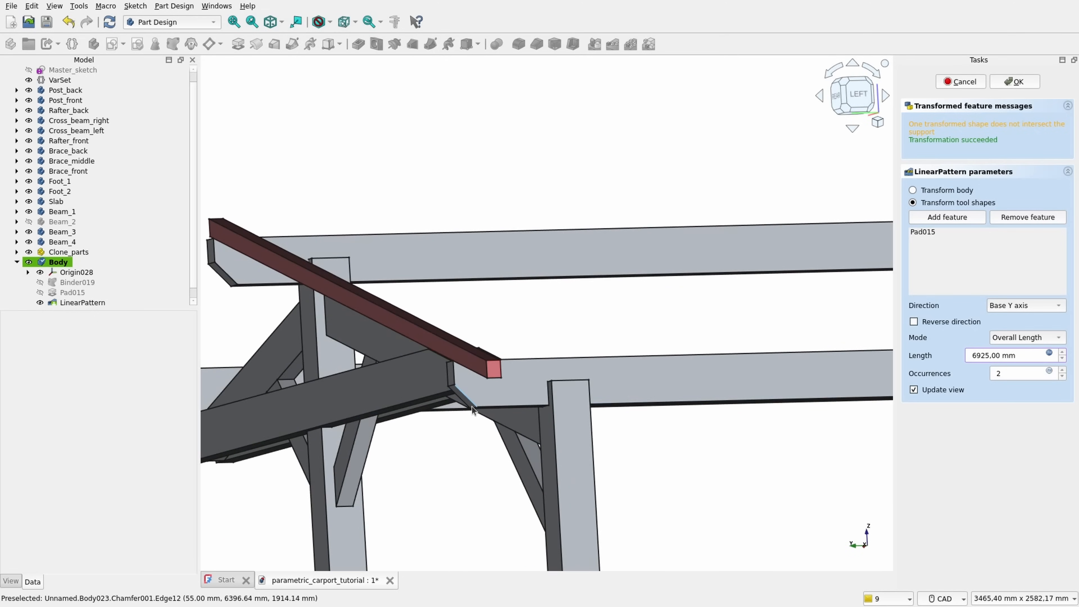
middle_drag(472, 407, 429, 358)
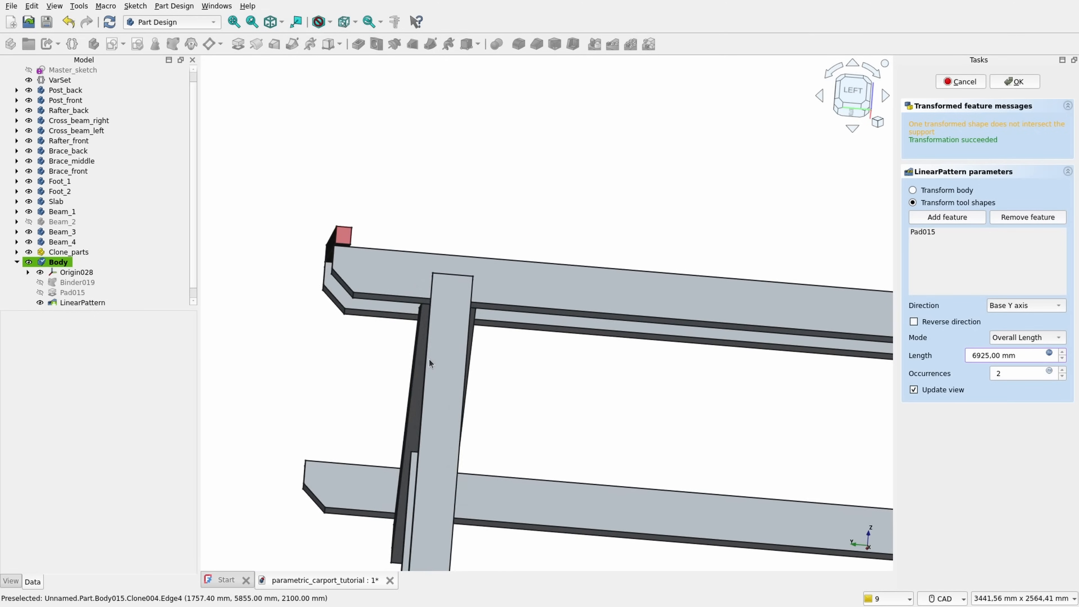
scroll(436, 358, down, 5)
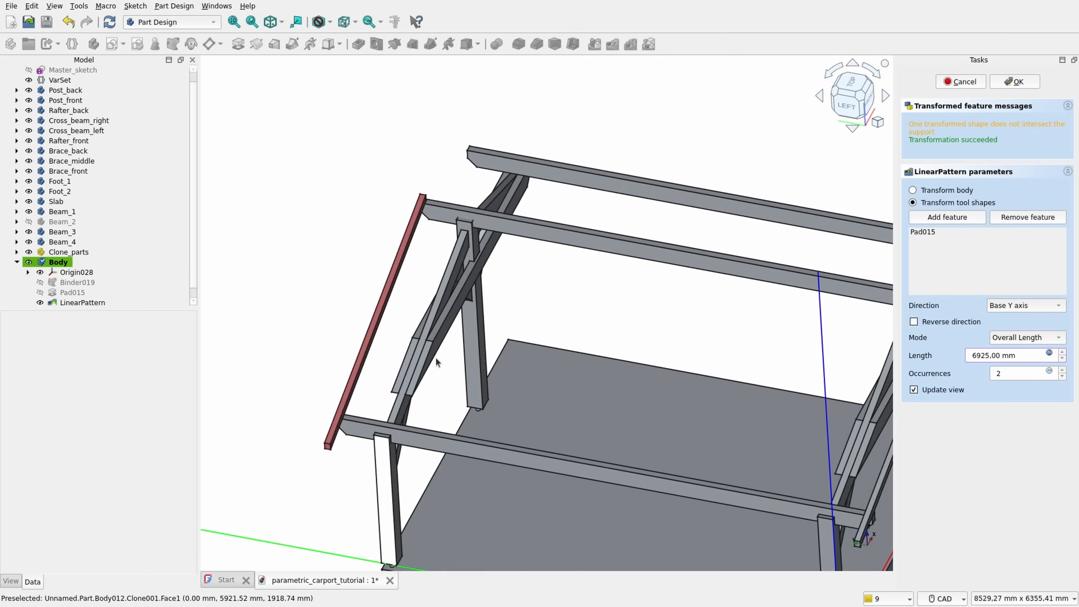
scroll(436, 362, down, 2)
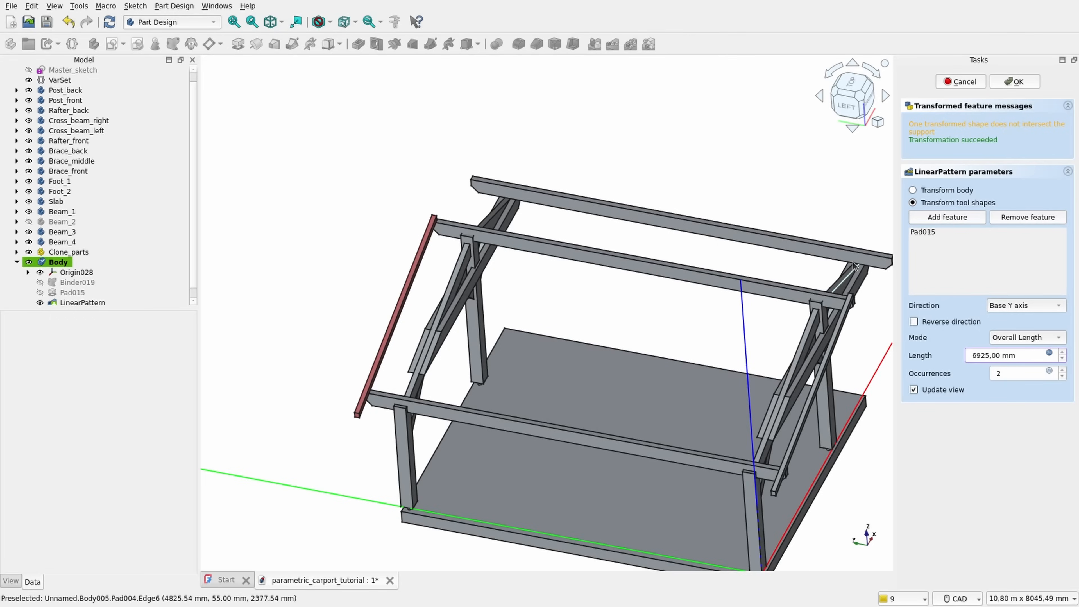
click(1025, 83)
Step: Add a property of type App::PropertyInteger named Number_roof_battens to the VarSet's Base group
click(64, 80)
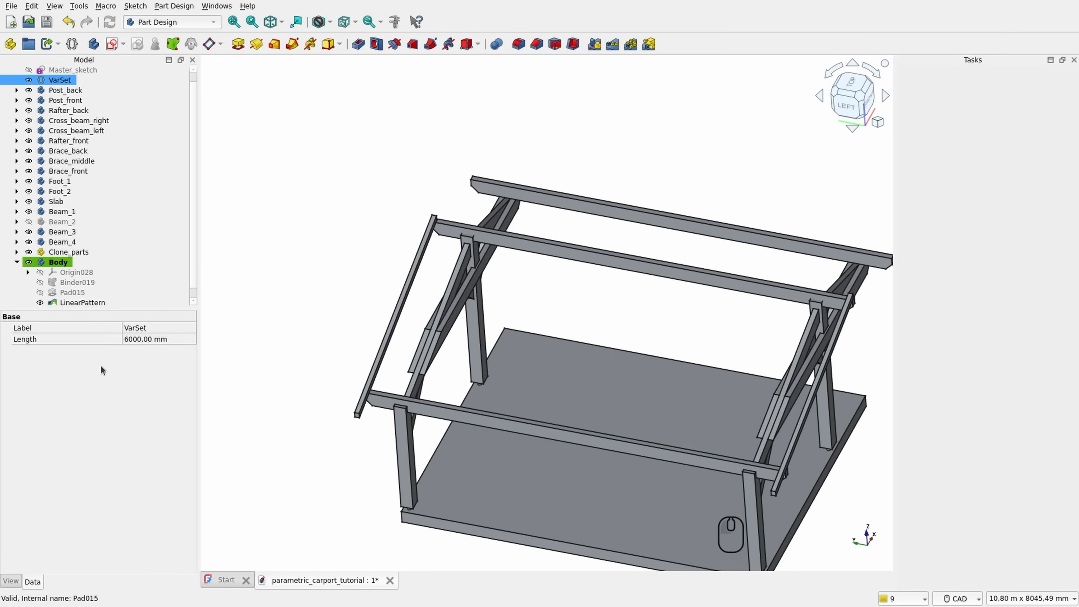
right_click(90, 359)
click(109, 362)
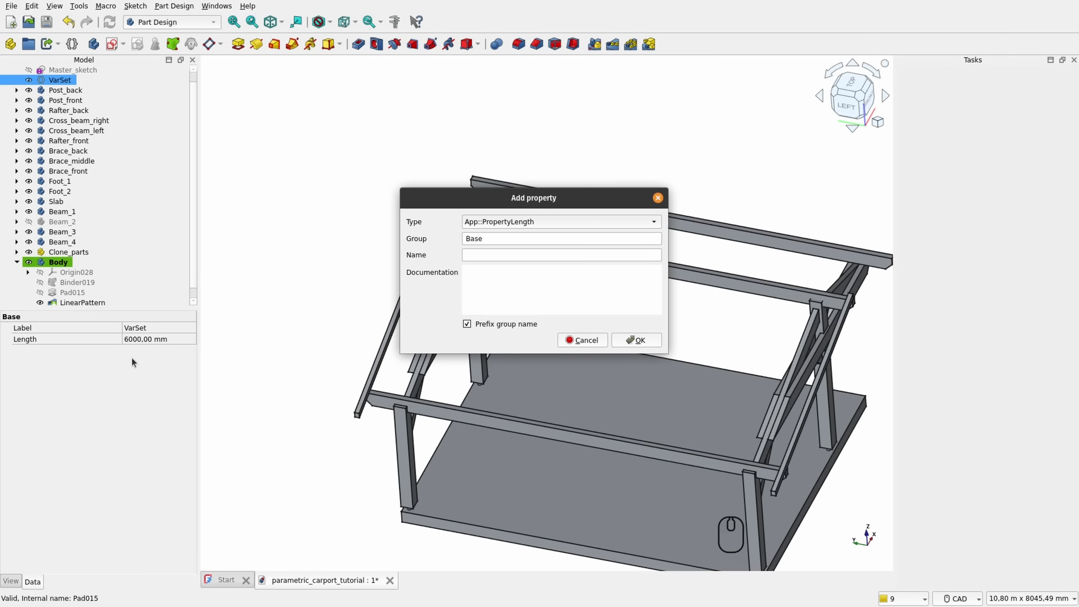
click(512, 222)
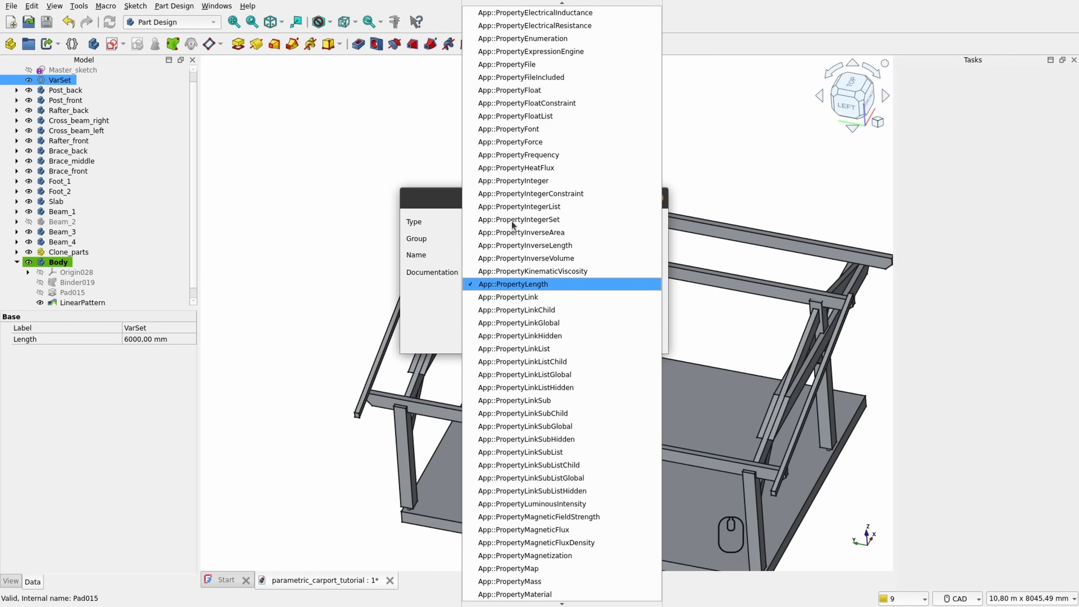
click(526, 182)
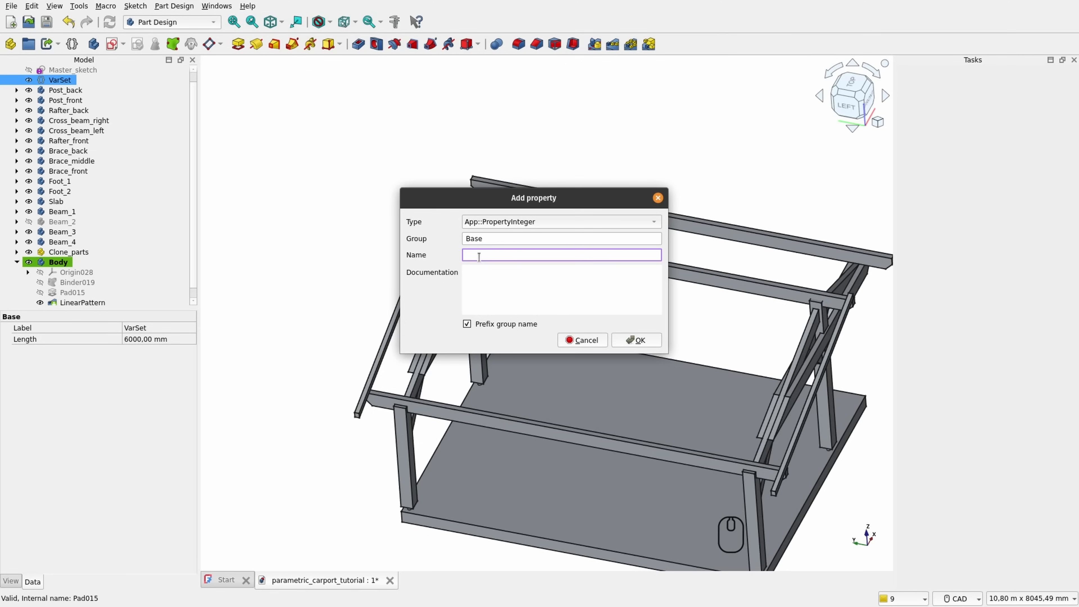
click(479, 256)
text(Numbe)
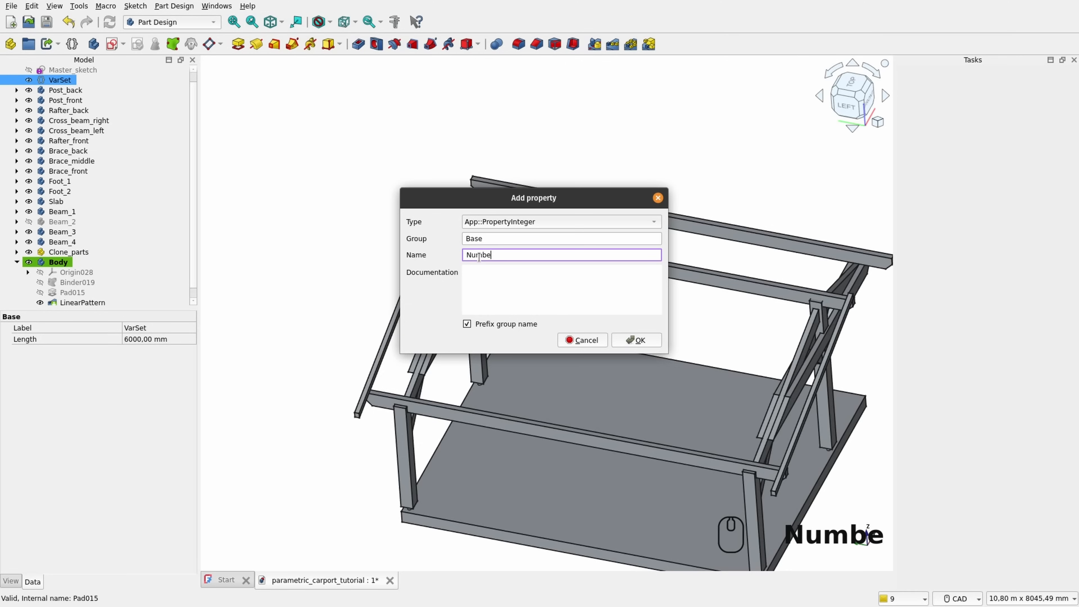
text(r_roof)
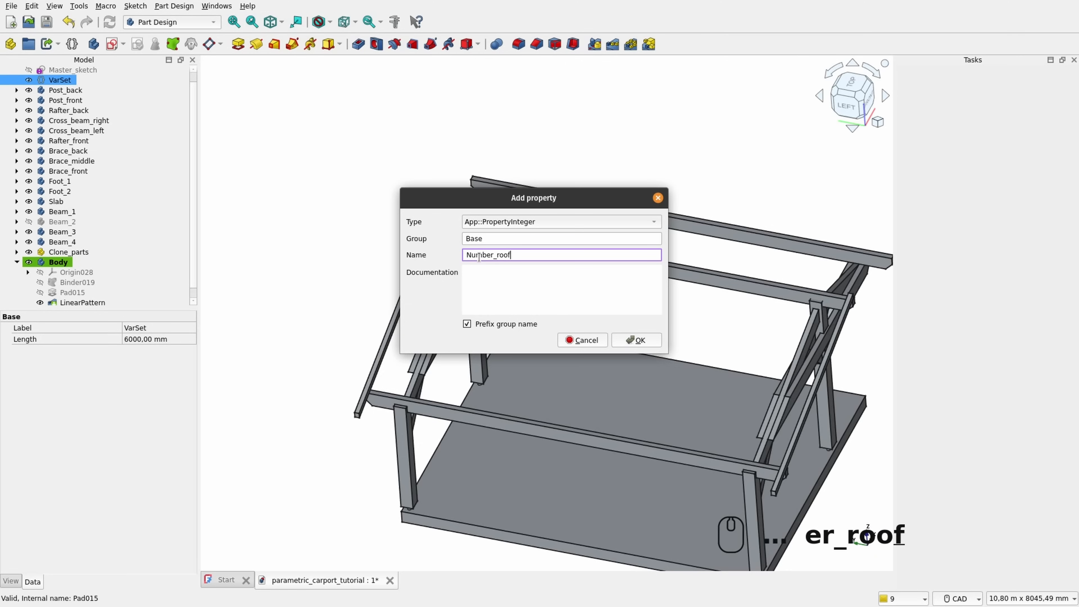
text(_battens)
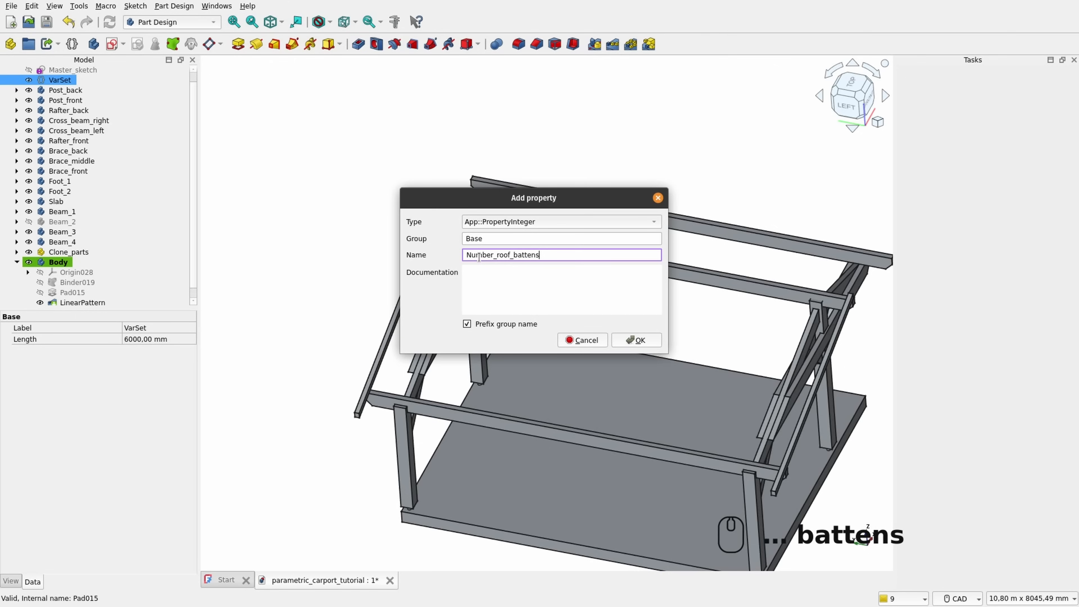
key(Return)
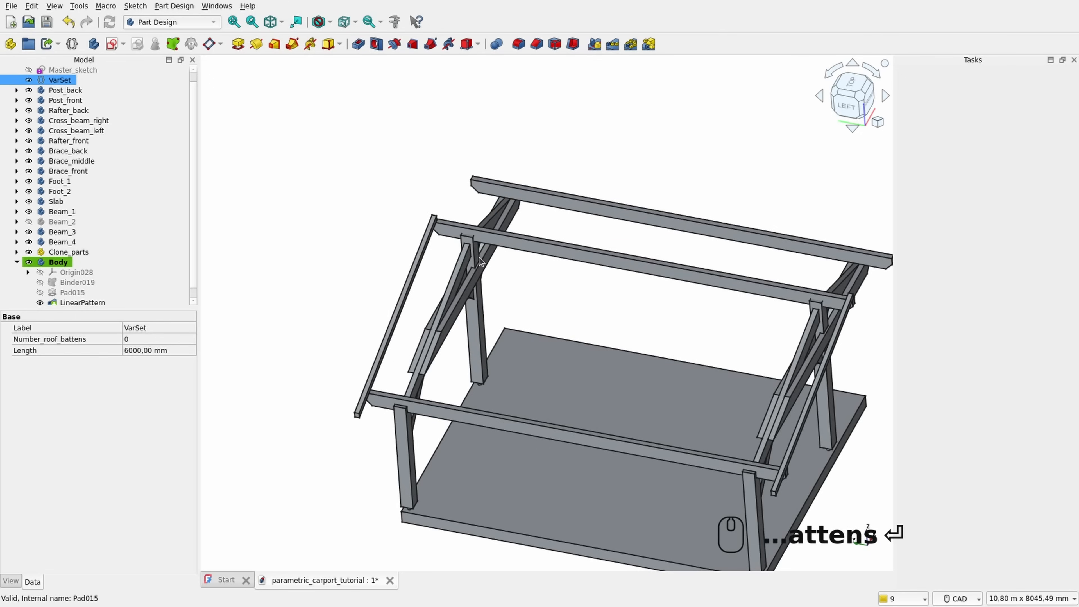
Step: Set the VarSet's Number_roof_battens to 15
click(150, 339)
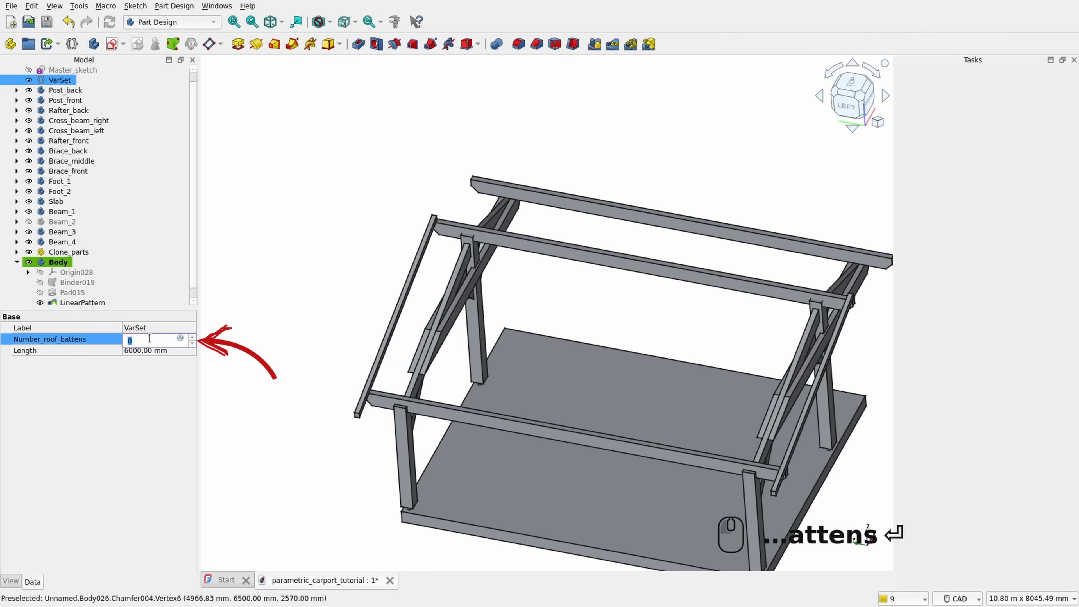
text(15)
key(KP_Enter)
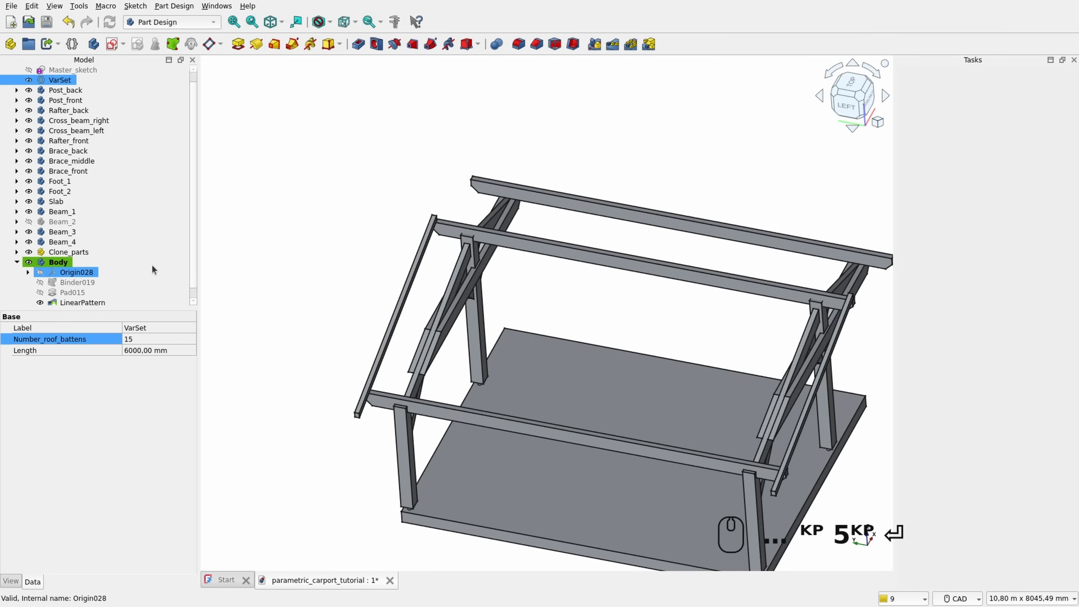
Step: Drive the back roof linear pattern's occurrences with the expression VarSet.Base_Number_roof_battens and accept the pattern
click(80, 301)
double_click(79, 294)
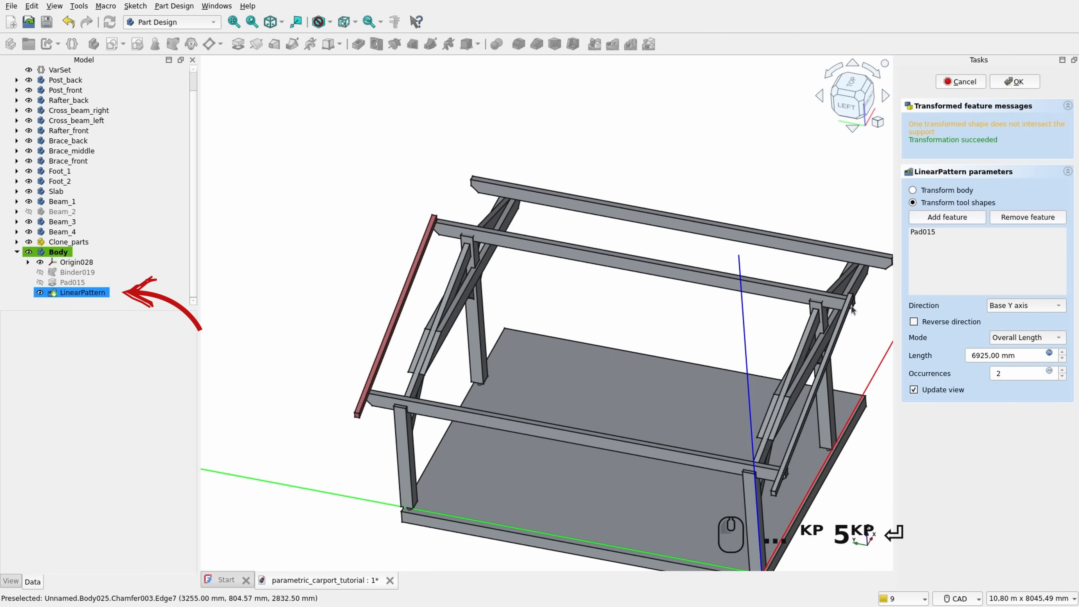
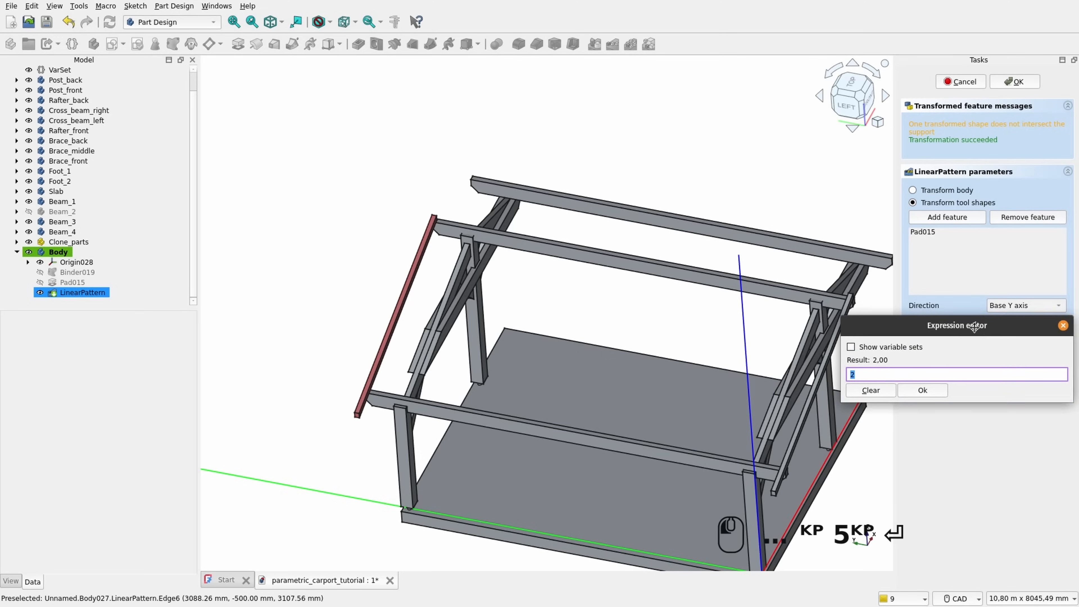
drag(977, 327, 502, 207)
text(v)
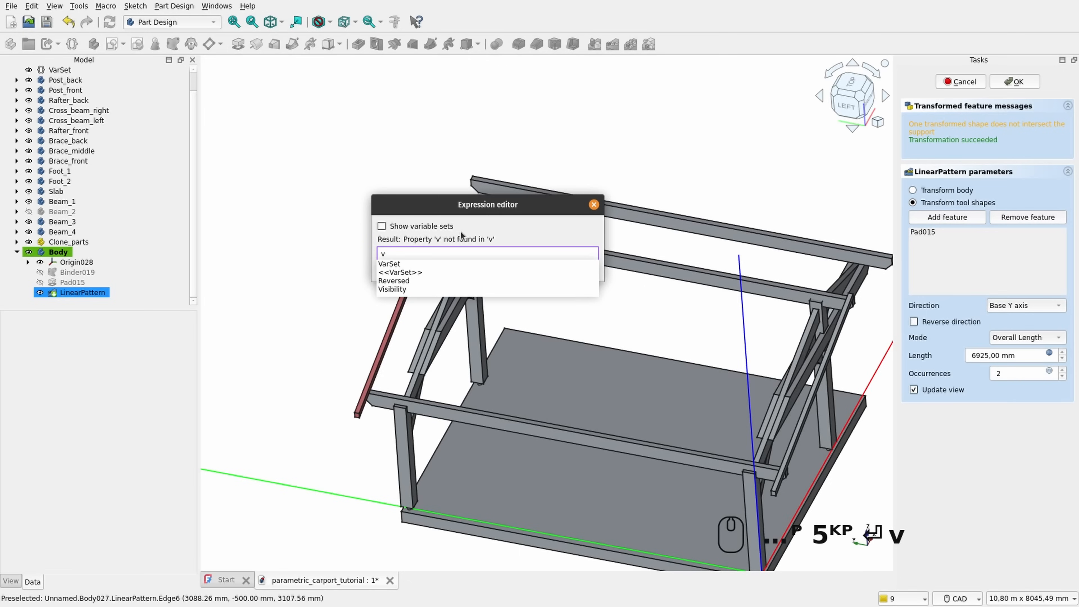
click(395, 264)
text(rSet.r)
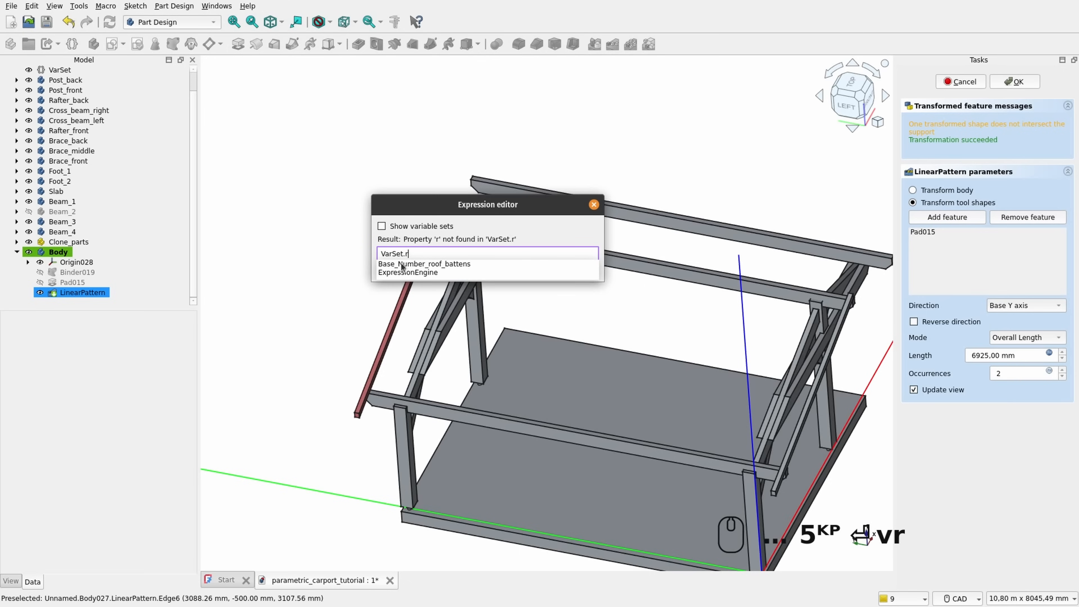
click(411, 264)
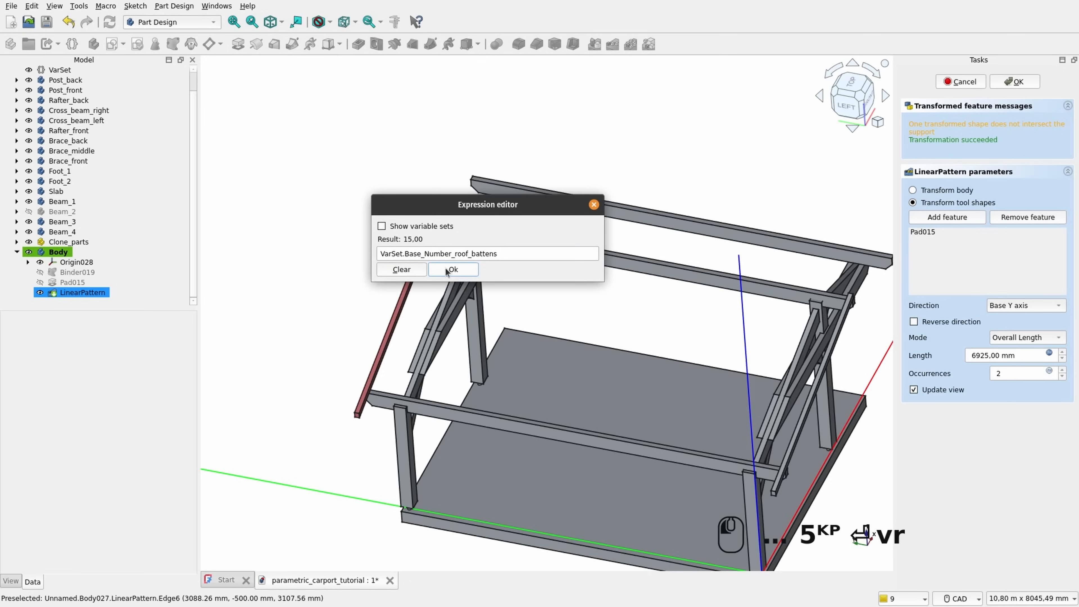
click(447, 270)
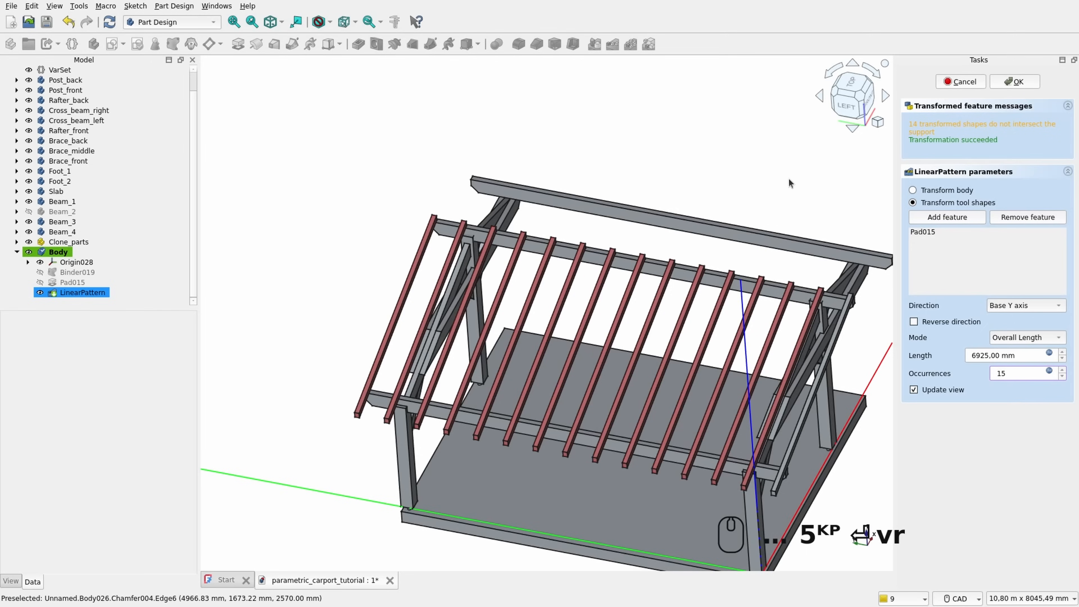
click(1012, 83)
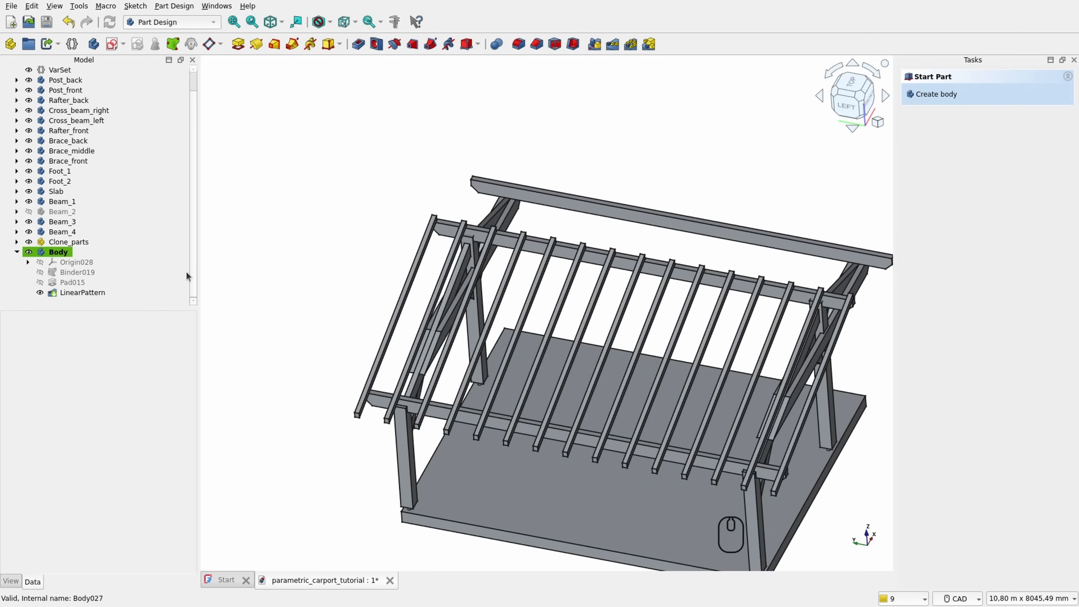
Step: Test the batten pattern by setting the VarSet's Number_roof_battens to 25, 5 and back to 15
click(60, 70)
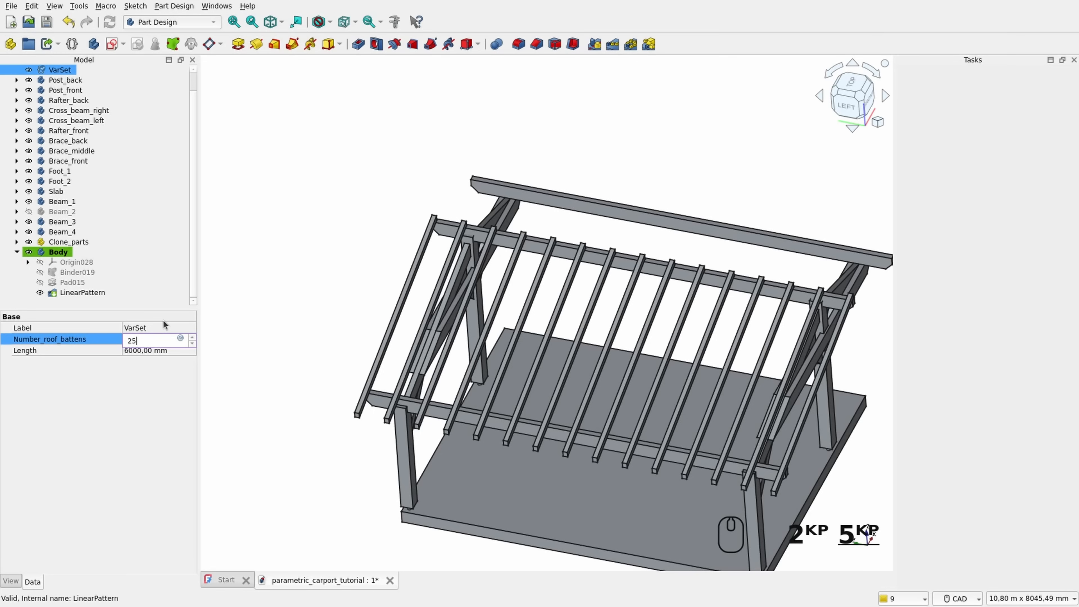
text(25)
key(Return)
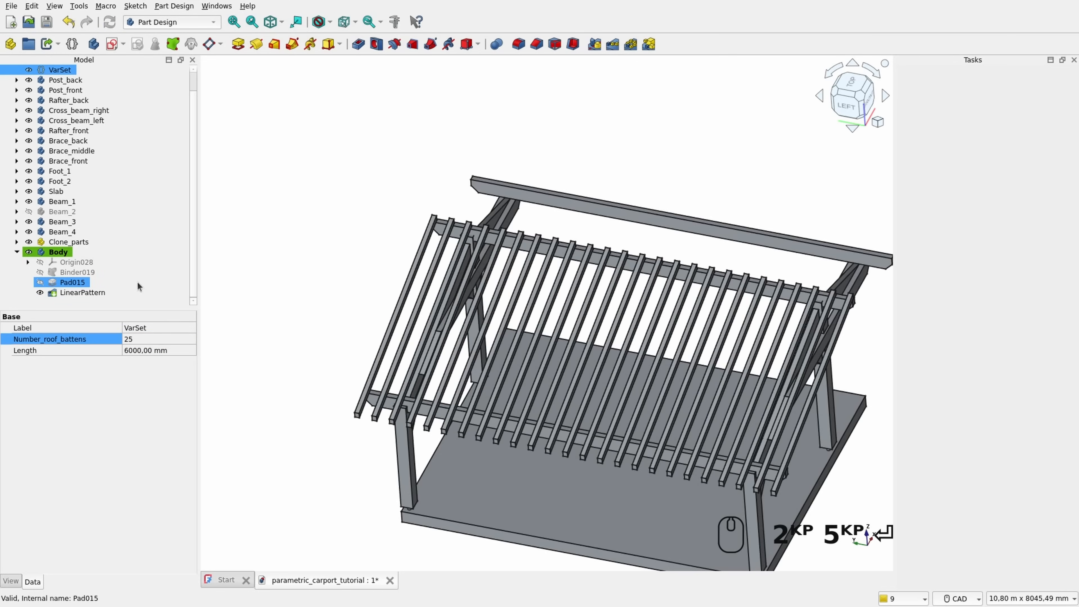
click(154, 338)
text(5)
key(Return)
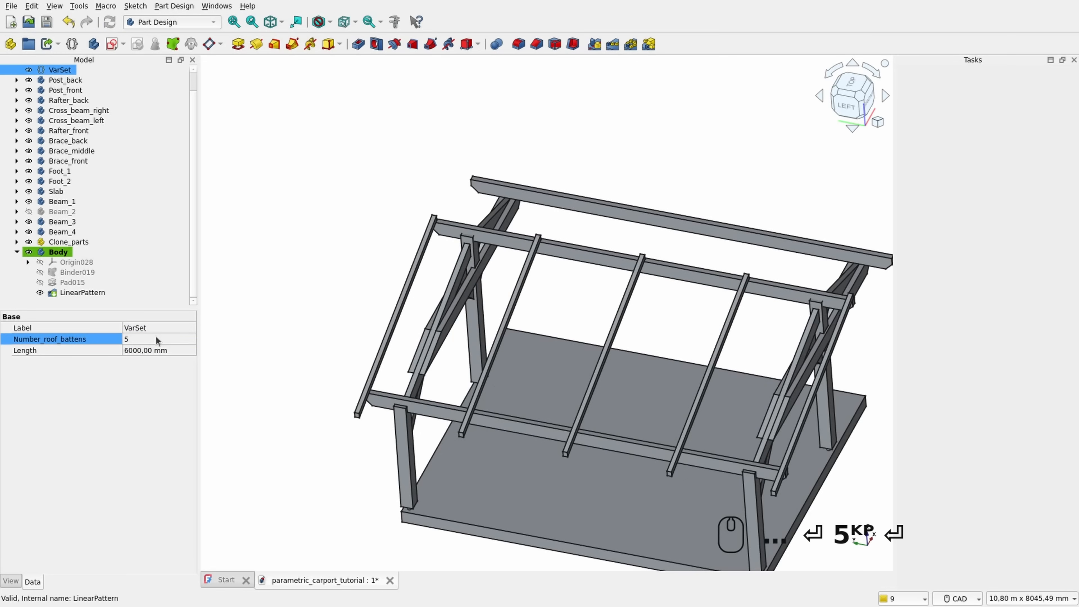
click(142, 328)
click(143, 339)
text(15)
key(Return)
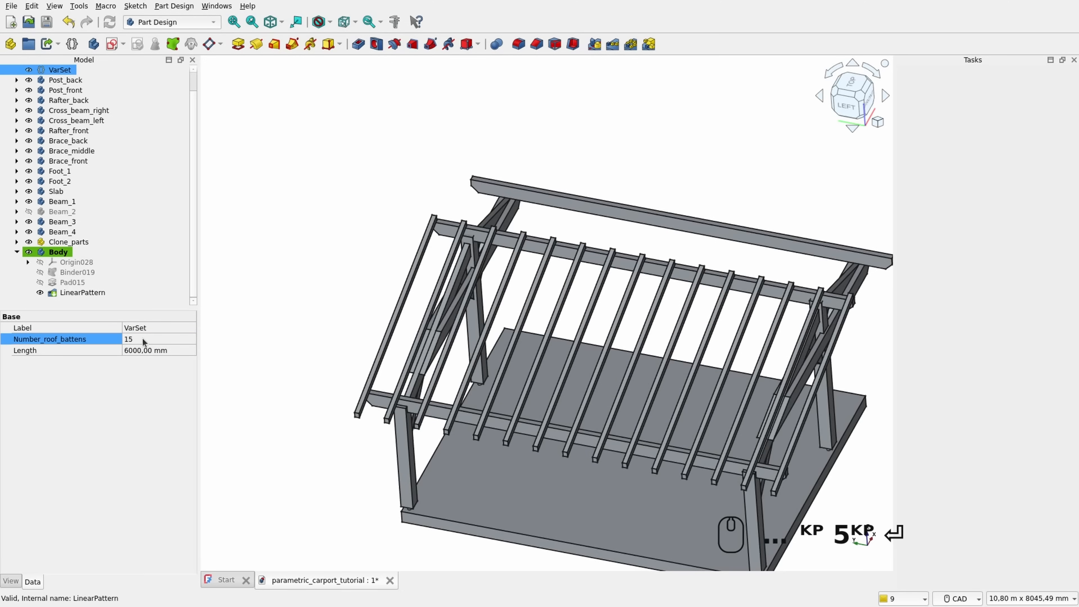
Step: Rename the patterned batten body as Roof_battens_back
click(56, 254)
key(F2)
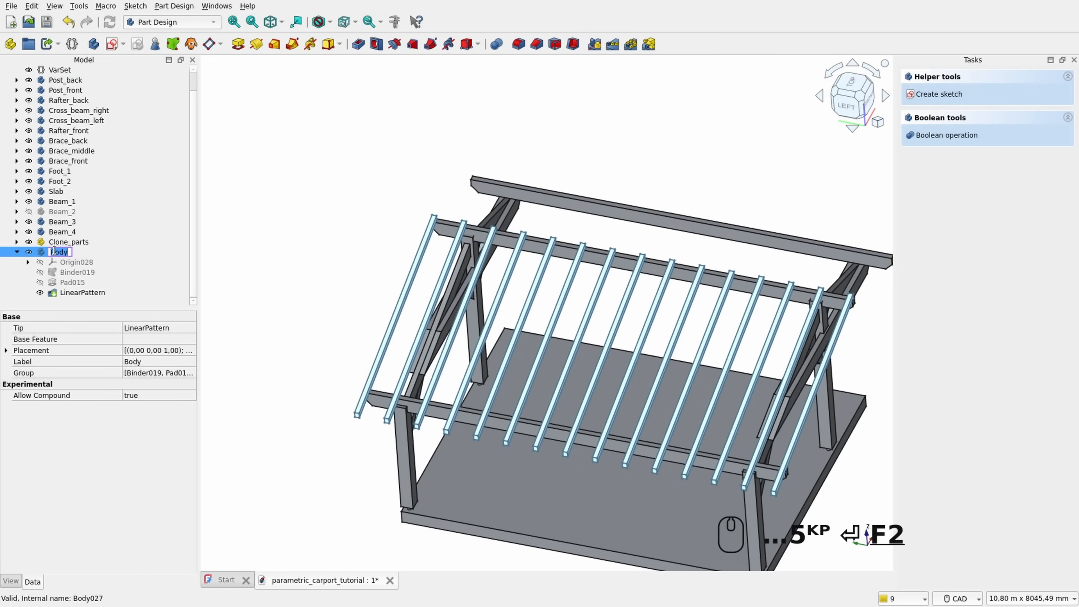
text(Roof_battens_back)
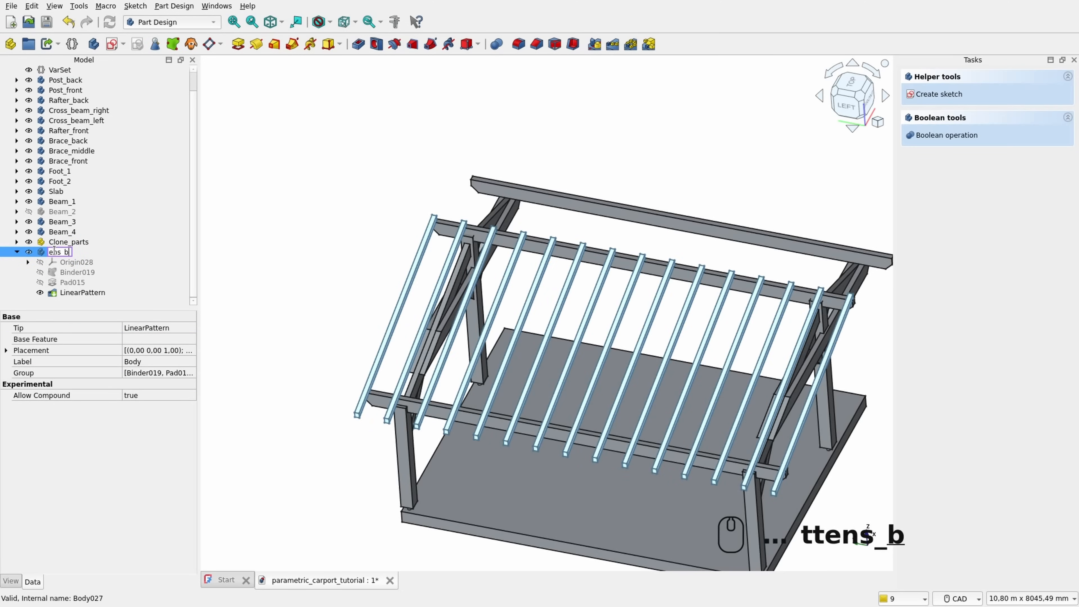
key(Return)
click(311, 175)
Step: Hide Roof_battens_back and create a new body containing a shape binder of Master_sketch
scroll(309, 194, down, 2)
middle_drag(311, 175, 574, 338)
scroll(574, 338, up, 1)
scroll(574, 338, up, 1)
click(17, 251)
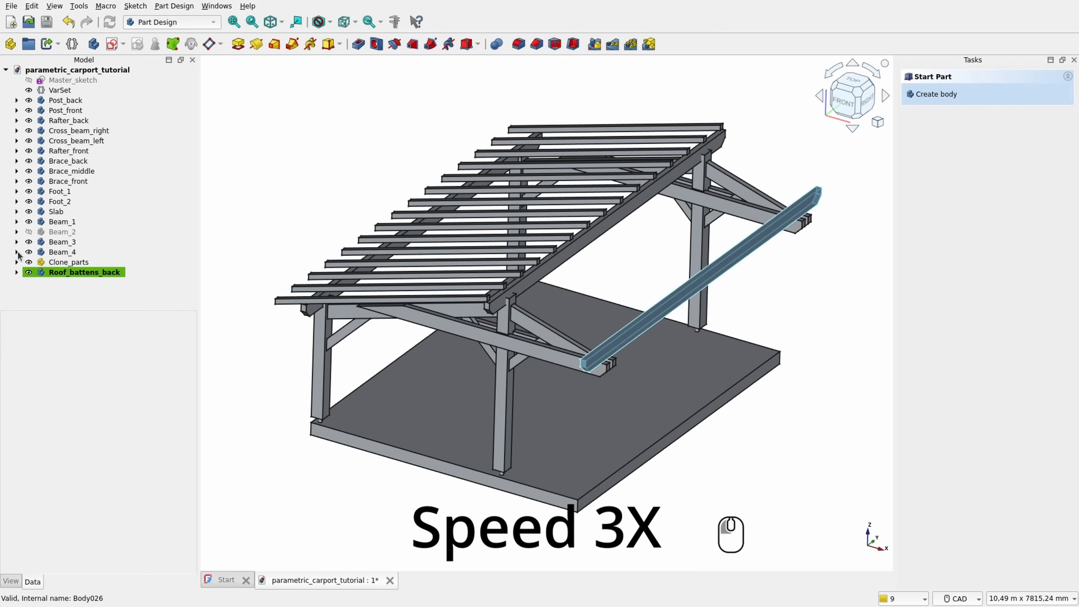
click(28, 272)
click(94, 43)
click(73, 80)
click(172, 43)
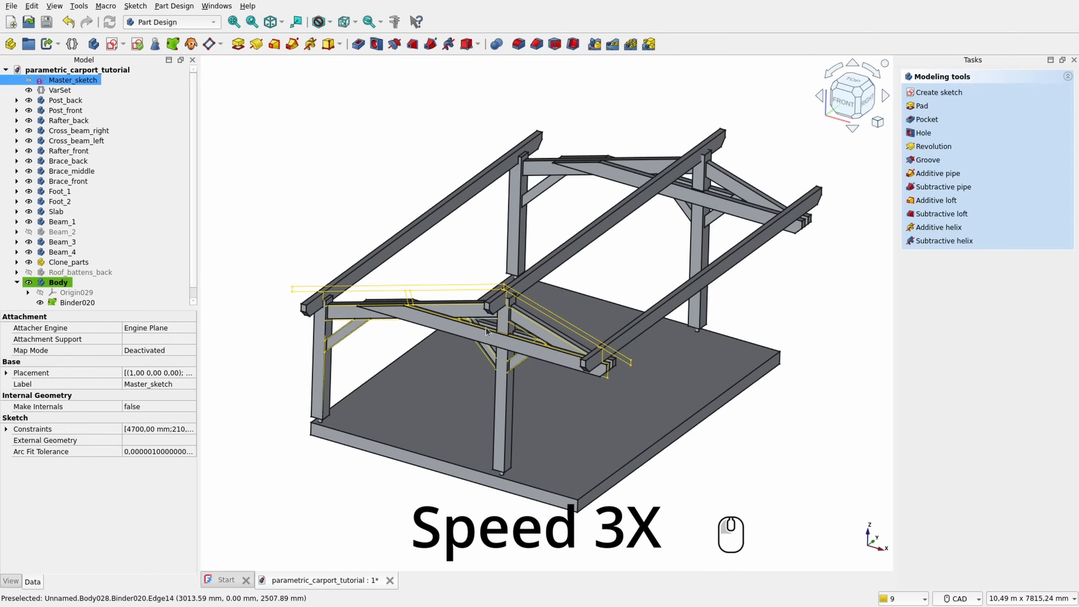
Step: Pad the four outline edges of the sloping front roof batten in the binder by 75 mm
scroll(528, 299, up, 9)
click(385, 231)
ctrl+click(483, 272)
ctrl+click(491, 311)
middle_drag(866, 548, 489, 252)
scroll(631, 284, up, 1)
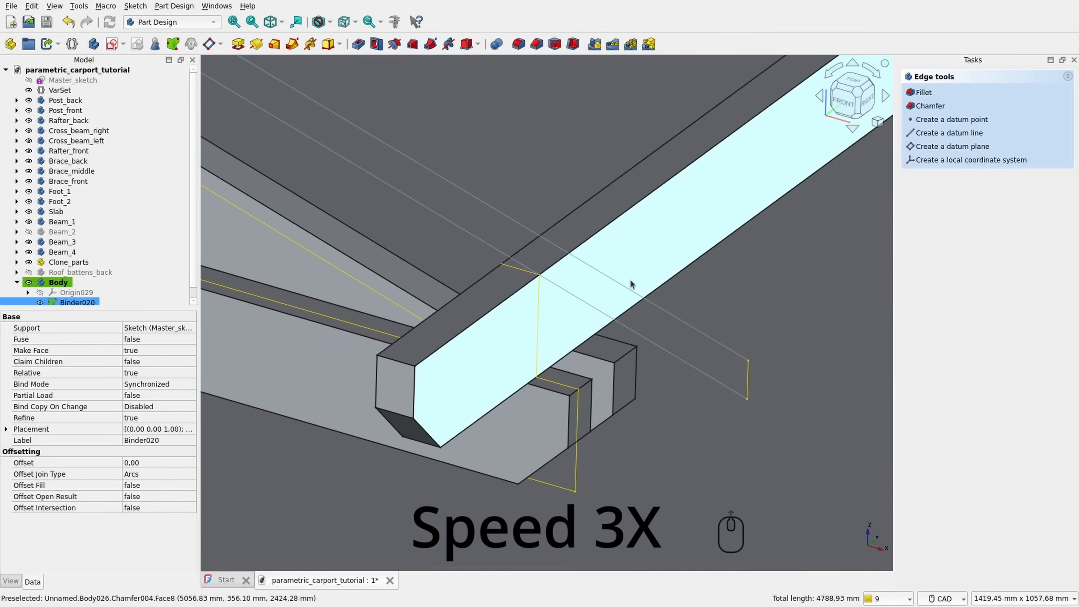
ctrl+click(753, 384)
click(238, 44)
text(75)
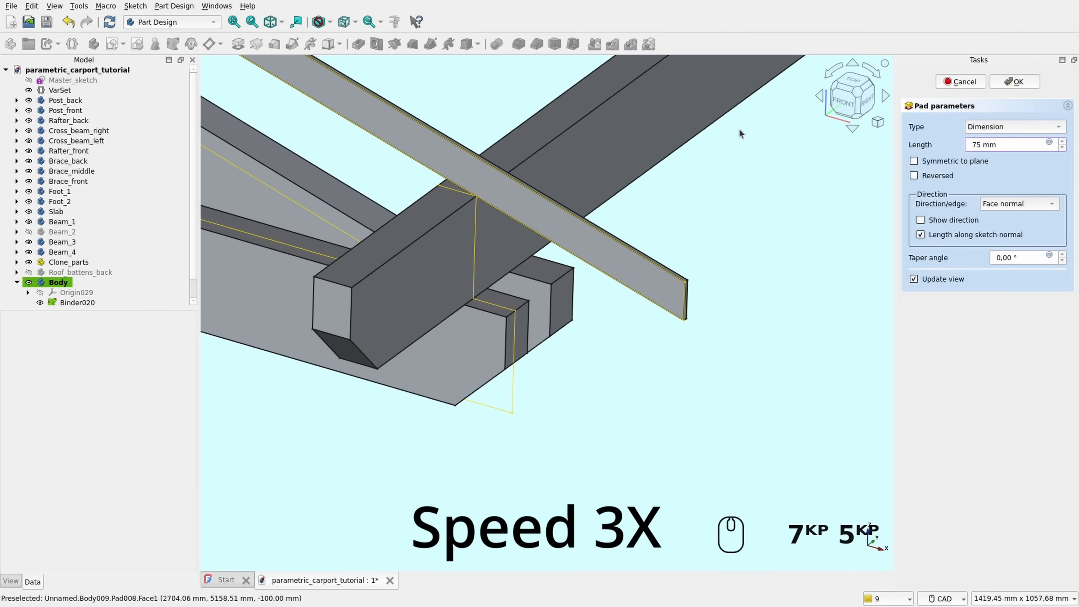
key(Return)
Step: Set the y position of the new body's shape binder to -500 mm
click(77, 282)
click(7, 430)
click(18, 462)
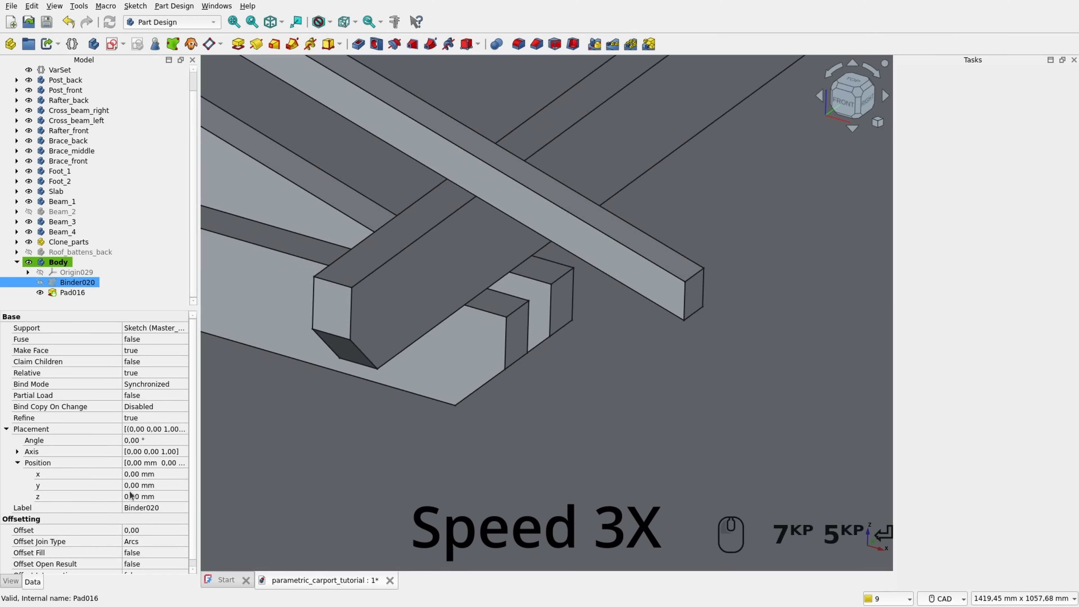
click(151, 486)
text(-500)
key(Return)
Step: Set the new body's Allow Compound property to true
click(58, 262)
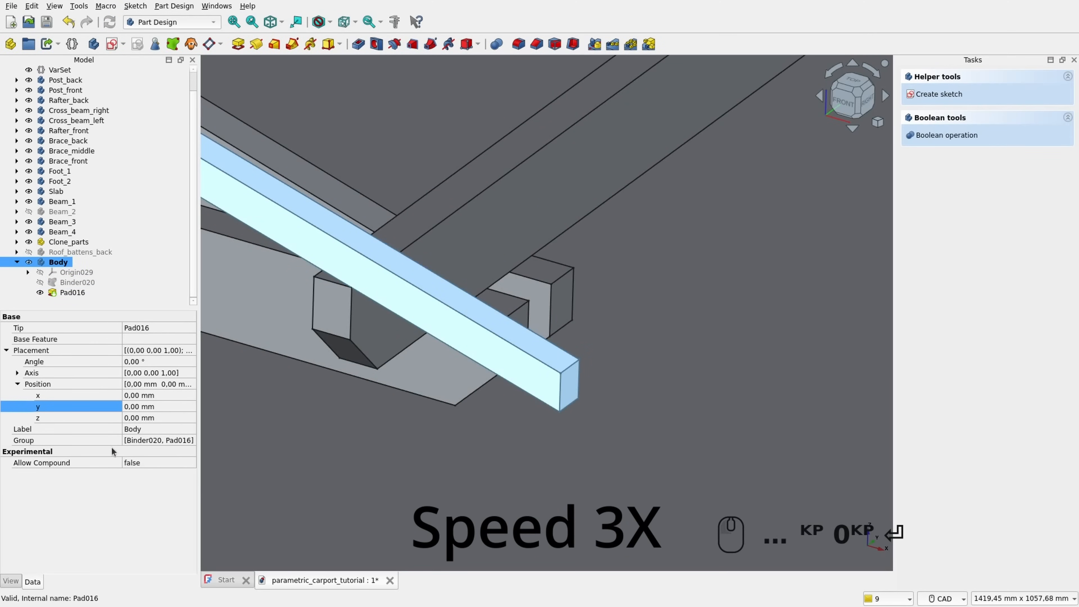
click(149, 463)
click(148, 462)
click(146, 476)
Step: Create a linear pattern of the front batten pad along the Base Y axis with overall length VarSet.Length+1000 mm-75 mm
click(67, 294)
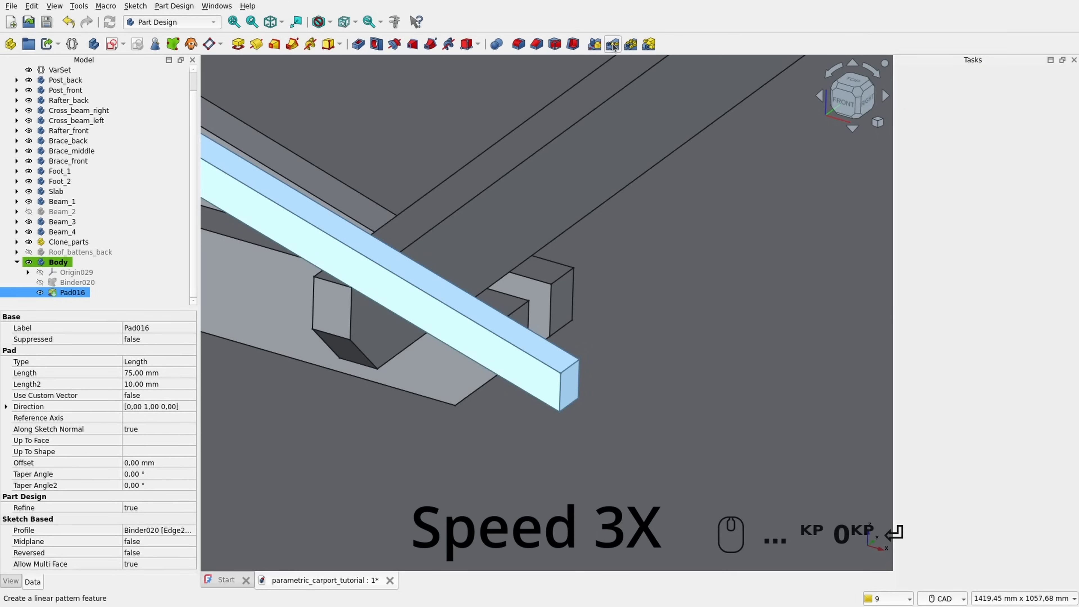
click(613, 44)
click(1049, 350)
text(VarSet.)
key(Down)
key(Down)
key(Right)
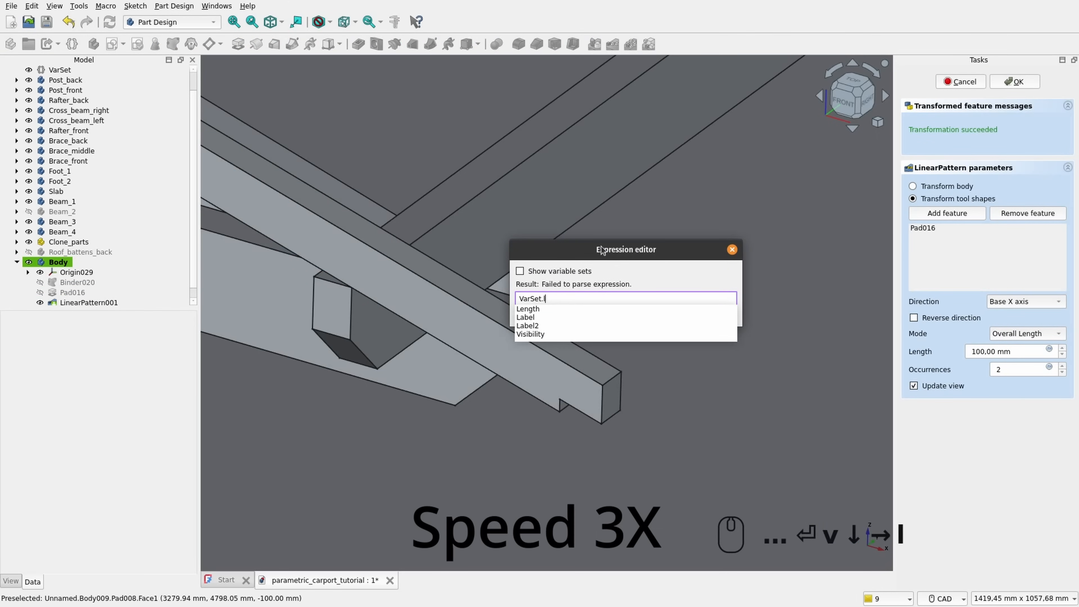
text(+1000 mm)
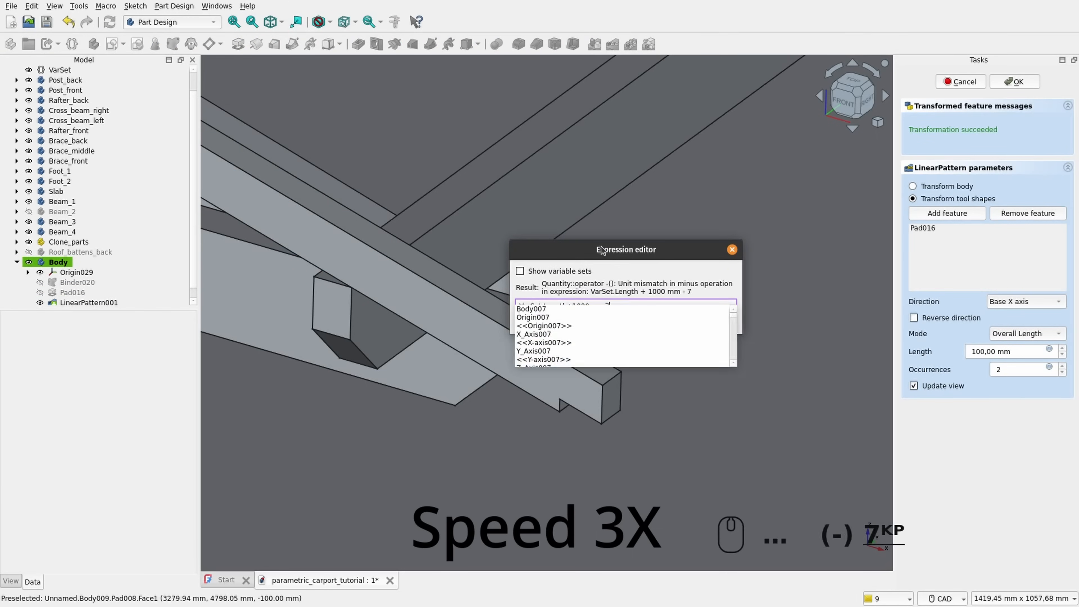
key(Return)
click(1025, 301)
click(1025, 318)
Step: Drive the front pattern's occurrences with the expression <<VarSet>>.Base_Number_roof_battens and accept the linear pattern
click(1047, 370)
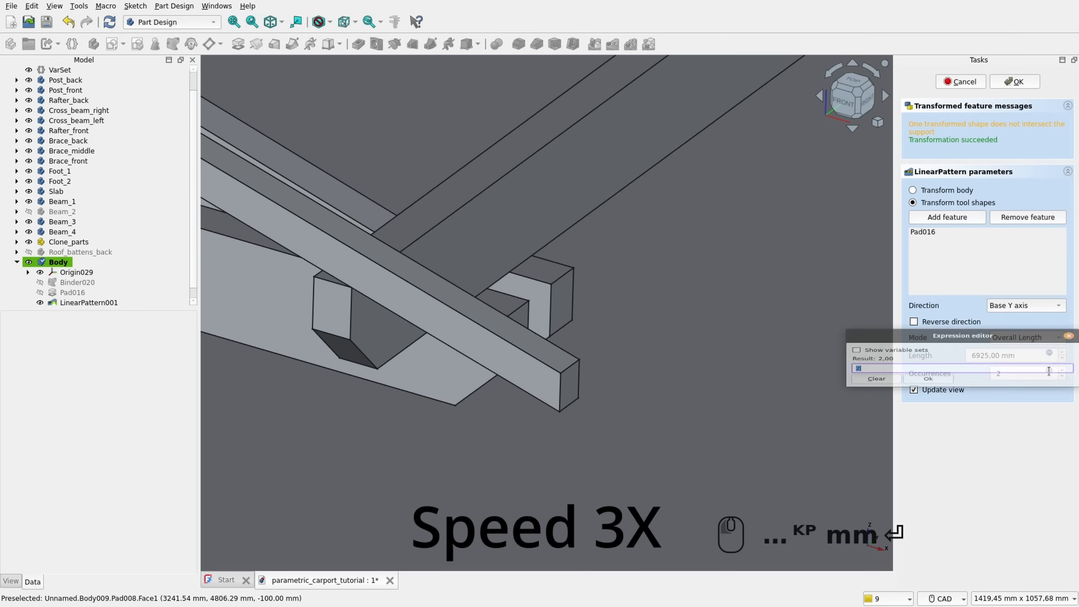
drag(918, 330, 499, 269)
text(<<VarSet>>.)
click(459, 329)
text(n)
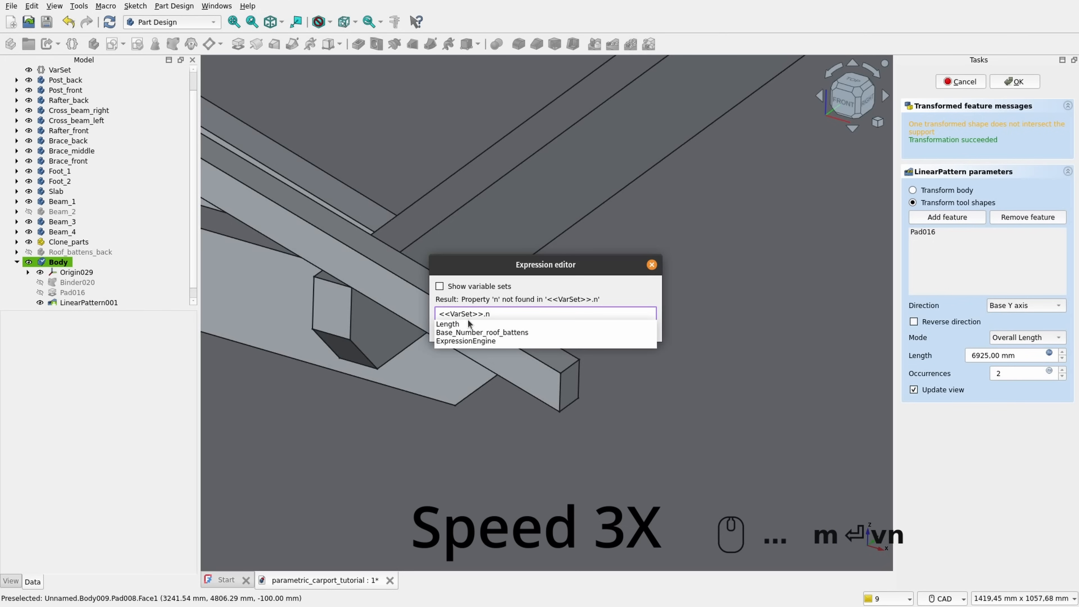
click(468, 324)
drag(511, 314, 489, 314)
key(BackSpace)
key(BackSpace)
text(n)
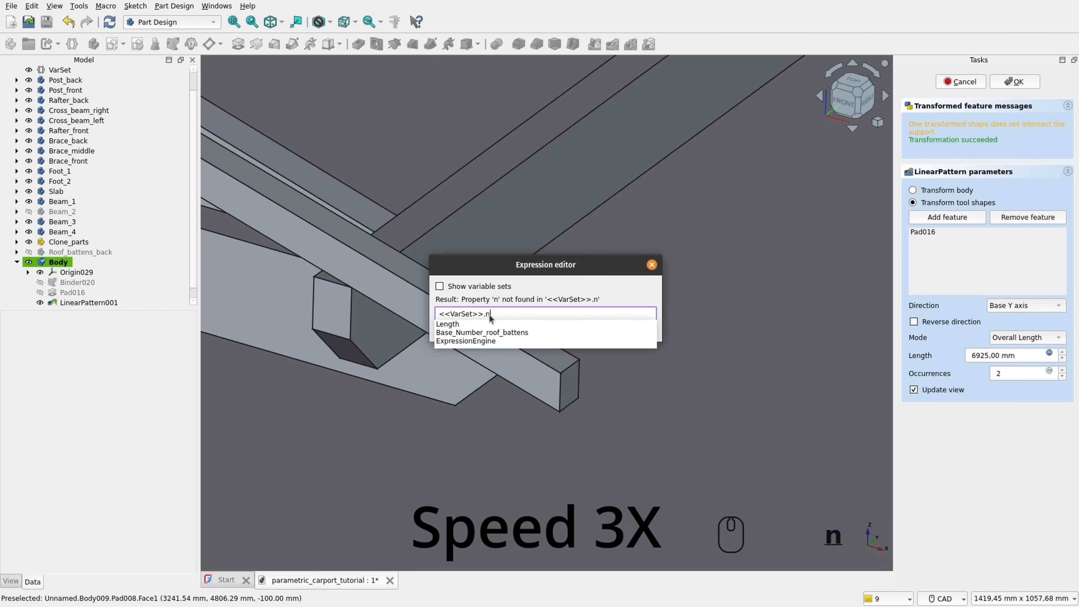
click(473, 332)
click(511, 330)
scroll(539, 315, down, 8)
click(1014, 82)
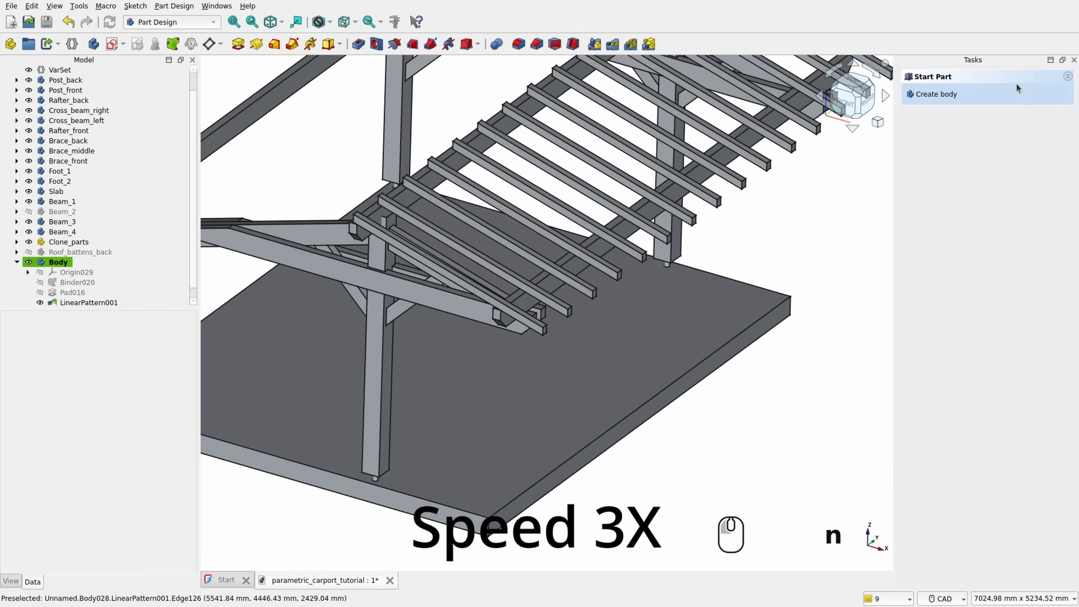
Step: Rename the front batten body as Roof_battens_front and make Roof_battens_back visible
scroll(718, 288, down, 3)
click(59, 262)
key(F2)
text(Roof_battens_front)
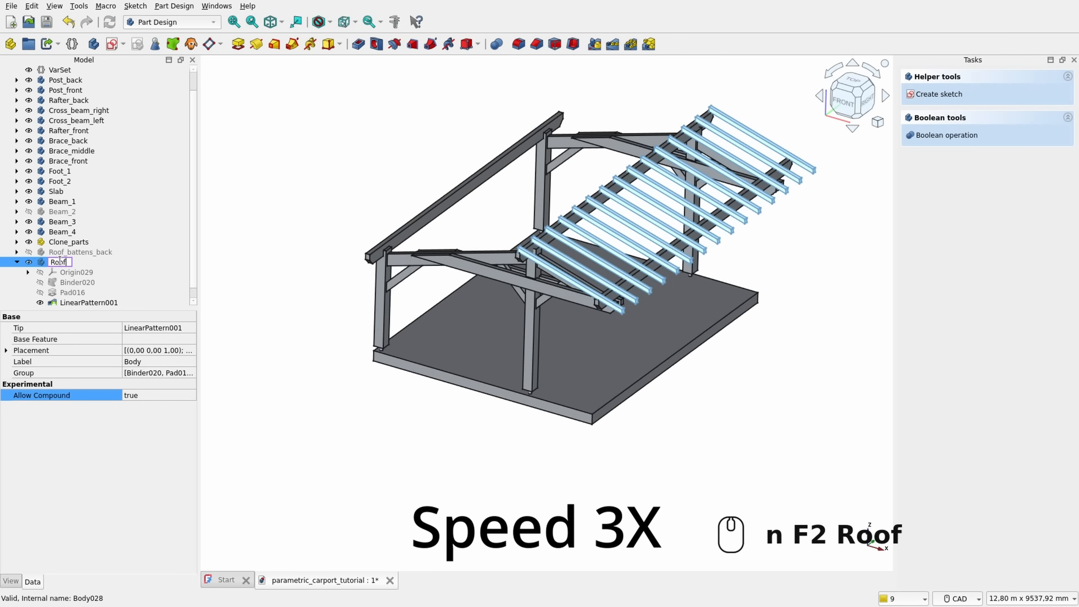
key(Return)
click(311, 193)
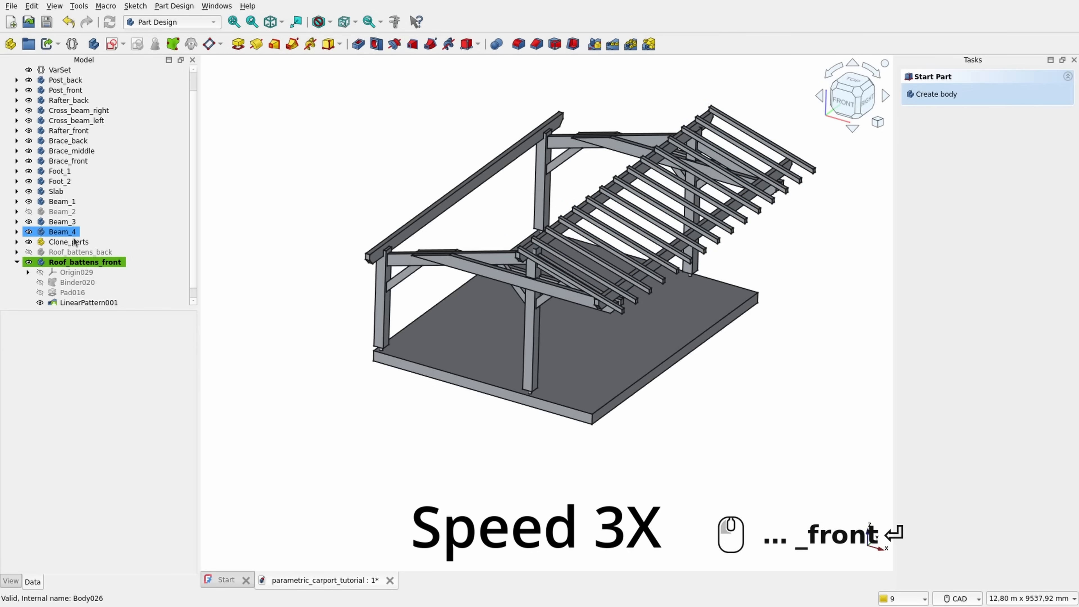
click(28, 252)
click(308, 157)
Step: Create a new body with a shape binder of the frontmost back batten's top face, and hide Roof_battens_back
scroll(307, 156, up, 1)
middle_drag(689, 234, 712, 241)
scroll(299, 322, up, 8)
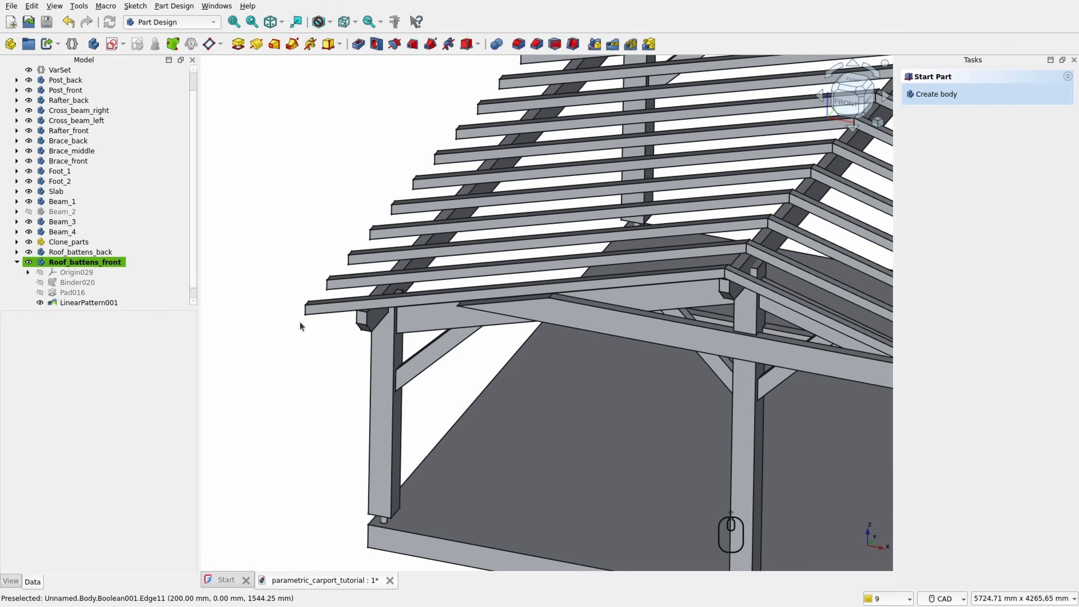
scroll(336, 313, up, 4)
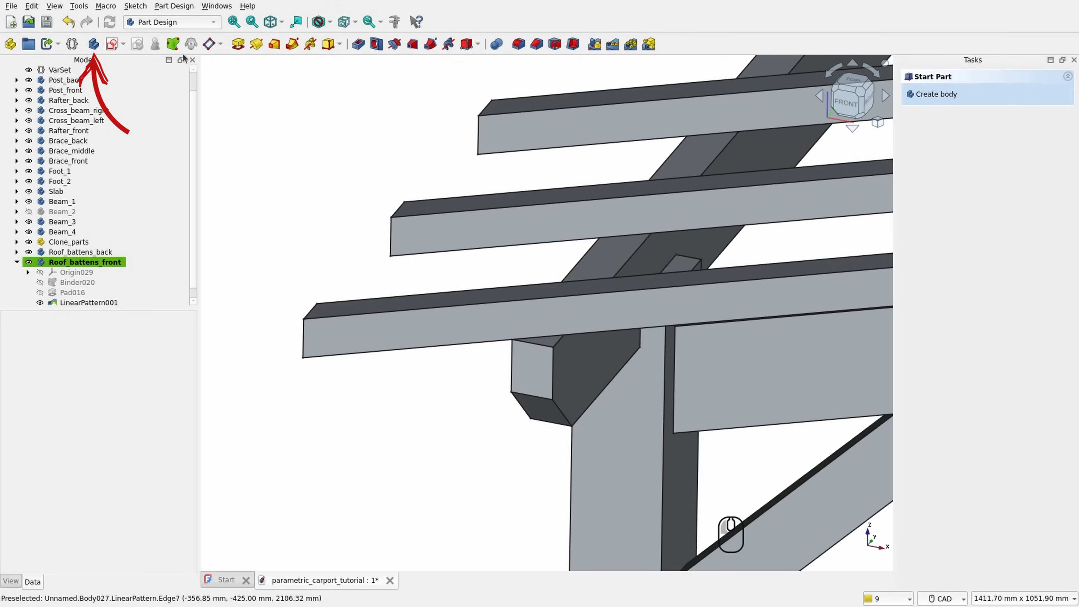
click(95, 44)
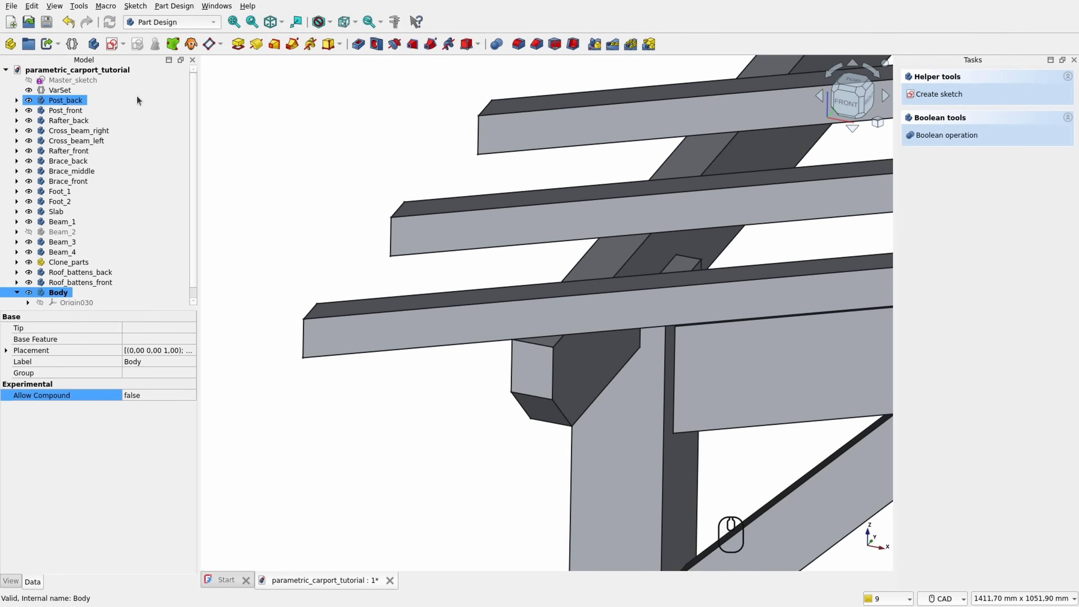
click(345, 303)
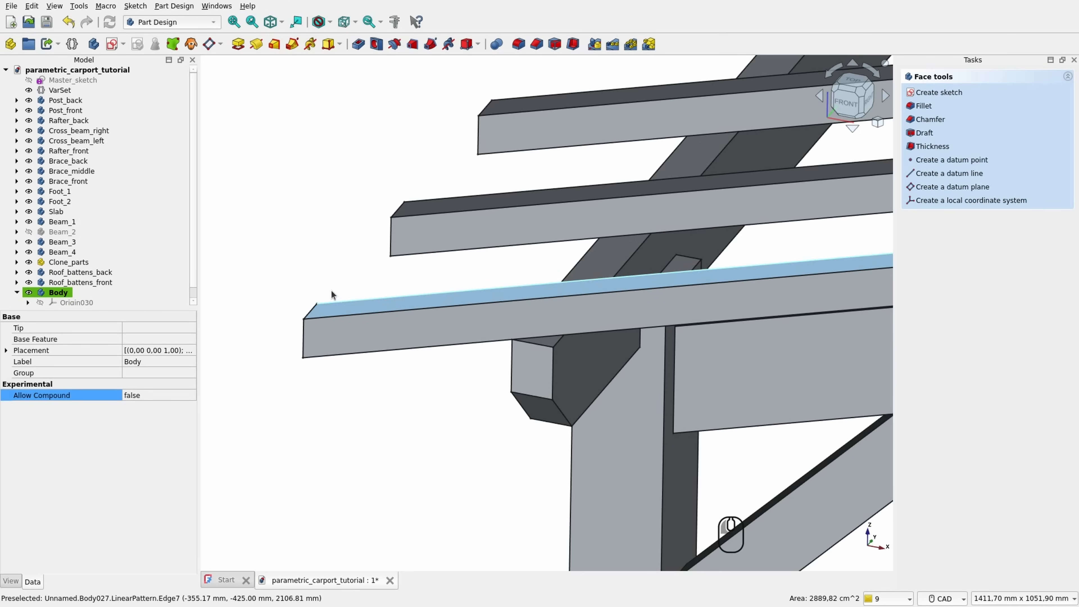
click(172, 44)
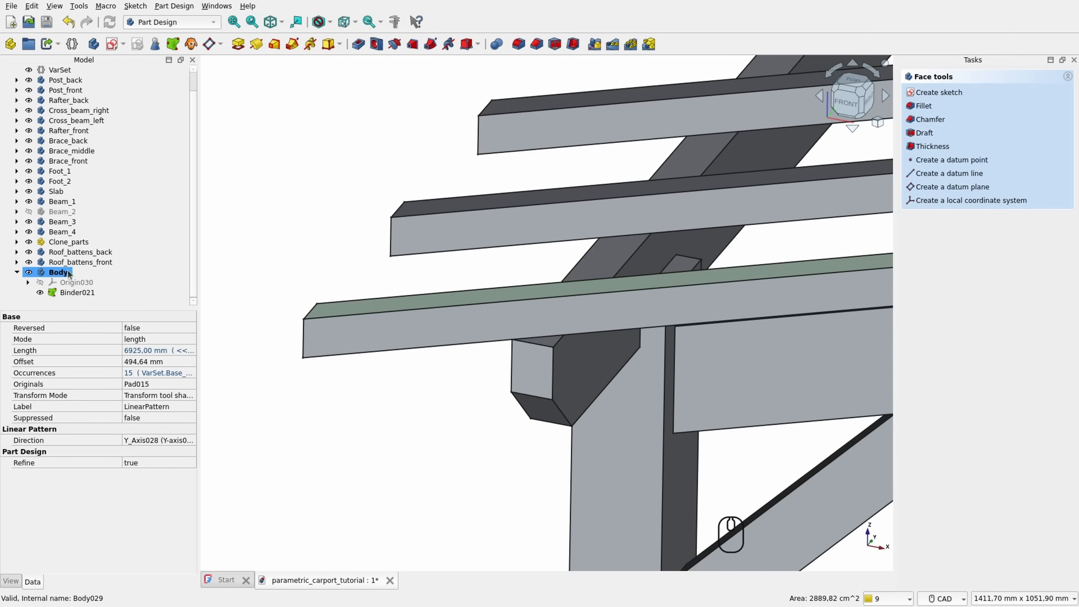
click(29, 252)
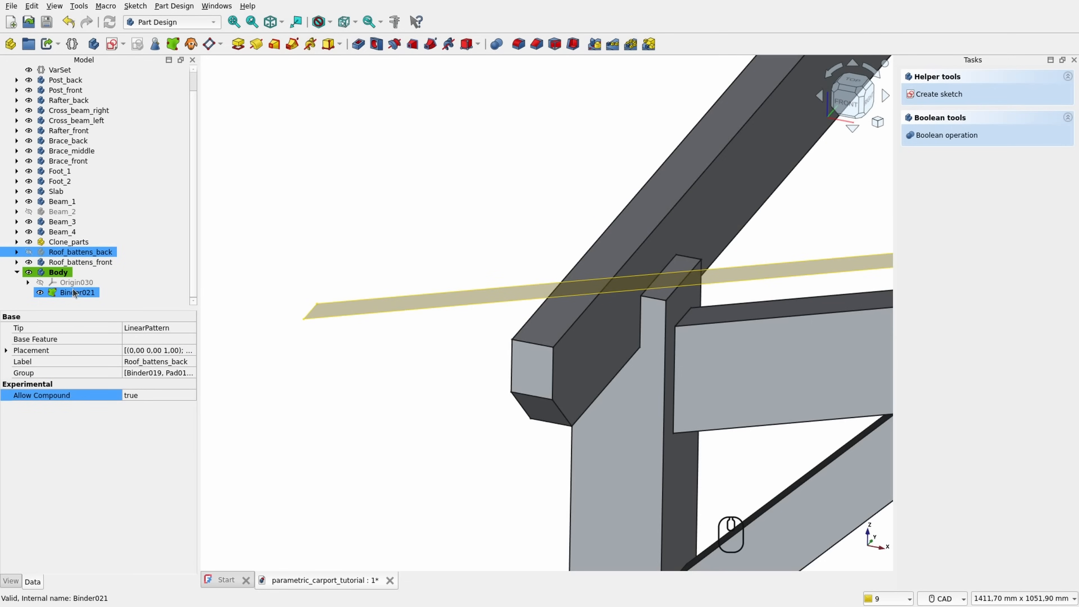
click(383, 241)
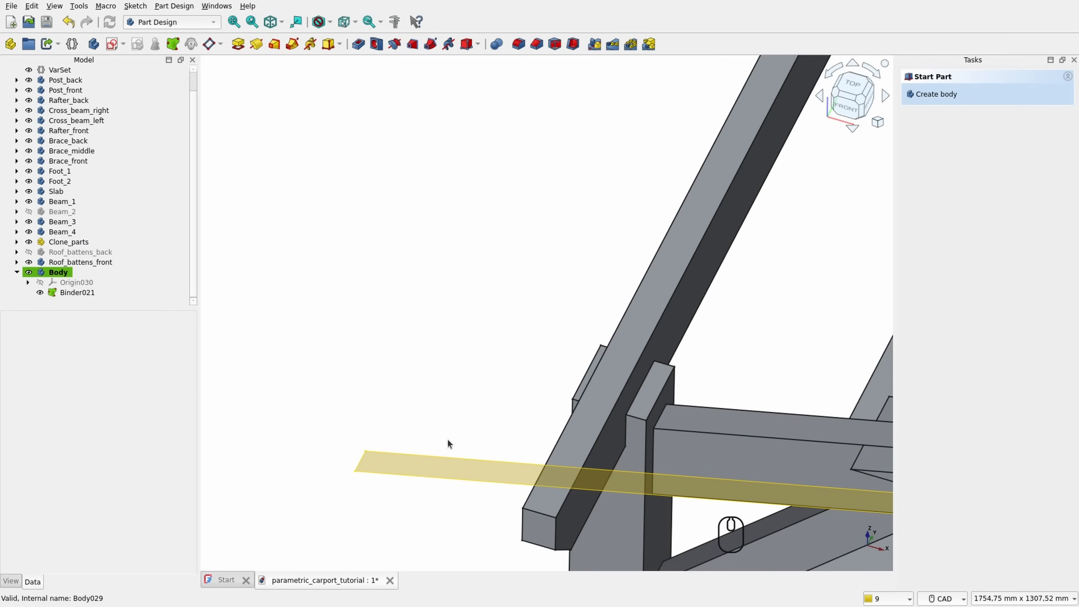
Step: Start a sketch on the back batten binder face and link the binder's outer front edge as external geometry
click(435, 466)
click(113, 44)
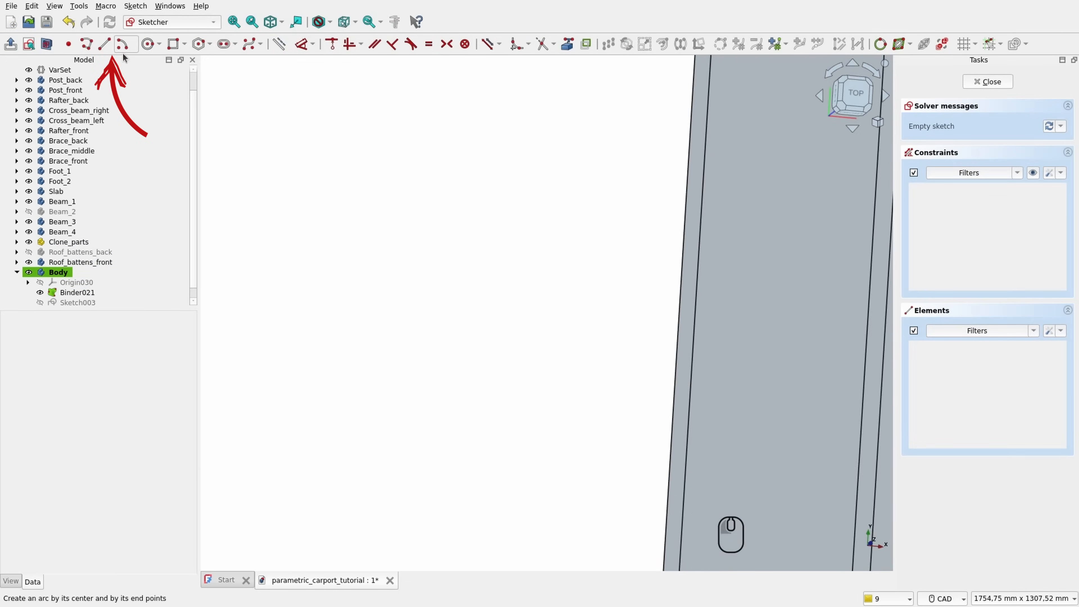
scroll(420, 222, down, 6)
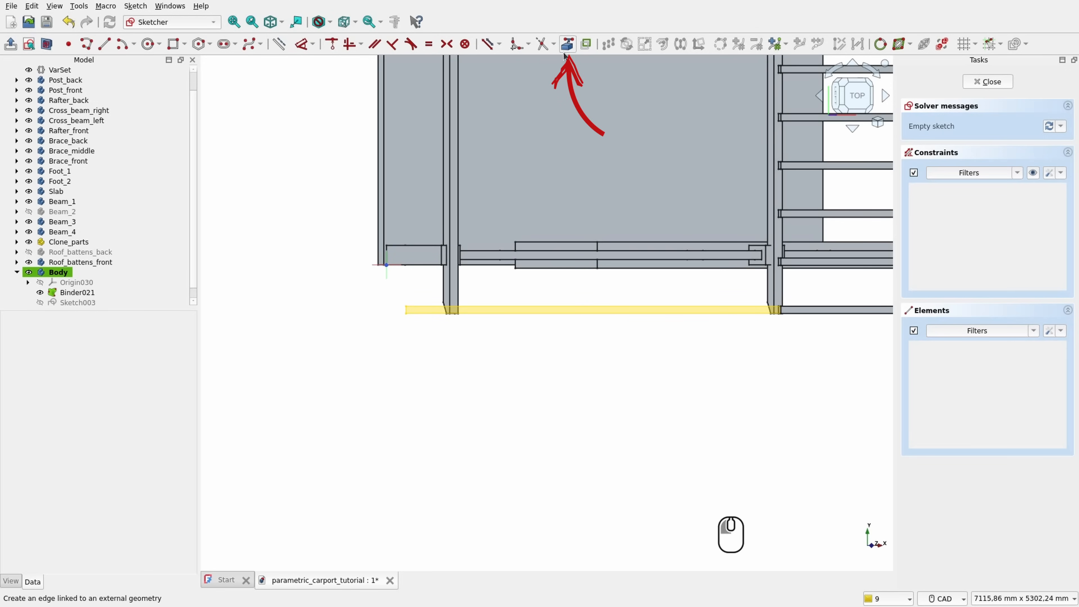
click(568, 43)
click(668, 317)
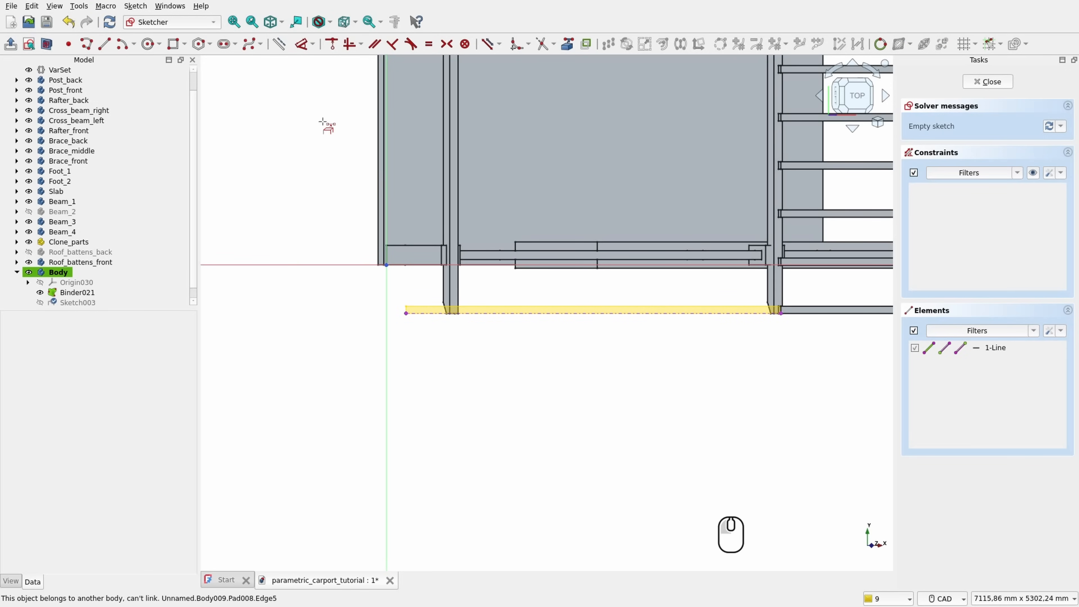
Step: Sketch a rectangle about 8046 mm long over the back roof side, starting at the linked edge's ridge end
click(176, 45)
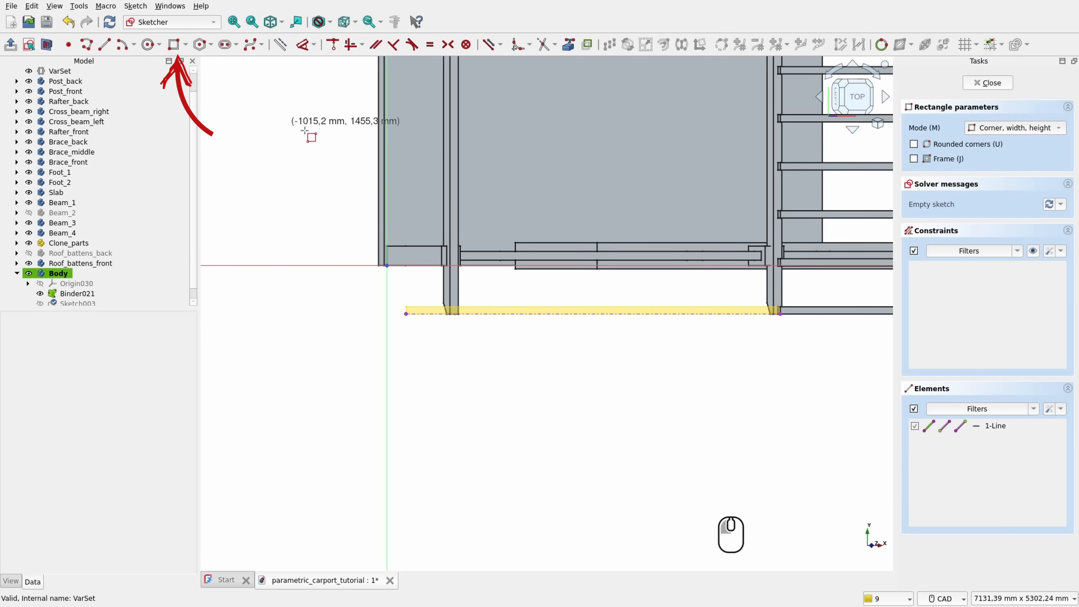
click(780, 313)
scroll(565, 175, down, 5)
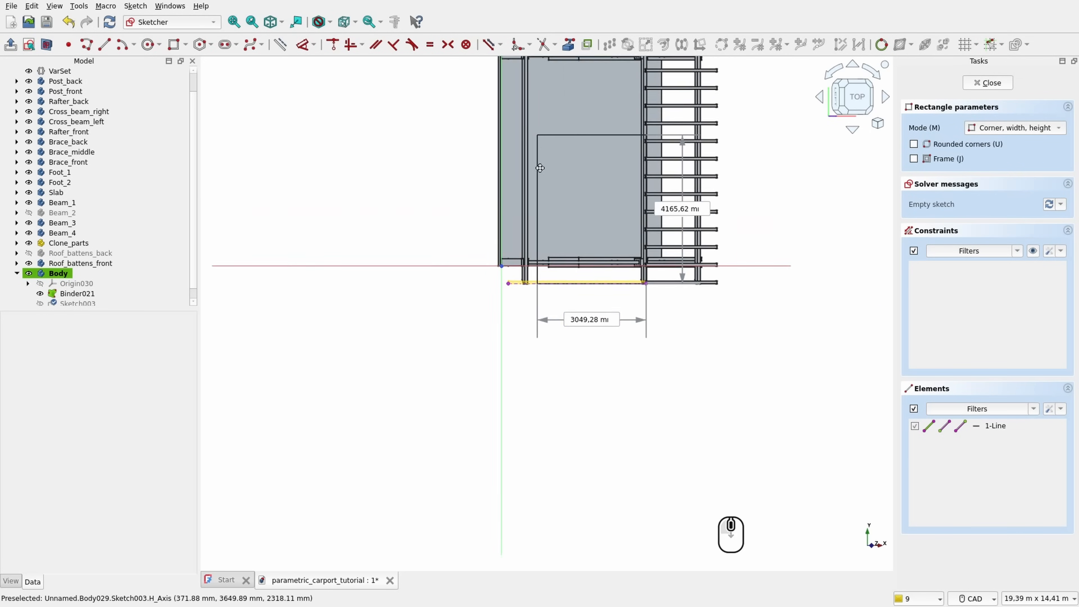
click(498, 260)
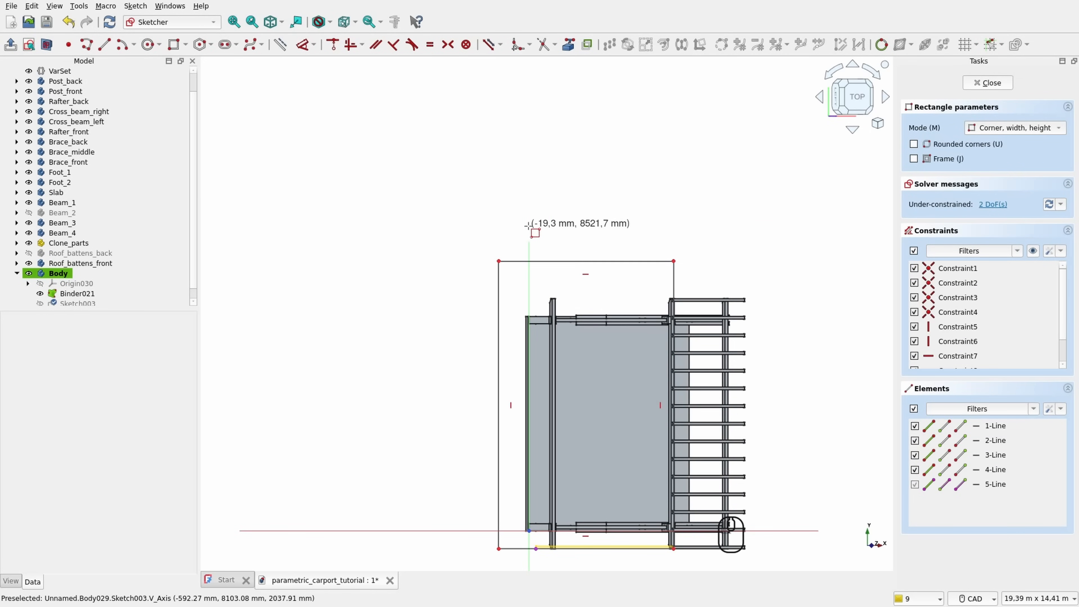
right_click(529, 226)
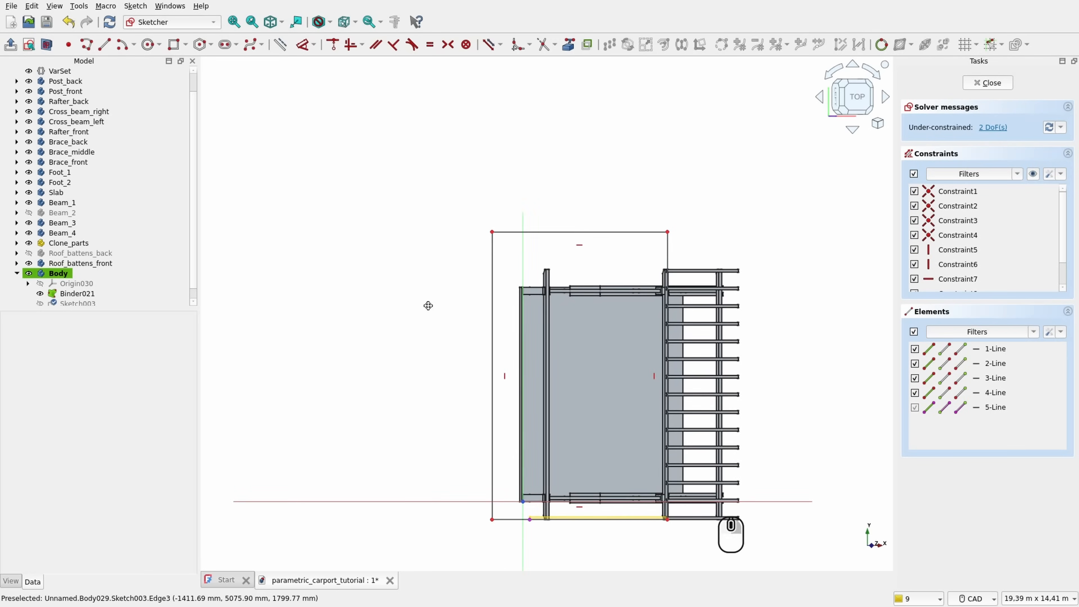
Step: Make the rectangle's lower eave-side corner coincident with the eave end of the linked batten edge
scroll(487, 361, up, 5)
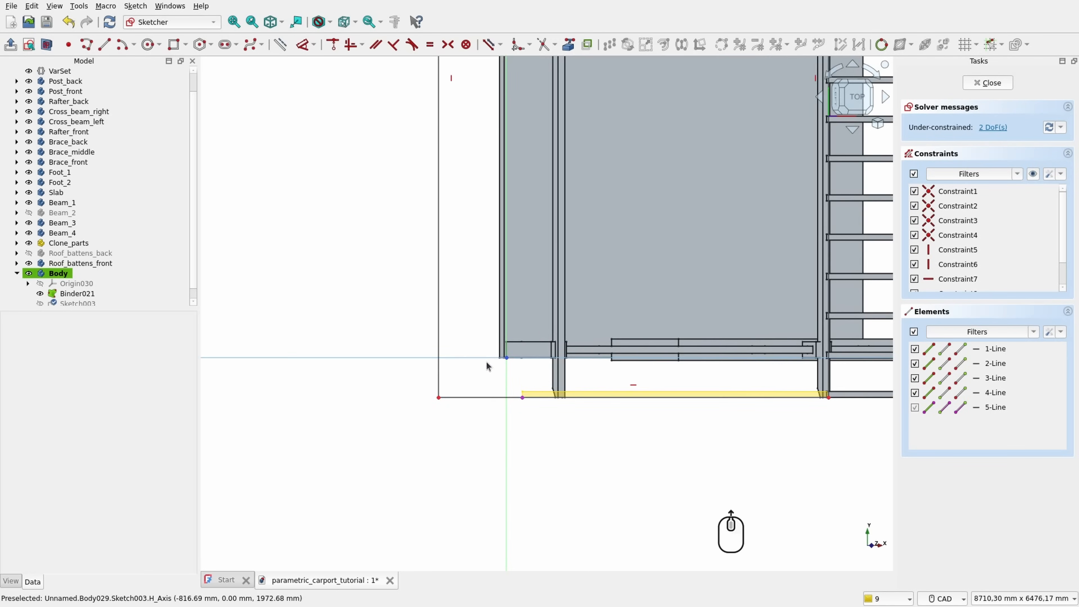
click(528, 397)
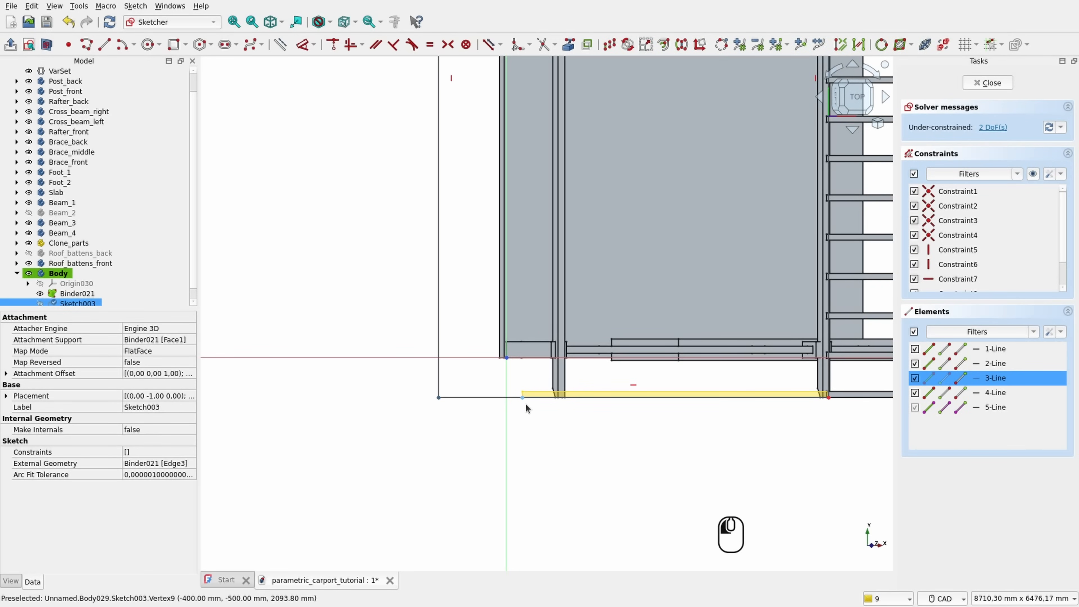
click(526, 405)
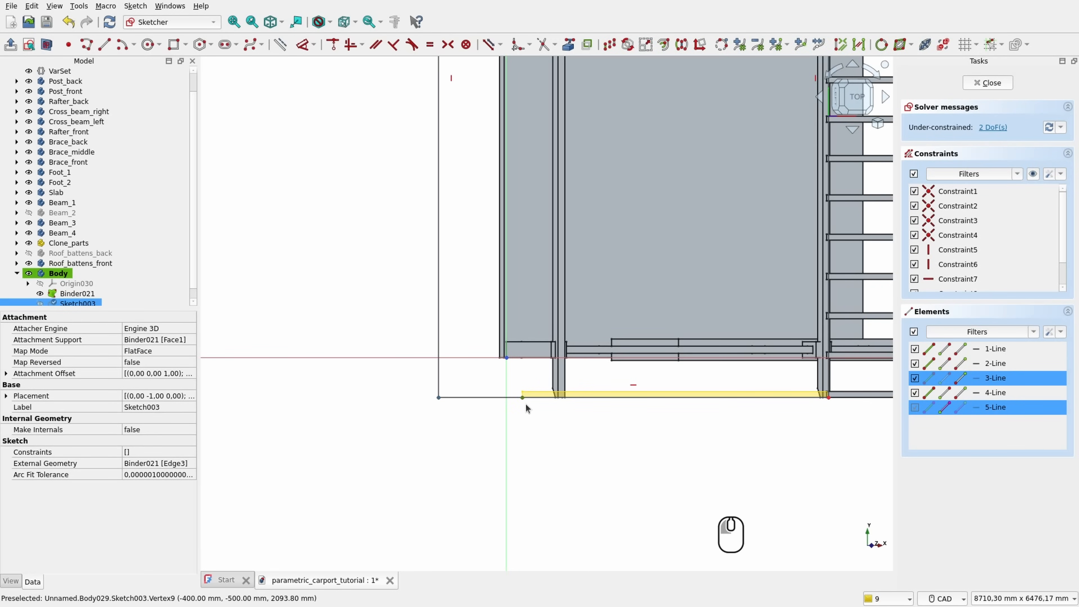
click(335, 47)
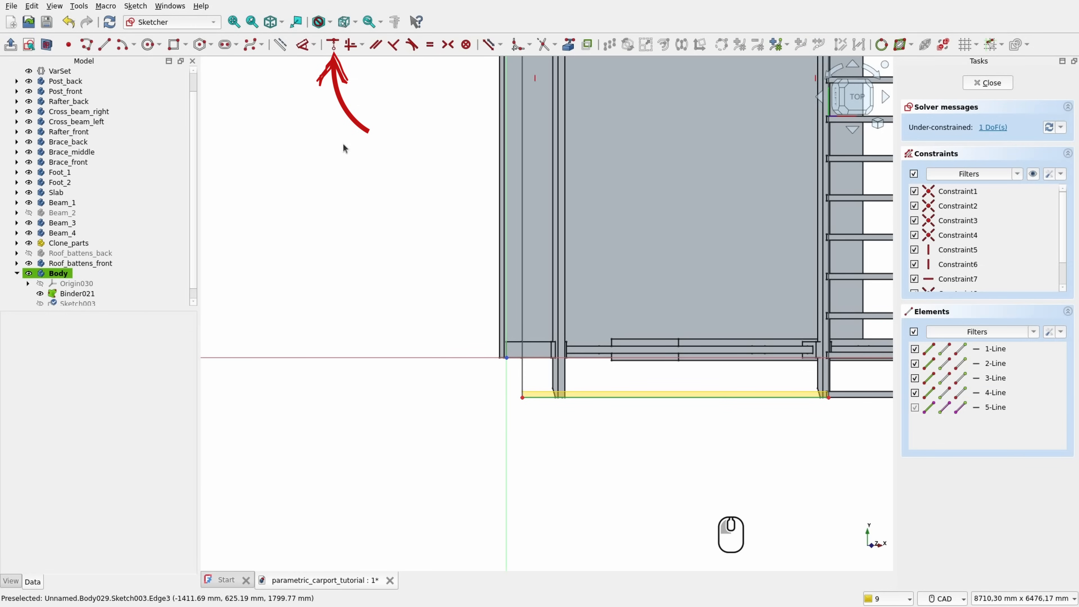
Step: Dimension the rectangle's vertical side with the expression <<VarSet>>.Length+1000mm and close the sketch
click(303, 44)
click(527, 171)
click(384, 187)
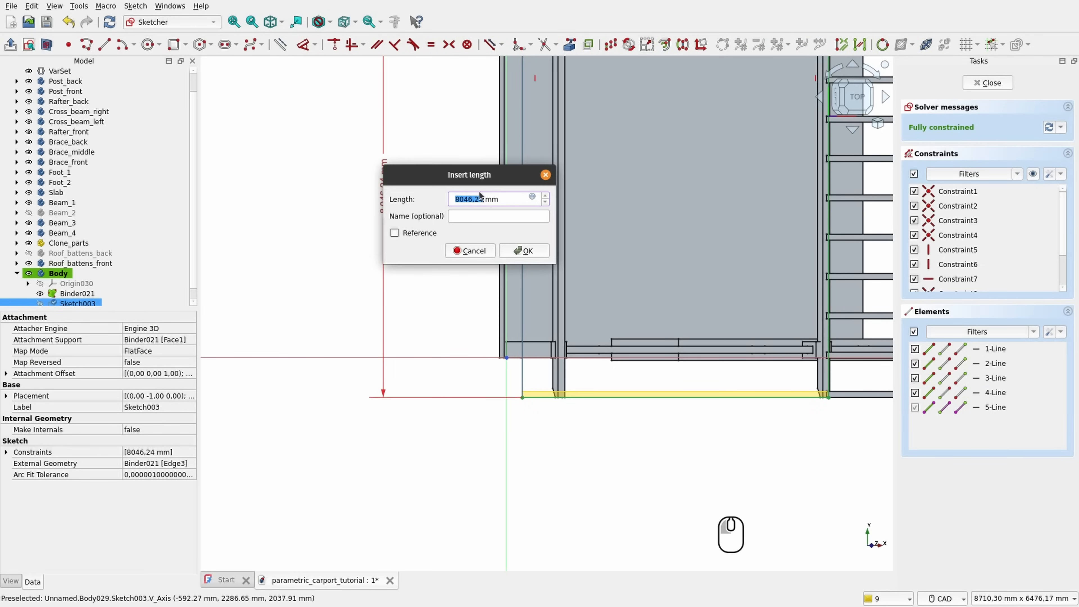
click(532, 198)
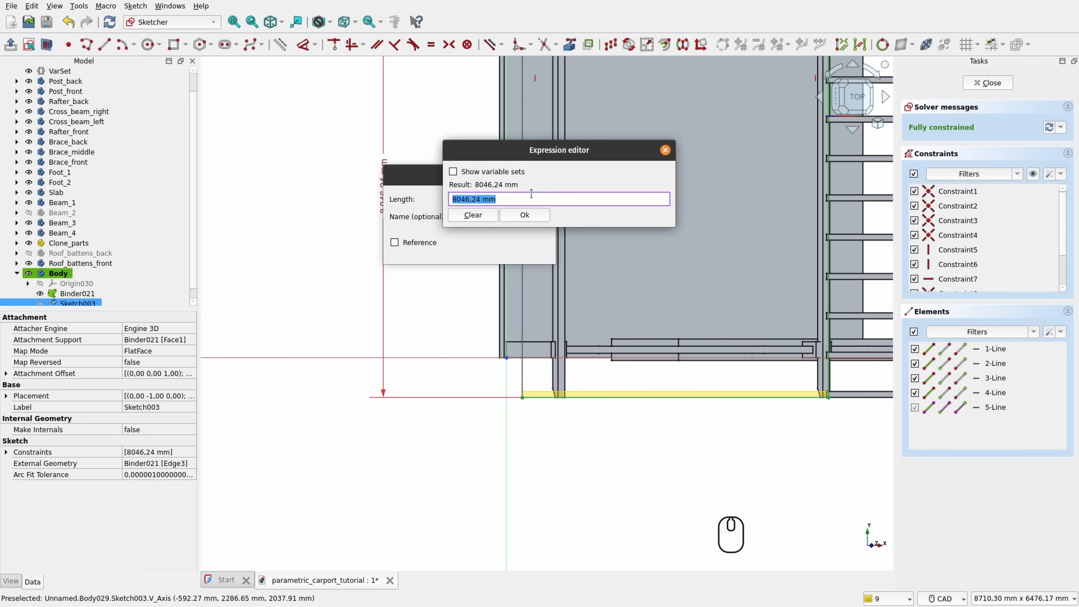
text(v)
key(Down)
key(Down)
key(Right)
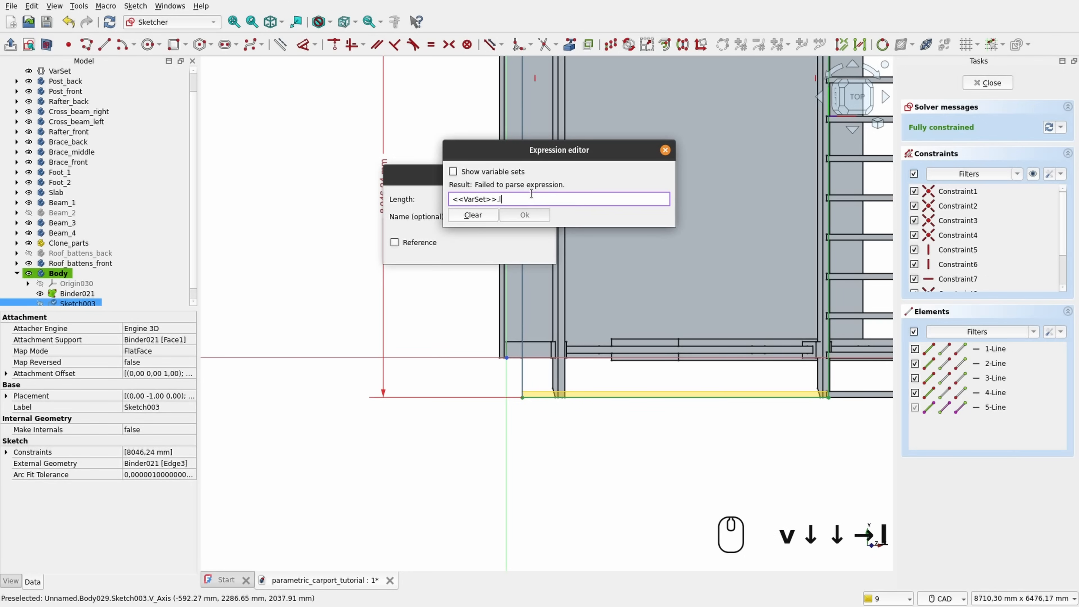
text(le)
key(Down)
text(+1)
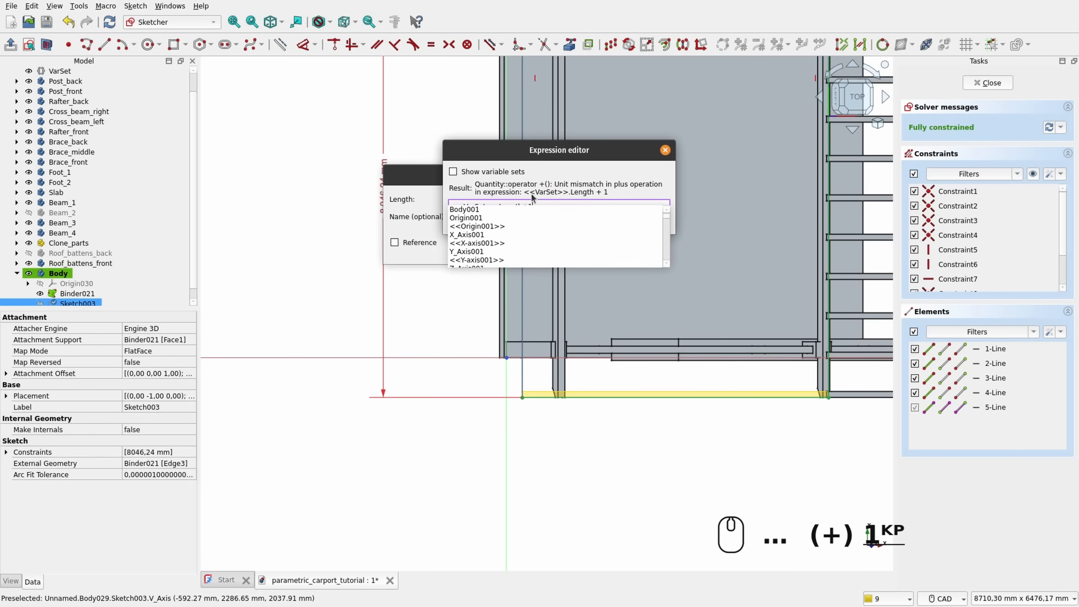
text(000mm)
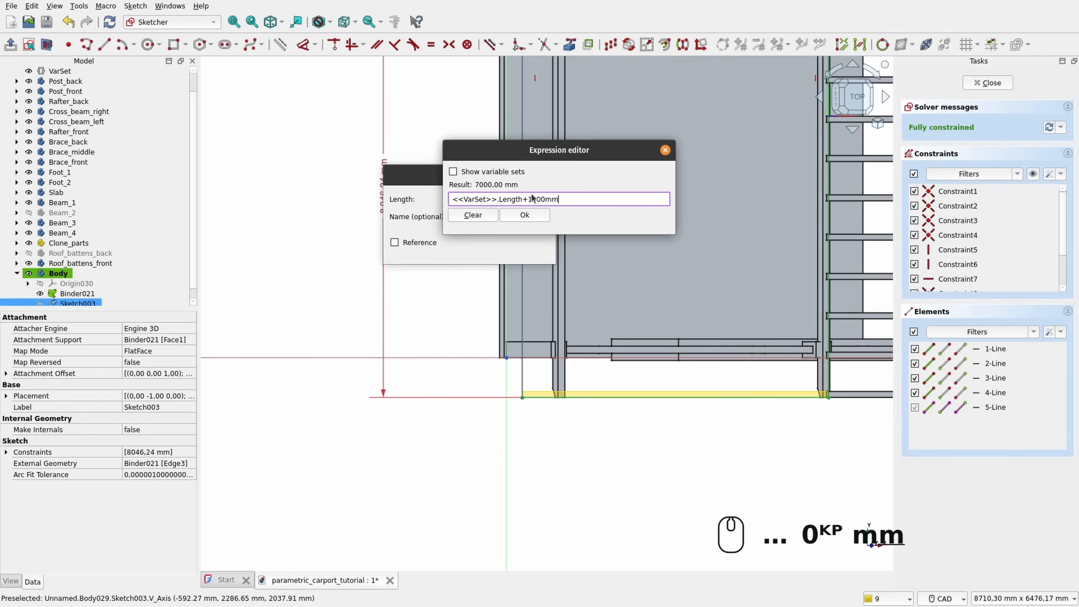
key(Return)
key(Return)
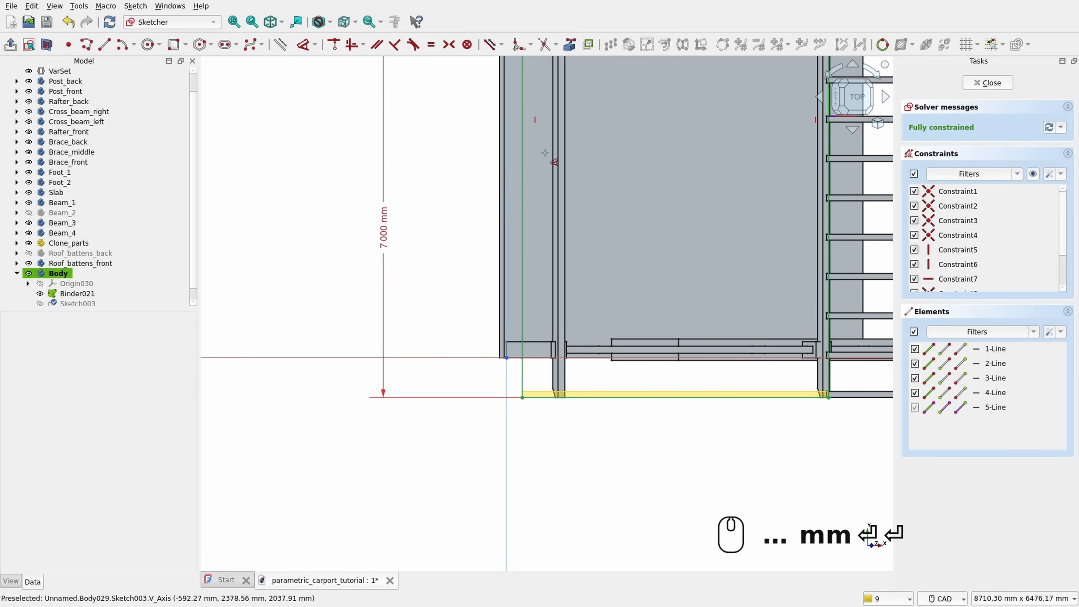
click(1004, 83)
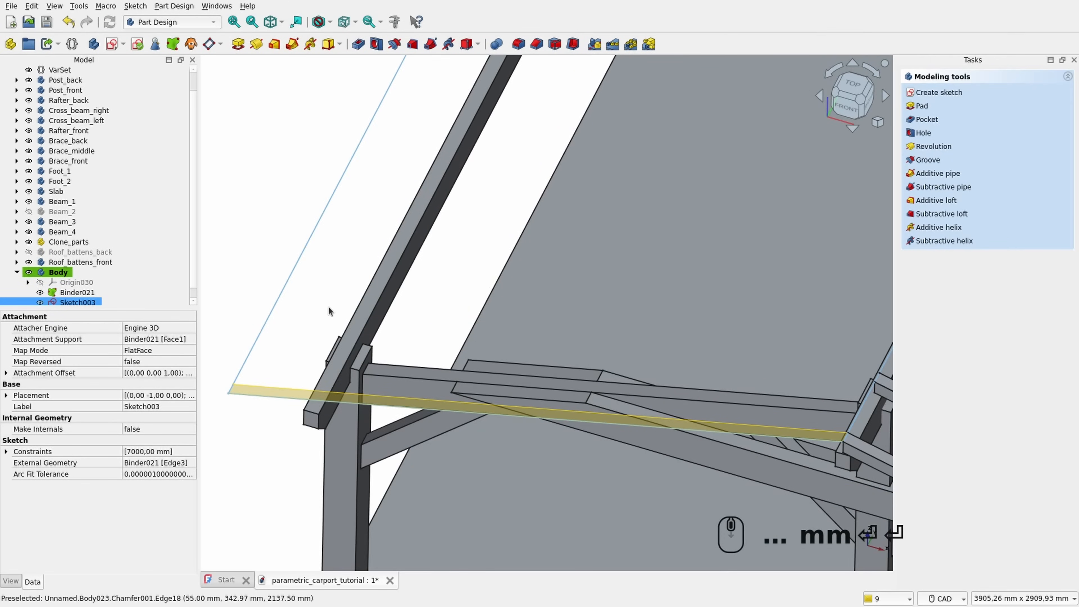
Step: Hide the binder of the new body and make Roof_battens_back visible
ctrl+click(39, 294)
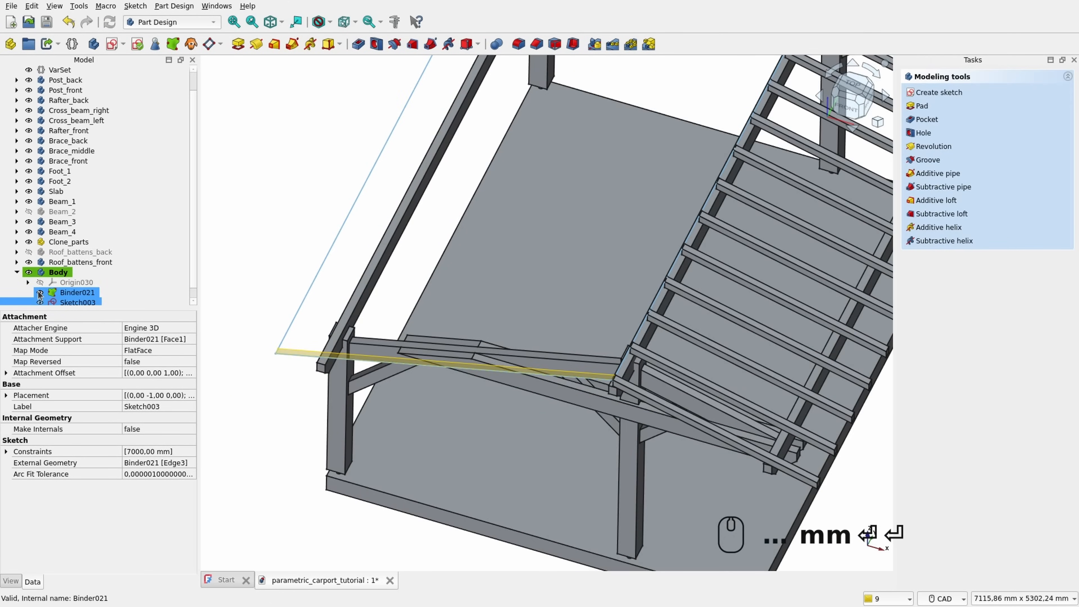
click(39, 294)
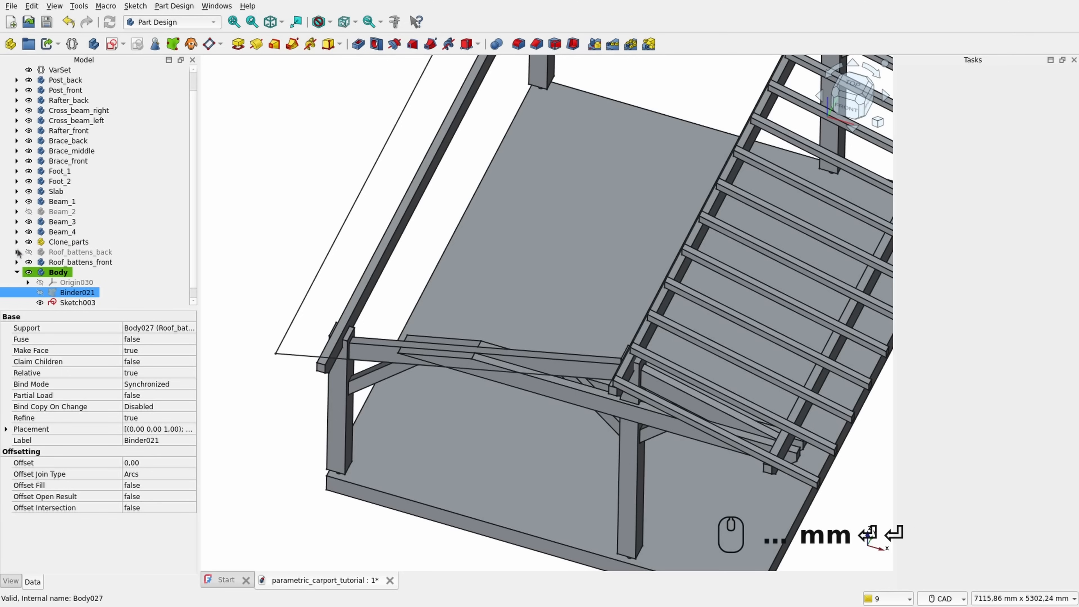
click(26, 252)
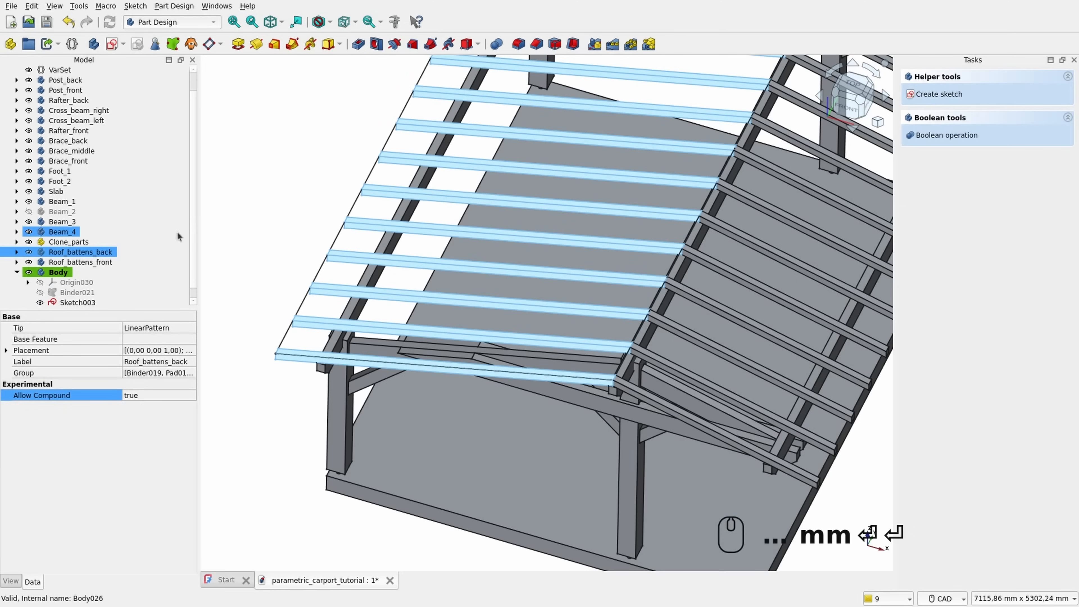
Step: Pad the back roof rectangle sketch to a thickness of 18 mm
click(75, 302)
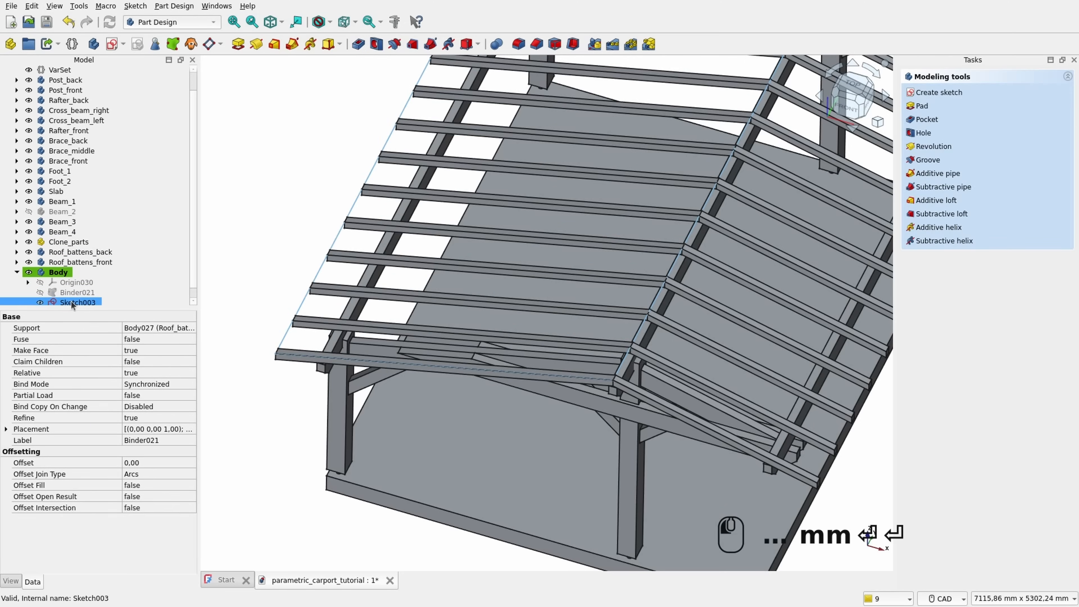
click(238, 44)
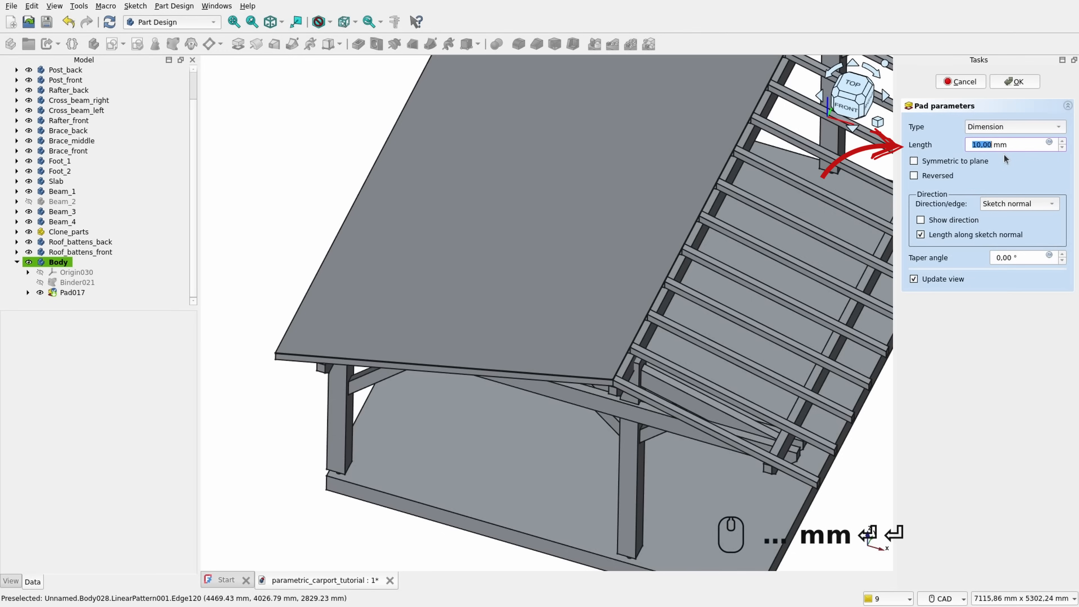
text(18)
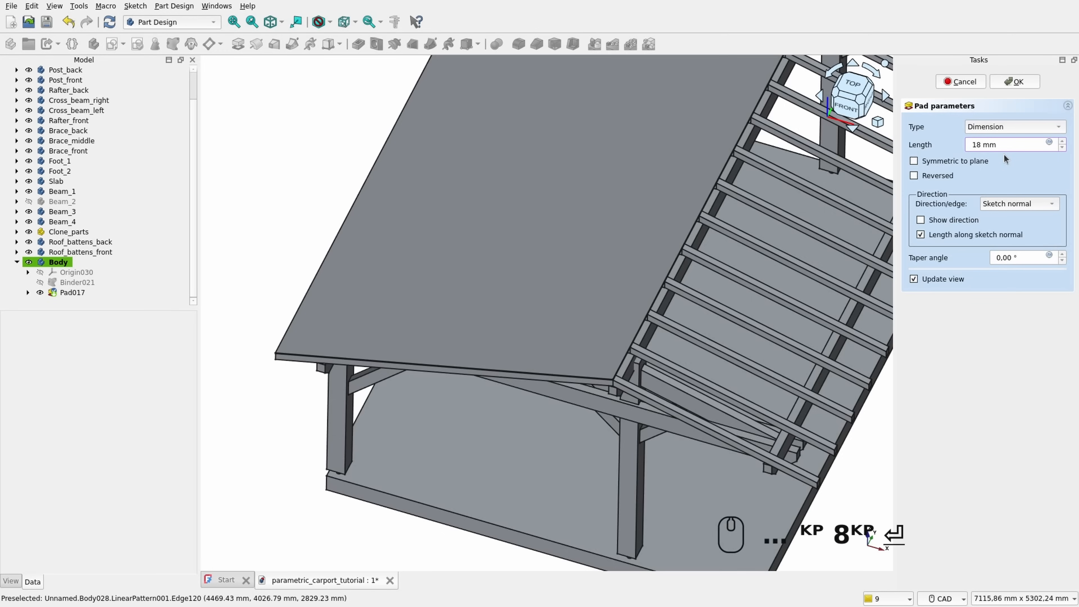
Step: Rename the padded back roof panel body as OSB_back
click(90, 255)
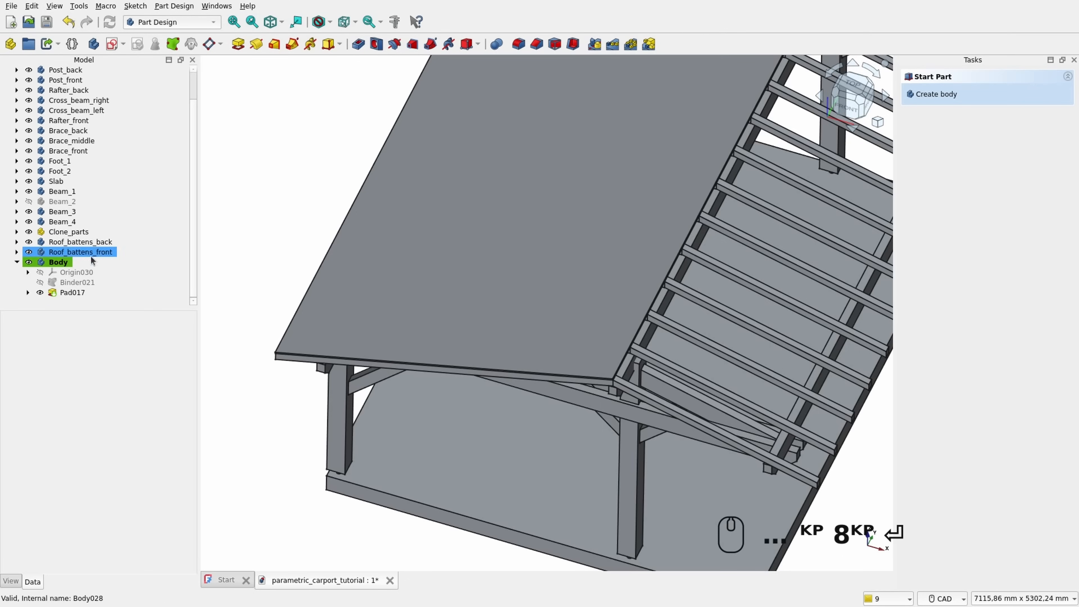
click(70, 260)
key(F2)
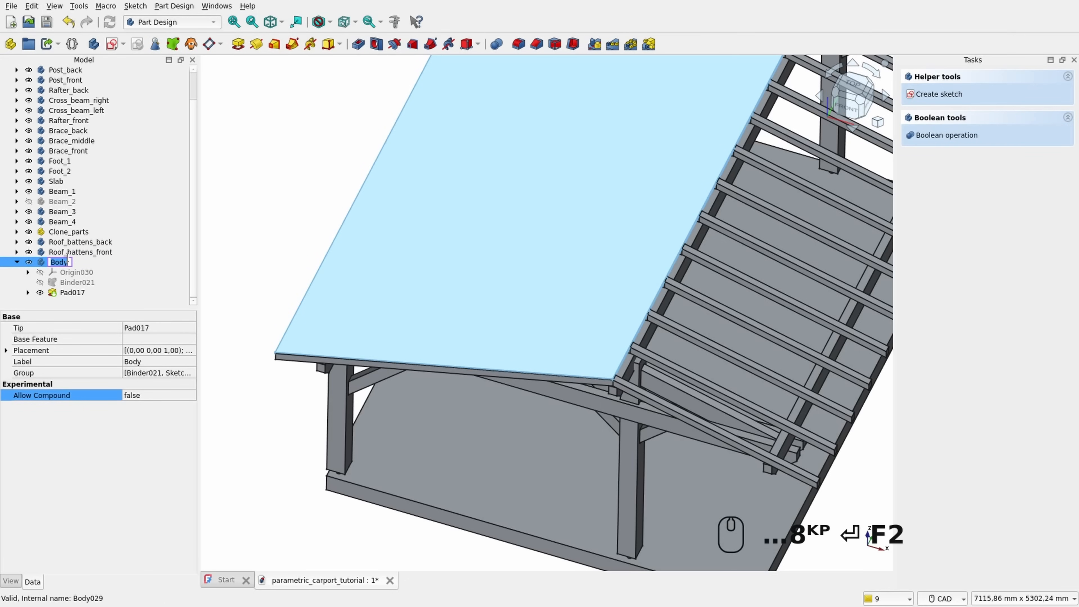
text(OSB_back)
key(Return)
click(241, 186)
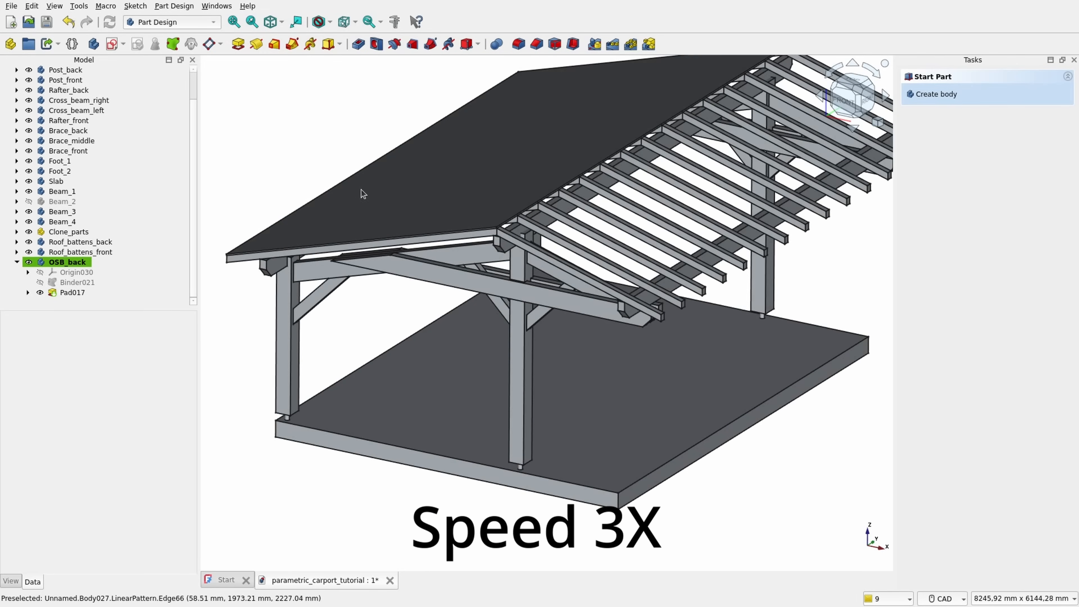
Step: Create a new body with a shape binder of the frontmost front batten's top face, and hide Roof_battens_front
scroll(241, 99, up, 2)
click(93, 44)
scroll(650, 449, up, 3)
click(629, 449)
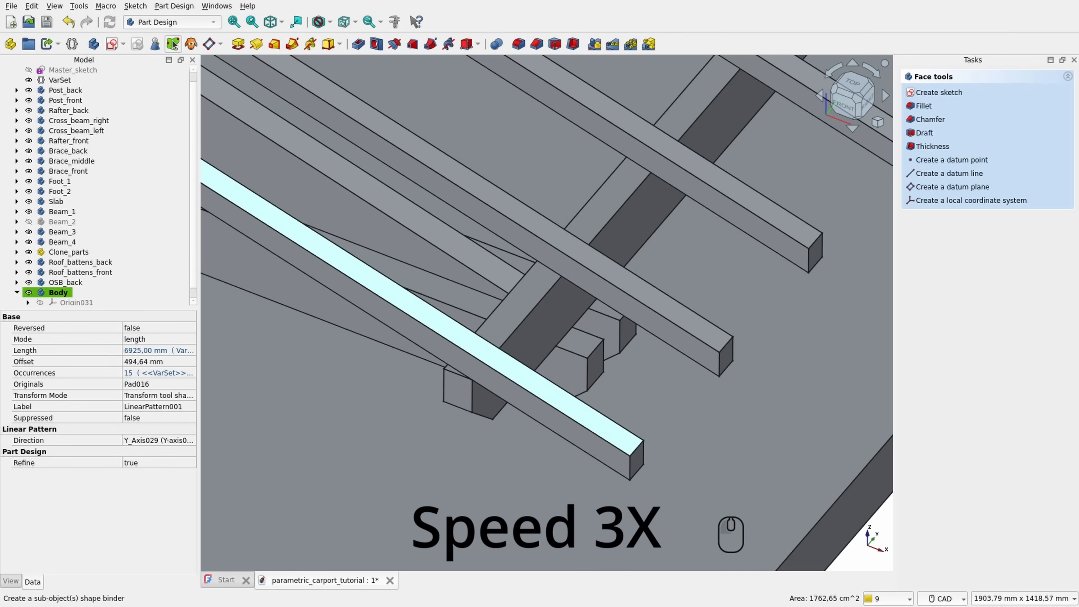
click(173, 44)
click(76, 294)
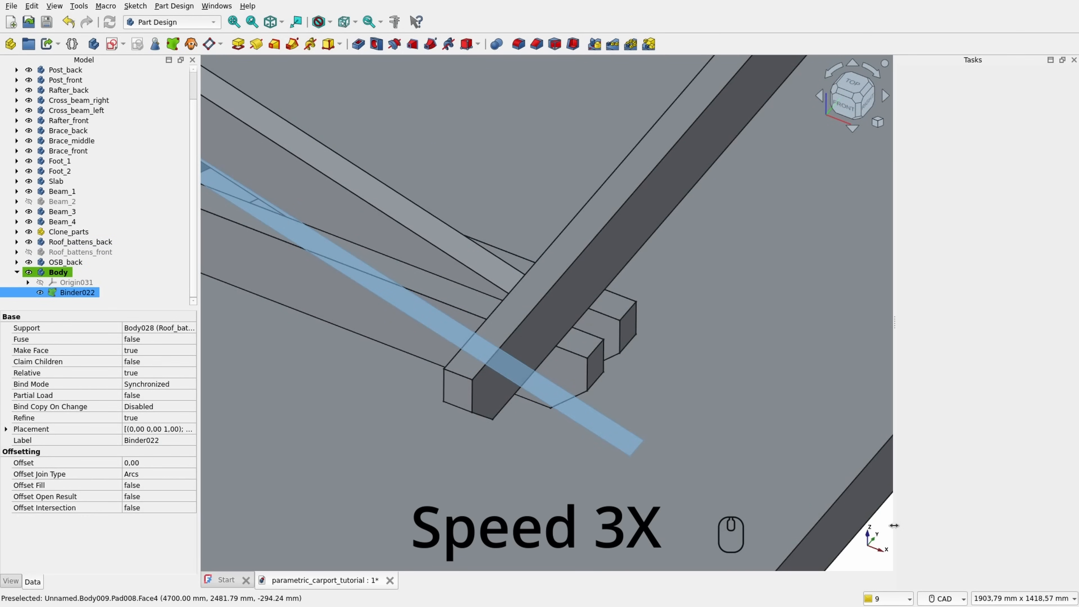
Step: Start a sketch on the front batten binder face and link its outer front edge as external geometry
click(618, 437)
click(112, 43)
scroll(513, 127, down, 6)
click(568, 44)
scroll(529, 350, up, 3)
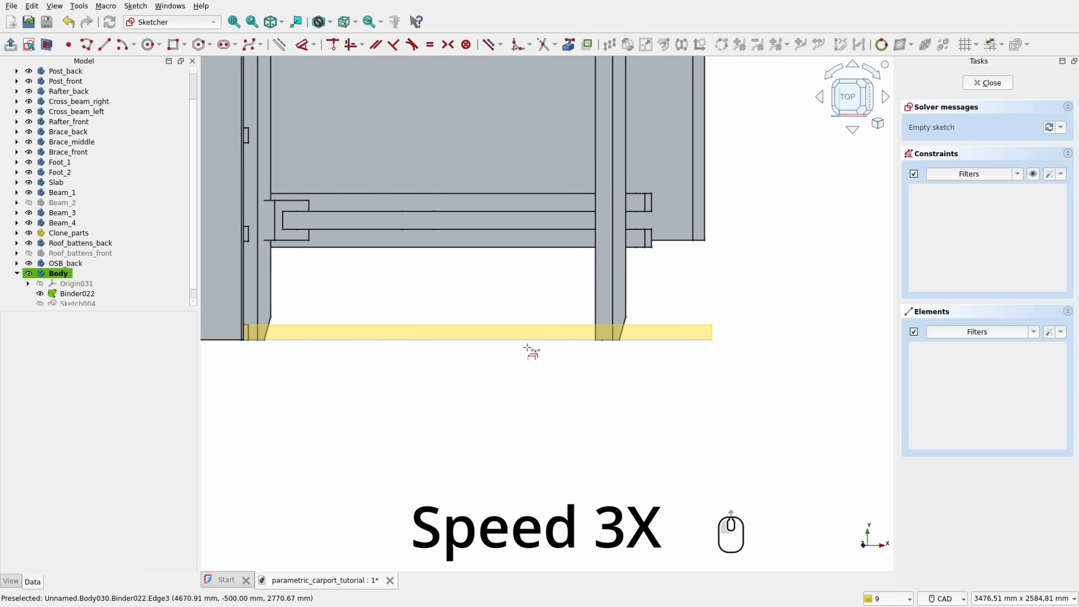
click(530, 341)
right_click(391, 370)
Step: Sketch a rectangle about 7048 mm long over the front roof side, starting at the linked edge's ridge end
click(173, 44)
click(243, 340)
scroll(417, 295, down, 15)
scroll(523, 323, down, 4)
scroll(493, 299, up, 11)
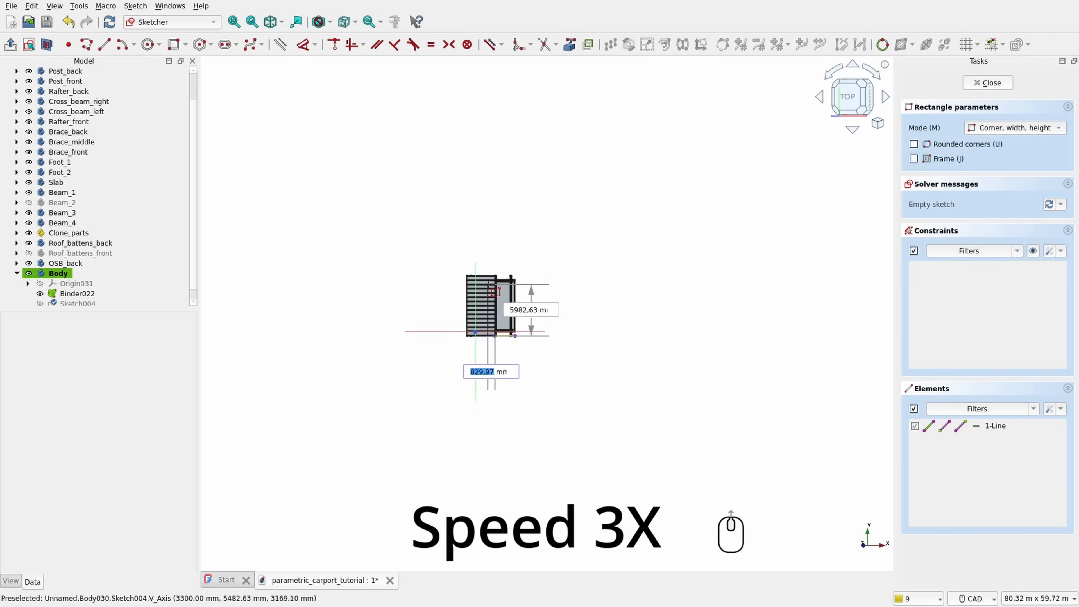
click(549, 155)
right_click(512, 354)
Step: Make the front rectangle's lower outer corner coincident with the eave end of the linked edge
scroll(529, 498, up, 3)
click(512, 416)
click(566, 416)
key(c)
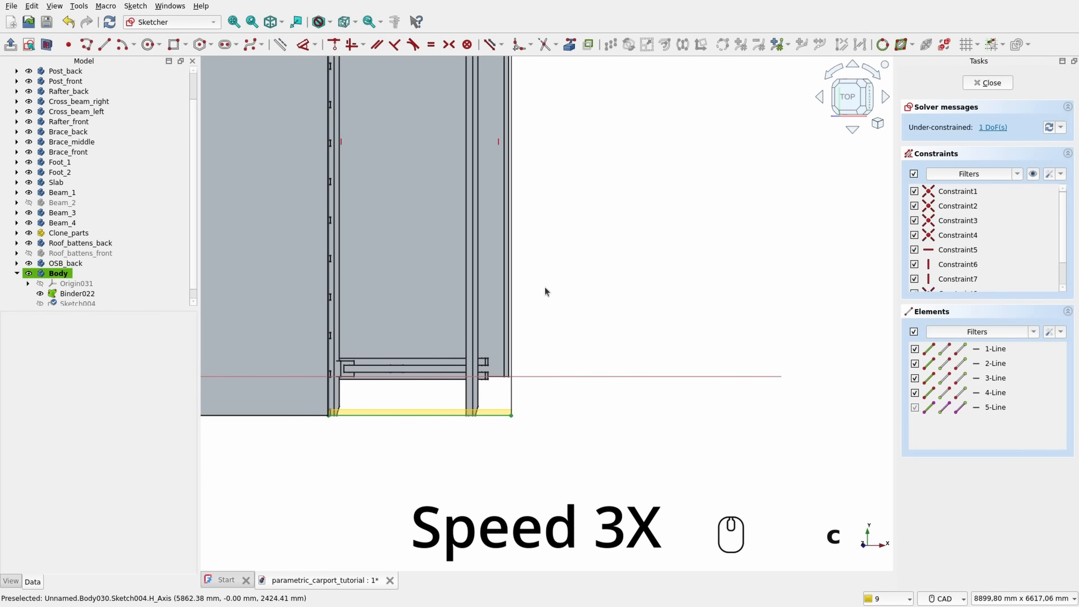
Step: Dimension the front rectangle's vertical side with the expression VarSet.Length+1000mm and close the sketch
key(d)
click(511, 280)
click(568, 277)
click(725, 288)
text(v)
key(Down)
key(Right)
text(le)
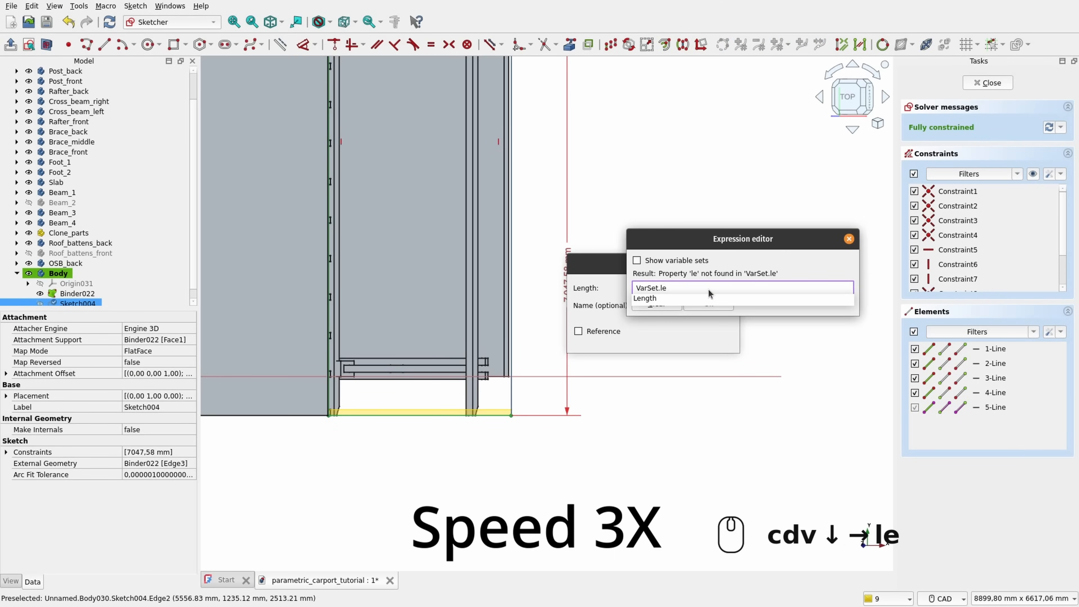
key(Down)
text(+1000mm)
key(Return)
key(Return)
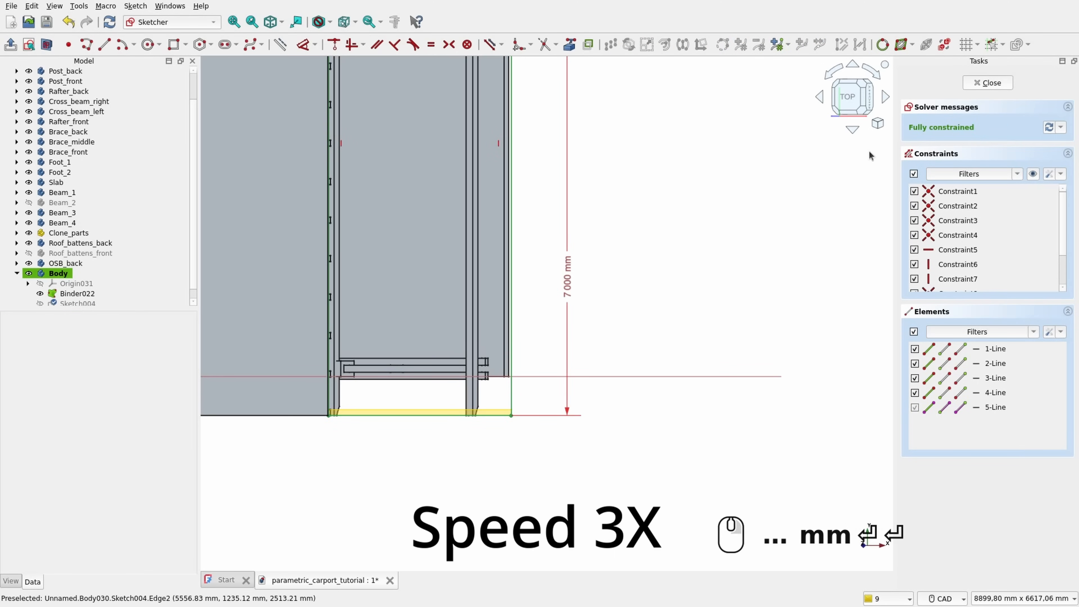
click(978, 84)
Step: Pad the front roof panel sketch to a thickness of 18 mm
click(923, 110)
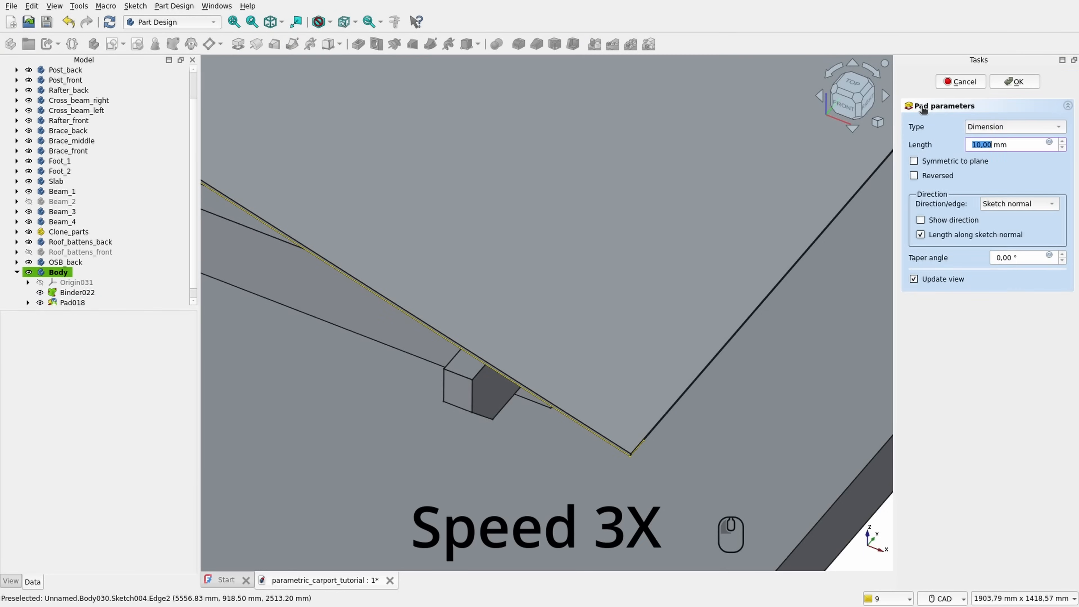
text(18)
key(Return)
Step: Rename the new panel body as OSB_front and collapse its tree entry
click(58, 272)
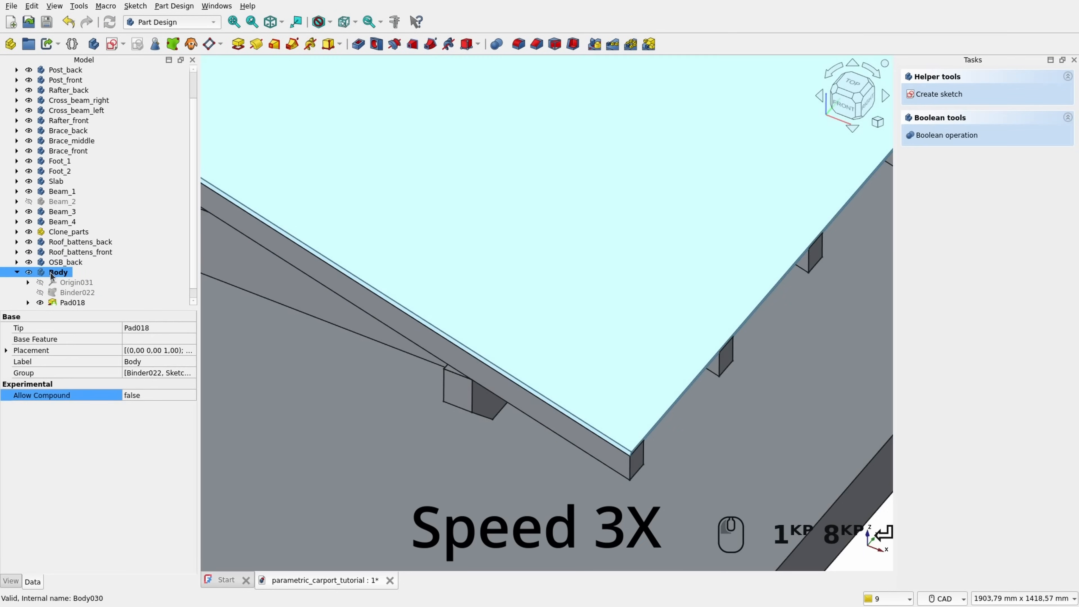
key(F2)
text(OSB_front)
key(Return)
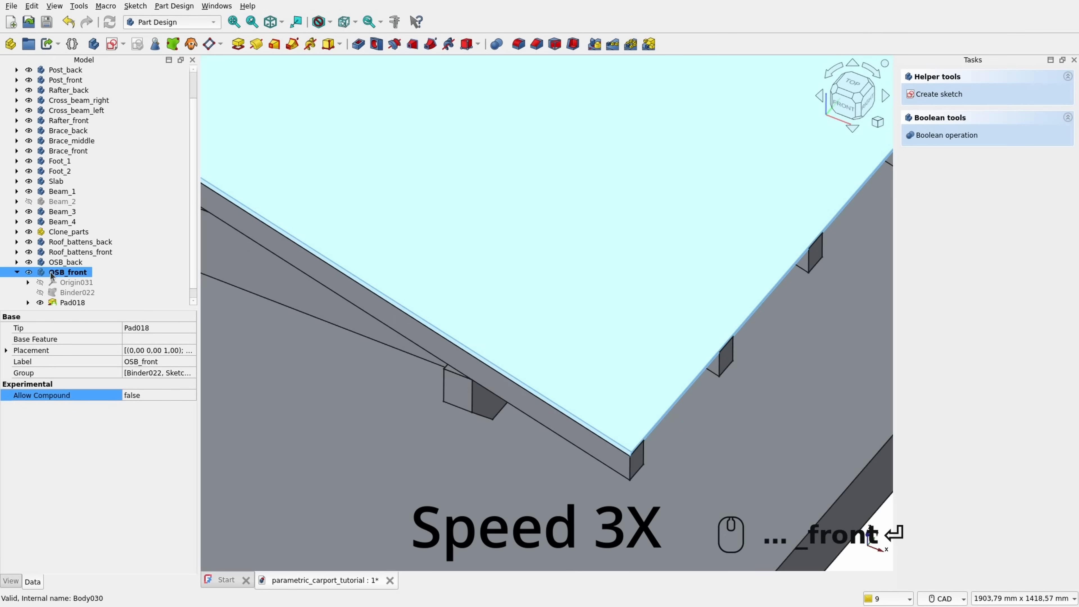
click(17, 275)
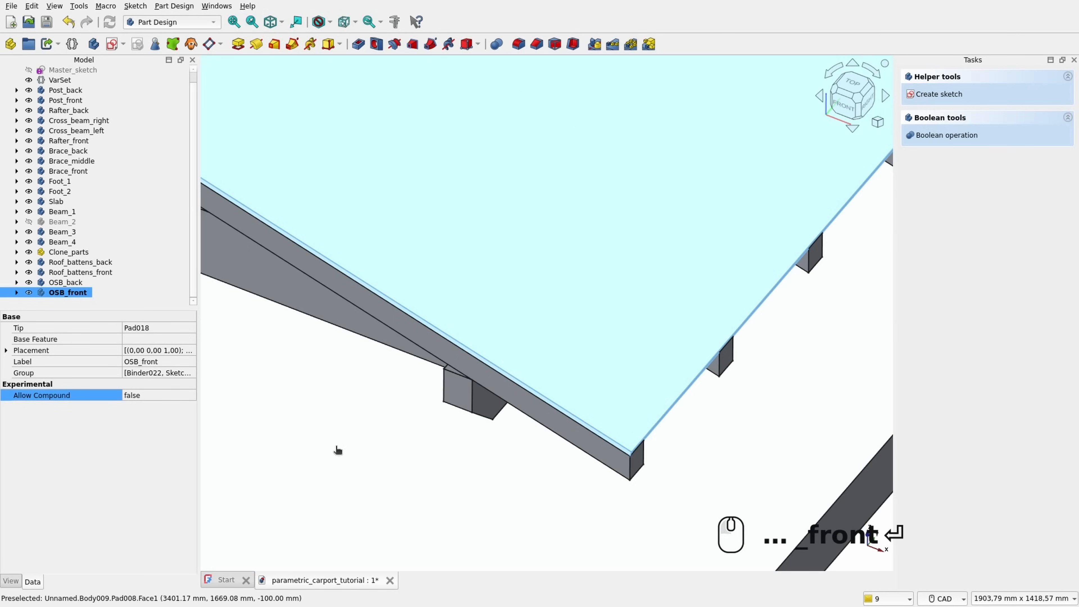
Step: Set the VarSet's Length to 5000 mm and check the whole carport with its roof panels
click(377, 427)
scroll(378, 426, down, 5)
click(690, 462)
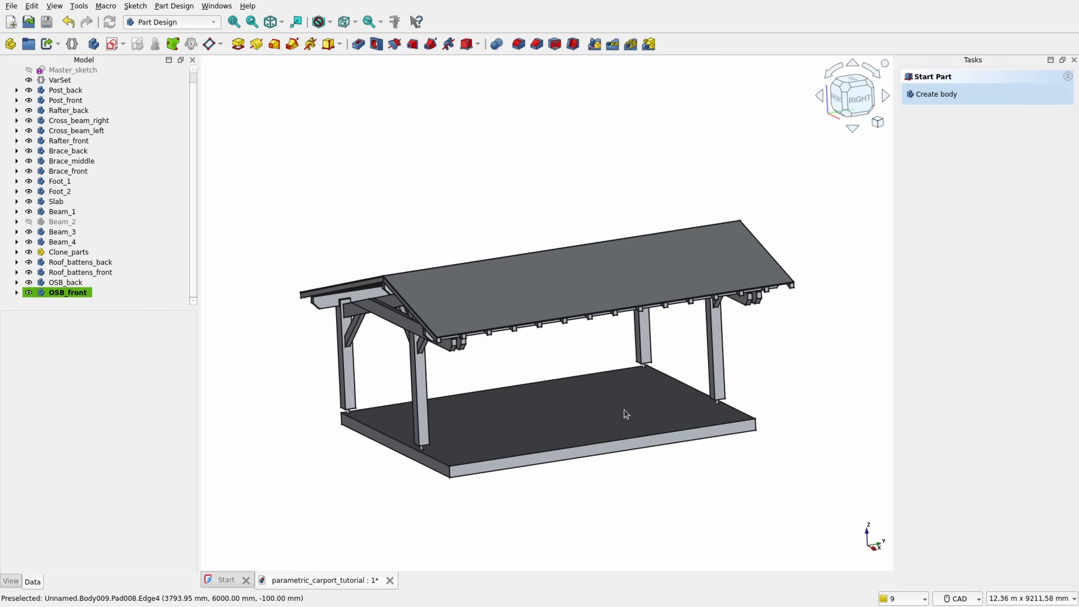
text(50)
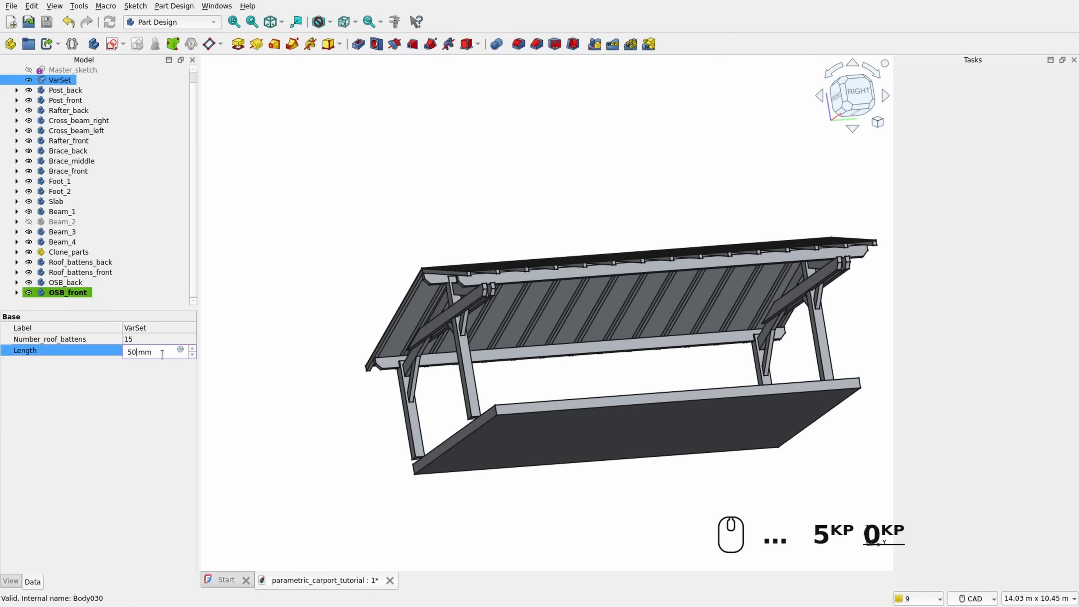
text(00)
key(Return)
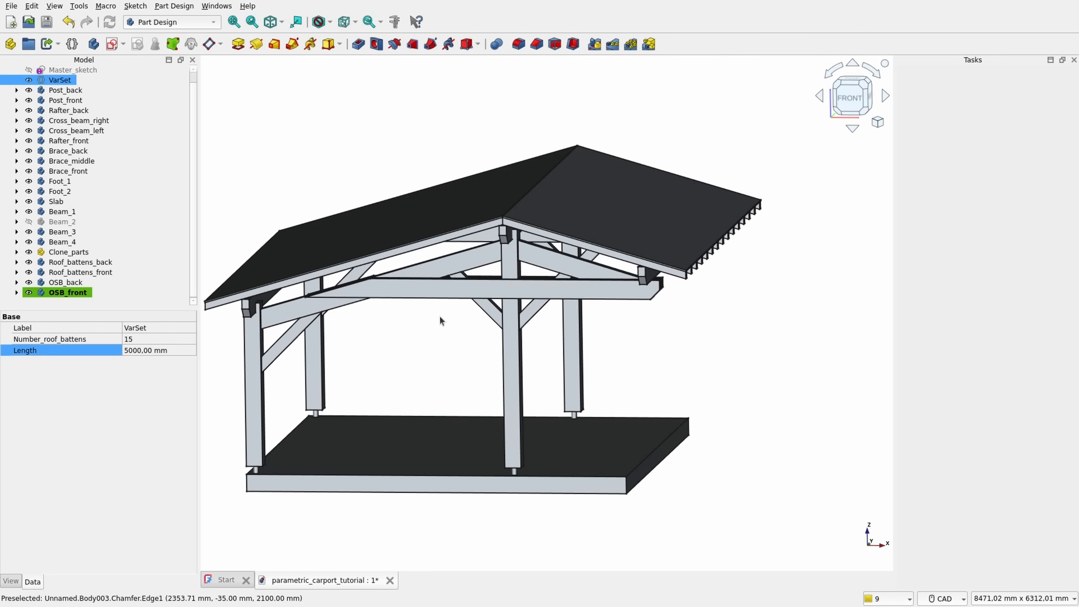
scroll(101, 95, up, 1)
Step: Open Master_sketch and set the front post's overall height dimension to 3200 mm
double_click(87, 83)
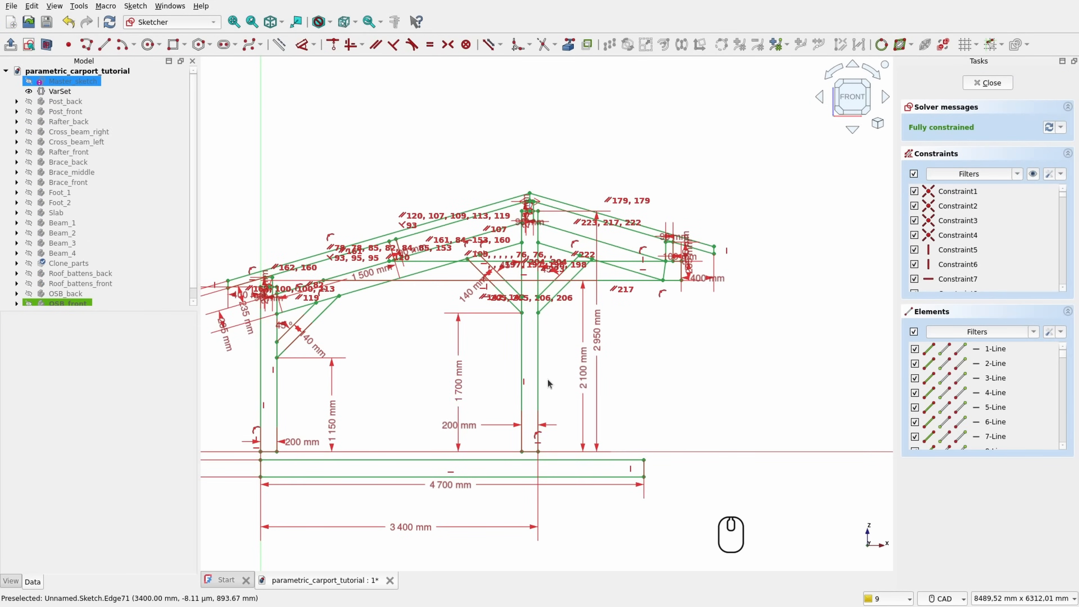
scroll(547, 379, up, 2)
double_click(629, 313)
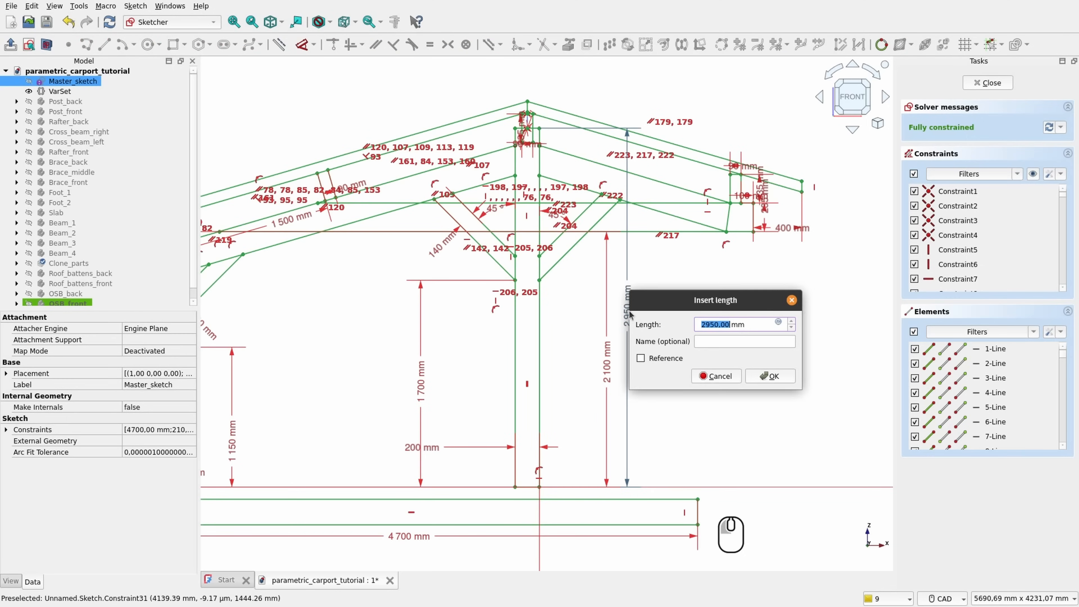
text(320)
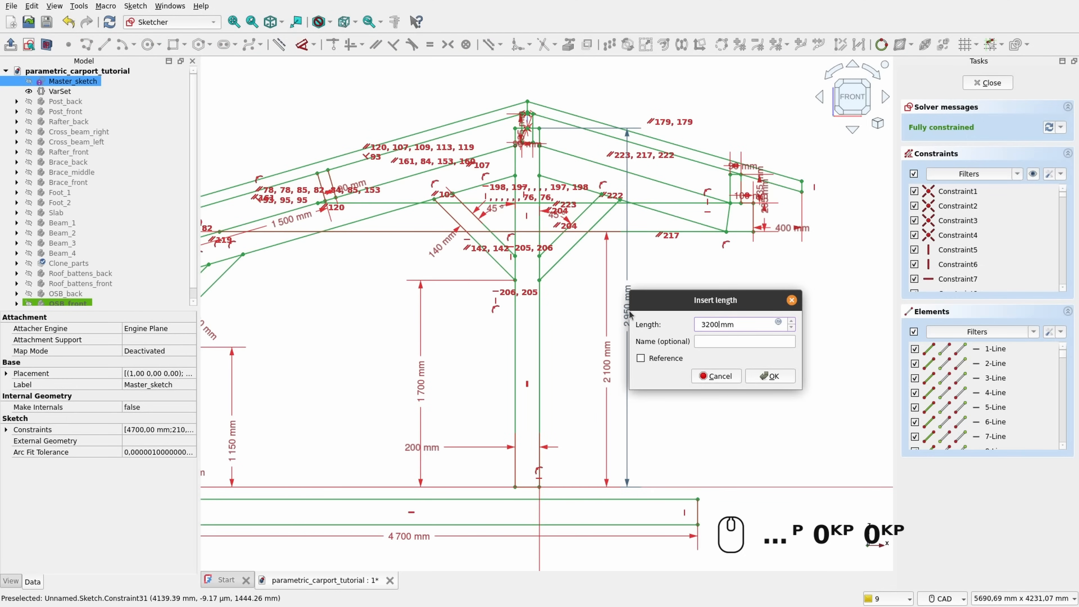
key(Return)
scroll(593, 316, down, 2)
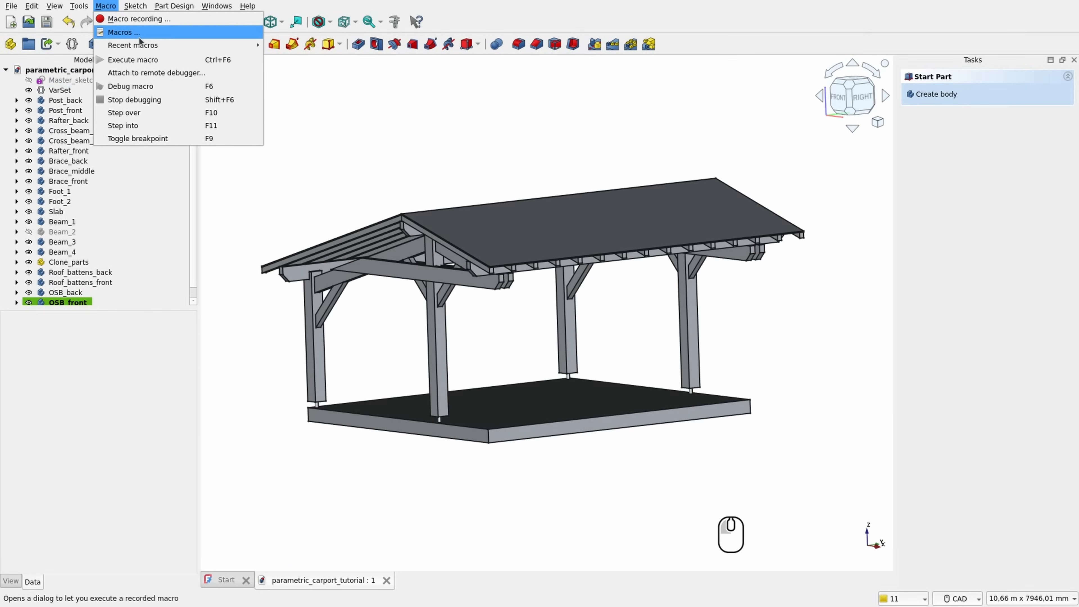
Step: Generate the Part_List spreadsheet with the parts list macro and widen its Parts, Dimensions and both Quantity columns
mouse_move(140, 45)
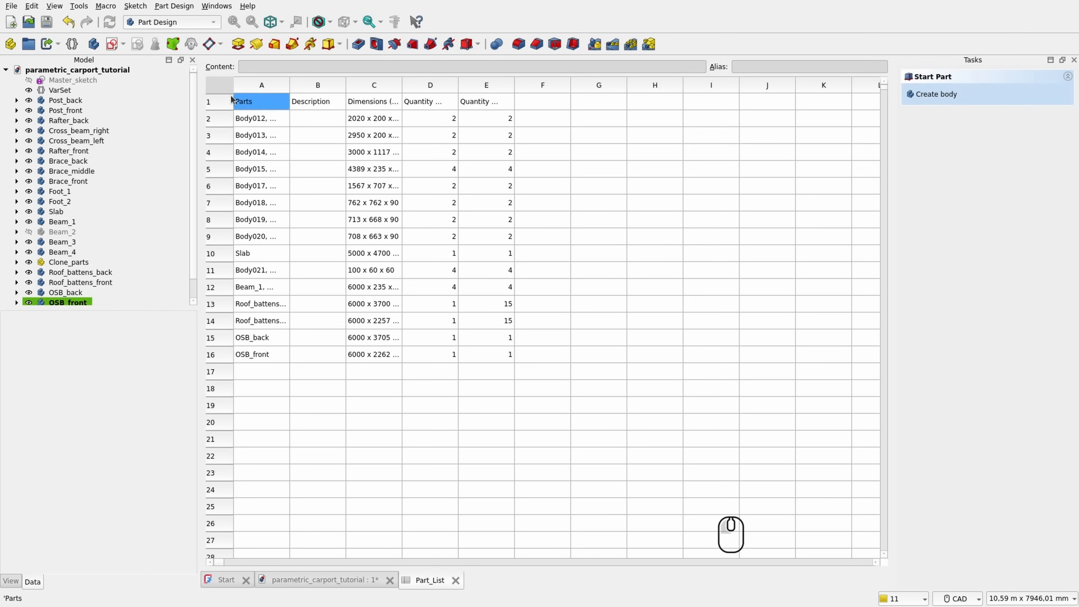
scroll(105, 165, down, 1)
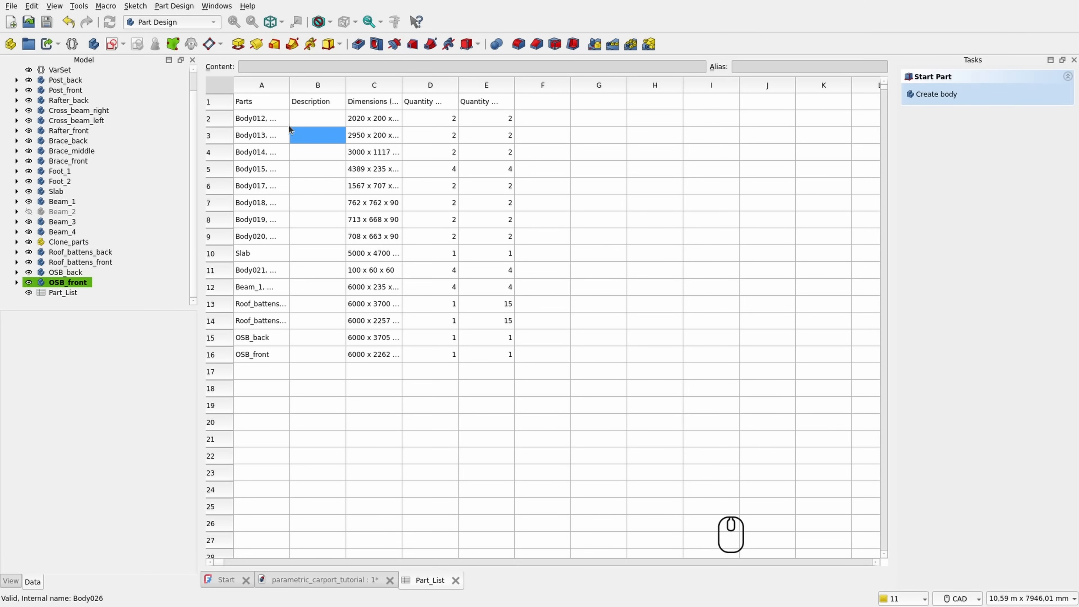
drag(291, 86, 391, 93)
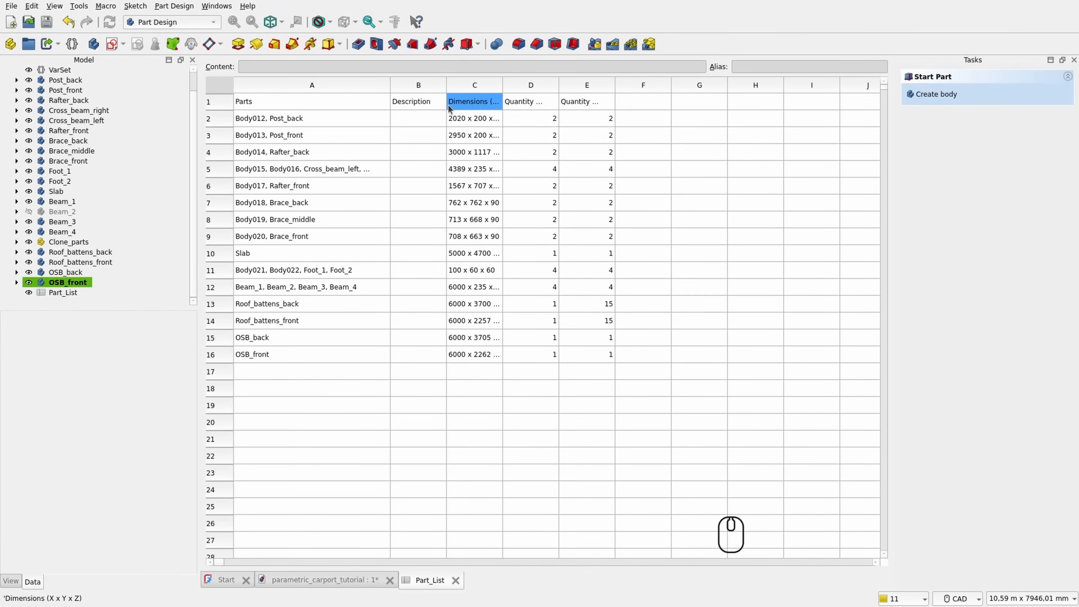
drag(502, 87, 547, 89)
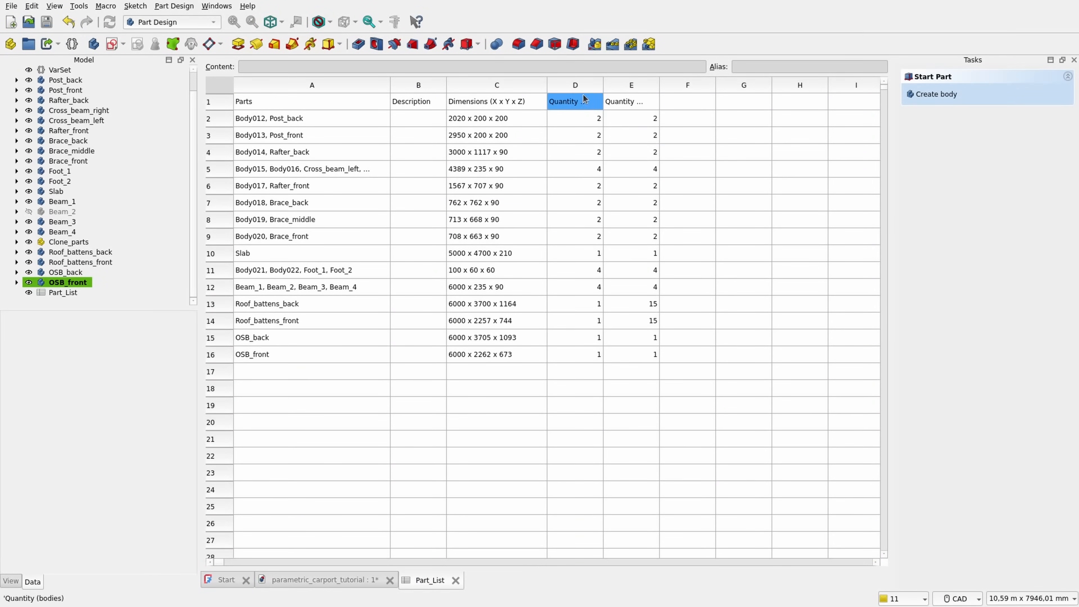
drag(604, 87, 695, 85)
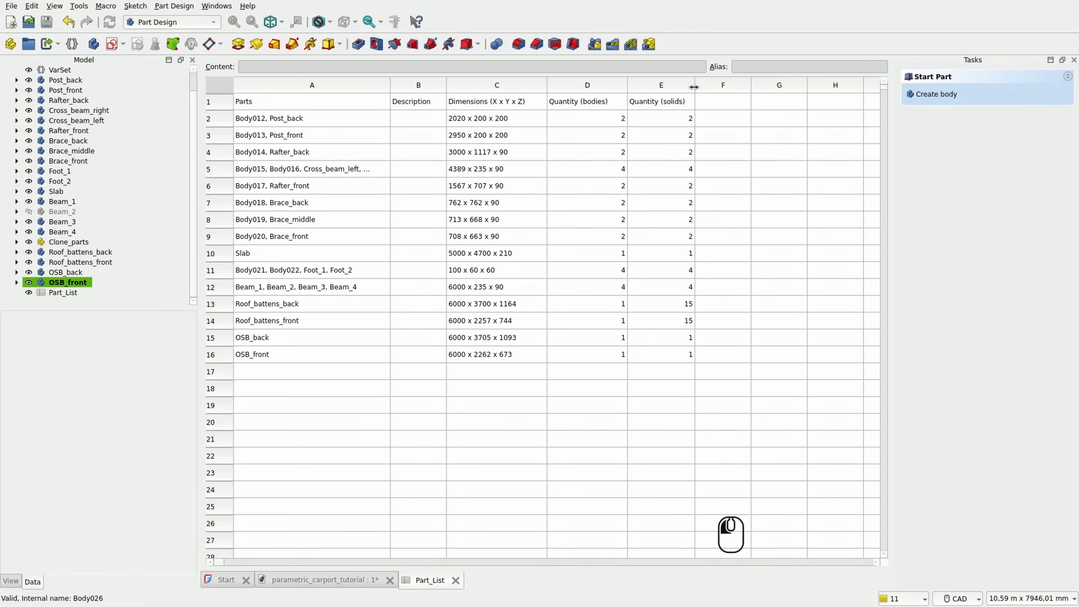
Step: Examine the part names, dimensions and quantities in the Part_List, going through the posts, rafters, cross beams and braces
click(263, 151)
click(272, 204)
click(277, 353)
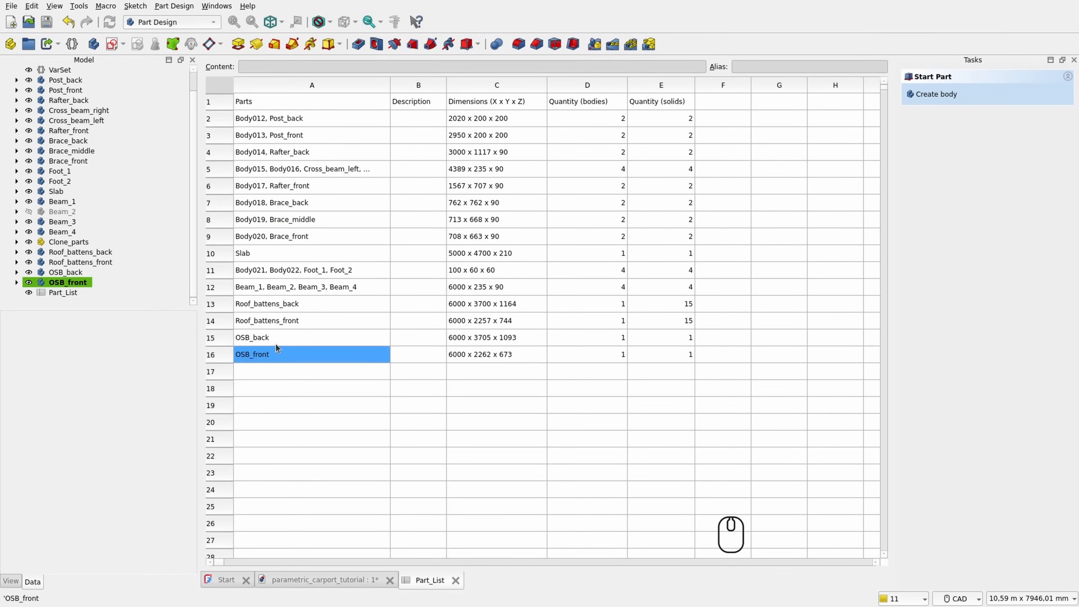
click(286, 340)
click(306, 320)
click(304, 119)
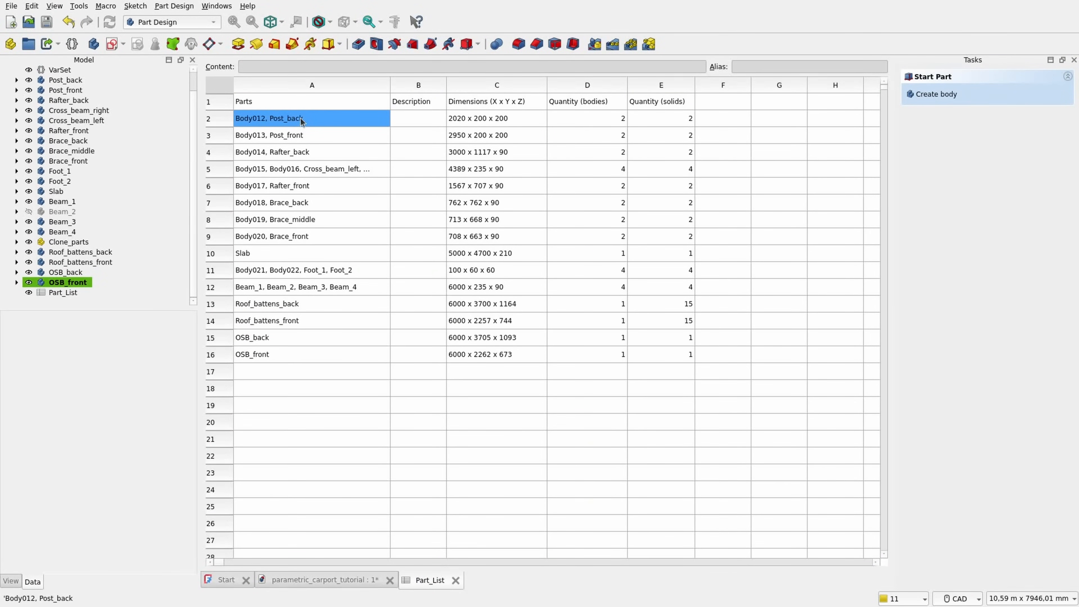
click(420, 121)
click(497, 119)
click(603, 120)
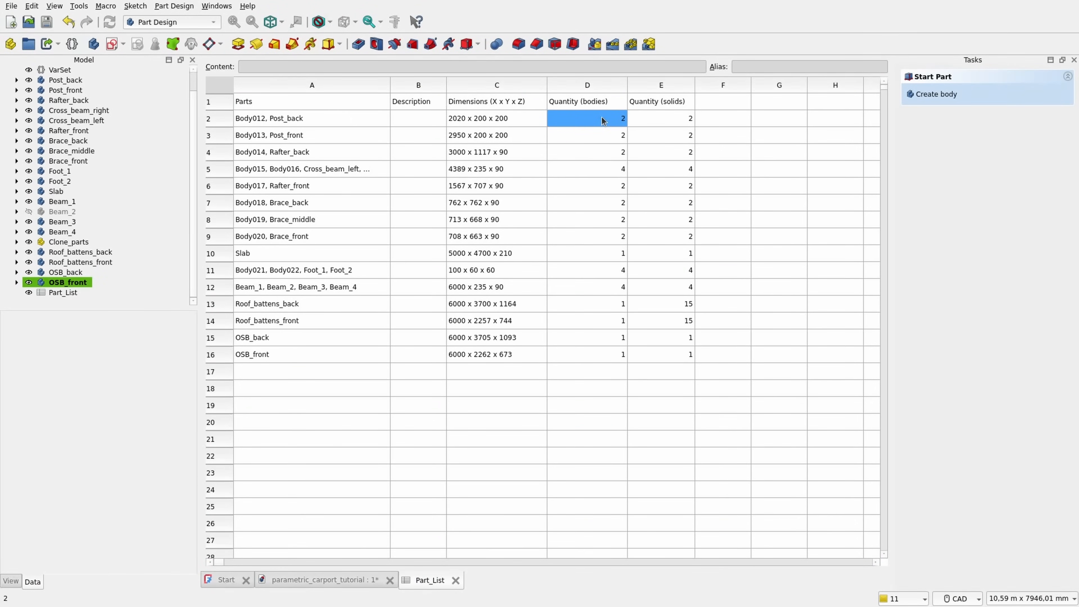
click(699, 118)
click(675, 122)
click(293, 139)
click(497, 135)
click(676, 153)
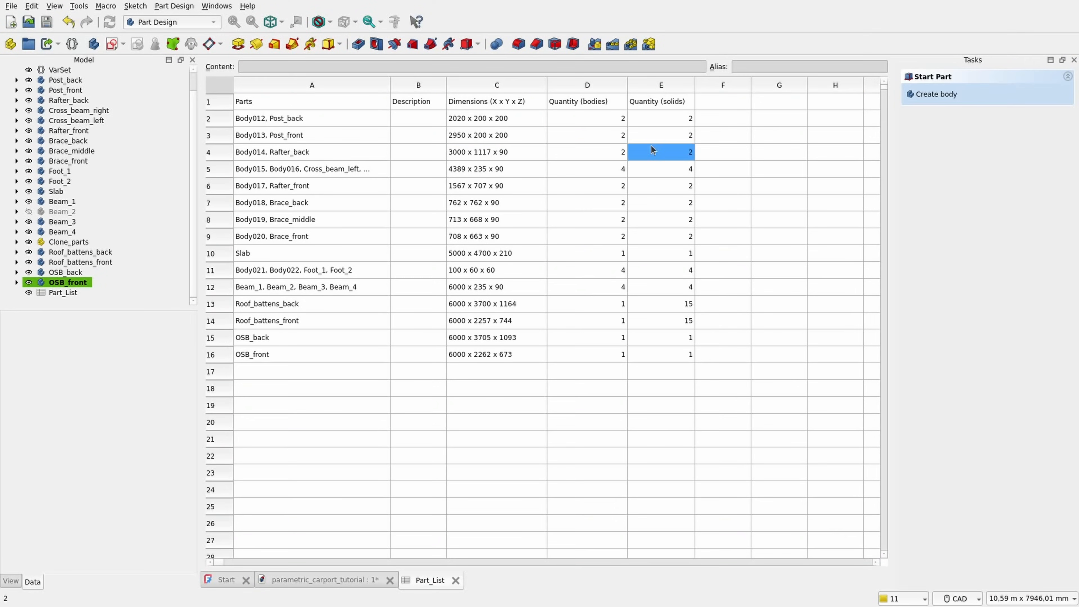
click(678, 170)
click(678, 188)
click(679, 219)
Step: Compare the body and solid quantities of Roof_battens_back and Roof_battens_front in the Part_List
click(676, 321)
click(595, 320)
click(274, 305)
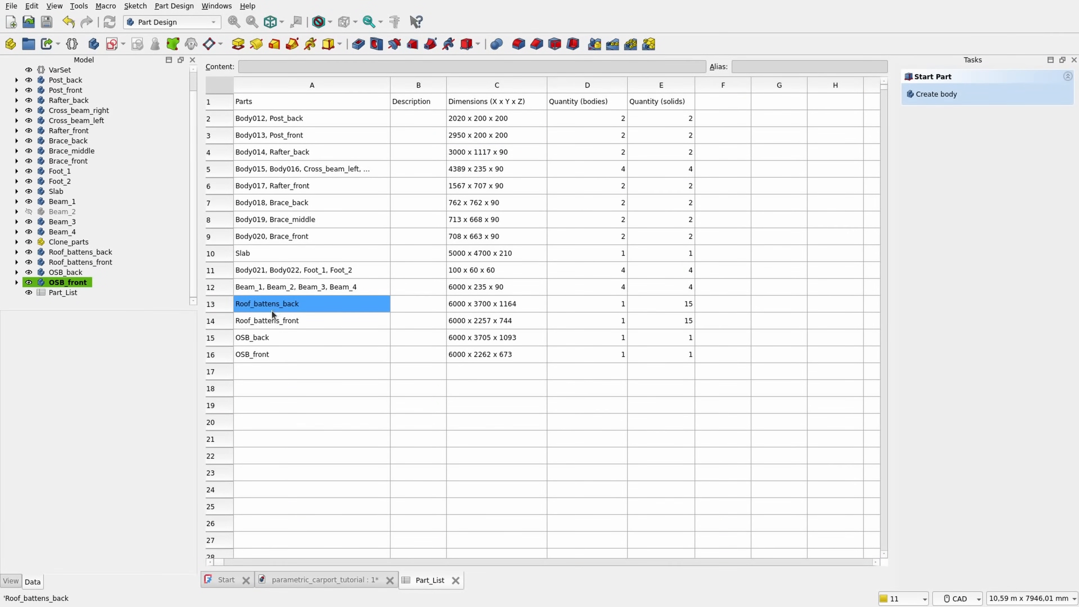
click(296, 322)
click(595, 322)
click(662, 322)
click(675, 305)
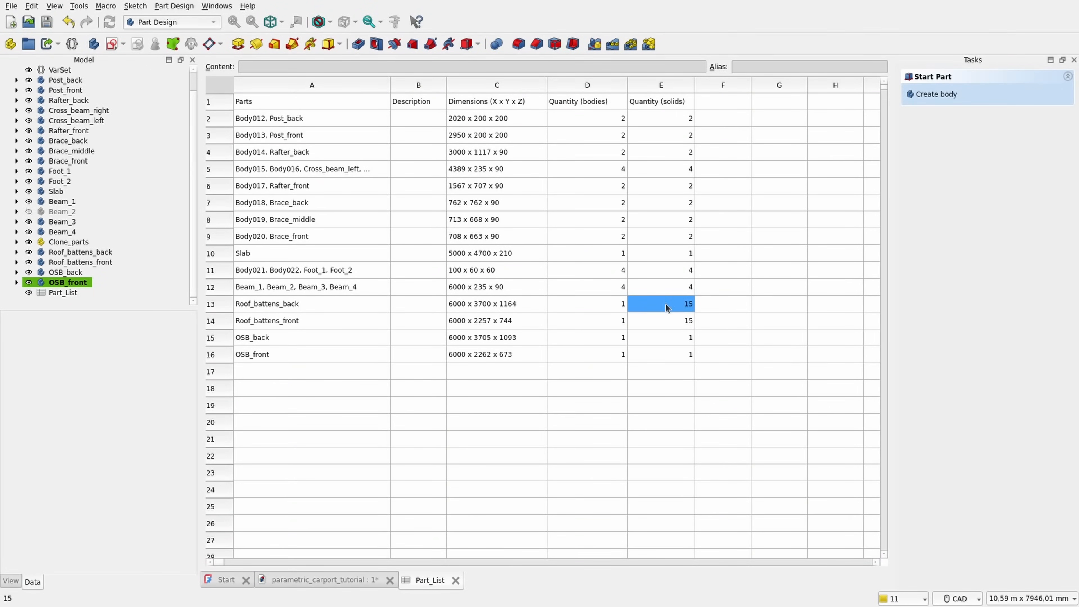
click(612, 355)
click(489, 372)
click(425, 374)
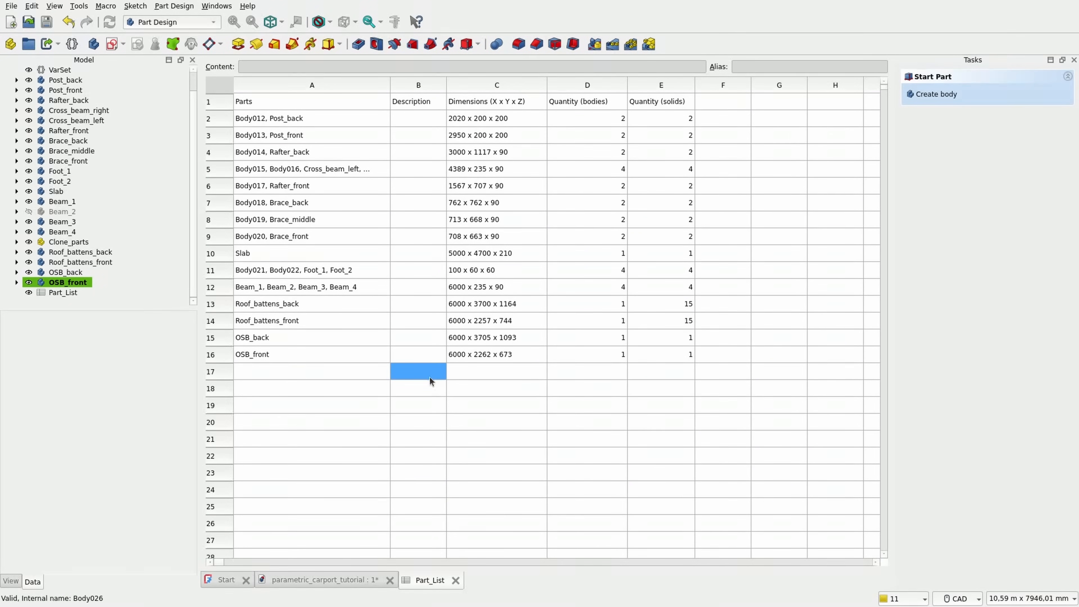
click(417, 339)
click(539, 236)
click(556, 221)
click(541, 215)
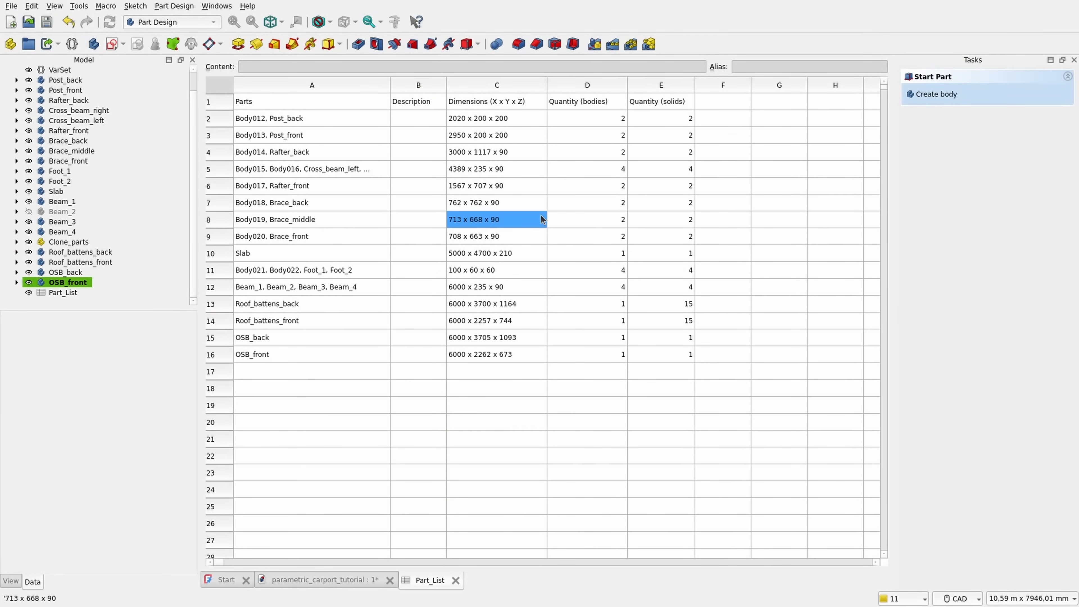